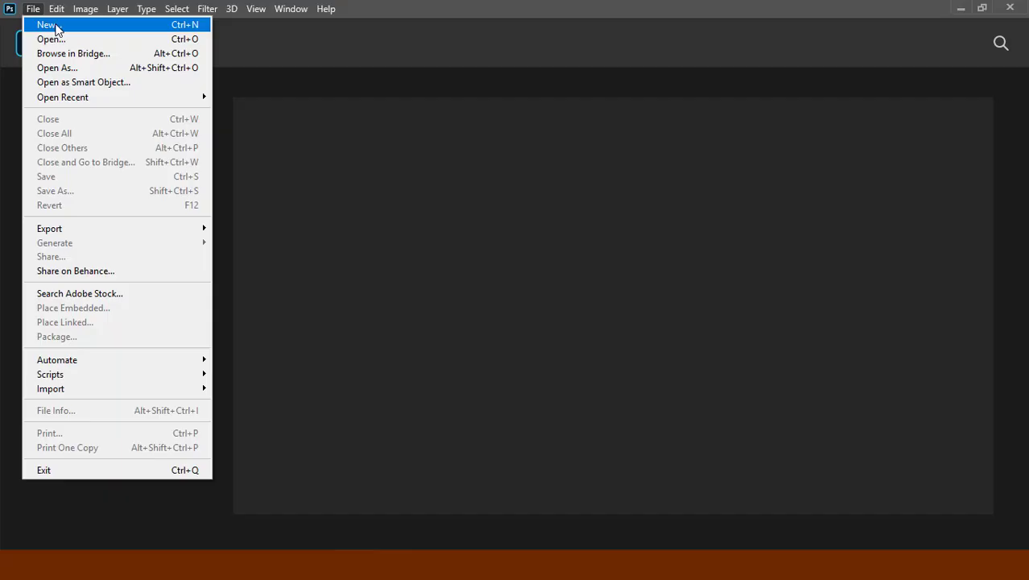
Create a Web Large 1920×1080 document with an artboard and a pale pink Solid Color fill layer.
left_click(32, 24)
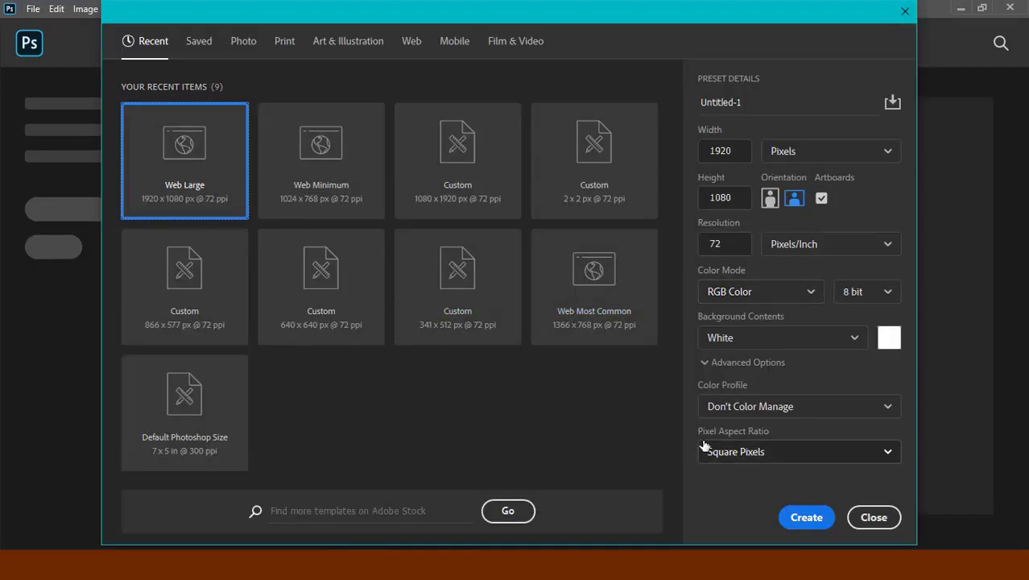
left_click(807, 519)
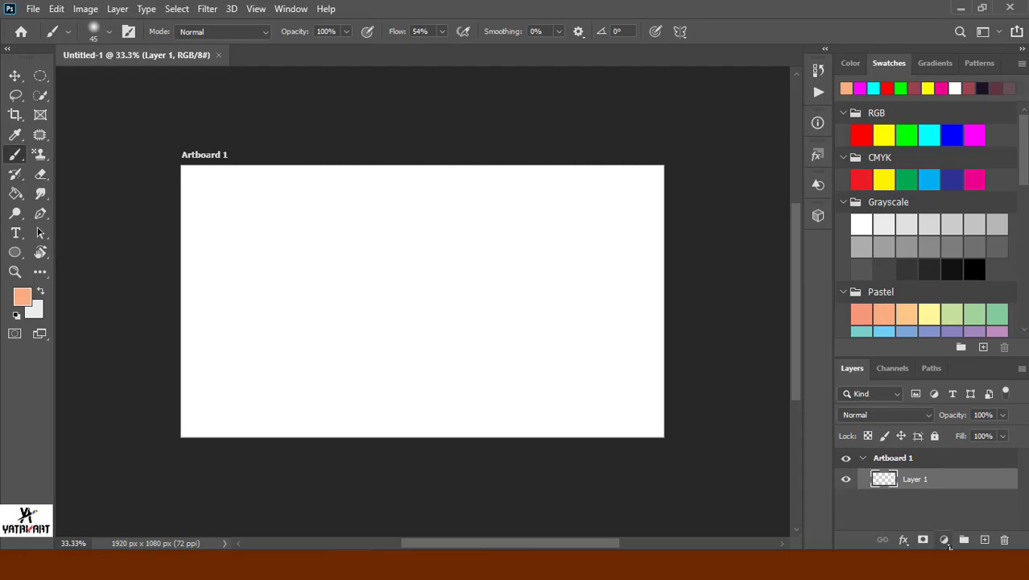
left_click(945, 540)
left_click(960, 280)
left_click(643, 229)
Open the woman's portrait photo from the Desktop's 'ps photose' folder.
left_click(972, 196)
key("ctrl+o")
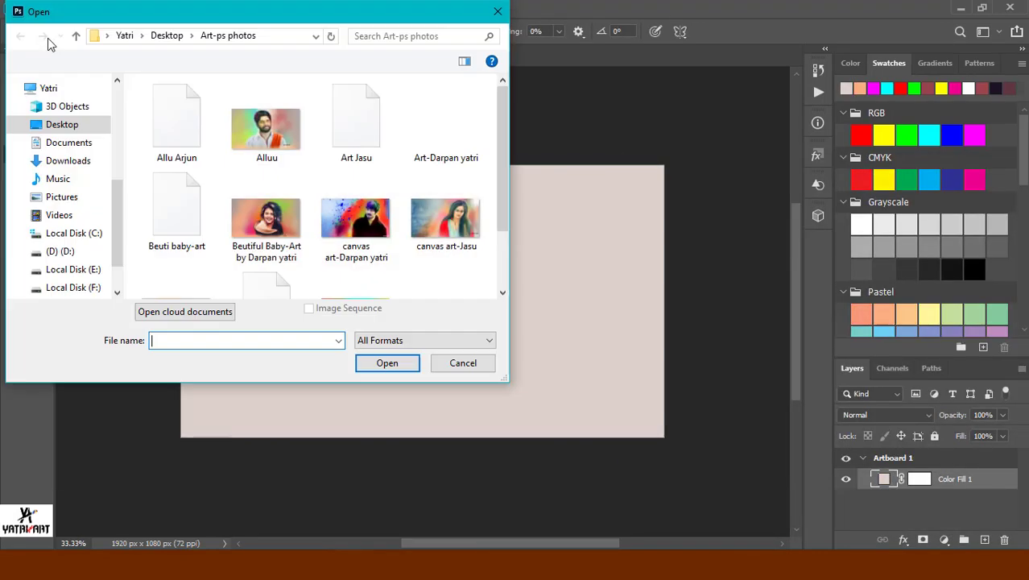
left_click(76, 36)
scroll(266, 194, "down", 2)
double_click(269, 143)
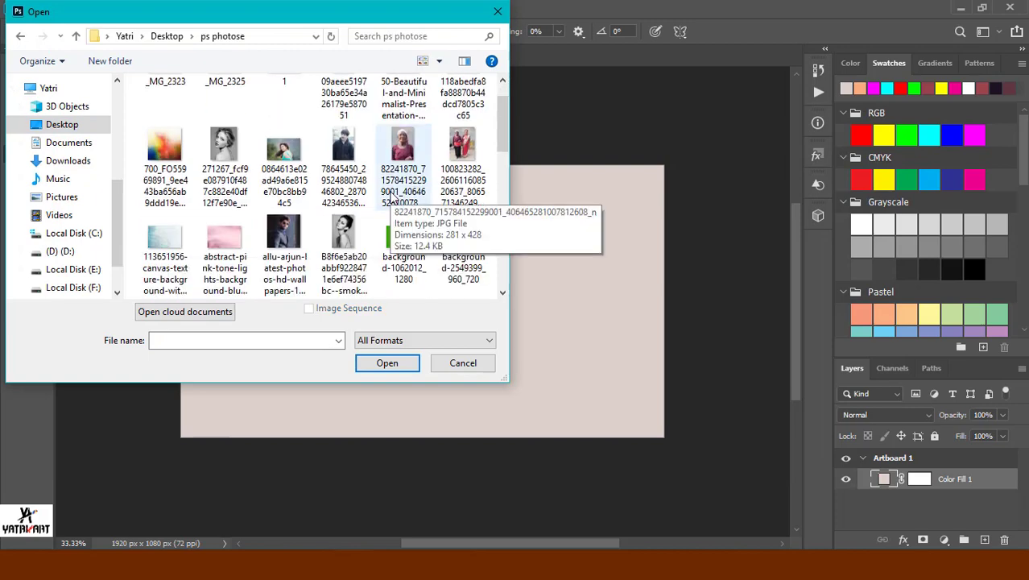
left_click(284, 161)
left_click(389, 361)
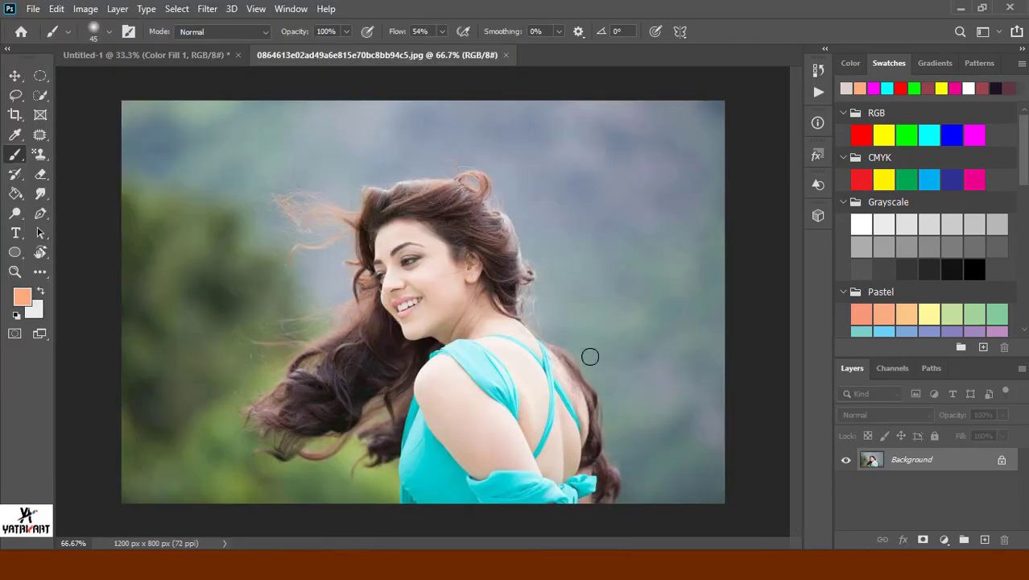
Move the portrait onto the pink artboard and scale it to about 149% to cover it.
left_click(11, 76)
left_click_drag(181, 61, 393, 273)
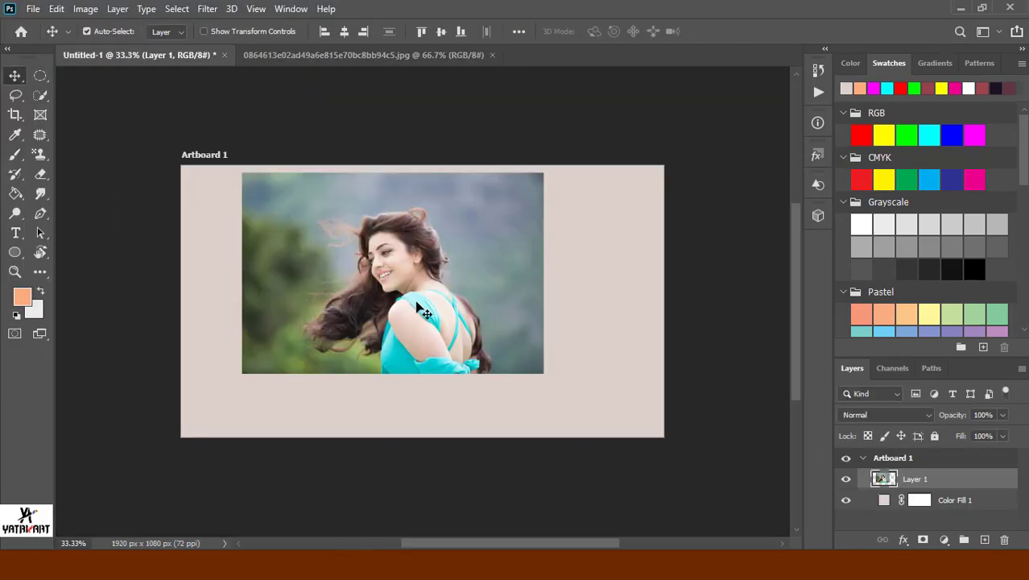
key("ctrl+t")
left_click_drag(488, 325, 441, 318)
left_click_drag(495, 365, 609, 406)
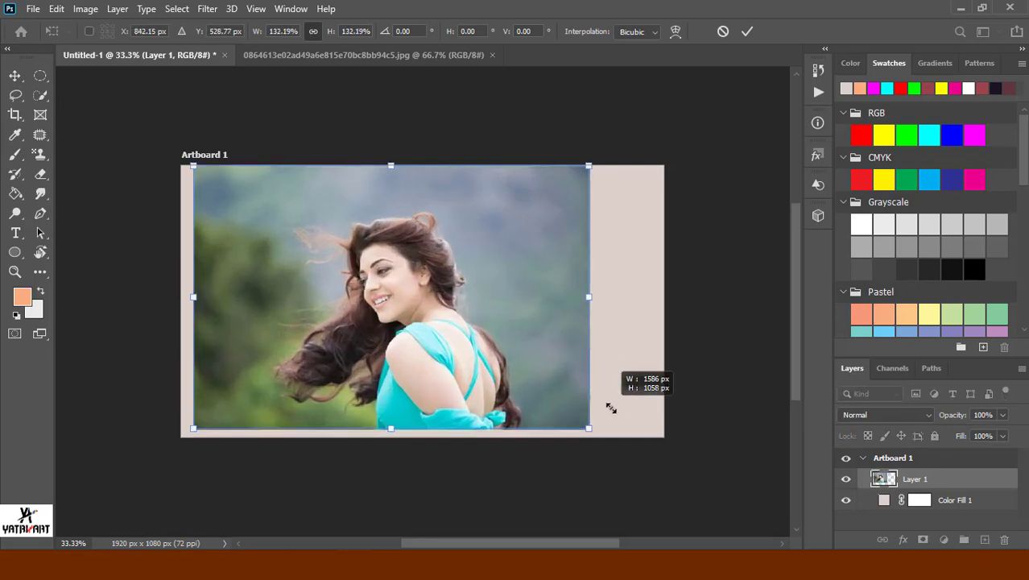
left_click_drag(523, 374, 507, 356)
mouse_move(604, 437)
left_mouse_down()
mouse_move(625, 429)
mouse_move(631, 438)
left_mouse_up()
left_click_drag(472, 356, 505, 355)
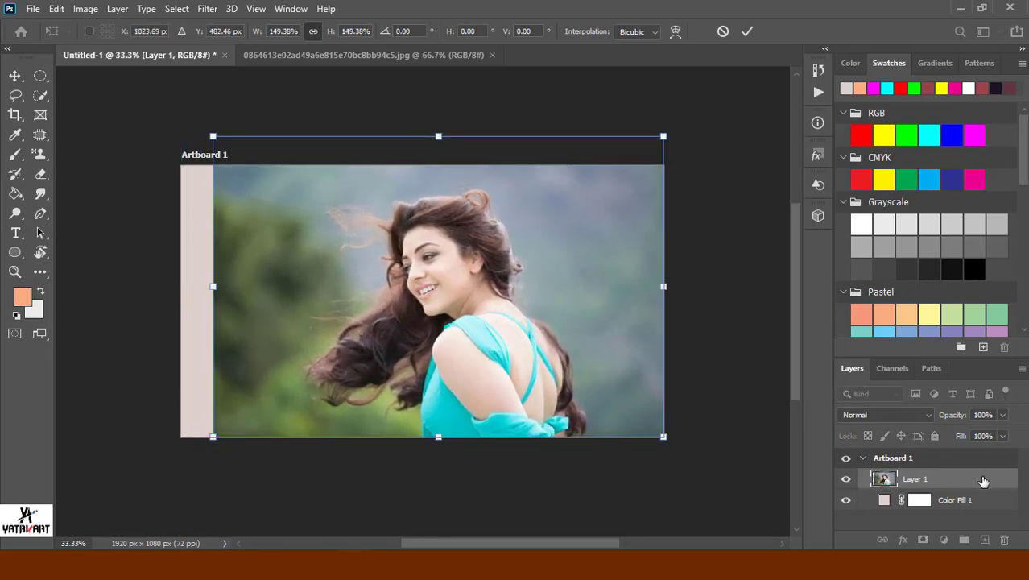
key("Return")
Duplicate the photo layer and hide the lower copy.
key("ctrl+j")
left_click(845, 500)
left_click(207, 8)
key("Escape")
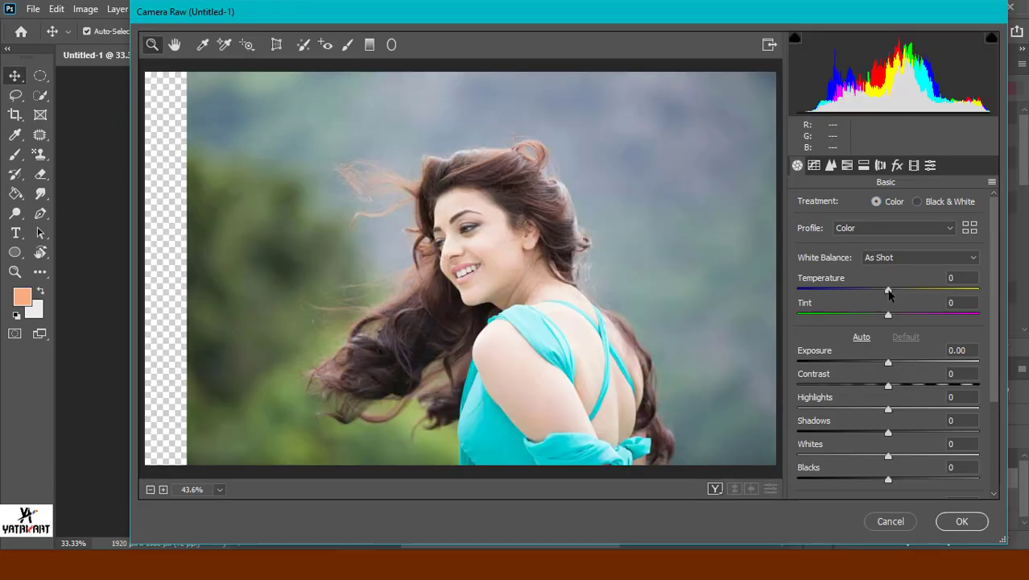
In Camera Raw, warm the temperature, add pink tint, lower exposure, and adjust Blacks and Clarity.
left_click_drag(889, 291, 909, 315)
mouse_move(888, 362)
left_mouse_down()
mouse_move(900, 388)
mouse_move(880, 411)
mouse_move(905, 435)
left_mouse_up()
left_click_drag(888, 479, 887, 479)
scroll(888, 475, "down", 3)
left_click_drag(888, 403, 892, 403)
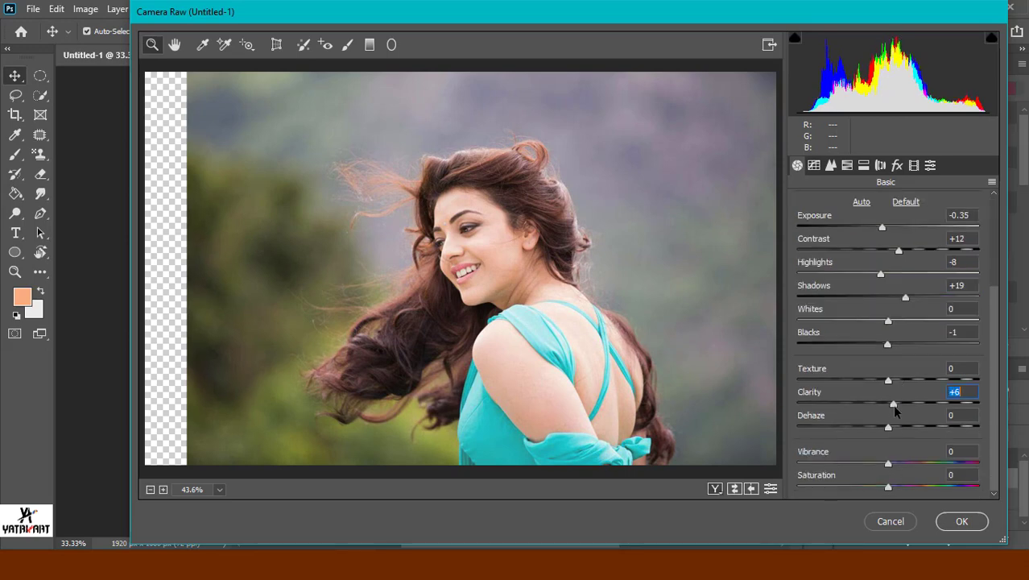
left_click_drag(888, 487, 896, 487)
left_click(962, 521)
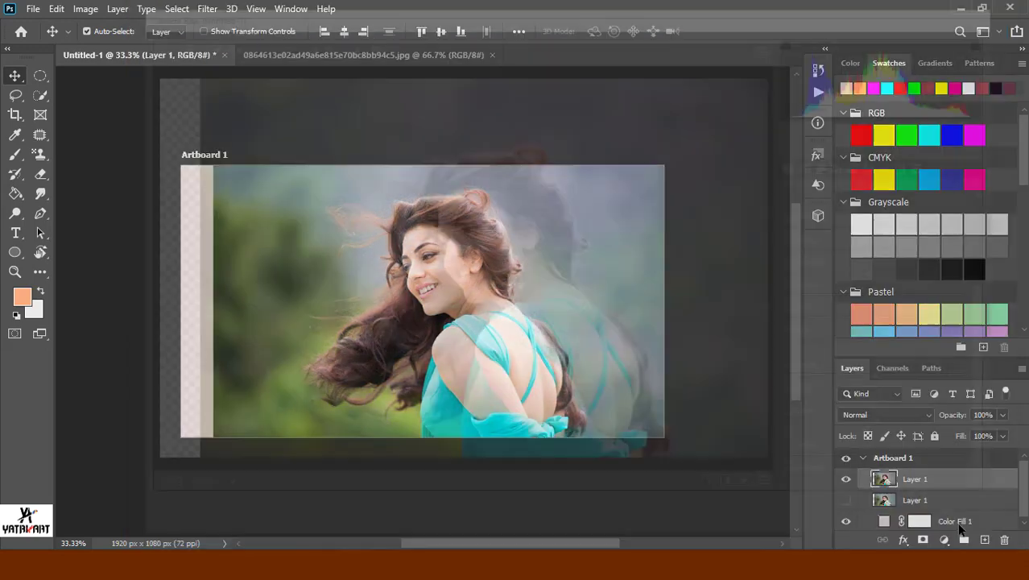
Add a Curves adjustment layer with the black point pulled right to deepen shadows and contrast.
left_click(943, 539)
left_click(926, 354)
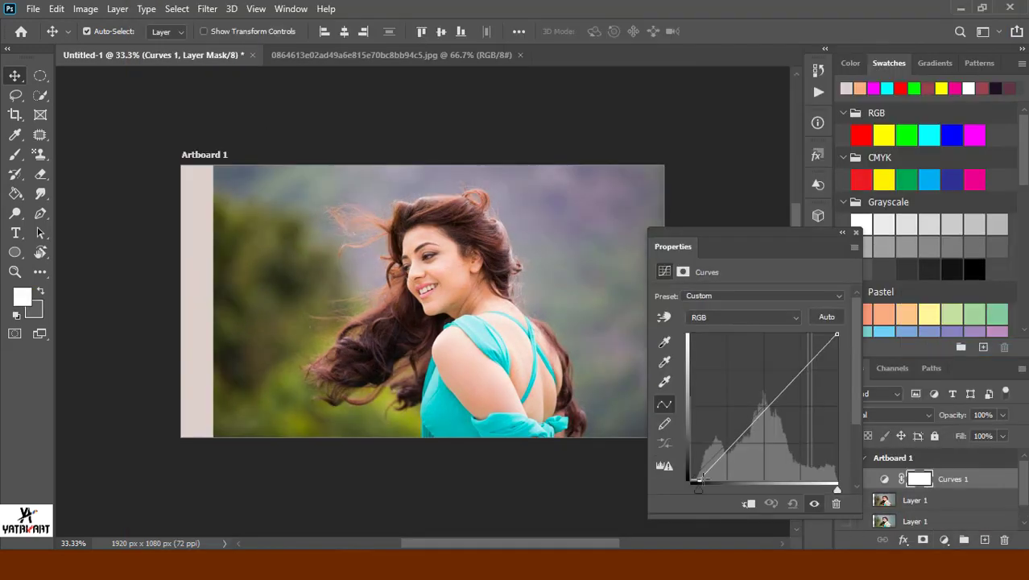
left_click_drag(688, 482, 719, 481)
left_click_drag(805, 386, 819, 356)
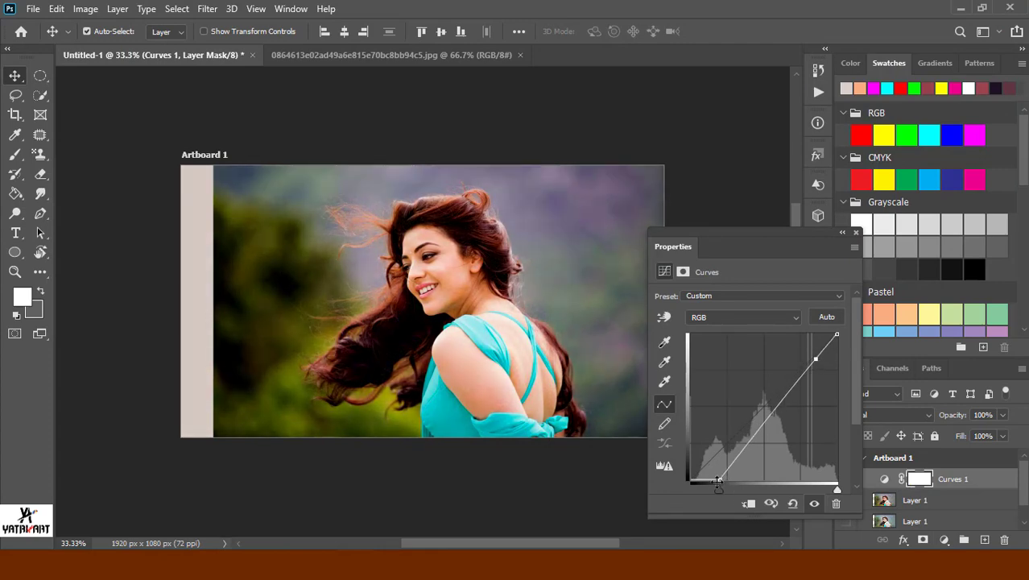
left_click_drag(719, 482, 702, 481)
left_click(855, 232)
right_click(919, 482)
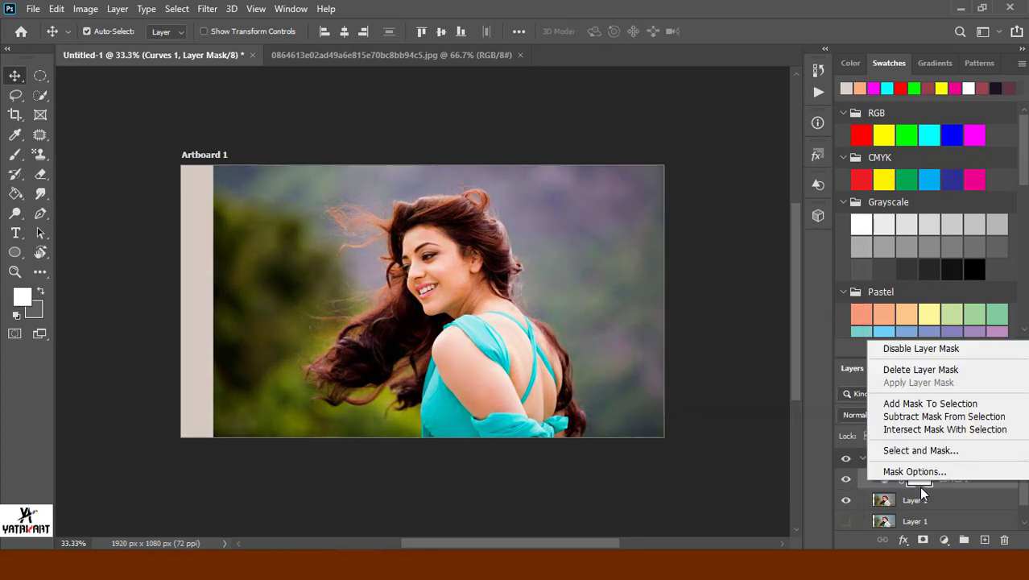
left_click(957, 504)
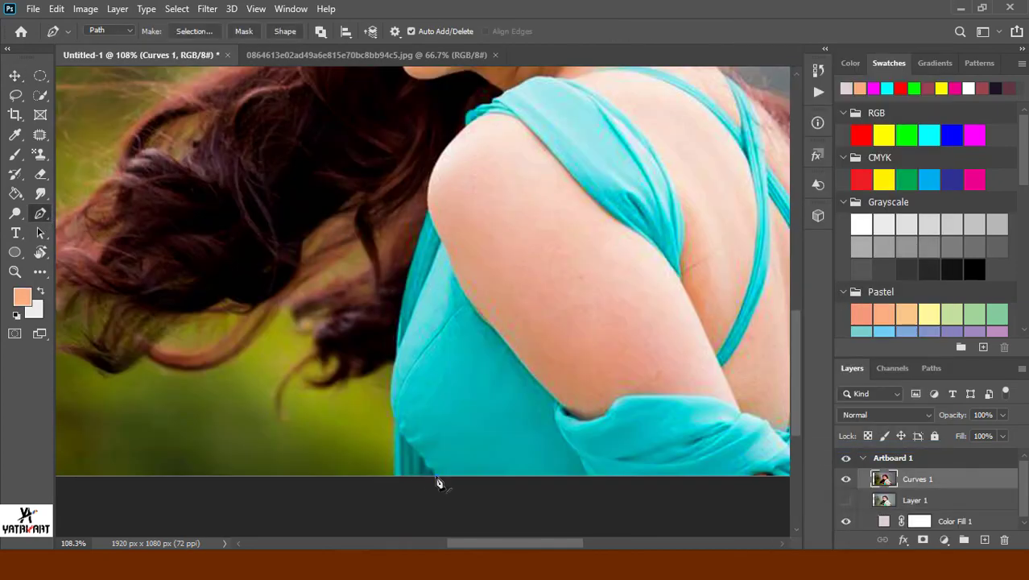
Trace a Pen path along the dress edge and around the lower hair curls and tips.
scroll(429, 467, "up", 3)
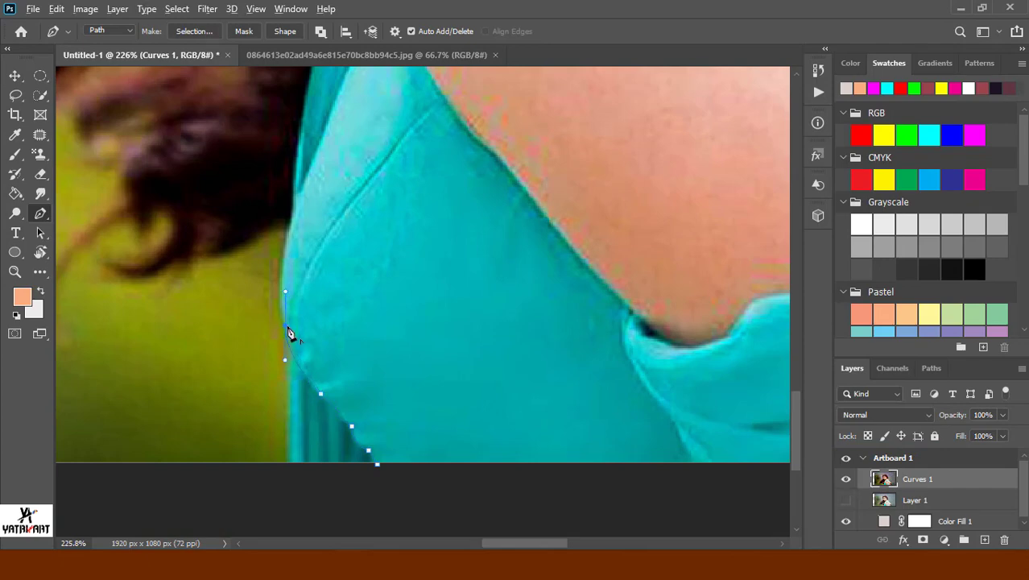
left_click_drag(286, 239, 300, 222)
left_click_drag(207, 259, 210, 267)
left_click_drag(161, 278, 148, 277)
mouse_move(174, 207)
left_mouse_down()
mouse_move(173, 191)
mouse_move(162, 214)
left_mouse_up()
left_click_drag(216, 262, 413, 369)
left_click_drag(321, 272, 338, 258)
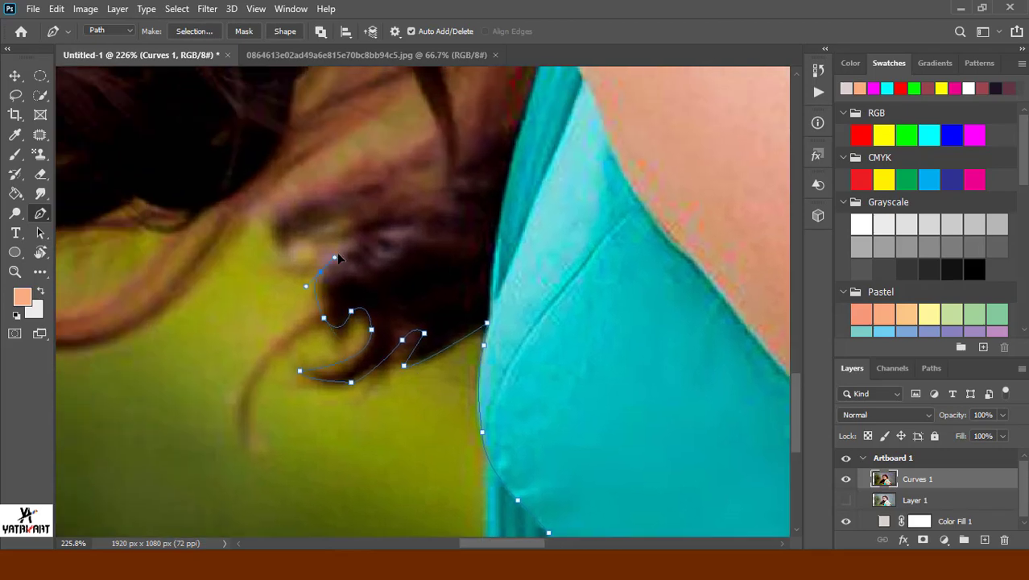
left_click_drag(284, 224, 236, 267)
left_click_drag(479, 285, 548, 483)
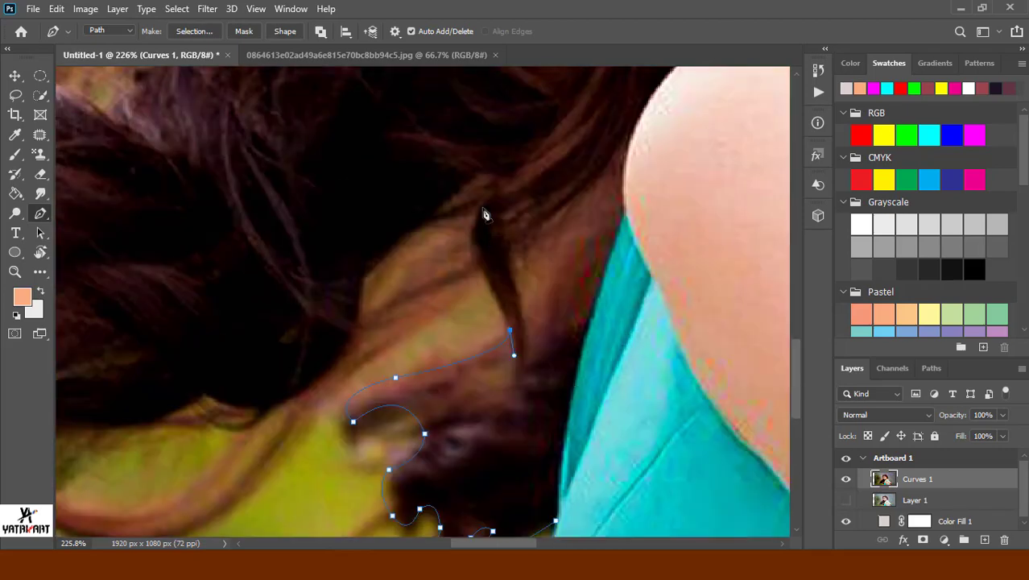
left_click_drag(486, 195, 535, 184)
left_click(369, 264)
left_click_drag(270, 408, 172, 433)
left_click_drag(203, 395, 188, 379)
left_click_drag(172, 435, 462, 423)
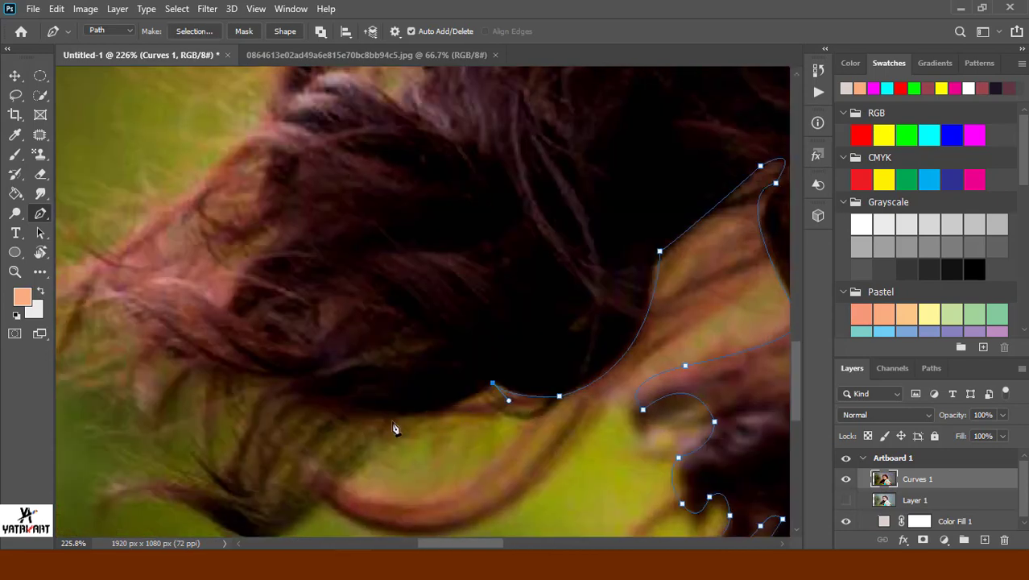
left_click_drag(401, 416, 375, 404)
scroll(342, 483, "down", 3)
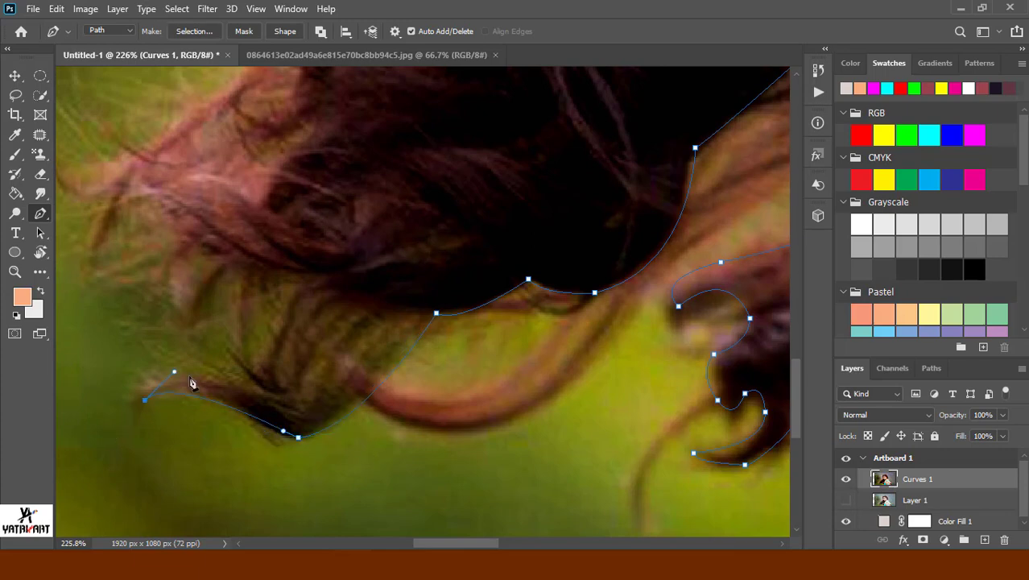
left_click_drag(234, 379, 247, 377)
left_click_drag(290, 280, 294, 250)
left_click_drag(121, 191, 121, 122)
Continue the path up the hair beside the face, past the forehead, and over the crown.
scroll(338, 198, "up", 5)
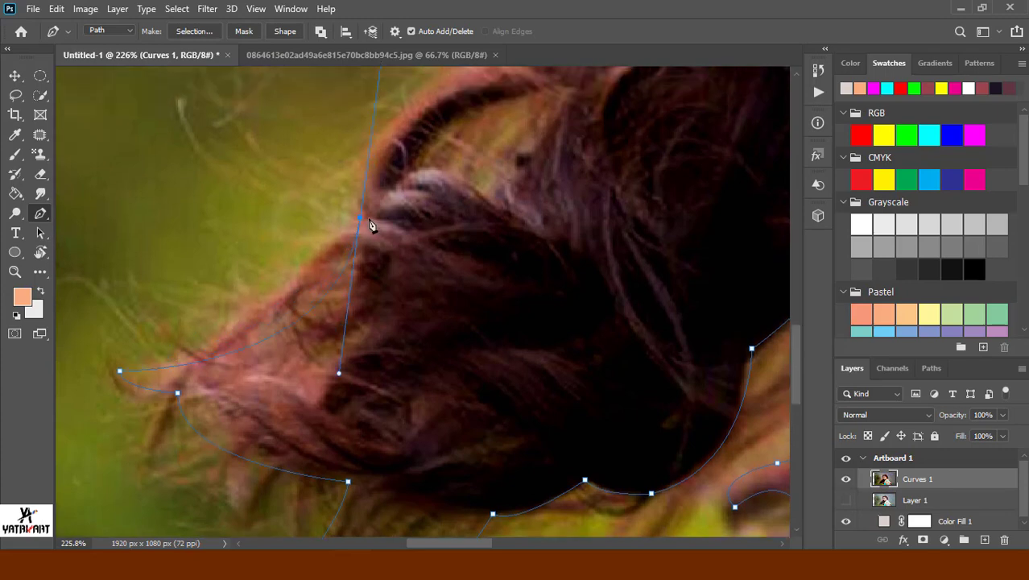
left_click_drag(383, 80, 331, 165)
scroll(447, 103, "up", 1)
scroll(372, 347, "up", 5)
scroll(372, 347, "right", 3)
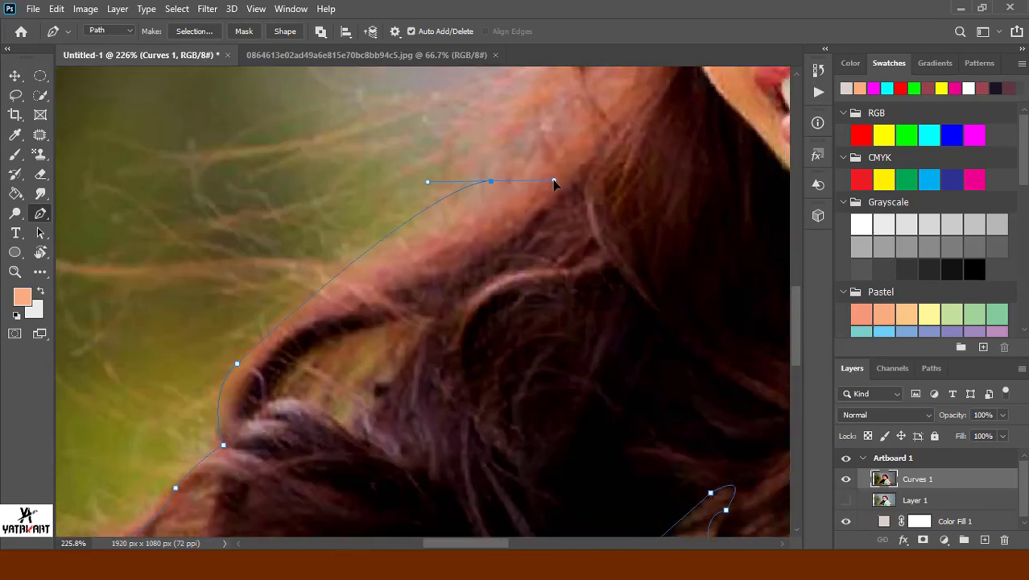
left_click_drag(406, 255, 478, 232)
scroll(450, 266, "up", 4)
scroll(451, 266, "right", 2)
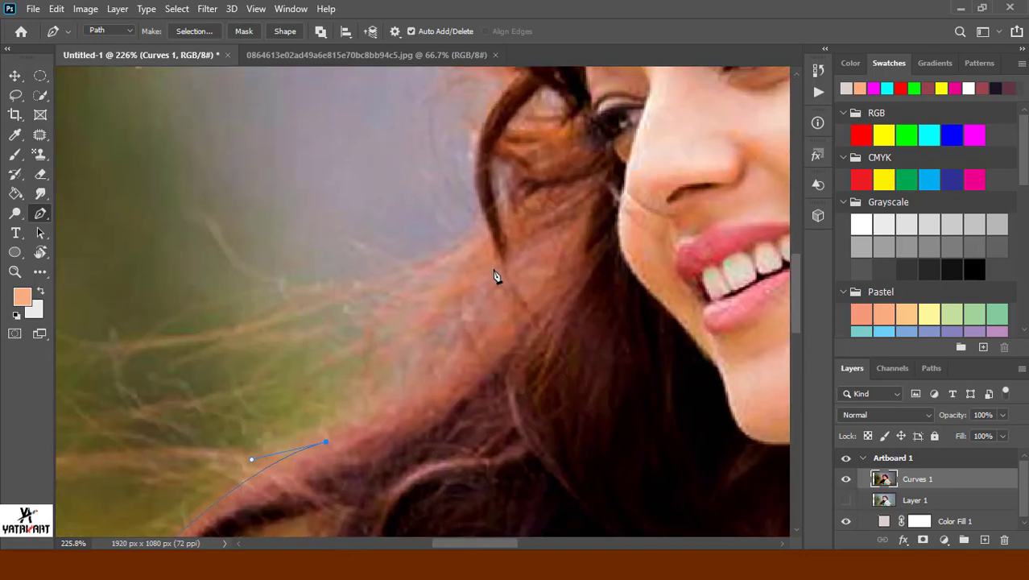
left_click_drag(478, 268, 492, 175)
mouse_move(486, 229)
left_mouse_down()
mouse_move(481, 208)
mouse_move(589, 128)
left_mouse_up()
scroll(517, 297, "up", 3)
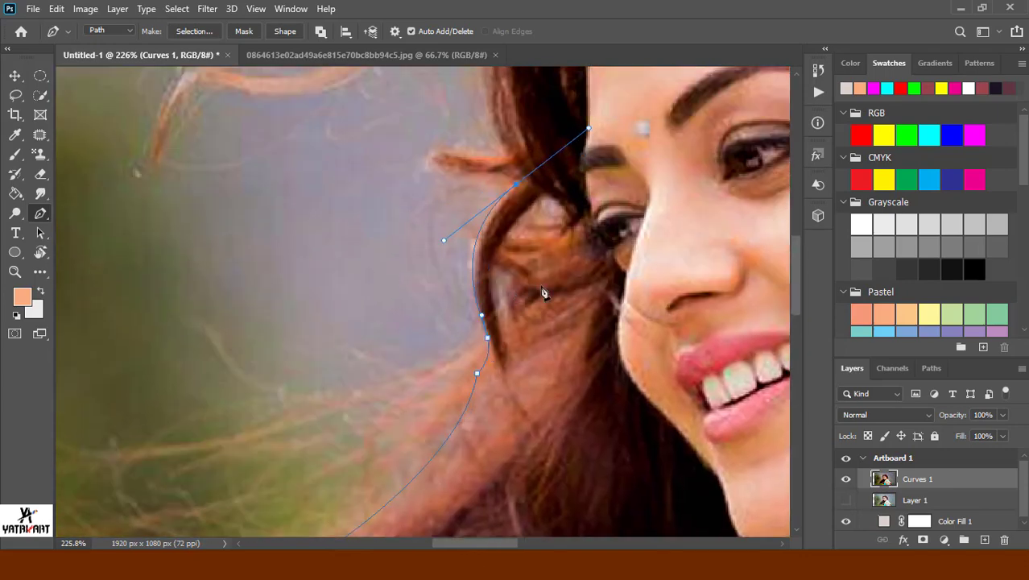
scroll(551, 207, "up", 6)
scroll(551, 207, "right", 1)
left_click_drag(445, 235, 254, 160)
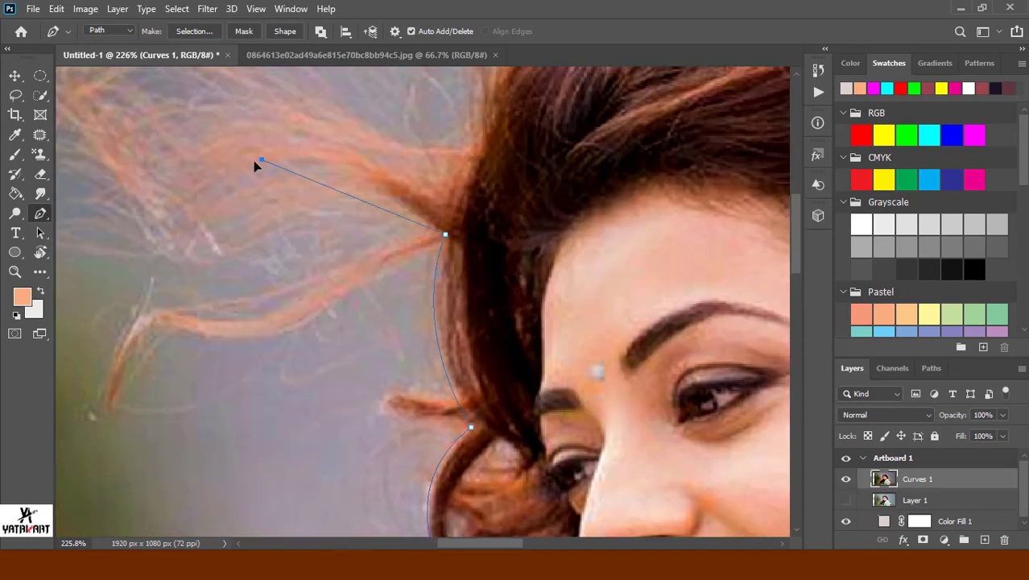
mouse_move(471, 151)
left_mouse_down()
mouse_move(506, 167)
mouse_move(586, 173)
left_mouse_up()
scroll(440, 347, "up", 6)
scroll(440, 346, "right", 1)
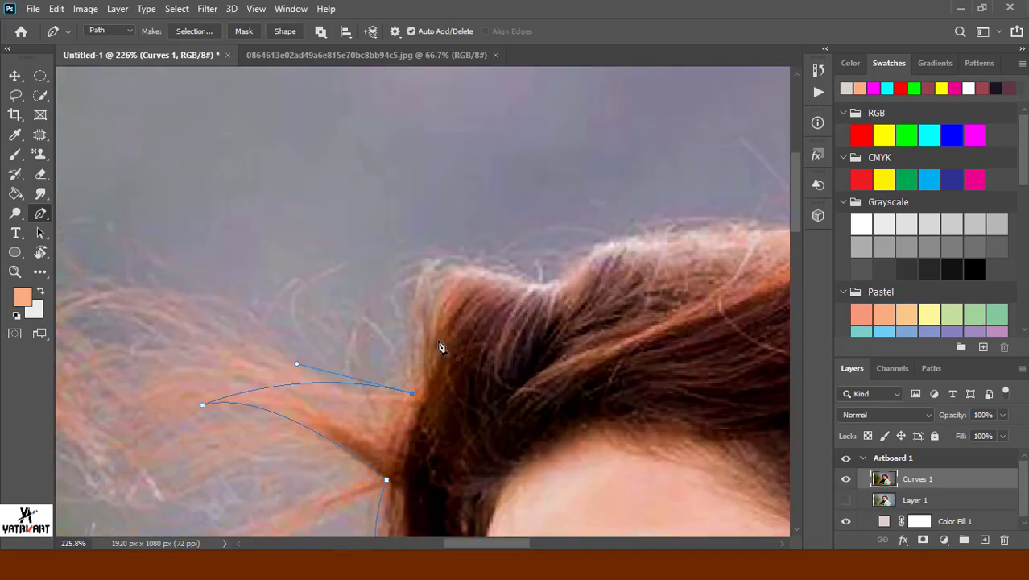
left_click_drag(429, 261, 421, 246)
left_click_drag(545, 285, 632, 331)
left_click(545, 285, "alt")
scroll(592, 255, "right", 5)
left_click_drag(513, 216, 632, 259)
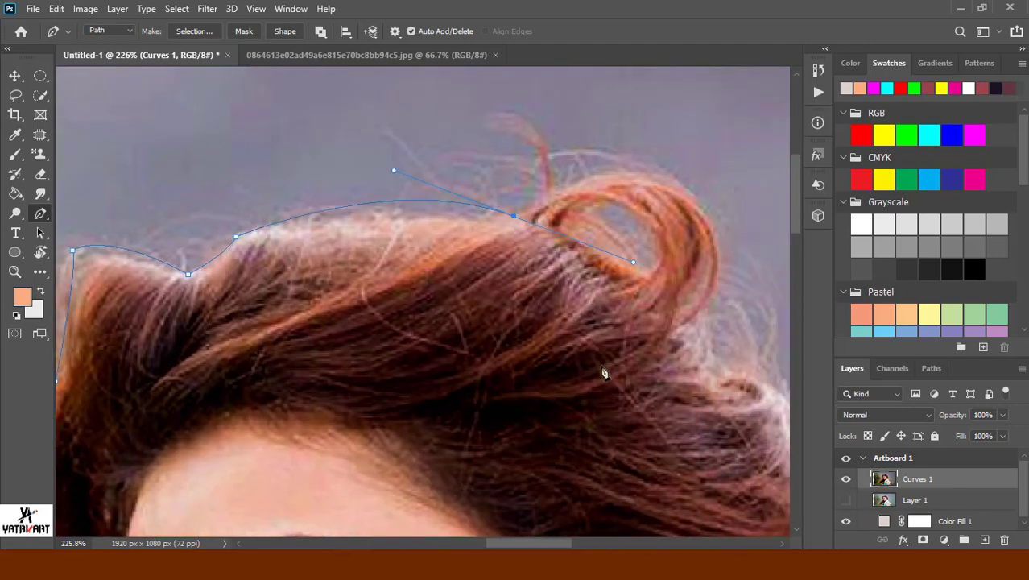
left_click_drag(718, 346, 724, 349)
Finish the outline down the far hair edge, then mask the layer to the path and invert the mask.
scroll(724, 350, "down", 3)
scroll(724, 349, "right", 3)
left_click_drag(612, 241, 655, 346)
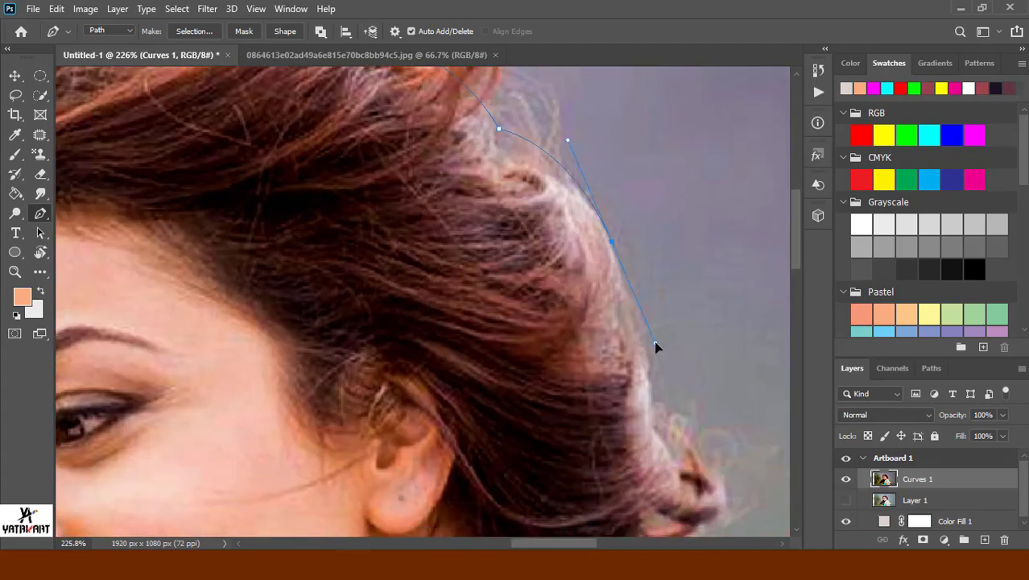
left_click_drag(652, 395, 646, 457)
left_click(679, 465)
scroll(679, 454, "down", 3)
scroll(679, 454, "right", 3)
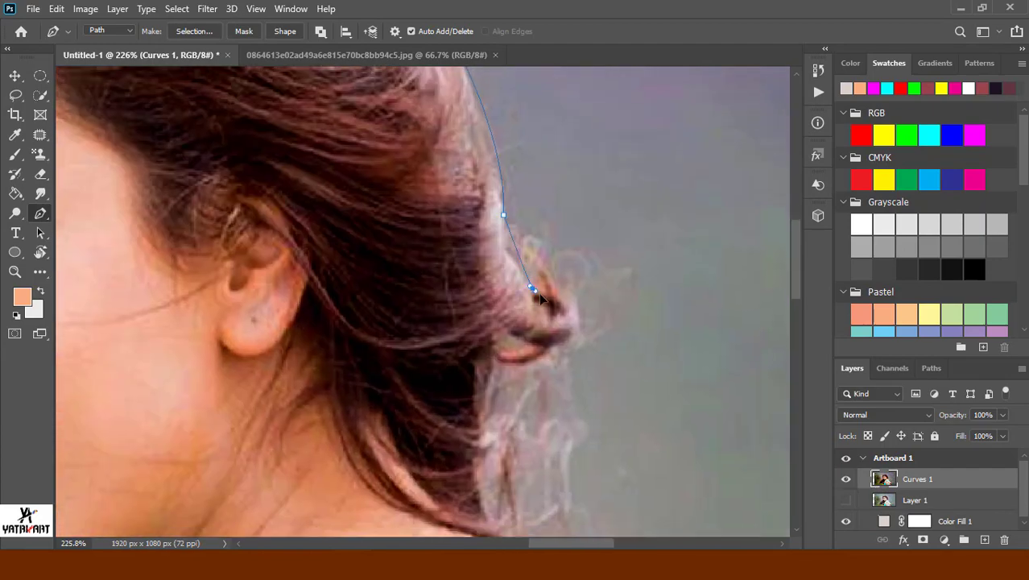
left_click_drag(577, 306, 578, 313)
scroll(487, 354, "down", 3)
left_click_drag(490, 400, 515, 433)
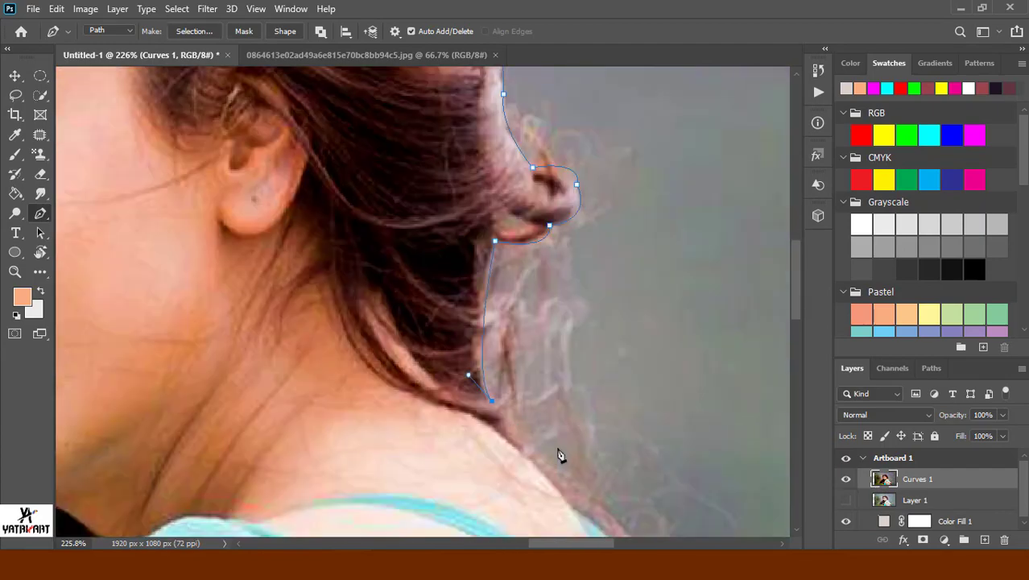
scroll(484, 324, "down", 3)
scroll(485, 324, "right", 3)
left_click_drag(483, 320, 512, 327)
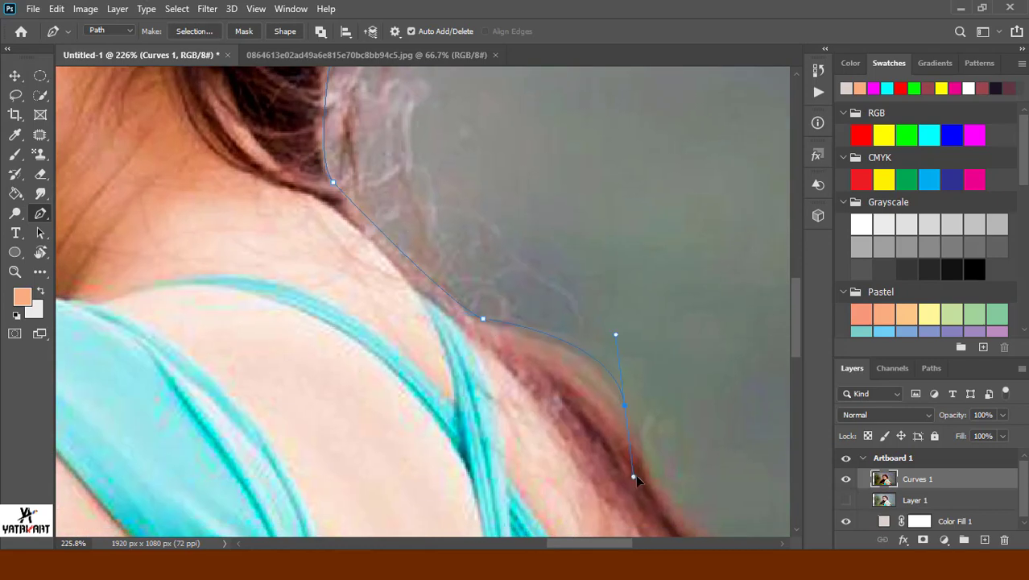
scroll(627, 413, "down", 3)
scroll(628, 413, "right", 2)
left_click_drag(600, 318, 606, 324)
scroll(600, 324, "down", 3)
scroll(600, 325, "right", 1)
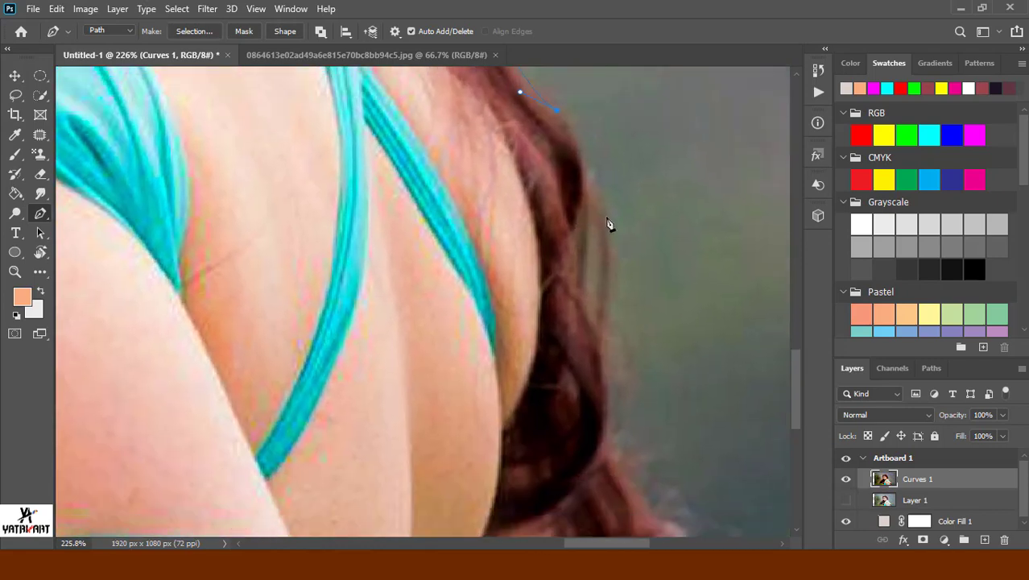
scroll(627, 452, "down", 3)
scroll(627, 453, "right", 1)
left_click(553, 259)
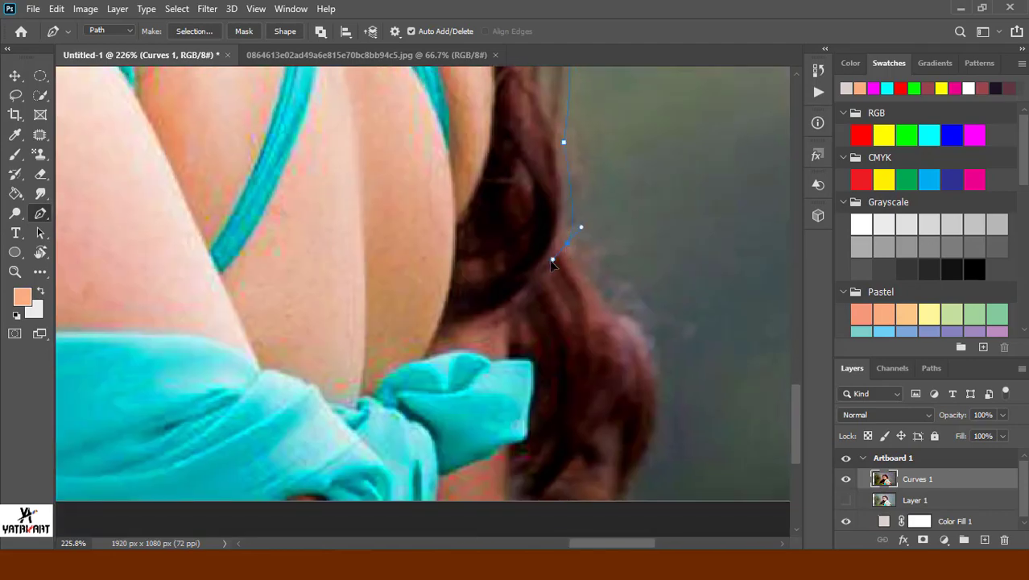
scroll(641, 470, "down", 2)
left_click_drag(638, 350, 590, 501)
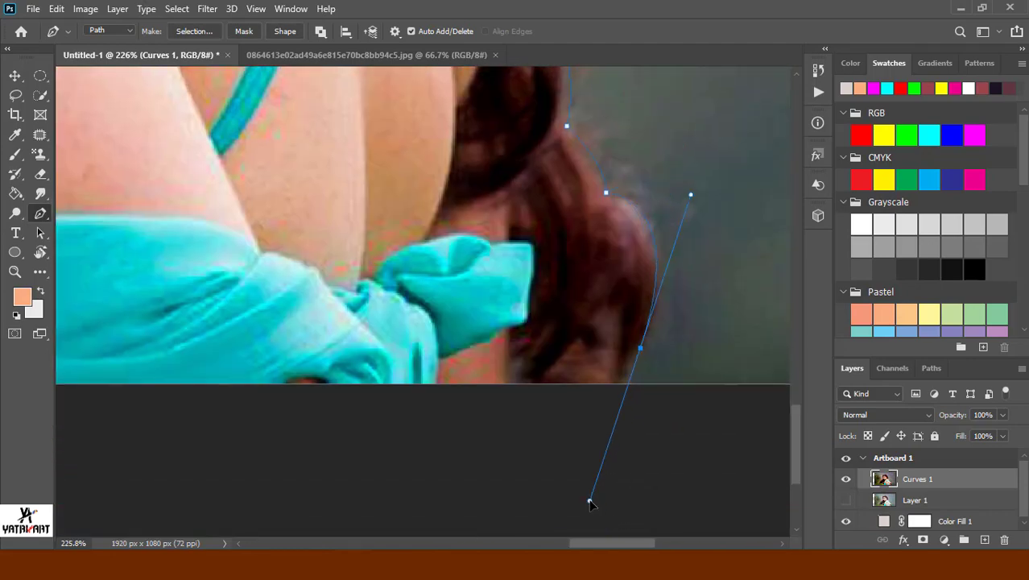
scroll(273, 458, "down", 5)
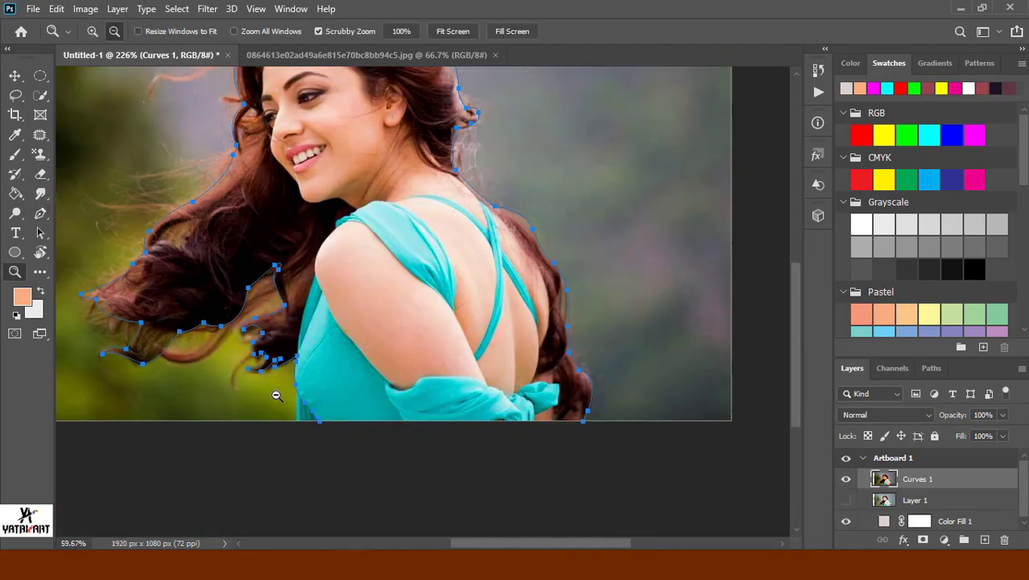
scroll(274, 458, "down", 3)
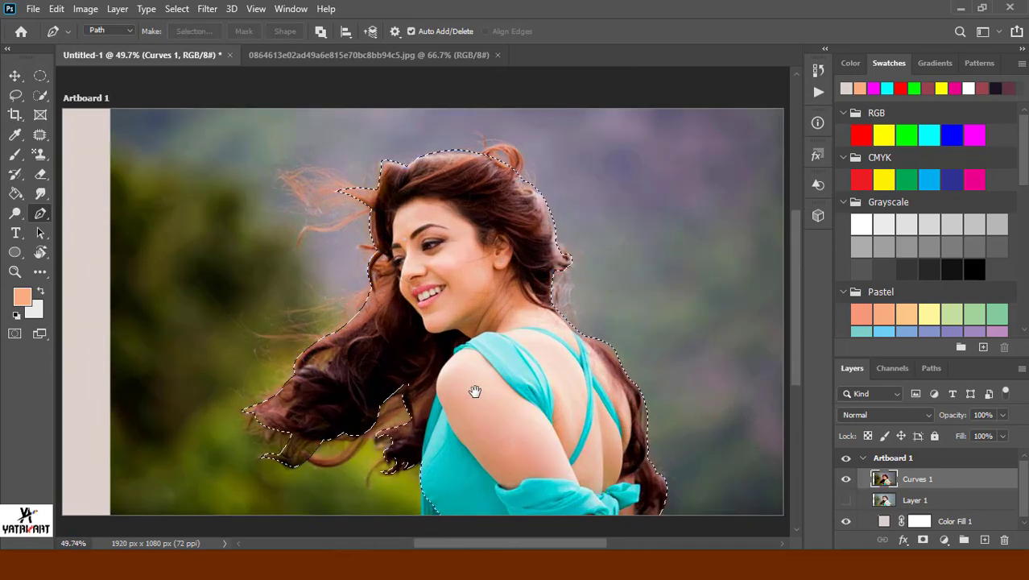
left_click(923, 539, "ctrl")
key("ctrl+i")
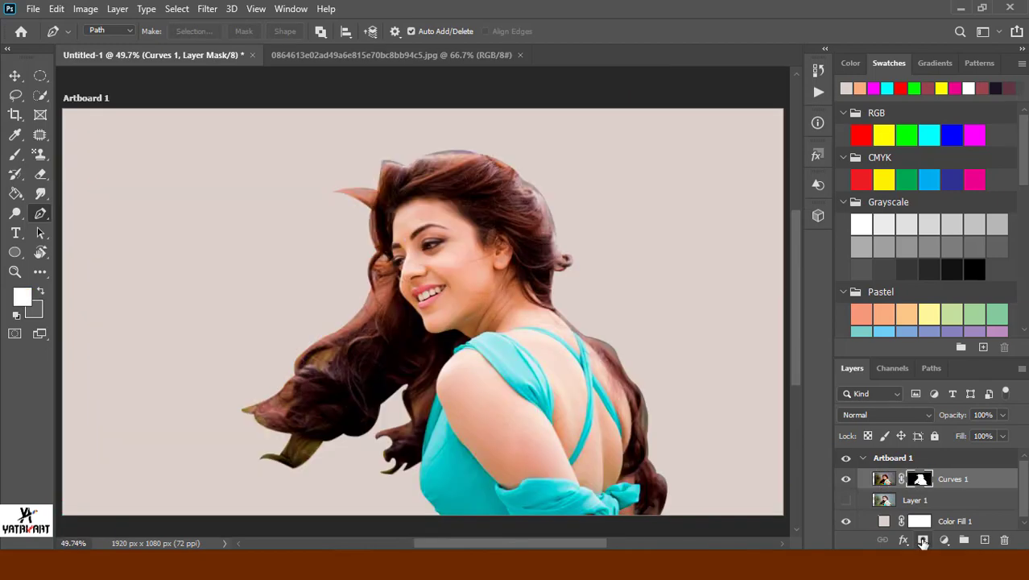
Apply the layer mask permanently, then run Unsharp Mask with Amount 143 and Radius 4.2.
right_click(918, 481)
left_click(918, 379)
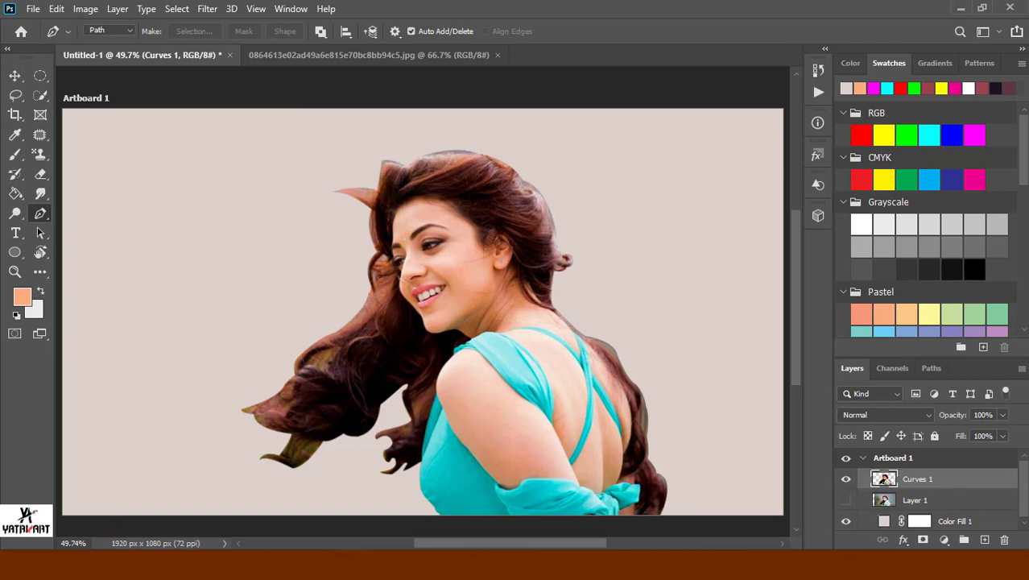
left_click(207, 8)
left_click(427, 339)
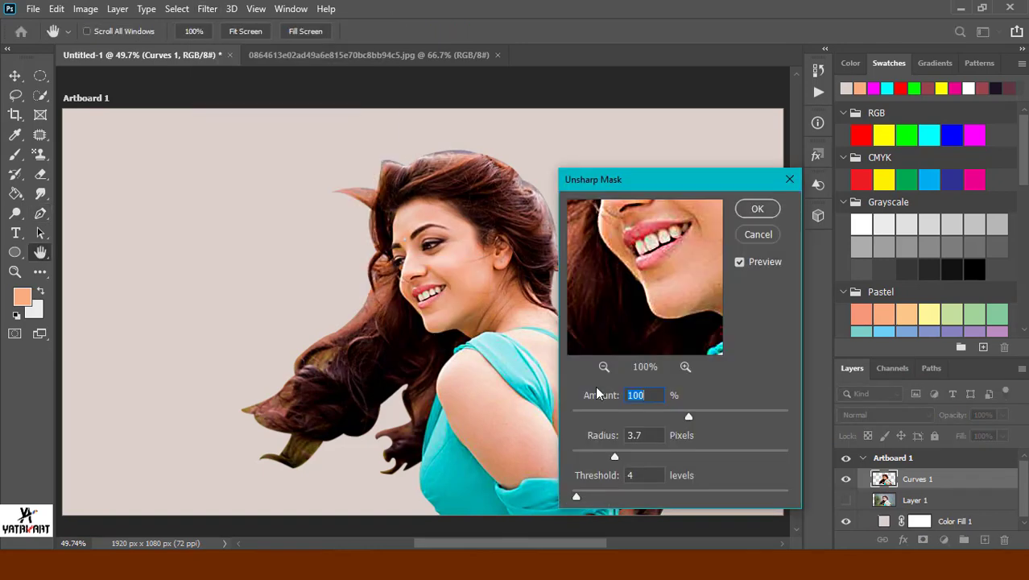
left_click(603, 367)
left_click(685, 366)
left_click_drag(689, 415, 713, 419)
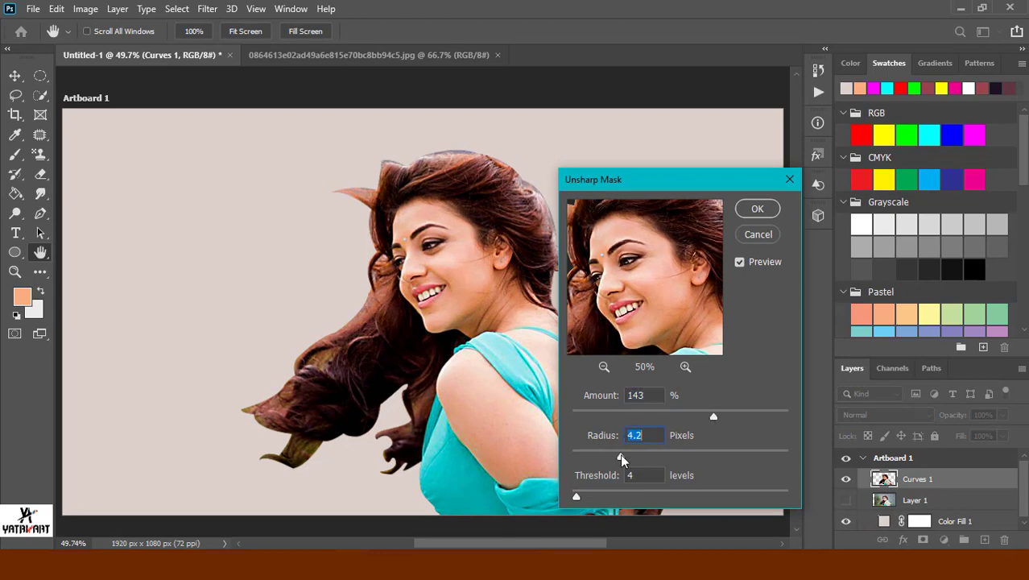
left_click_drag(576, 499, 591, 498)
left_click(758, 209)
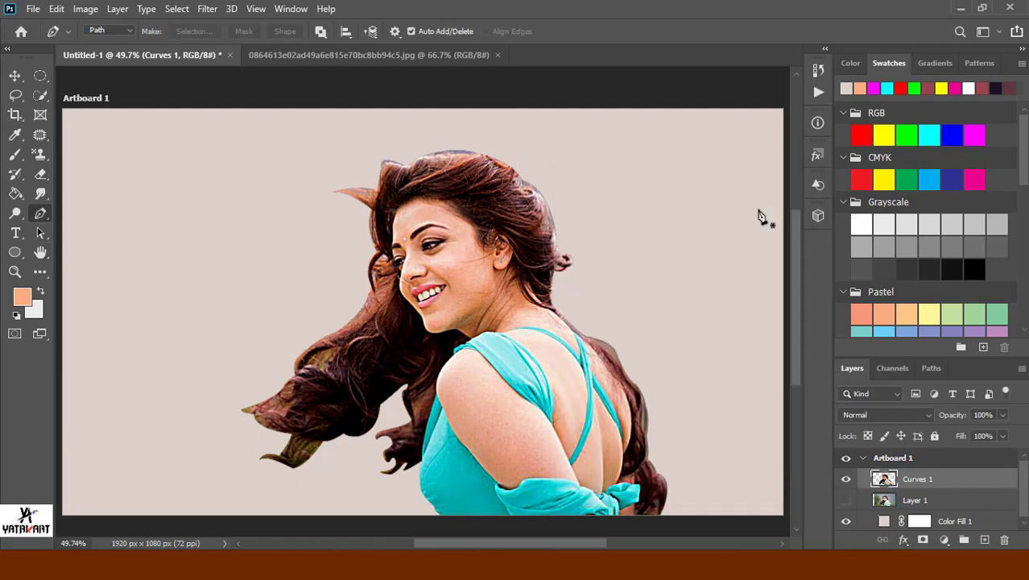
key("r")
scroll(317, 260, "up", 5)
Smudge the hairline, forehead and near eye's lid and lashes, shrinking the brush to 10.
mouse_move(322, 248)
left_mouse_down()
mouse_move(370, 223)
mouse_move(350, 259)
mouse_move(542, 281)
mouse_move(476, 229)
mouse_move(549, 301)
mouse_move(432, 244)
mouse_move(538, 292)
mouse_move(616, 367)
mouse_move(415, 309)
mouse_move(421, 274)
mouse_move(363, 326)
mouse_move(331, 315)
mouse_move(315, 256)
mouse_move(320, 320)
mouse_move(415, 256)
mouse_move(358, 331)
mouse_move(331, 277)
mouse_move(478, 230)
left_mouse_up()
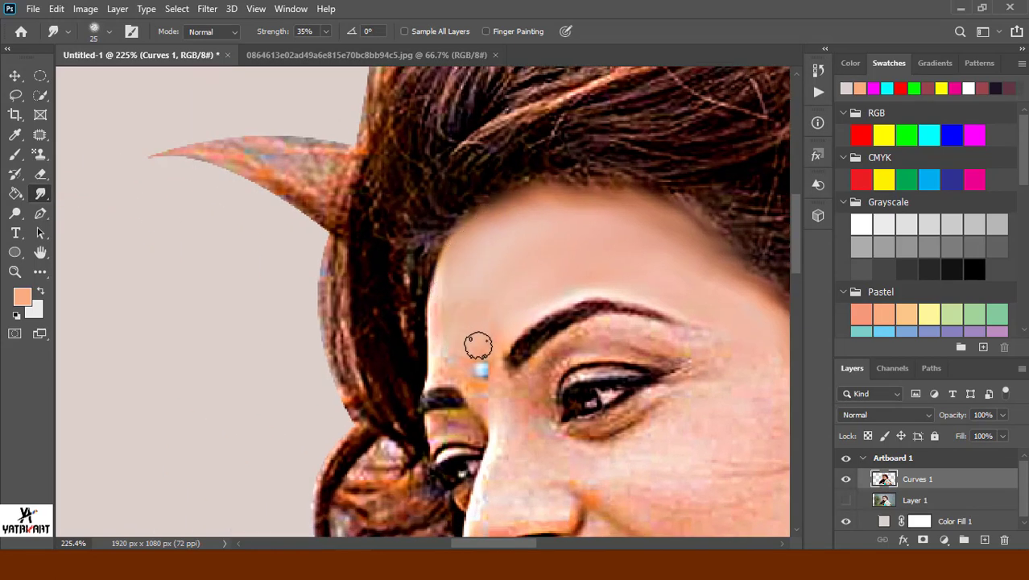
mouse_move(471, 345)
left_mouse_down()
mouse_move(469, 381)
mouse_move(430, 367)
left_mouse_up()
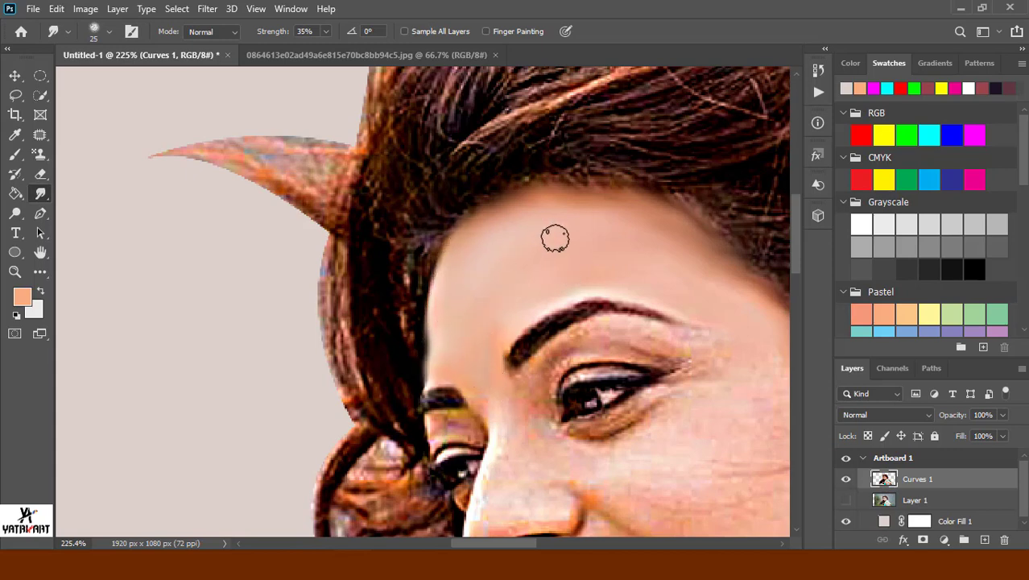
key("bracketleft")
key("bracketleft")
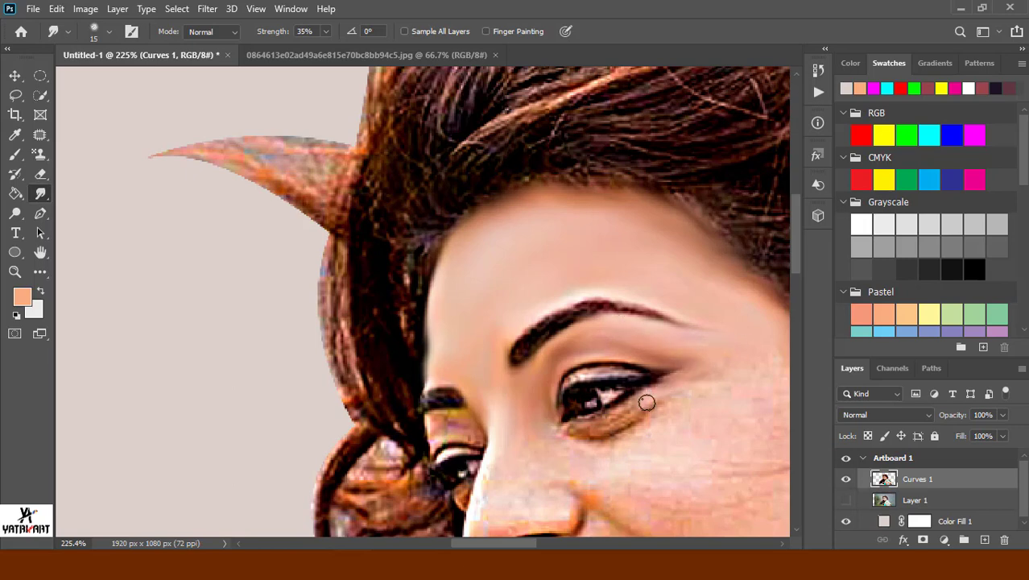
left_click_drag(580, 423, 665, 402)
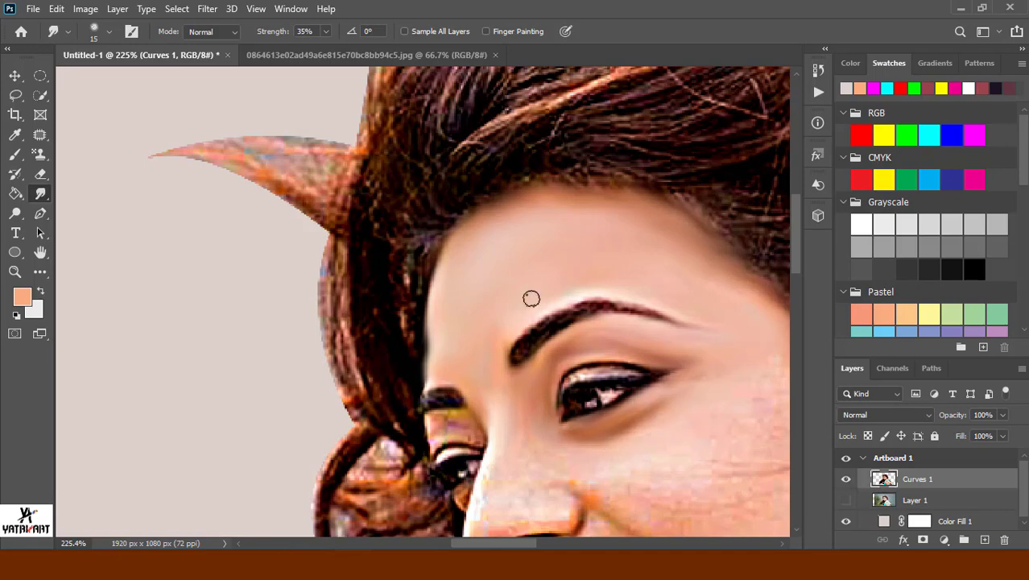
scroll(570, 357, "up", 3)
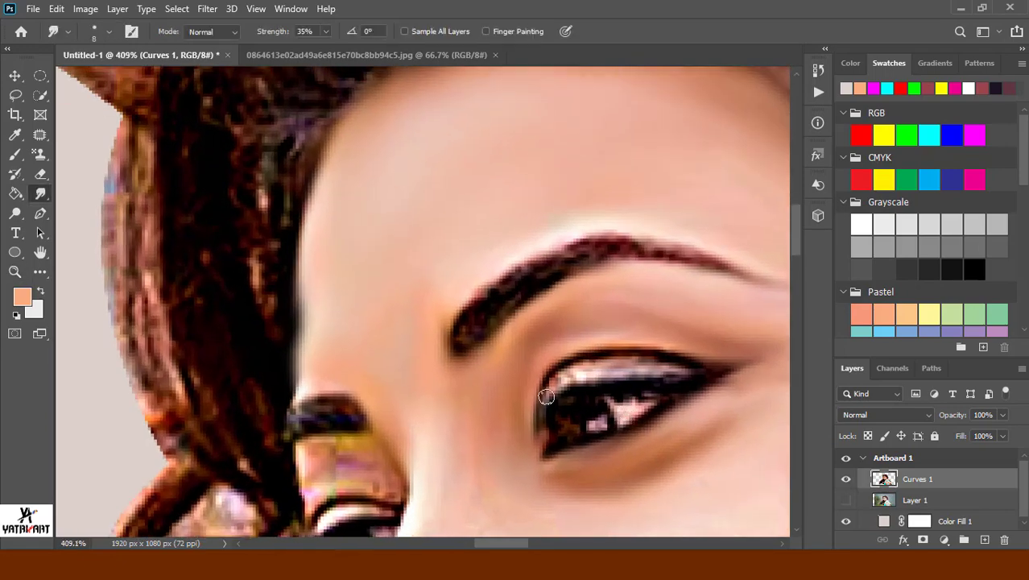
left_click_drag(674, 355, 610, 359)
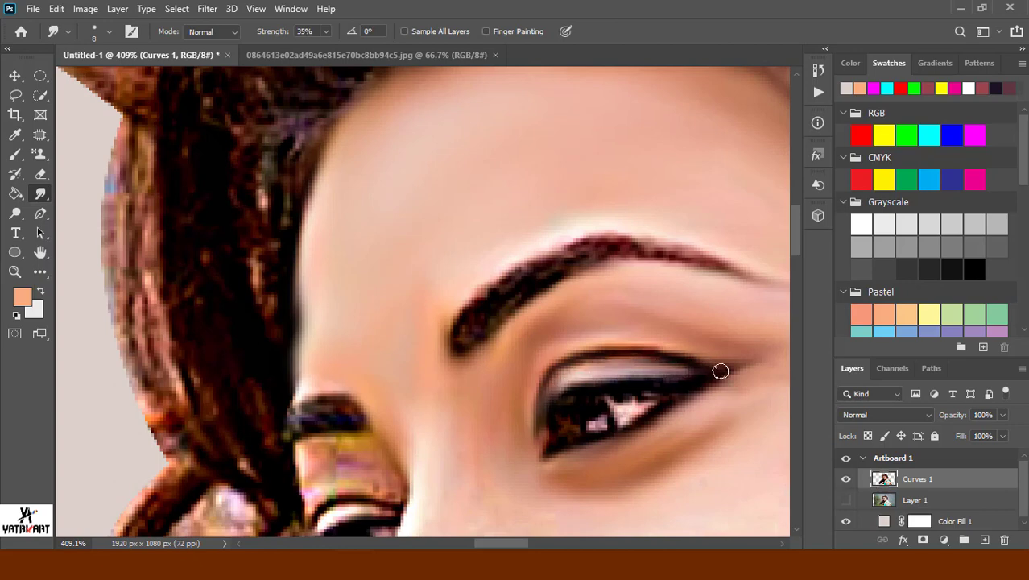
mouse_move(719, 367)
left_mouse_down()
mouse_move(561, 445)
mouse_move(662, 396)
mouse_move(608, 402)
mouse_move(575, 425)
left_mouse_up()
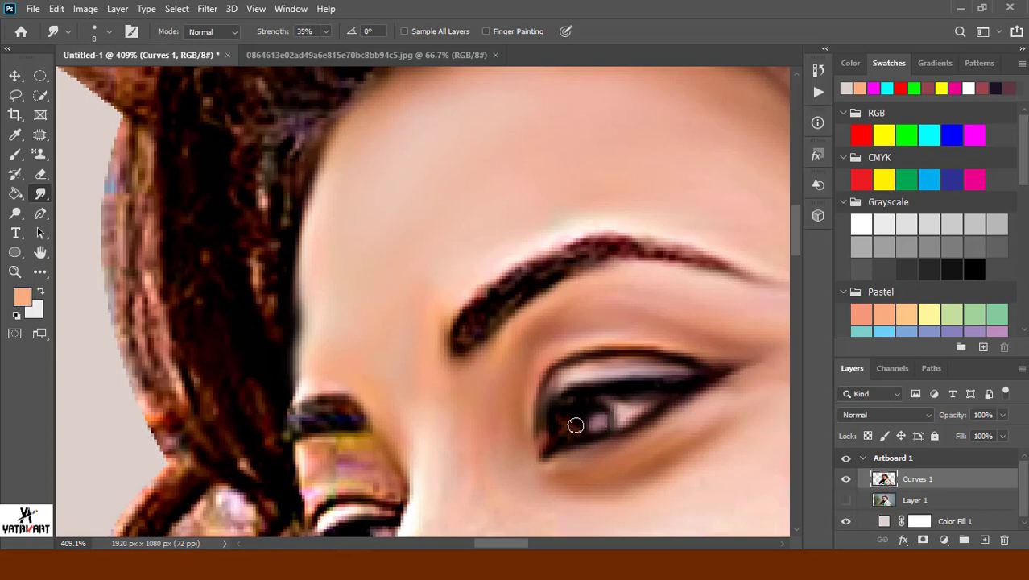
Smudge the far eyebrow, eyelid and adjacent face edge smooth, undoing one stray stroke.
left_click_drag(511, 396, 411, 189)
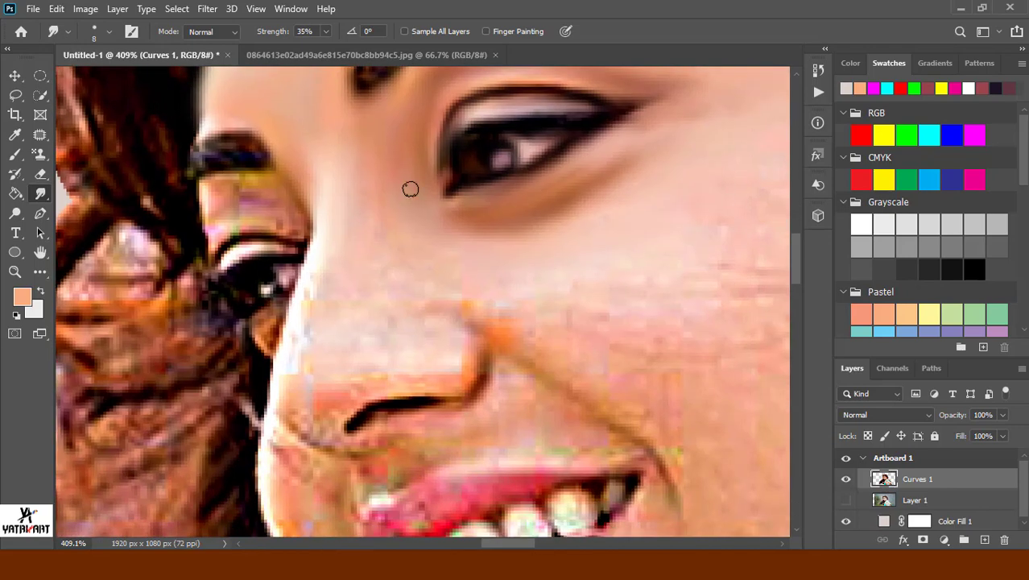
left_click_drag(292, 250, 224, 238)
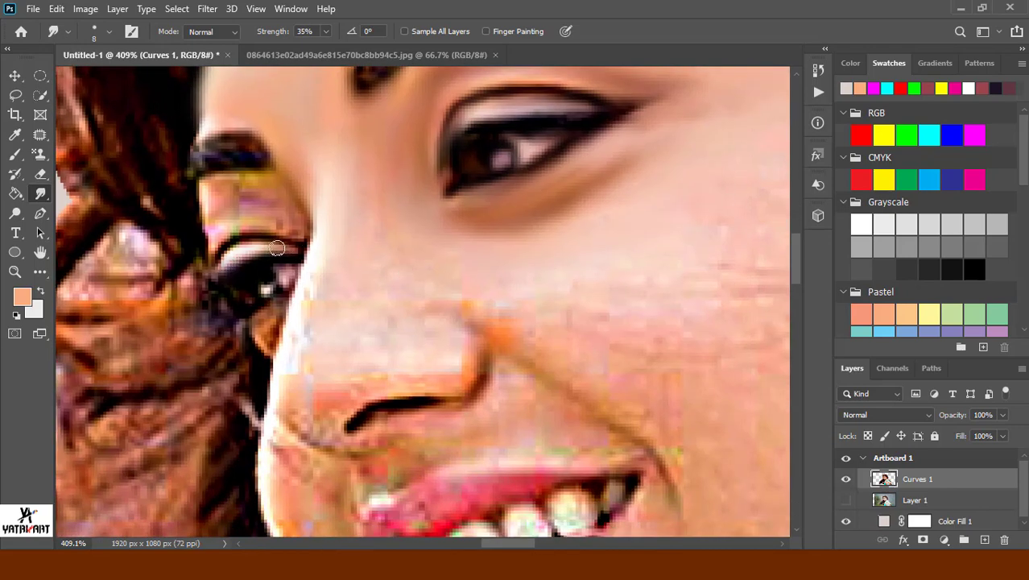
key("ctrl+z")
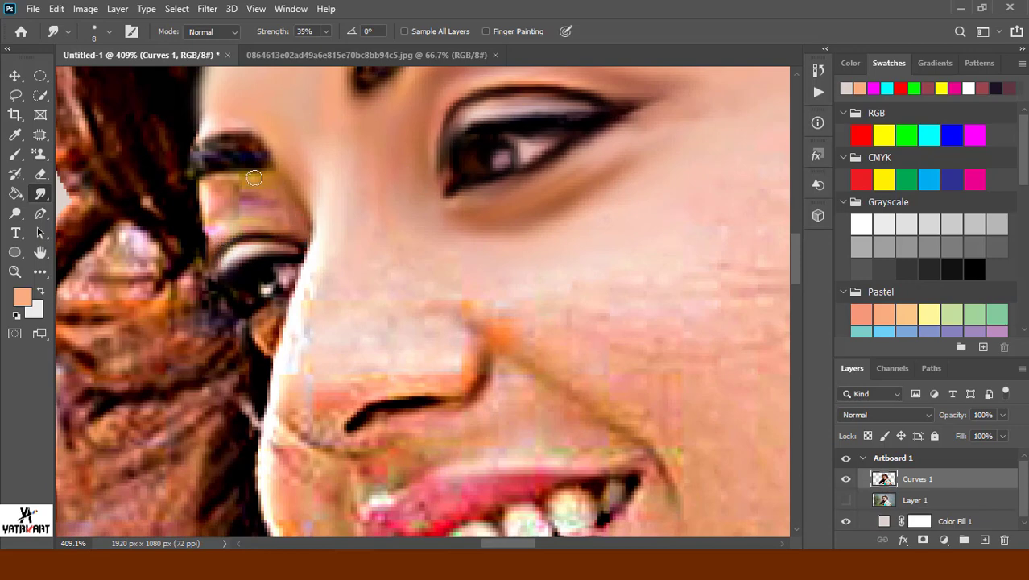
left_click_drag(265, 172, 202, 206)
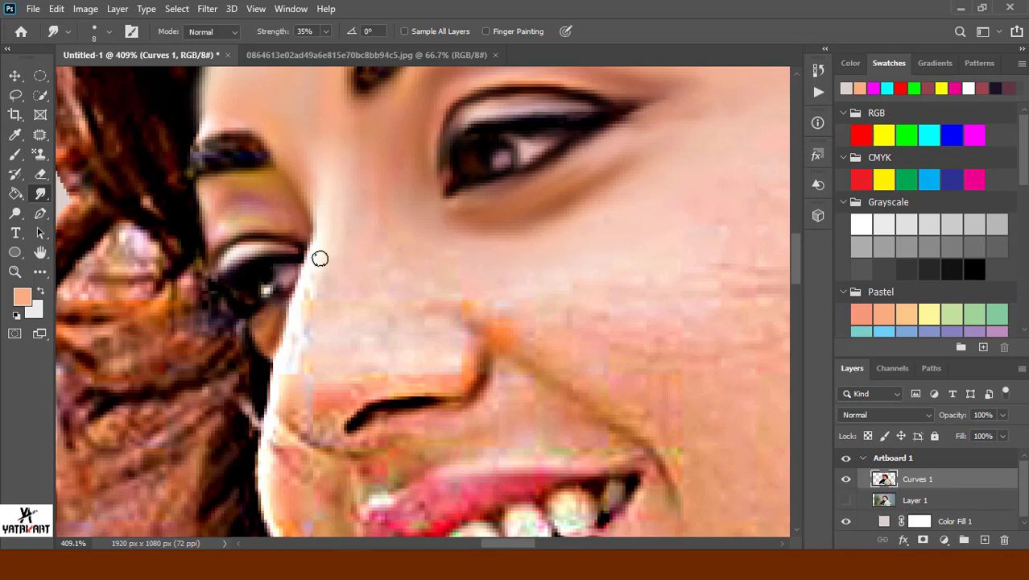
mouse_move(314, 242)
left_mouse_down()
mouse_move(289, 310)
mouse_move(297, 347)
left_mouse_up()
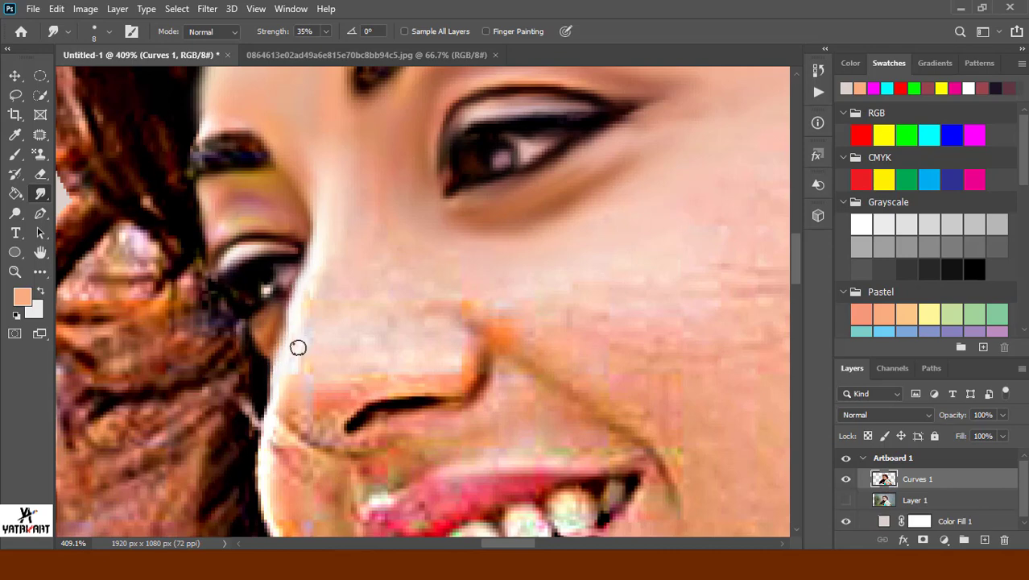
Smudge the orange blotch by the nose at size 20, then the nostril creases and edges at size 15.
key("bracketright")
key("bracketright")
key("bracketright")
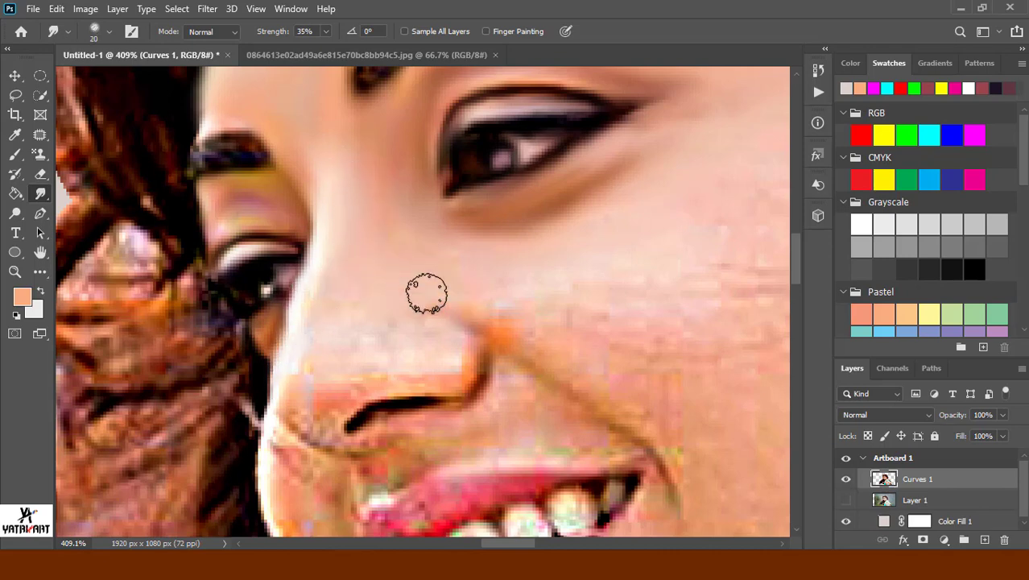
mouse_move(543, 260)
left_mouse_down()
mouse_move(533, 341)
mouse_move(634, 407)
mouse_move(684, 392)
mouse_move(750, 316)
mouse_move(770, 193)
mouse_move(643, 278)
mouse_move(740, 326)
mouse_move(563, 269)
mouse_move(399, 367)
mouse_move(344, 246)
mouse_move(351, 251)
left_mouse_up()
key("bracketleft")
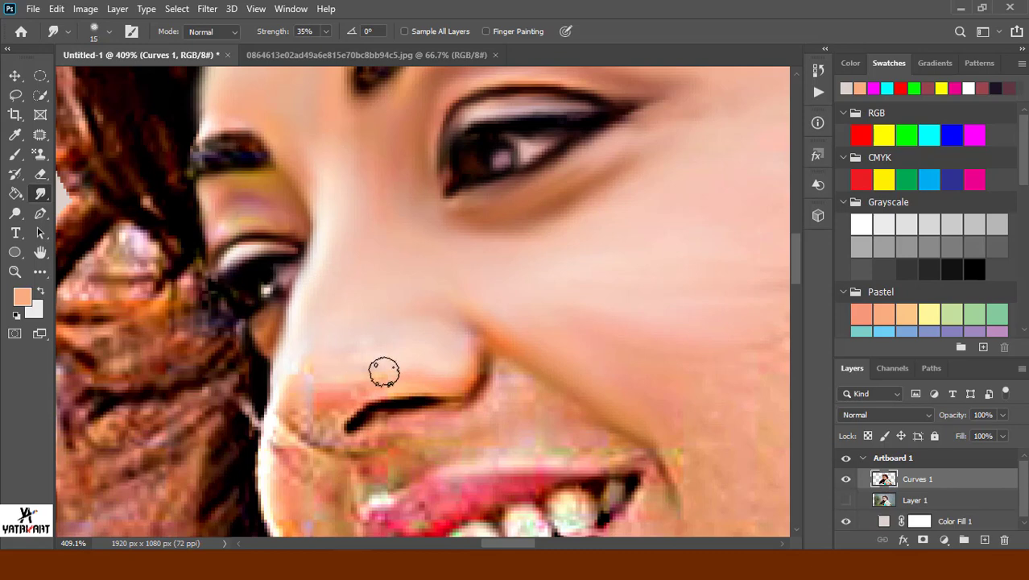
left_click_drag(376, 392, 473, 394)
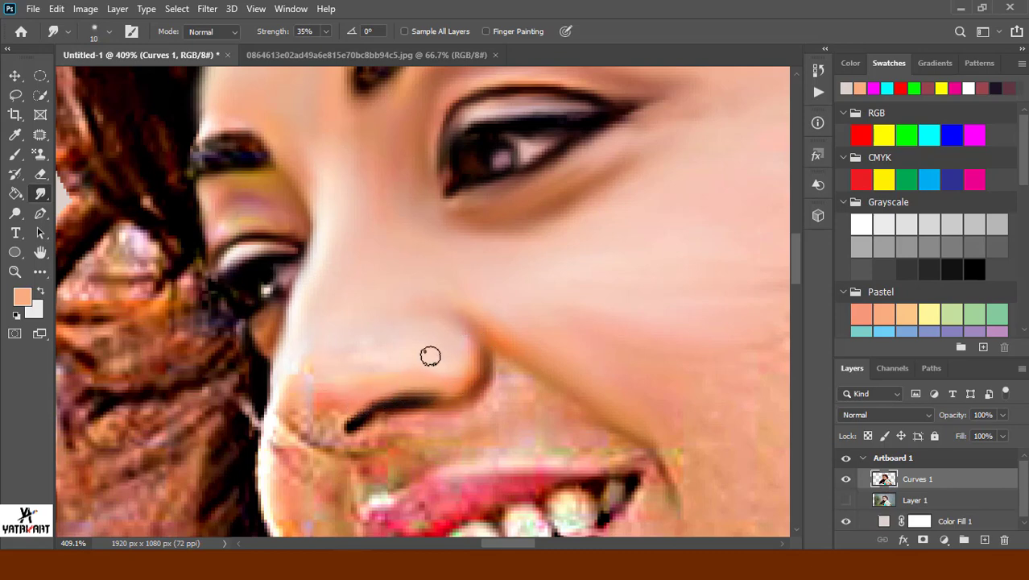
mouse_move(321, 398)
left_mouse_down()
mouse_move(333, 423)
mouse_move(306, 416)
left_mouse_up()
mouse_move(296, 376)
left_mouse_down()
mouse_move(329, 432)
mouse_move(378, 435)
mouse_move(289, 420)
mouse_move(303, 372)
left_mouse_up()
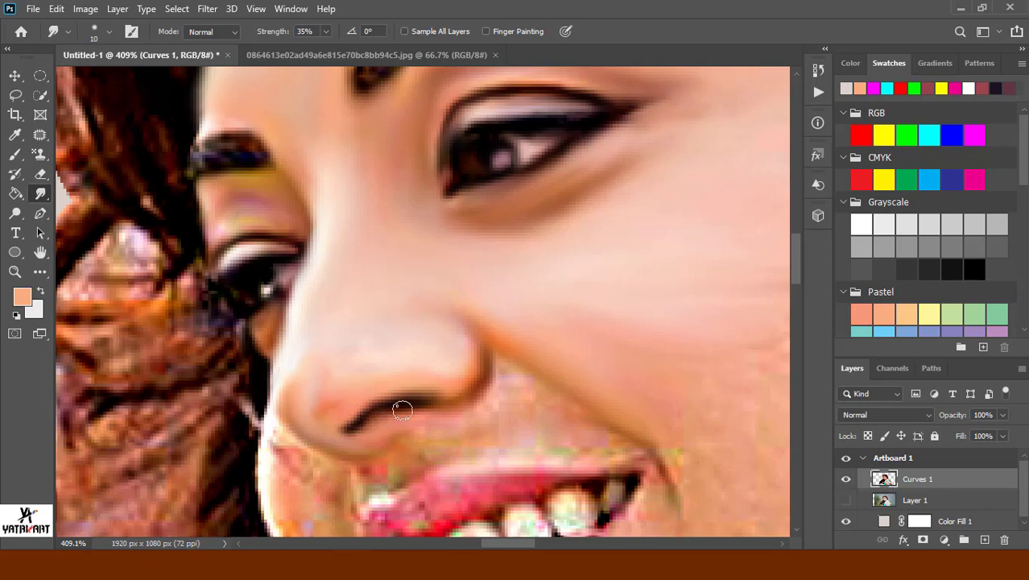
mouse_move(278, 400)
left_mouse_down()
mouse_move(289, 317)
mouse_move(389, 457)
left_mouse_up()
mouse_move(455, 424)
left_mouse_down()
mouse_move(495, 359)
mouse_move(435, 302)
left_mouse_up()
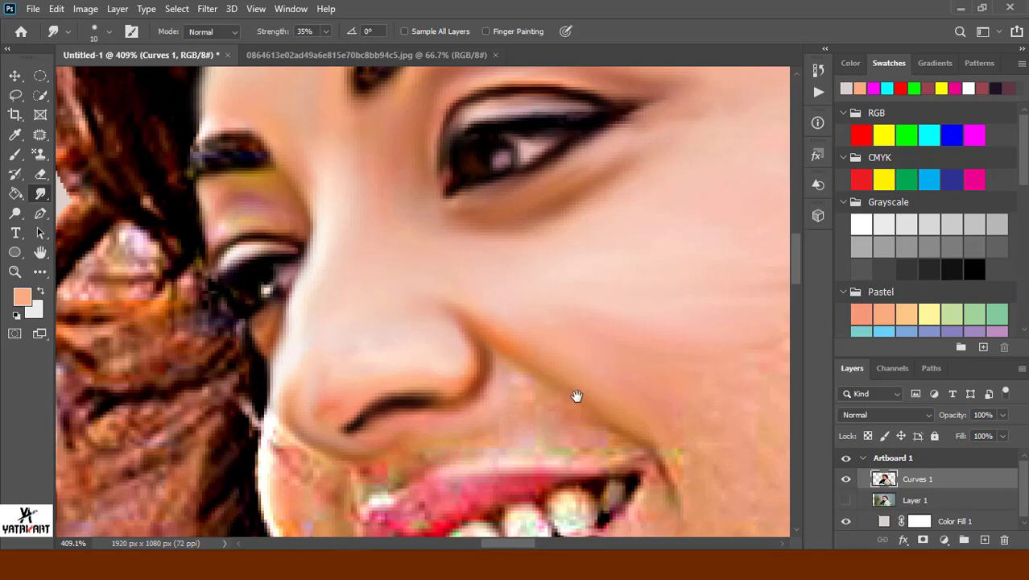
left_click_drag(577, 395, 536, 214)
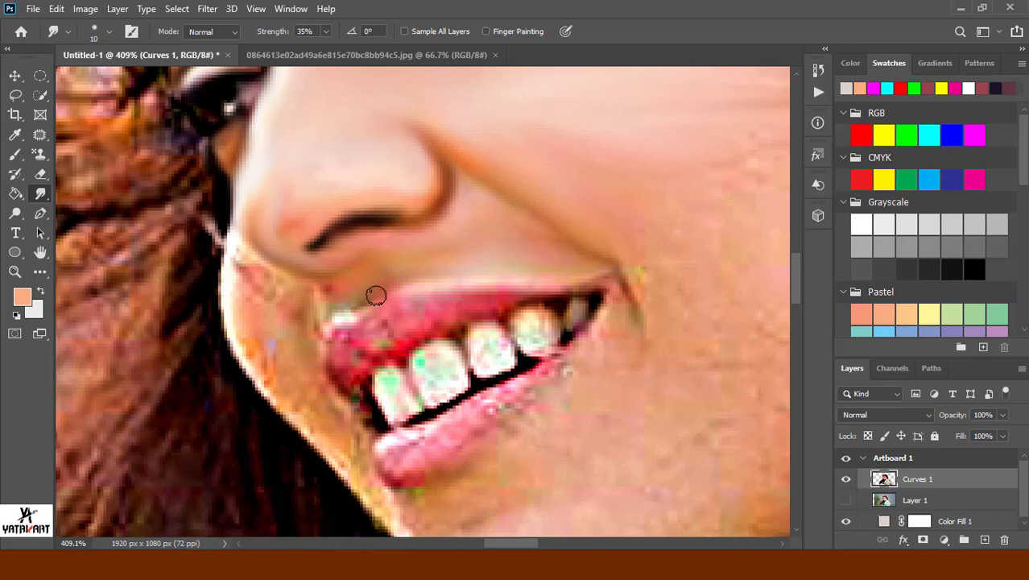
Blend the upper and lower lip corners into the skin and smooth the jaw edge.
mouse_move(376, 295)
left_mouse_down()
mouse_move(321, 316)
mouse_move(252, 257)
mouse_move(231, 307)
left_mouse_up()
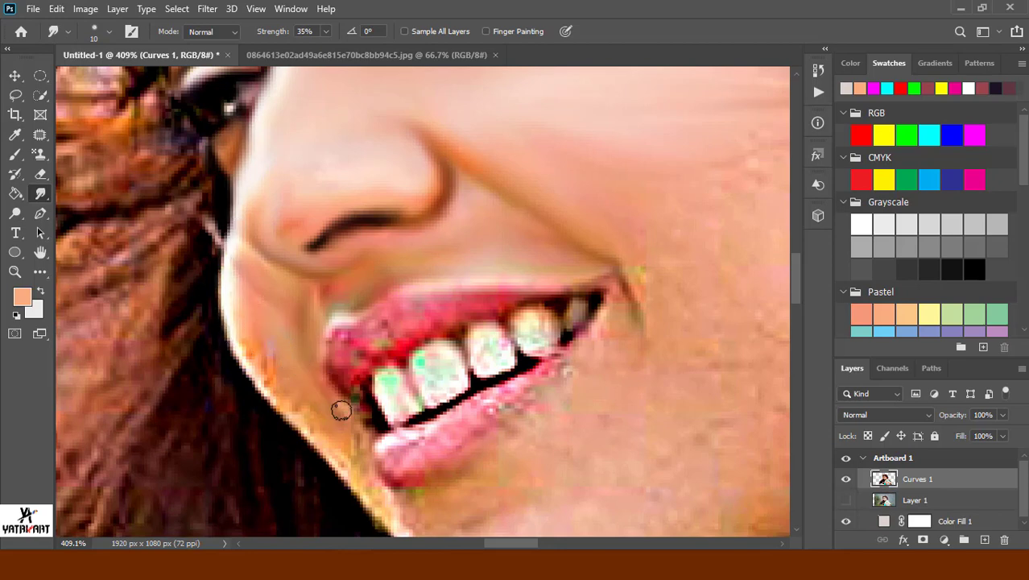
mouse_move(341, 410)
left_mouse_down()
mouse_move(363, 436)
mouse_move(243, 333)
mouse_move(324, 459)
mouse_move(292, 343)
left_mouse_up()
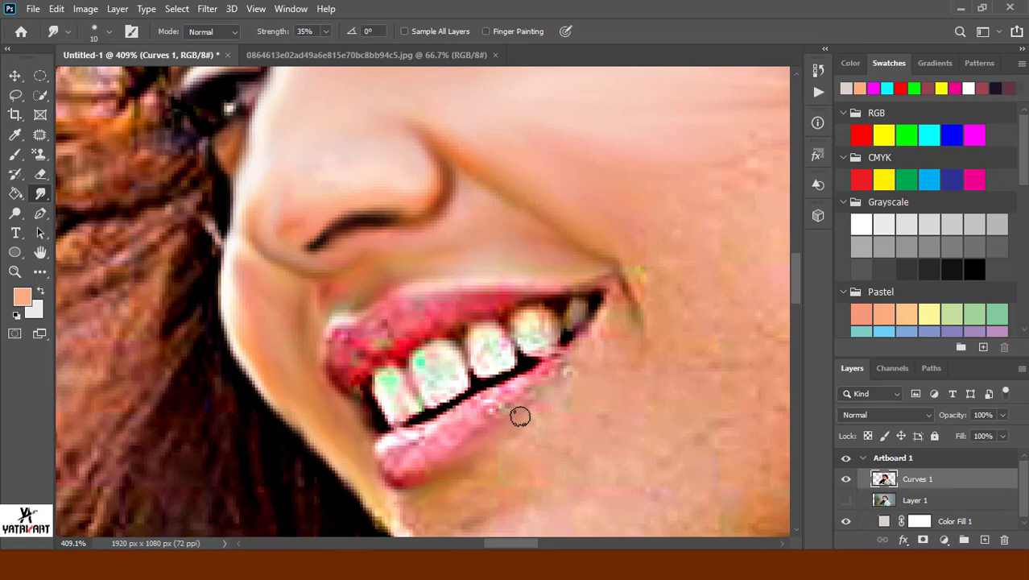
mouse_move(520, 416)
left_mouse_down()
mouse_move(595, 329)
mouse_move(571, 287)
mouse_move(638, 288)
left_mouse_up()
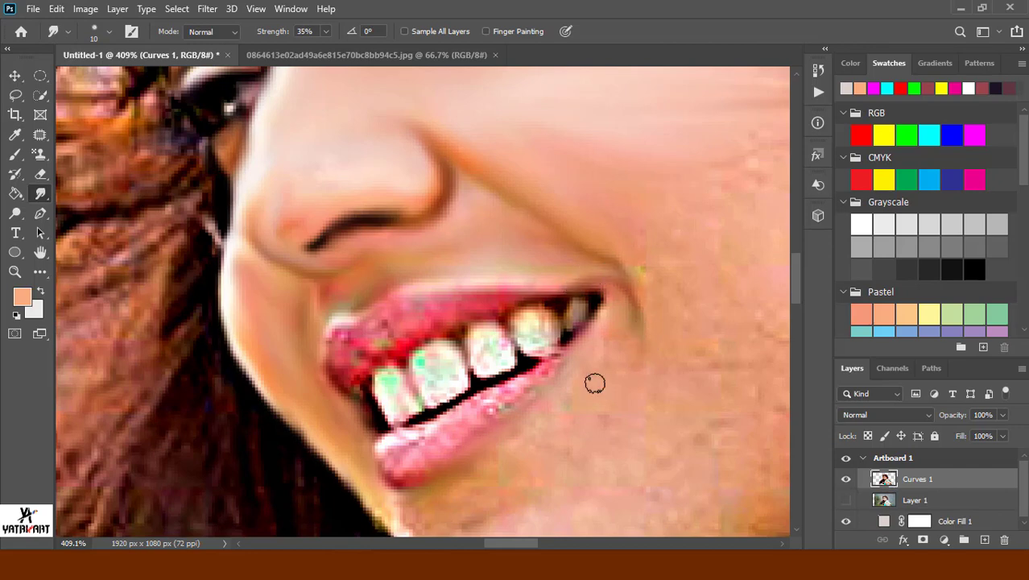
left_click_drag(494, 422, 515, 353)
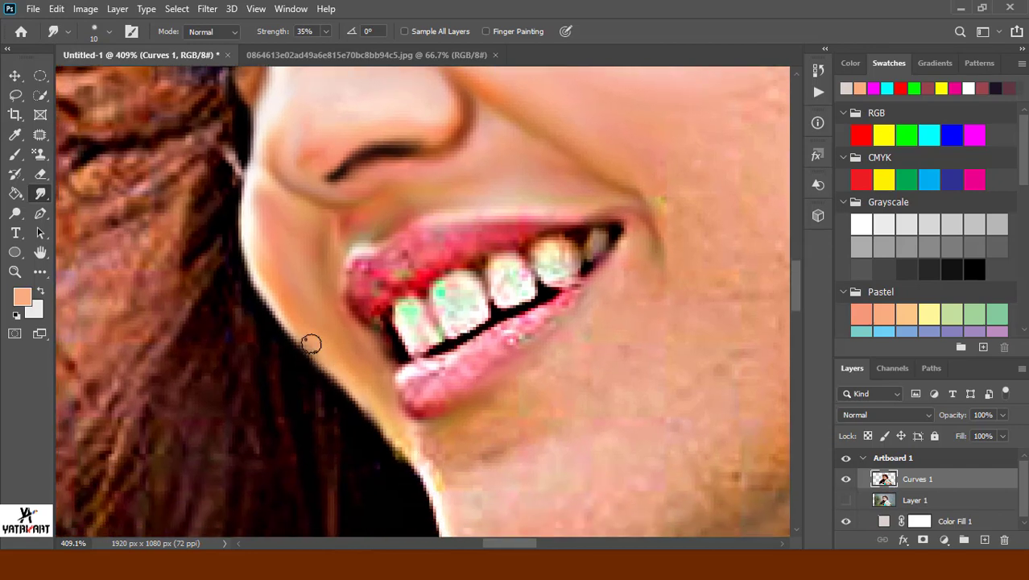
mouse_move(311, 343)
left_mouse_down()
mouse_move(403, 447)
mouse_move(444, 464)
left_mouse_up()
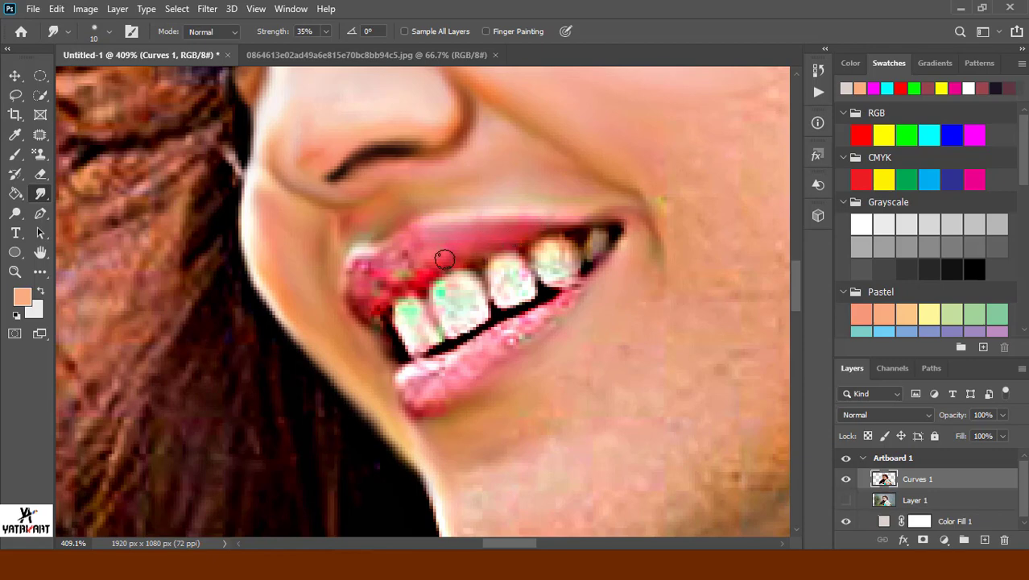
left_click_drag(357, 263, 387, 280)
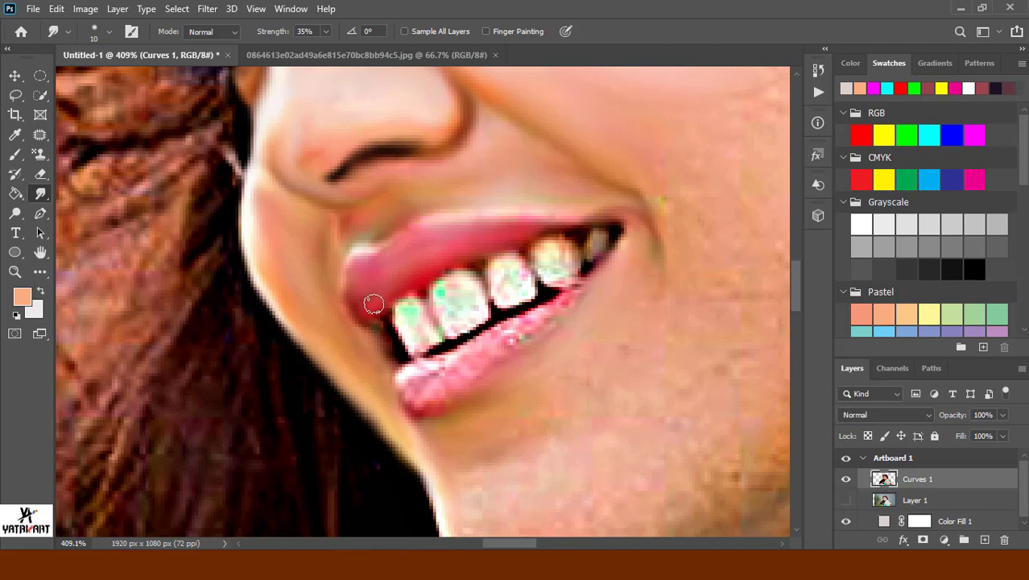
Smudge each tooth lighter to remove the green tint, soften the lower lip edge, and enlarge the brush.
mouse_move(448, 283)
left_mouse_down()
mouse_move(448, 323)
mouse_move(463, 274)
mouse_move(483, 266)
mouse_move(527, 285)
left_mouse_up()
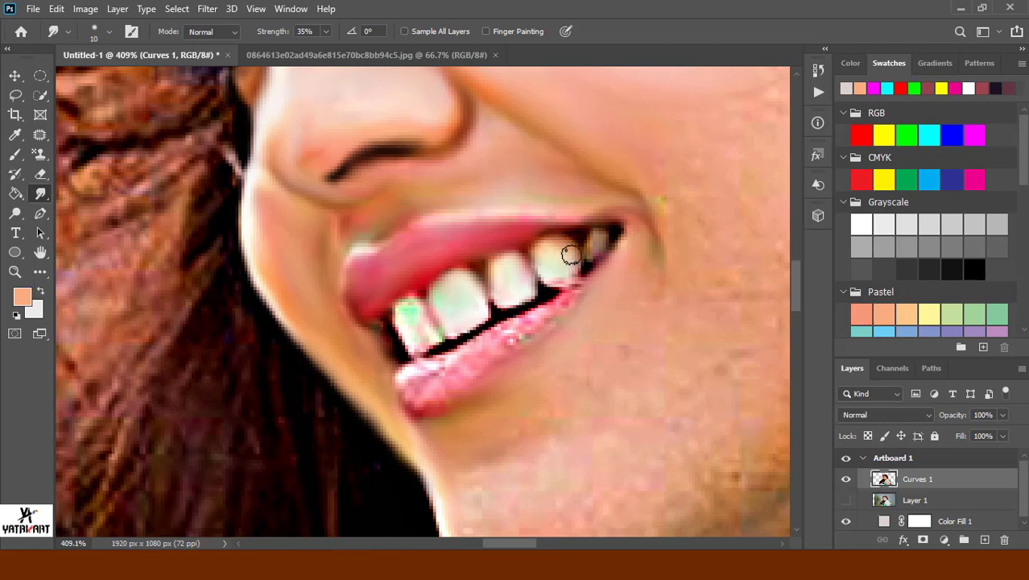
left_click_drag(571, 256, 566, 277)
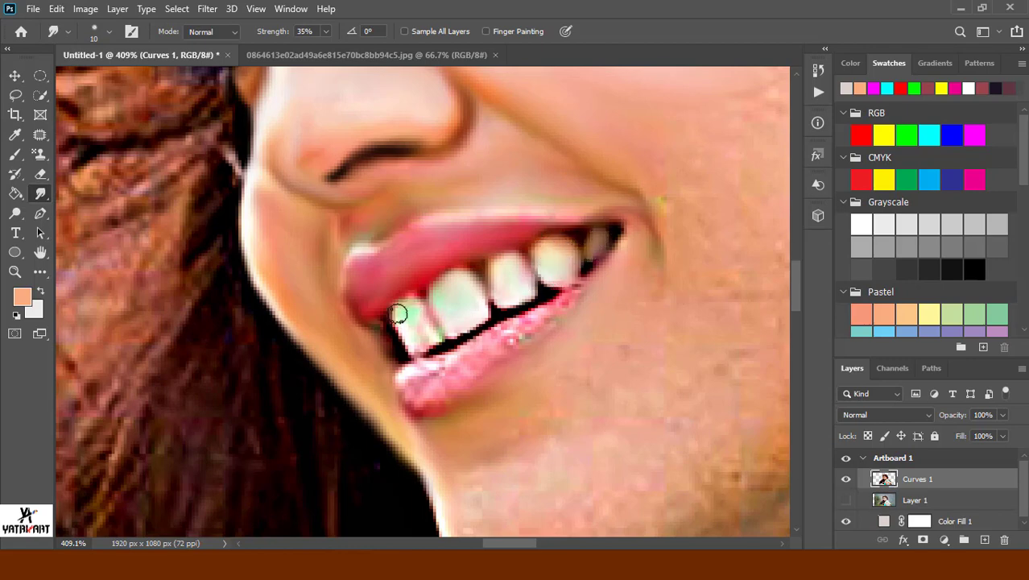
mouse_move(418, 323)
left_mouse_down()
mouse_move(424, 341)
mouse_move(436, 341)
mouse_move(404, 324)
mouse_move(406, 337)
left_mouse_up()
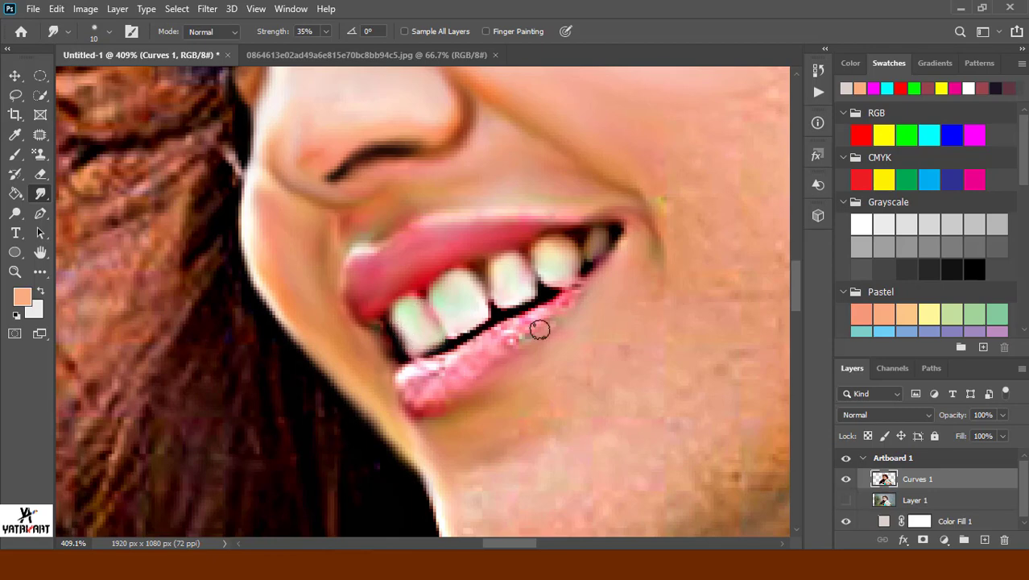
mouse_move(615, 217)
left_mouse_down()
mouse_move(596, 264)
mouse_move(555, 312)
mouse_move(430, 366)
mouse_move(409, 396)
mouse_move(510, 354)
left_mouse_up()
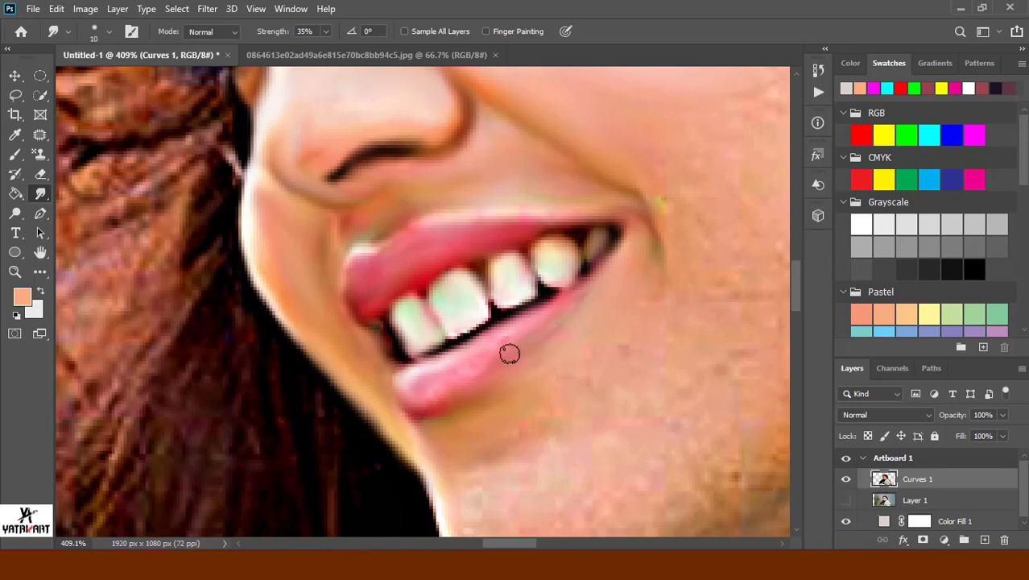
mouse_move(415, 377)
left_mouse_down()
mouse_move(406, 376)
mouse_move(428, 366)
left_mouse_up()
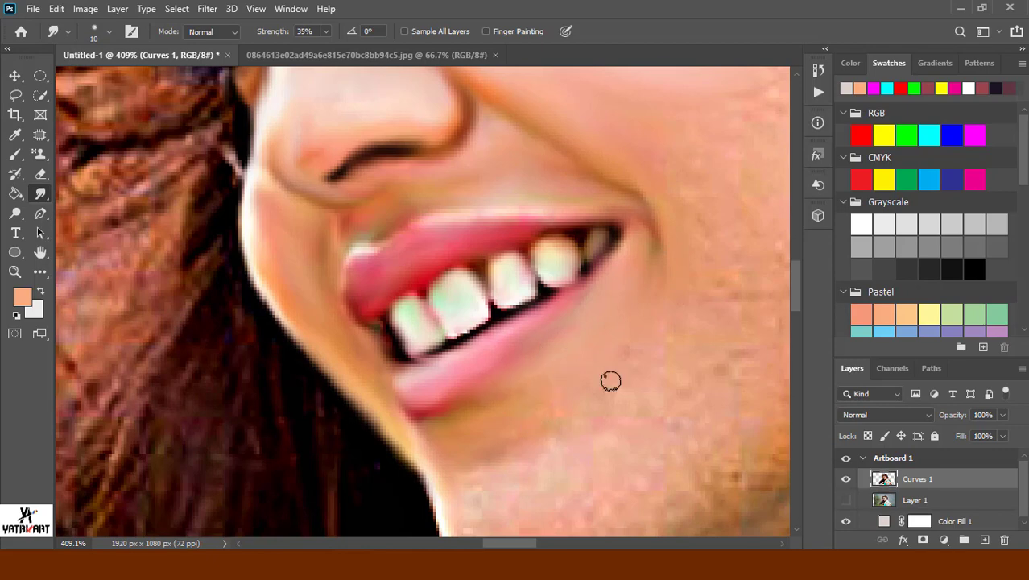
key("bracketright")
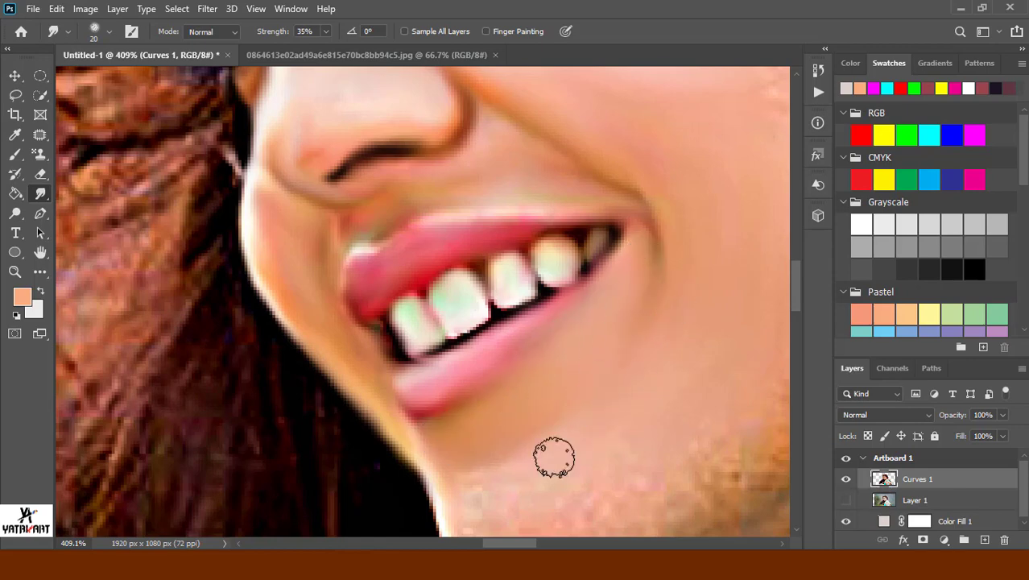
key("z")
left_click_drag(576, 484, 559, 450)
Smooth the blotchy lower cheek, the dark chin stubble and the light cheek patch.
key("r")
scroll(507, 435, "right", 3)
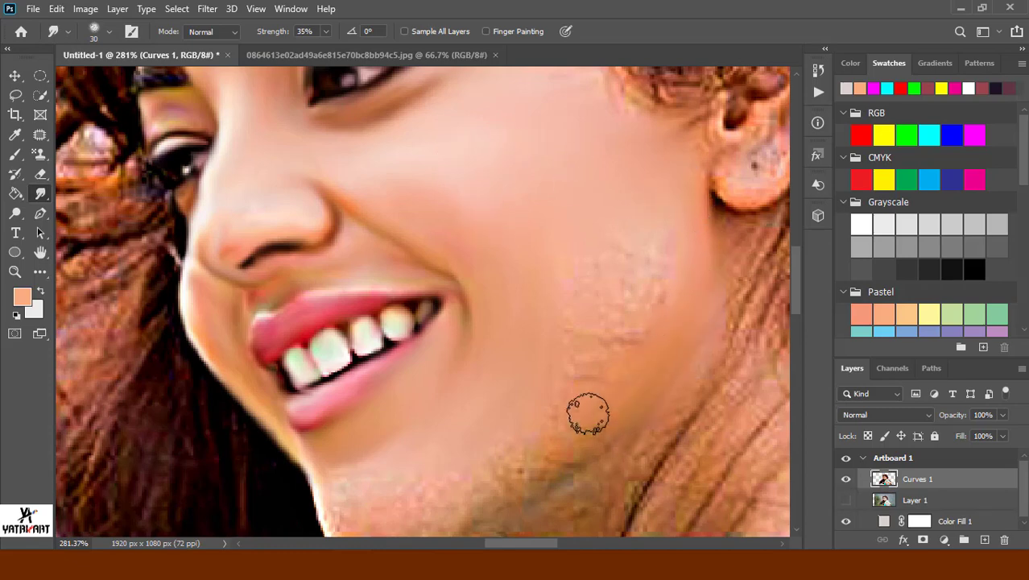
left_click_drag(585, 413, 595, 367)
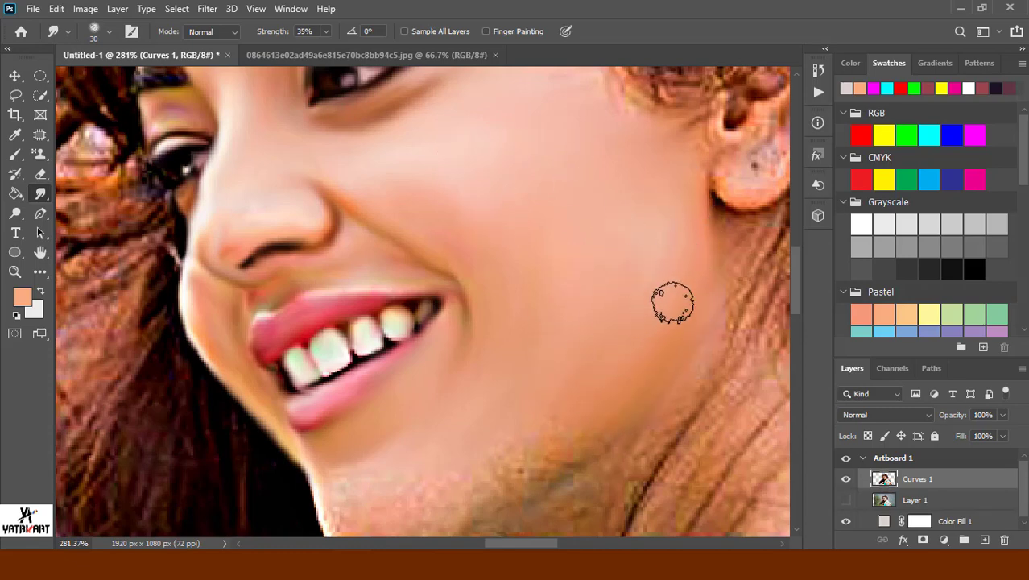
left_click_drag(592, 396, 521, 467)
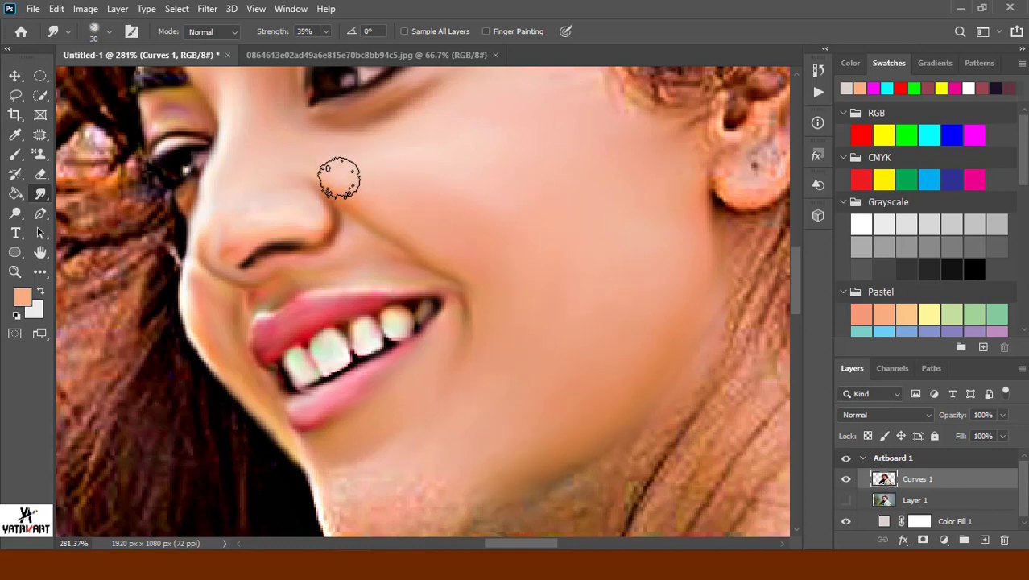
scroll(573, 390, "up", 3)
mouse_move(573, 391)
left_mouse_down()
mouse_move(574, 298)
mouse_move(595, 302)
mouse_move(590, 285)
mouse_move(638, 336)
left_mouse_up()
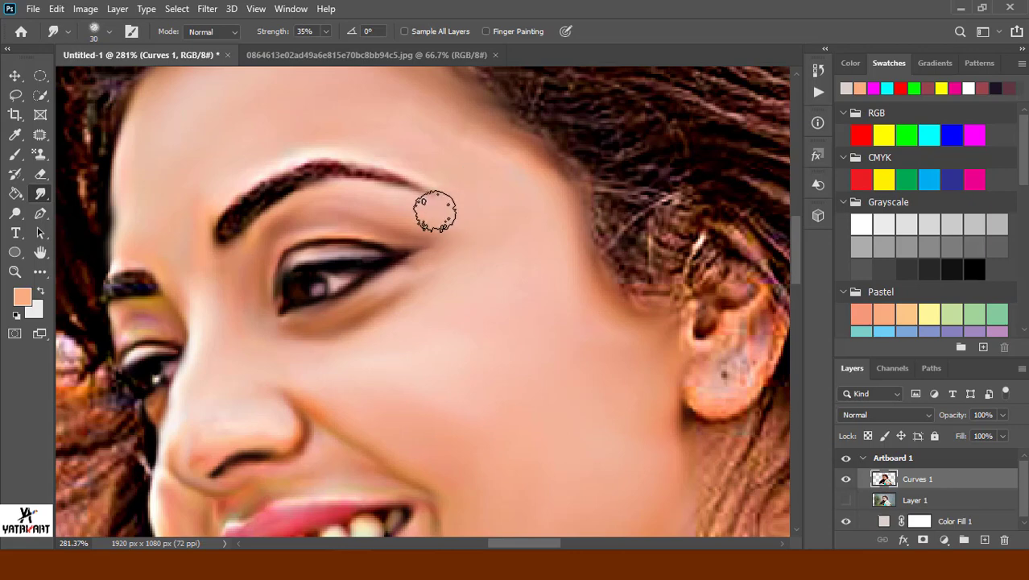
Smear the neck hair behind the ear, then smooth the upper ear with a smaller size-10 brush.
left_click_drag(574, 458, 372, 357)
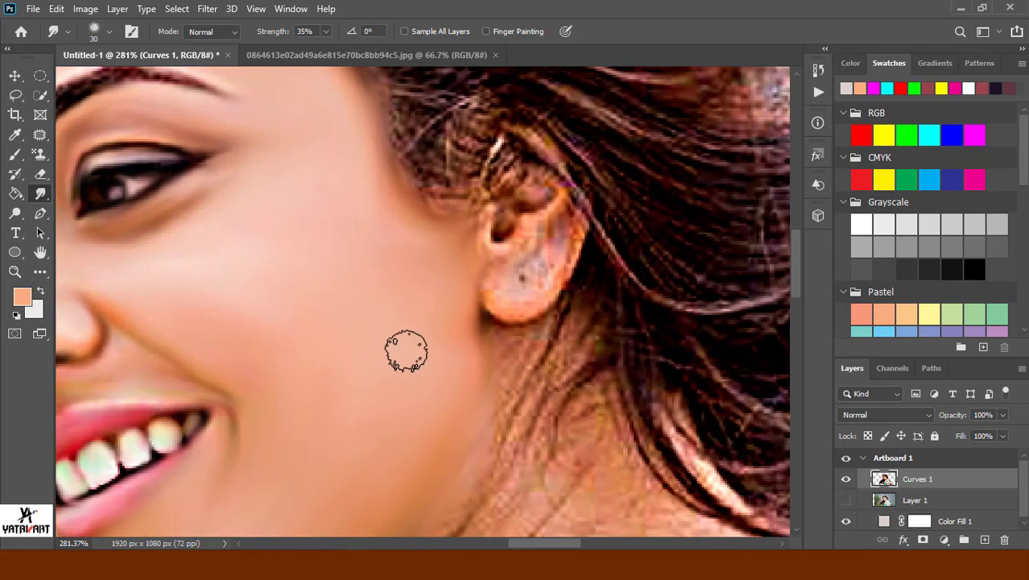
mouse_move(501, 344)
left_mouse_down()
mouse_move(609, 392)
mouse_move(578, 456)
mouse_move(593, 471)
mouse_move(542, 409)
mouse_move(464, 510)
mouse_move(557, 509)
left_mouse_up()
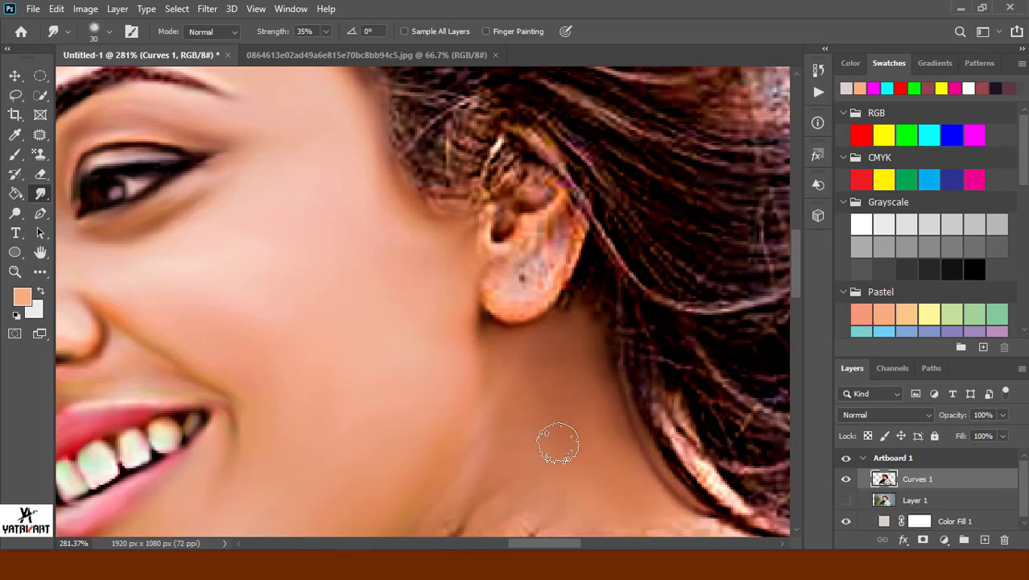
key("bracketleft")
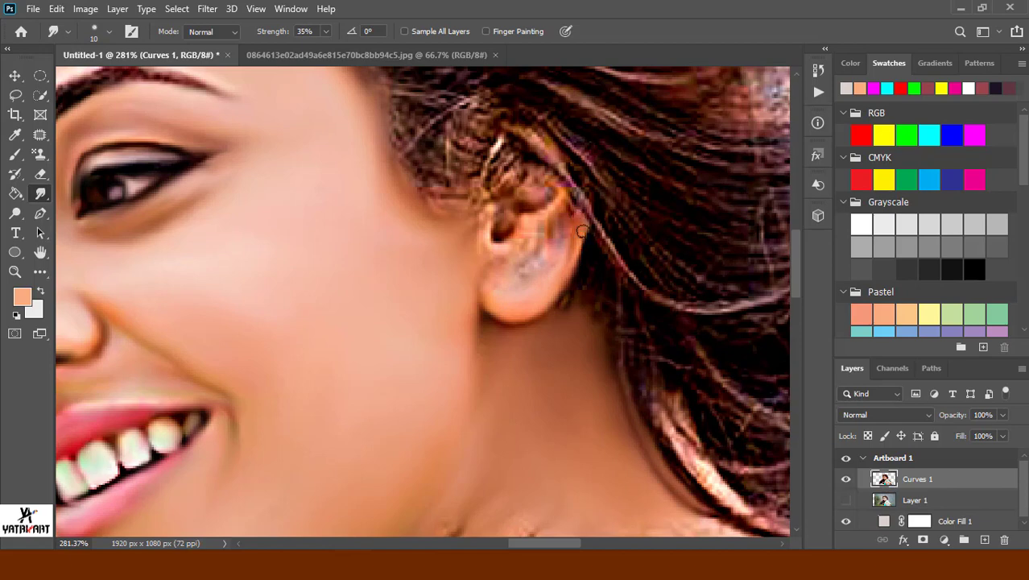
left_click_drag(544, 236, 537, 220)
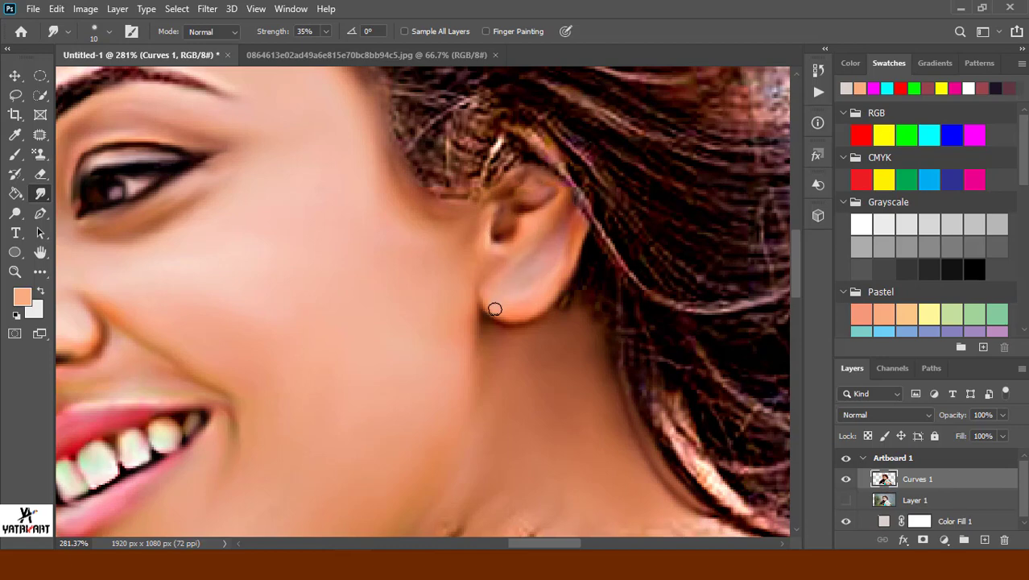
Blend the neck wrinkles, neck base, chin texture and jawline hair edge into smooth skin.
scroll(582, 264, "down", 5)
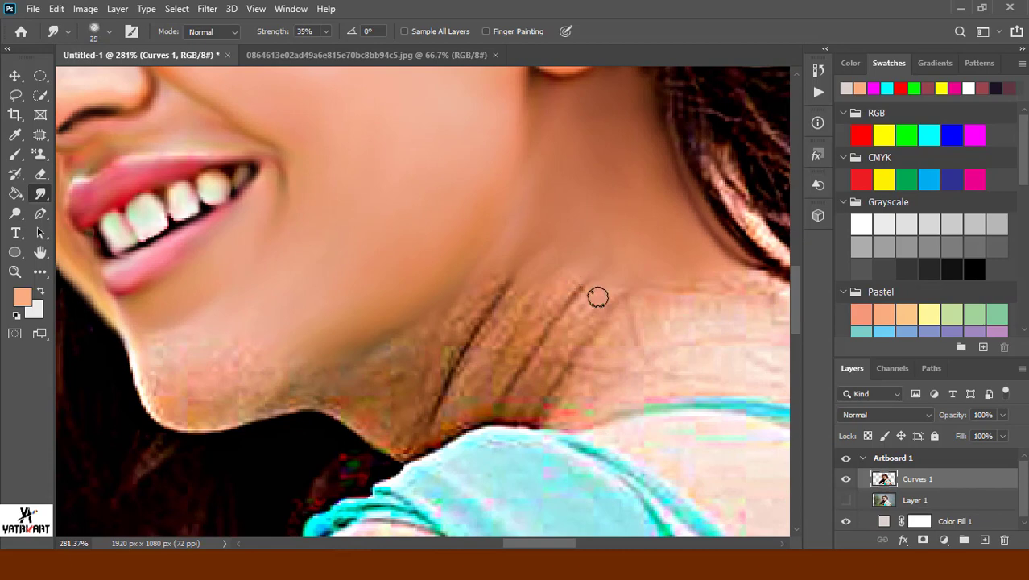
key("bracketright")
mouse_move(598, 297)
left_mouse_down()
mouse_move(563, 275)
mouse_move(593, 259)
mouse_move(452, 384)
mouse_move(530, 300)
mouse_move(546, 234)
mouse_move(426, 385)
mouse_move(553, 243)
mouse_move(501, 383)
mouse_move(570, 306)
mouse_move(492, 266)
mouse_move(353, 398)
mouse_move(477, 287)
mouse_move(439, 318)
mouse_move(533, 407)
mouse_move(662, 276)
mouse_move(572, 359)
mouse_move(655, 260)
mouse_move(692, 322)
left_mouse_up()
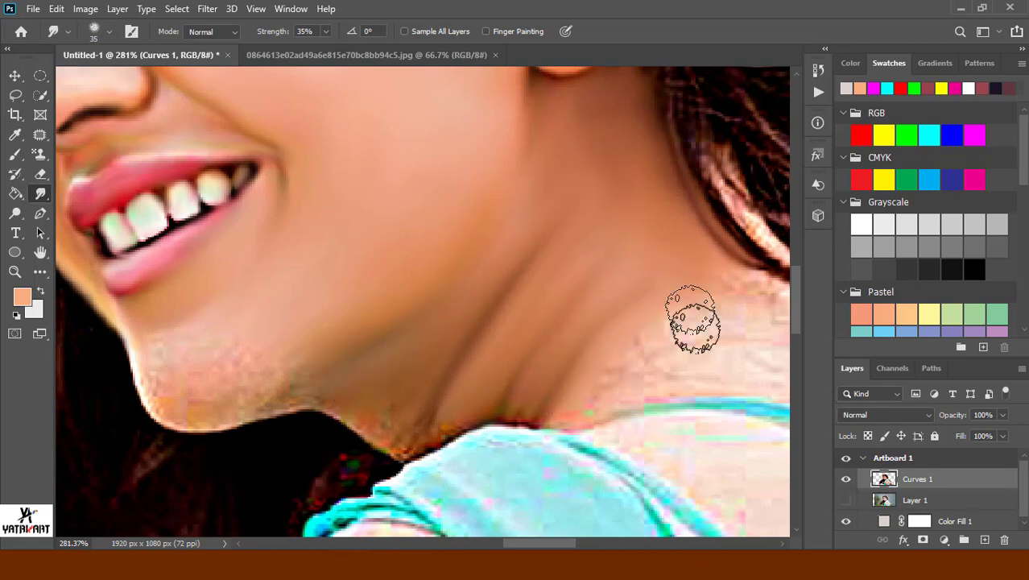
mouse_move(695, 362)
left_mouse_down()
mouse_move(407, 255)
mouse_move(367, 218)
left_mouse_up()
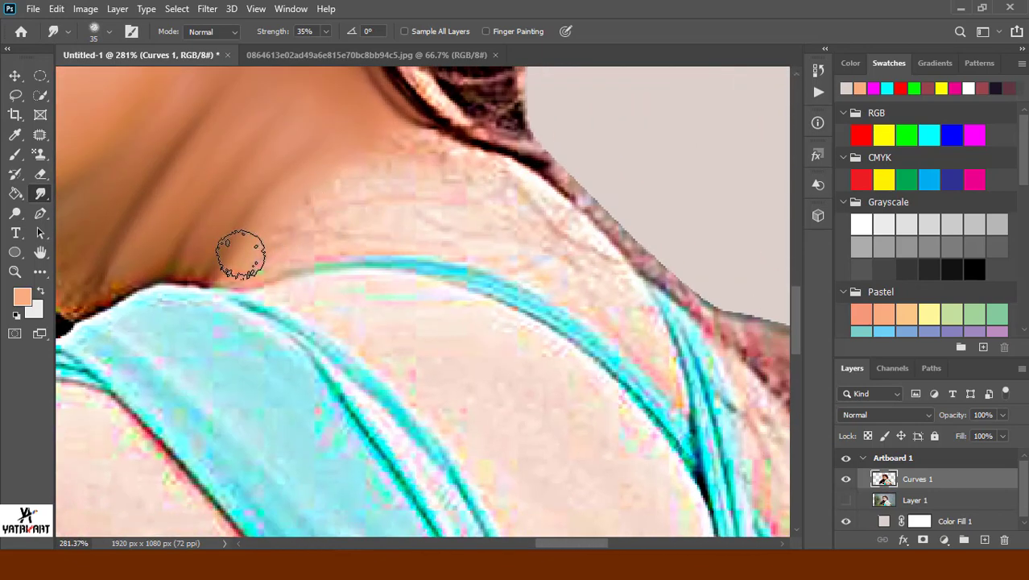
mouse_move(243, 253)
left_mouse_down()
mouse_move(431, 239)
mouse_move(415, 207)
mouse_move(418, 151)
mouse_move(490, 168)
mouse_move(460, 207)
mouse_move(503, 248)
mouse_move(502, 211)
mouse_move(517, 195)
mouse_move(471, 165)
mouse_move(634, 305)
mouse_move(556, 284)
left_mouse_up()
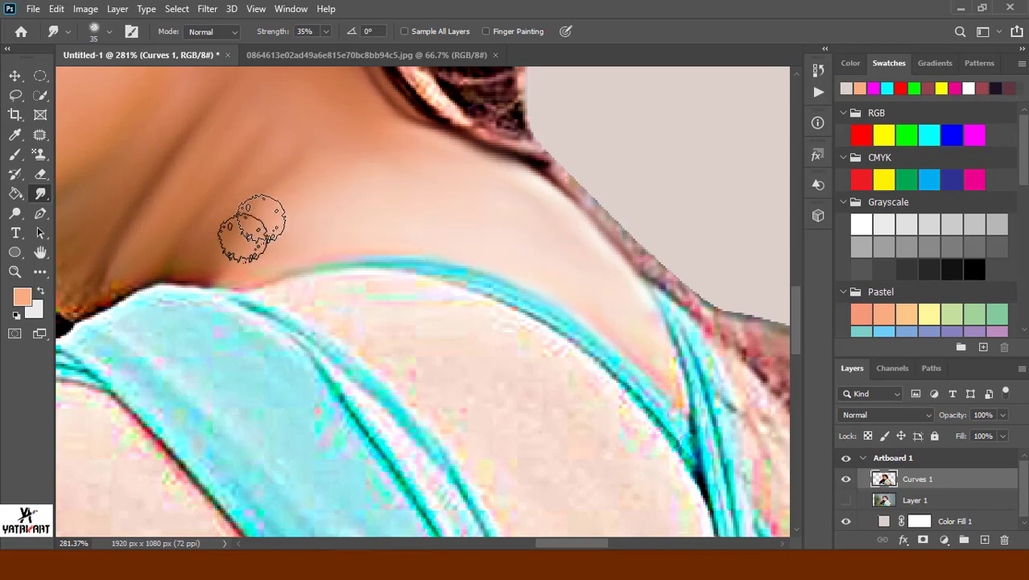
left_click_drag(225, 235, 342, 268)
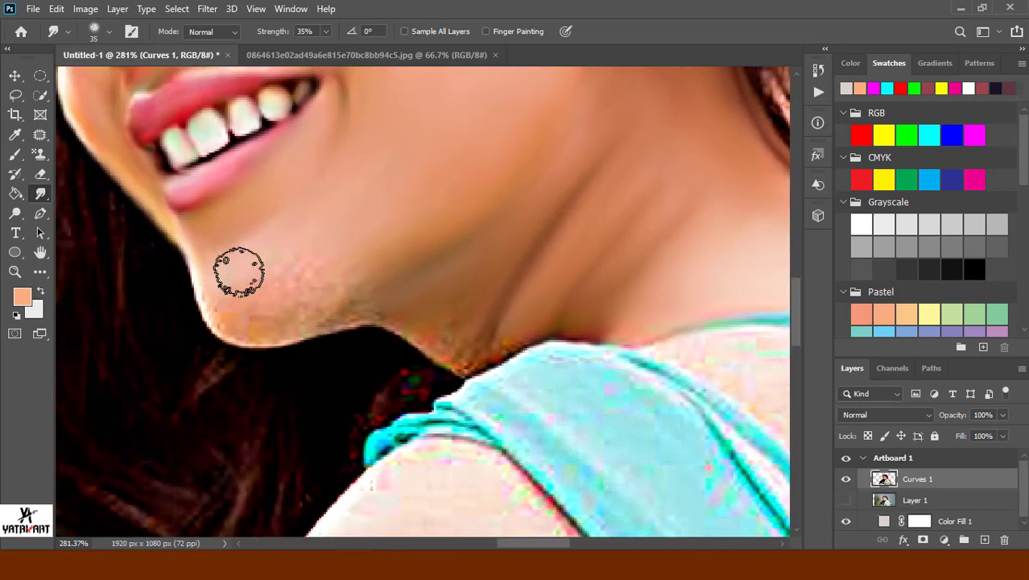
mouse_move(239, 271)
left_mouse_down()
mouse_move(269, 237)
mouse_move(275, 287)
mouse_move(335, 280)
mouse_move(283, 314)
mouse_move(242, 314)
mouse_move(301, 317)
mouse_move(395, 294)
mouse_move(335, 306)
left_mouse_up()
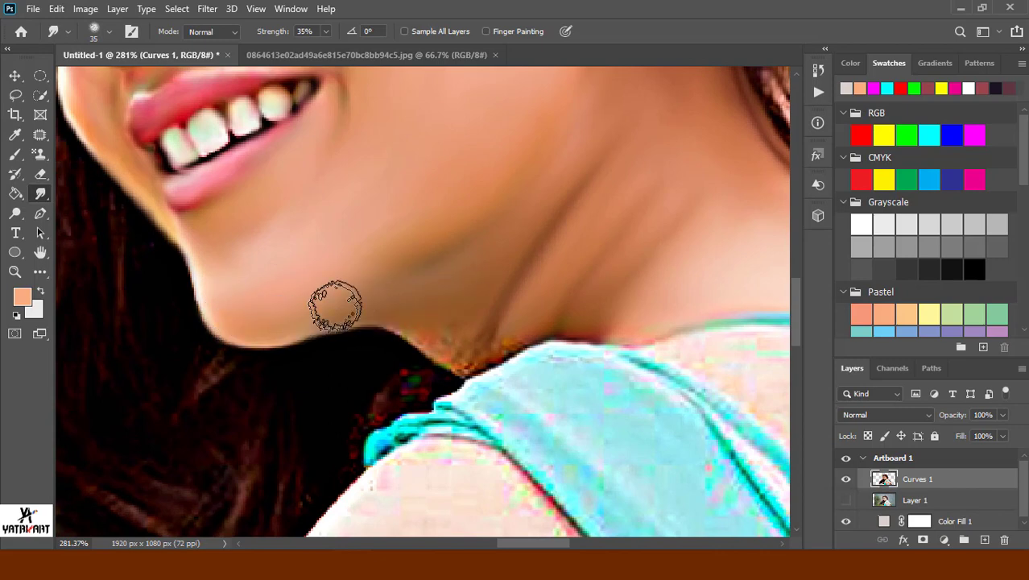
key("bracketleft")
key("bracketleft")
key("bracketleft")
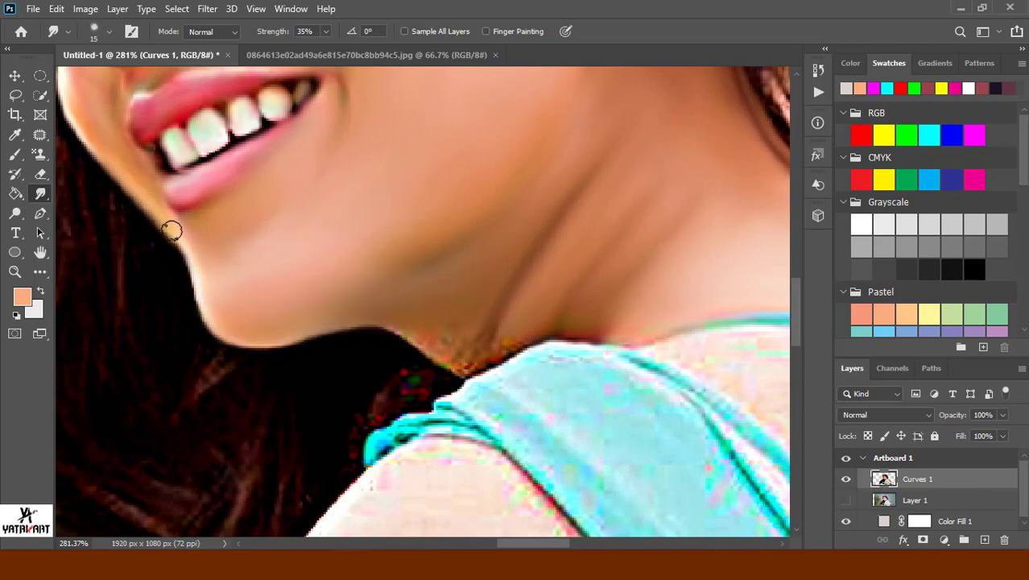
left_click_drag(171, 231, 179, 245)
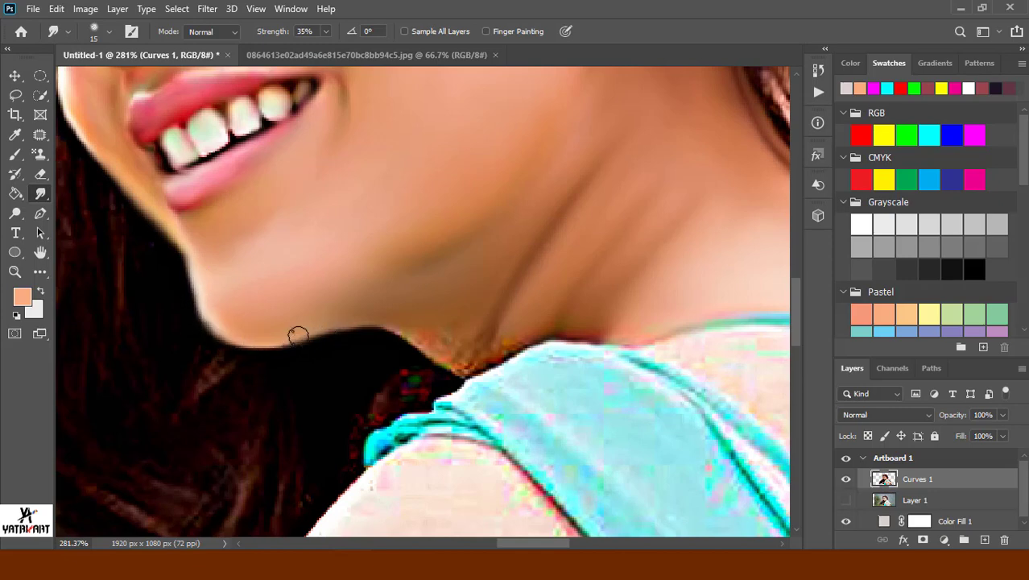
mouse_move(399, 325)
left_mouse_down()
mouse_move(459, 366)
mouse_move(536, 345)
mouse_move(471, 357)
mouse_move(636, 337)
left_mouse_up()
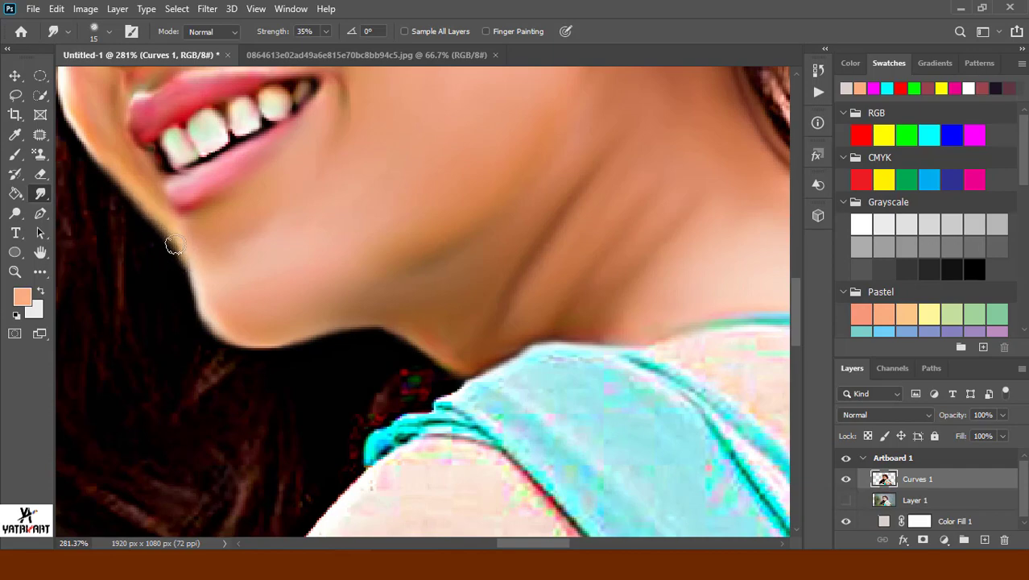
Smudge the blue strap edge and the hair strands along the neck and down the back.
left_click_drag(538, 297, 432, 284)
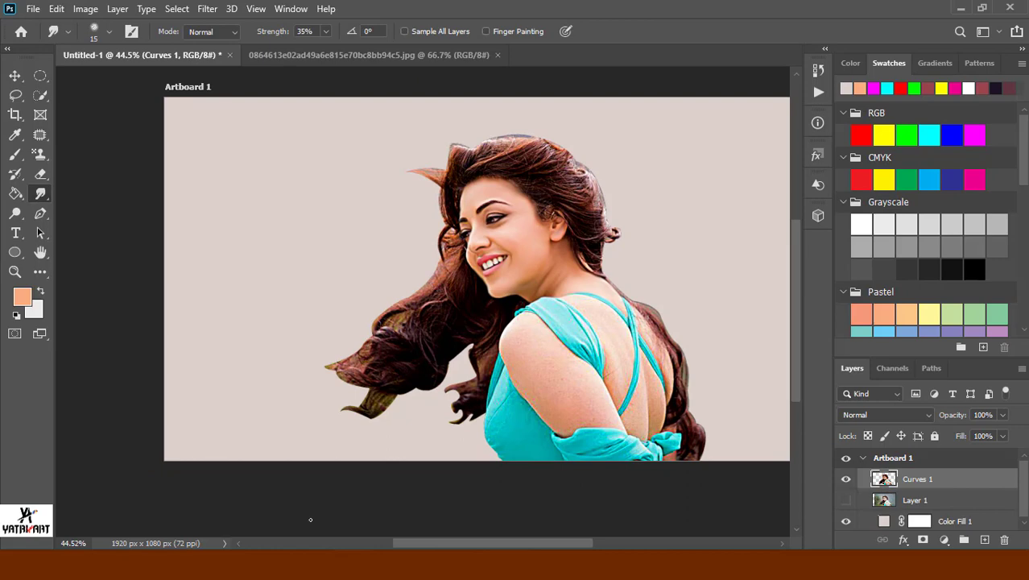
left_click_drag(592, 375, 661, 529)
left_click_drag(663, 225, 537, 475)
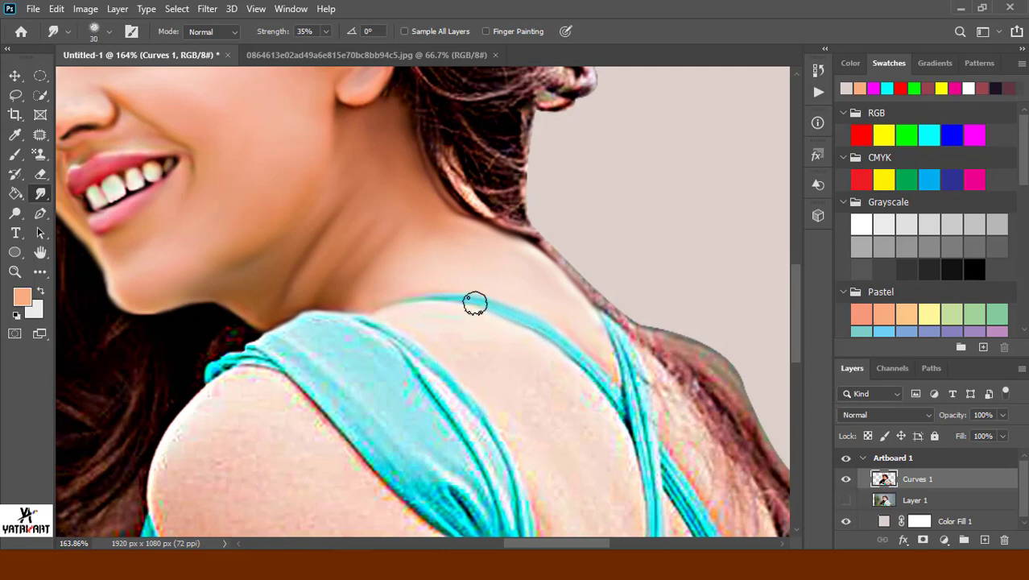
left_click_drag(549, 335, 619, 403)
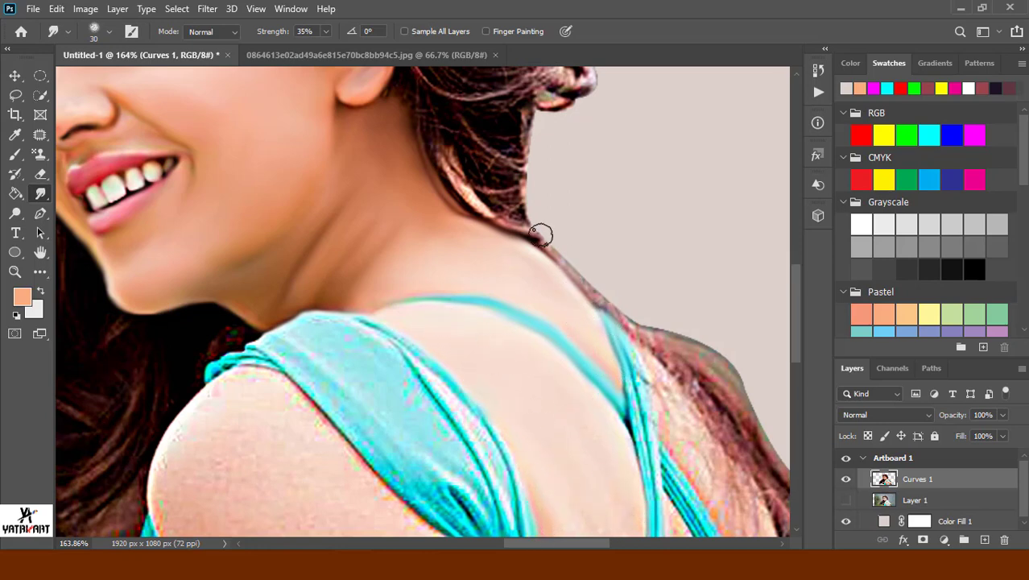
mouse_move(541, 234)
left_mouse_down()
mouse_move(678, 354)
mouse_move(646, 357)
left_mouse_up()
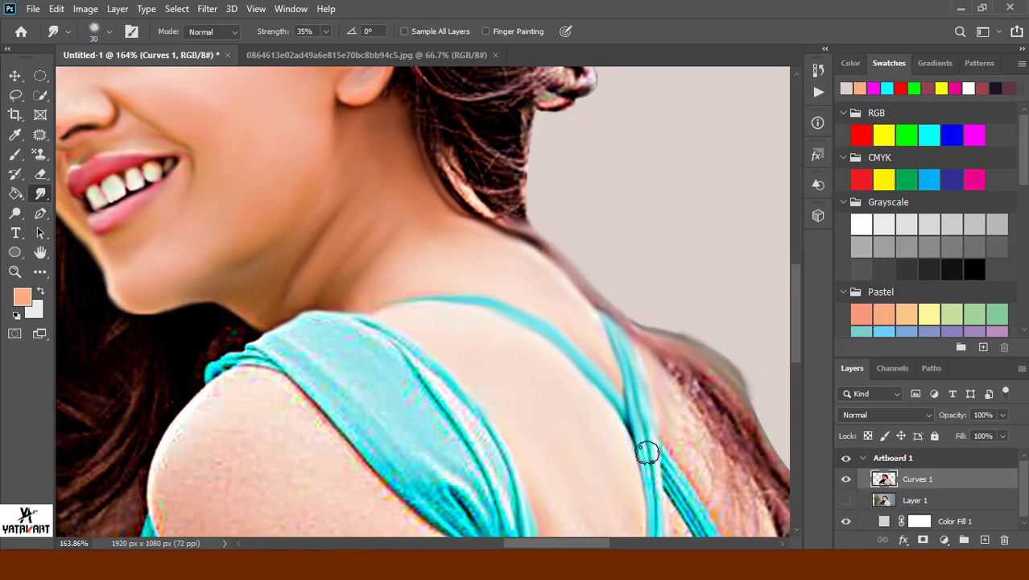
left_click_drag(647, 452, 658, 489)
mouse_move(668, 436)
left_mouse_down()
mouse_move(735, 490)
mouse_move(662, 363)
mouse_move(738, 474)
mouse_move(769, 475)
left_mouse_up()
left_click_drag(711, 431, 723, 495)
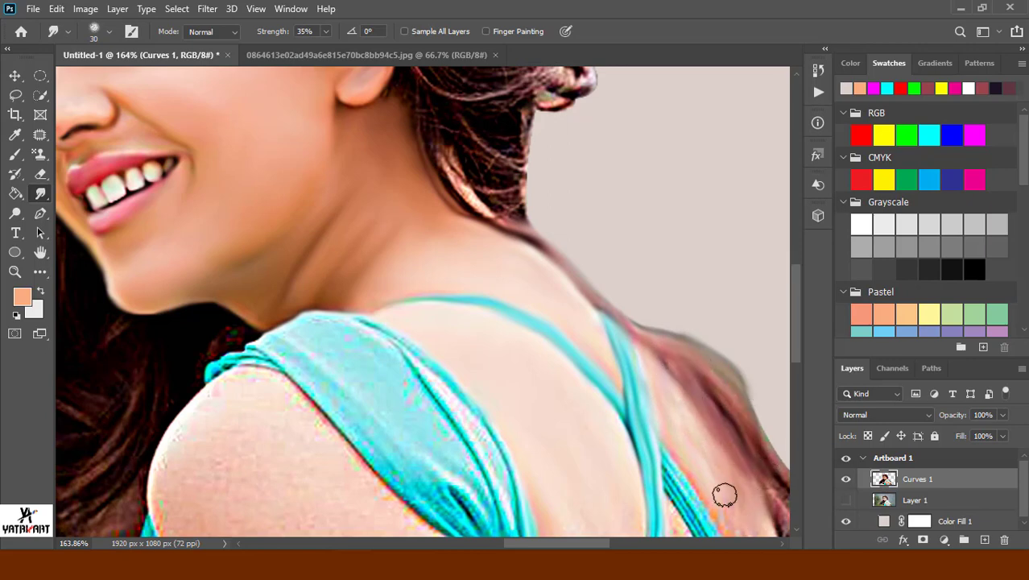
left_click_drag(664, 467, 697, 541)
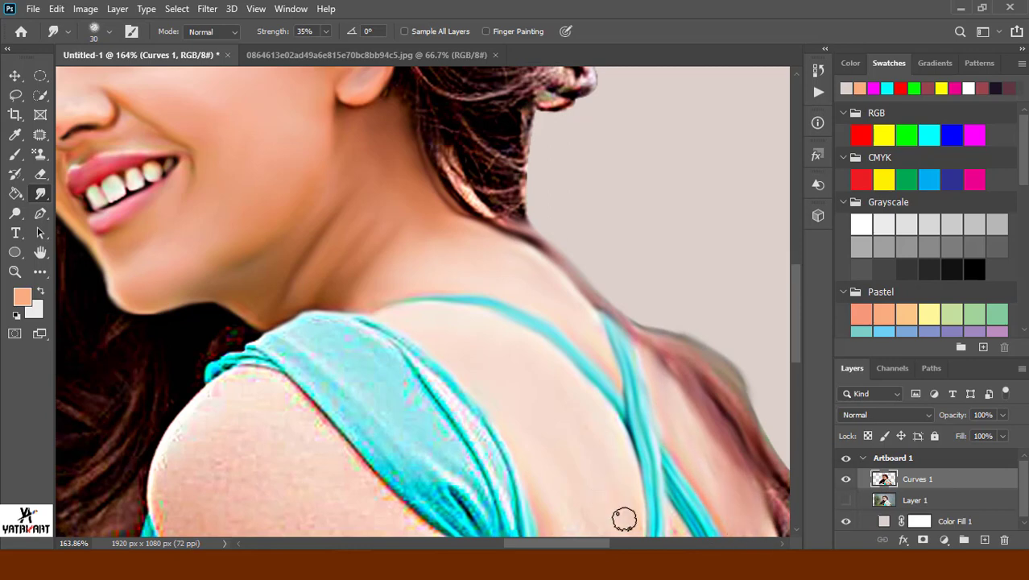
Smooth the cyan strap's lower, upper and upper-left edges down to the fold.
mouse_move(268, 346)
left_mouse_down()
mouse_move(386, 478)
mouse_move(382, 431)
left_mouse_up()
mouse_move(280, 330)
left_mouse_down()
mouse_move(439, 499)
mouse_move(483, 527)
mouse_move(462, 448)
mouse_move(497, 535)
left_mouse_up()
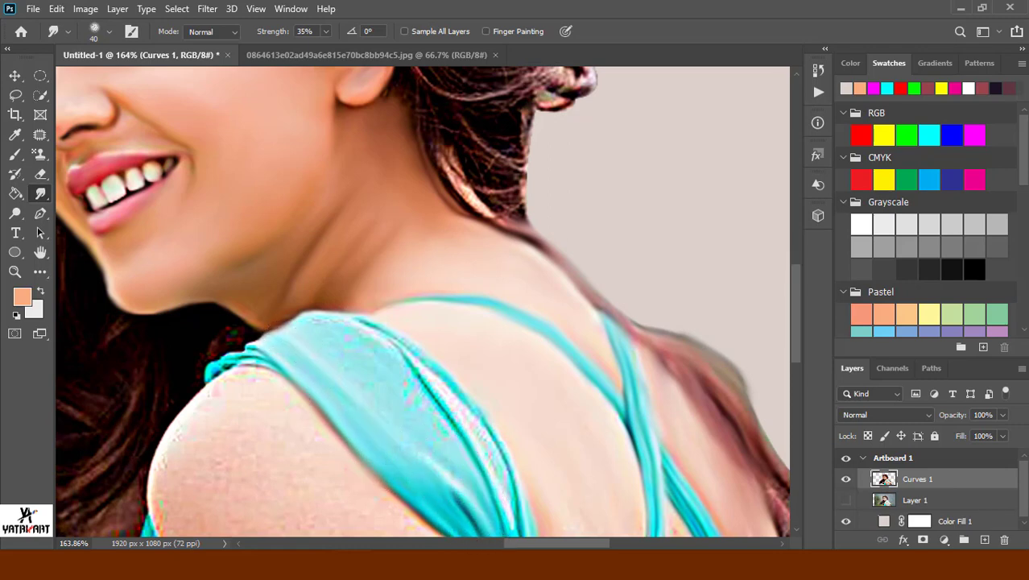
mouse_move(417, 356)
left_mouse_down()
mouse_move(350, 363)
mouse_move(369, 352)
mouse_move(354, 321)
mouse_move(438, 414)
mouse_move(429, 372)
mouse_move(446, 372)
mouse_move(499, 491)
left_mouse_up()
mouse_move(322, 327)
left_mouse_down()
mouse_move(207, 368)
mouse_move(259, 351)
mouse_move(396, 384)
left_mouse_up()
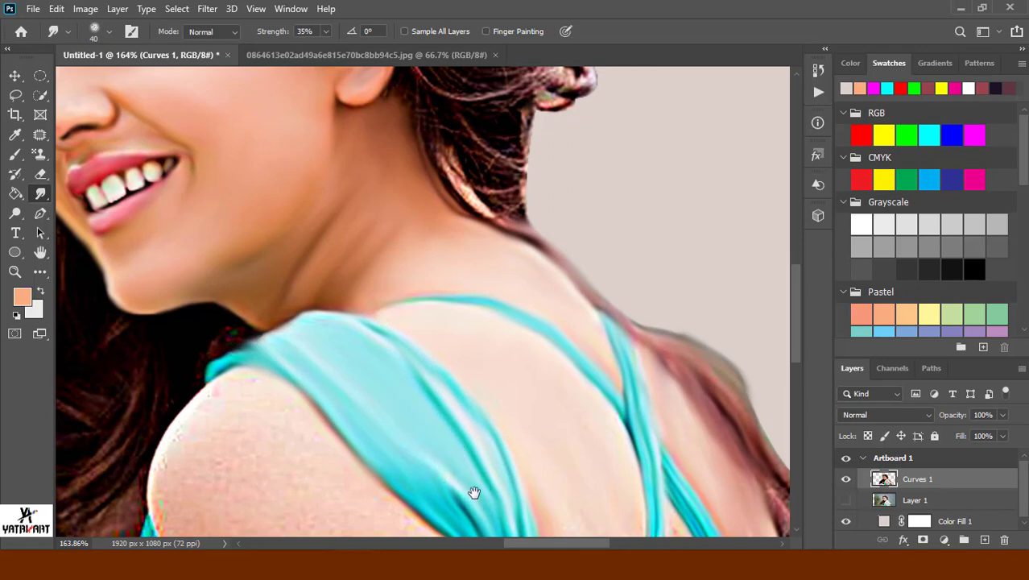
Smooth the strap's creased lower edge, the back skin beside the right strap, and the left shoulder outline.
scroll(473, 493, "down", 3)
mouse_move(451, 424)
left_mouse_down()
mouse_move(471, 416)
mouse_move(475, 506)
mouse_move(493, 474)
mouse_move(490, 415)
mouse_move(508, 476)
mouse_move(553, 496)
mouse_move(560, 453)
left_mouse_up()
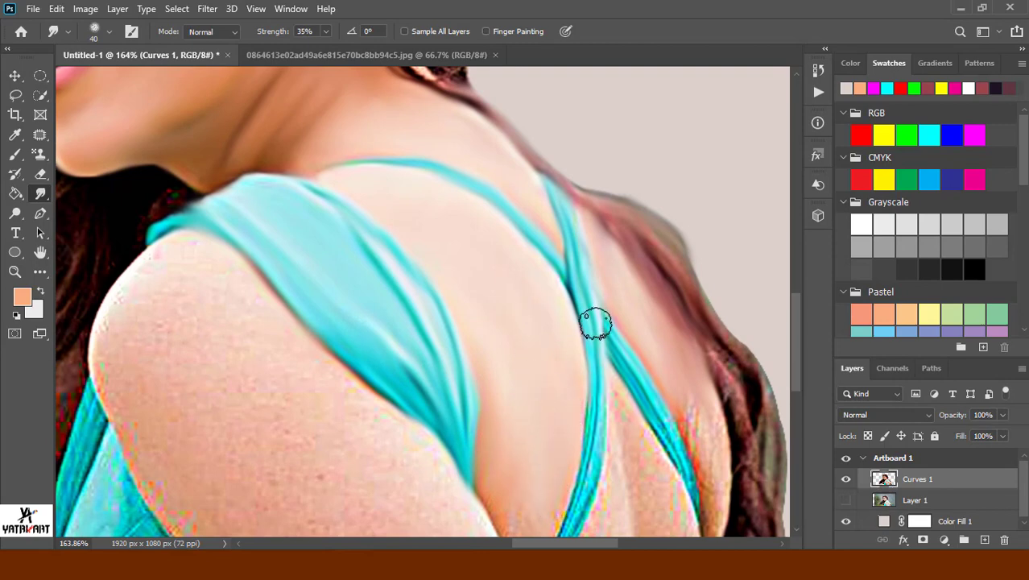
left_click_drag(595, 320, 588, 487)
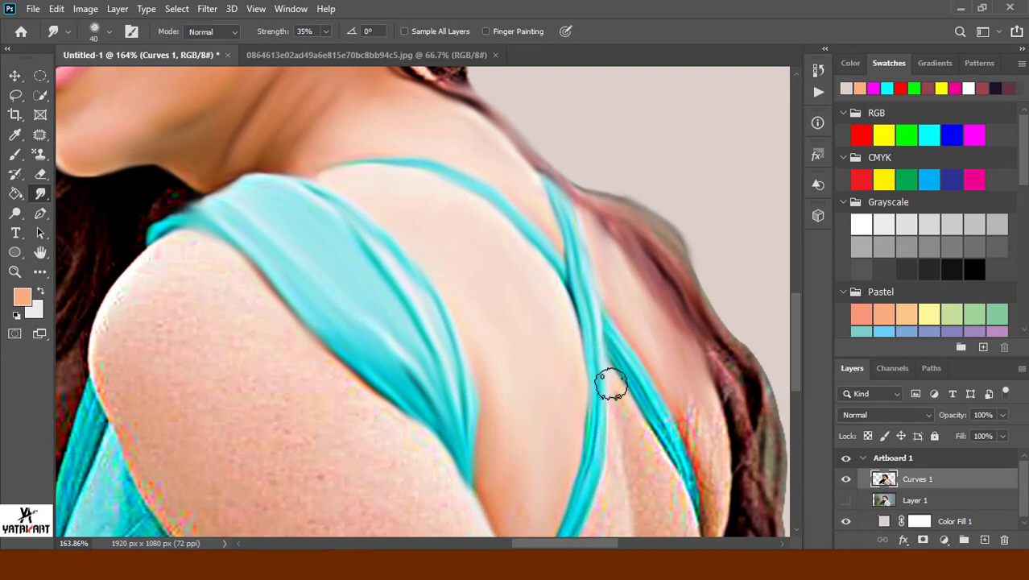
mouse_move(609, 379)
left_mouse_down()
mouse_move(590, 510)
mouse_move(634, 465)
left_mouse_up()
mouse_move(630, 405)
left_mouse_down()
mouse_move(639, 441)
mouse_move(684, 506)
mouse_move(698, 492)
mouse_move(697, 459)
mouse_move(720, 532)
mouse_move(724, 476)
mouse_move(764, 430)
mouse_move(678, 236)
mouse_move(751, 490)
mouse_move(774, 476)
mouse_move(737, 528)
left_mouse_up()
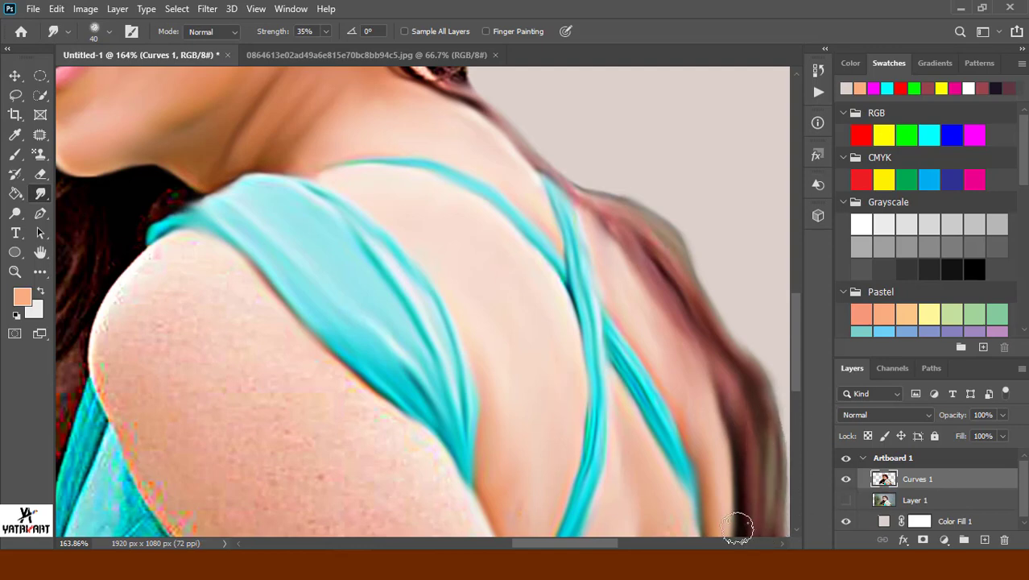
mouse_move(181, 268)
left_mouse_down()
mouse_move(138, 259)
mouse_move(103, 374)
left_mouse_up()
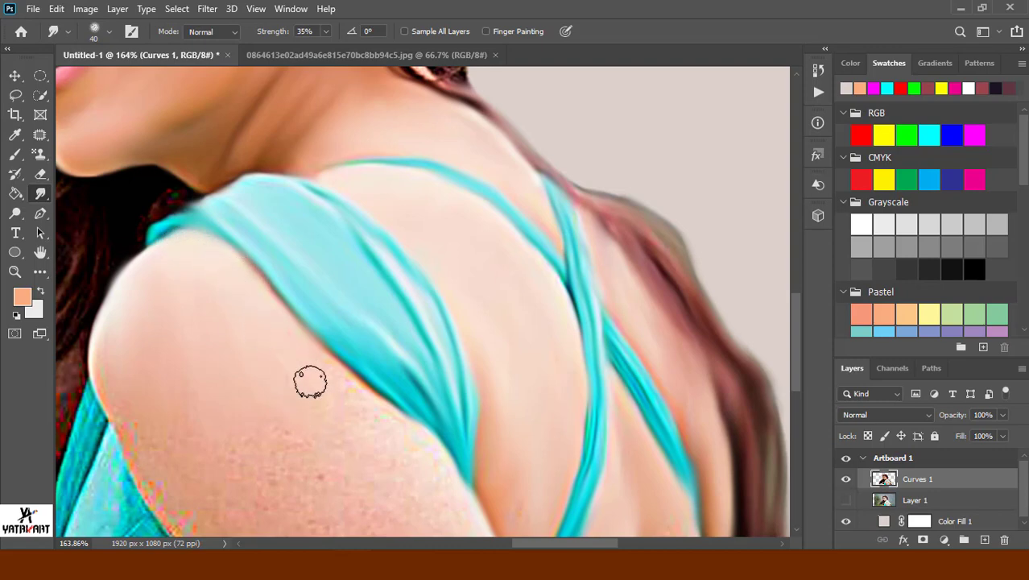
left_click_drag(214, 360, 310, 290)
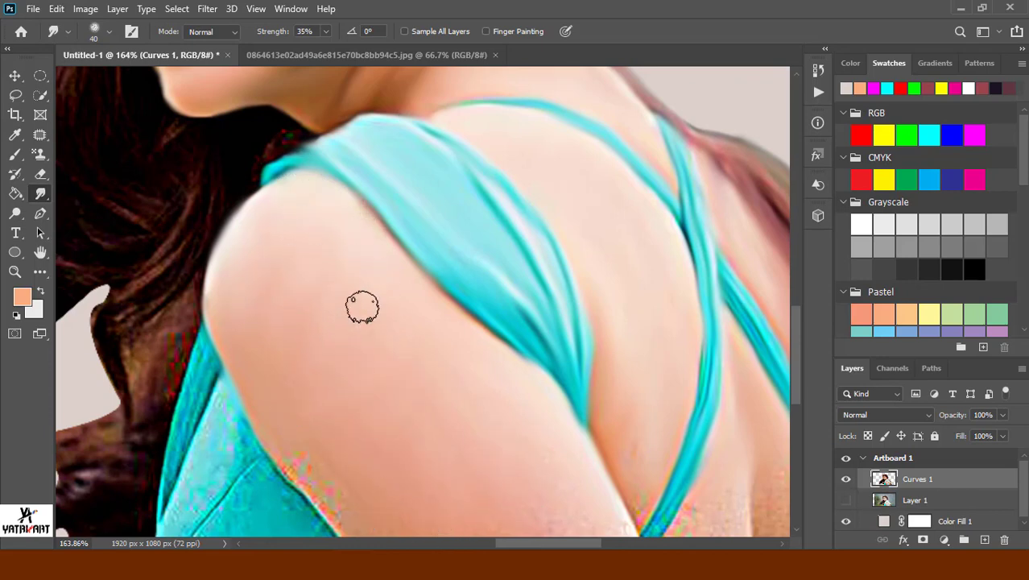
Remove the colour fringe and speckles from the armpit skin, redoing one undone stroke, and blend the strap edge.
scroll(338, 282, "down", 3)
mouse_move(273, 247)
left_mouse_down()
mouse_move(331, 333)
mouse_move(369, 361)
mouse_move(455, 415)
mouse_move(479, 379)
left_mouse_up()
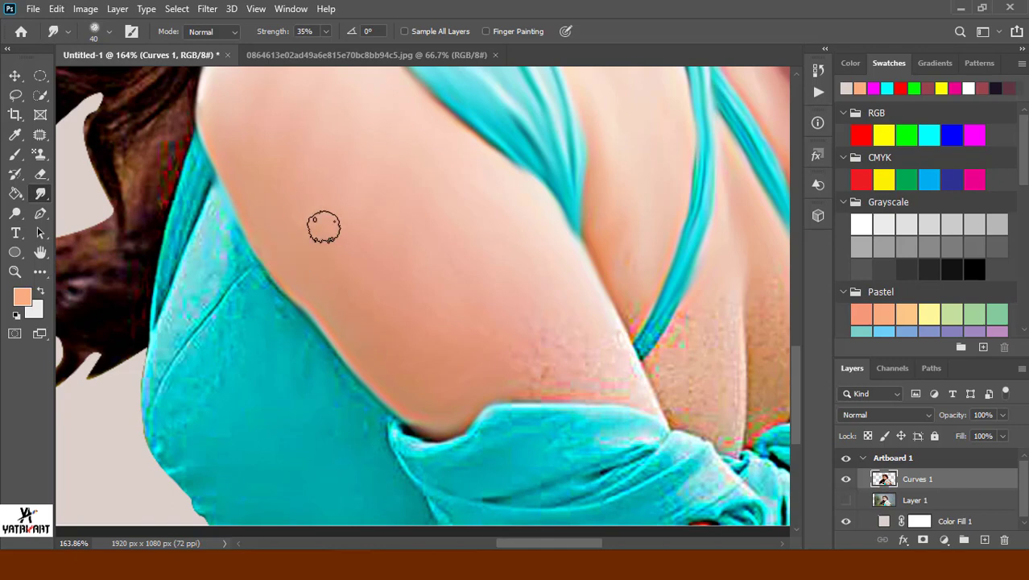
mouse_move(458, 417)
left_mouse_down()
mouse_move(572, 402)
mouse_move(587, 383)
mouse_move(556, 363)
mouse_move(567, 330)
left_mouse_up()
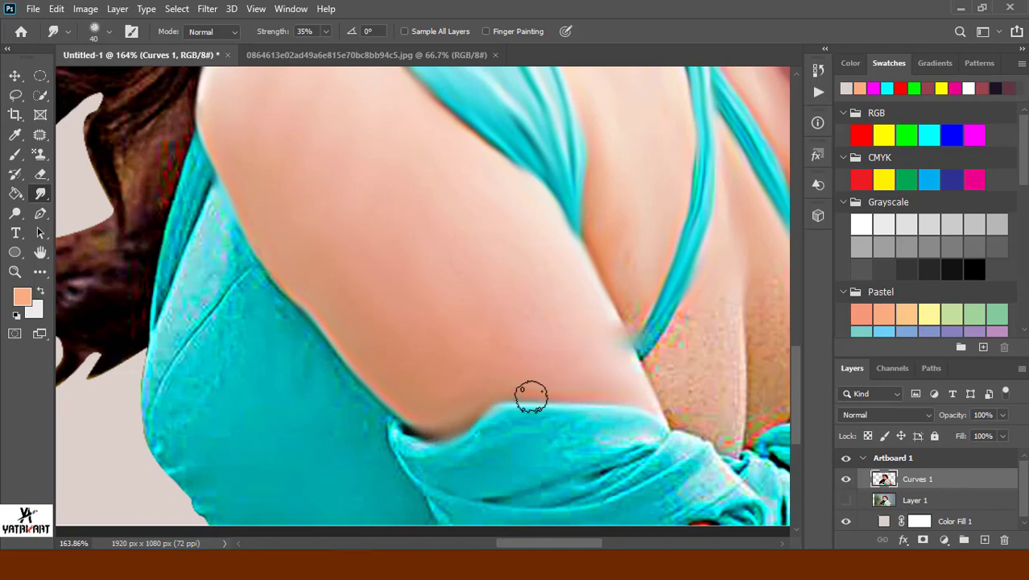
key("ctrl+z")
mouse_move(587, 391)
left_mouse_down()
mouse_move(634, 363)
mouse_move(547, 299)
left_mouse_up()
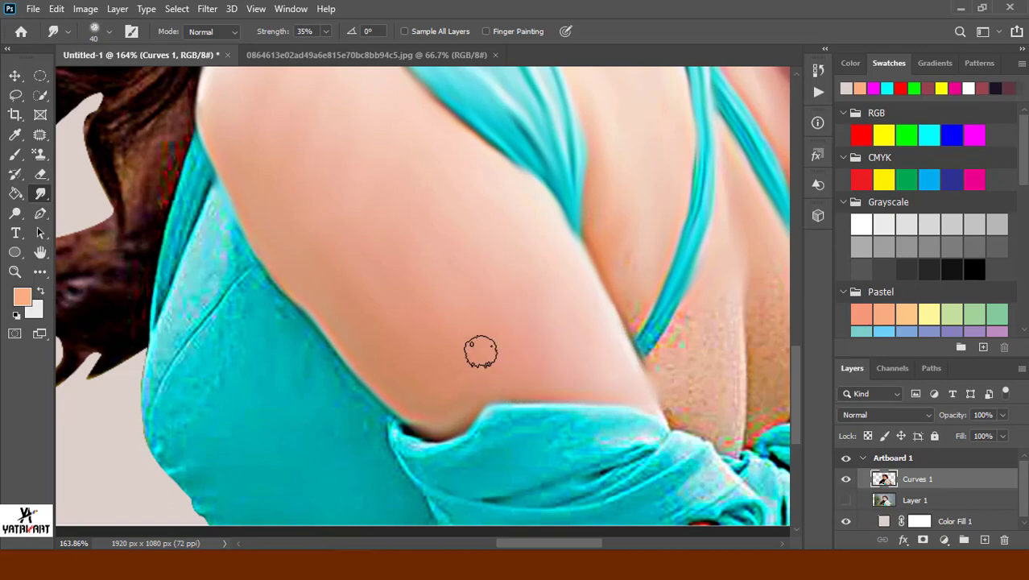
left_click_drag(465, 401, 413, 409)
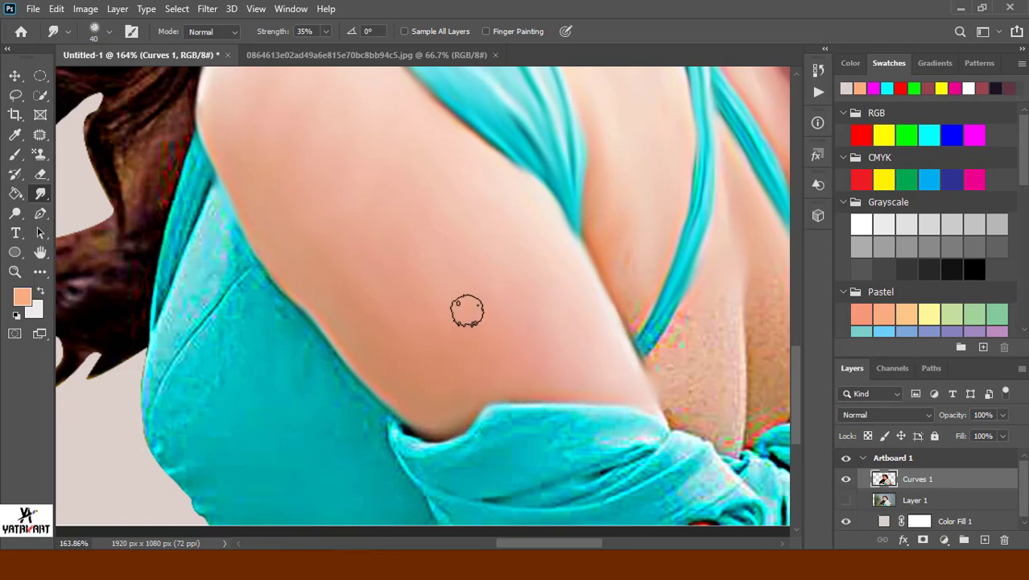
mouse_move(610, 295)
left_mouse_down()
mouse_move(659, 248)
mouse_move(654, 324)
mouse_move(687, 237)
mouse_move(670, 386)
mouse_move(731, 337)
mouse_move(678, 414)
mouse_move(726, 304)
mouse_move(676, 339)
mouse_move(631, 266)
left_mouse_up()
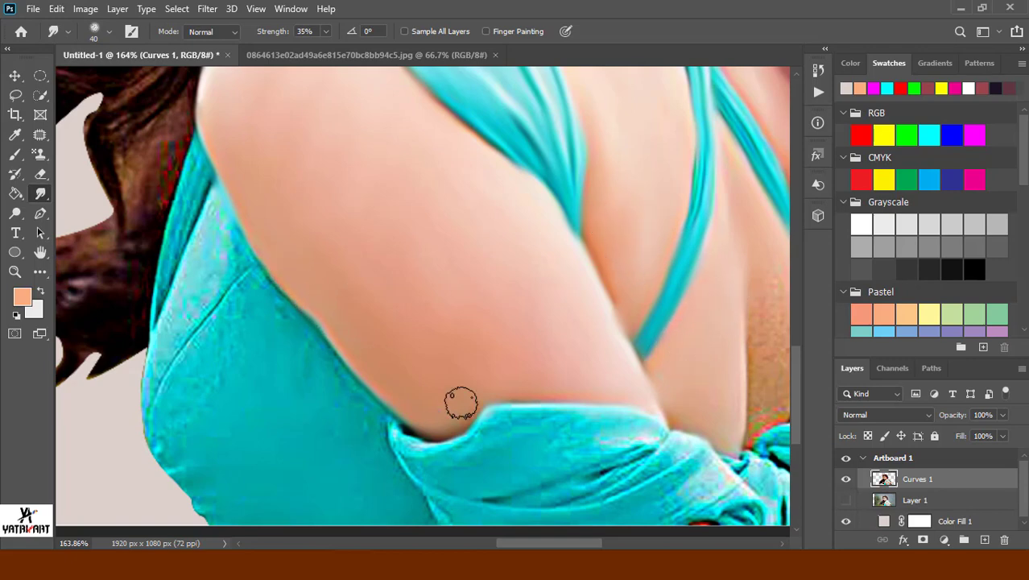
Smooth the dress's left-side fold creases and the light streaks along its upper and left edges.
left_click_drag(260, 307, 197, 326)
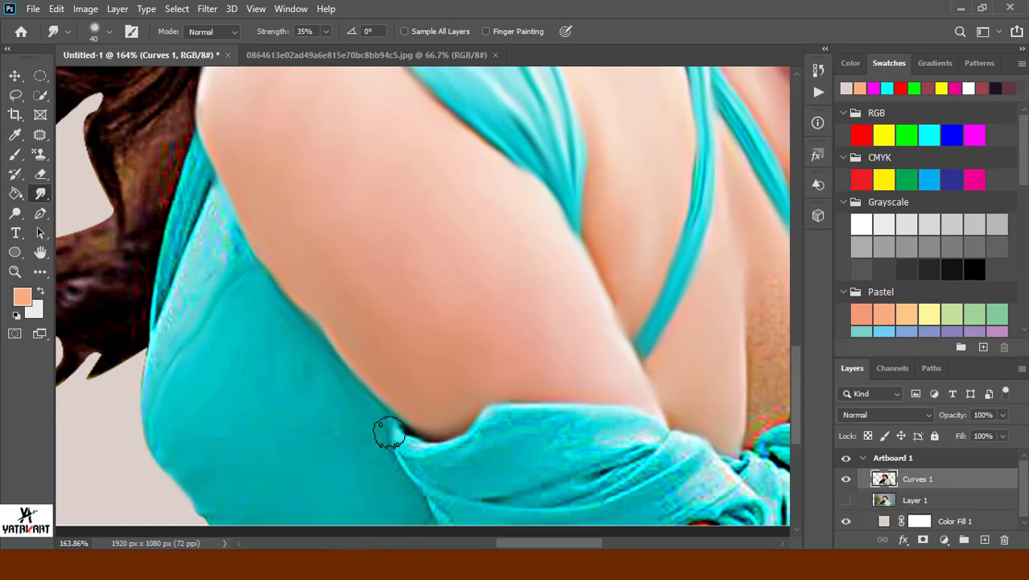
left_click_drag(386, 427, 393, 461)
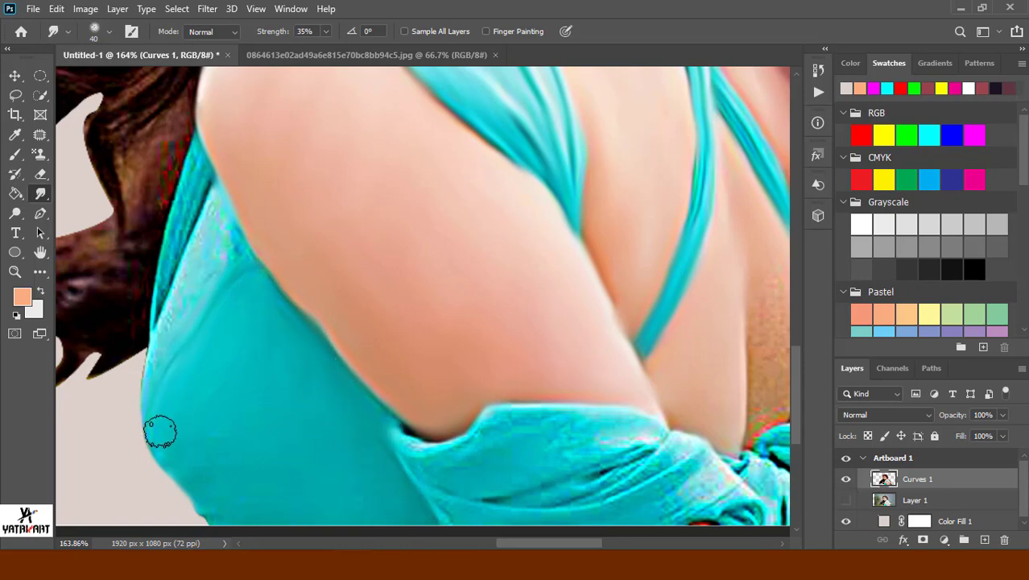
left_click_drag(223, 232, 202, 290)
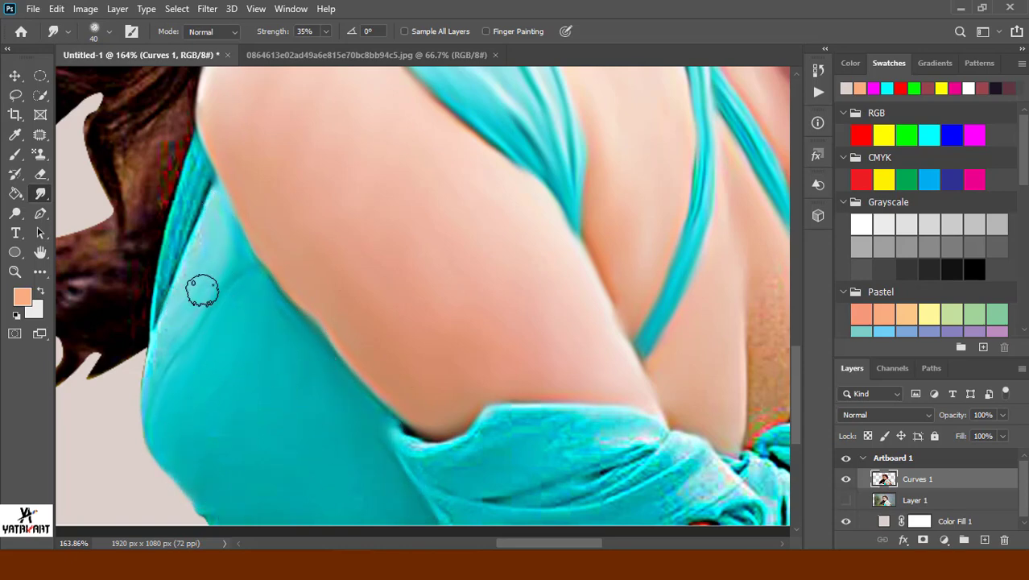
mouse_move(168, 379)
left_mouse_down()
mouse_move(213, 195)
mouse_move(159, 318)
mouse_move(193, 178)
mouse_move(151, 360)
left_mouse_up()
Soften the dark creases under the bust fold and smear away the red fringe at the bottom edge.
scroll(170, 296, "down", 5)
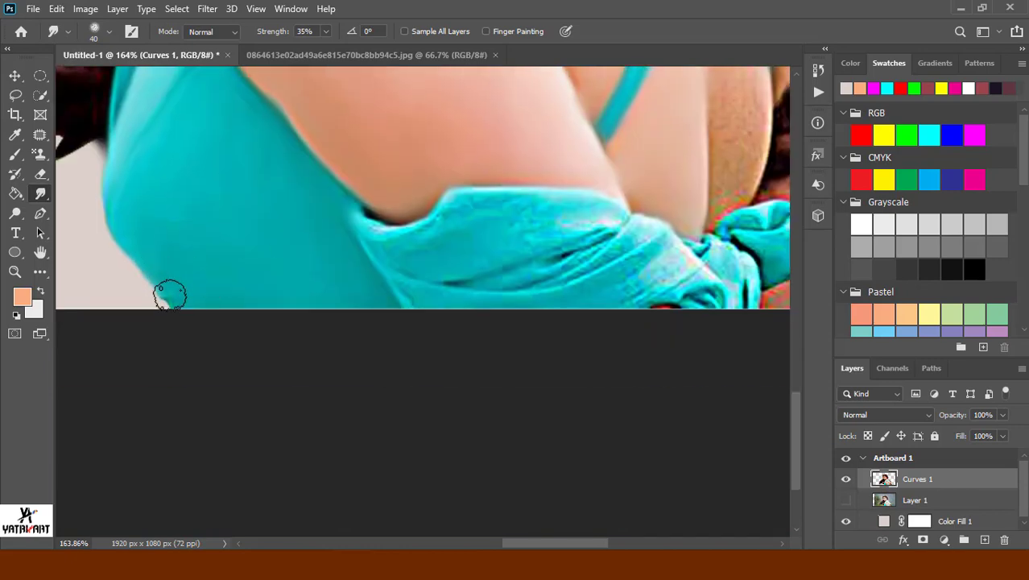
left_click_drag(118, 211, 207, 350)
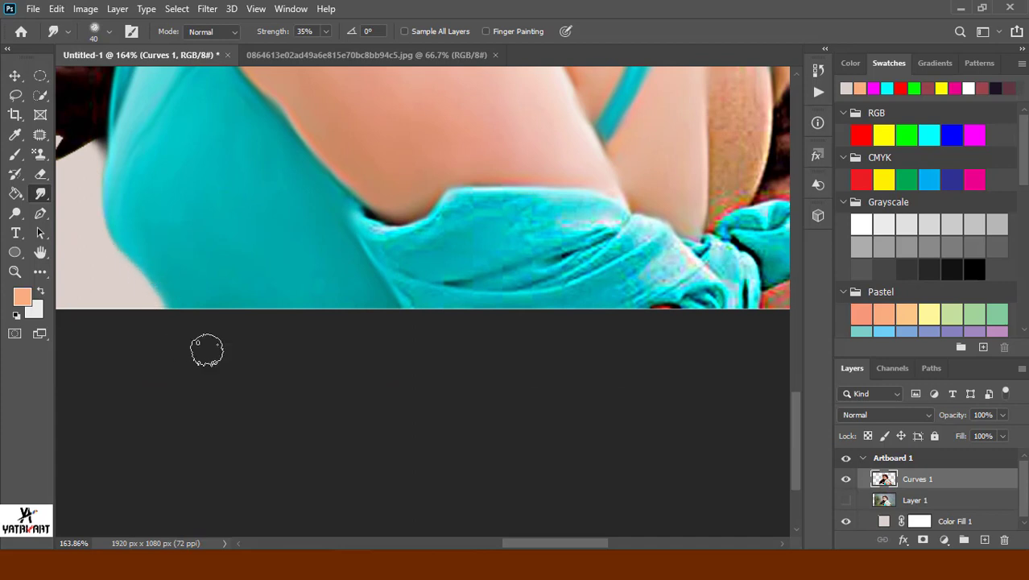
left_click_drag(283, 259, 695, 298)
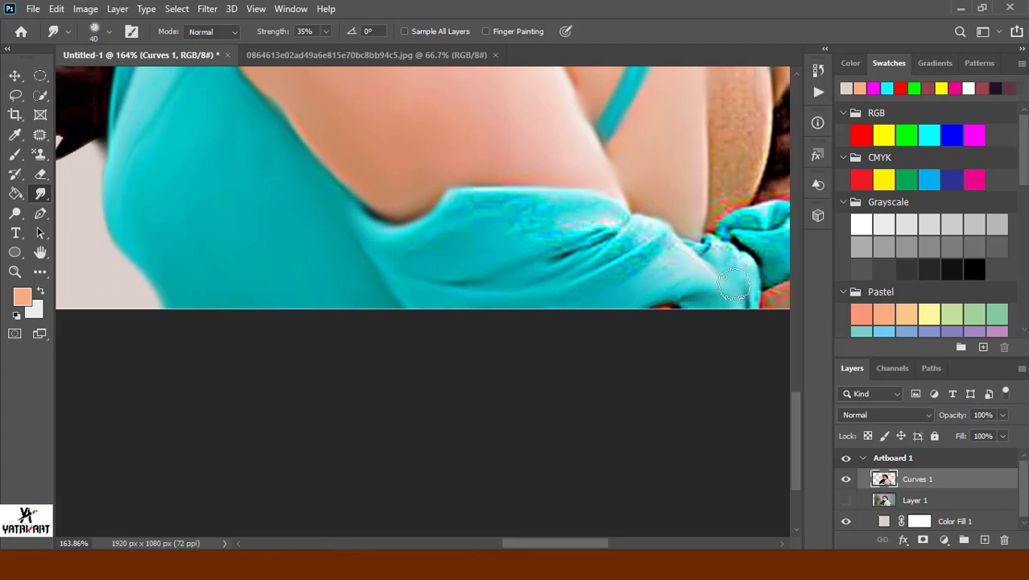
mouse_move(696, 298)
left_mouse_down()
mouse_move(746, 288)
mouse_move(595, 280)
mouse_move(624, 245)
mouse_move(590, 227)
mouse_move(604, 211)
mouse_move(418, 255)
mouse_move(482, 202)
mouse_move(632, 213)
mouse_move(466, 200)
mouse_move(600, 242)
left_mouse_up()
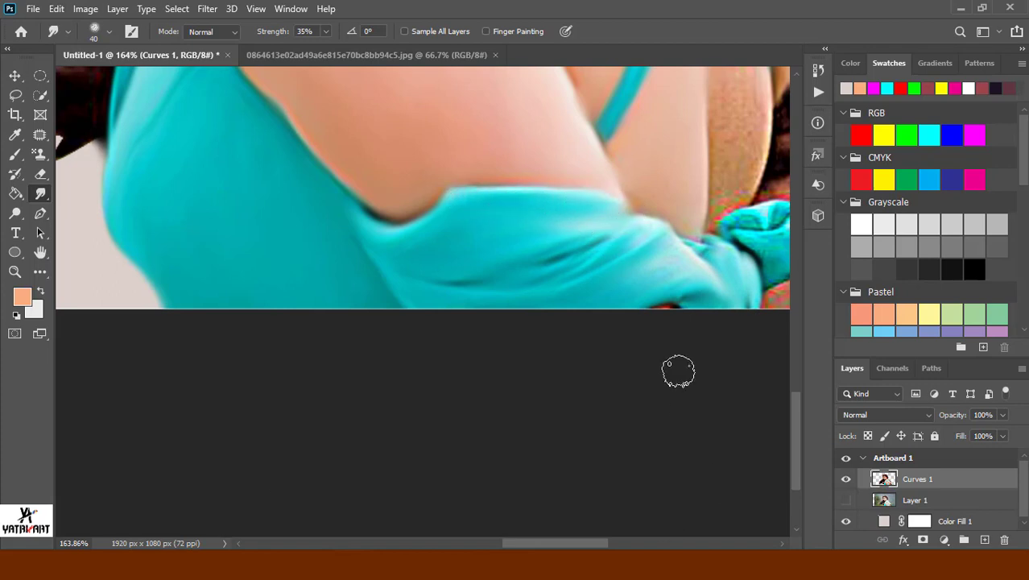
left_click_drag(678, 371, 572, 330)
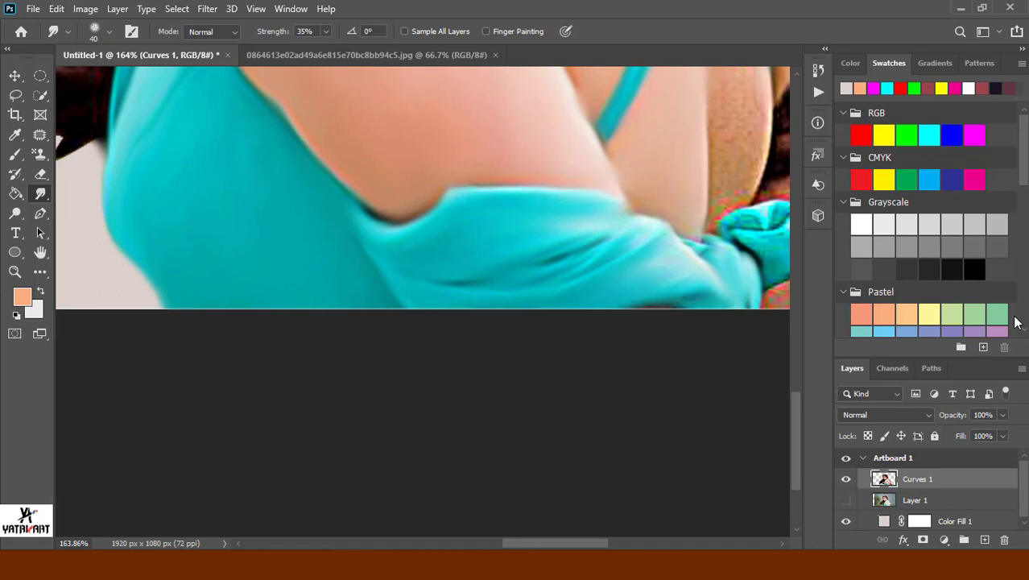
left_click_drag(624, 237, 375, 357)
Reshape the cyan glove's upper-left edge and blend the skin-to-hair boundary beside the arm.
mouse_move(445, 364)
left_mouse_down()
mouse_move(466, 388)
mouse_move(523, 350)
mouse_move(500, 349)
mouse_move(527, 354)
mouse_move(484, 328)
left_mouse_up()
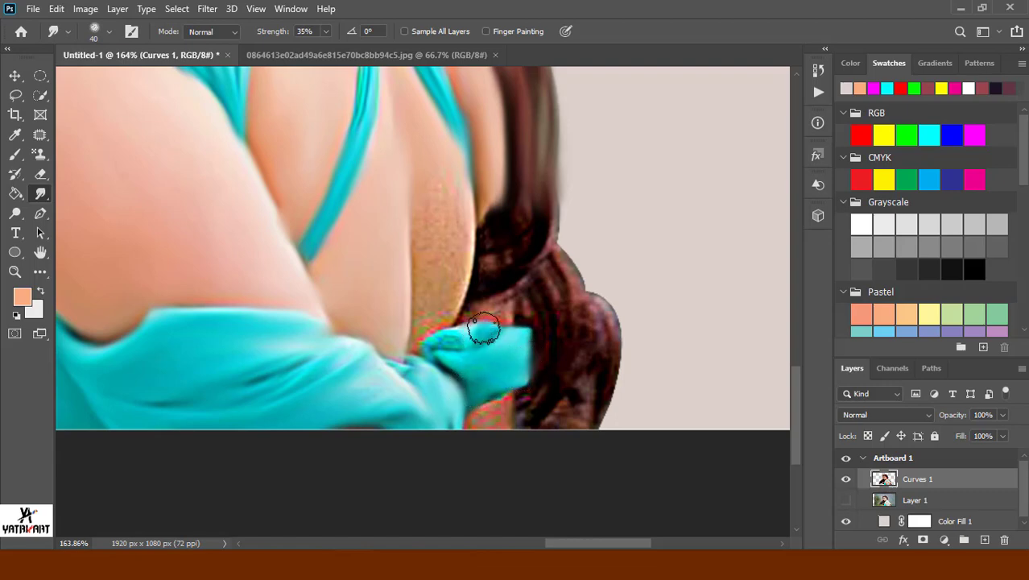
mouse_move(432, 348)
left_mouse_down()
mouse_move(450, 345)
mouse_move(465, 214)
left_mouse_up()
left_click_drag(461, 316, 450, 230)
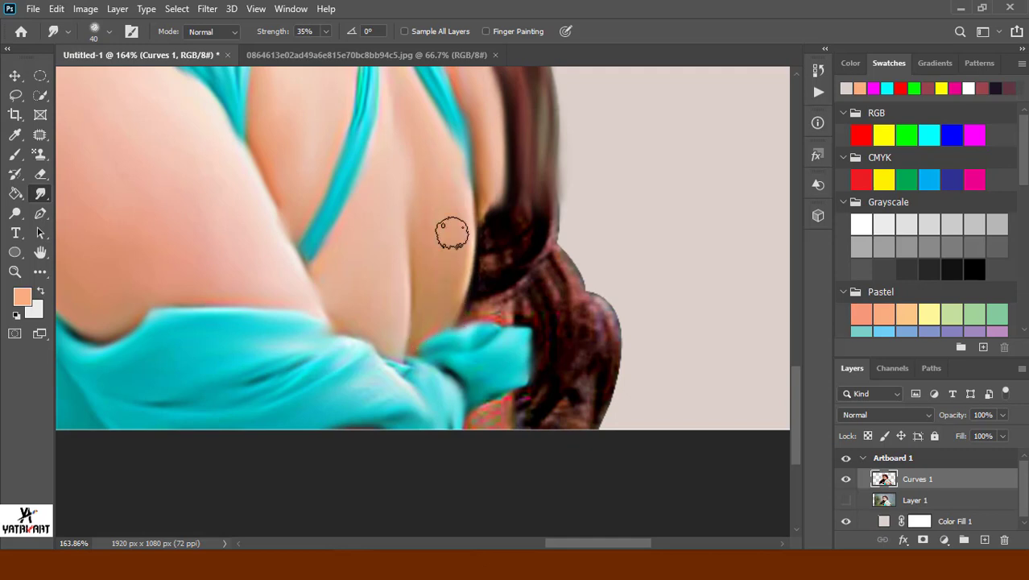
mouse_move(505, 303)
left_mouse_down()
mouse_move(525, 286)
mouse_move(496, 248)
mouse_move(485, 197)
mouse_move(478, 298)
mouse_move(552, 298)
mouse_move(574, 248)
mouse_move(593, 387)
mouse_move(473, 470)
left_mouse_up()
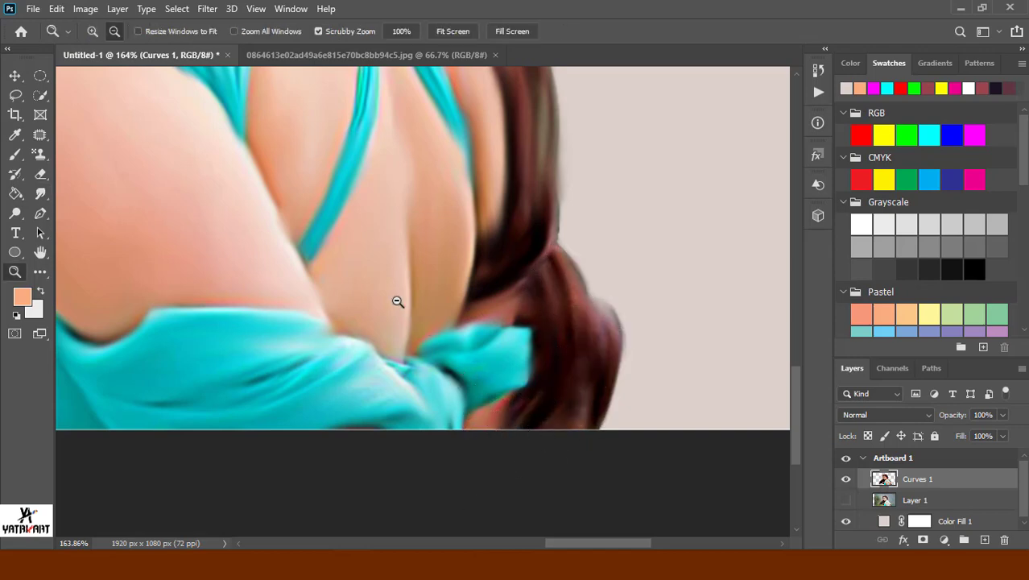
Apply a Camera Raw Filter with Temperature +14, Tint +31, Contrast +16, Highlights -5 and Saturation +5.
key("ctrl+0")
left_click(209, 8)
left_click(277, 100)
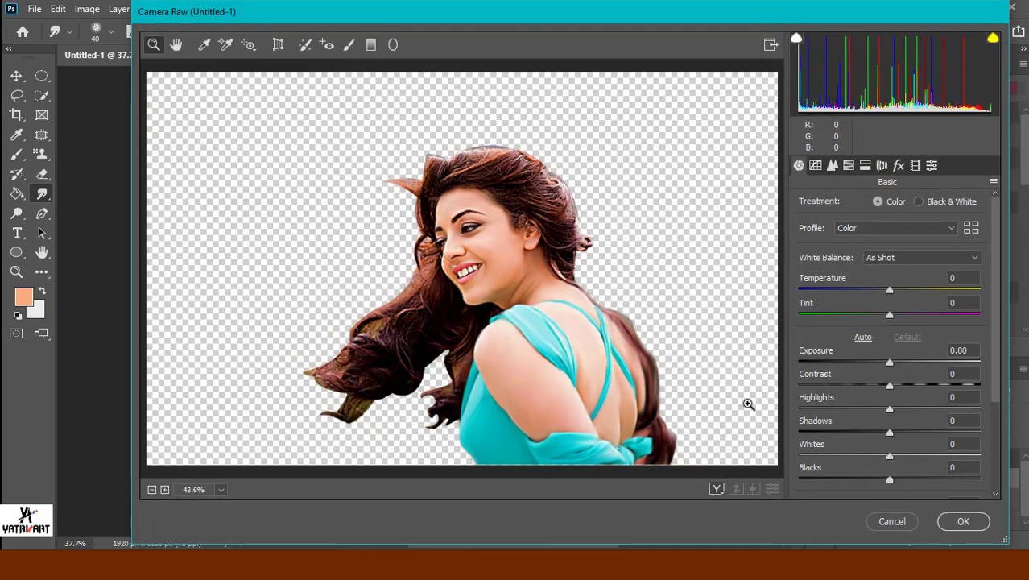
mouse_move(889, 289)
left_mouse_down()
mouse_move(903, 289)
mouse_move(885, 315)
mouse_move(918, 315)
left_mouse_up()
left_click_drag(890, 385, 904, 366)
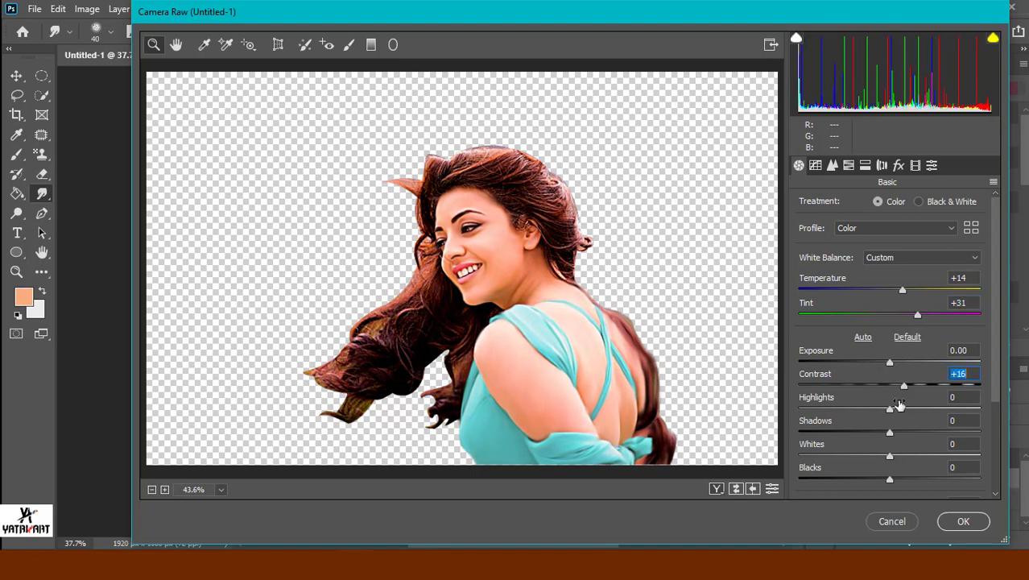
mouse_move(897, 407)
left_mouse_down()
mouse_move(886, 408)
mouse_move(906, 455)
mouse_move(880, 455)
mouse_move(899, 456)
mouse_move(890, 464)
mouse_move(897, 486)
left_mouse_up()
left_click(889, 433)
scroll(886, 455, "down", 3)
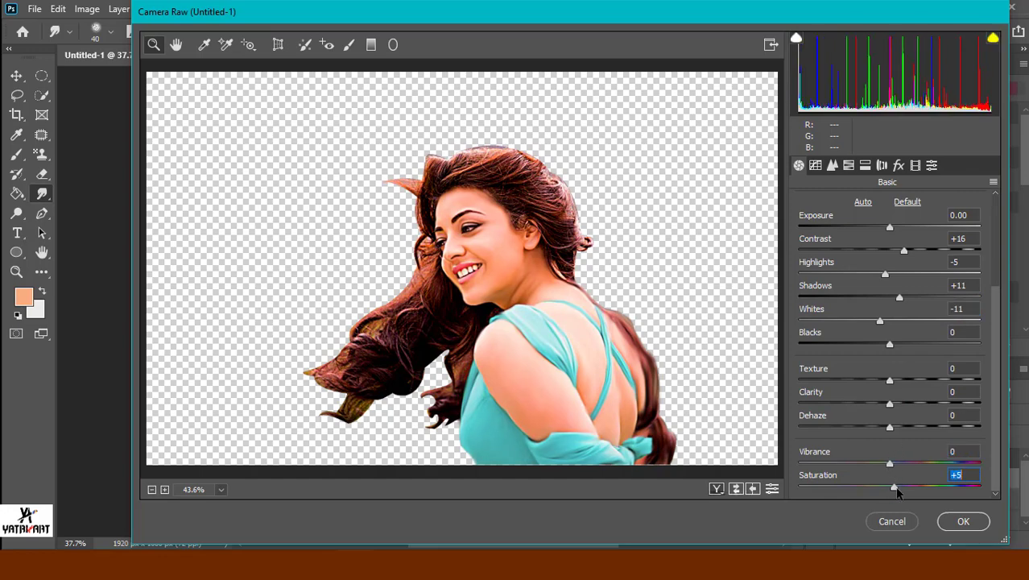
left_click(963, 521)
left_click_drag(515, 368, 547, 368)
Switch the smudge brush to the Hair 3 tip at 39 px, angled -97°, with 86% strength.
scroll(489, 387, "up", 3)
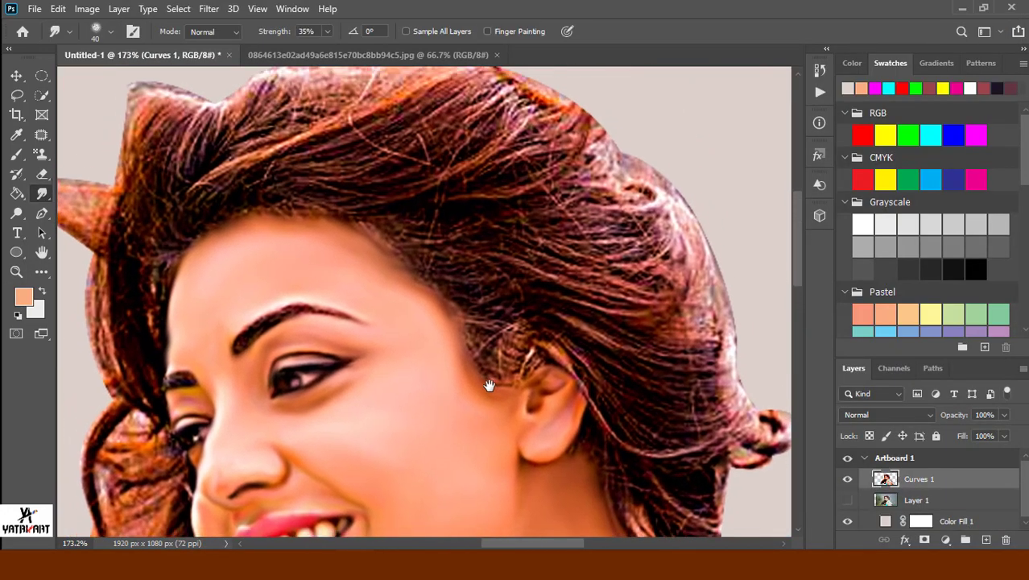
scroll(433, 230, "up", 1)
right_click(433, 231)
left_click_drag(787, 300, 794, 488)
left_click(678, 410)
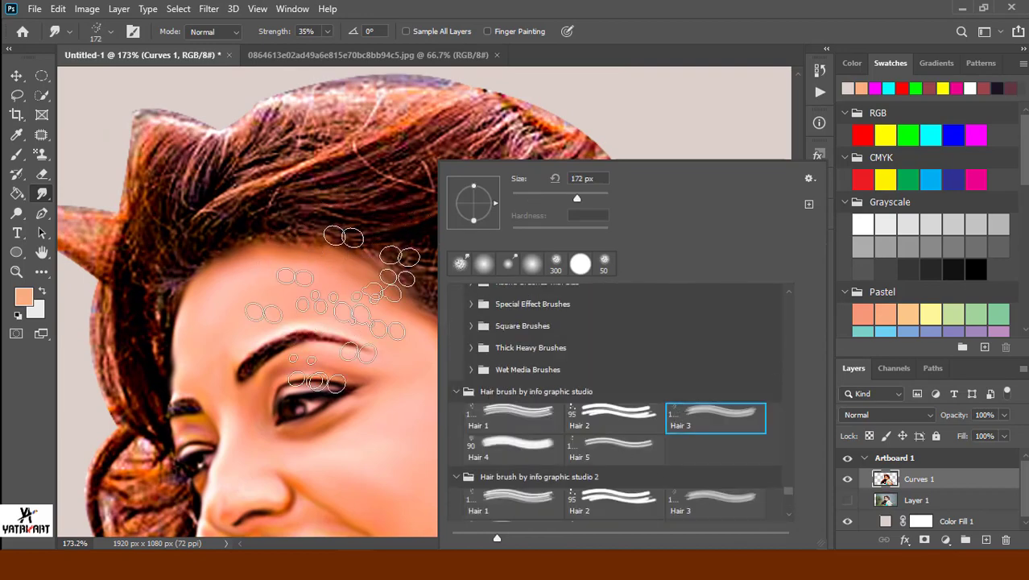
left_click_drag(495, 207, 470, 238)
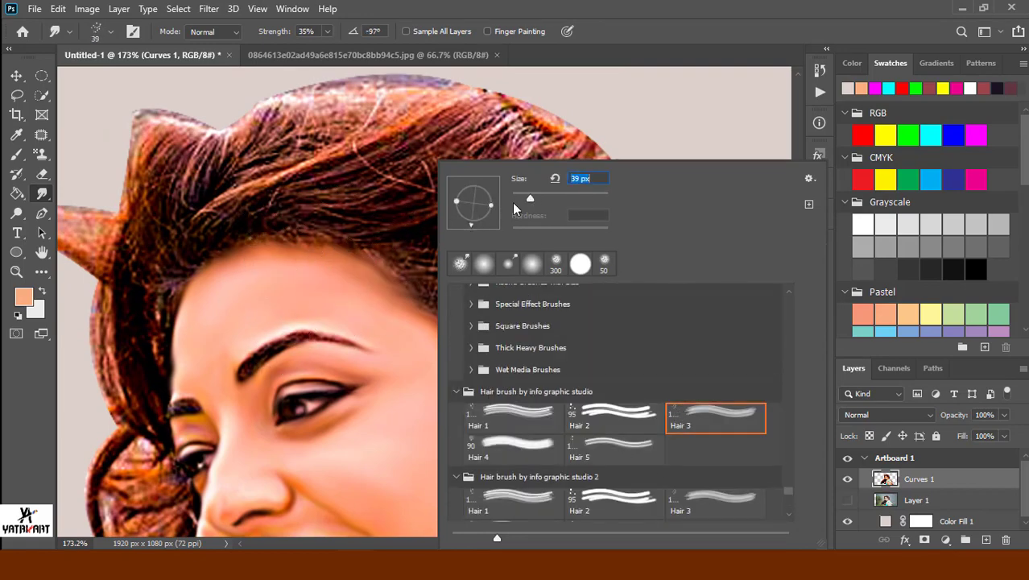
key("Return")
left_click_drag(372, 66, 361, 72)
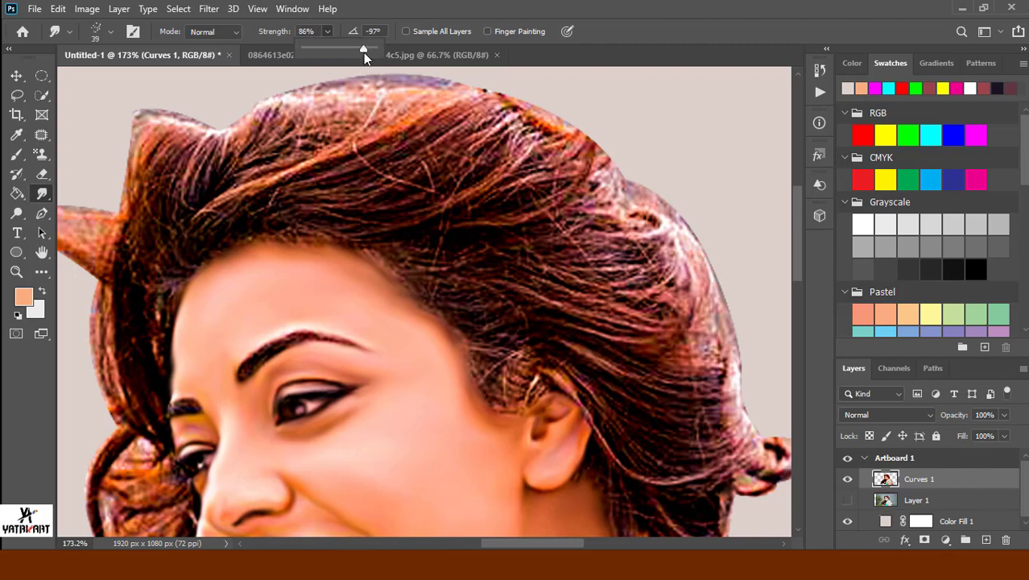
Streak the hair from the hairline toward the upper-right crown into smooth strands.
mouse_move(254, 228)
left_mouse_down()
mouse_move(367, 186)
mouse_move(489, 121)
left_mouse_up()
left_click_drag(315, 194, 439, 126)
mouse_move(217, 245)
left_mouse_down()
mouse_move(315, 169)
mouse_move(451, 117)
mouse_move(261, 177)
mouse_move(518, 132)
left_mouse_up()
mouse_move(321, 218)
left_mouse_down()
mouse_move(356, 195)
mouse_move(436, 184)
mouse_move(523, 121)
left_mouse_up()
mouse_move(378, 187)
left_mouse_down()
mouse_move(514, 107)
mouse_move(555, 145)
left_mouse_up()
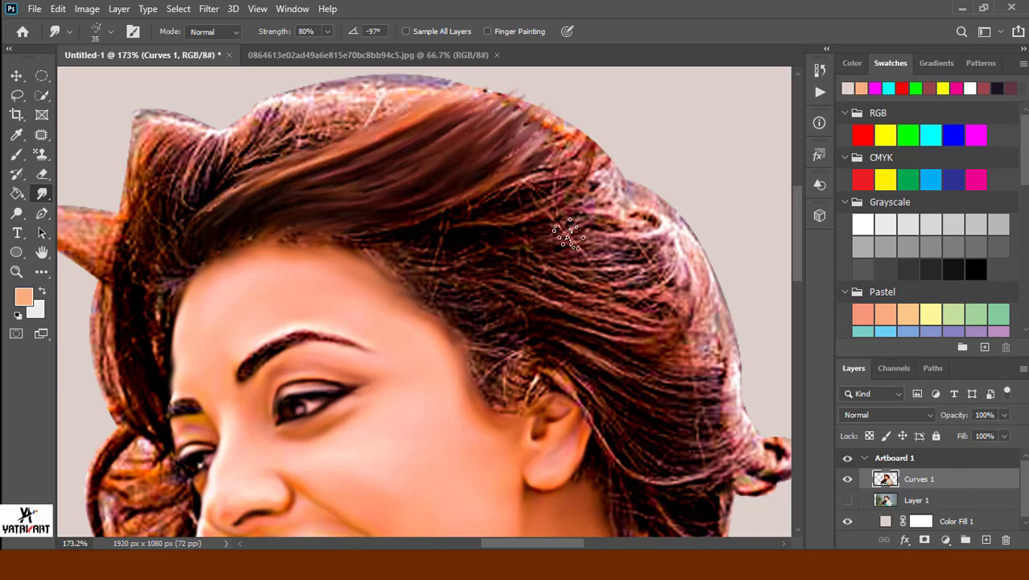
left_click_drag(346, 240, 564, 161)
left_click_drag(483, 197, 548, 112)
mouse_move(374, 249)
left_mouse_down()
mouse_move(437, 230)
mouse_move(596, 208)
left_mouse_up()
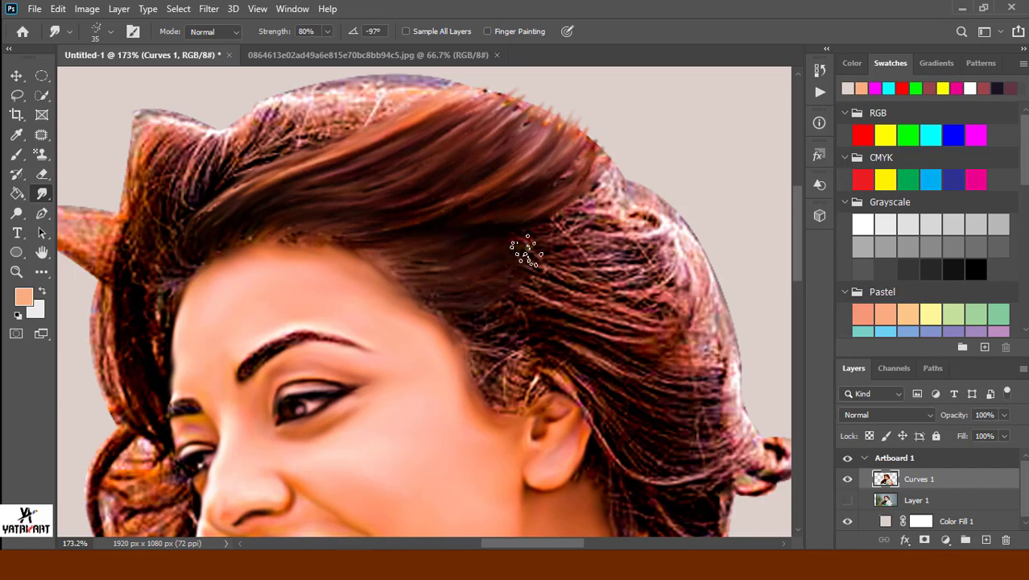
mouse_move(519, 262)
left_mouse_down()
mouse_move(668, 213)
mouse_move(616, 181)
mouse_move(568, 213)
left_mouse_up()
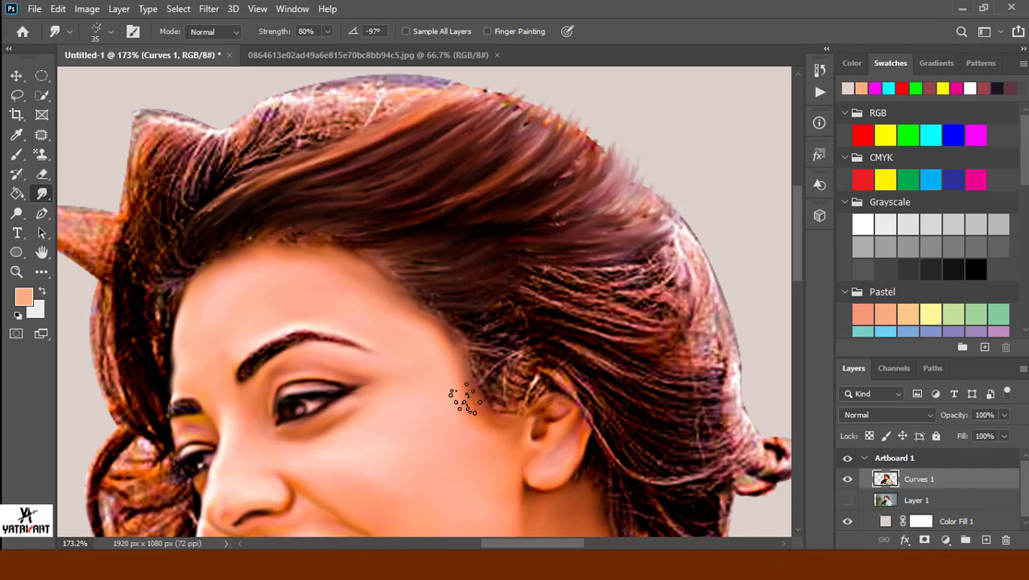
Smudge the hair around the ear darker and smooth the bright strands on its right side.
left_click_drag(448, 314, 448, 306)
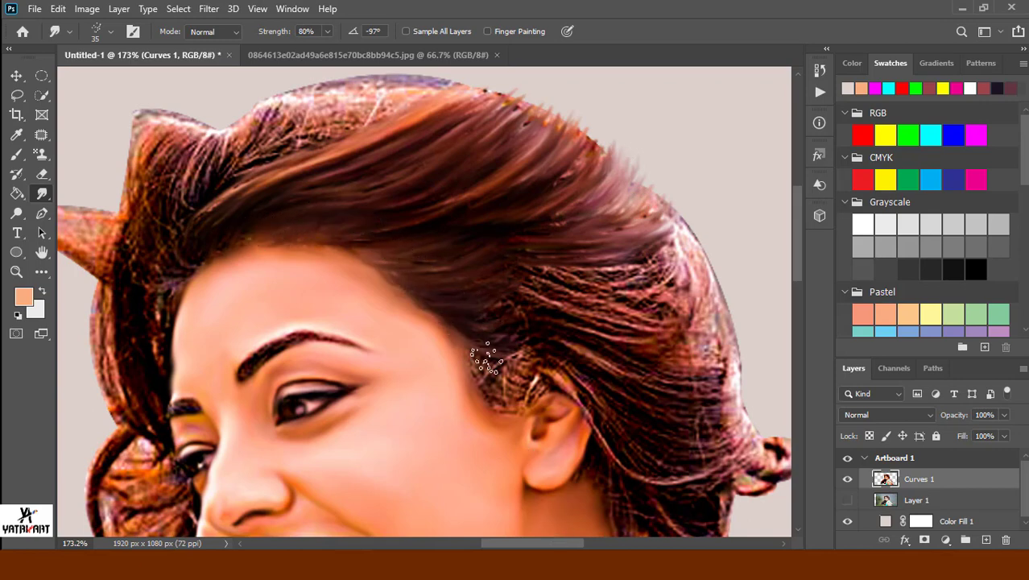
left_click_drag(492, 396, 547, 364)
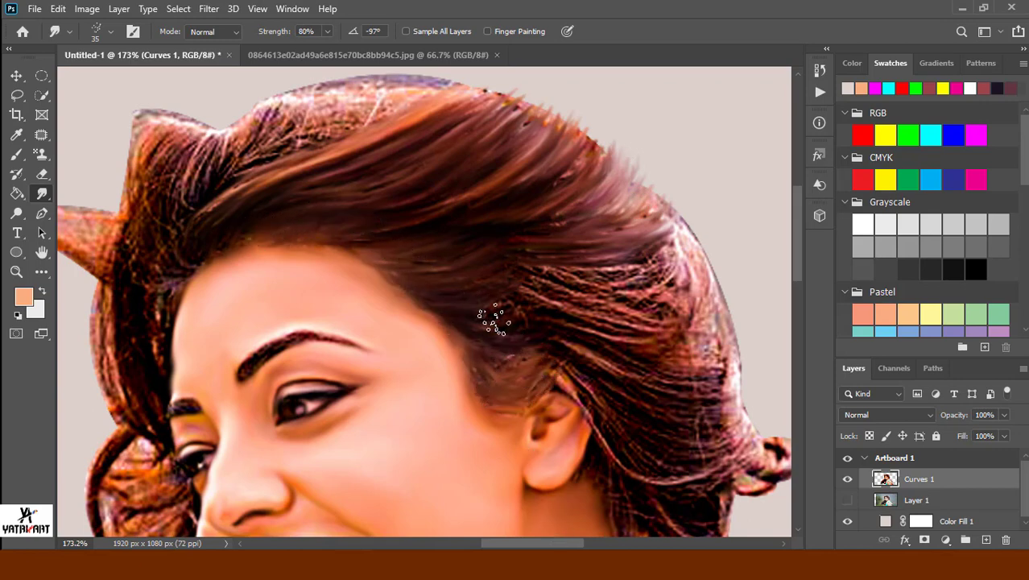
left_click_drag(505, 321, 532, 344)
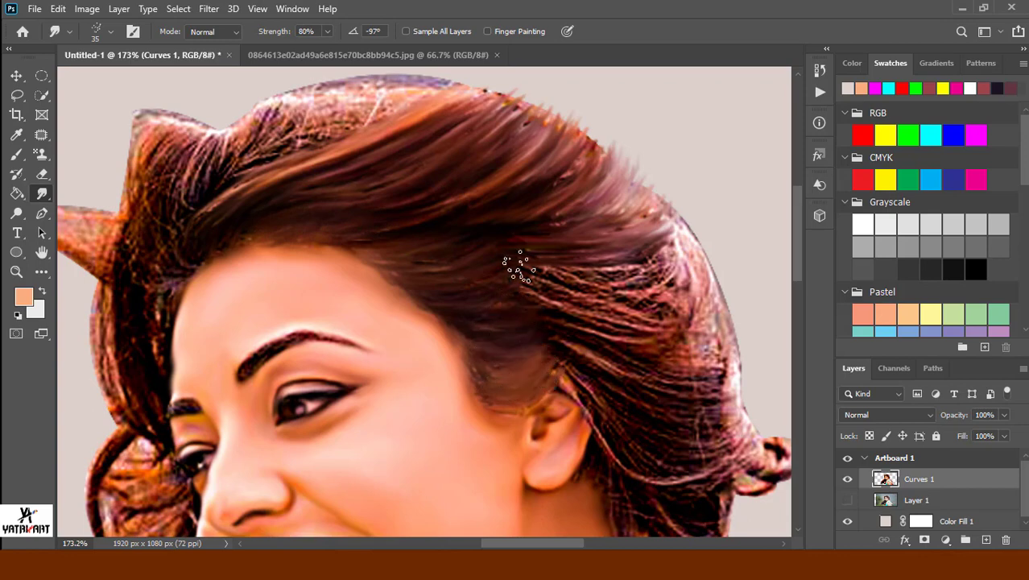
mouse_move(520, 266)
left_mouse_down()
mouse_move(542, 310)
mouse_move(676, 348)
mouse_move(694, 376)
left_mouse_up()
mouse_move(555, 328)
left_mouse_down()
mouse_move(678, 367)
mouse_move(567, 367)
mouse_move(586, 394)
mouse_move(689, 409)
mouse_move(620, 435)
mouse_move(689, 460)
mouse_move(667, 480)
mouse_move(678, 494)
mouse_move(732, 499)
left_mouse_up()
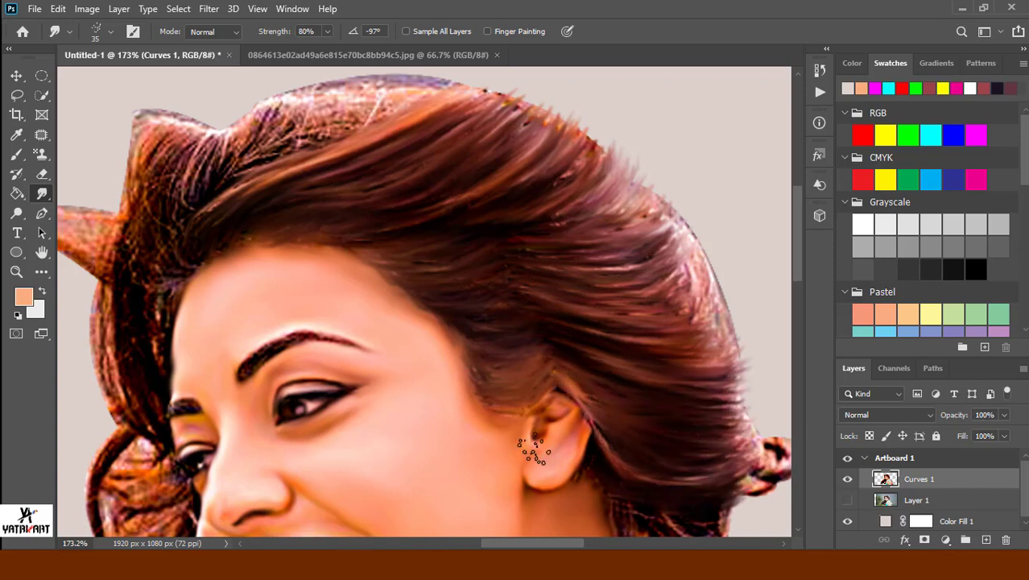
left_click_drag(527, 246, 615, 275)
scroll(544, 349, "down", 3)
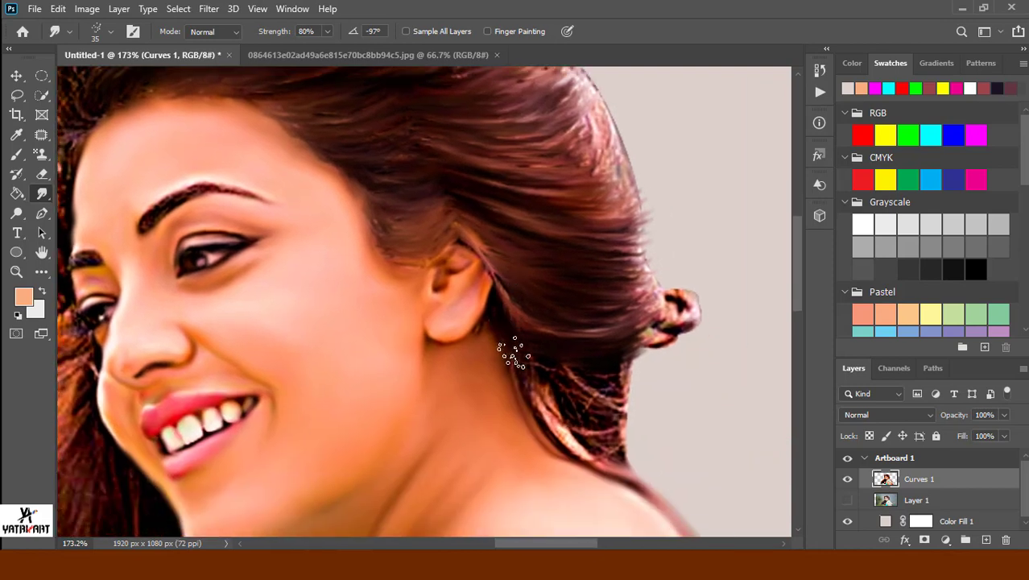
Smudge the strands near the top of the head and along the hair's edge, blending away dark specks.
mouse_move(516, 354)
left_mouse_down()
mouse_move(552, 394)
mouse_move(636, 362)
mouse_move(652, 330)
mouse_move(580, 403)
mouse_move(654, 378)
mouse_move(548, 398)
mouse_move(609, 436)
mouse_move(675, 385)
mouse_move(636, 329)
mouse_move(676, 297)
mouse_move(652, 257)
mouse_move(624, 250)
left_mouse_up()
scroll(535, 298, "up", 5)
mouse_move(532, 432)
left_mouse_down()
mouse_move(579, 403)
mouse_move(551, 447)
mouse_move(570, 491)
mouse_move(556, 354)
mouse_move(508, 361)
mouse_move(510, 314)
mouse_move(581, 423)
mouse_move(563, 328)
mouse_move(515, 278)
left_mouse_up()
scroll(515, 278, "up", 5)
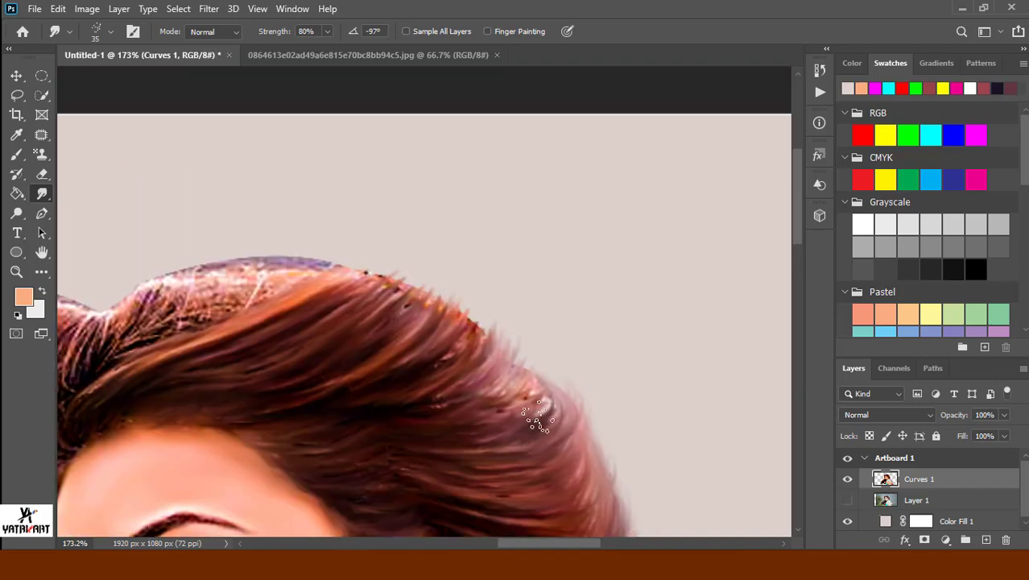
mouse_move(555, 427)
left_mouse_down()
mouse_move(522, 338)
mouse_move(447, 344)
mouse_move(459, 294)
mouse_move(505, 364)
left_mouse_up()
left_click_drag(408, 340, 300, 318)
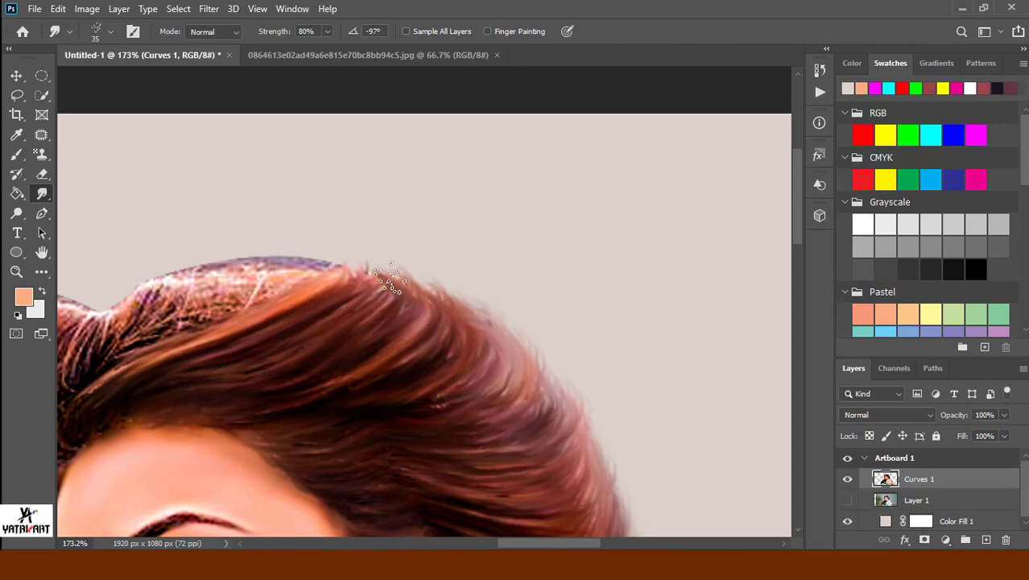
Pull and streak the hair strands upward and outward along the top of the head.
scroll(356, 274, "left", 5)
scroll(362, 420, "down", 2)
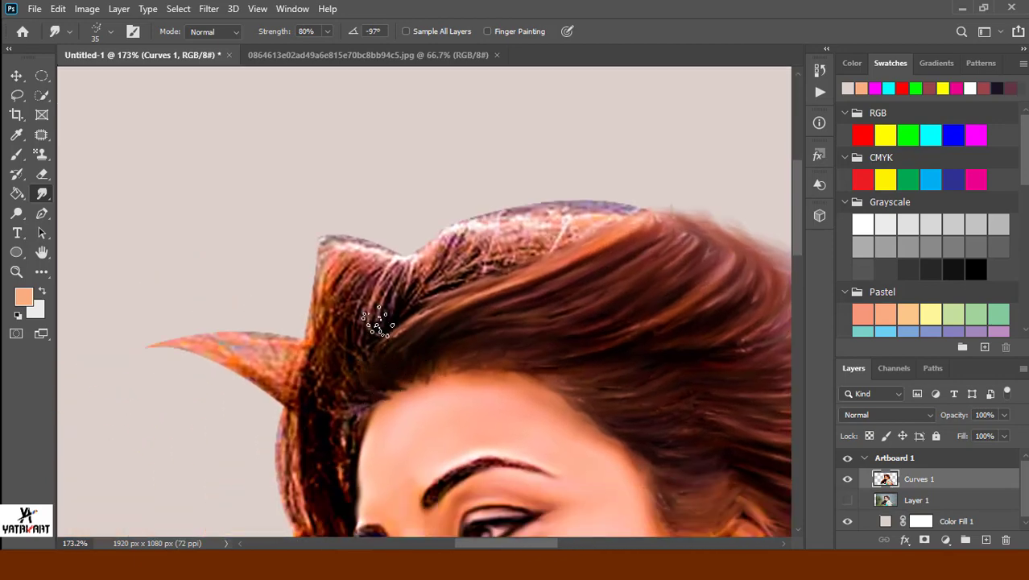
mouse_move(379, 322)
left_mouse_down()
mouse_move(403, 282)
mouse_move(420, 296)
mouse_move(516, 219)
mouse_move(439, 253)
left_mouse_up()
mouse_move(451, 290)
left_mouse_down()
mouse_move(535, 213)
mouse_move(551, 240)
mouse_move(437, 230)
mouse_move(646, 207)
left_mouse_up()
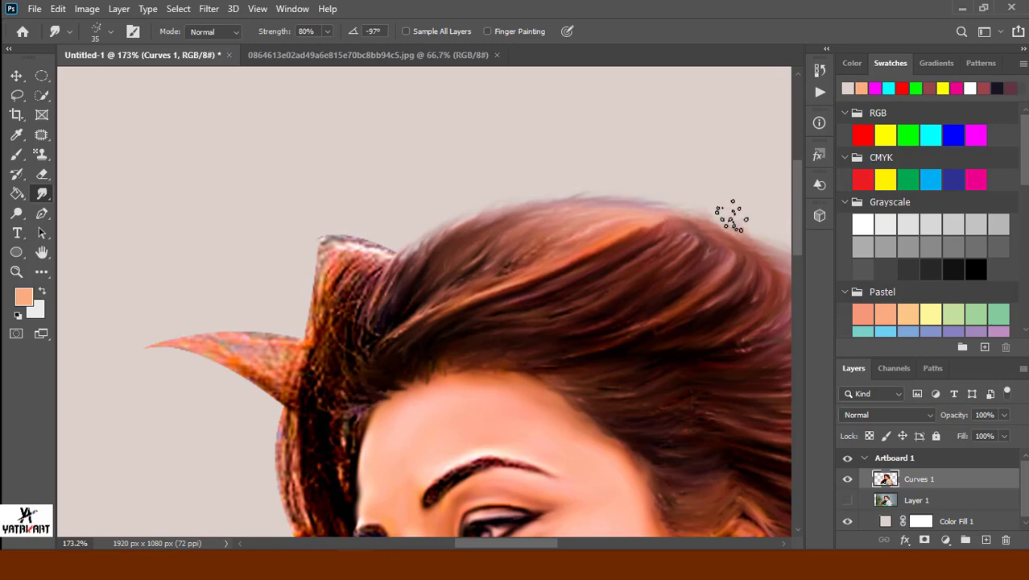
left_click_drag(752, 314, 486, 321)
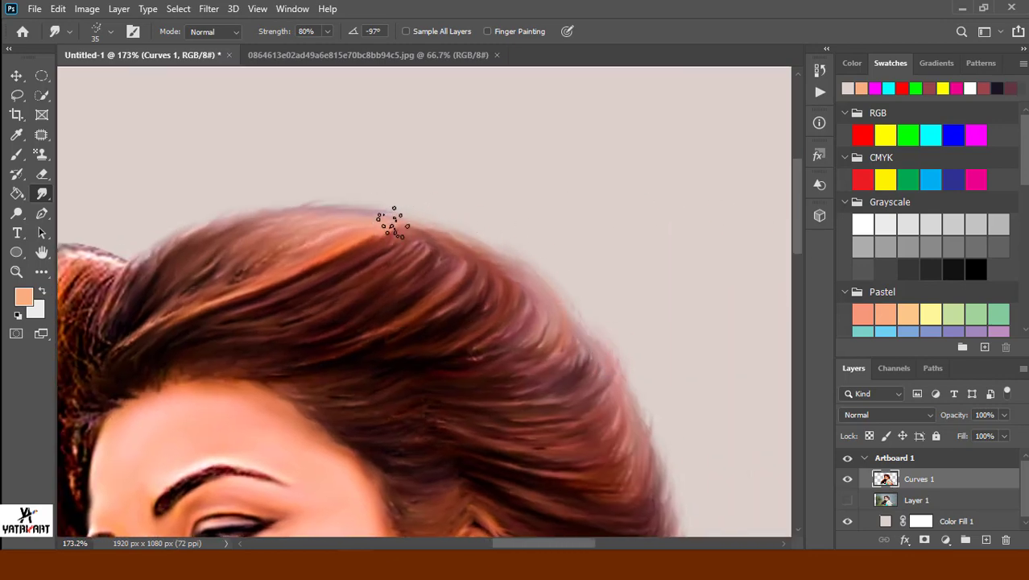
Reshape the left top edge, pulling the left tuft into long pointed strands.
left_click_drag(264, 333, 343, 330)
mouse_move(250, 270)
left_mouse_down()
mouse_move(213, 361)
mouse_move(239, 259)
mouse_move(206, 246)
left_mouse_up()
mouse_move(161, 333)
left_mouse_down()
mouse_move(193, 241)
mouse_move(214, 267)
mouse_move(173, 213)
left_mouse_up()
mouse_move(201, 245)
left_mouse_down()
mouse_move(97, 190)
mouse_move(105, 209)
left_mouse_up()
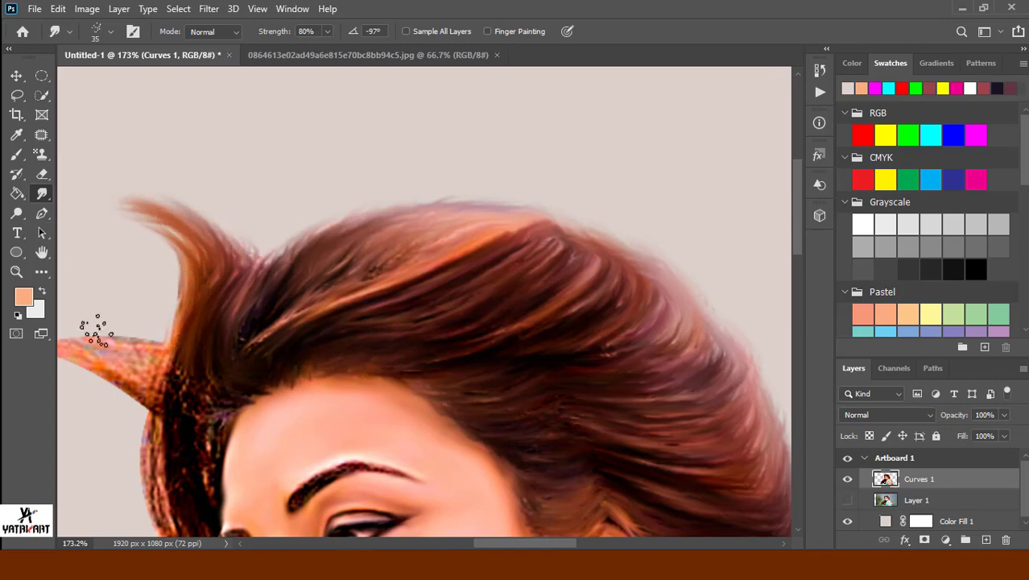
mouse_move(227, 393)
left_mouse_down()
mouse_move(392, 304)
mouse_move(376, 254)
left_mouse_up()
left_click_drag(370, 393, 369, 287)
Smooth the ragged left hair edge upward and turn the horn-shaped strand into wispy hair.
left_click_drag(366, 442, 338, 378)
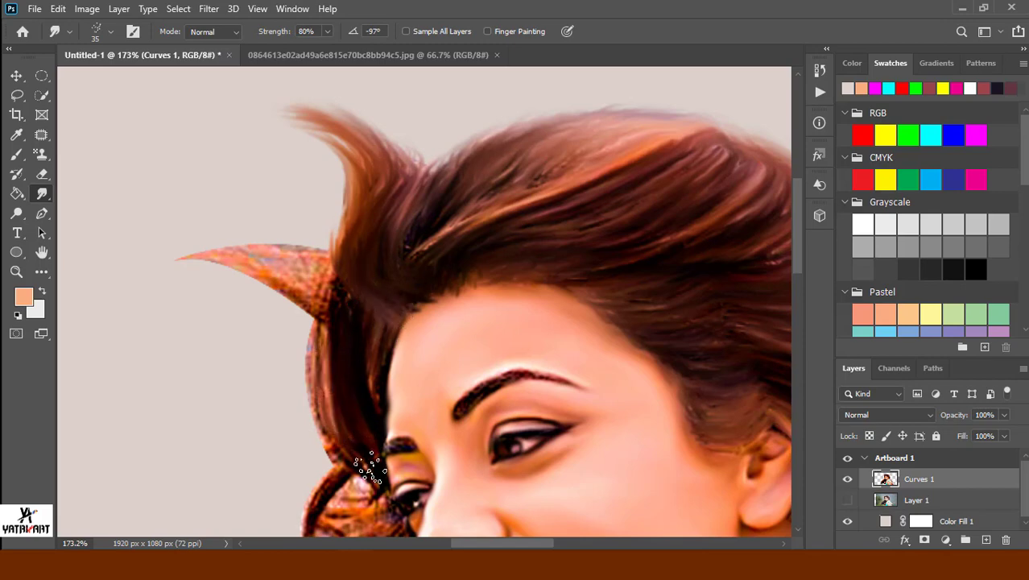
left_click_drag(339, 467, 322, 354)
left_click_drag(322, 418, 355, 327)
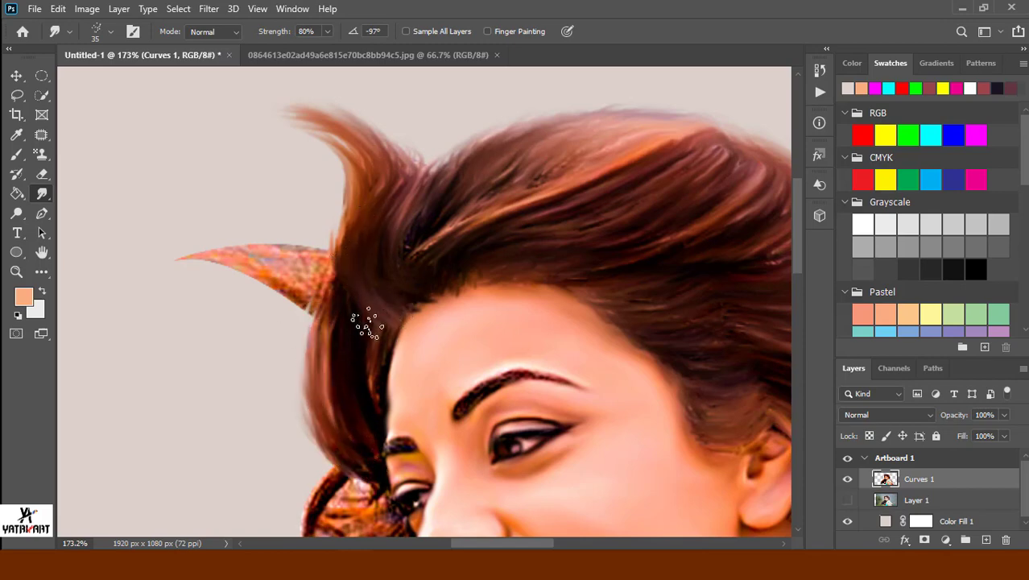
left_click_drag(298, 291, 179, 267)
left_click_drag(327, 270, 259, 252)
mouse_move(328, 245)
left_mouse_down()
mouse_move(211, 238)
mouse_move(160, 253)
left_mouse_up()
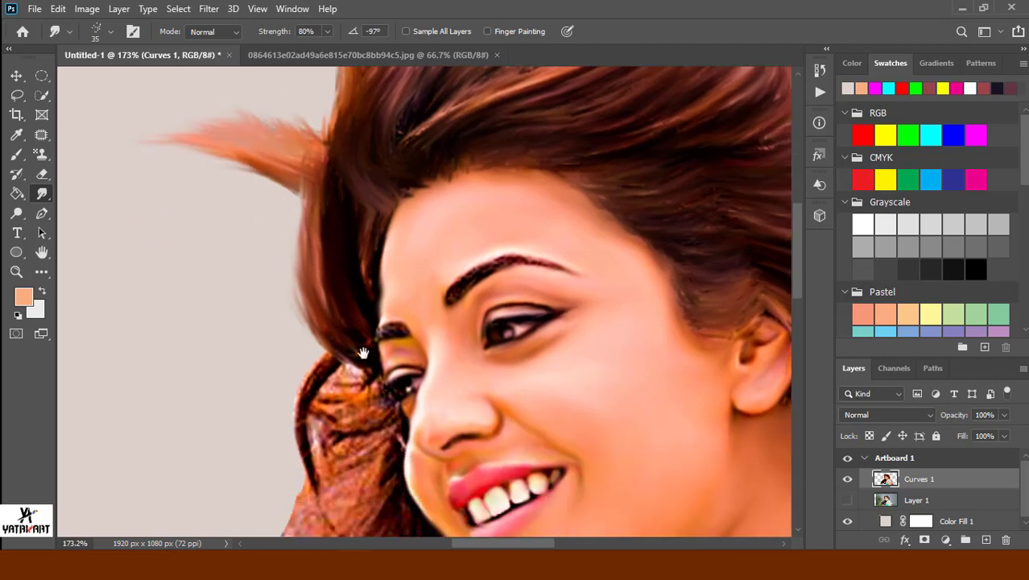
Smudge the hair left of and below the cheek into strands reaching toward the canvas edge.
scroll(363, 379, "down", 5)
left_click_drag(342, 286, 290, 458)
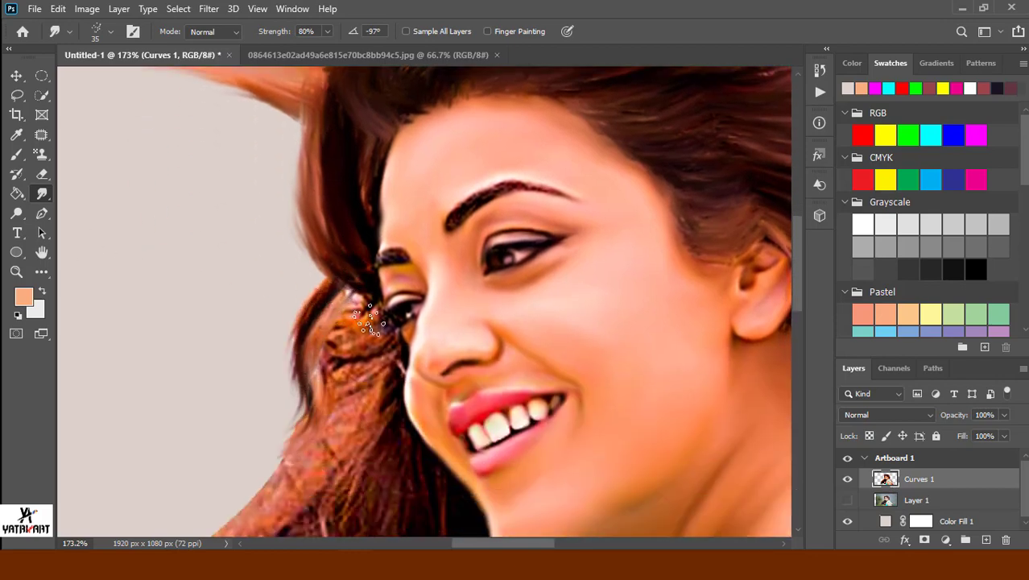
mouse_move(378, 305)
left_mouse_down()
mouse_move(331, 362)
mouse_move(385, 372)
mouse_move(338, 467)
mouse_move(233, 507)
left_mouse_up()
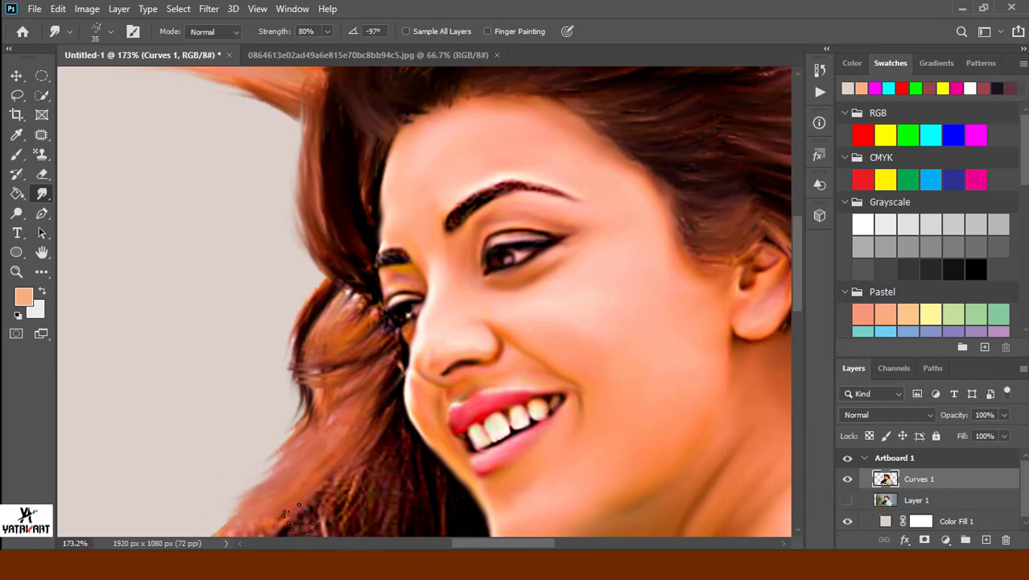
scroll(290, 451, "down", 5)
mouse_move(322, 342)
left_mouse_down()
mouse_move(98, 398)
mouse_move(265, 402)
mouse_move(60, 471)
left_mouse_up()
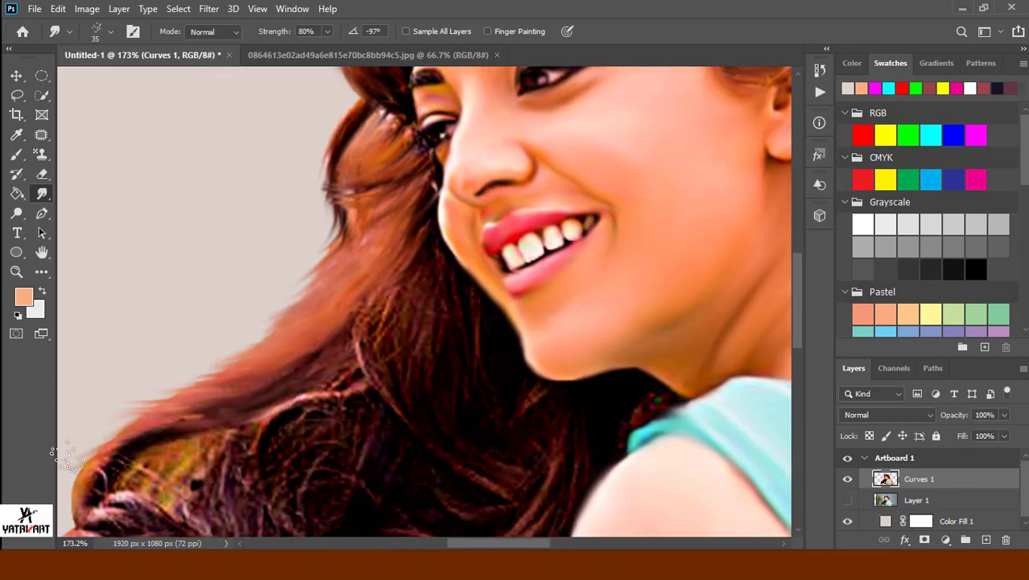
left_click_drag(165, 439, 58, 500)
left_click_drag(189, 406, 8, 448)
Reshape the lower-left strands and smear purple hair over the dark middle strands.
scroll(241, 403, "down", 4)
scroll(242, 403, "left", 3)
mouse_move(161, 378)
left_mouse_down()
mouse_move(294, 409)
mouse_move(323, 287)
mouse_move(224, 367)
mouse_move(283, 413)
mouse_move(264, 460)
mouse_move(185, 379)
mouse_move(153, 439)
mouse_move(299, 337)
mouse_move(363, 269)
mouse_move(328, 420)
mouse_move(291, 435)
mouse_move(217, 407)
mouse_move(365, 247)
left_mouse_up()
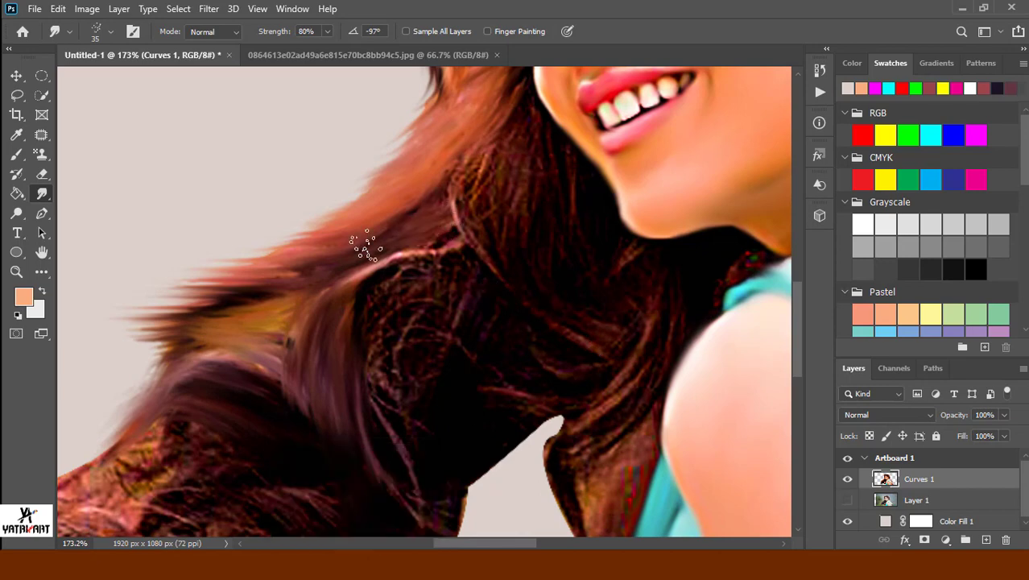
mouse_move(272, 285)
left_mouse_down()
mouse_move(436, 259)
mouse_move(460, 223)
mouse_move(363, 469)
mouse_move(430, 302)
left_mouse_up()
Switch the smudge brush to the Hair 3 preset rotated to 116°.
right_click(409, 333)
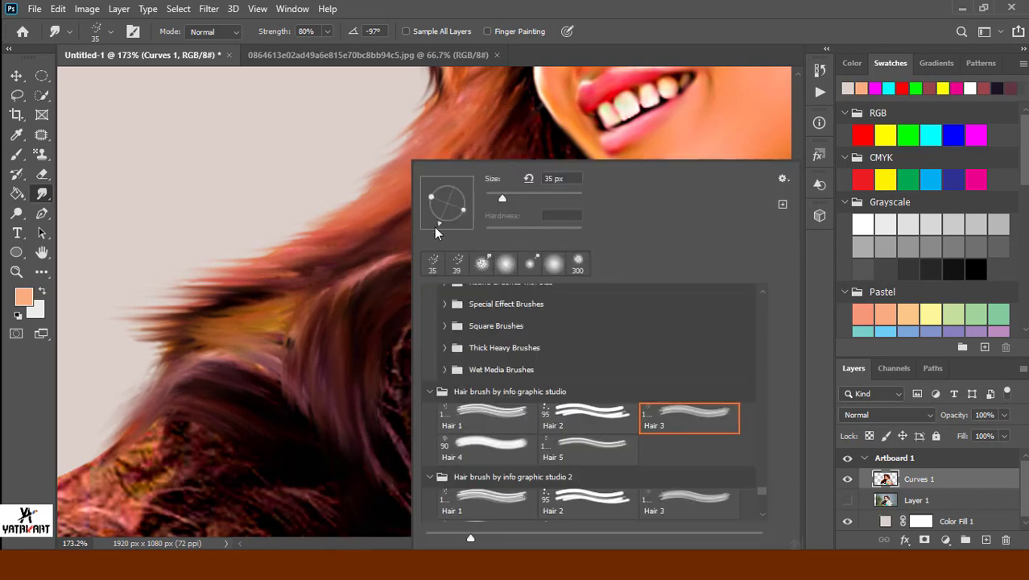
left_click_drag(431, 197, 440, 187)
key("Return")
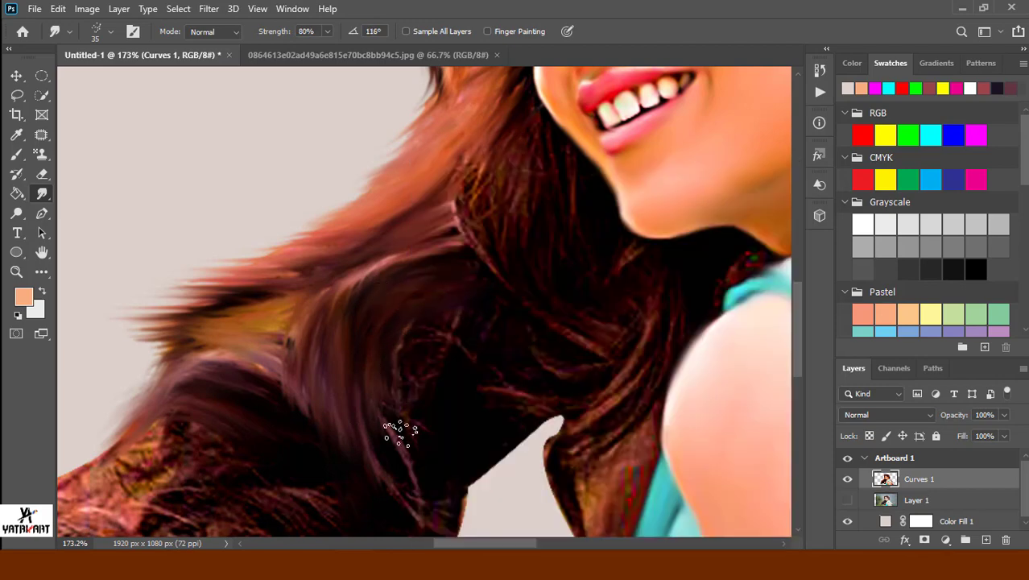
Smear the hair strands downward toward the bottom edge and into the background.
left_click_drag(397, 379, 418, 530)
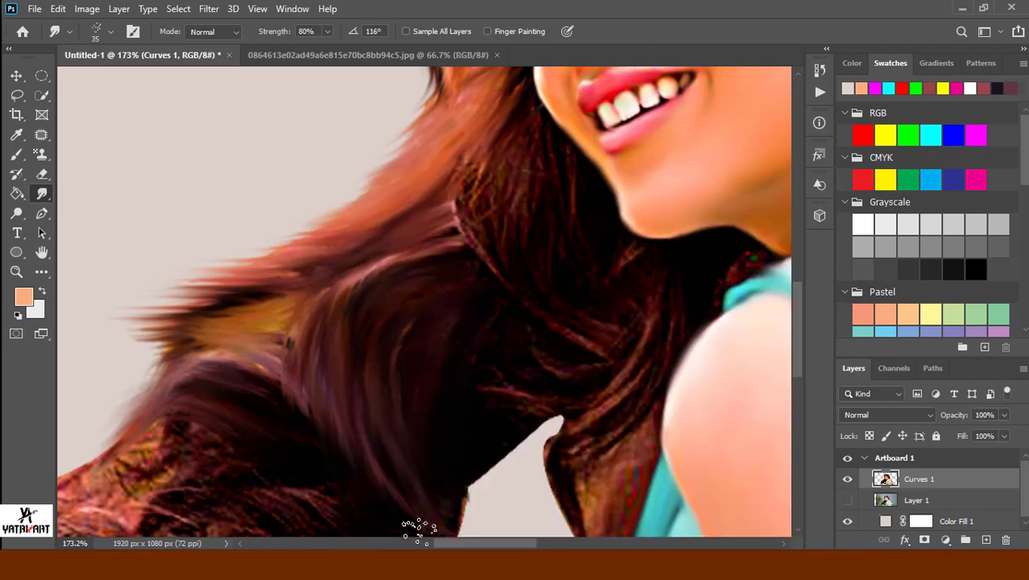
left_click_drag(524, 121, 471, 198)
left_click_drag(479, 137, 467, 273)
left_click_drag(515, 189, 511, 222)
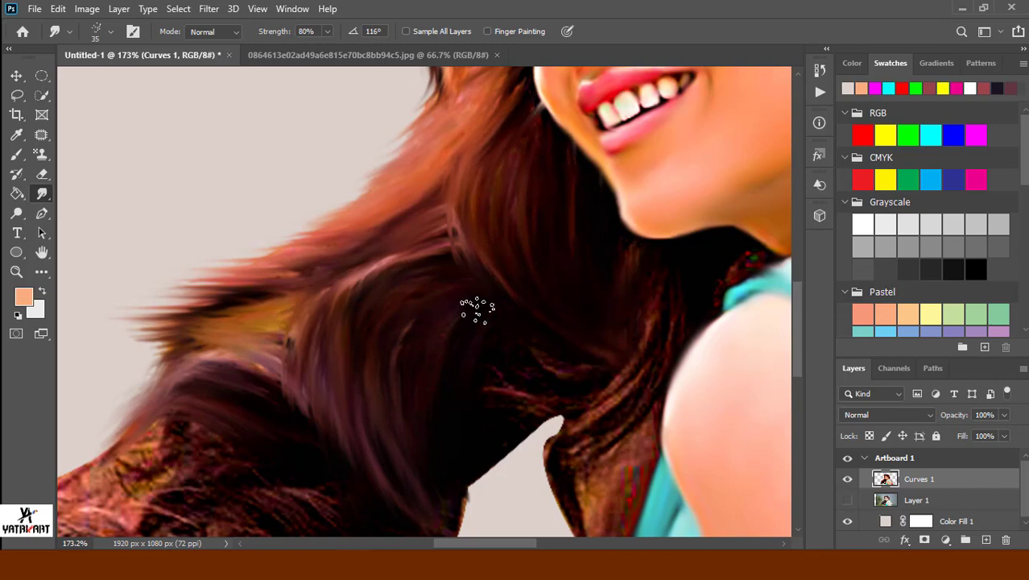
mouse_move(496, 381)
left_mouse_down()
mouse_move(478, 471)
mouse_move(513, 394)
left_mouse_up()
Smudge the hair along the neck at 98% strength, then undo the last strokes.
mouse_move(660, 345)
left_mouse_down()
mouse_move(593, 409)
mouse_move(568, 452)
left_mouse_up()
scroll(561, 390, "down", 3)
mouse_move(554, 328)
left_mouse_down()
mouse_move(542, 380)
mouse_move(593, 349)
mouse_move(624, 299)
mouse_move(551, 432)
mouse_move(593, 288)
left_mouse_up()
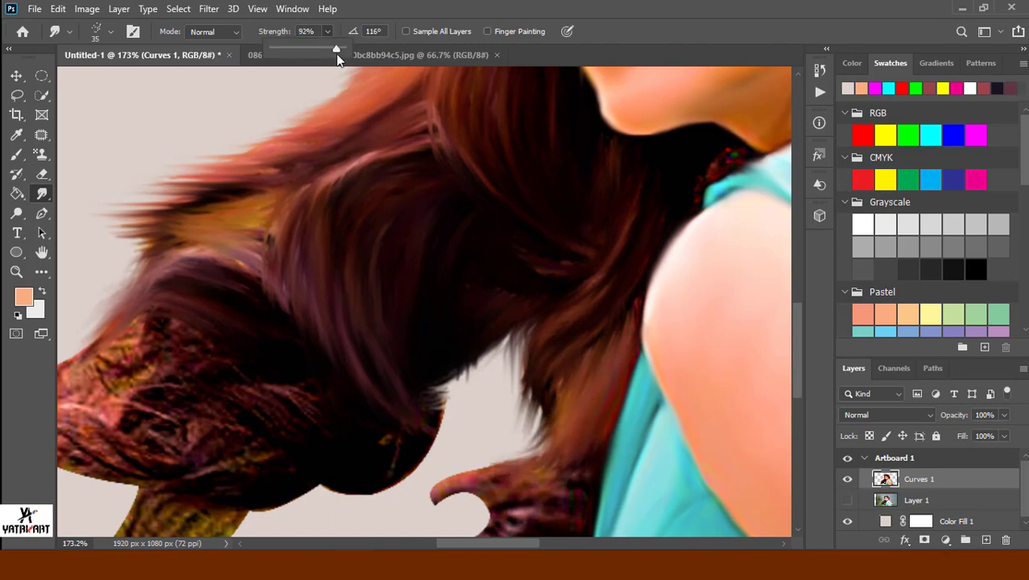
left_click_drag(336, 54, 341, 49)
mouse_move(546, 470)
left_mouse_down()
mouse_move(447, 450)
mouse_move(583, 409)
left_mouse_up()
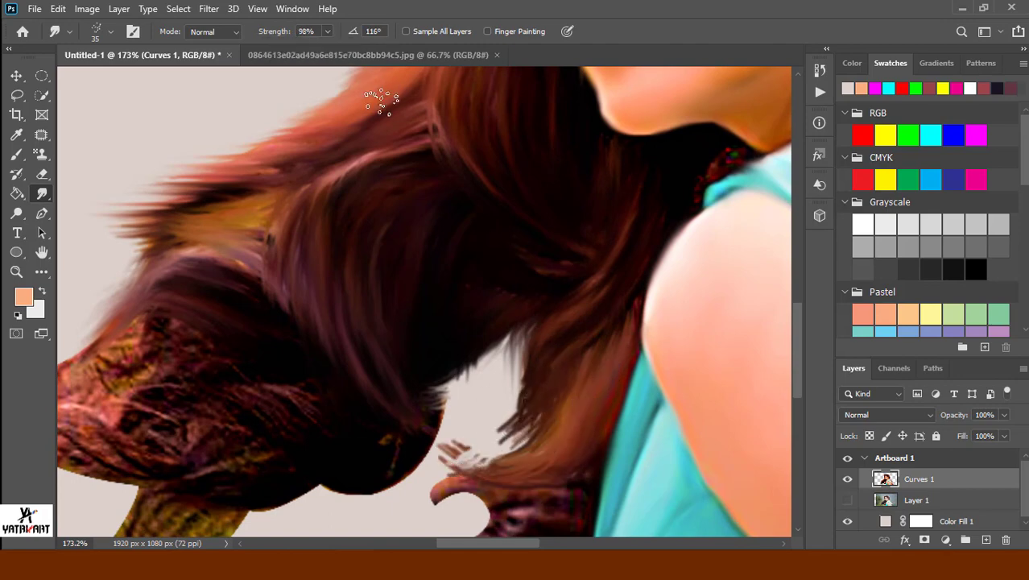
key("ctrl+z")
key("ctrl+z")
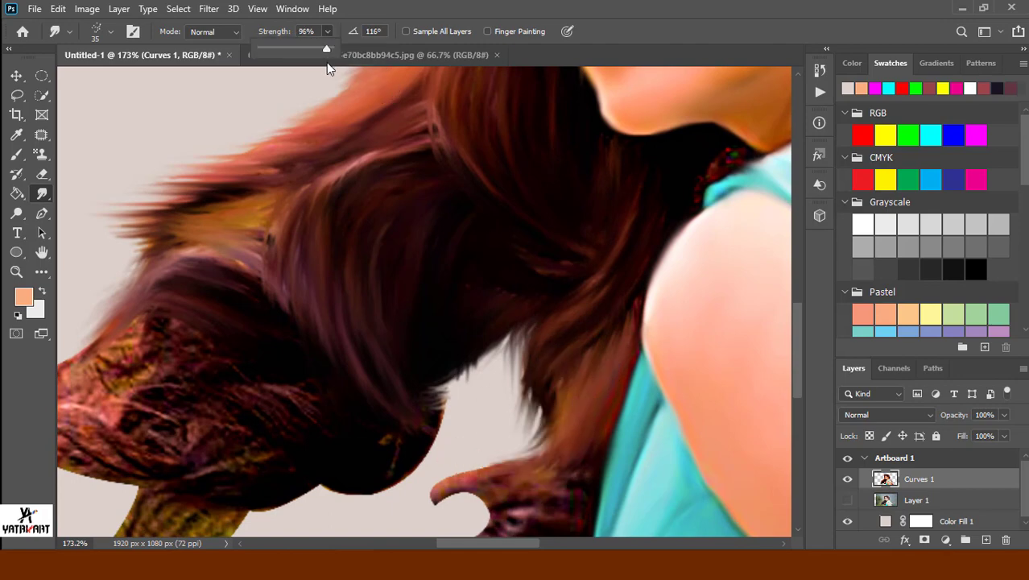
Redraw dark strands from the neck down-left and reshape the hair near the shoulder.
mouse_move(575, 324)
left_mouse_down()
mouse_move(549, 412)
mouse_move(414, 512)
left_mouse_up()
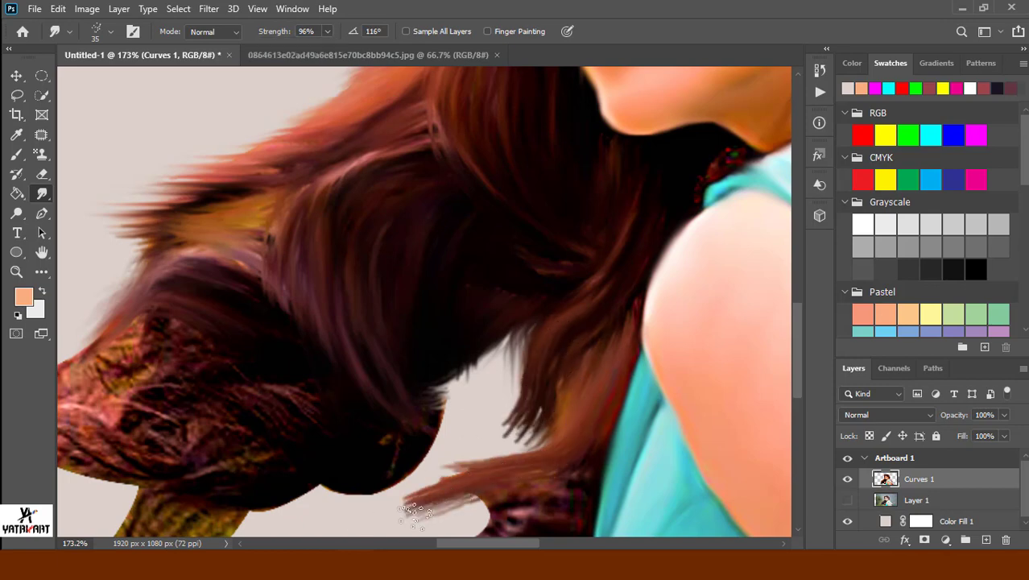
scroll(583, 230, "down", 3)
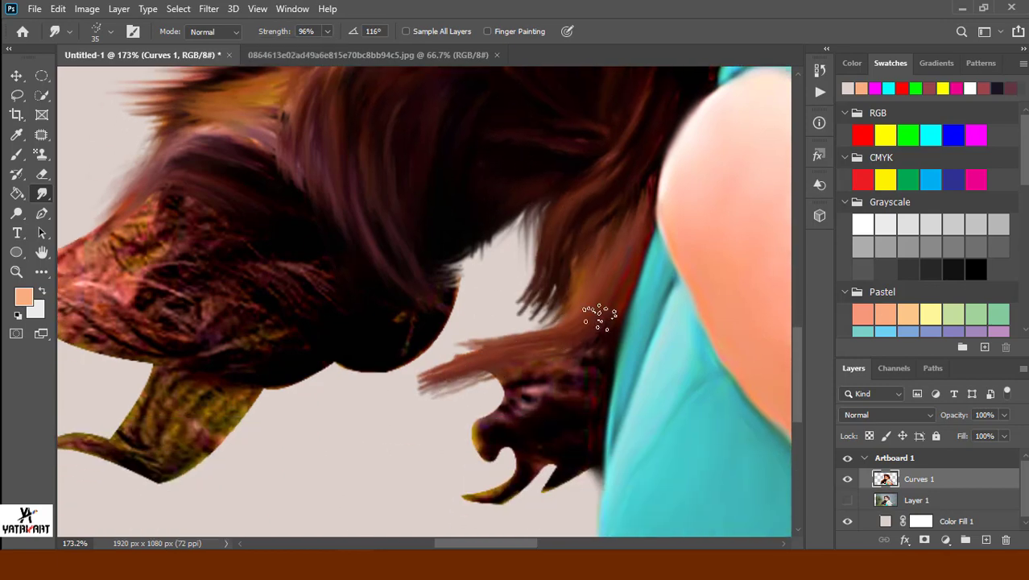
mouse_move(594, 391)
left_mouse_down()
mouse_move(482, 437)
mouse_move(506, 481)
left_mouse_up()
left_click_drag(580, 451, 505, 428)
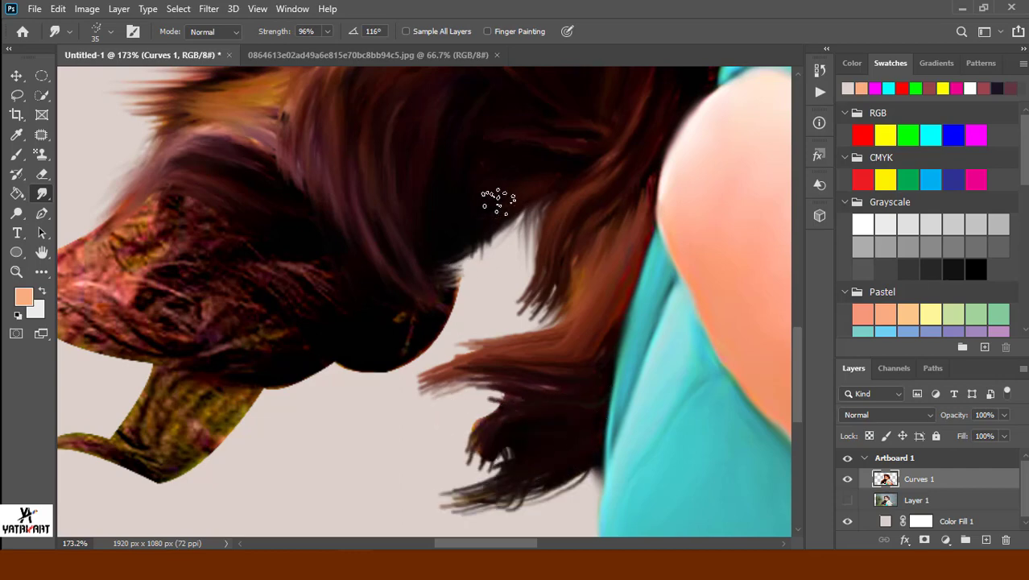
mouse_move(441, 281)
left_mouse_down()
mouse_move(402, 344)
mouse_move(193, 217)
mouse_move(119, 237)
mouse_move(119, 223)
mouse_move(145, 277)
mouse_move(299, 287)
mouse_move(176, 229)
left_mouse_up()
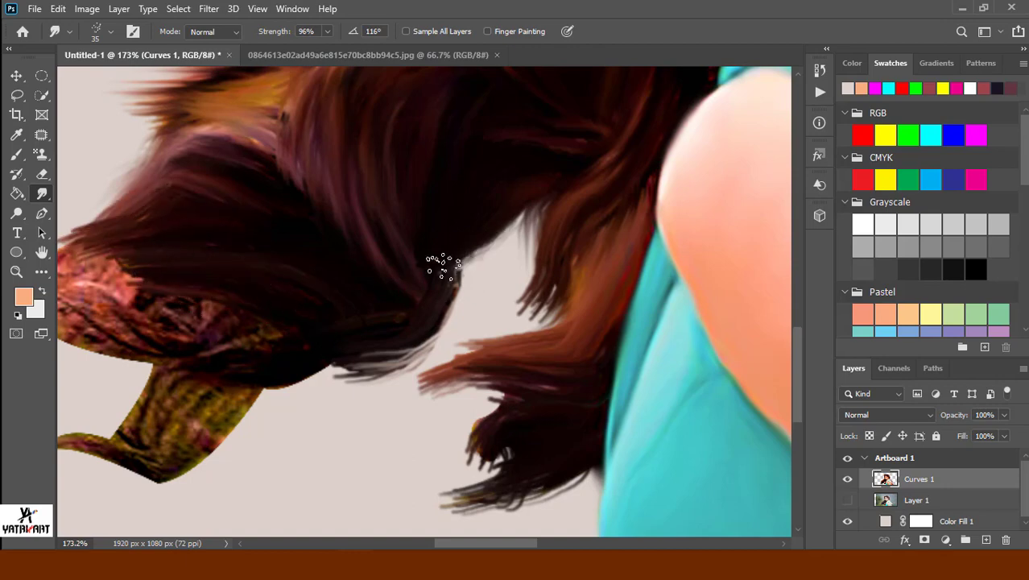
mouse_move(443, 266)
left_mouse_down()
mouse_move(471, 315)
mouse_move(417, 306)
mouse_move(290, 230)
mouse_move(260, 274)
mouse_move(239, 275)
mouse_move(278, 303)
mouse_move(299, 304)
mouse_move(321, 411)
mouse_move(379, 414)
mouse_move(435, 386)
mouse_move(420, 404)
mouse_move(254, 439)
left_mouse_up()
scroll(237, 269, "left", 3)
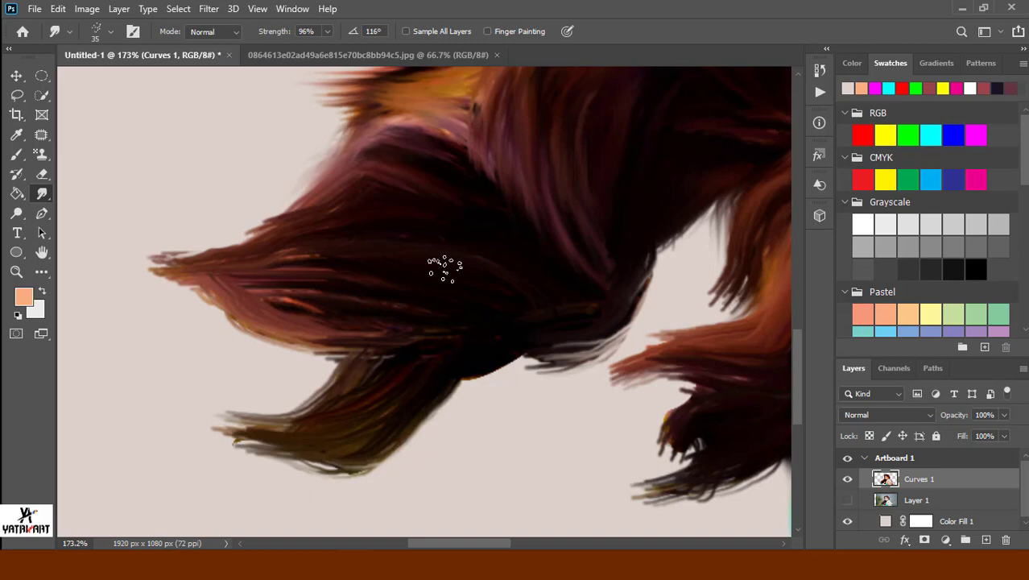
Lower Smudge strength to 70% and reshape the lower hair feathers and tips.
left_click_drag(322, 51, 310, 50)
left_click_drag(294, 423, 201, 423)
left_click_drag(354, 471, 242, 447)
left_click_drag(362, 387, 314, 347)
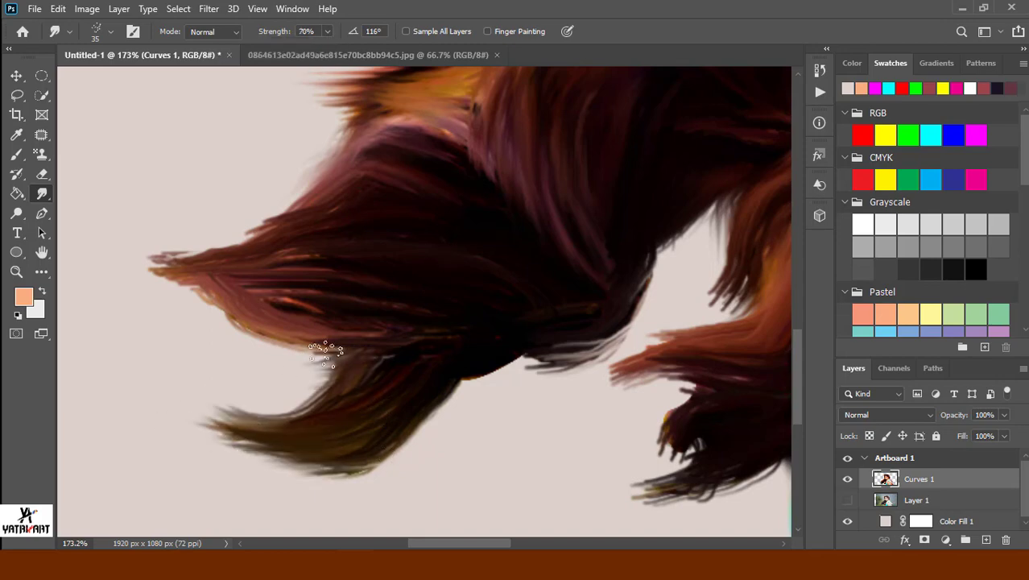
mouse_move(242, 278)
left_mouse_down()
mouse_move(206, 262)
mouse_move(383, 148)
mouse_move(363, 306)
left_mouse_up()
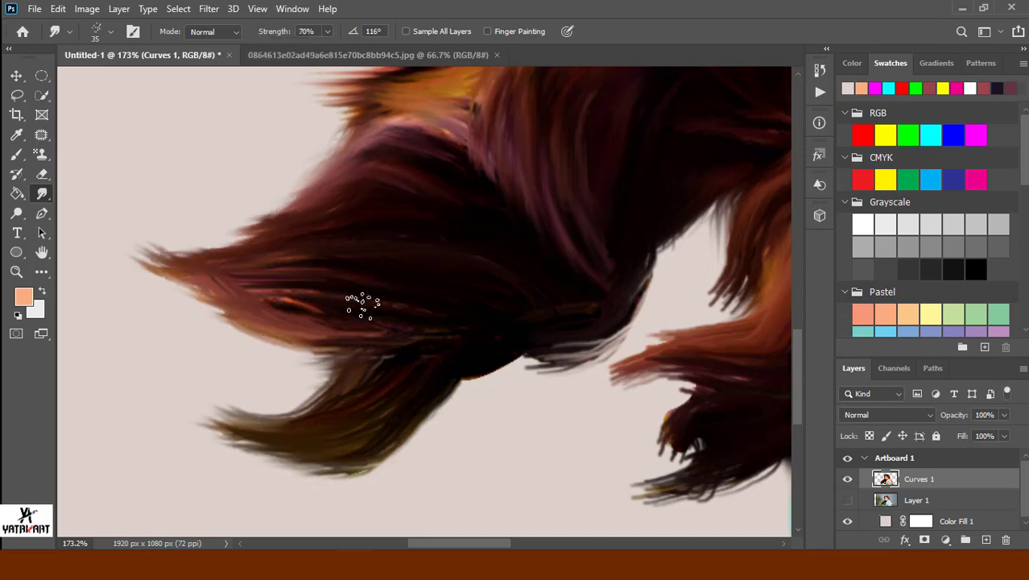
Smooth the central hair mass's lower edge and pull the lower tuft into longer, darker strands.
mouse_move(418, 423)
left_mouse_down()
mouse_move(628, 322)
mouse_move(584, 330)
left_mouse_up()
left_click_drag(727, 378, 514, 378)
mouse_move(483, 314)
left_mouse_down()
mouse_move(544, 288)
mouse_move(435, 354)
left_mouse_up()
mouse_move(371, 391)
left_mouse_down()
mouse_move(515, 402)
mouse_move(340, 493)
left_mouse_up()
left_click_drag(564, 471, 405, 493)
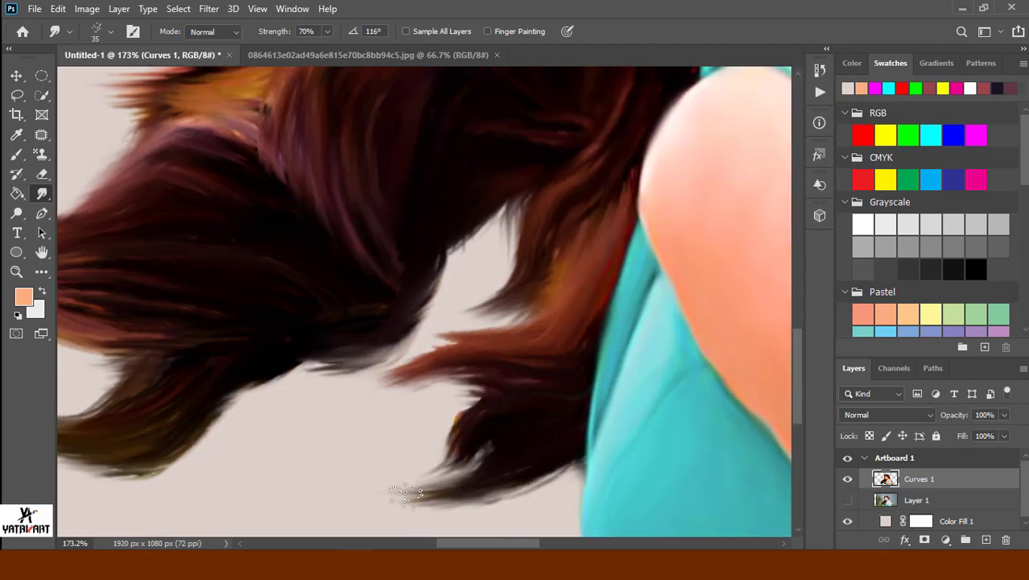
mouse_move(600, 296)
left_mouse_down()
mouse_move(380, 370)
mouse_move(524, 409)
left_mouse_up()
Pull the left side hair strands down-left beside the mouth.
mouse_move(370, 378)
left_mouse_down()
mouse_move(291, 352)
mouse_move(202, 425)
left_mouse_up()
left_click_drag(253, 451, 136, 499)
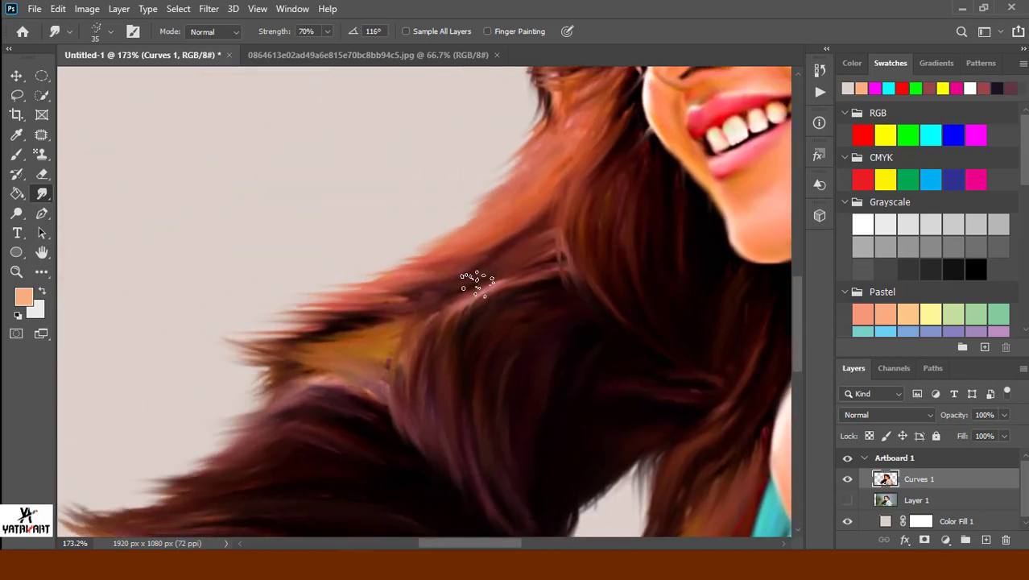
left_click_drag(667, 375, 474, 330)
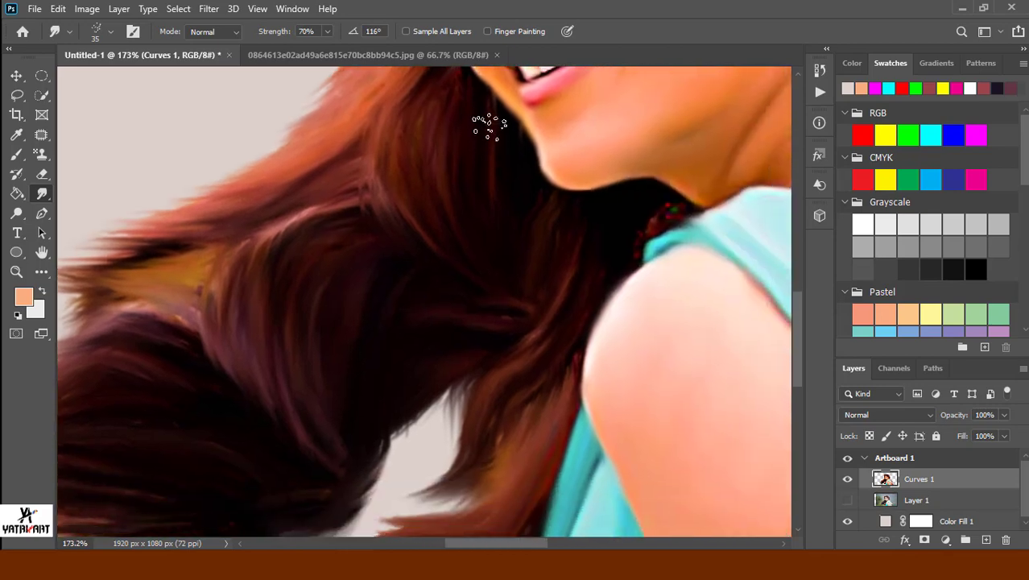
left_click_drag(520, 432, 537, 339)
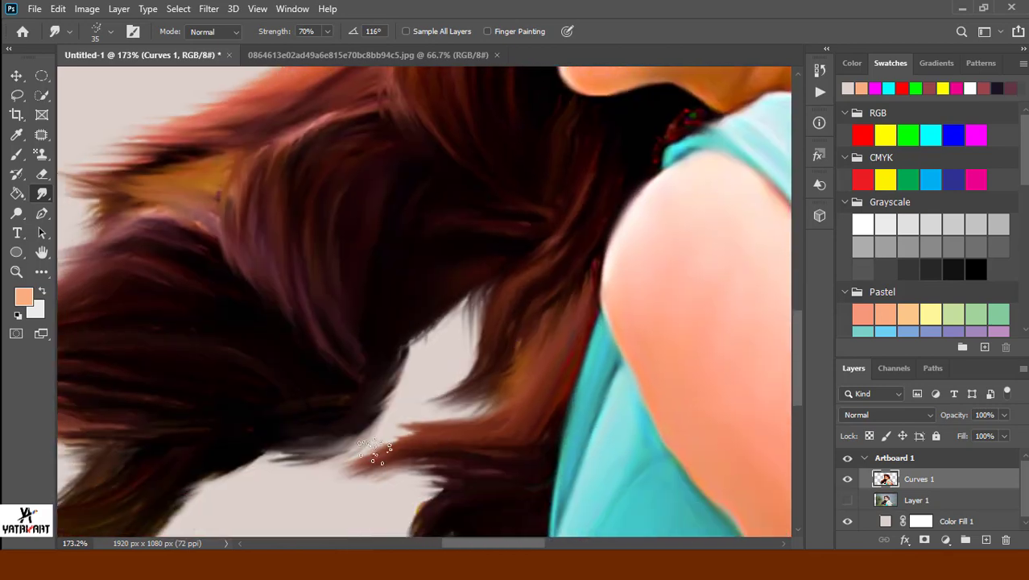
Pull the strands beside the eye and face out into wisps.
scroll(605, 381, "up", 5)
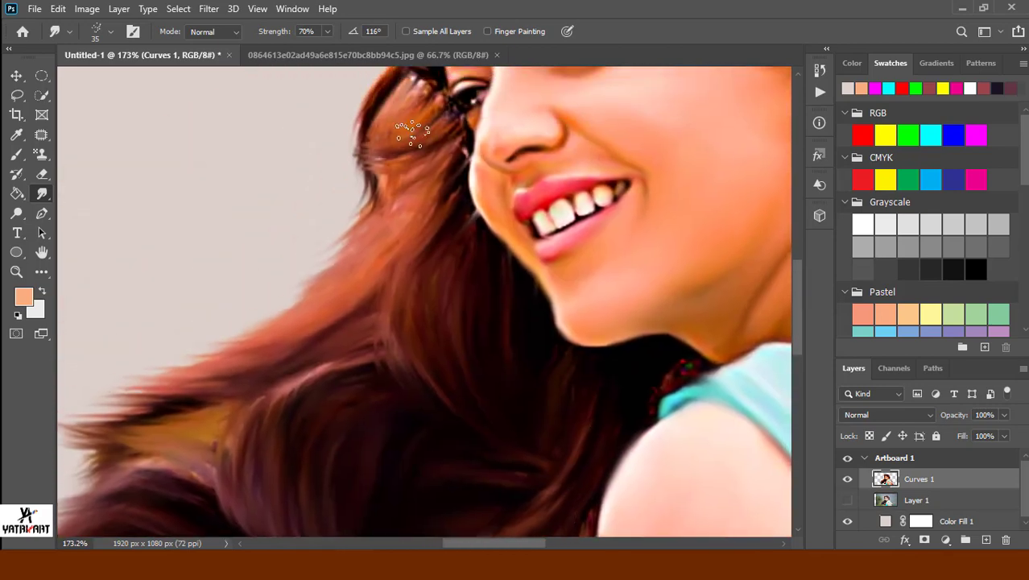
left_click_drag(412, 133, 299, 241)
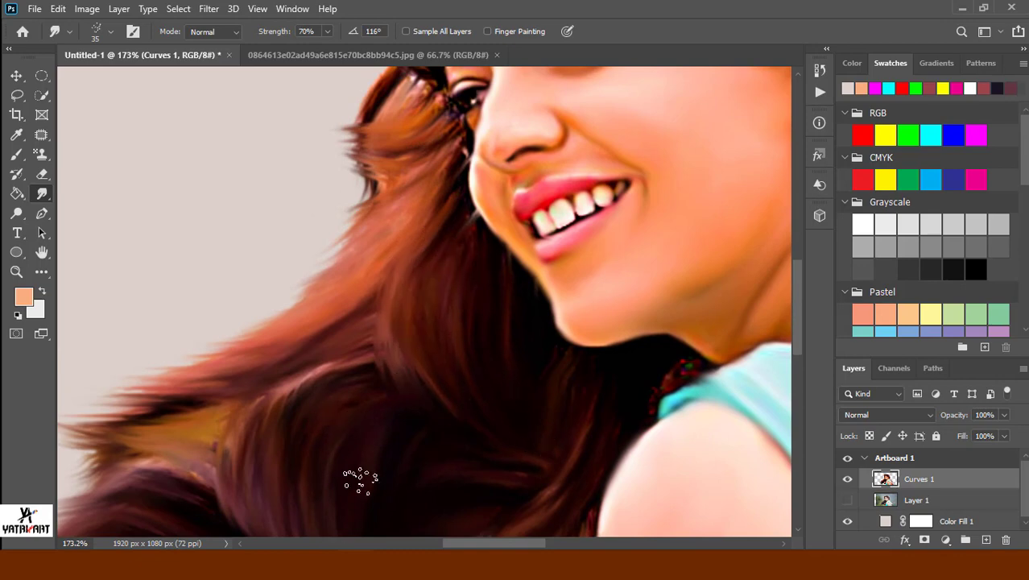
scroll(360, 481, "up", 5)
left_click_drag(605, 194, 672, 123)
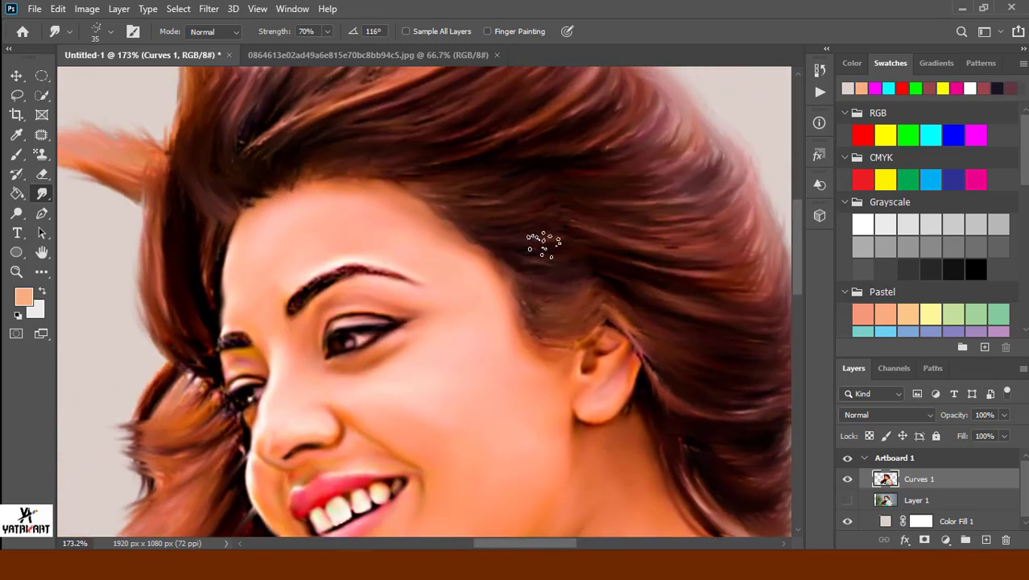
Smudge the top-of-head hair, the strands behind the ear and the lower strands into the background.
scroll(544, 241, "up", 5)
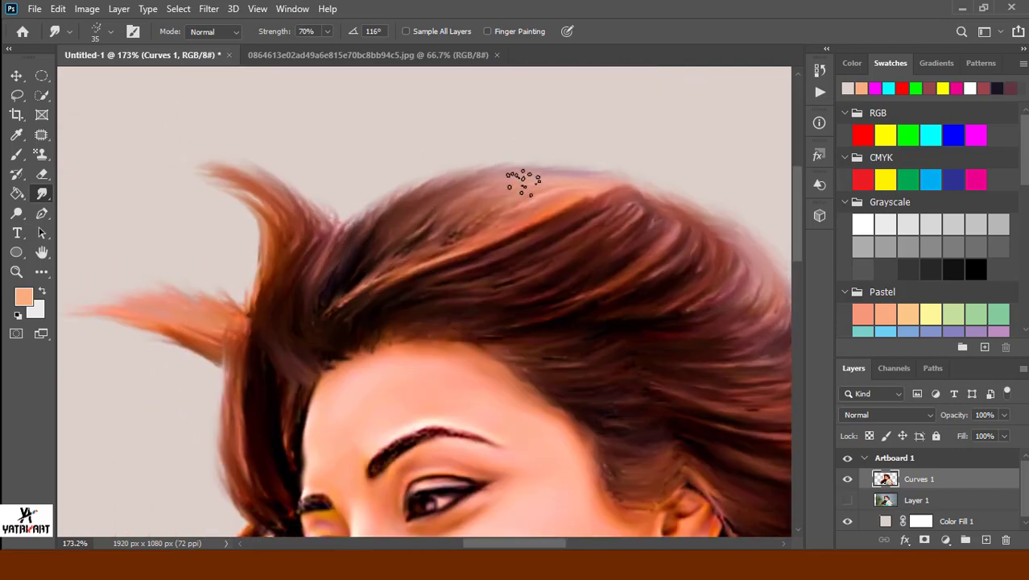
left_click_drag(523, 182, 382, 236)
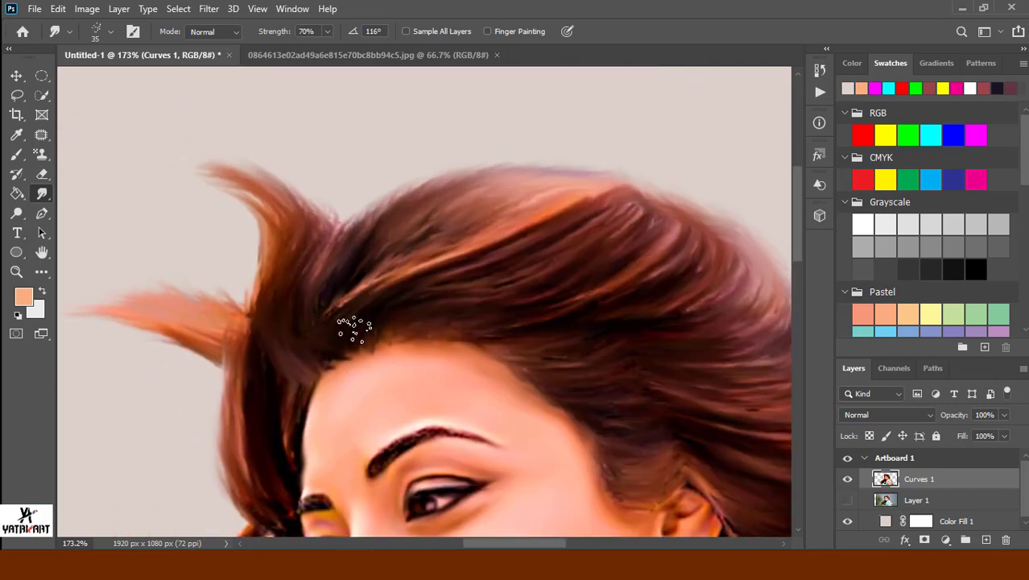
left_click_drag(662, 383, 350, 157)
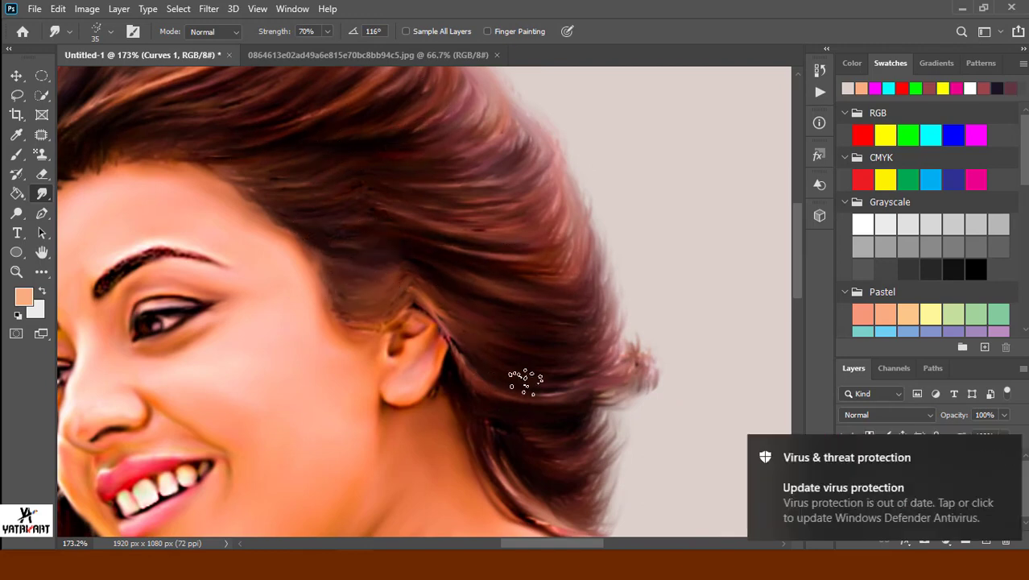
left_click_drag(601, 367, 652, 354)
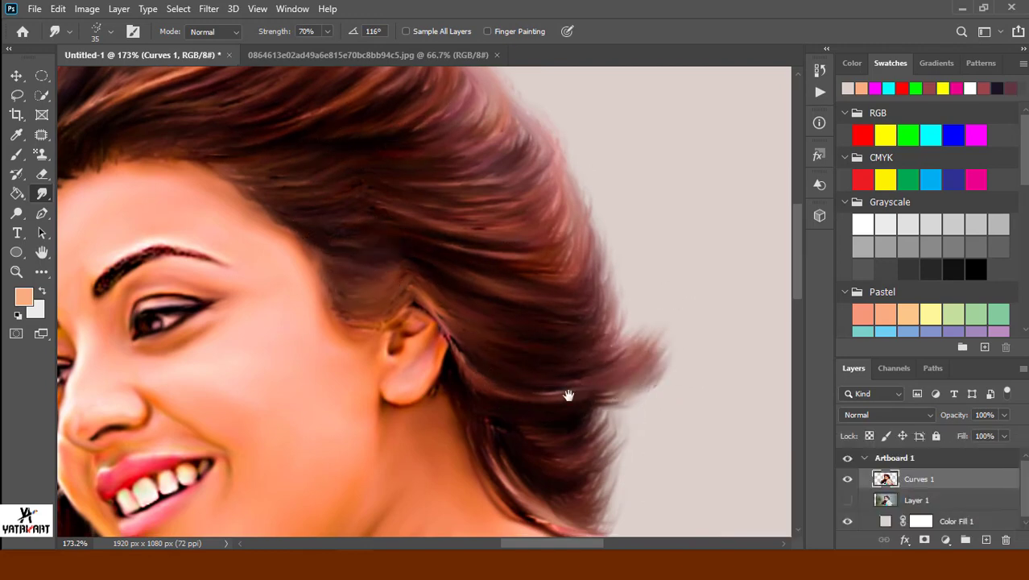
scroll(539, 382, "down", 2)
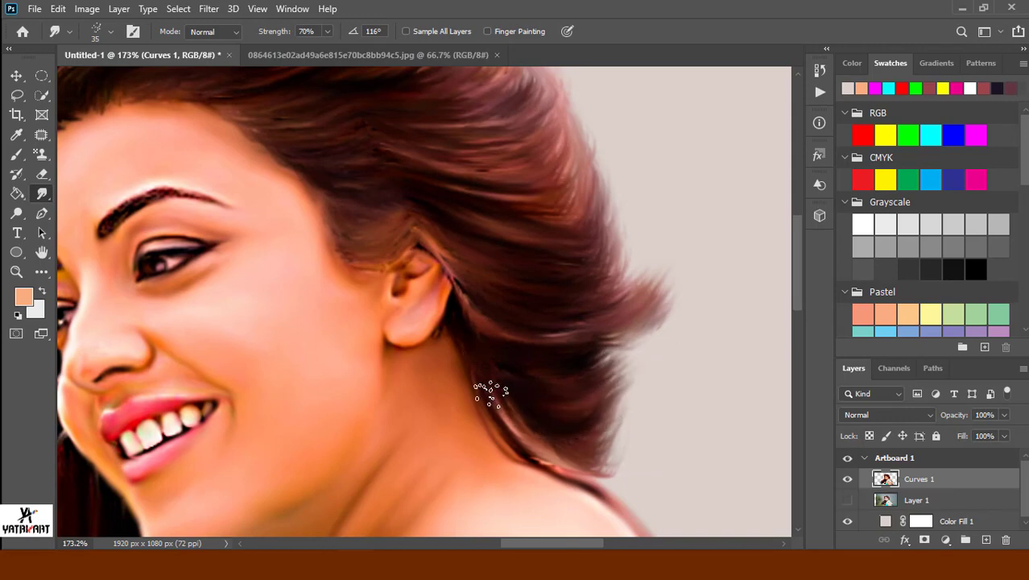
left_click_drag(482, 390, 642, 444)
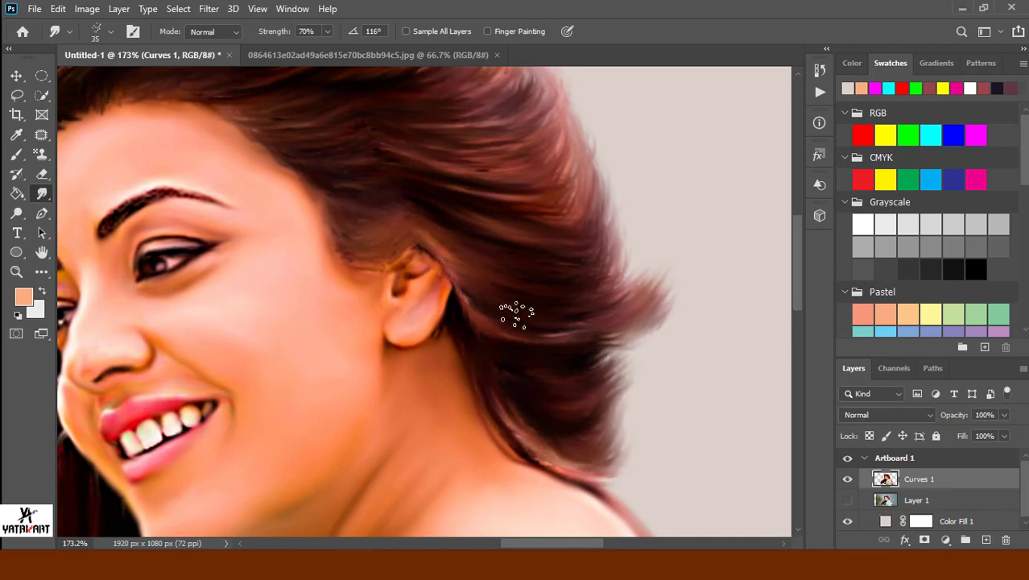
scroll(516, 316, "down", 5)
scroll(483, 242, "down", 1)
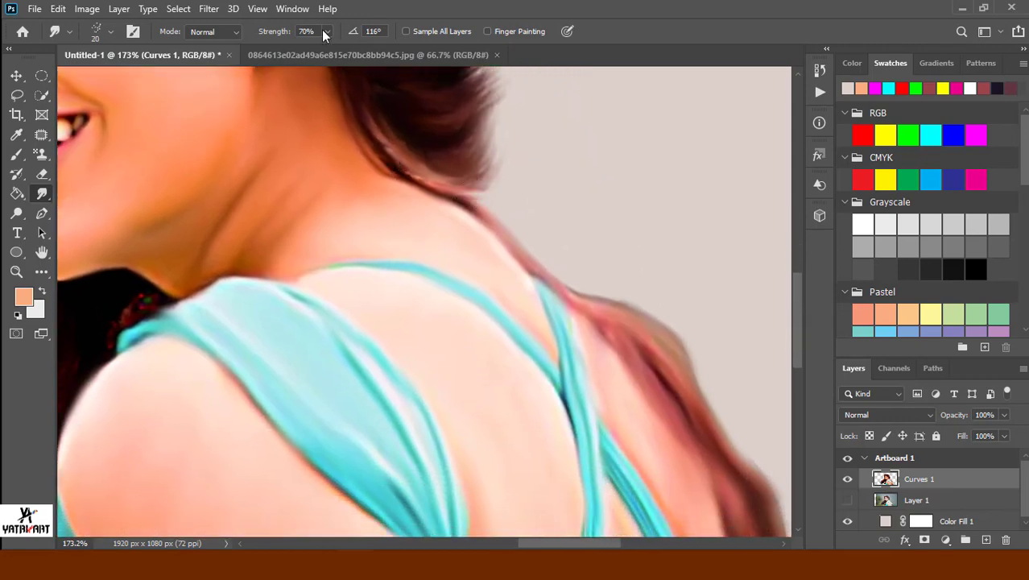
Raise Smudge strength to 93% and pull the hair edge beside the back outward.
left_click_drag(342, 52, 344, 50)
left_click_drag(471, 206, 556, 256)
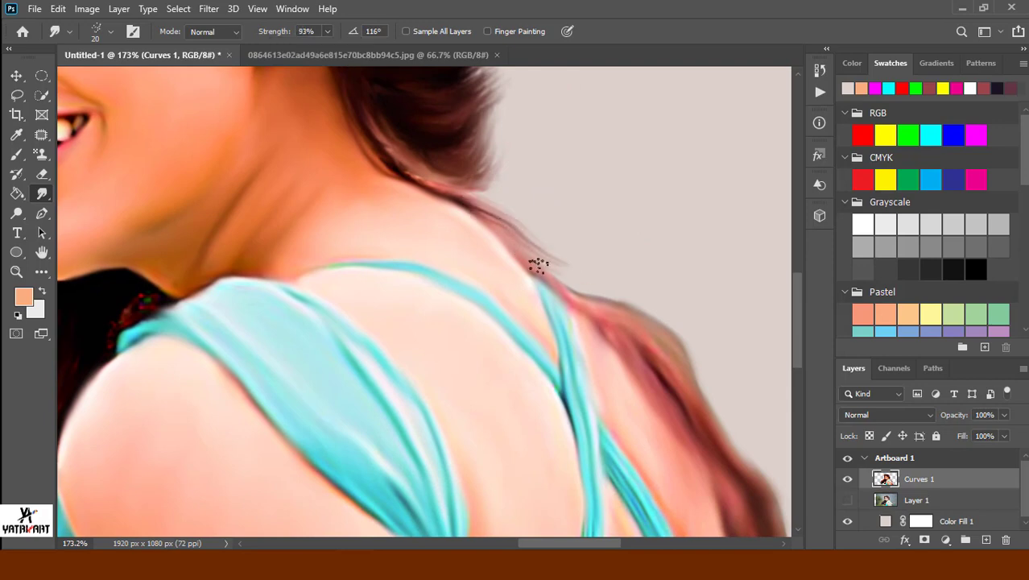
mouse_move(644, 316)
left_mouse_down()
mouse_move(696, 352)
mouse_move(686, 340)
left_mouse_up()
scroll(536, 324, "down", 5)
scroll(557, 338, "right", 3)
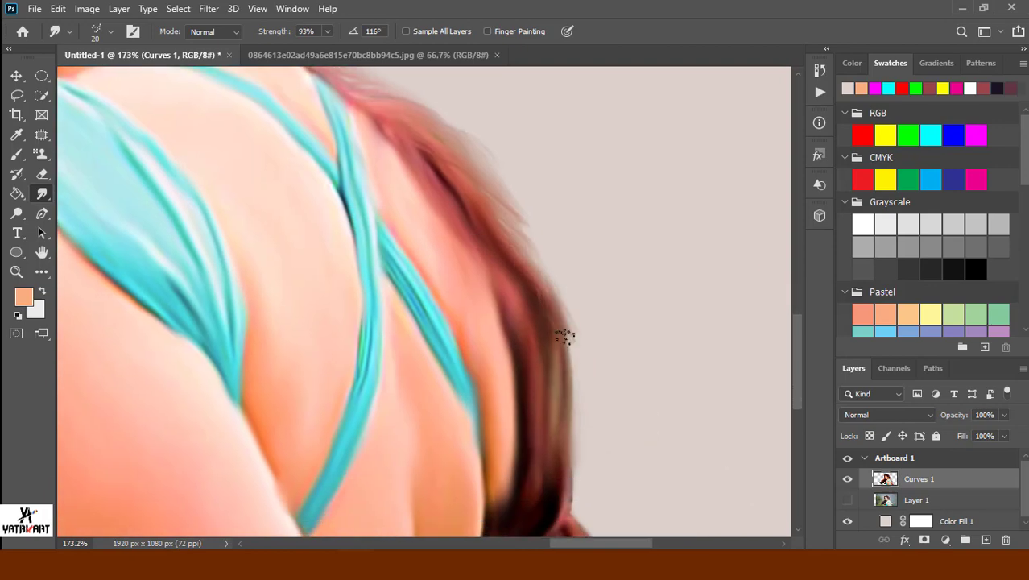
mouse_move(558, 338)
left_mouse_down()
mouse_move(563, 379)
mouse_move(545, 398)
mouse_move(535, 251)
left_mouse_up()
Blend the hair edge over the skin and cloth and pull soft wisps along the back.
scroll(531, 326, "down", 2)
scroll(547, 401, "down", 2)
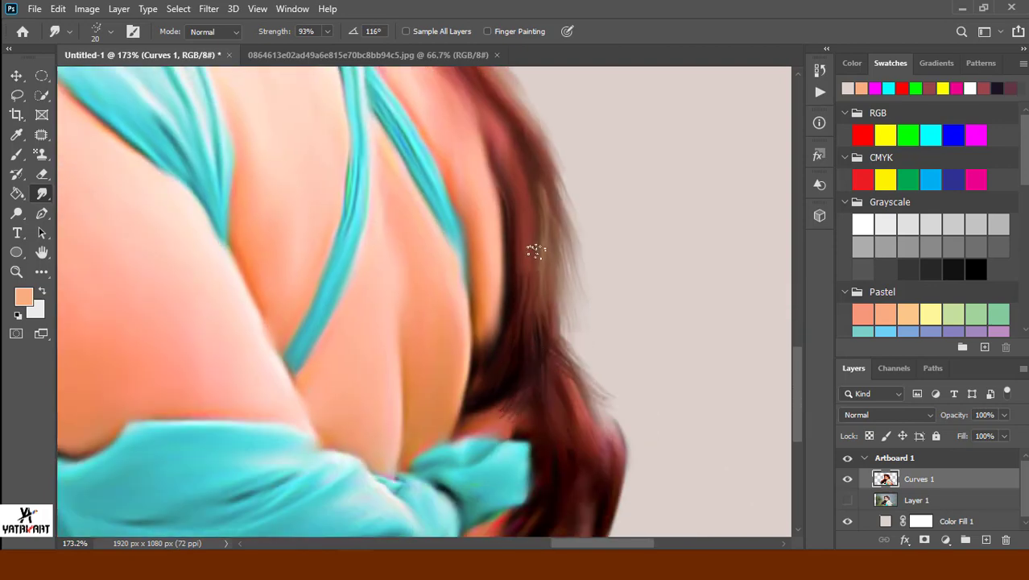
mouse_move(475, 422)
left_mouse_down()
mouse_move(524, 396)
mouse_move(541, 428)
left_mouse_up()
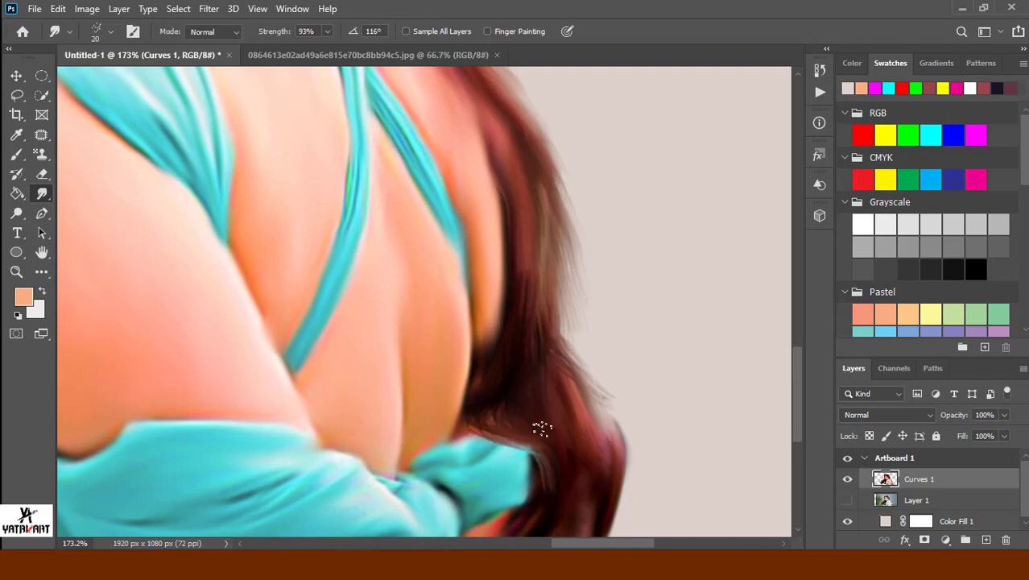
mouse_move(544, 389)
left_mouse_down()
mouse_move(592, 429)
mouse_move(590, 475)
left_mouse_up()
scroll(604, 443, "down", 2)
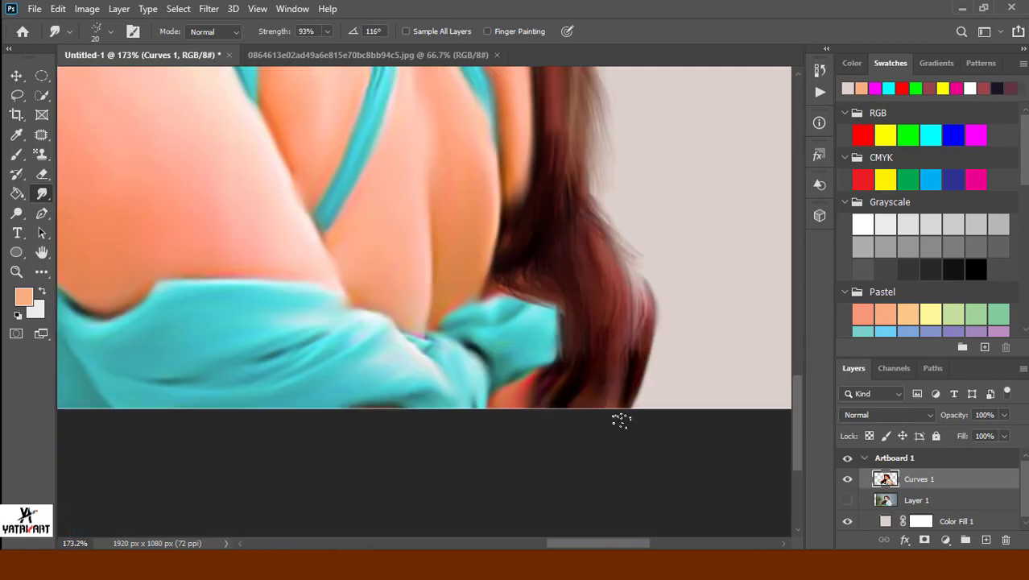
mouse_move(620, 415)
left_mouse_down()
mouse_move(644, 360)
mouse_move(551, 431)
left_mouse_up()
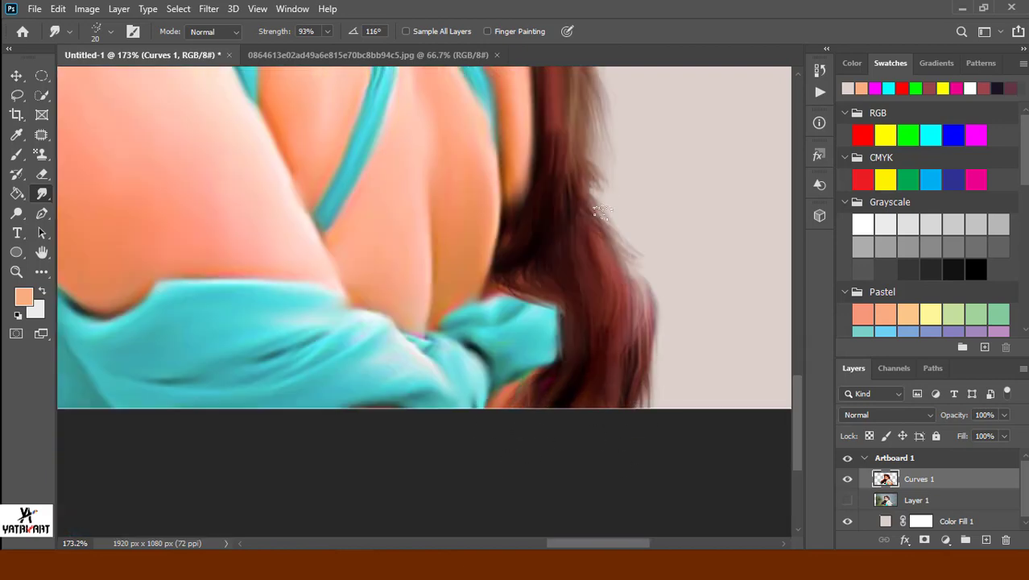
left_click_drag(602, 211, 594, 120)
mouse_move(596, 185)
left_mouse_down()
mouse_move(650, 285)
mouse_move(648, 395)
left_mouse_up()
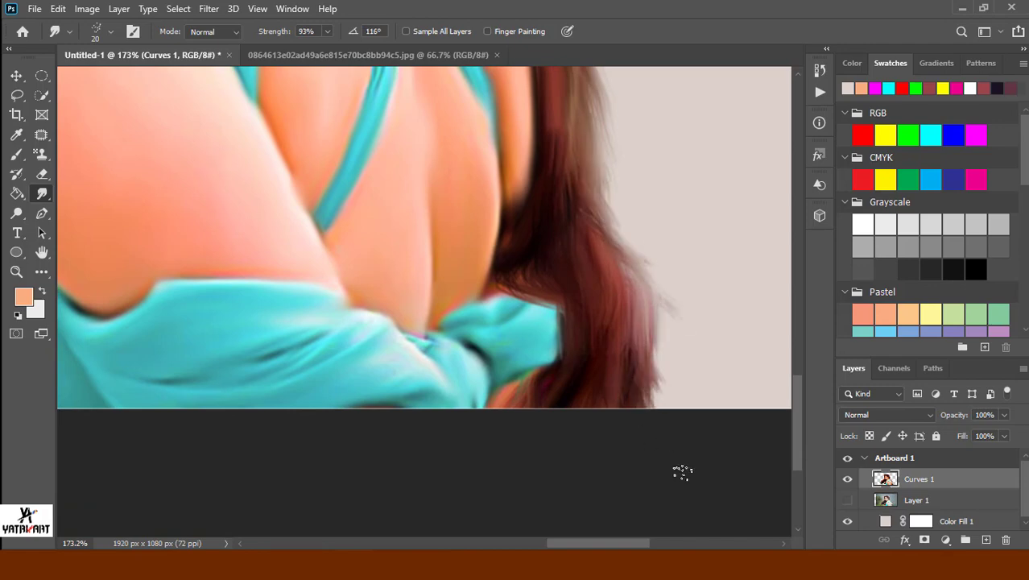
Pull soft wisps outward along the upper-right hair outline.
left_click_drag(551, 333, 486, 294)
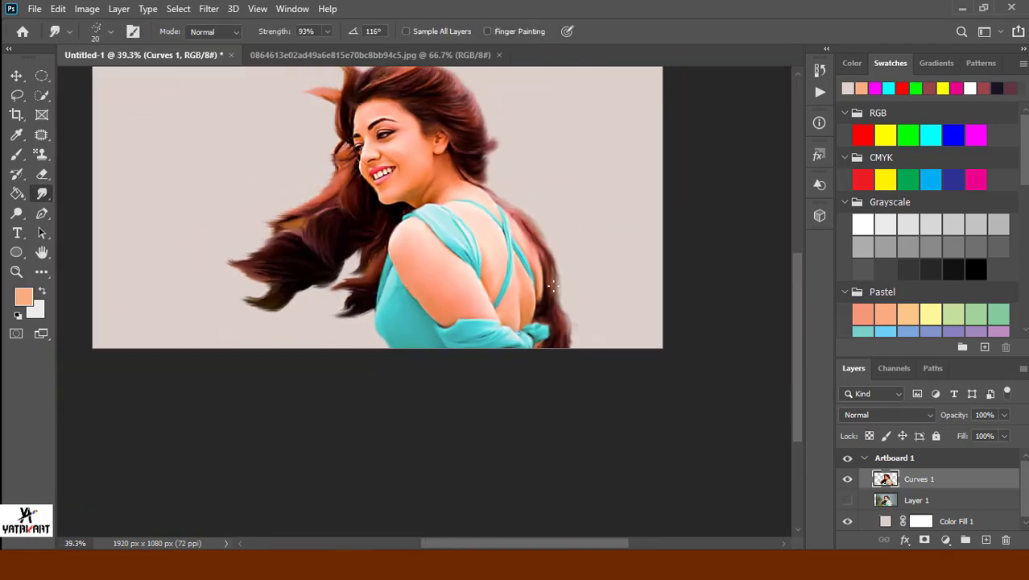
left_click_drag(553, 285, 652, 368)
left_click_drag(577, 354, 592, 277)
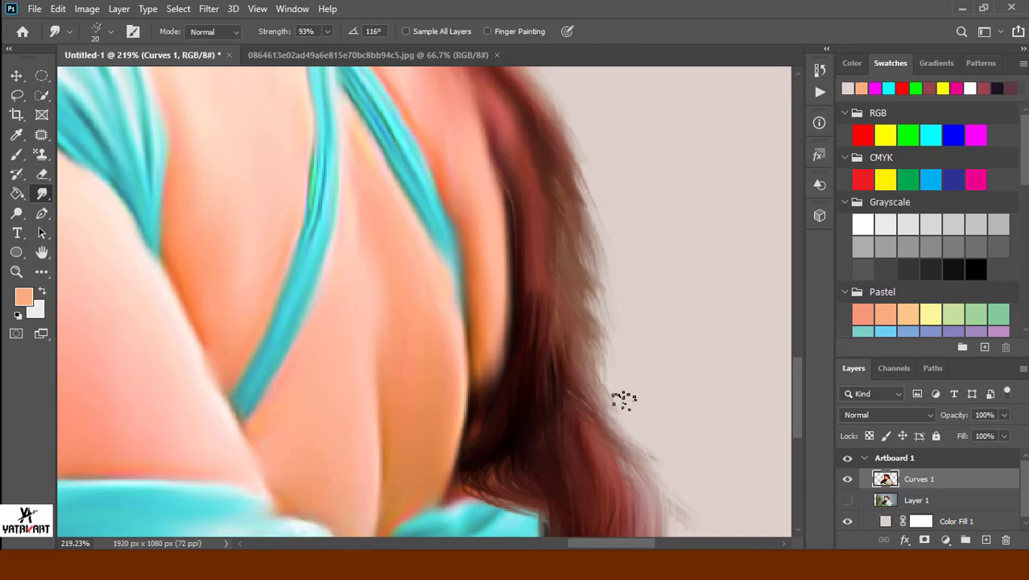
left_click_drag(564, 145, 588, 183)
scroll(588, 183, "up", 3)
mouse_move(596, 296)
left_mouse_down()
mouse_move(528, 183)
mouse_move(475, 138)
left_mouse_up()
mouse_move(495, 181)
left_mouse_down()
mouse_move(567, 328)
mouse_move(574, 395)
mouse_move(609, 409)
left_mouse_up()
Smudge the hair edge behind the neck outward.
scroll(634, 390, "up", 3)
scroll(612, 354, "up", 2)
scroll(591, 320, "up", 3)
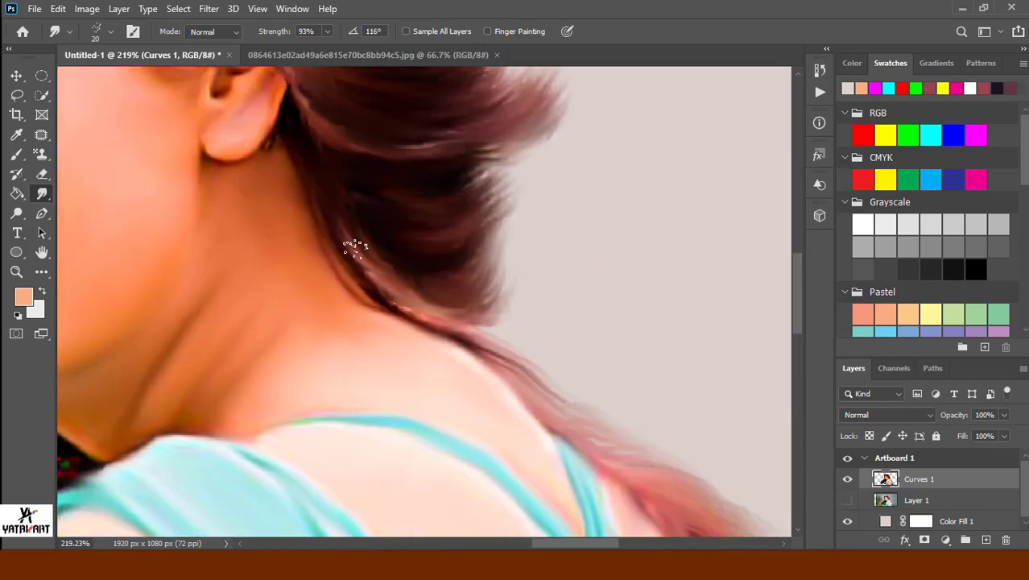
mouse_move(351, 242)
left_mouse_down()
mouse_move(404, 252)
mouse_move(386, 291)
mouse_move(432, 319)
mouse_move(455, 307)
mouse_move(353, 259)
mouse_move(361, 239)
mouse_move(415, 264)
mouse_move(339, 173)
left_mouse_up()
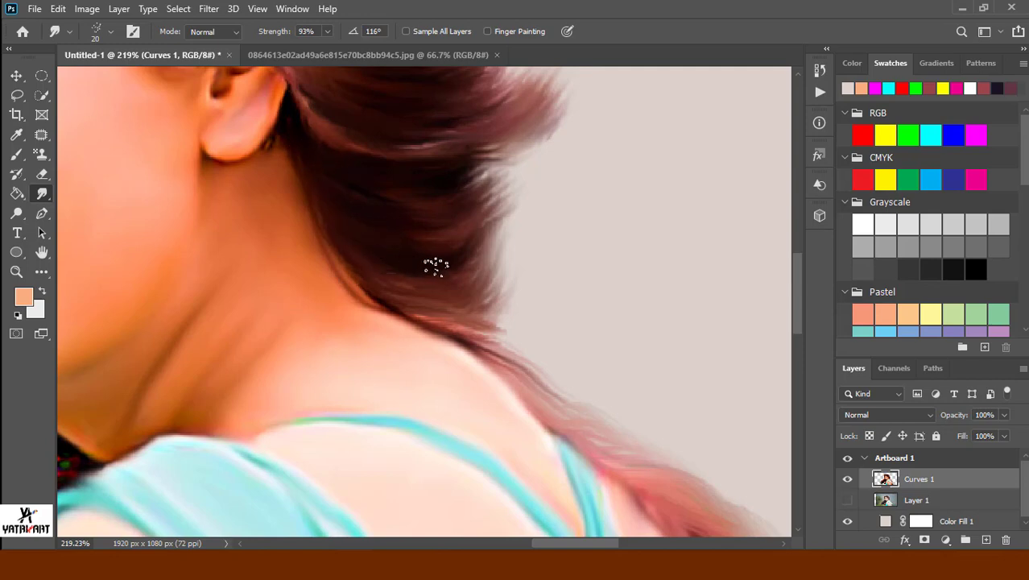
mouse_move(437, 267)
left_mouse_down()
mouse_move(535, 103)
mouse_move(526, 154)
mouse_move(395, 143)
mouse_move(416, 285)
left_mouse_up()
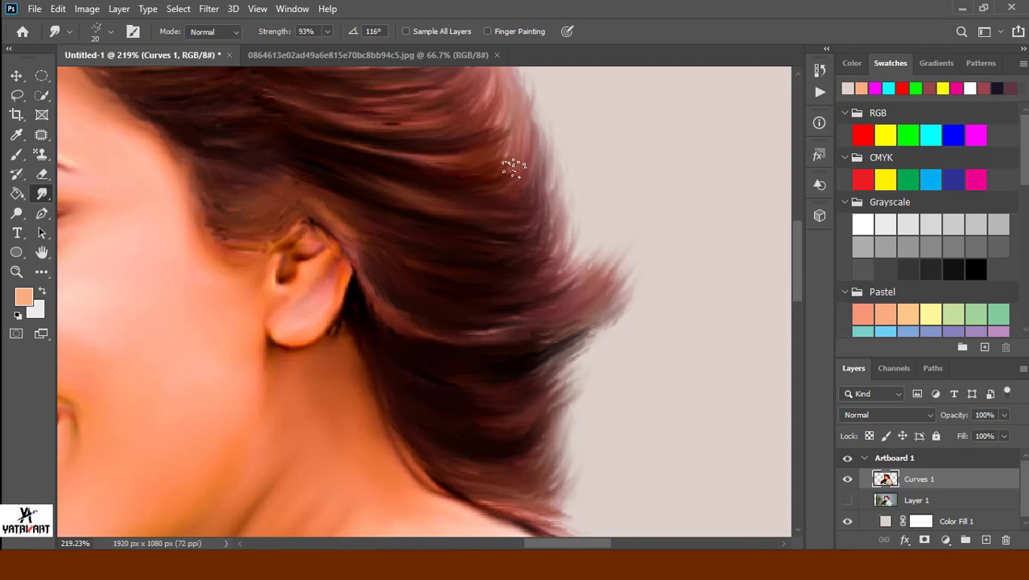
Soften the hair edge across the crown, upper-left edge and forehead hairline.
mouse_move(338, 226)
left_mouse_down()
mouse_move(489, 401)
mouse_move(556, 406)
left_mouse_up()
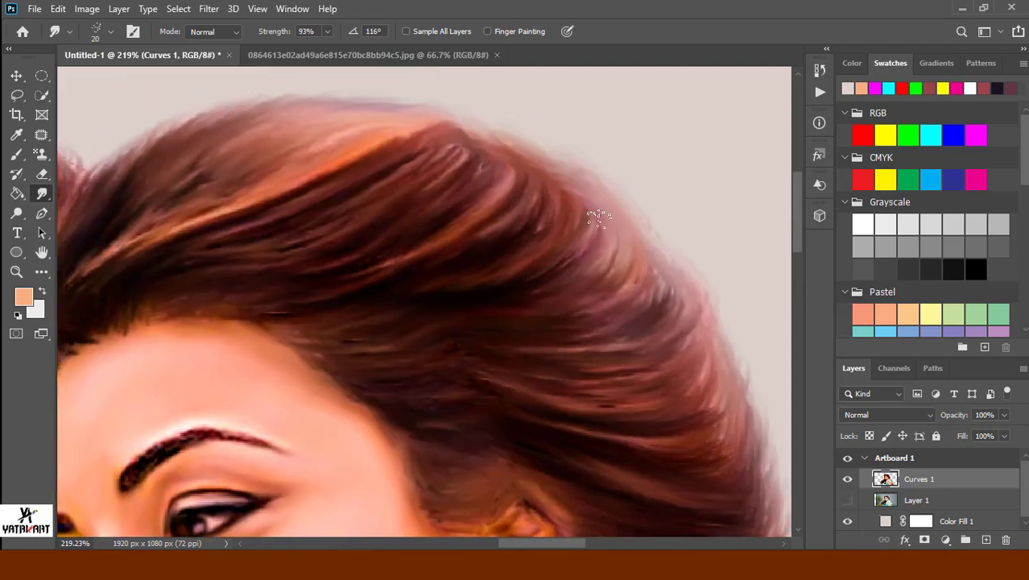
mouse_move(597, 218)
left_mouse_down()
mouse_move(581, 173)
mouse_move(207, 318)
mouse_move(339, 259)
left_mouse_up()
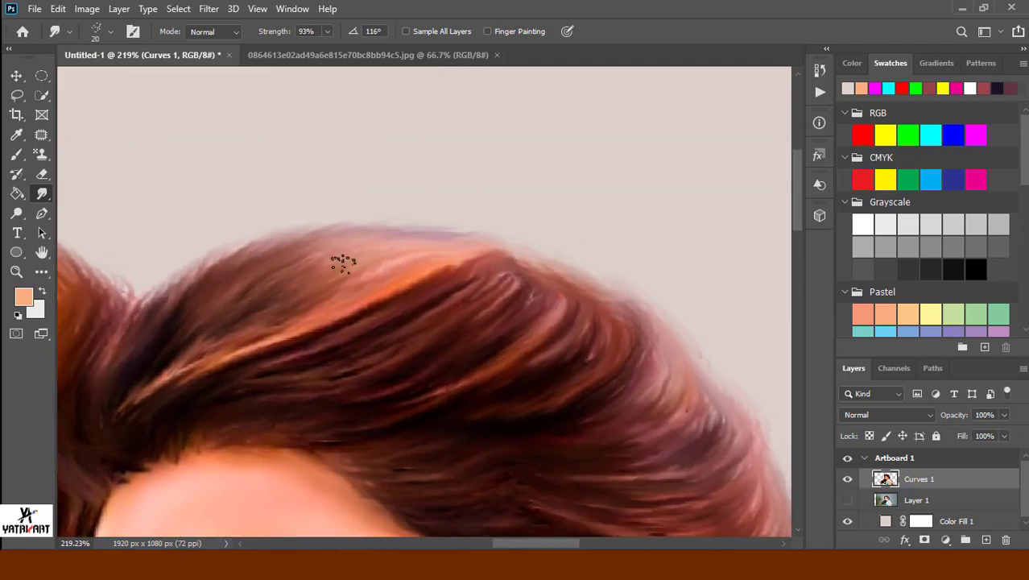
mouse_move(173, 326)
left_mouse_down()
mouse_move(137, 367)
mouse_move(433, 252)
left_mouse_up()
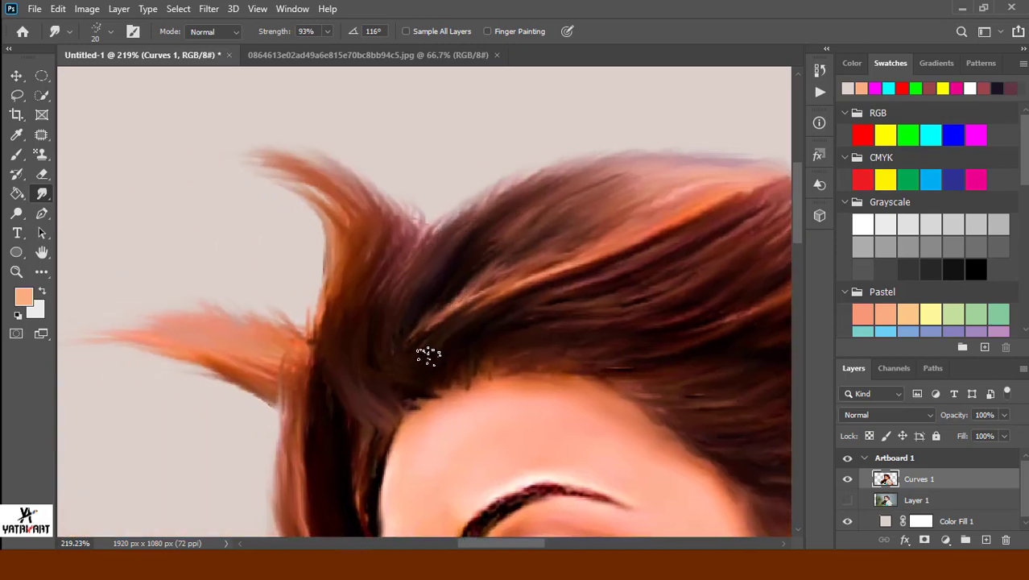
scroll(388, 390, "down", 3)
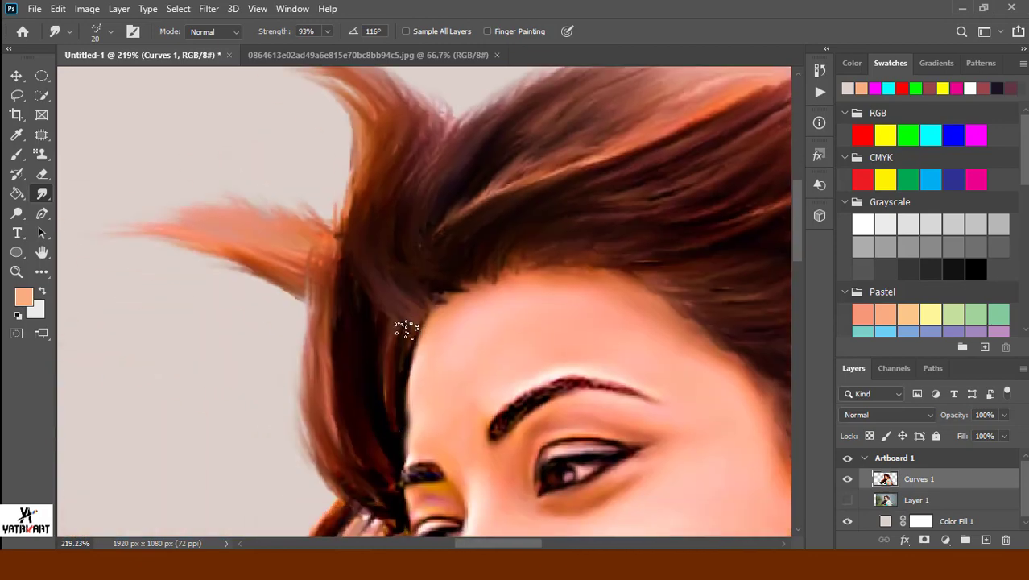
left_click_drag(396, 305, 367, 178)
mouse_move(403, 351)
left_mouse_down()
mouse_move(383, 406)
mouse_move(367, 325)
left_mouse_up()
Stretch the hair left of the eye further out and down toward the cheek.
scroll(403, 436, "down", 5)
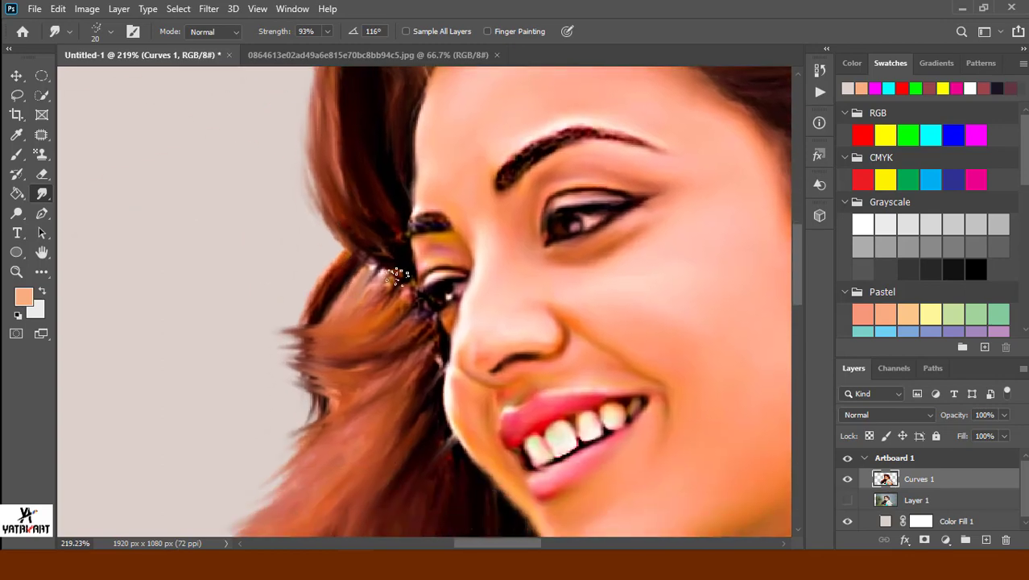
mouse_move(390, 271)
left_mouse_down()
mouse_move(367, 195)
mouse_move(319, 188)
left_mouse_up()
left_click_drag(338, 266, 294, 322)
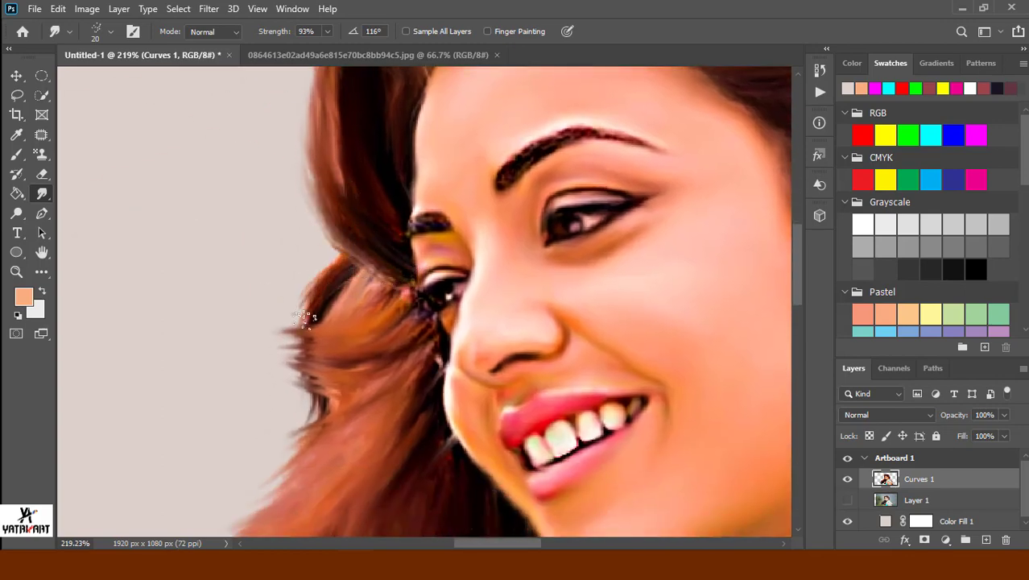
left_click_drag(386, 299, 273, 330)
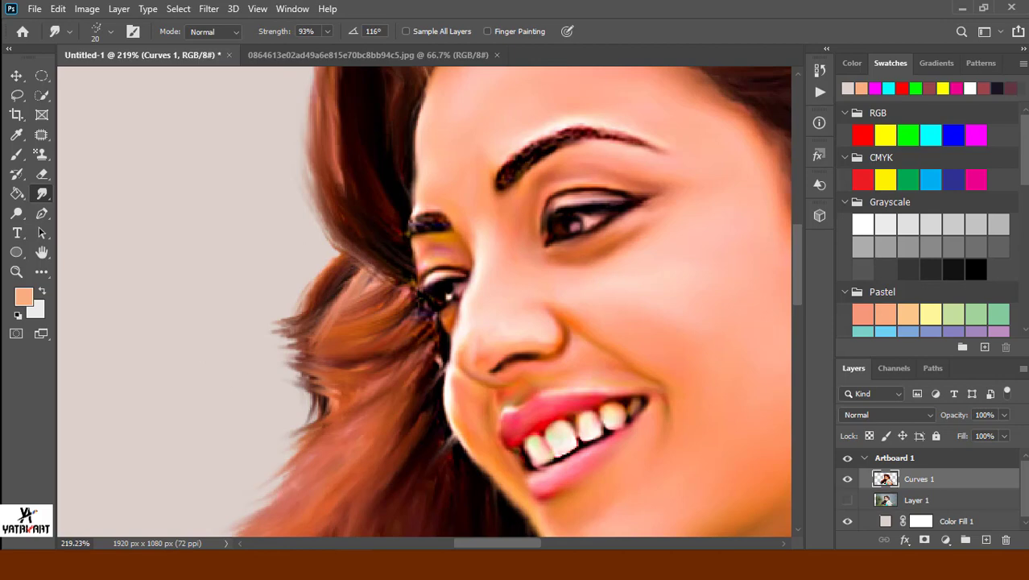
mouse_move(426, 309)
left_mouse_down()
mouse_move(346, 318)
mouse_move(432, 356)
mouse_move(427, 344)
mouse_move(399, 385)
mouse_move(368, 509)
left_mouse_up()
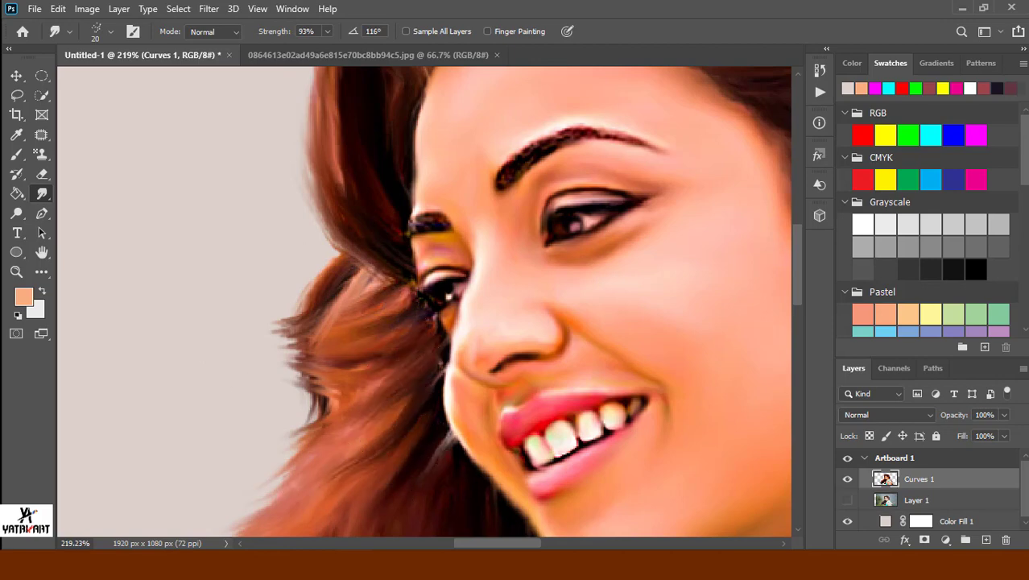
Pan down to the mouth, neck and lower hair, then bring up the brush size and shape choices.
mouse_move(449, 500)
left_mouse_down()
mouse_move(409, 420)
mouse_move(427, 399)
left_mouse_up()
left_click_drag(494, 515, 414, 442)
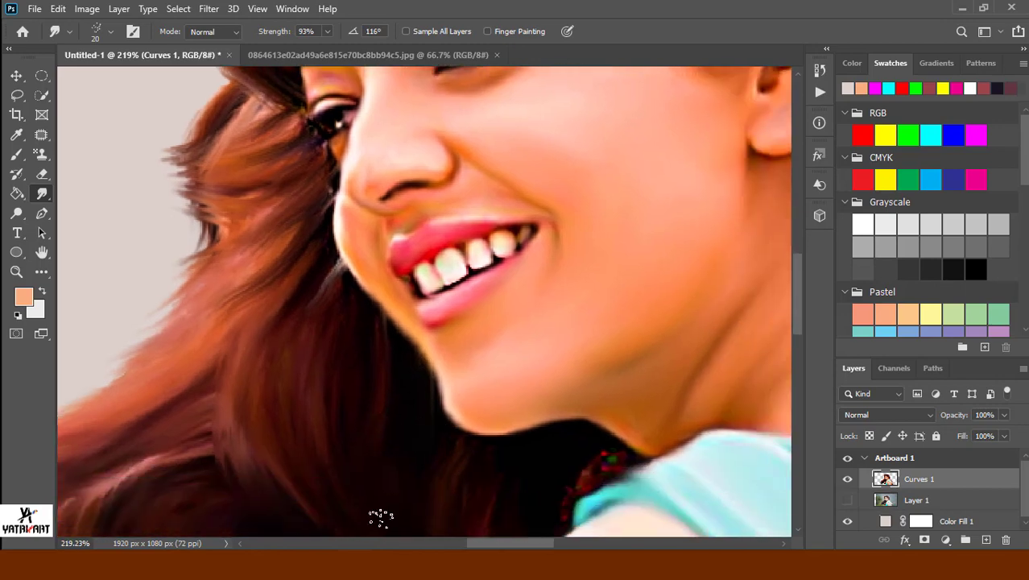
right_click(455, 472)
Smudge the reddish speckles in the hair near the neck with a smaller brush.
key("Return")
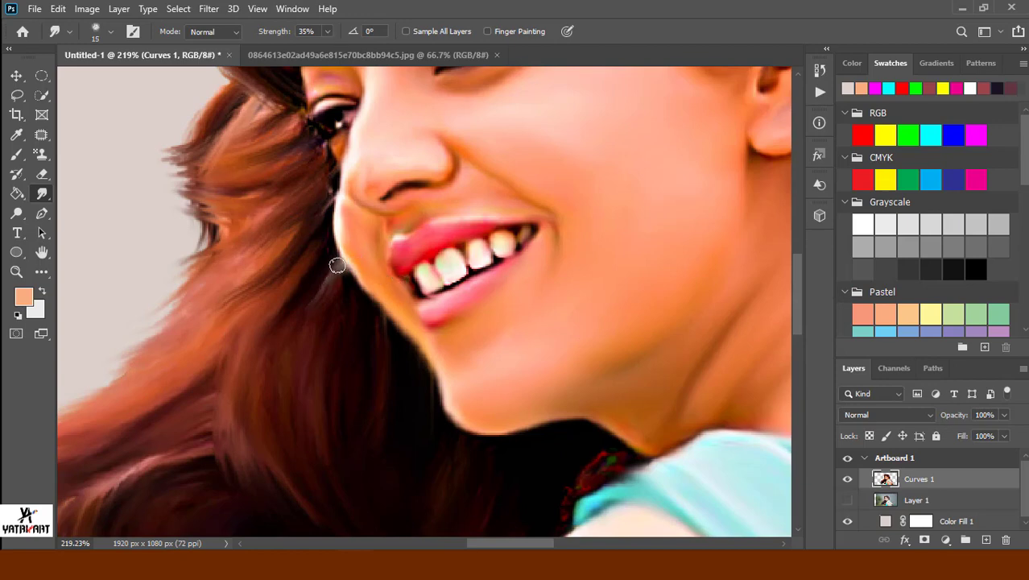
key("bracketleft")
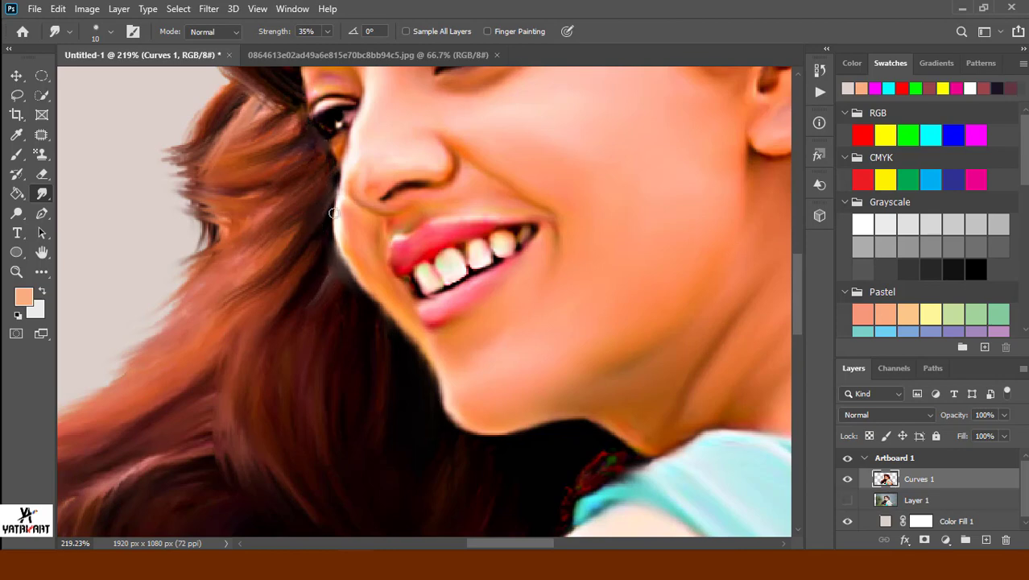
left_click_drag(588, 465, 630, 459)
scroll(556, 483, "down", 3)
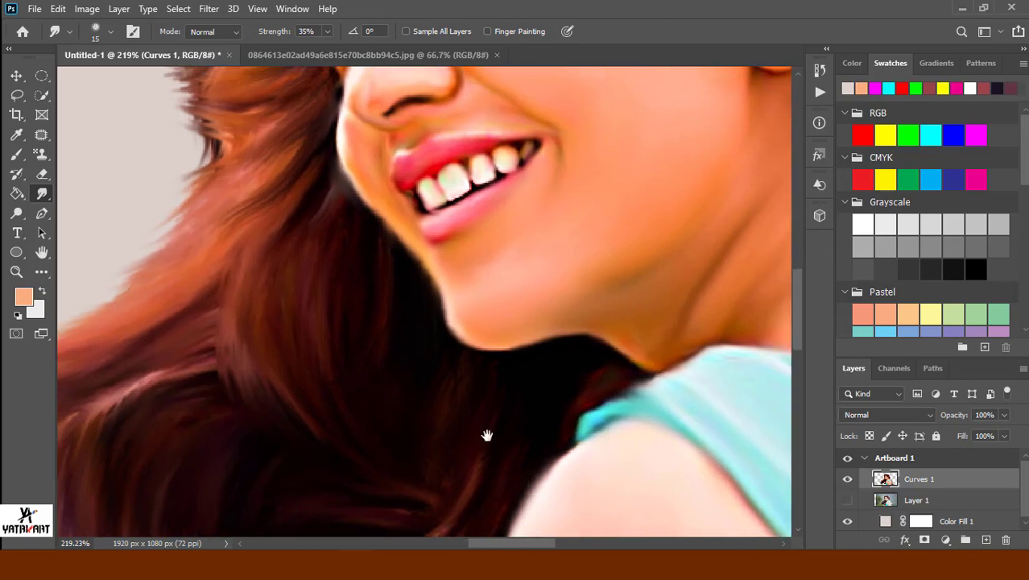
scroll(564, 412, "up", 10)
scroll(563, 412, "right", 10)
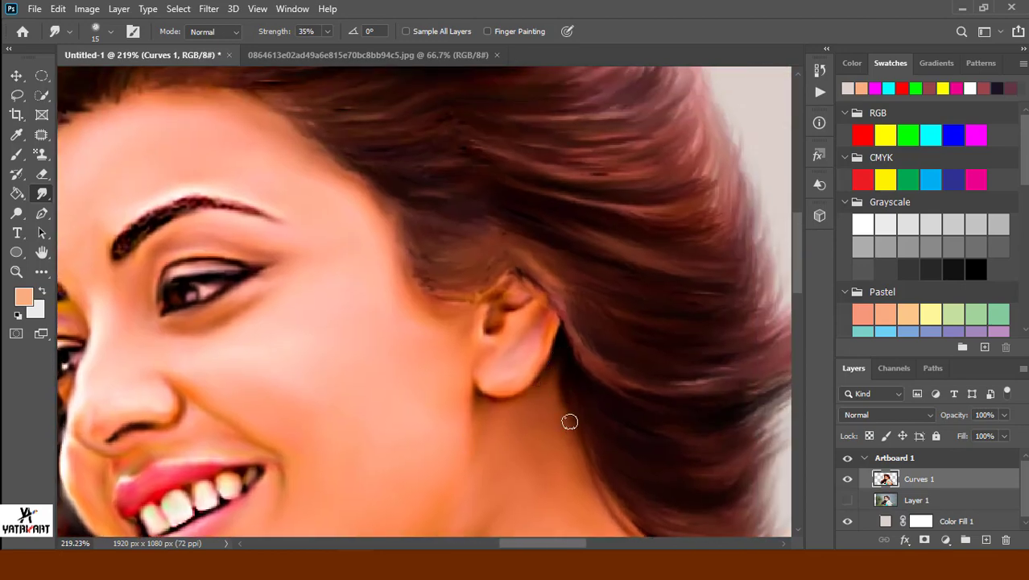
scroll(612, 435, "down", 2)
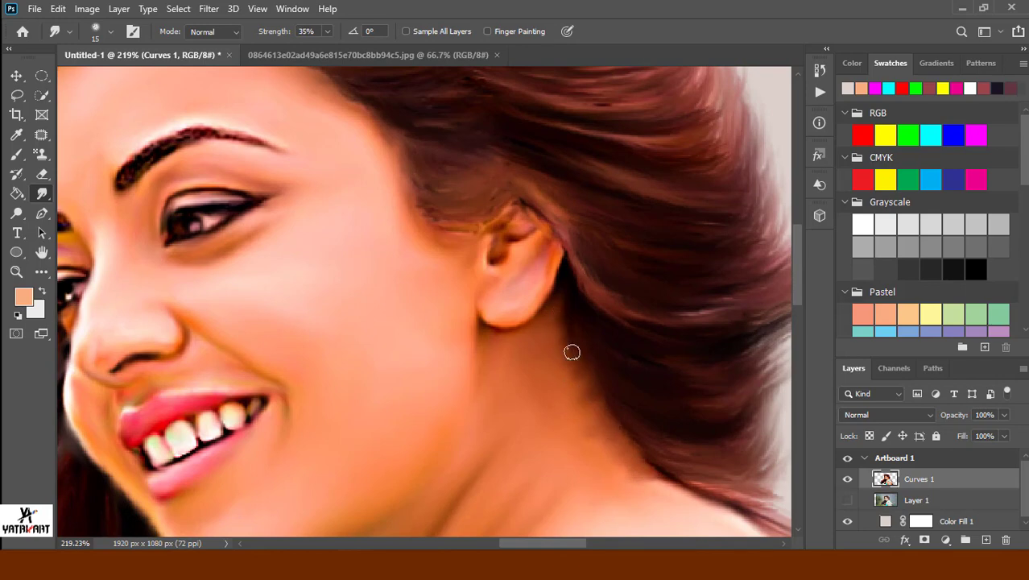
Enlarge the smudge brush to 25 px and smooth the forehead and temple skin.
key("bracketright")
key("bracketright")
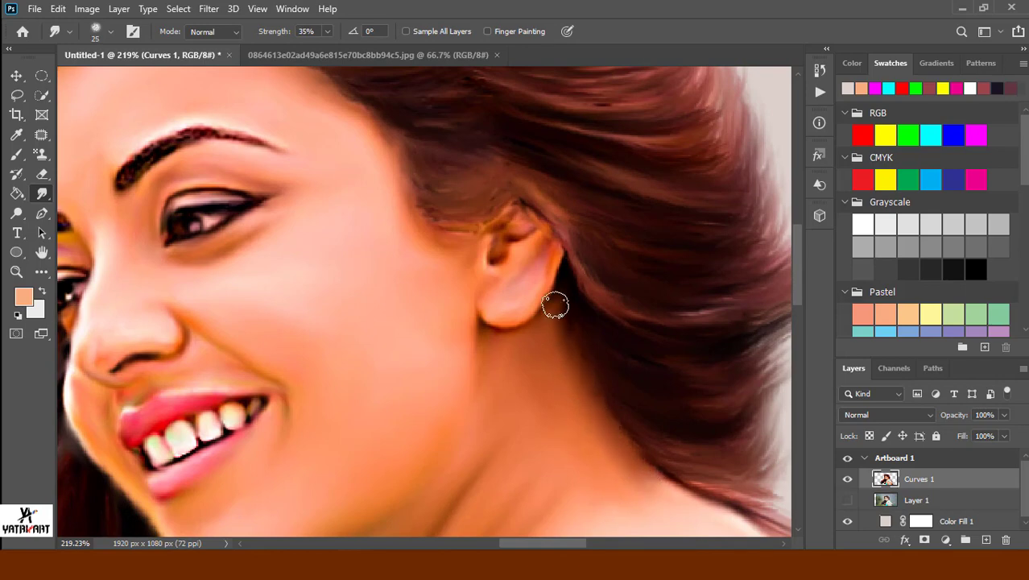
left_click_drag(557, 494, 592, 280)
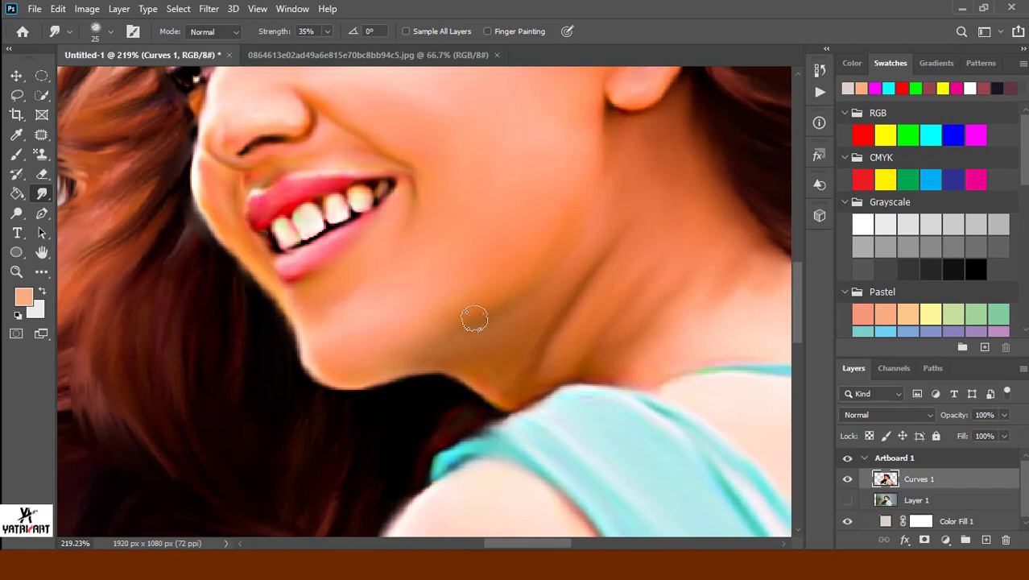
key("ctrl+0")
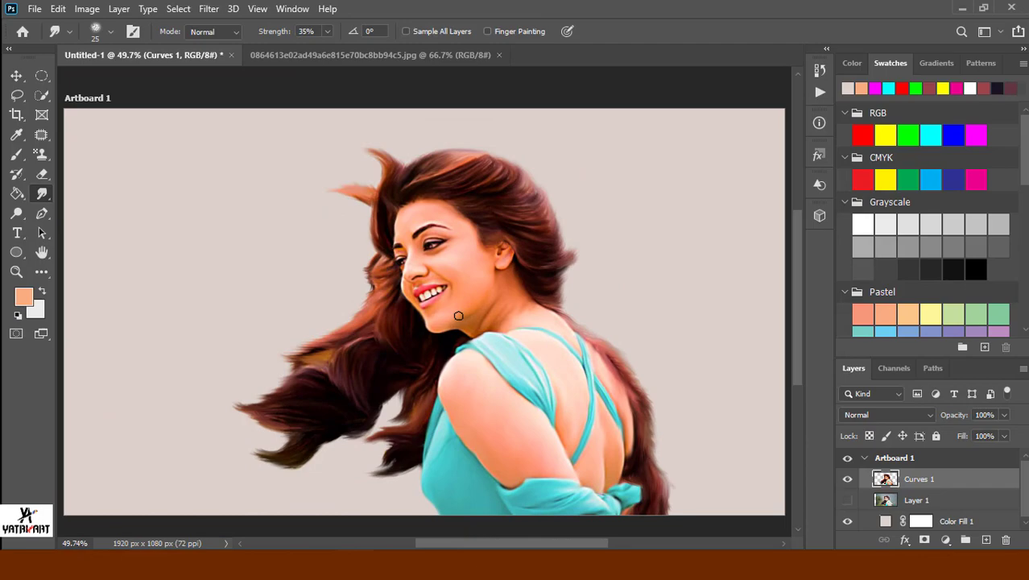
Zoom in and pan across the forehead, eyebrow and eye, then view the whole portrait.
left_click_drag(126, 416, 466, 170)
scroll(466, 169, "up", 3)
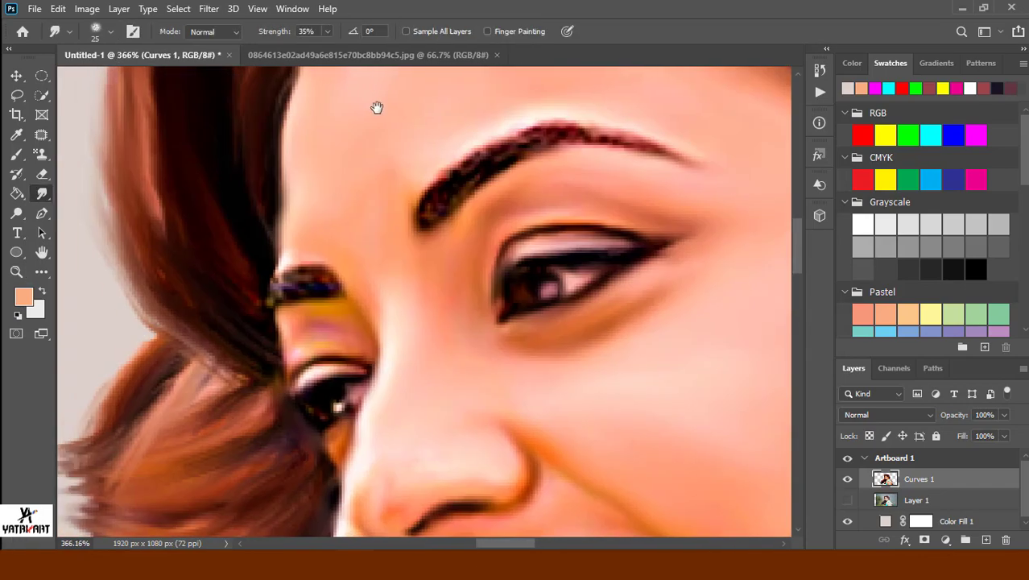
scroll(374, 106, "up", 2)
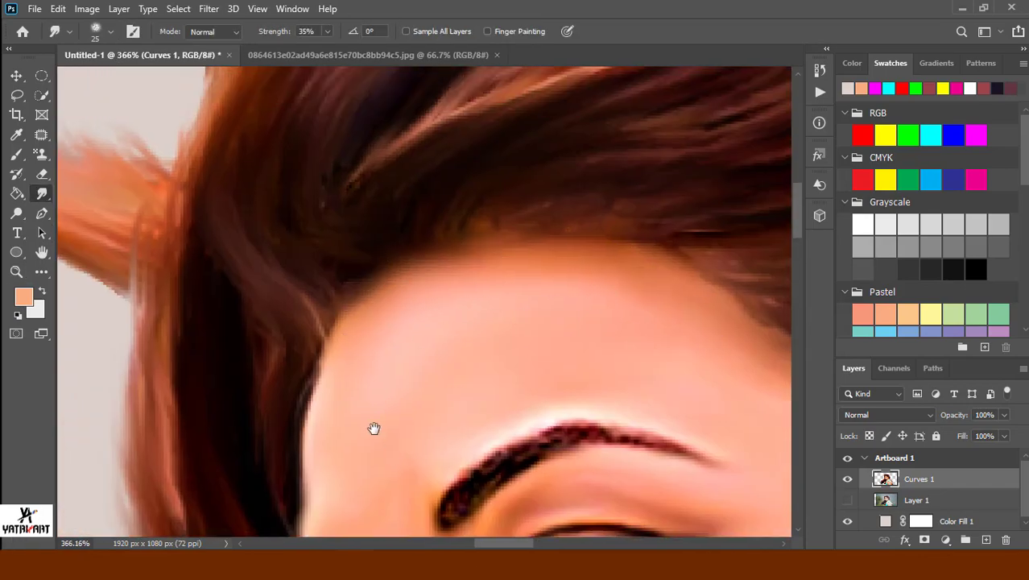
left_click_drag(373, 426, 363, 254)
scroll(367, 351, "right", 5)
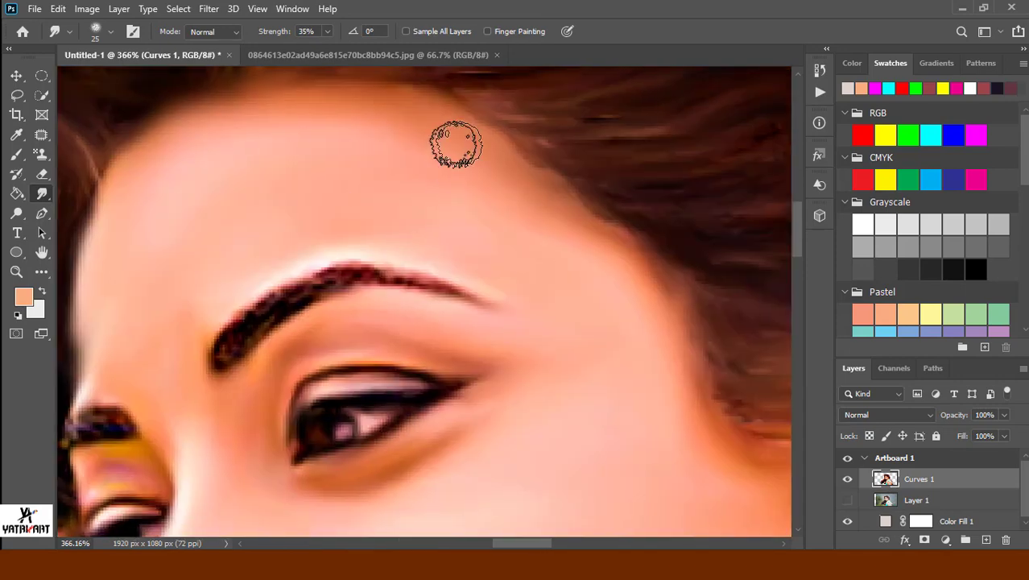
left_click_drag(731, 442, 563, 363)
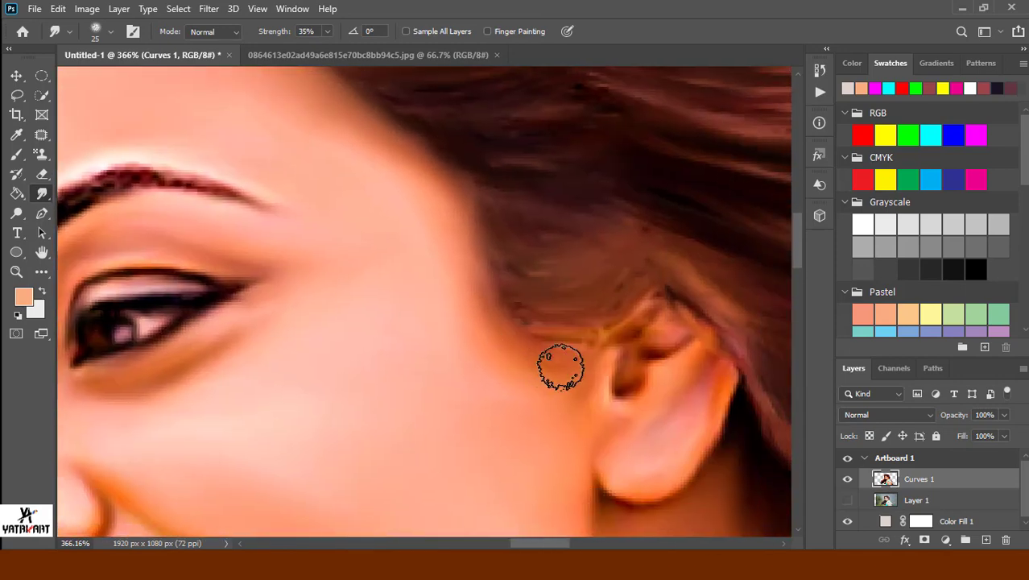
scroll(252, 305, "down", 3)
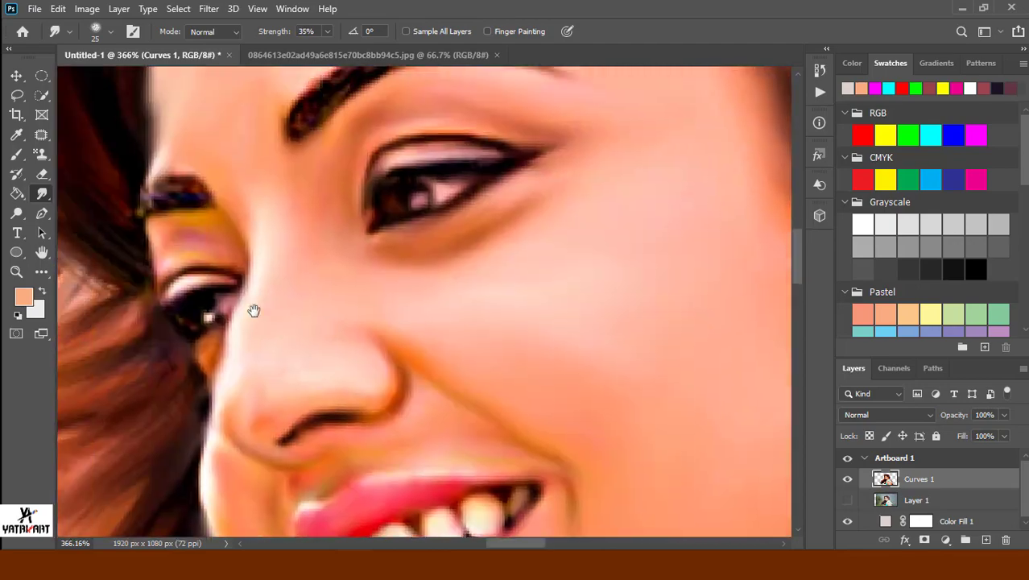
scroll(322, 202, "down", 5)
scroll(241, 264, "down", 3)
scroll(333, 180, "down", 5)
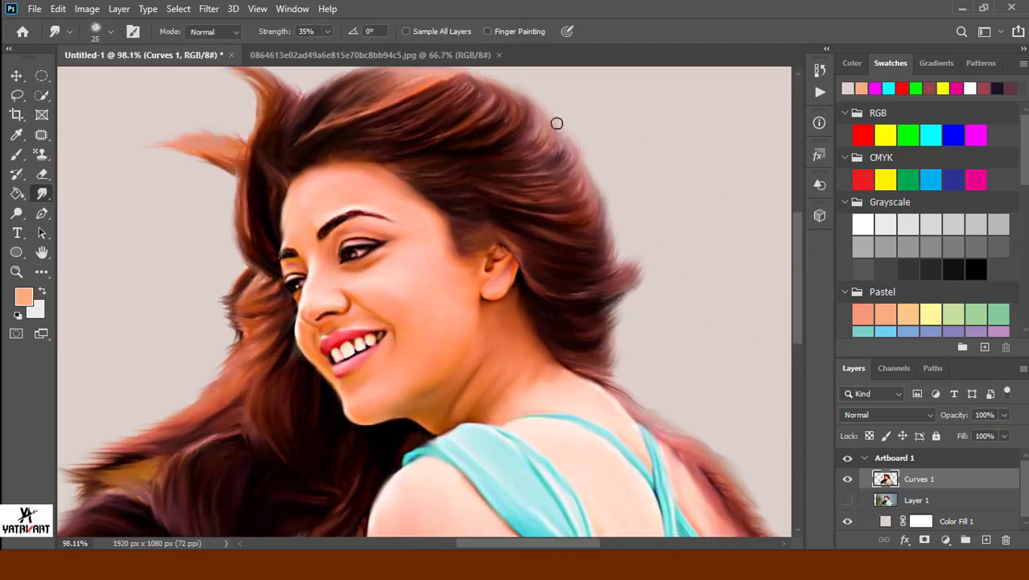
Smudge the hair tip beside the ear, then pan toward the lower-left hair.
left_click_drag(610, 298, 624, 284)
scroll(345, 137, "up", 2)
scroll(402, 145, "left", 2)
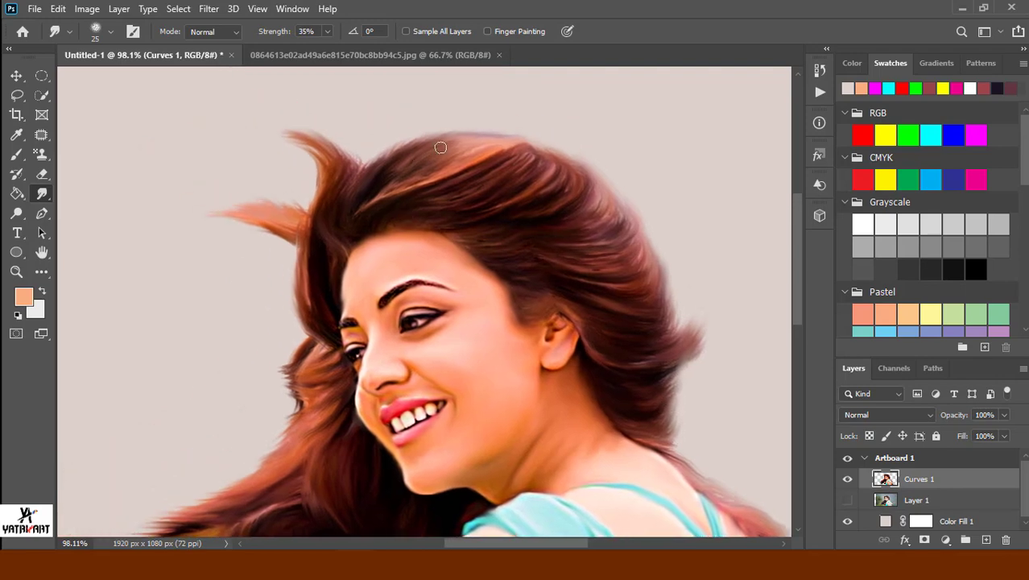
scroll(571, 217, "down", 2)
scroll(580, 258, "left", 3)
scroll(499, 266, "left", 1)
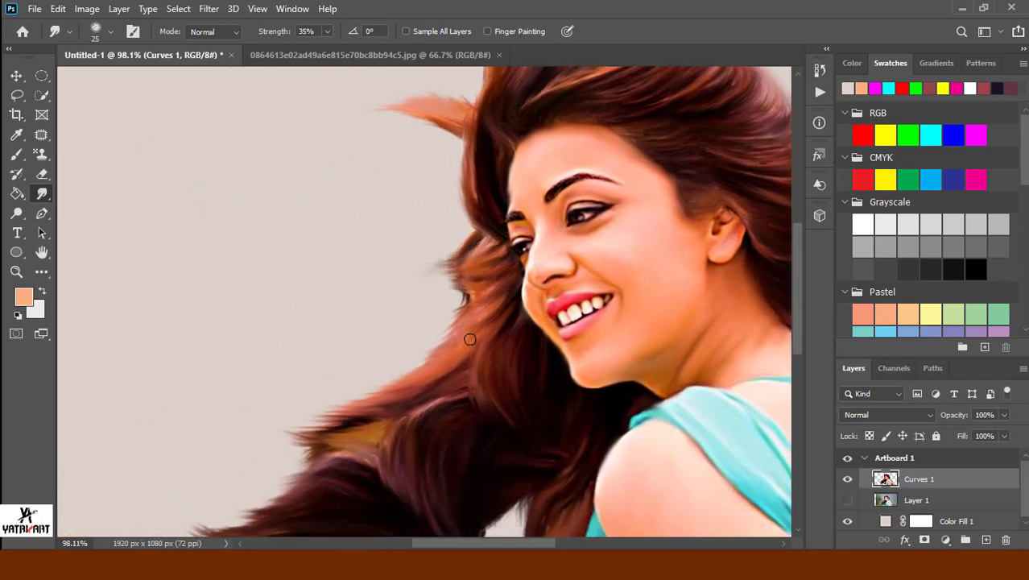
Stretch the lower-left hair tips into the background and soften the gap near the shoulder.
left_click_drag(310, 437, 281, 439)
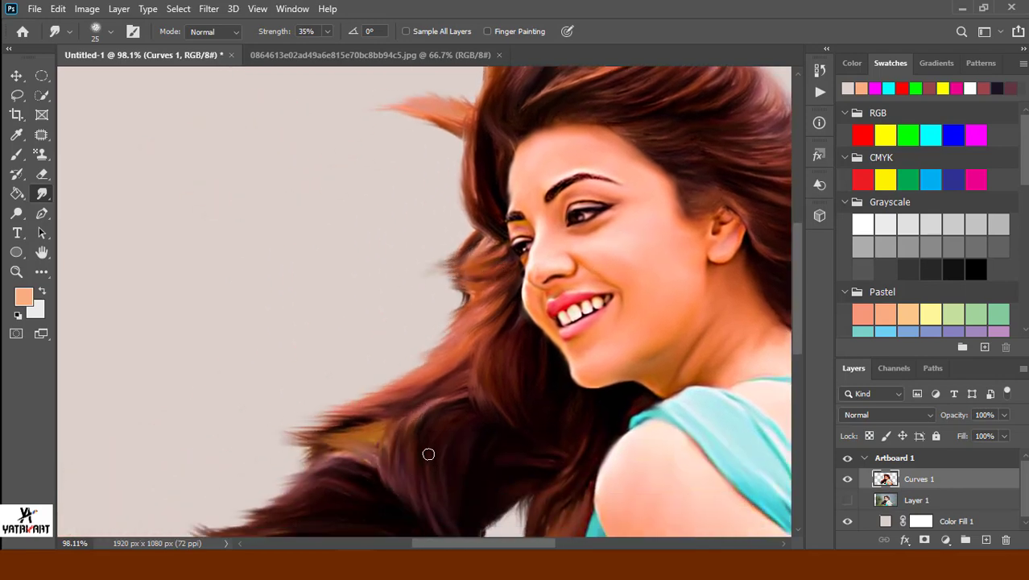
scroll(427, 435, "down", 3)
mouse_move(380, 367)
left_mouse_down()
mouse_move(289, 402)
mouse_move(205, 414)
left_mouse_up()
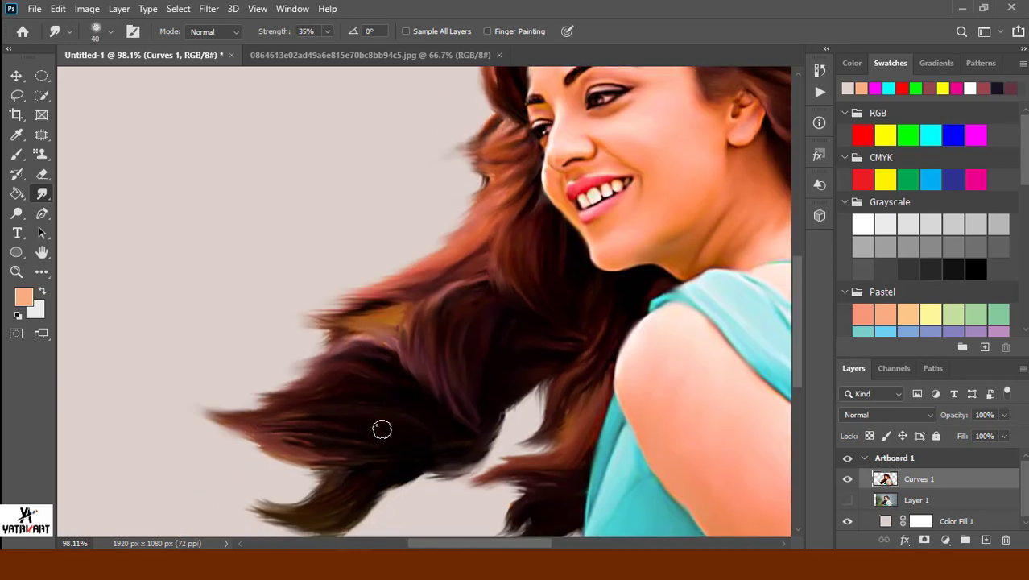
left_click_drag(382, 428, 249, 454)
left_click_drag(337, 475, 242, 520)
mouse_move(412, 471)
left_mouse_down()
mouse_move(420, 434)
mouse_move(278, 478)
left_mouse_up()
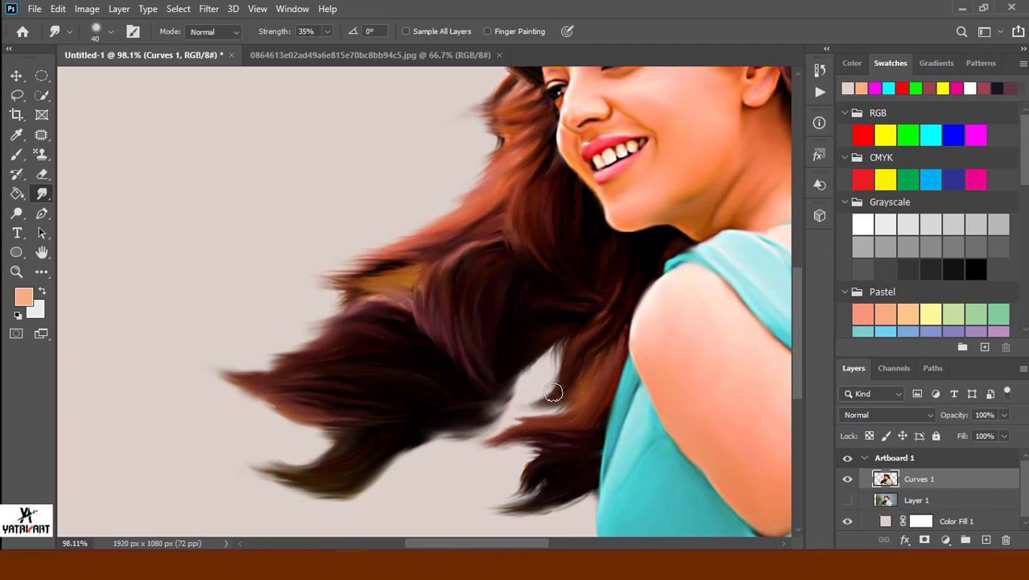
mouse_move(555, 375)
left_mouse_down()
mouse_move(425, 509)
mouse_move(597, 460)
left_mouse_up()
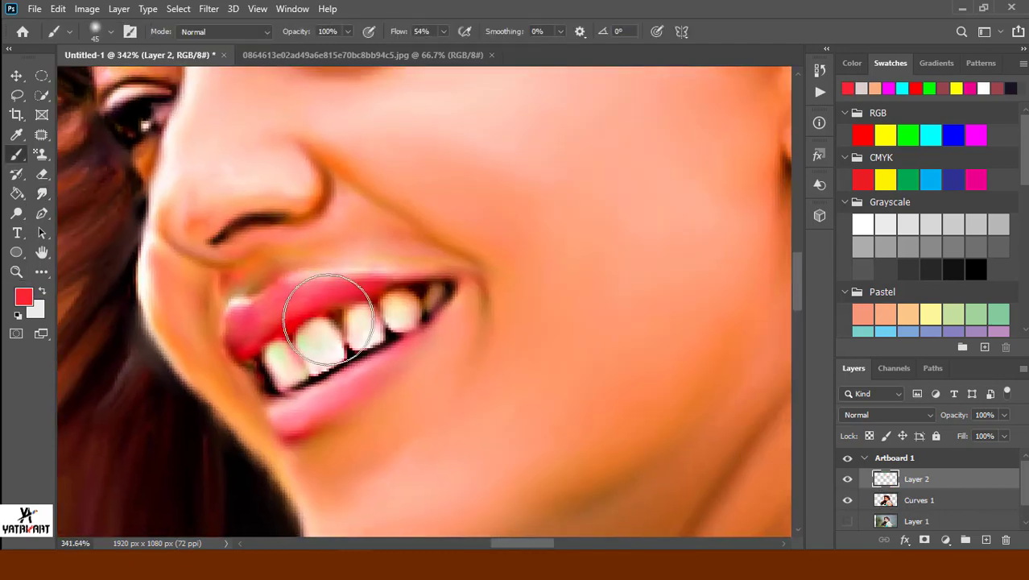
Paint the upper lip a rich red, deepening its left corner.
mouse_move(266, 309)
left_mouse_down()
mouse_move(326, 290)
mouse_move(340, 297)
left_mouse_up()
mouse_move(282, 321)
left_mouse_down()
mouse_move(260, 305)
mouse_move(238, 332)
left_mouse_up()
mouse_move(302, 300)
left_mouse_down()
mouse_move(236, 323)
mouse_move(327, 293)
left_mouse_up()
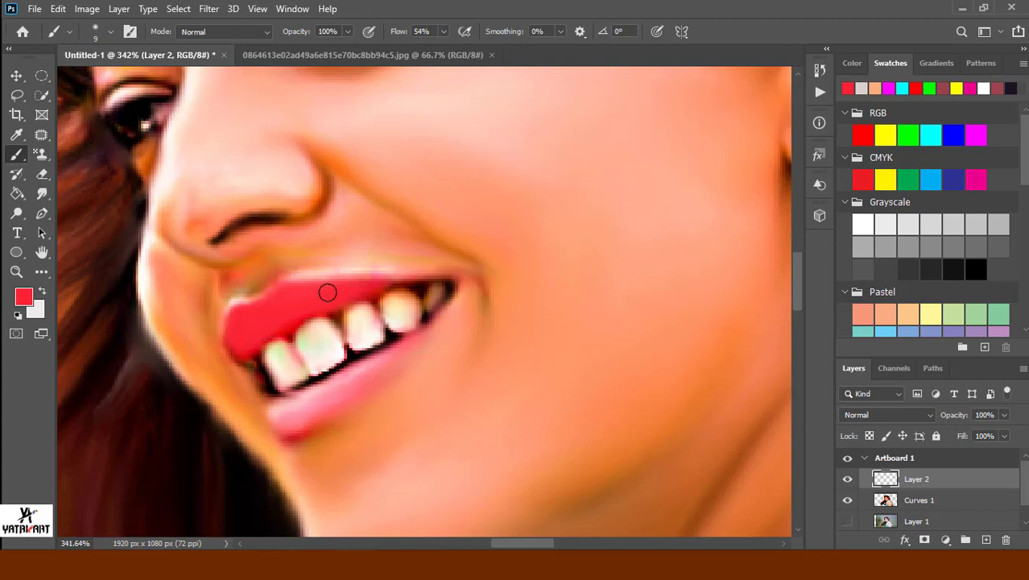
key("r")
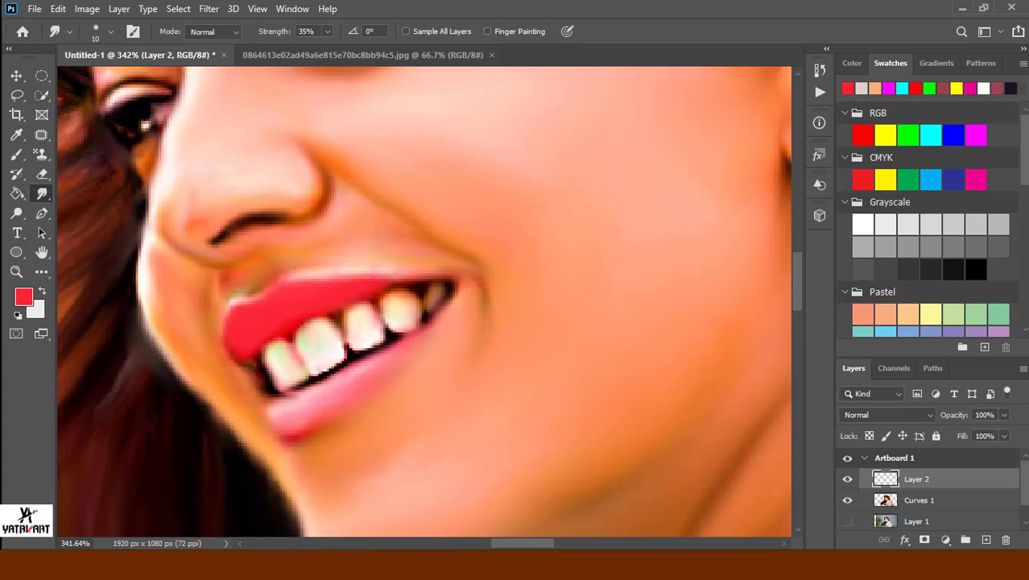
left_click_drag(248, 515, 347, 464)
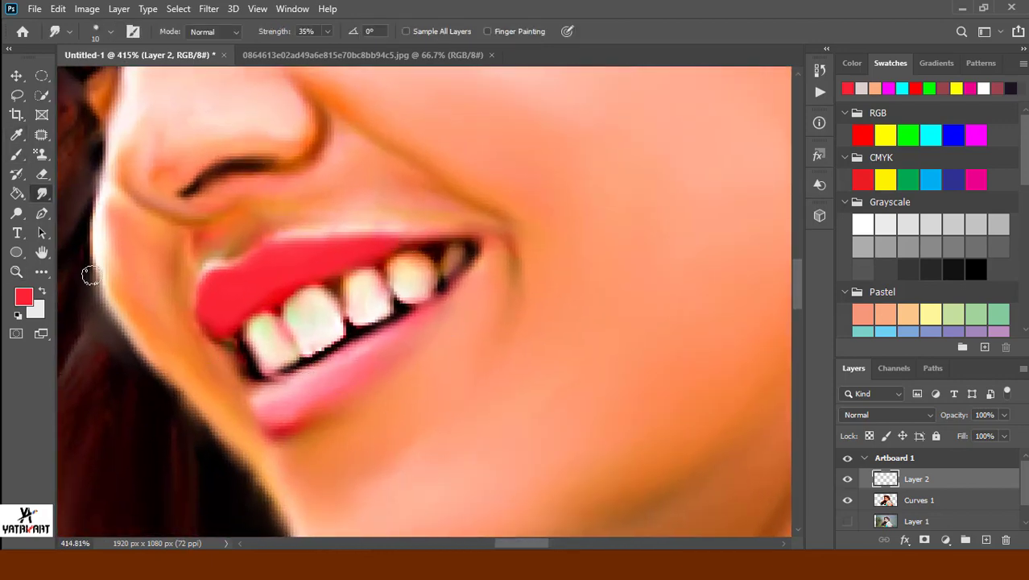
Paint red onto the lower lip's left corner and smudge it smooth with a smaller brush.
left_click(16, 154)
mouse_move(257, 409)
left_mouse_down()
mouse_move(288, 422)
mouse_move(413, 336)
mouse_move(285, 414)
mouse_move(319, 392)
left_mouse_up()
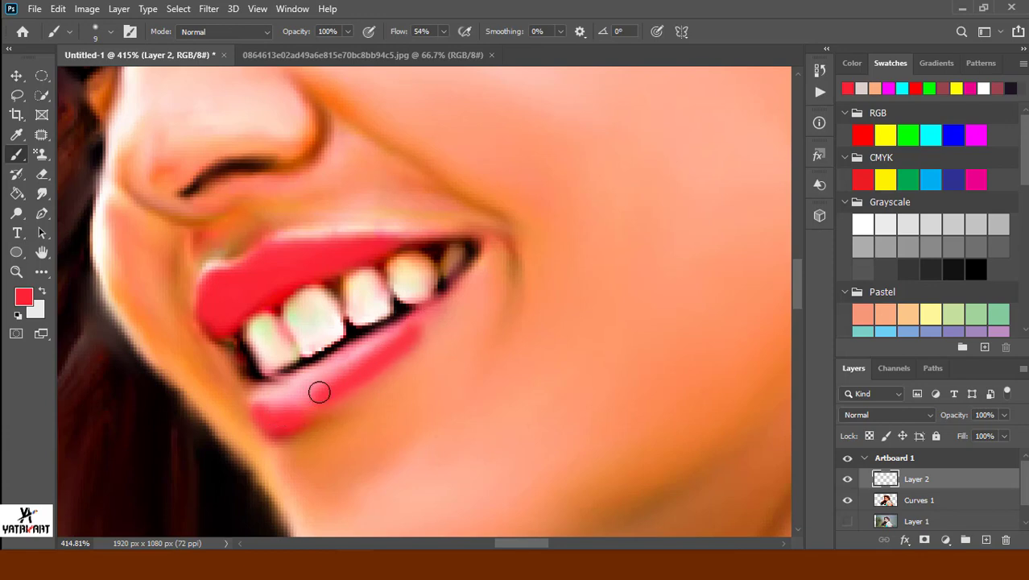
left_click(41, 193)
scroll(355, 354, "up", 3)
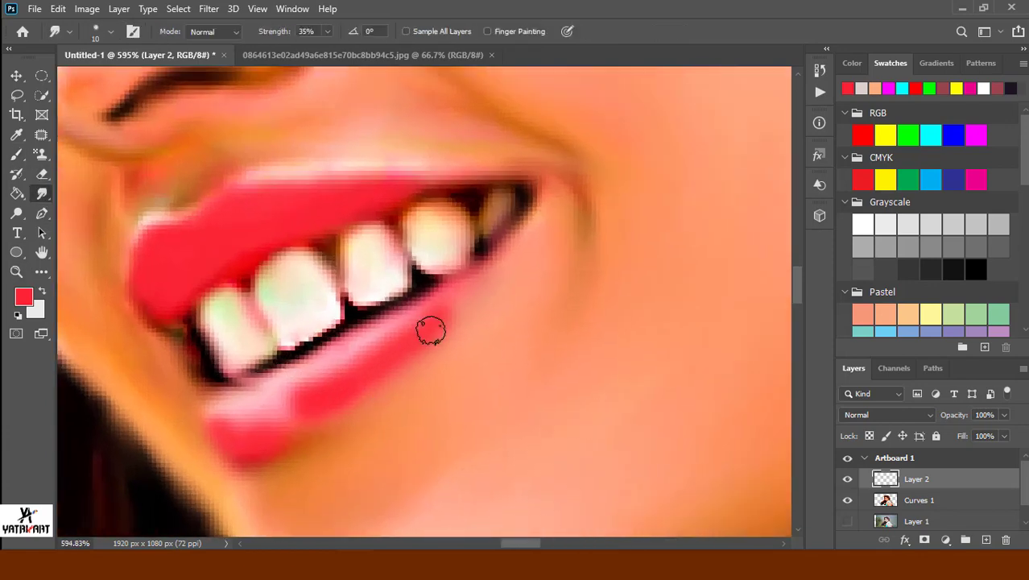
key("bracketleft")
key("bracketleft")
key("bracketleft")
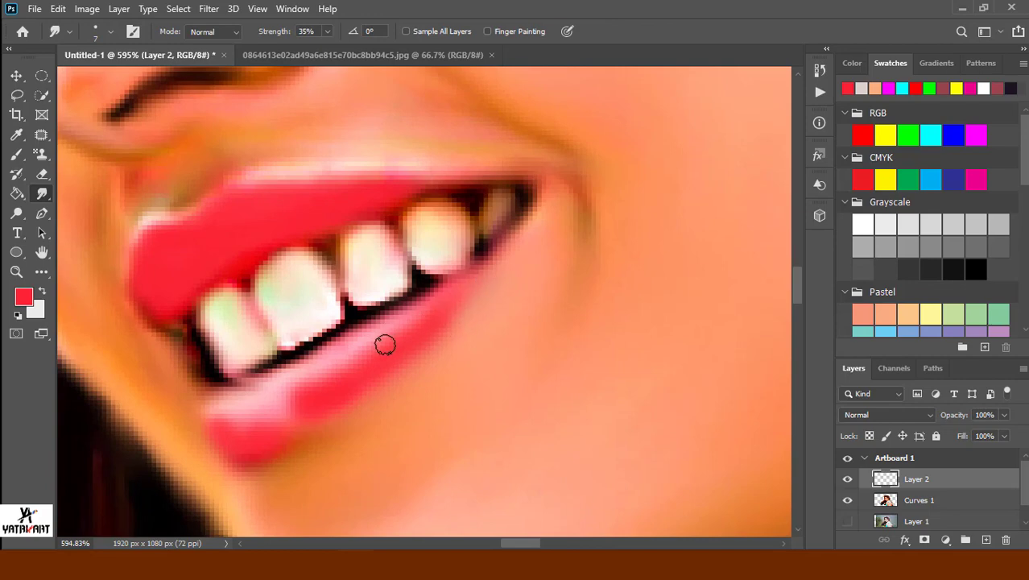
mouse_move(384, 344)
left_mouse_down()
mouse_move(384, 372)
mouse_move(272, 407)
mouse_move(347, 365)
mouse_move(347, 409)
mouse_move(213, 424)
mouse_move(268, 449)
mouse_move(229, 414)
left_mouse_up()
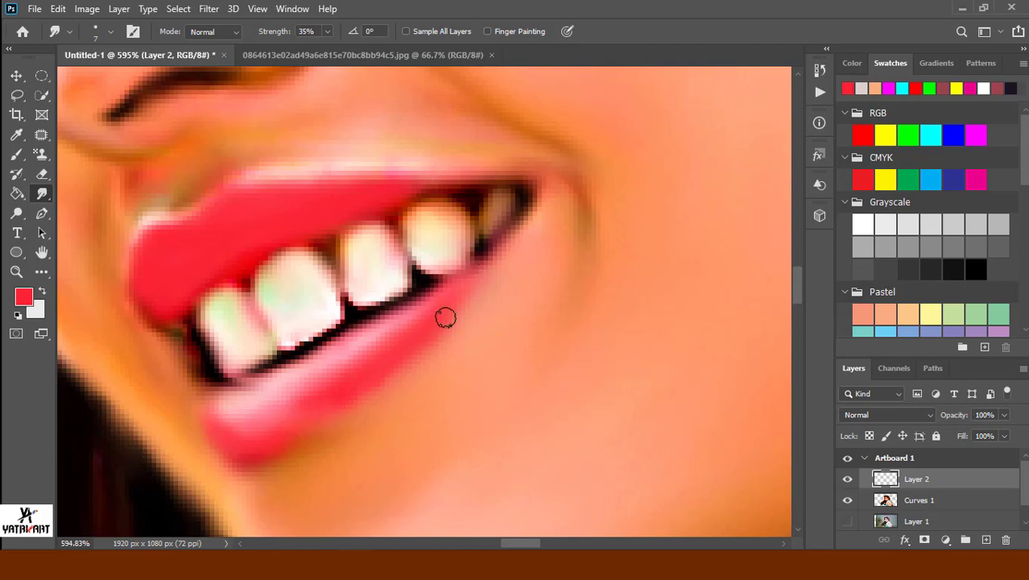
mouse_move(474, 413)
left_mouse_down()
mouse_move(305, 387)
mouse_move(388, 417)
left_mouse_up()
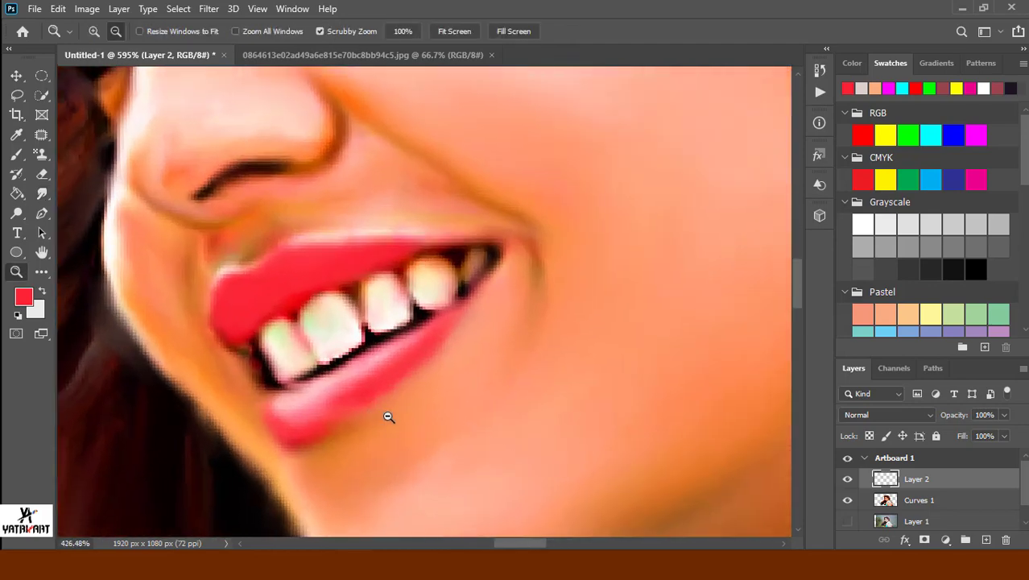
Fill out the red along the lower lip's edge and blend the lip edges with smudging.
left_click(16, 155)
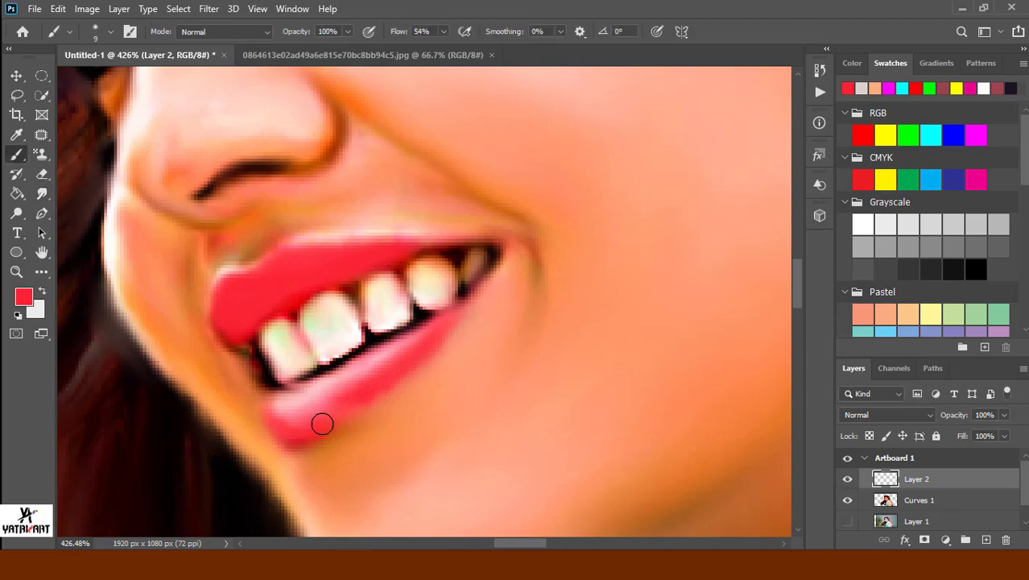
left_click_drag(312, 421, 281, 434)
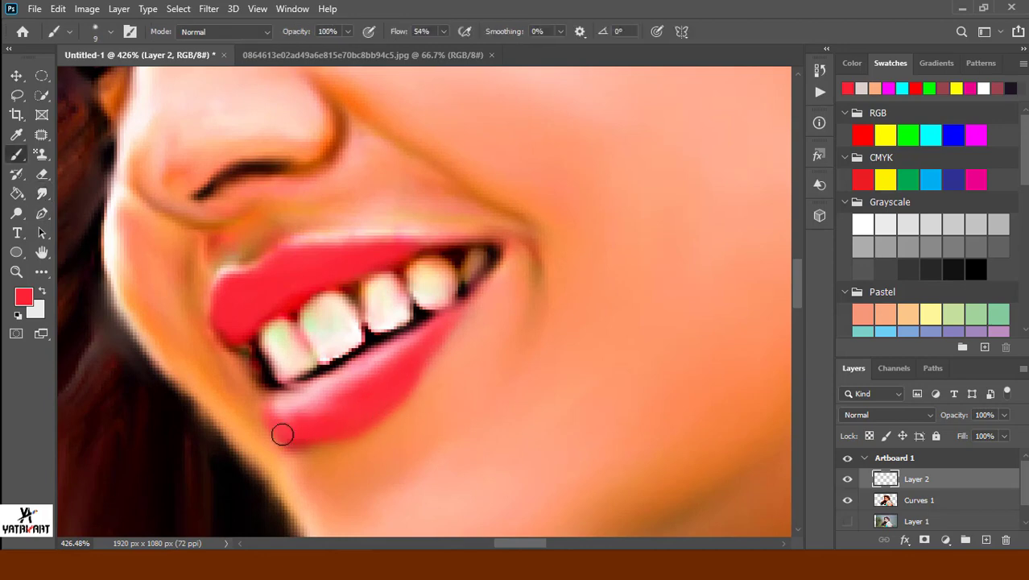
left_click(42, 193)
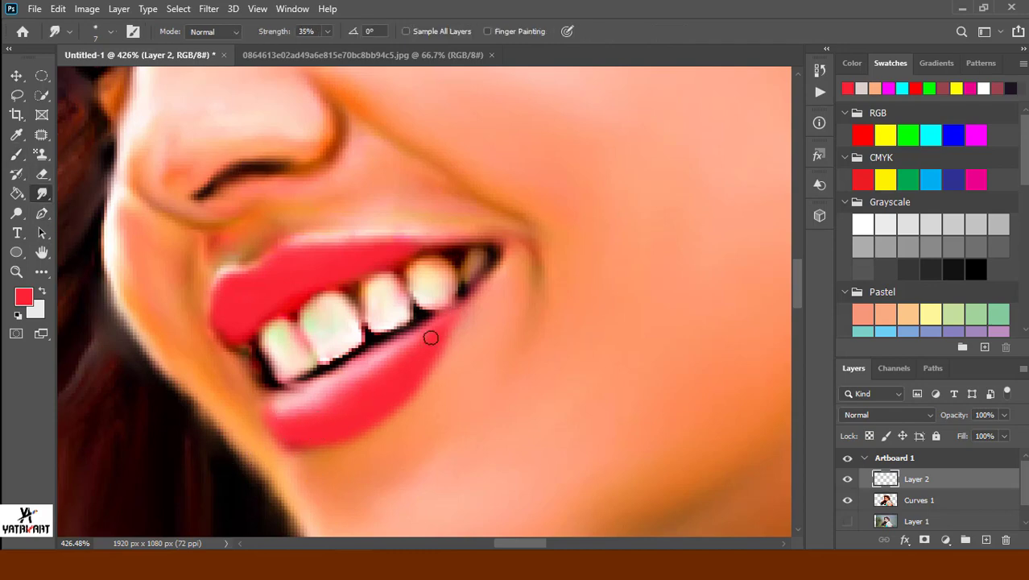
scroll(382, 455, "down", 3)
scroll(381, 455, "left", 2)
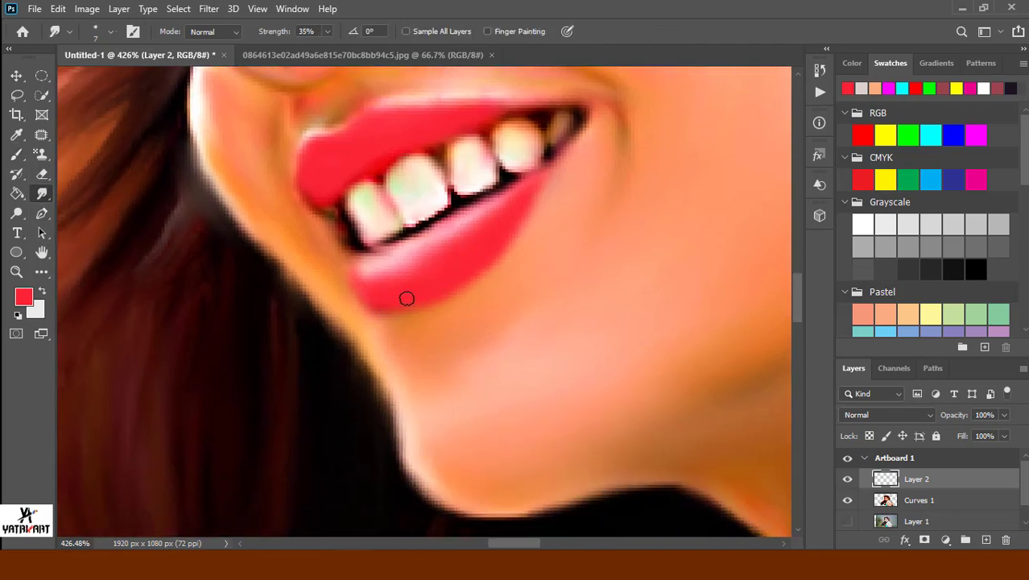
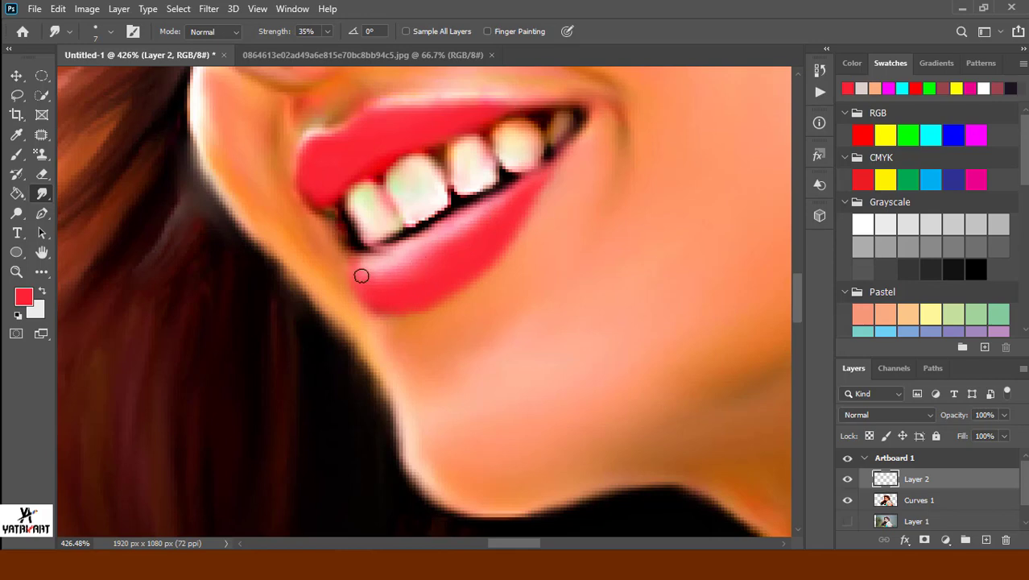
Add Layer 3 and paint a white highlight stroke on the lower lip.
scroll(420, 389, "down", 5)
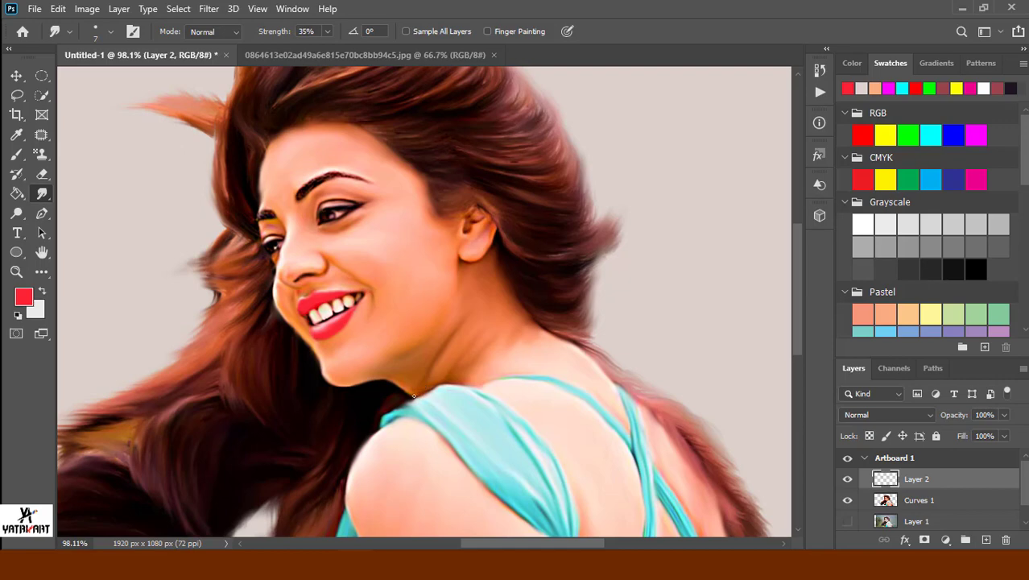
left_click(987, 540)
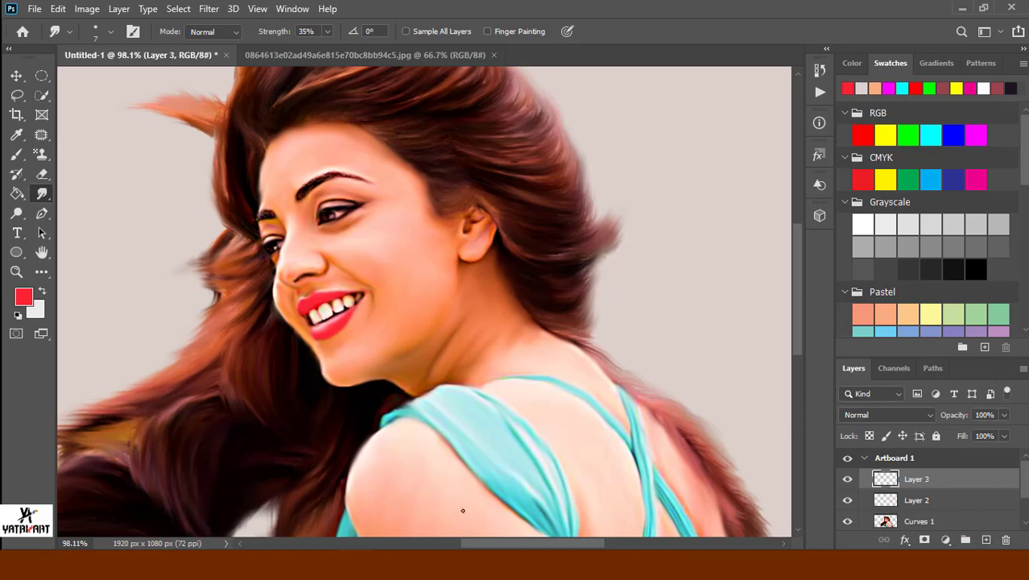
scroll(397, 340, "up", 5)
key("b")
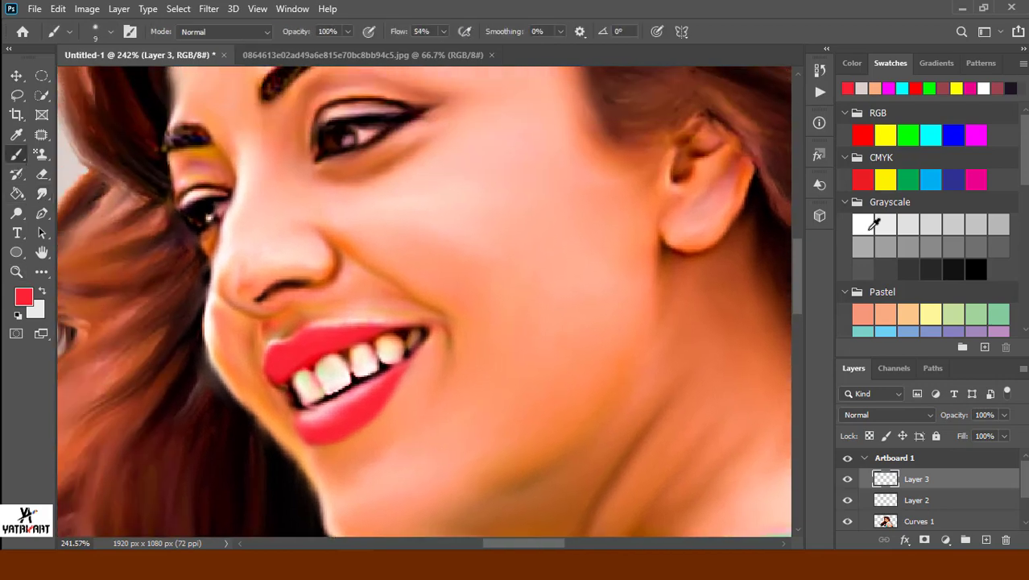
left_click(862, 225)
left_click_drag(313, 414, 352, 402)
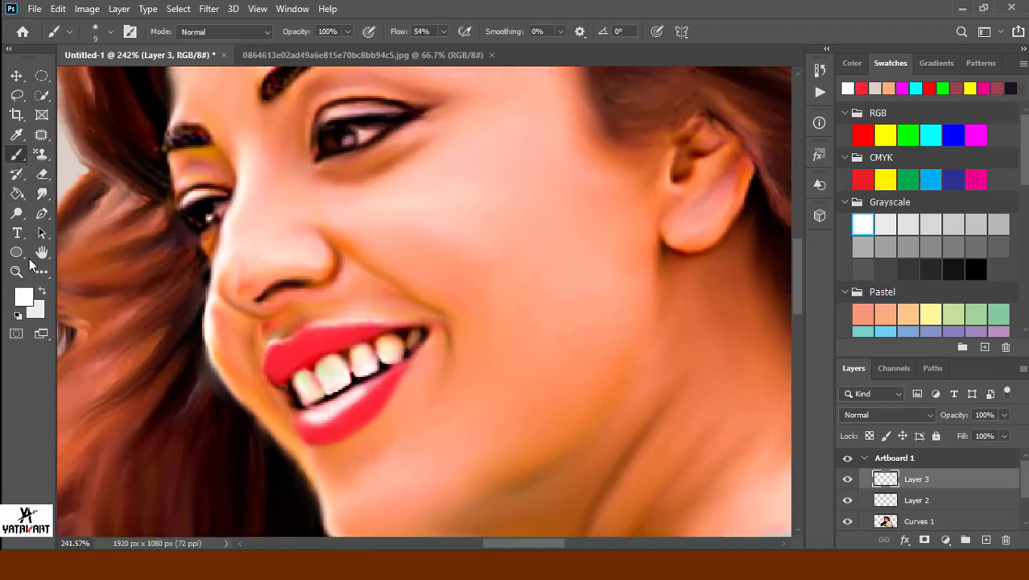
Smudge the lower-lip highlight to blend it and lower Layer 3's opacity to 38%.
left_click(41, 194)
scroll(367, 403, "up", 3)
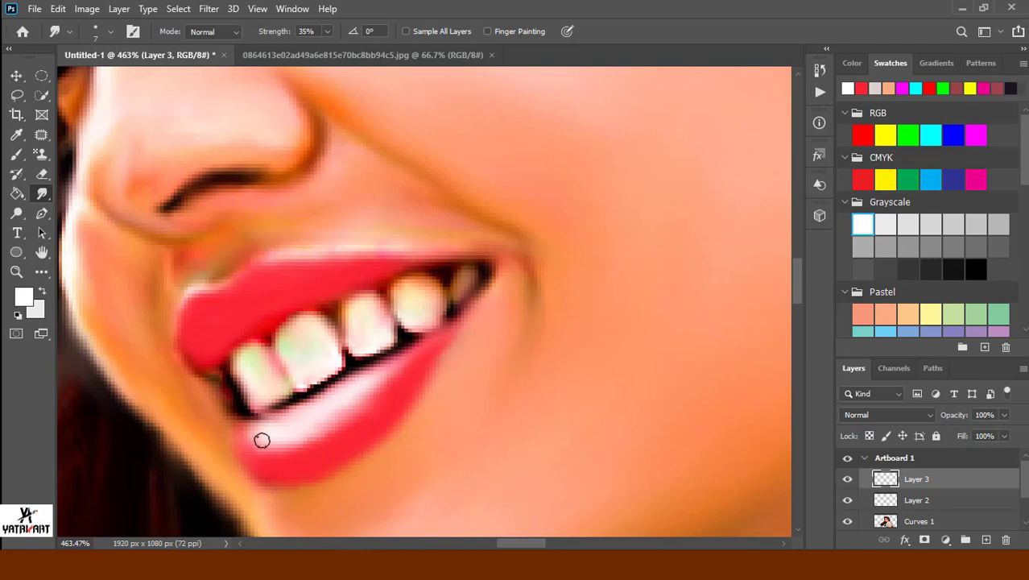
left_click_drag(259, 438, 304, 409)
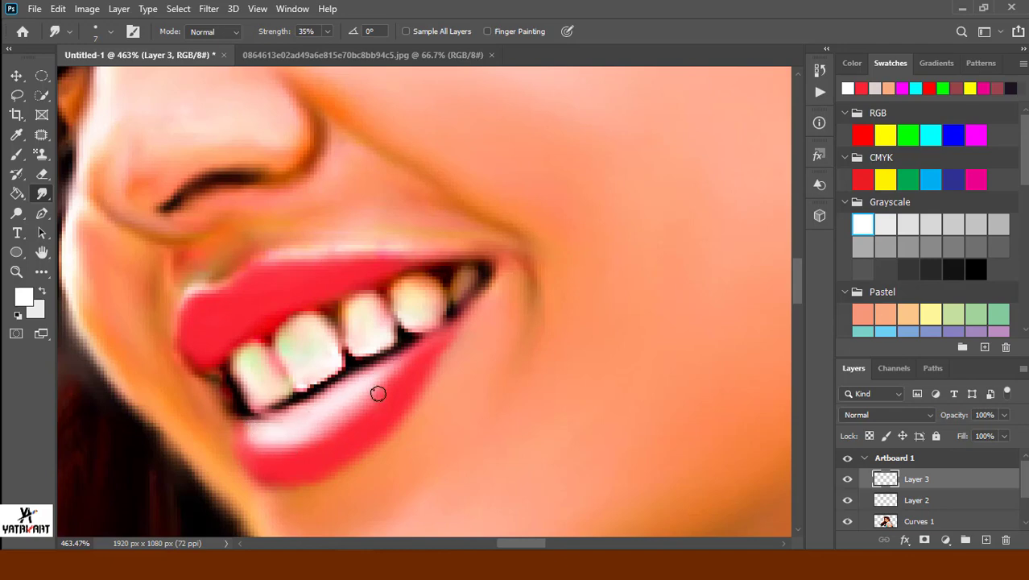
scroll(388, 503, "down", 10)
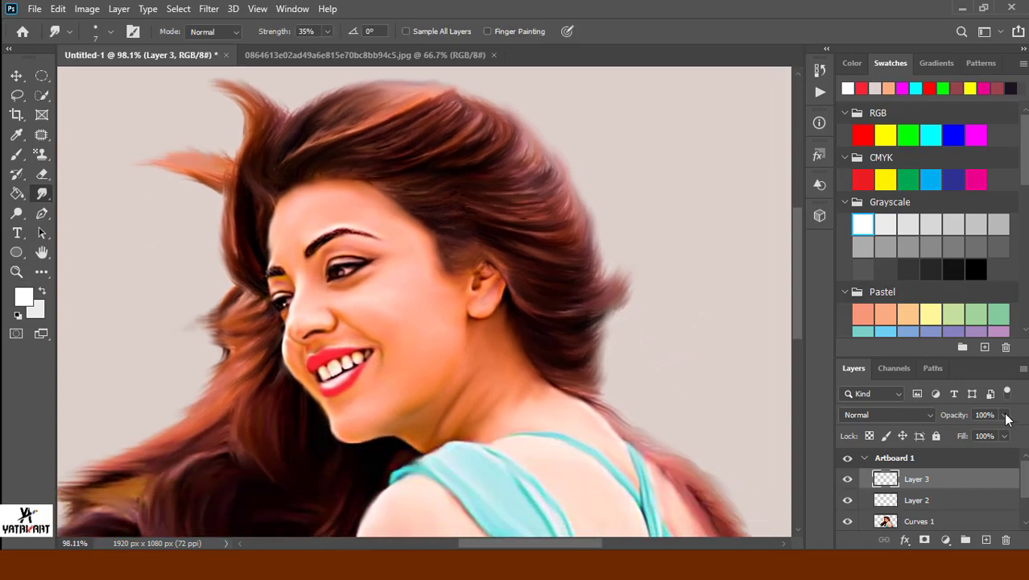
left_click_drag(1004, 417, 1002, 434)
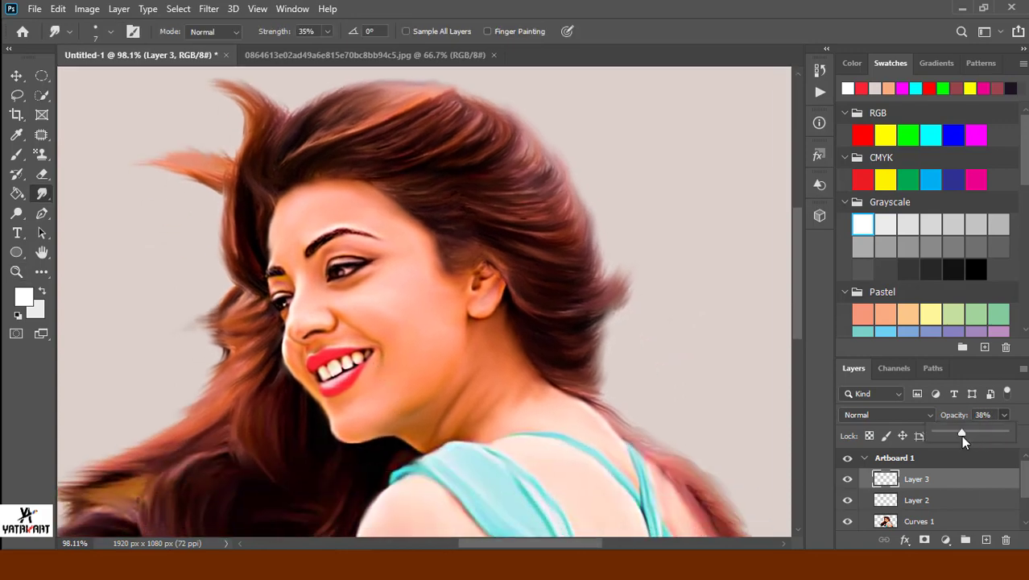
scroll(457, 418, "up", 5)
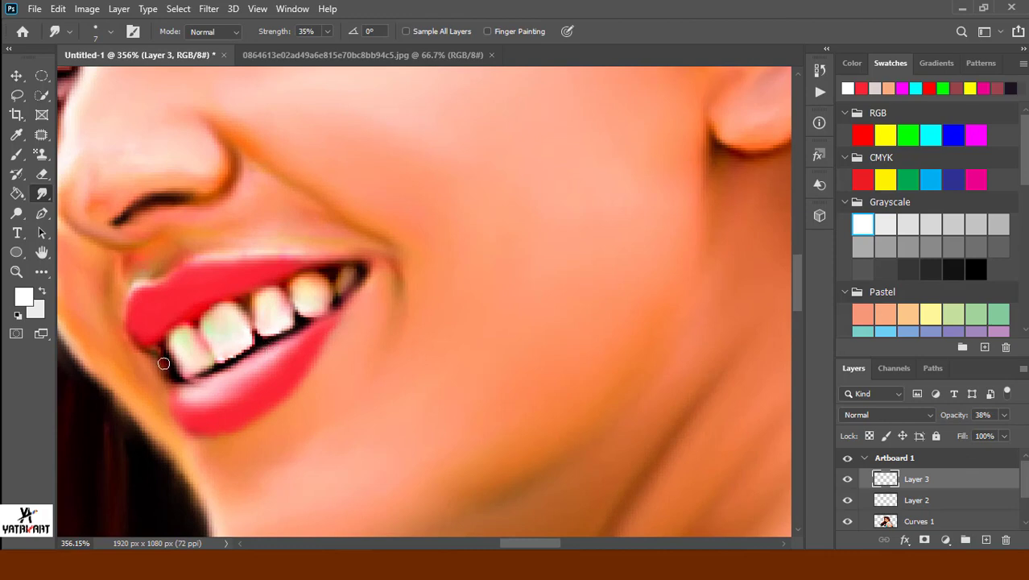
key("alt+bracketleft")
key("alt+bracketleft")
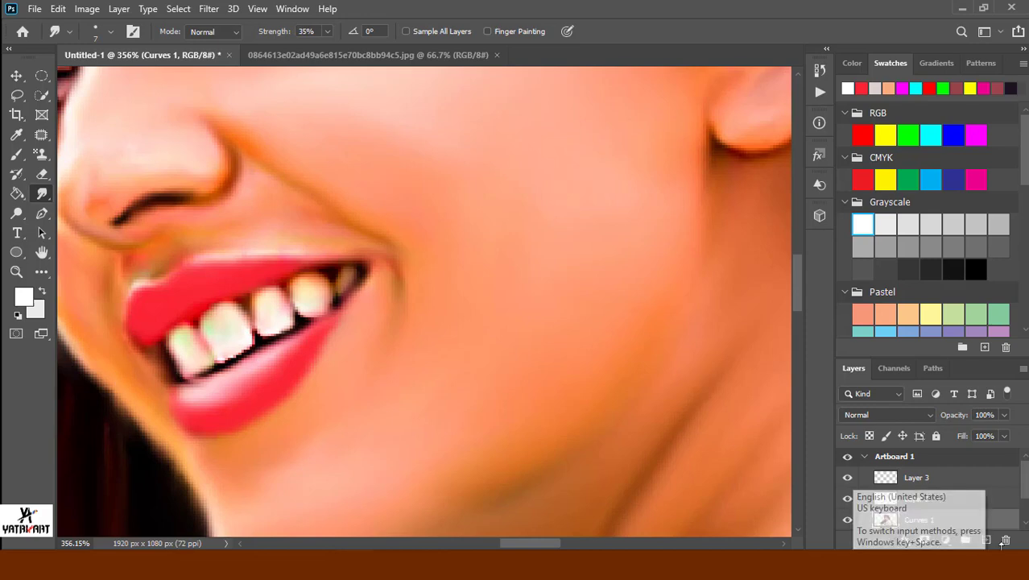
Add Layer 4 and brush black along the lower edge of the upper teeth.
left_click(959, 483)
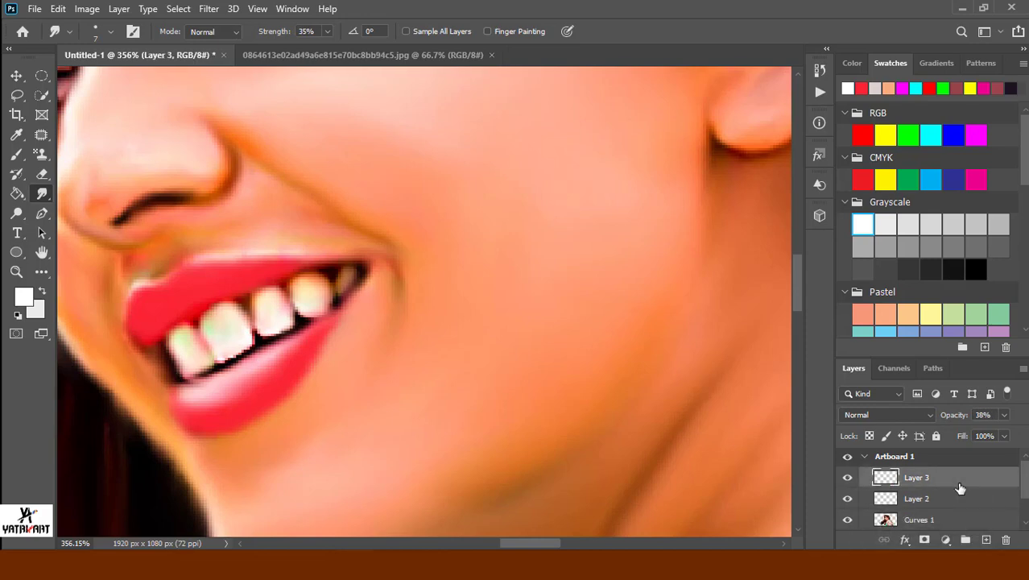
left_click(16, 154)
left_click(976, 269)
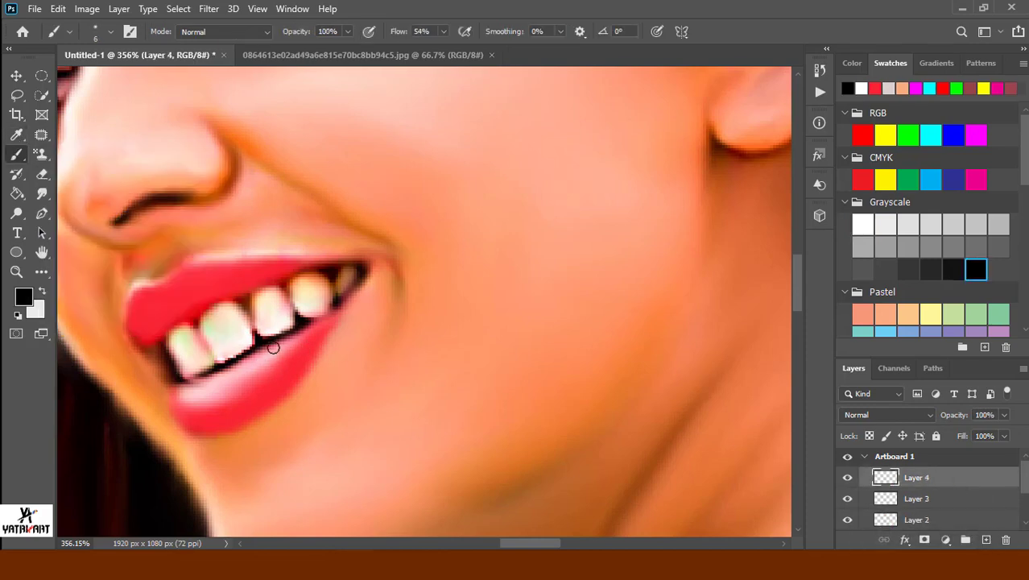
scroll(205, 378, "up", 3)
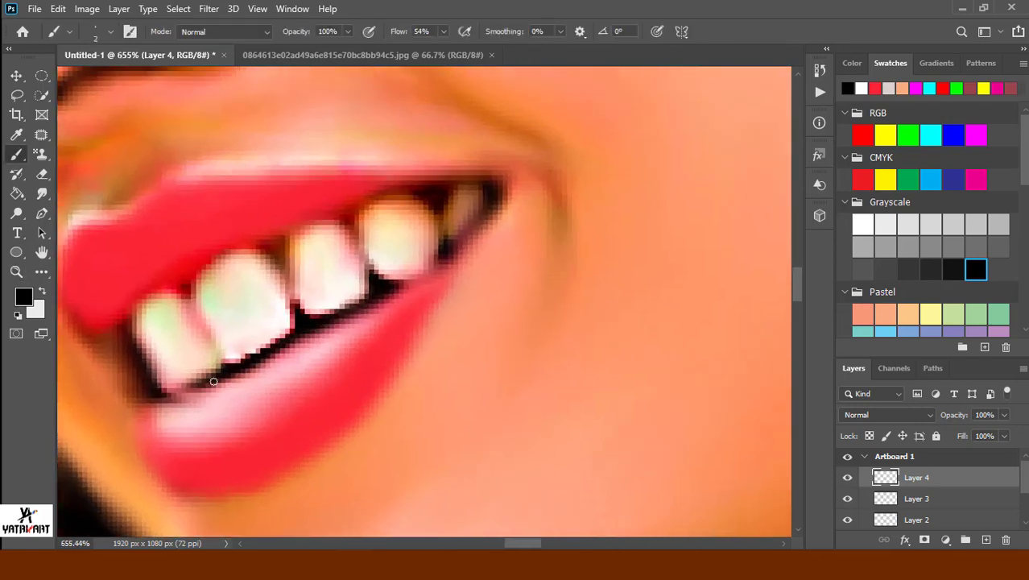
left_click_drag(213, 381, 190, 394)
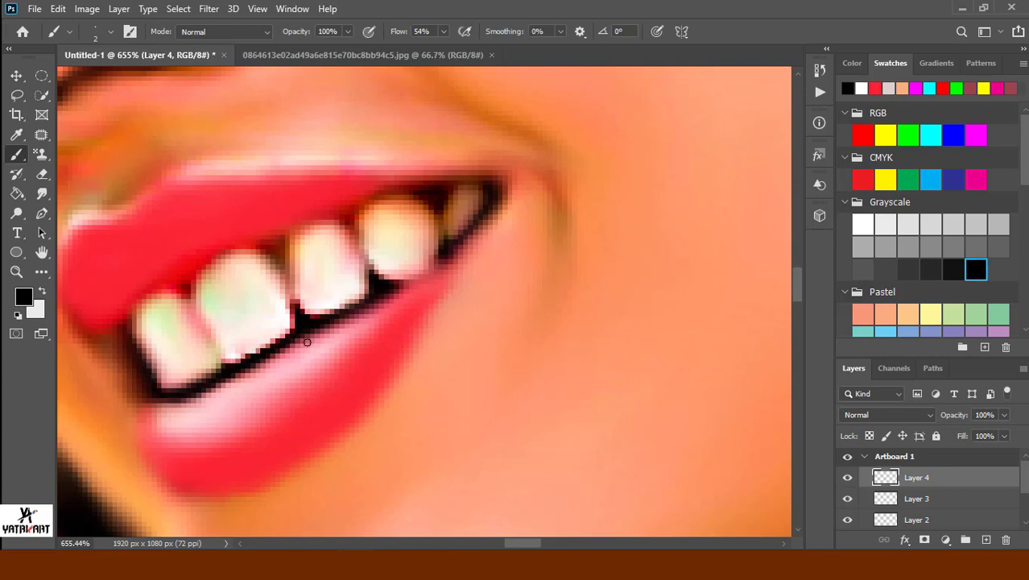
With an enlarged white brush, paint the front and upper middle teeth white.
scroll(138, 489, "down", 3)
scroll(132, 391, "down", 3)
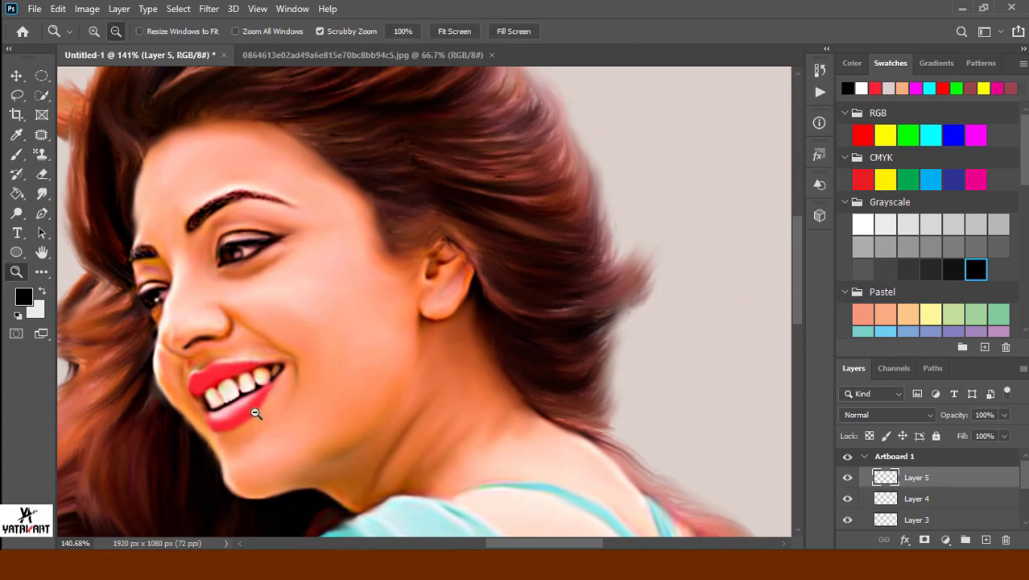
scroll(256, 413, "up", 2)
scroll(310, 425, "up", 1)
scroll(329, 449, "up", 1)
key("b")
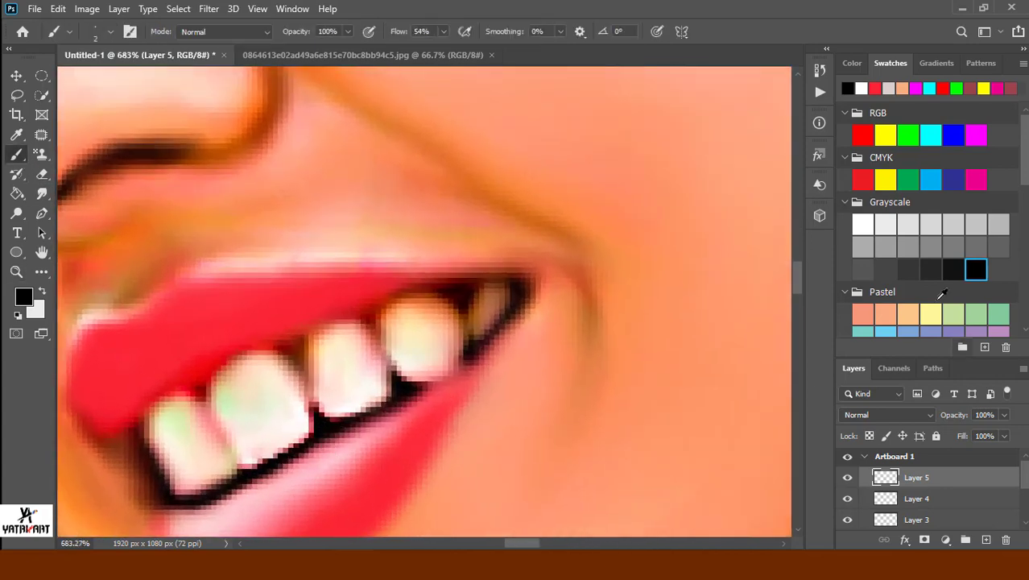
left_click(862, 224)
key("bracketright")
key("bracketright")
key("bracketright")
mouse_move(275, 379)
left_mouse_down()
mouse_move(285, 431)
mouse_move(247, 368)
mouse_move(242, 393)
mouse_move(271, 444)
mouse_move(202, 441)
mouse_move(218, 463)
mouse_move(202, 471)
mouse_move(172, 460)
mouse_move(202, 476)
left_mouse_up()
mouse_move(333, 337)
left_mouse_down()
mouse_move(320, 350)
mouse_move(331, 392)
mouse_move(321, 342)
mouse_move(367, 366)
mouse_move(361, 389)
mouse_move(409, 309)
mouse_move(397, 312)
mouse_move(444, 363)
mouse_move(443, 308)
mouse_move(406, 311)
mouse_move(402, 326)
mouse_move(391, 312)
left_mouse_up()
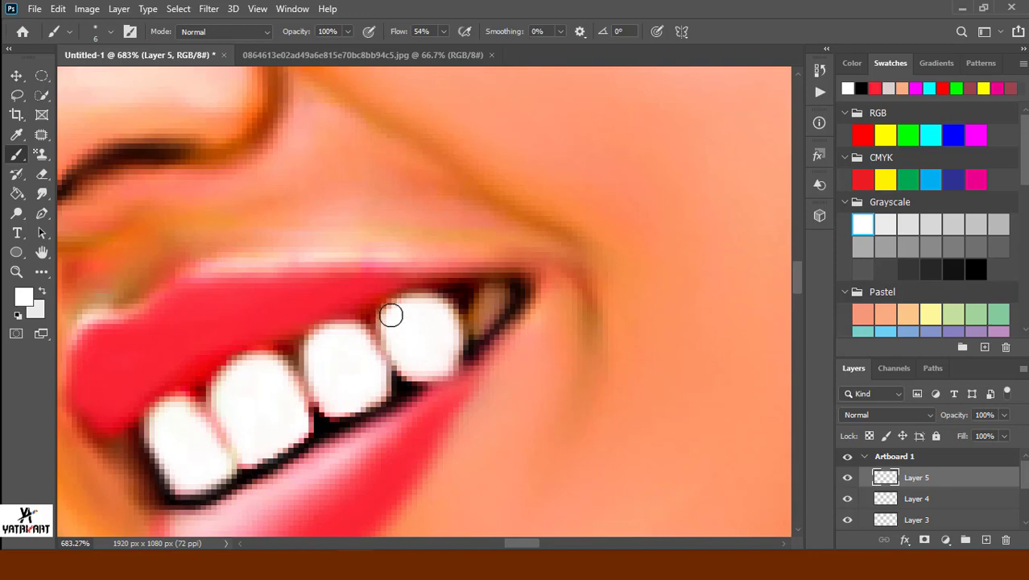
Whiten the left, right and back upper teeth, and set Layer 5's opacity to 97%.
mouse_move(175, 403)
left_mouse_down()
mouse_move(202, 430)
mouse_move(283, 379)
mouse_move(273, 370)
mouse_move(302, 398)
left_mouse_up()
mouse_move(429, 332)
left_mouse_down()
mouse_move(445, 317)
mouse_move(416, 347)
left_mouse_up()
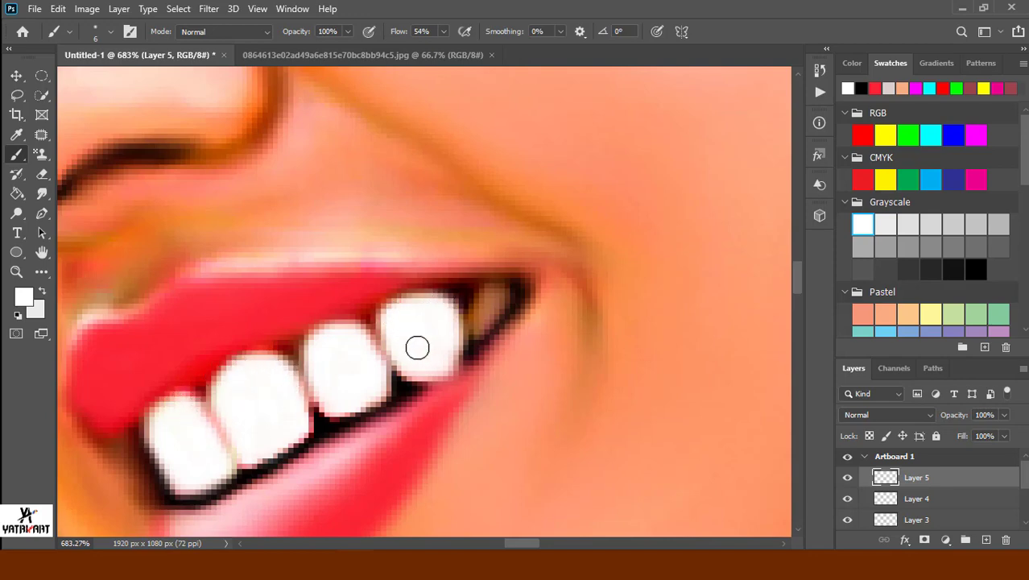
key("bracketleft")
key("bracketleft")
mouse_move(487, 302)
left_mouse_down()
mouse_move(476, 320)
mouse_move(503, 292)
left_mouse_up()
left_click_drag(318, 477, 186, 410)
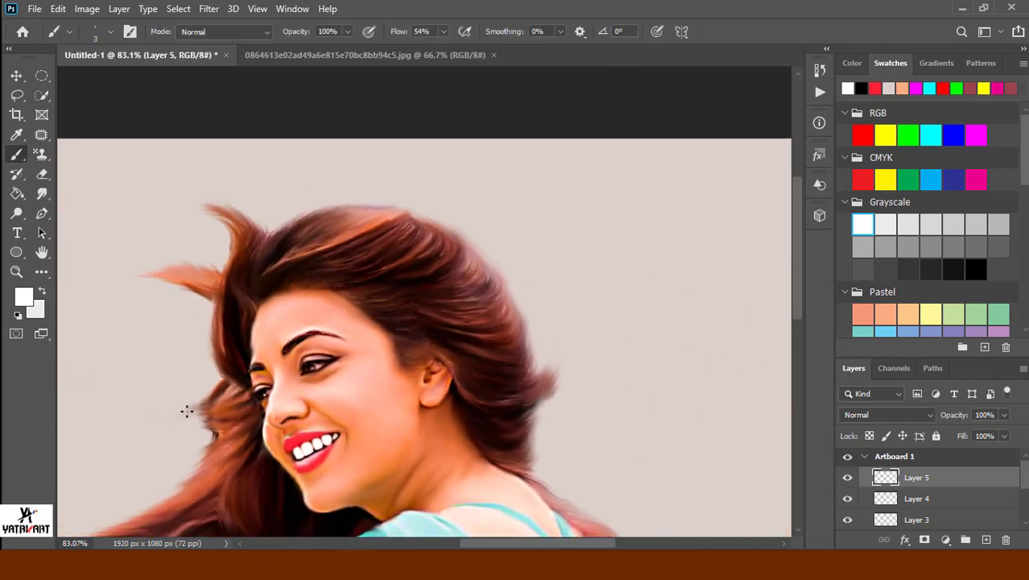
left_click(1004, 435)
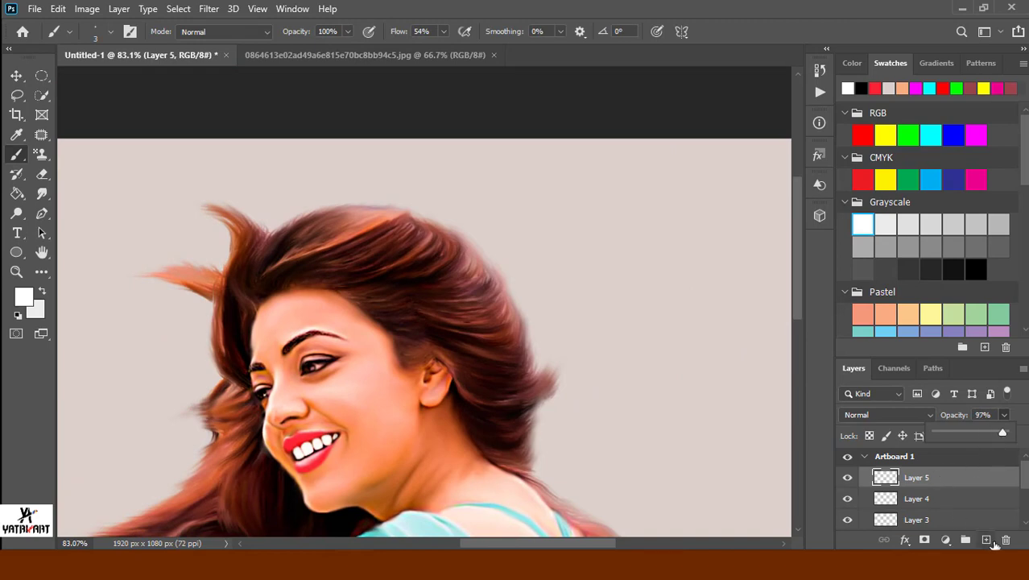
Add Layer 6 and paint white highlights on the upper lip.
left_click(986, 540)
left_click_drag(379, 481, 411, 488)
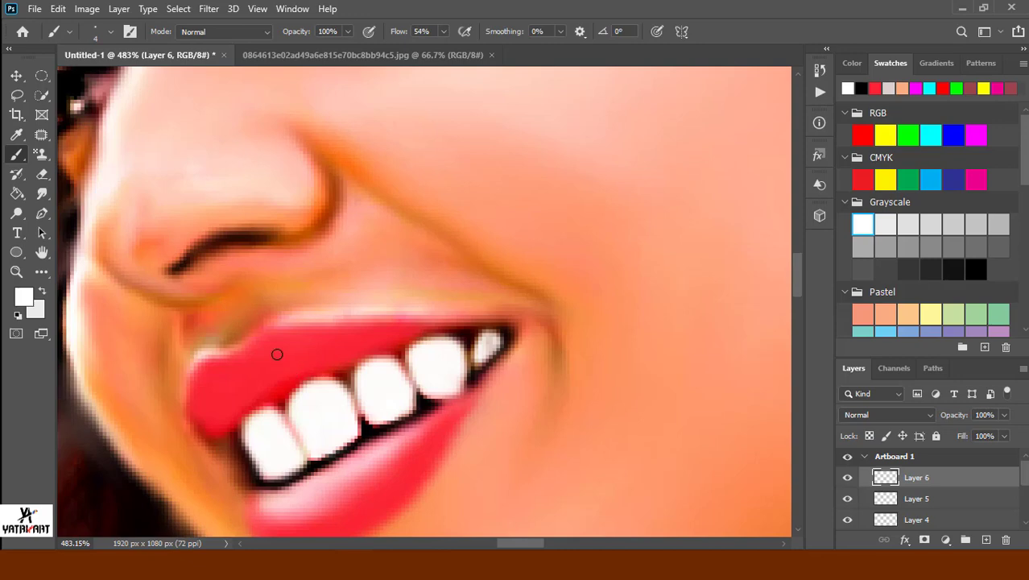
left_click_drag(276, 354, 305, 351)
left_click_drag(211, 394, 234, 384)
mouse_move(274, 356)
left_mouse_down()
mouse_move(315, 350)
mouse_move(304, 363)
mouse_move(269, 353)
mouse_move(334, 343)
mouse_move(334, 361)
mouse_move(297, 359)
mouse_move(326, 358)
mouse_move(328, 344)
mouse_move(284, 372)
mouse_move(214, 368)
mouse_move(248, 382)
mouse_move(223, 413)
mouse_move(207, 382)
mouse_move(232, 390)
mouse_move(223, 358)
mouse_move(239, 398)
left_mouse_up()
Smudge the upper-lip highlight along the lip and set Layer 6's opacity to 83%.
left_click(42, 194)
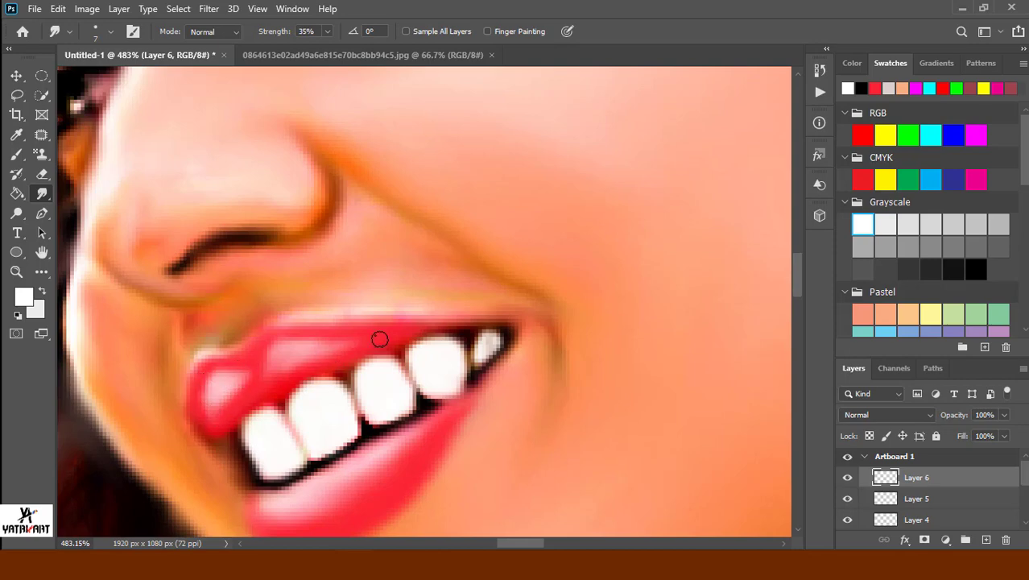
mouse_move(380, 339)
left_mouse_down()
mouse_move(214, 372)
mouse_move(204, 379)
mouse_move(252, 372)
mouse_move(204, 395)
mouse_move(226, 404)
mouse_move(281, 335)
left_mouse_up()
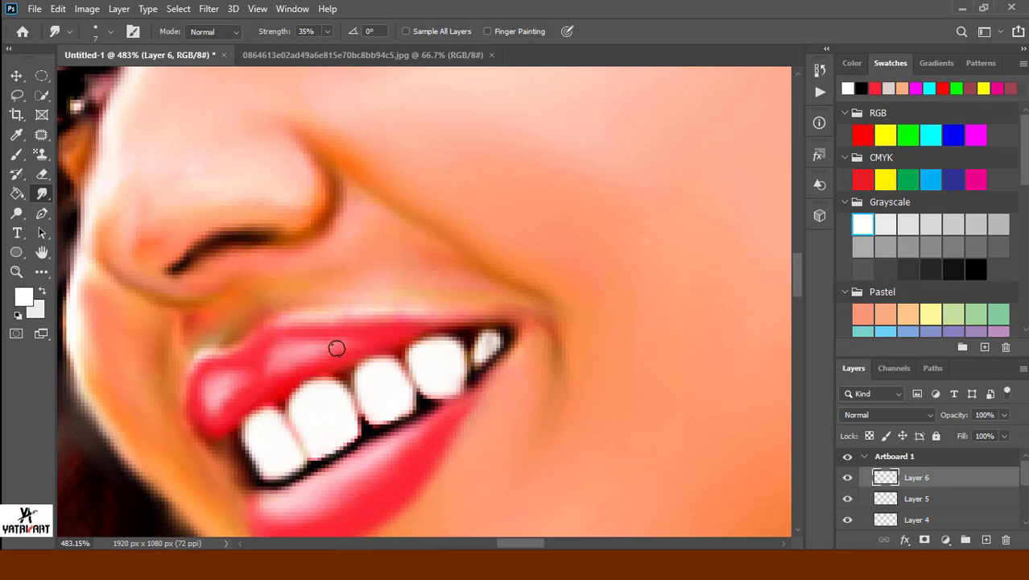
mouse_move(361, 355)
left_mouse_down()
mouse_move(223, 360)
mouse_move(301, 407)
left_mouse_up()
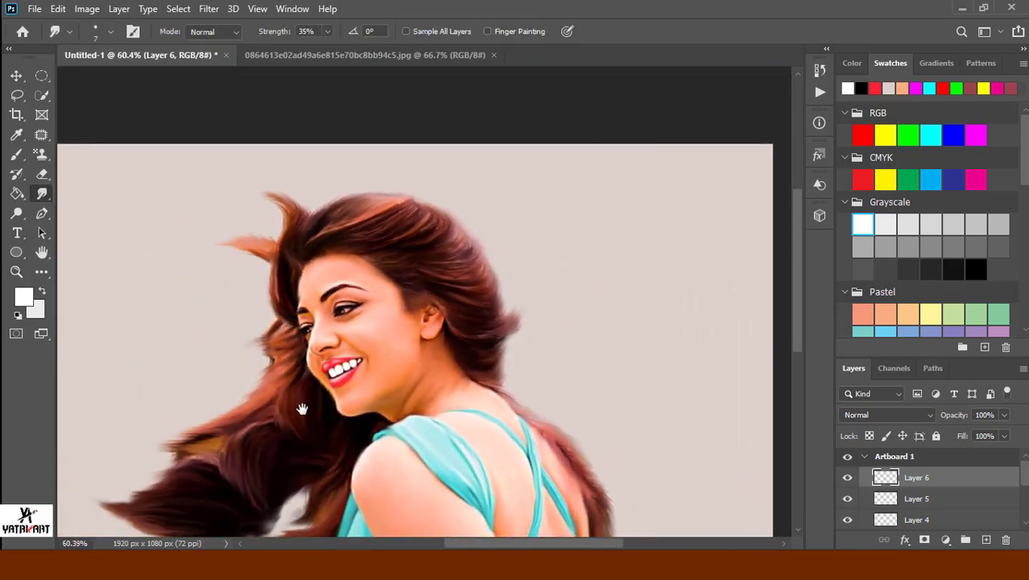
left_click(1004, 436)
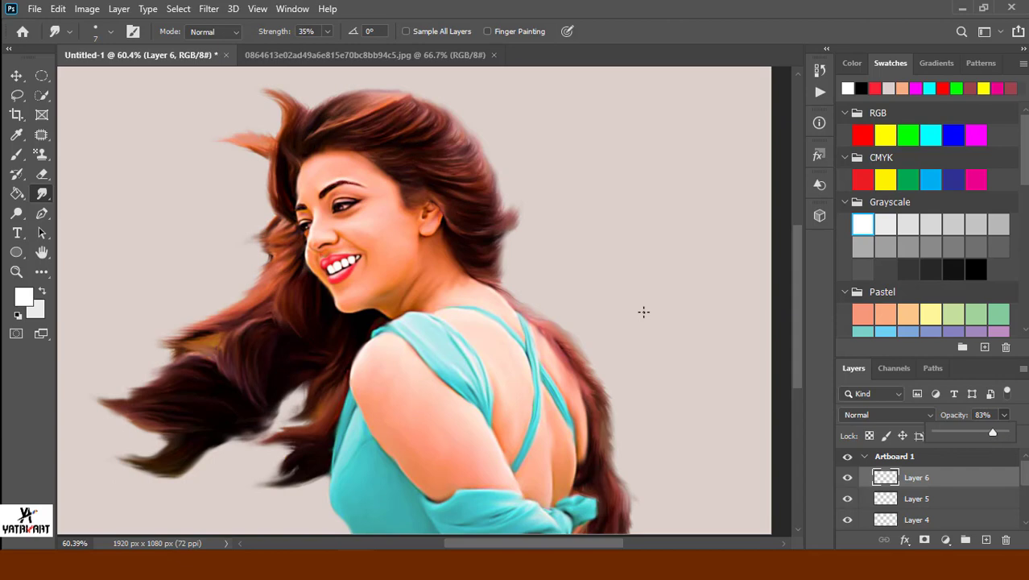
Add Layer 7 and sample the skin tone above the lip for blending.
left_click(986, 539)
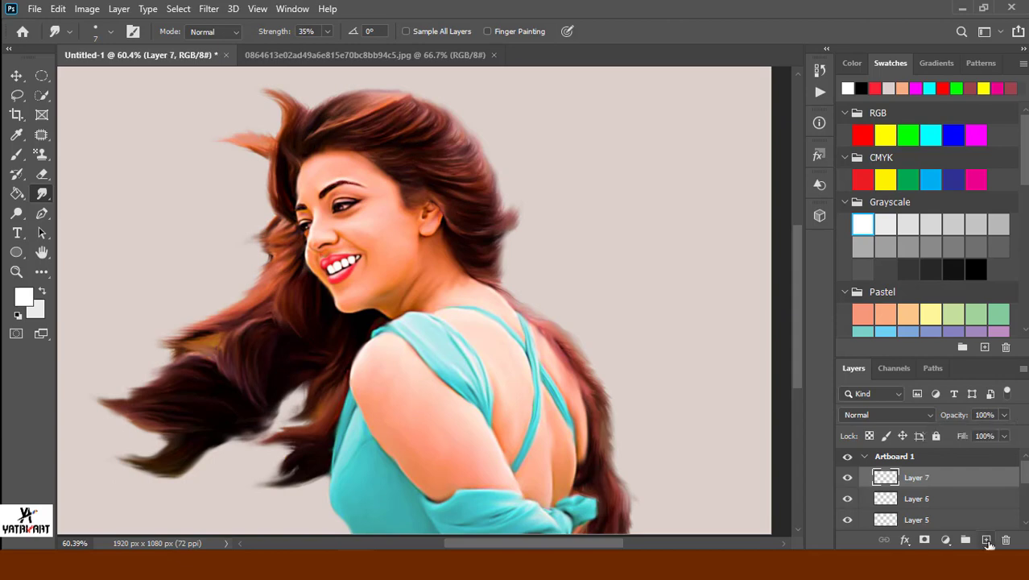
scroll(431, 367, "up", 3)
scroll(379, 213, "up", 3)
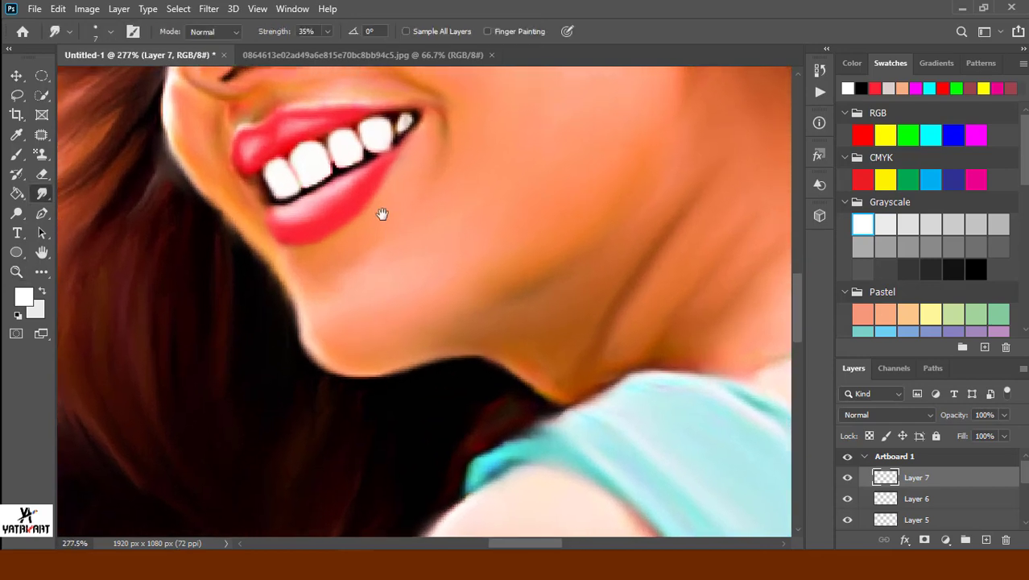
left_click_drag(379, 213, 443, 458)
key("i")
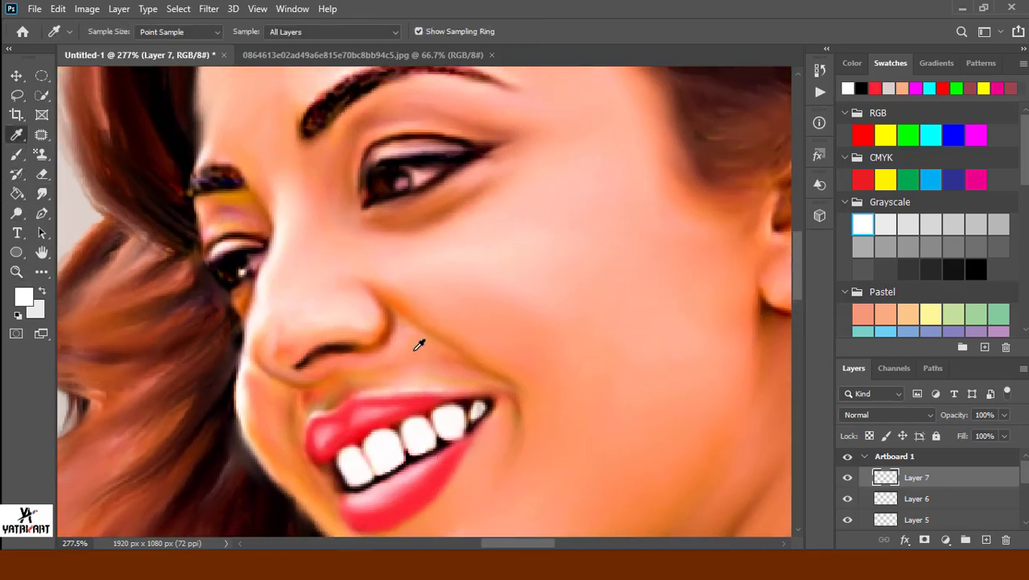
left_click(474, 305)
key("b")
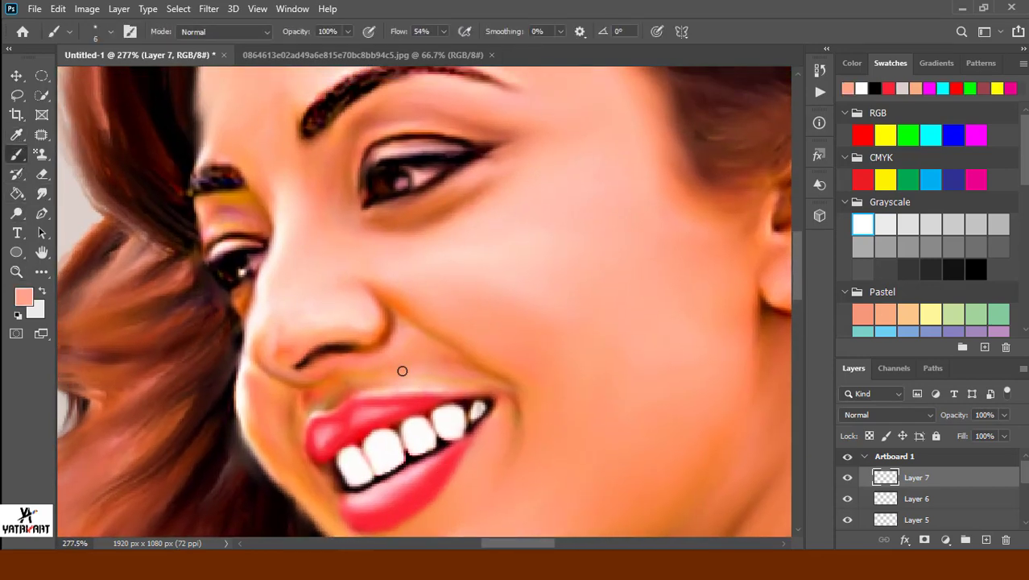
key("bracketright")
key("bracketright")
key("bracketright")
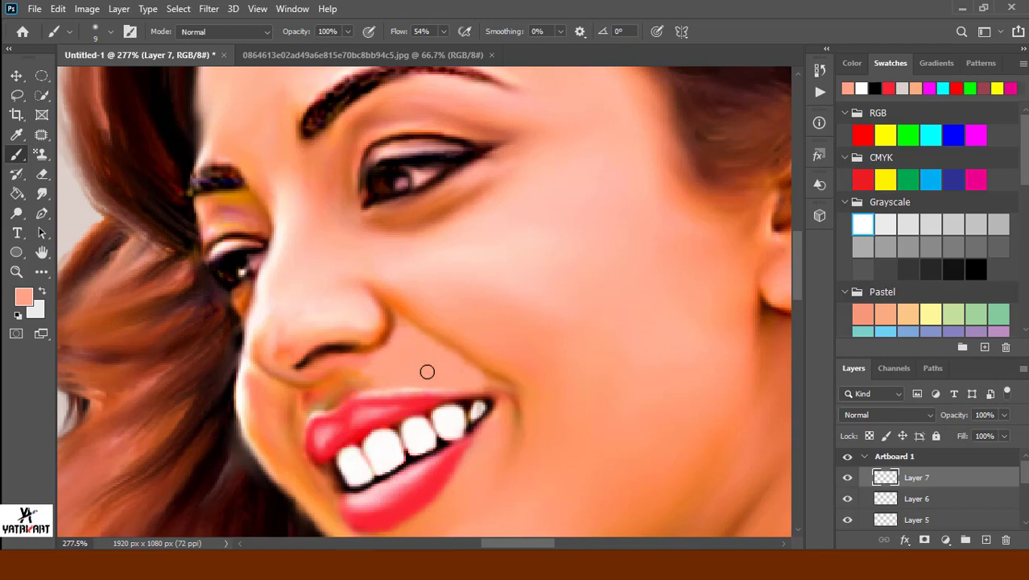
key("r")
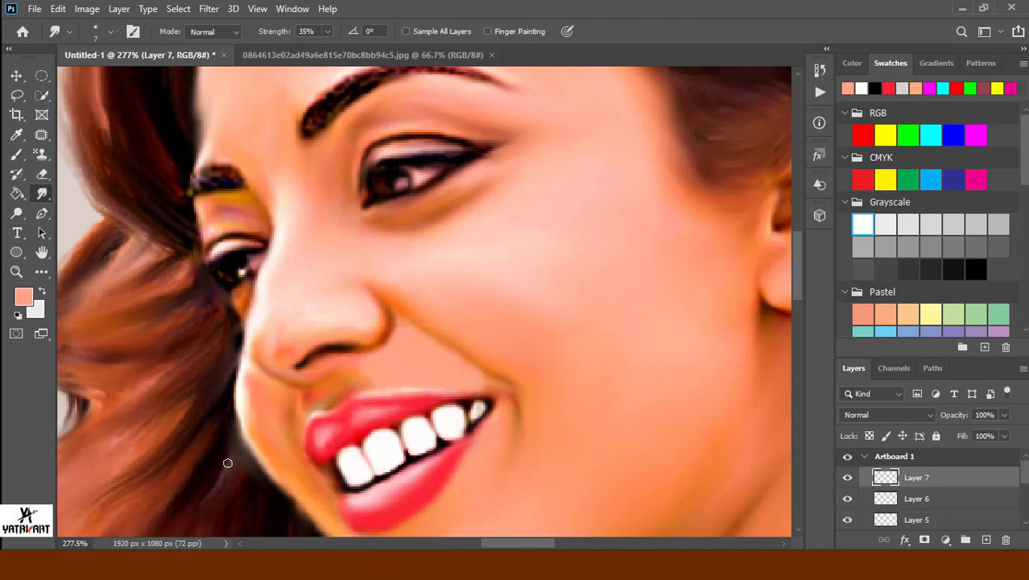
Smudge skin tones around the mouth and lower Layer 7's opacity to 48%.
left_click_drag(479, 399, 528, 470)
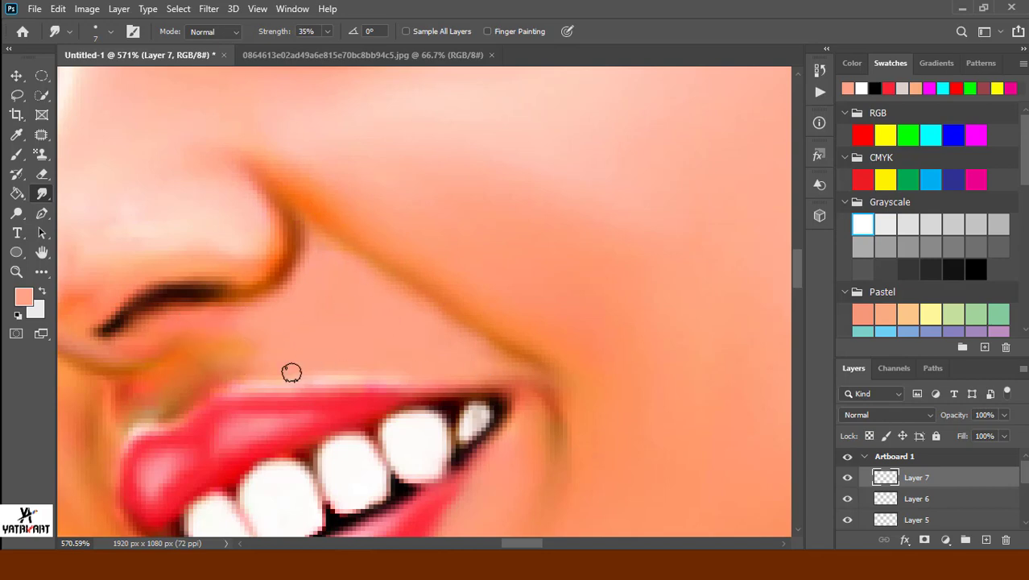
scroll(322, 354, "left", 2)
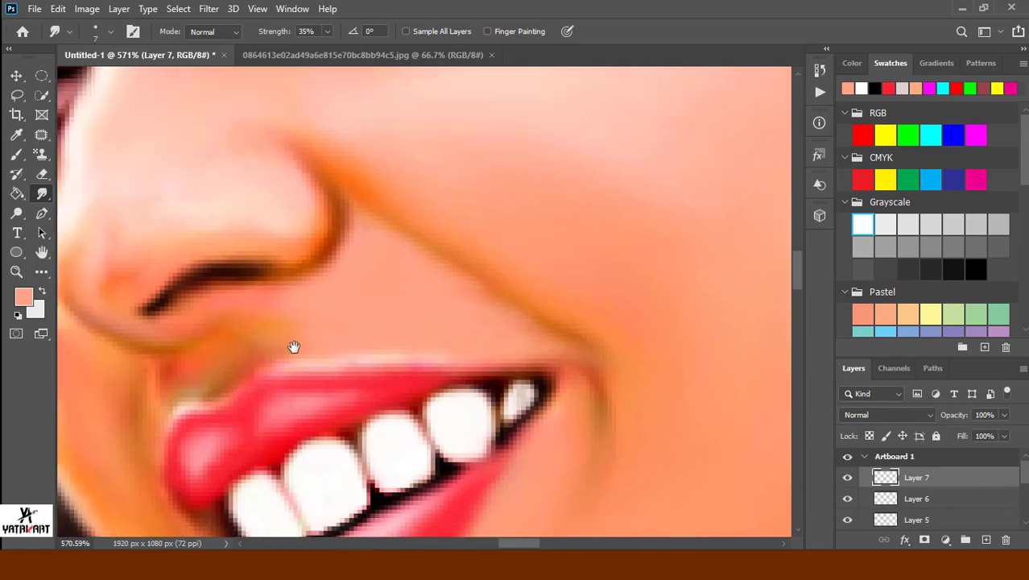
scroll(294, 345, "left", 4)
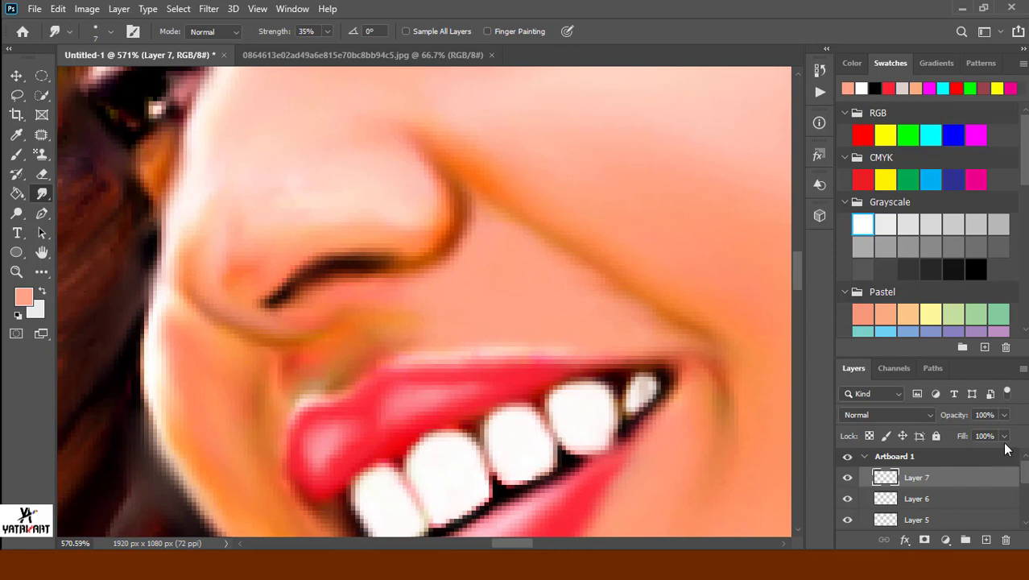
left_click(1004, 415)
left_click_drag(986, 432, 967, 437)
key("z")
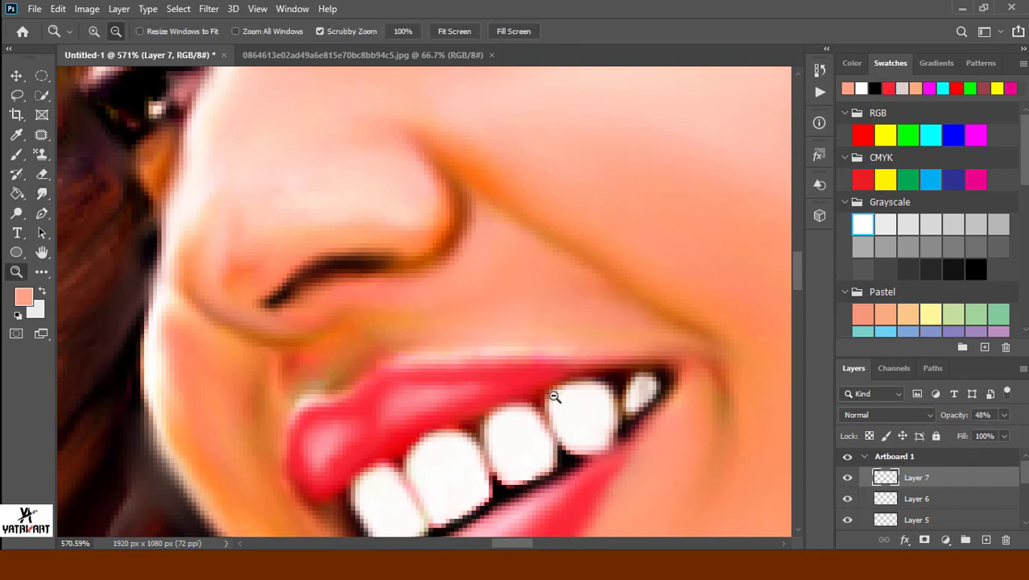
left_click_drag(554, 396, 515, 426)
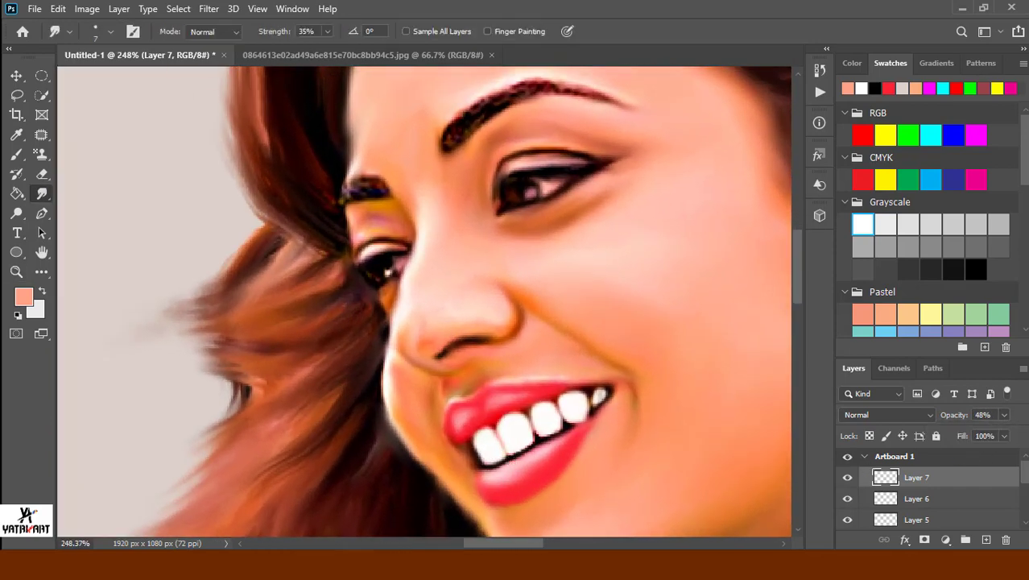
Add Layer 8, brighten the chin edge with a light stroke, and smudge it at size 15.
left_click(985, 540)
key("b")
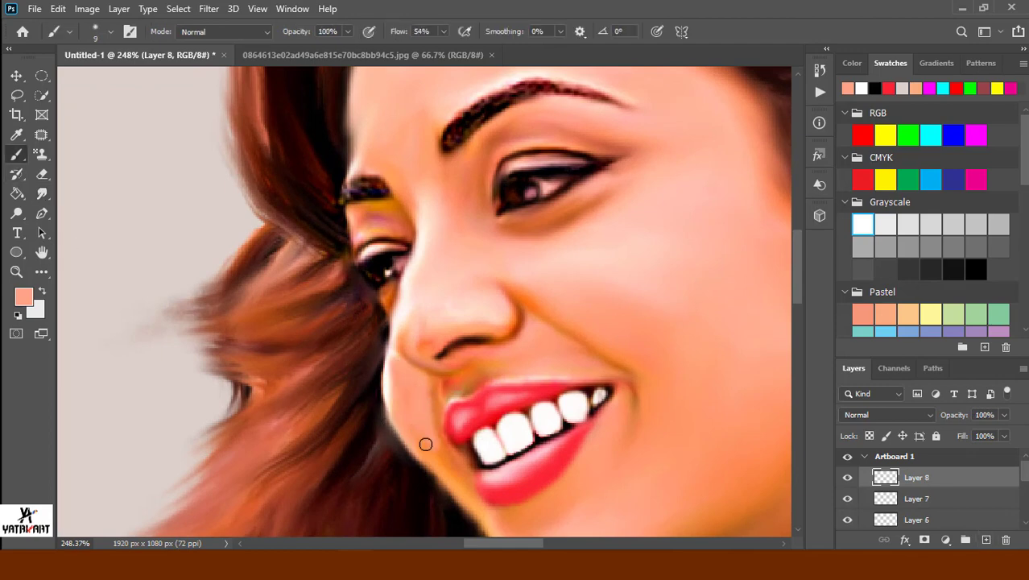
left_click_drag(426, 444, 453, 467)
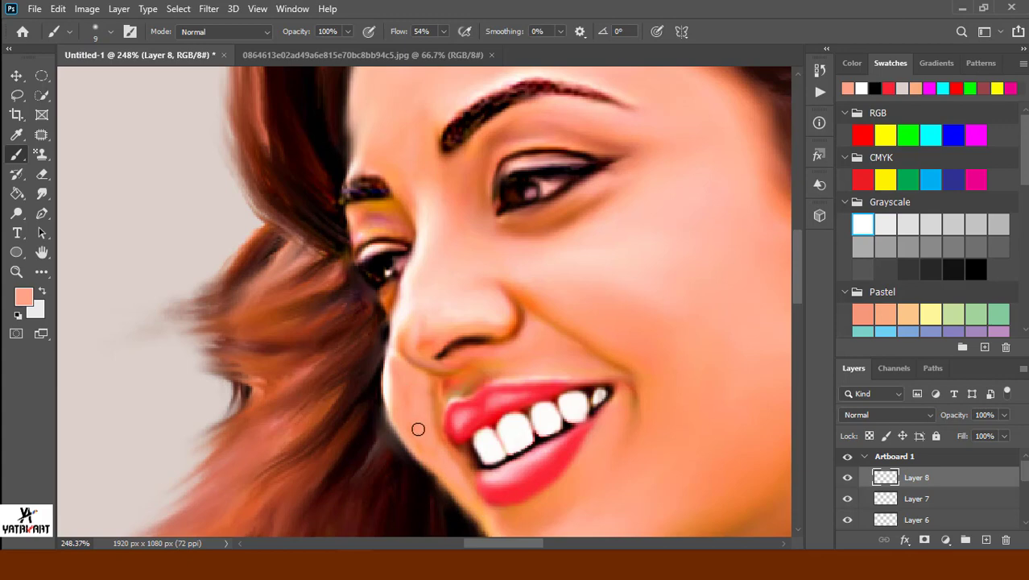
key("r")
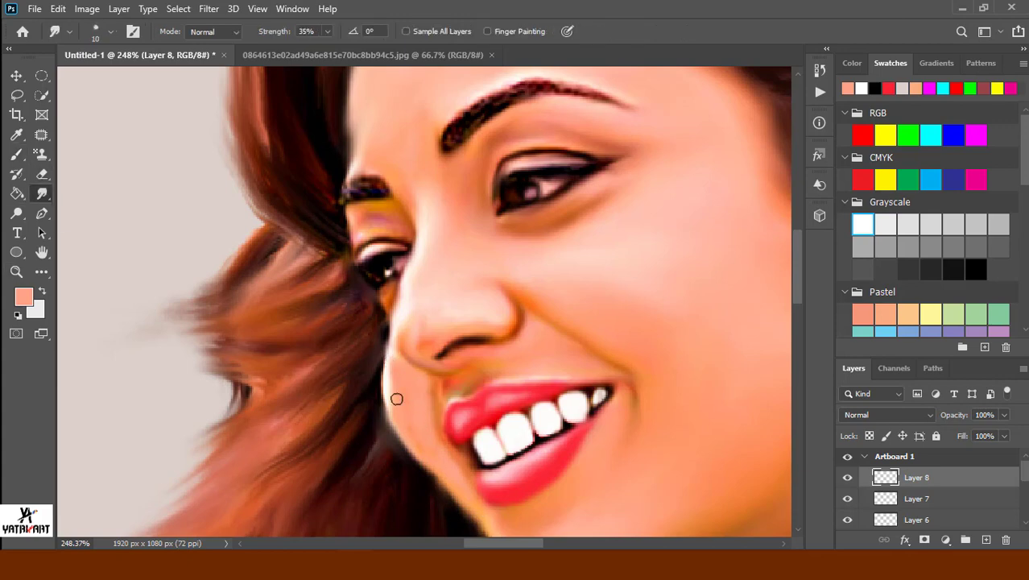
key("bracketright")
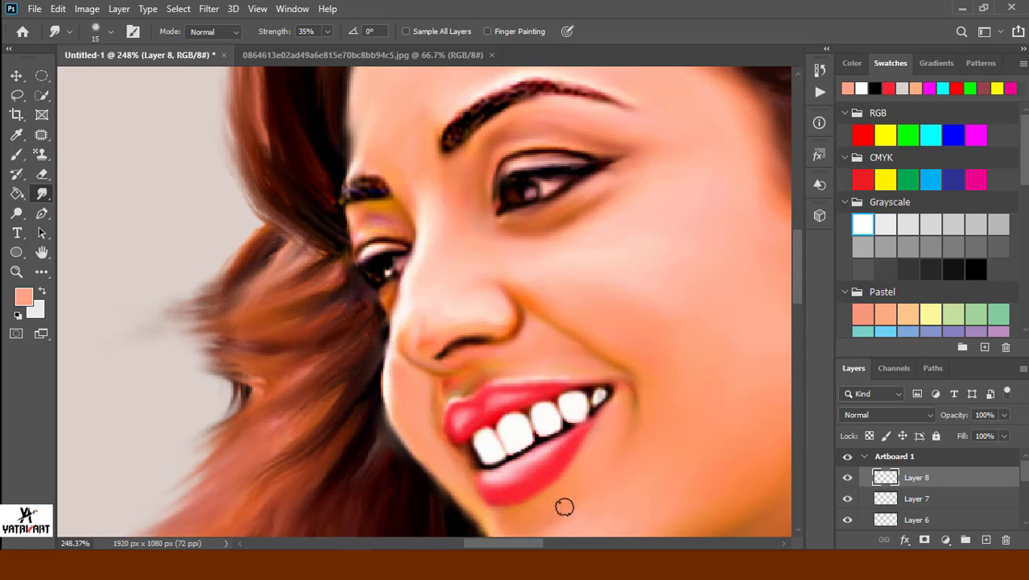
scroll(556, 501, "down", 5)
scroll(451, 393, "up", 3)
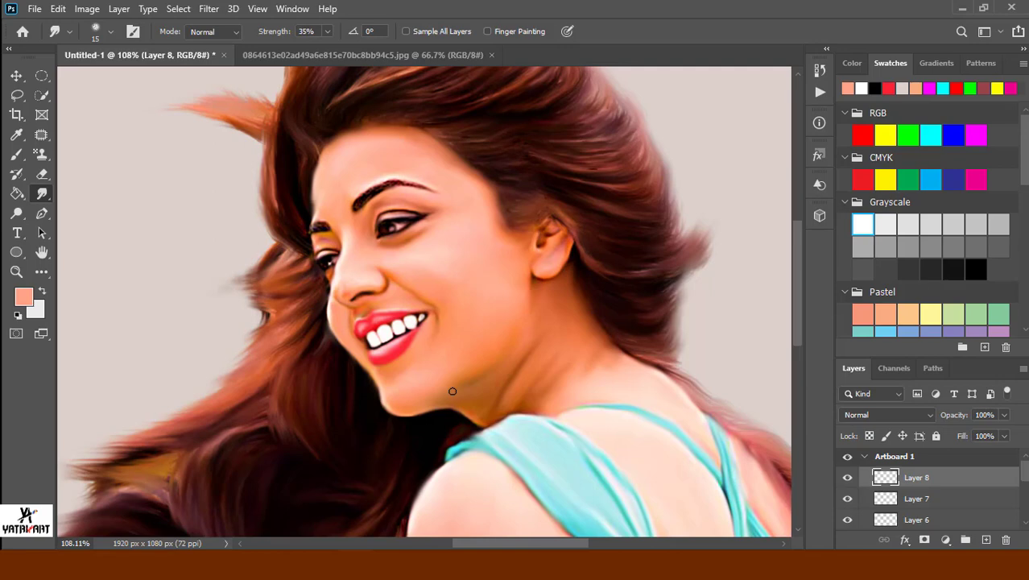
scroll(442, 424, "up", 3)
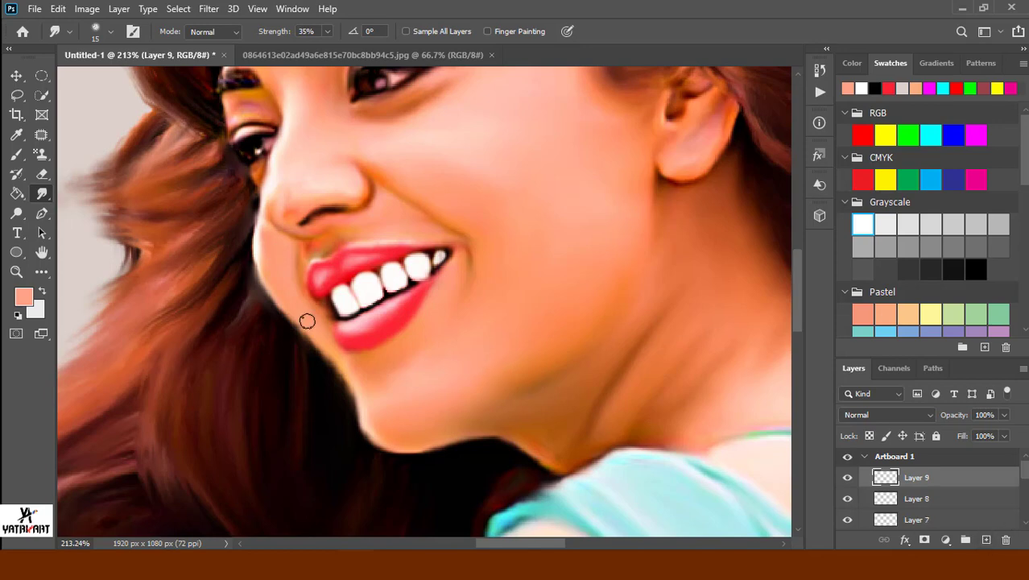
Paint and smudge sampled brown shading along the chin, fading Layer 9 to 83%.
left_click_drag(449, 403, 435, 468)
key("i")
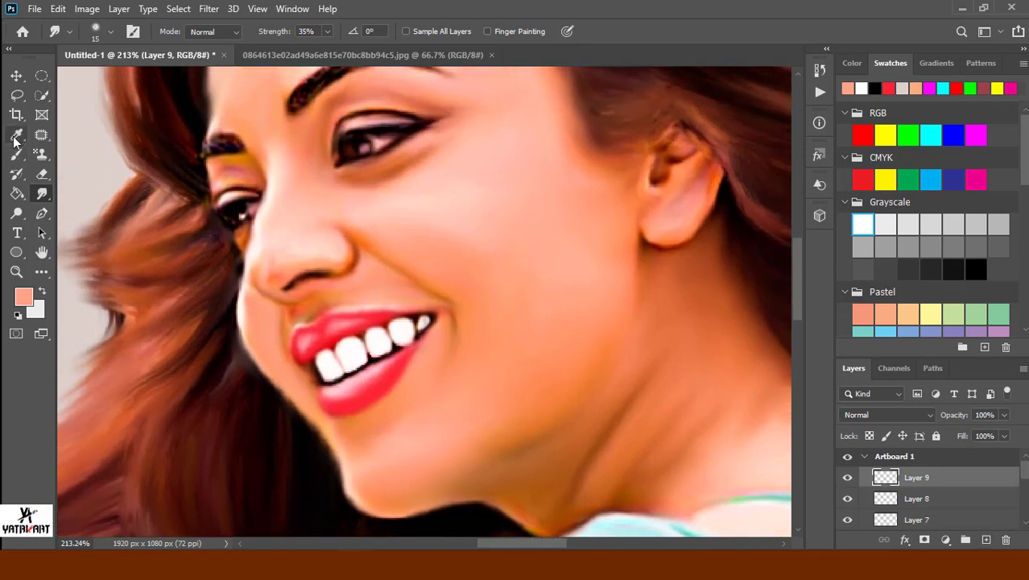
left_click(616, 419)
key("b")
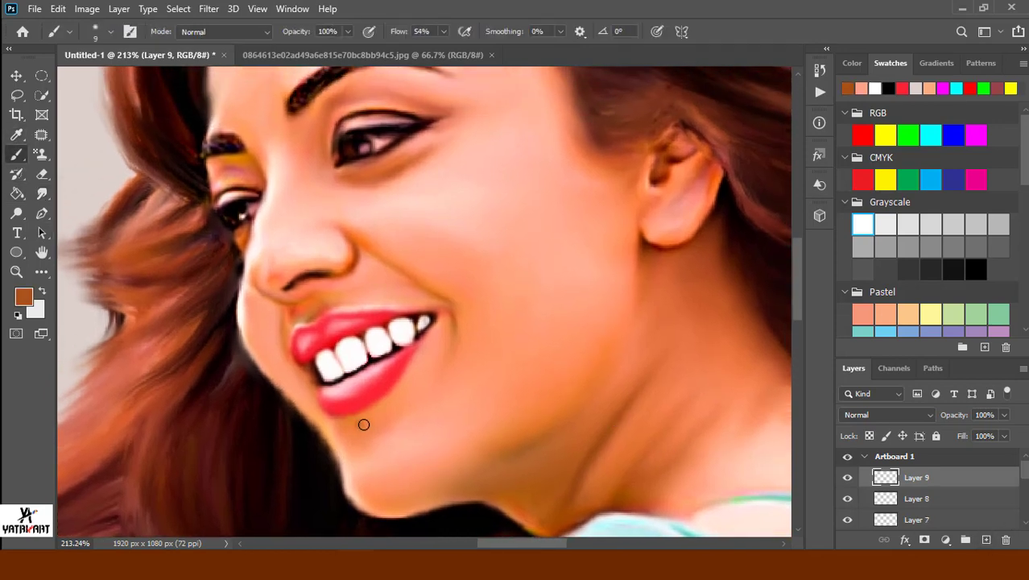
mouse_move(363, 425)
left_mouse_down()
mouse_move(378, 422)
mouse_move(327, 429)
left_mouse_up()
key("r")
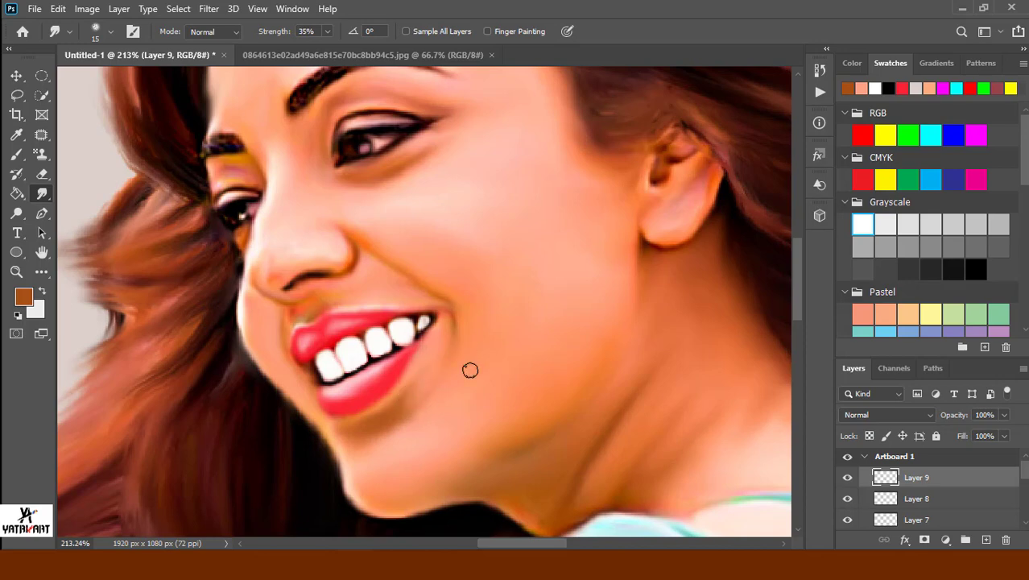
left_click_drag(477, 432, 463, 405)
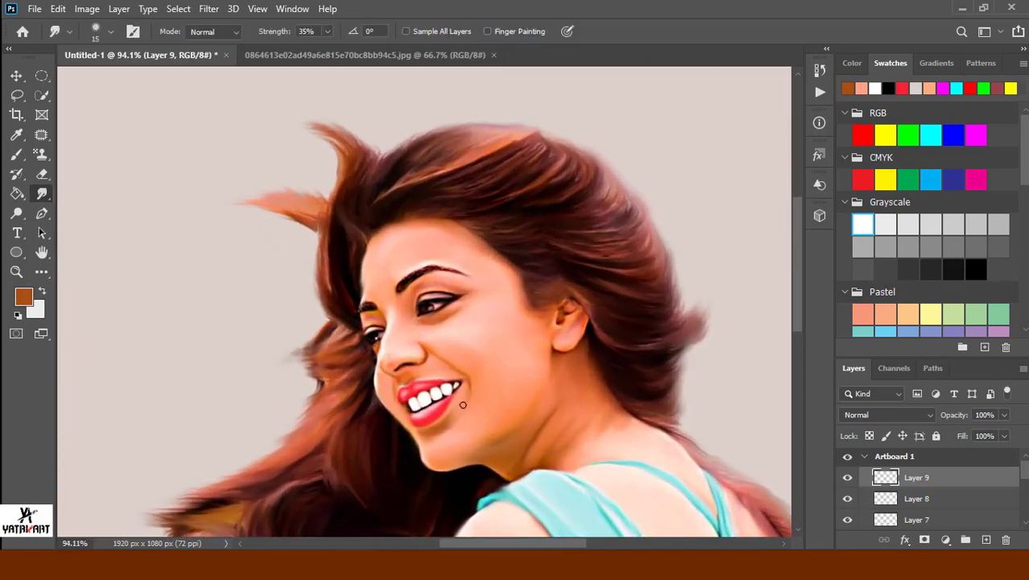
left_click_drag(1004, 415, 1004, 441)
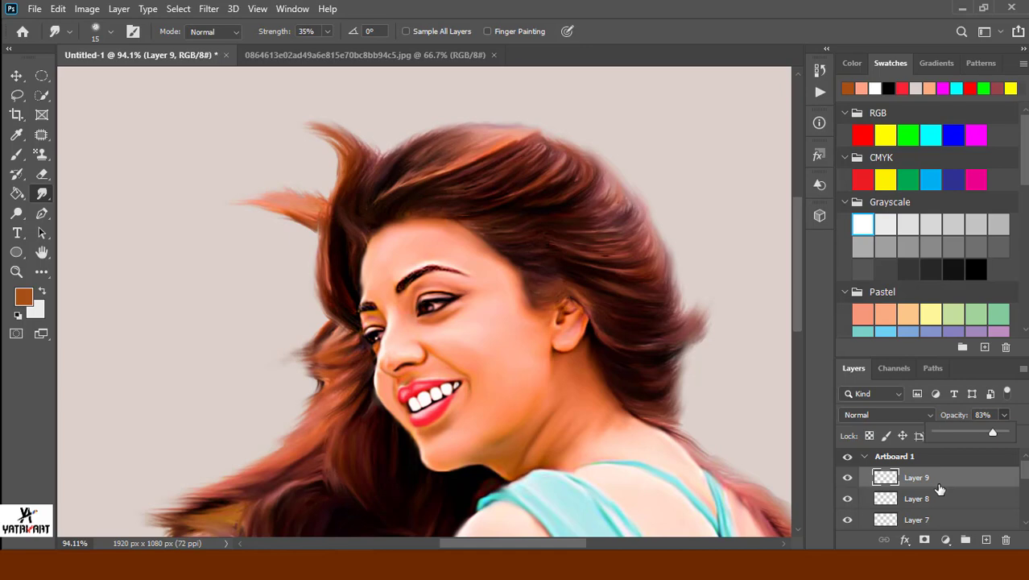
Add Layer 10 and set up a white 3 px Hard Round brush.
left_click(986, 539)
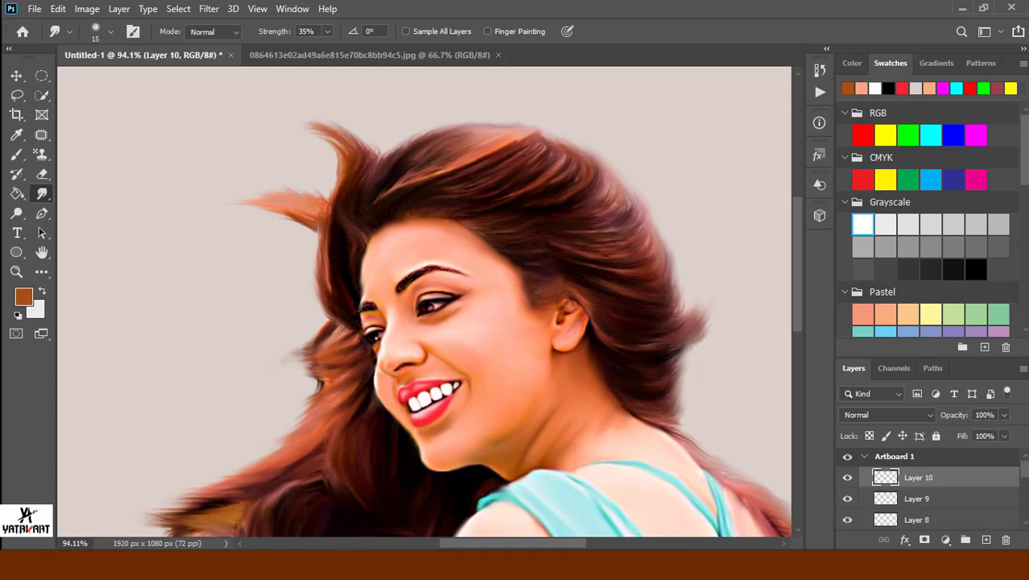
left_click_drag(435, 405, 525, 503)
left_click(18, 155)
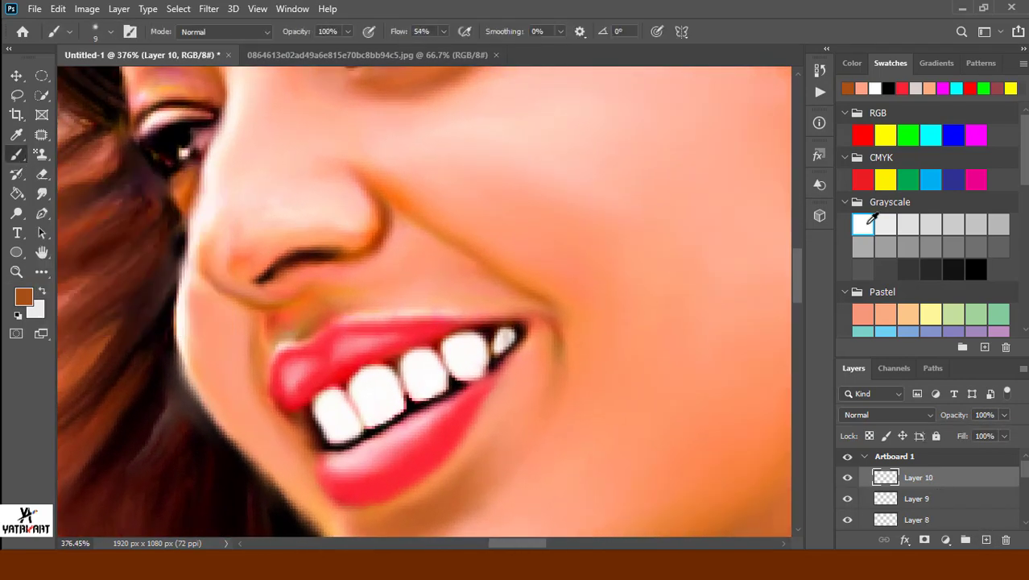
left_click(862, 224)
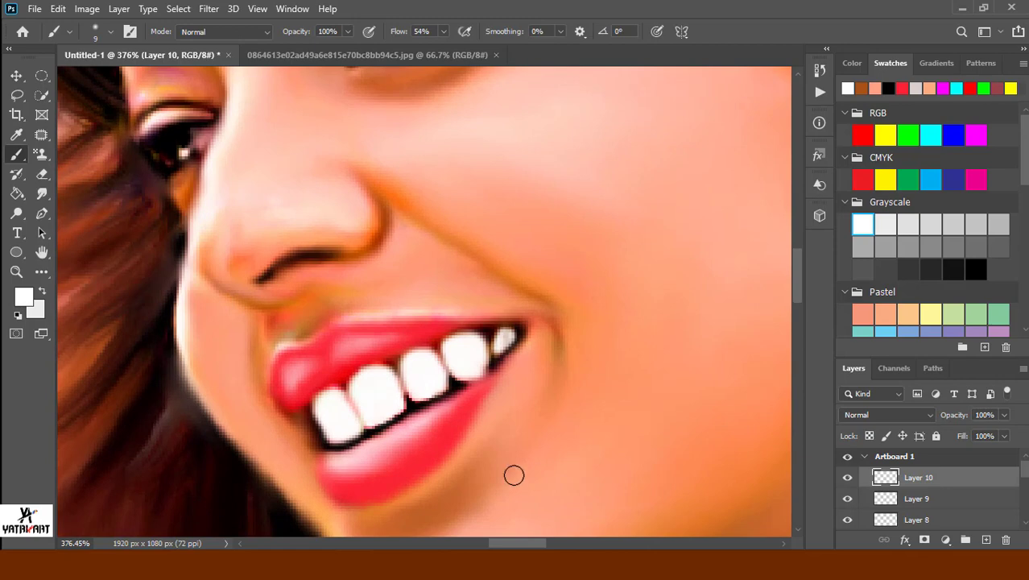
right_click(211, 159)
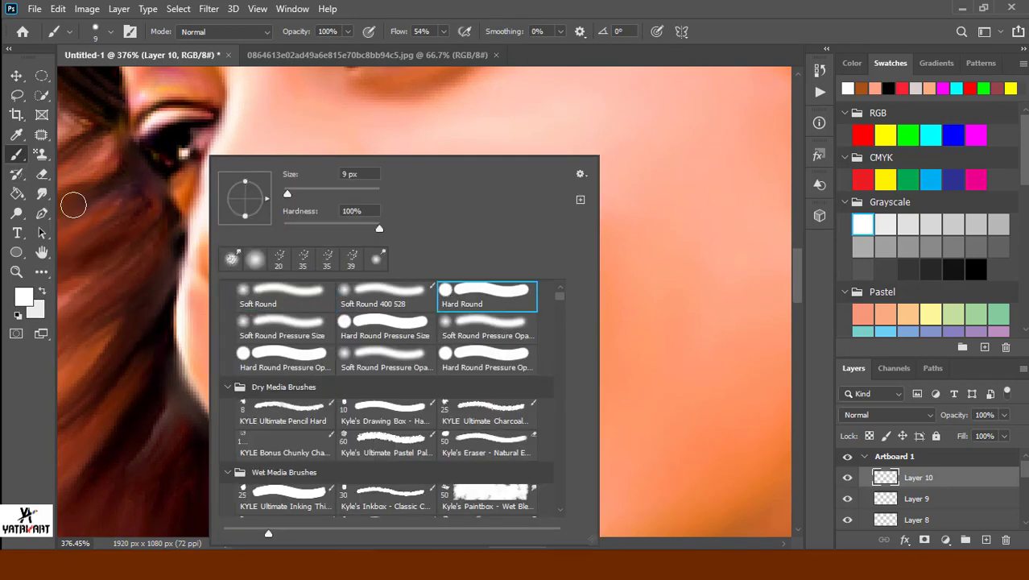
left_click(487, 296)
left_click(138, 306)
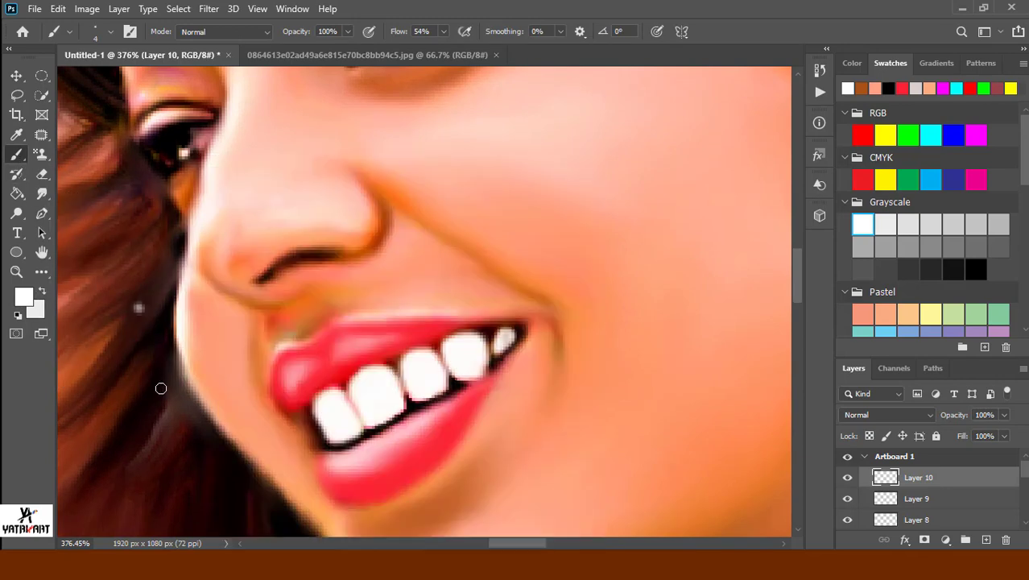
right_click(493, 161)
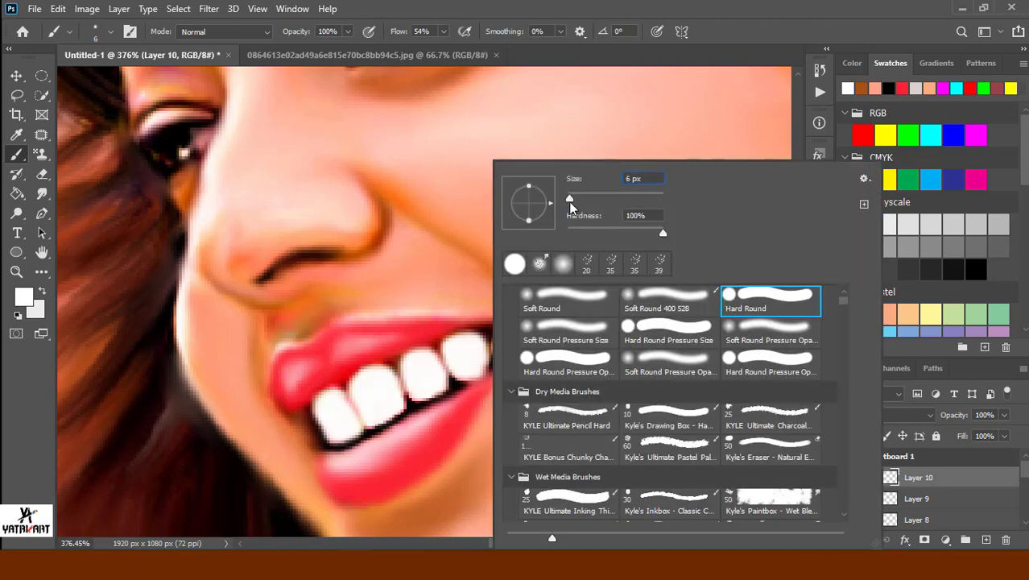
left_click_drag(569, 199, 567, 200)
left_click(692, 131)
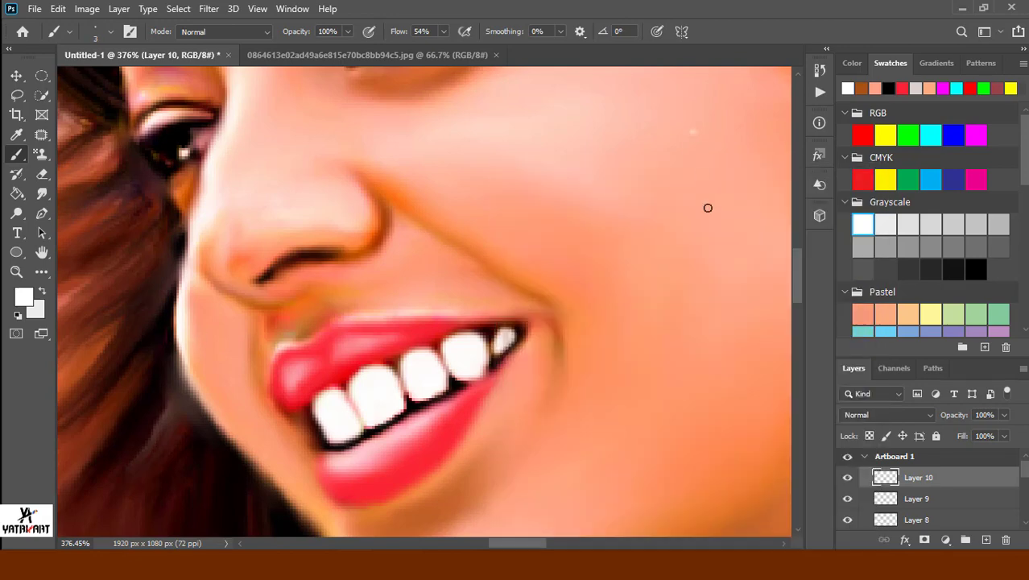
Draw a Pen path along the upper lip, stroke it with the brush, then delete the path.
left_click(42, 213)
left_click(267, 376)
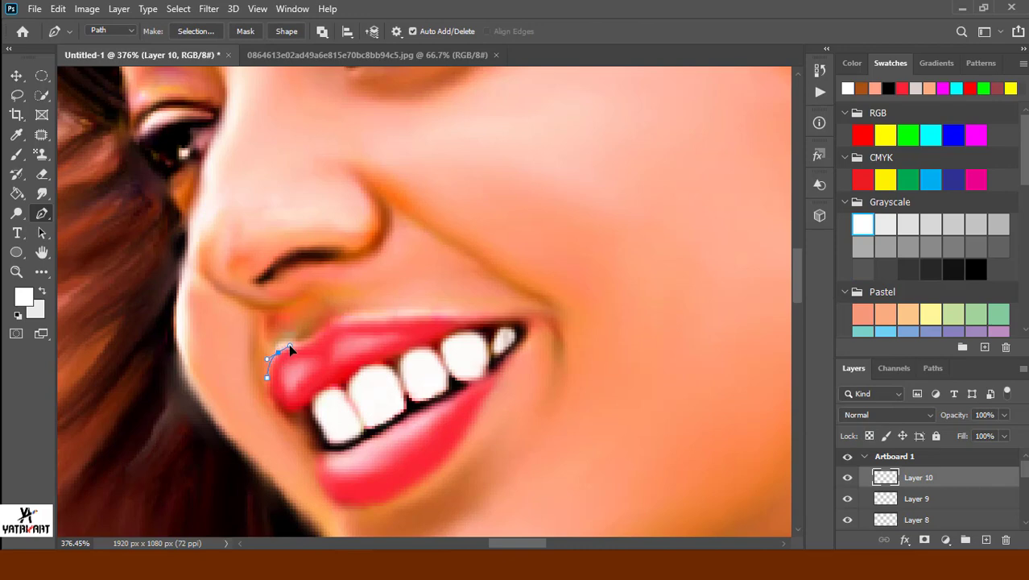
left_click_drag(307, 344, 334, 347)
left_click_drag(406, 315, 508, 320)
right_click(537, 330)
left_click(574, 345)
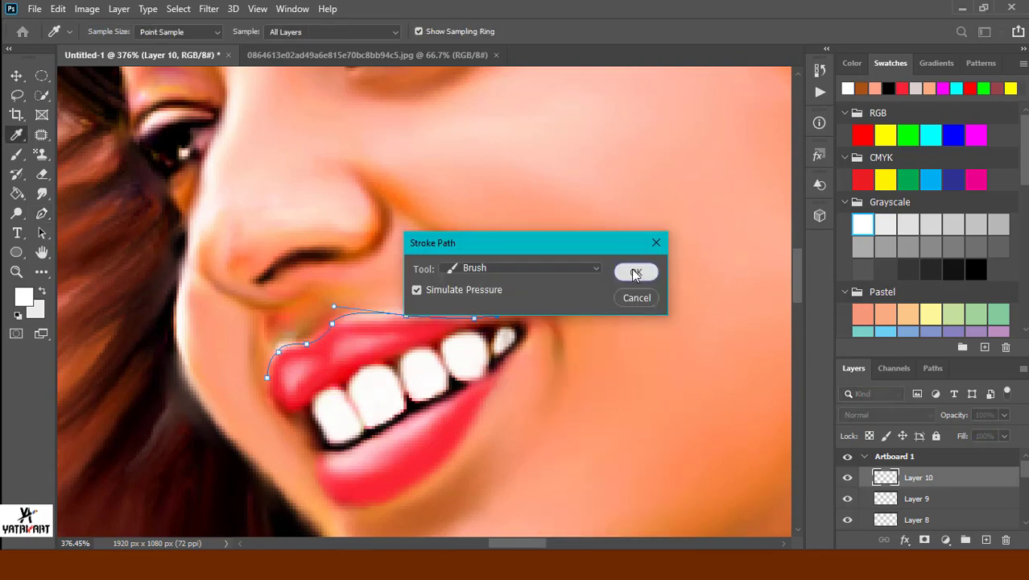
left_click(635, 274)
right_click(588, 216)
left_click(620, 232)
Smudge the white upper-lip line with a 5 px Smudge tool and fade Layer 10 to 90%.
key("r")
scroll(413, 356, "up", 3)
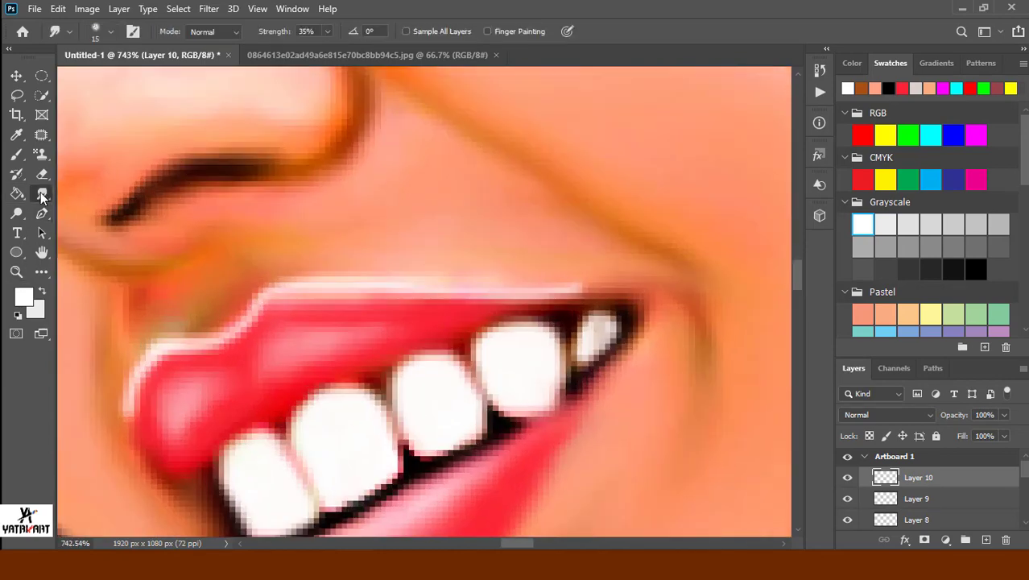
key("bracketleft")
key("bracketleft")
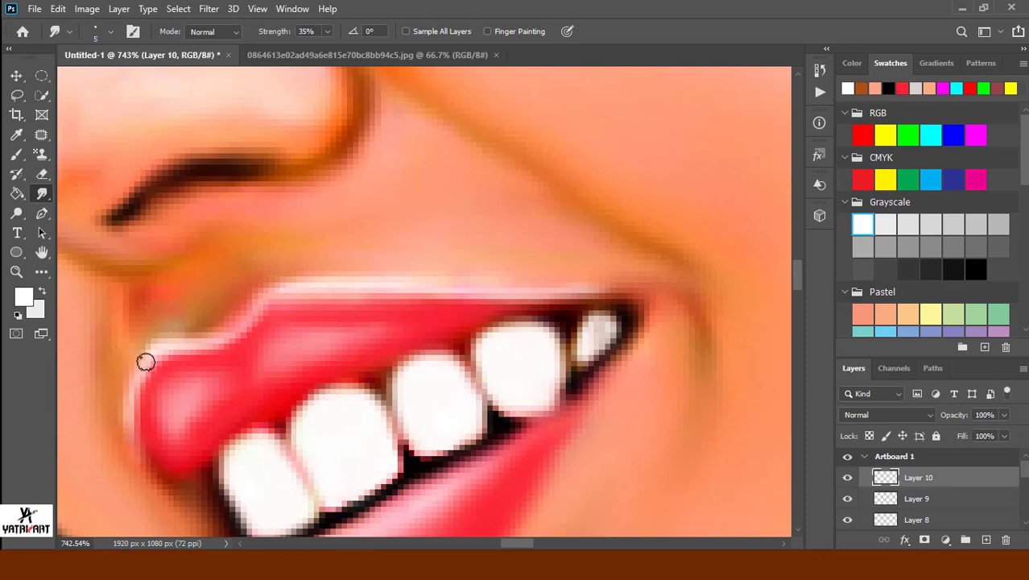
mouse_move(140, 413)
left_mouse_down()
mouse_move(248, 329)
mouse_move(276, 288)
mouse_move(404, 299)
left_mouse_up()
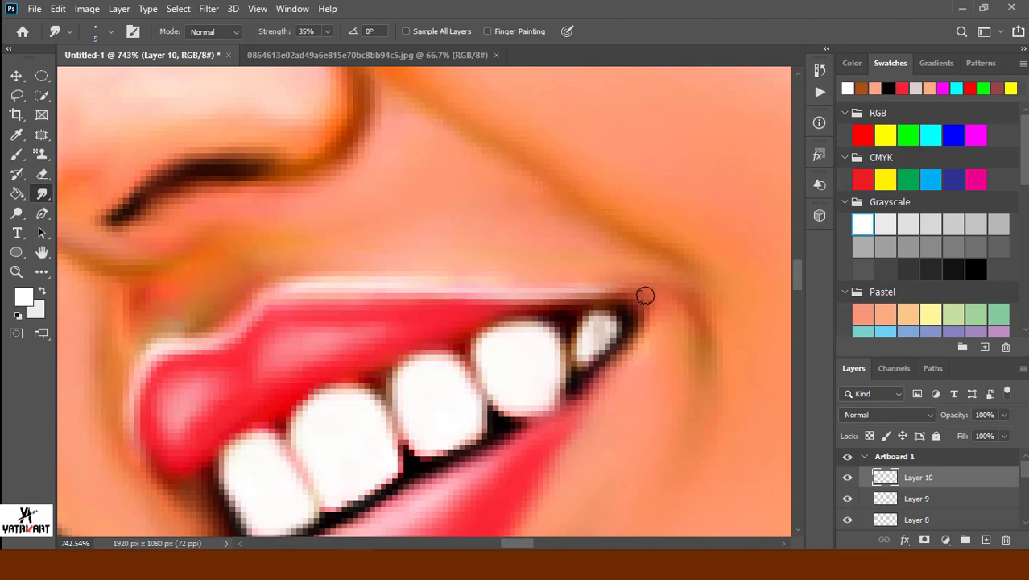
scroll(282, 326, "down", 10)
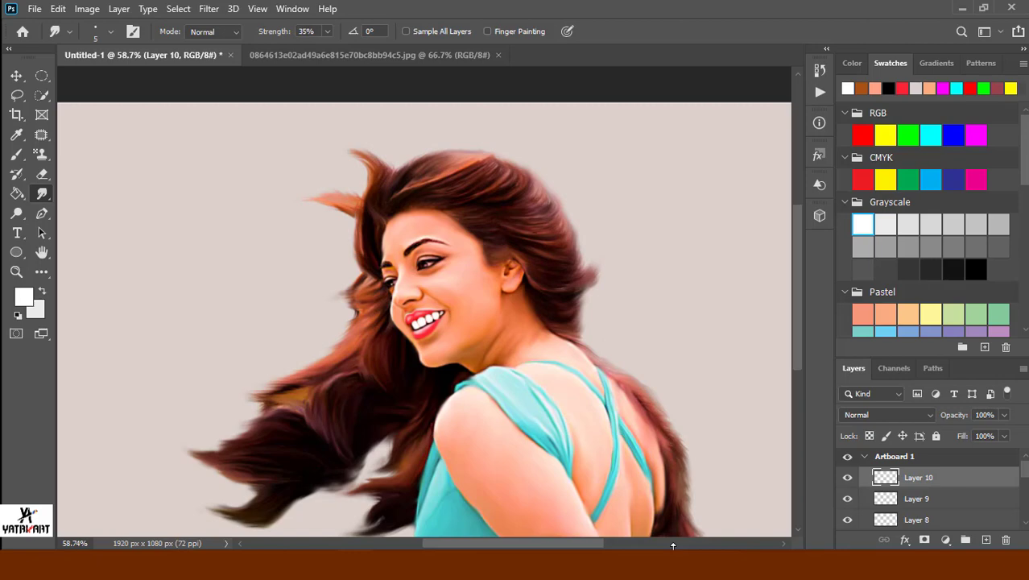
left_click_drag(444, 339, 563, 371)
left_click_drag(1004, 416, 997, 435)
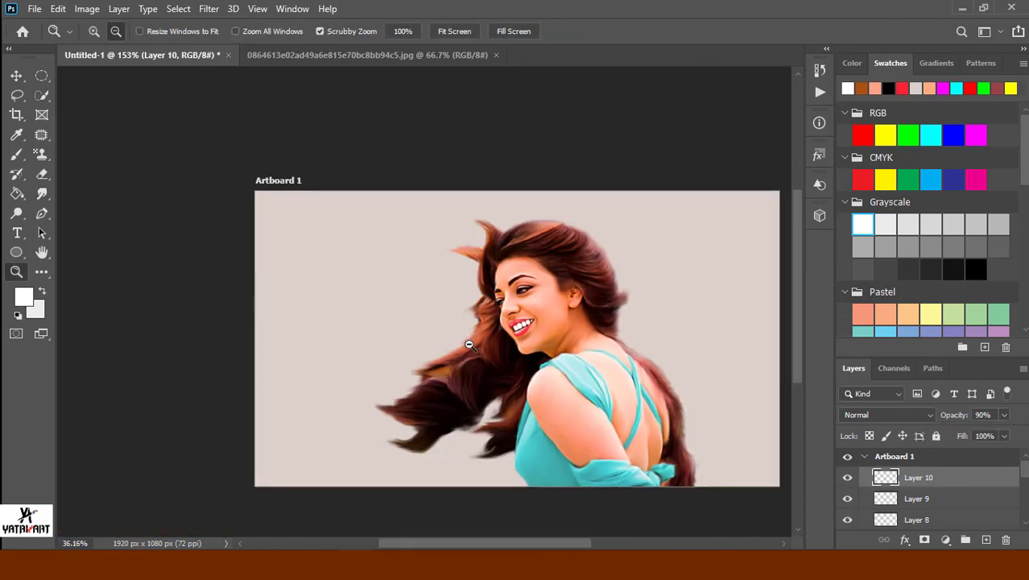
left_click_drag(603, 467, 551, 374)
Add Layer 11, zoom in on the nose, and paint a small white highlight on its tip.
left_click(986, 540)
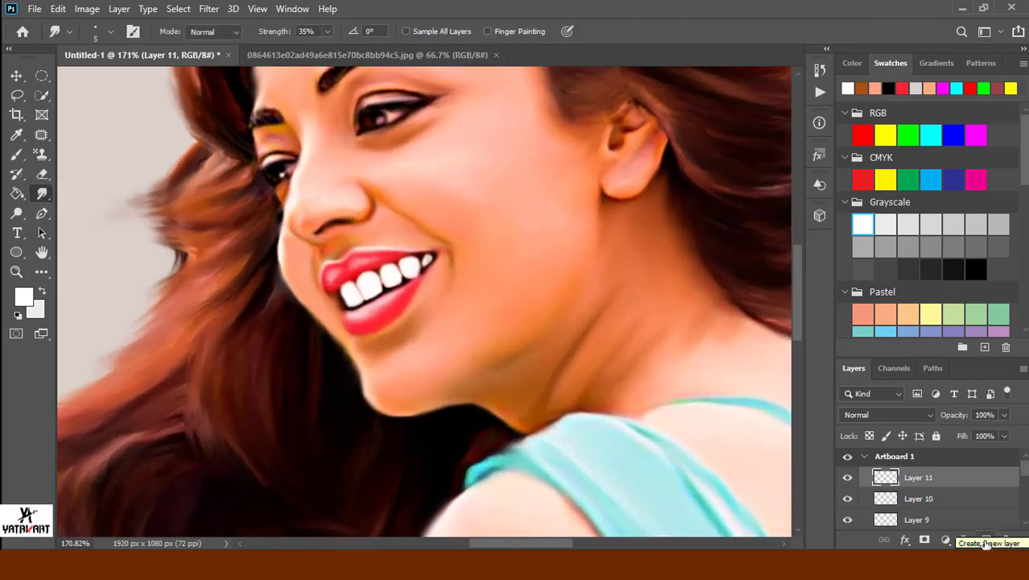
key("z")
left_click(437, 321)
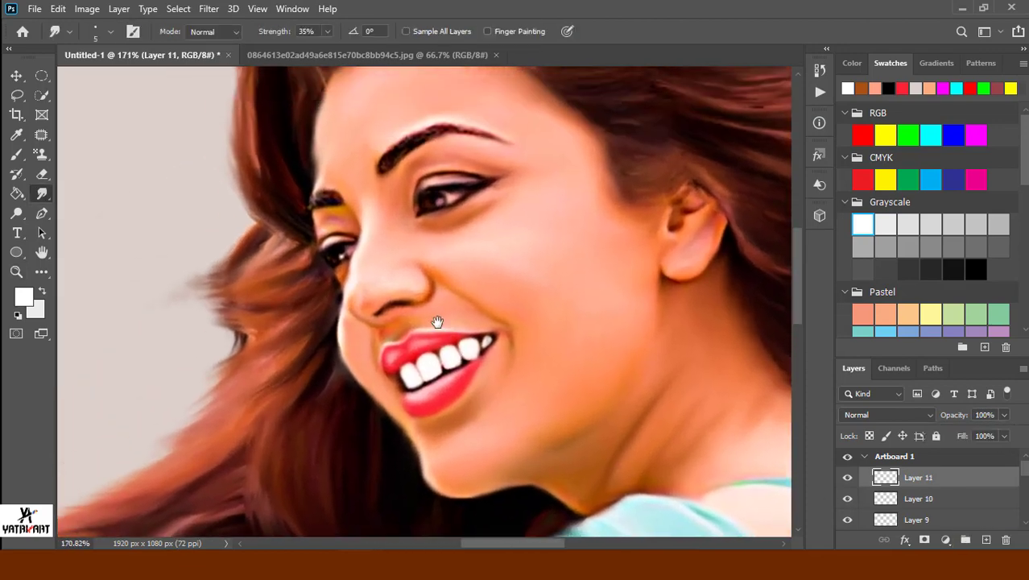
left_click(374, 314)
key("b")
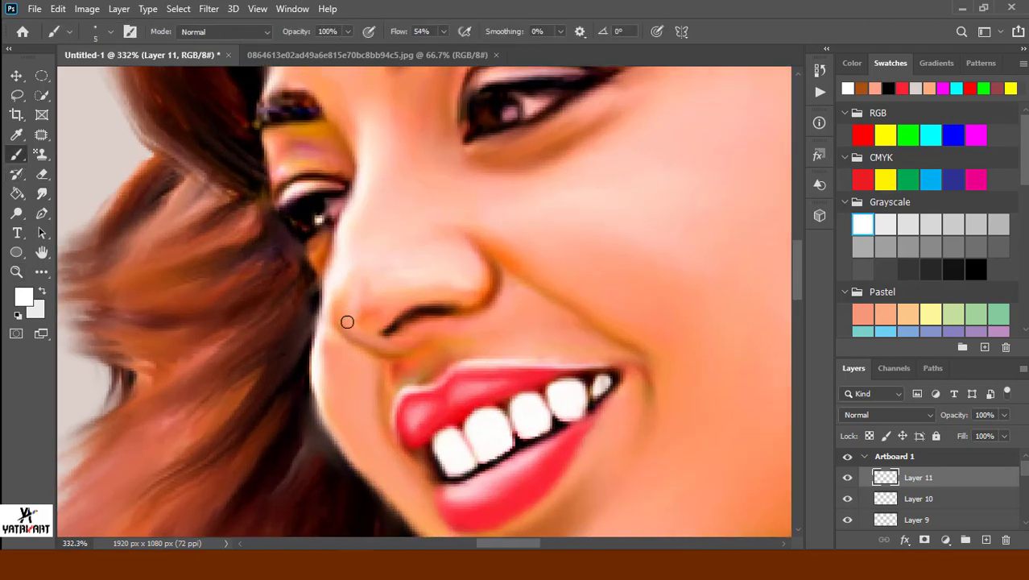
mouse_move(347, 322)
left_mouse_down()
mouse_move(348, 307)
mouse_move(361, 333)
mouse_move(377, 284)
mouse_move(349, 328)
mouse_move(364, 315)
left_mouse_up()
key("r")
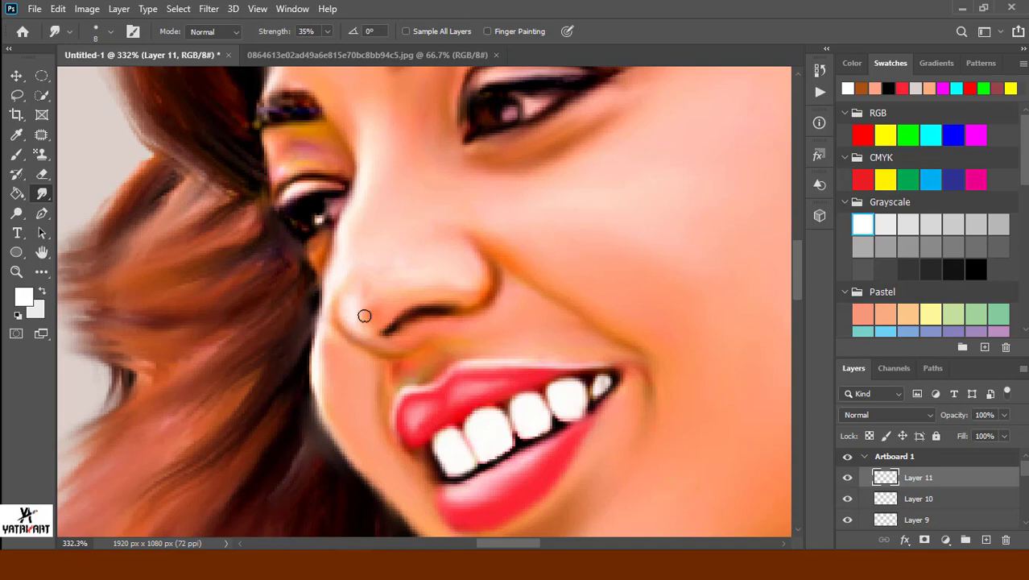
Smudge the nose highlight and set Layer 11's opacity to 36%.
scroll(446, 244, "down", 3)
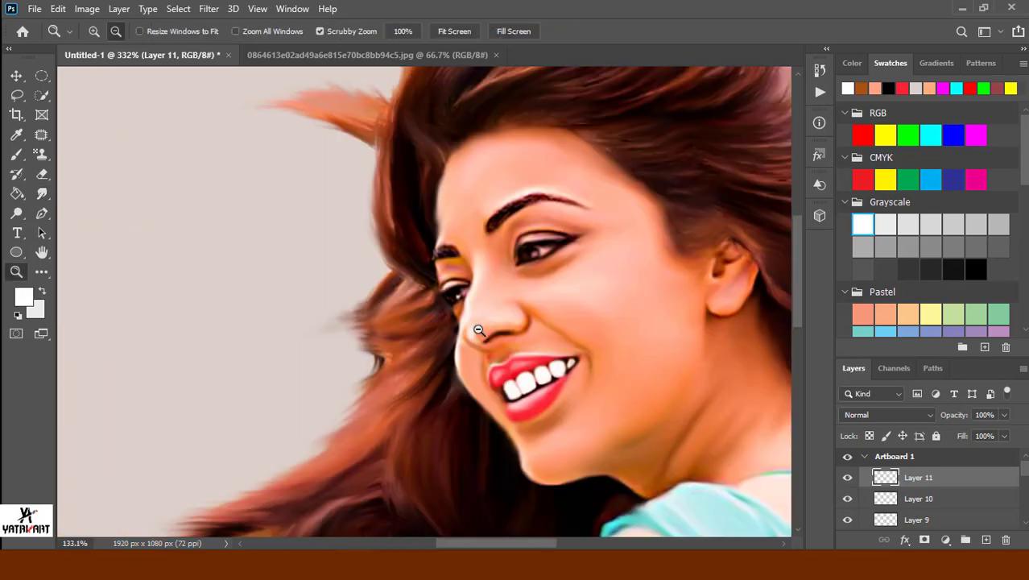
scroll(419, 266, "down", 2)
scroll(371, 300, "up", 6)
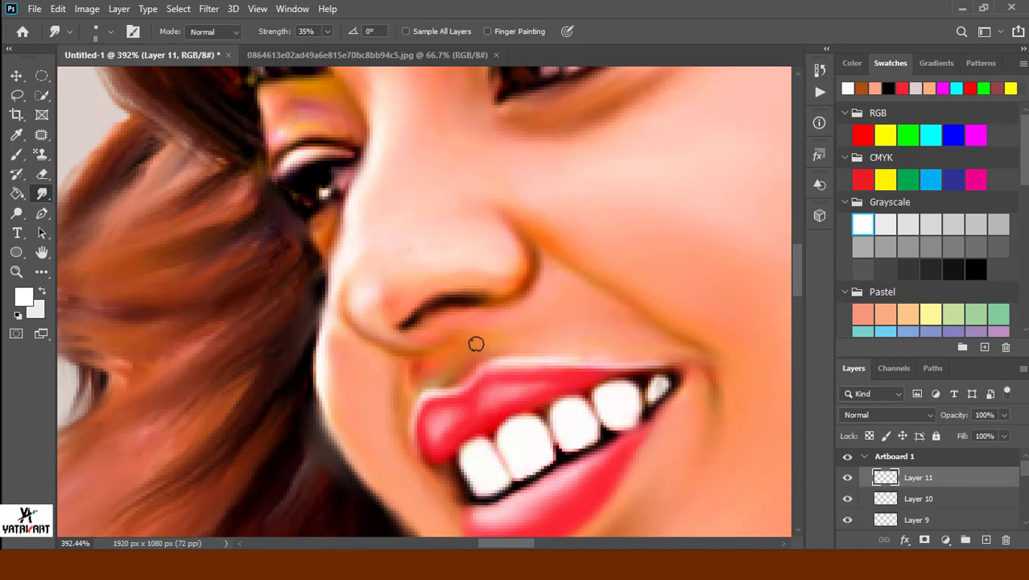
left_click(1003, 415)
left_click_drag(1006, 433, 972, 446)
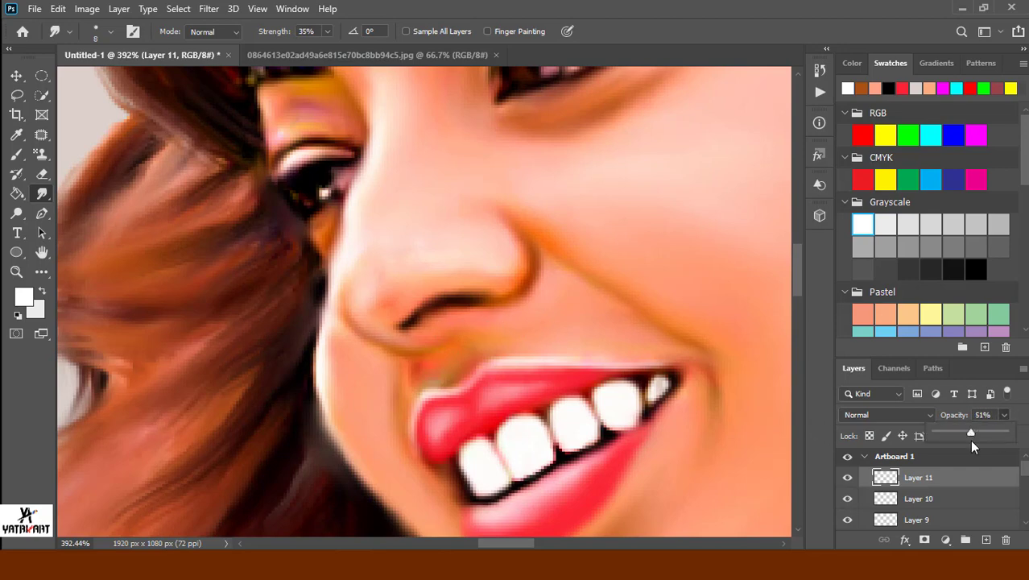
scroll(636, 382, "down", 4)
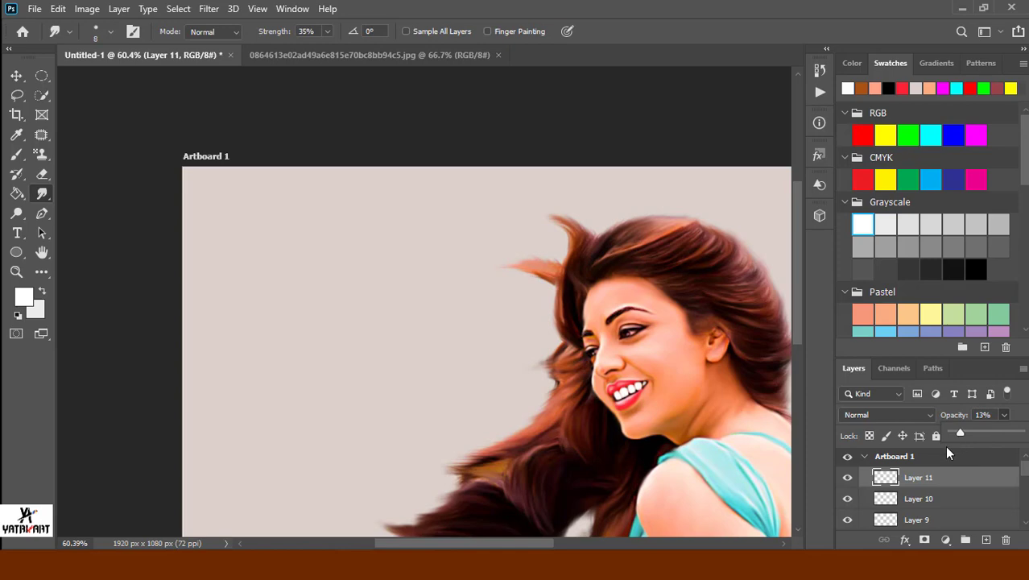
left_click_drag(959, 433, 978, 443)
scroll(538, 332, "up", 5)
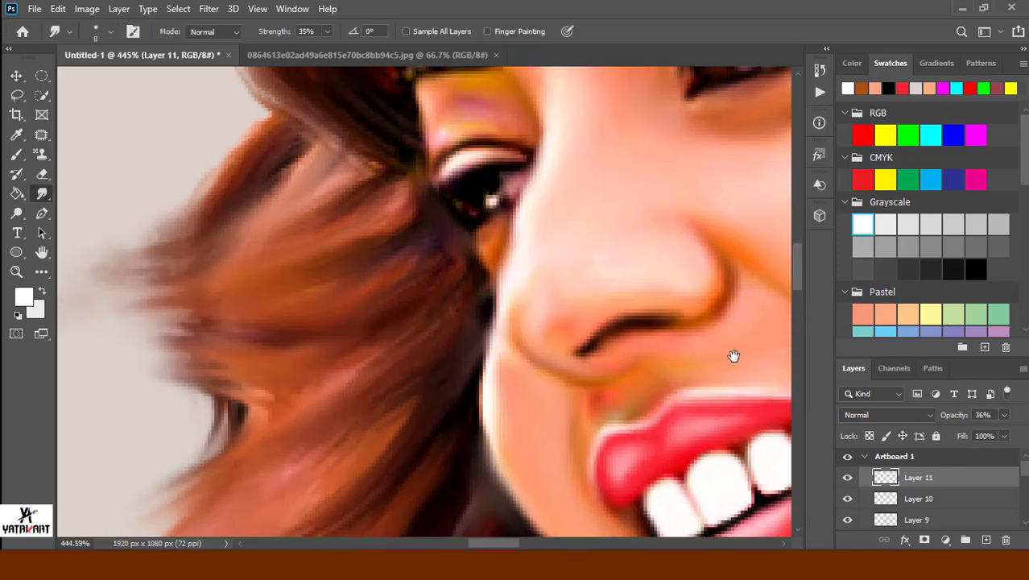
Select the Curves 1 layer briefly, then reselect Layer 11.
scroll(926, 495, "down", 5)
scroll(926, 495, "down", 3)
left_click(921, 496)
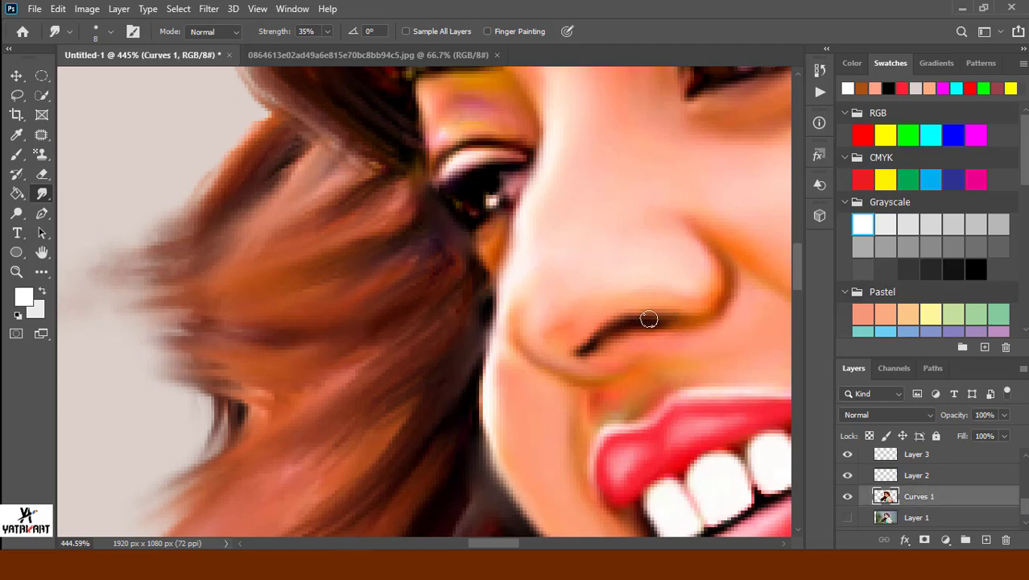
scroll(696, 352, "right", 3)
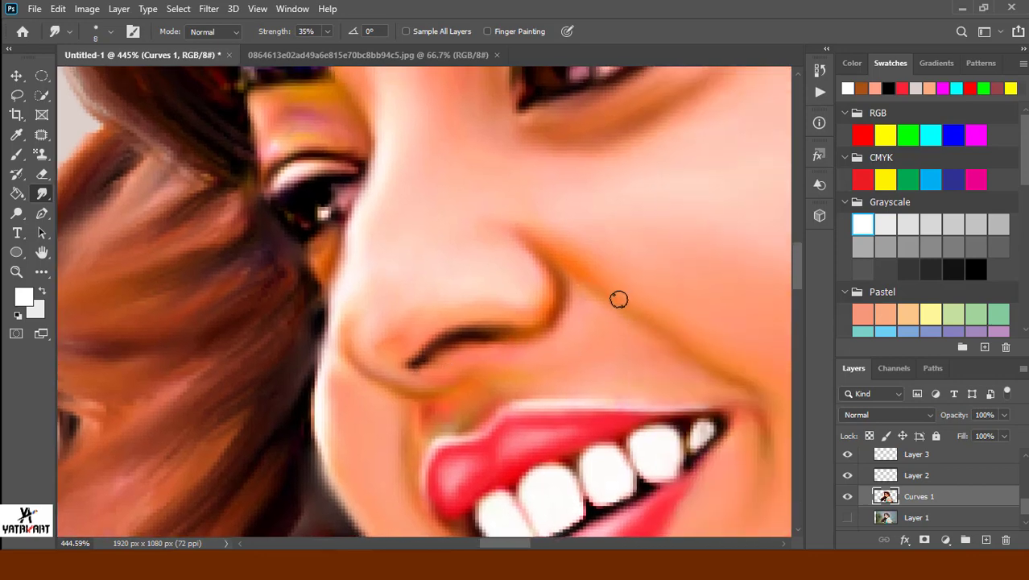
scroll(950, 521, "up", 5)
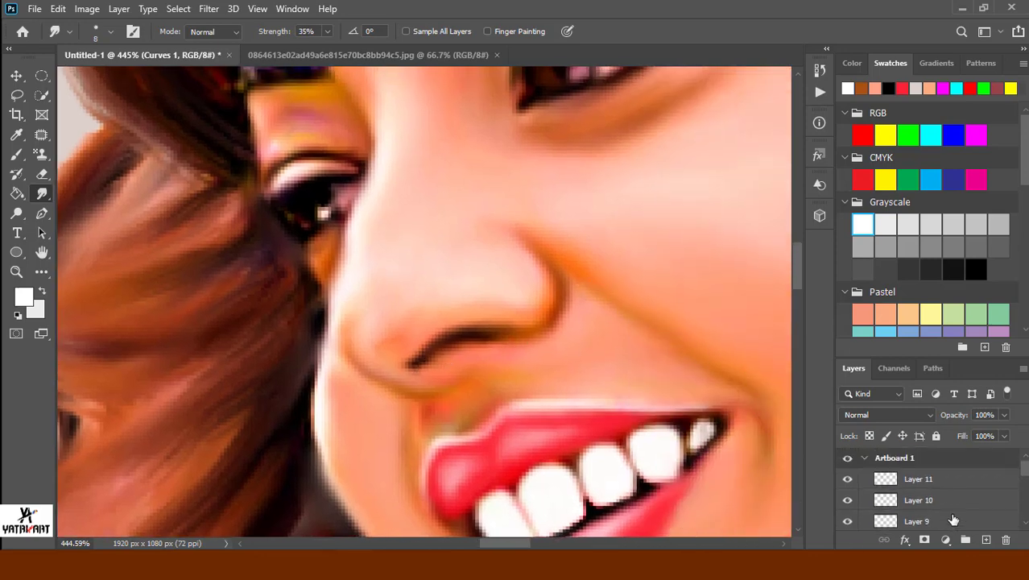
scroll(668, 400, "down", 3)
scroll(974, 521, "down", 5)
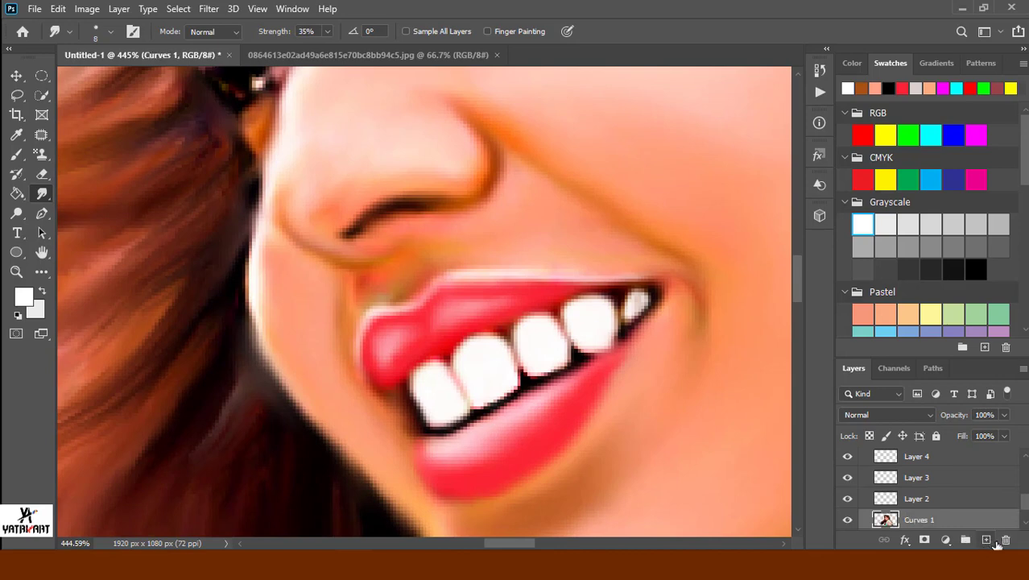
scroll(950, 499, "up", 5)
left_click(914, 478)
On new Layer 12, paint and smudge a white highlight beside the mouth corner at 82% opacity.
left_click(985, 539)
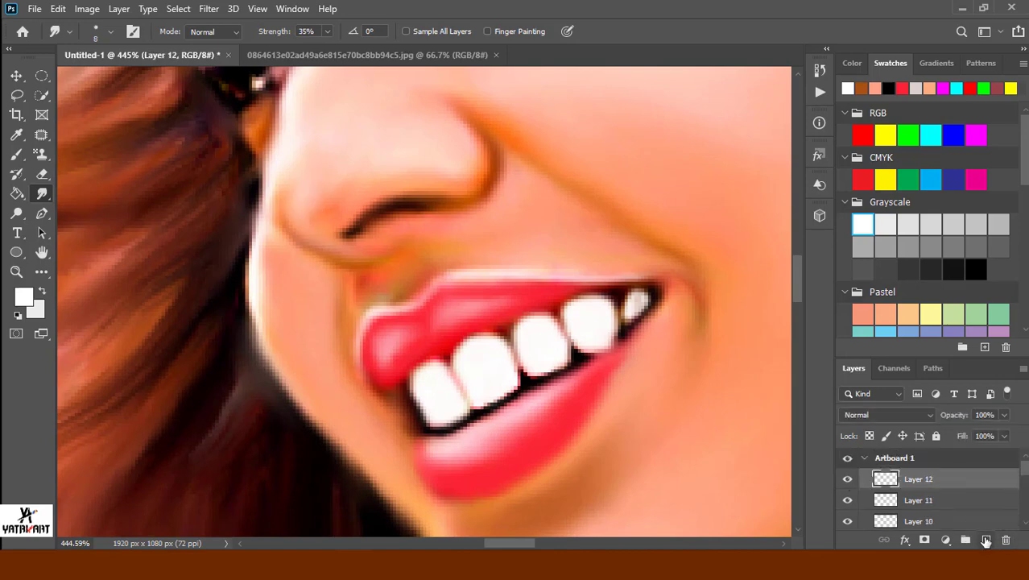
key("b")
mouse_move(678, 310)
left_mouse_down()
mouse_move(656, 341)
mouse_move(673, 329)
mouse_move(657, 335)
mouse_move(666, 306)
mouse_move(683, 323)
mouse_move(657, 329)
mouse_move(682, 331)
mouse_move(682, 301)
mouse_move(670, 328)
left_mouse_up()
left_click(42, 194)
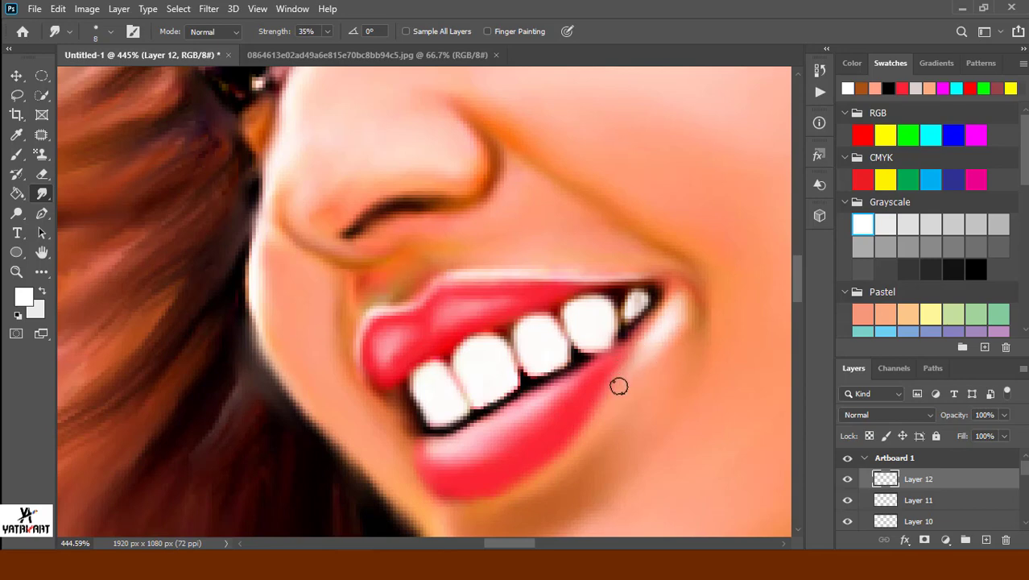
scroll(580, 453, "down", 5)
left_click_drag(1004, 415, 966, 456)
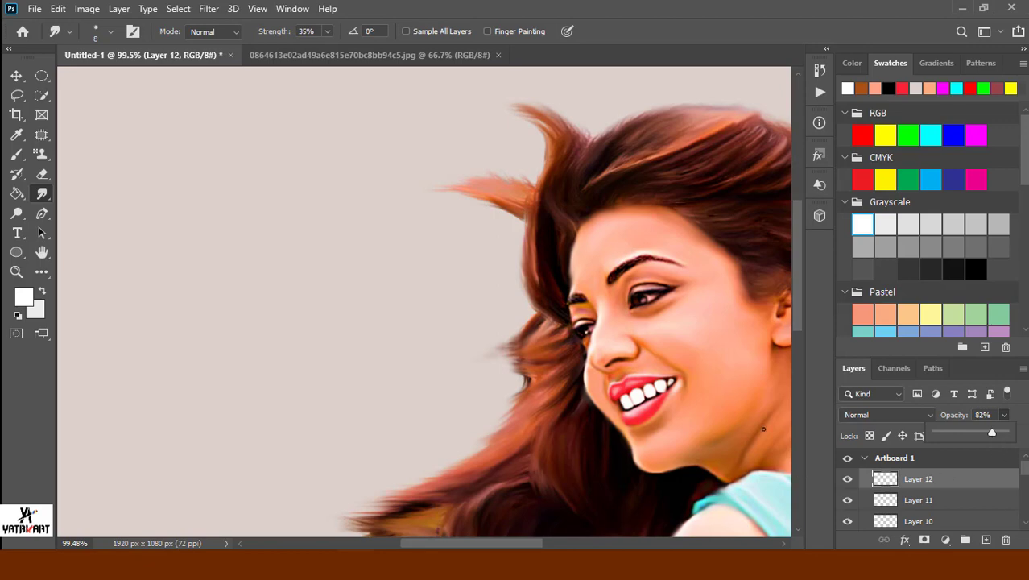
scroll(716, 356, "up", 5)
left_click_drag(677, 376, 483, 375)
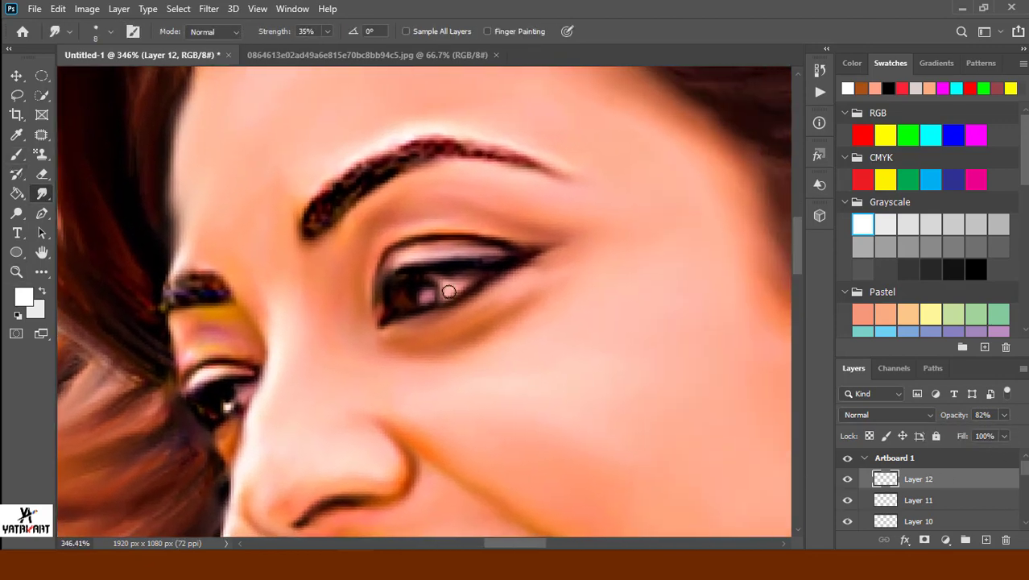
Sample an orange-brown face tone, then paint and smudge a soft shadow under the eye.
left_click(17, 135)
left_click(465, 334)
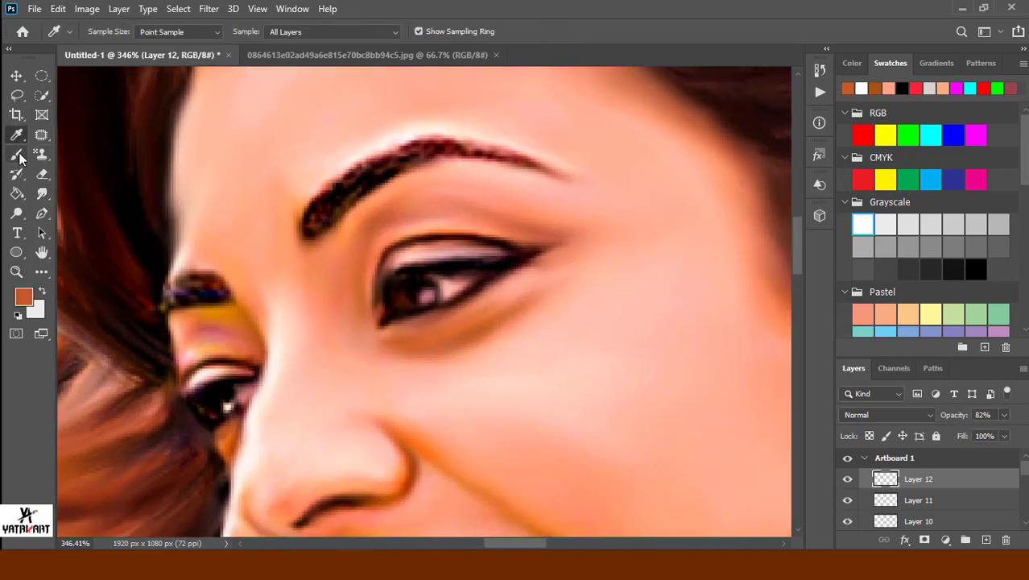
left_click(19, 155)
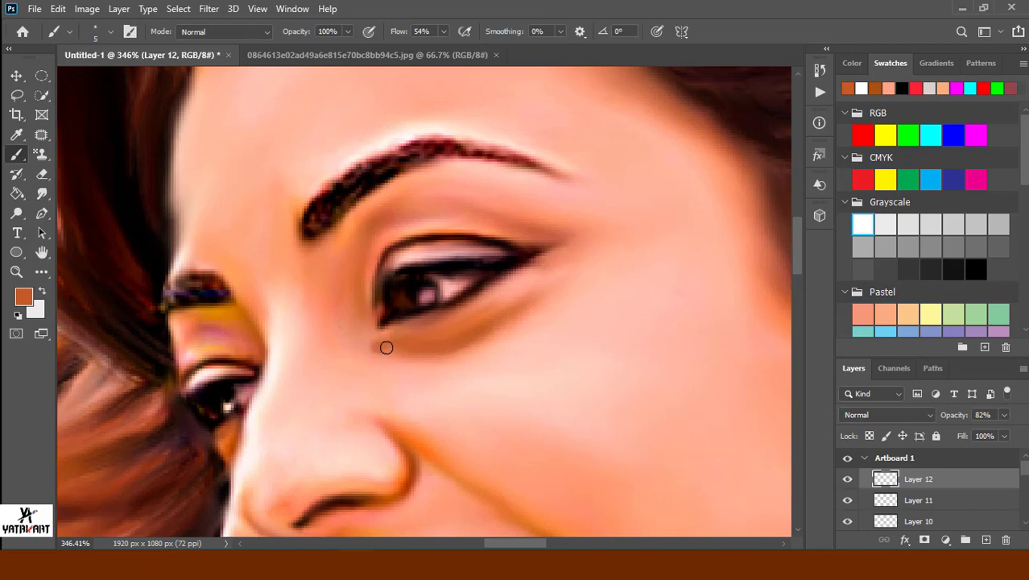
mouse_move(387, 347)
left_mouse_down()
mouse_move(471, 349)
mouse_move(503, 332)
left_mouse_up()
left_click(42, 194)
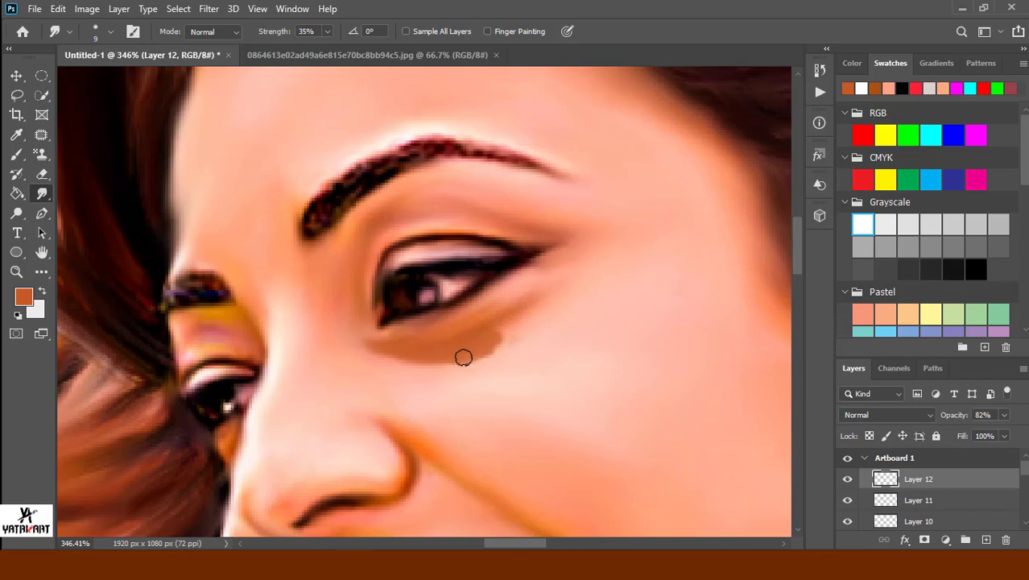
mouse_move(463, 357)
left_mouse_down()
mouse_move(384, 350)
mouse_move(487, 357)
mouse_move(585, 290)
left_mouse_up()
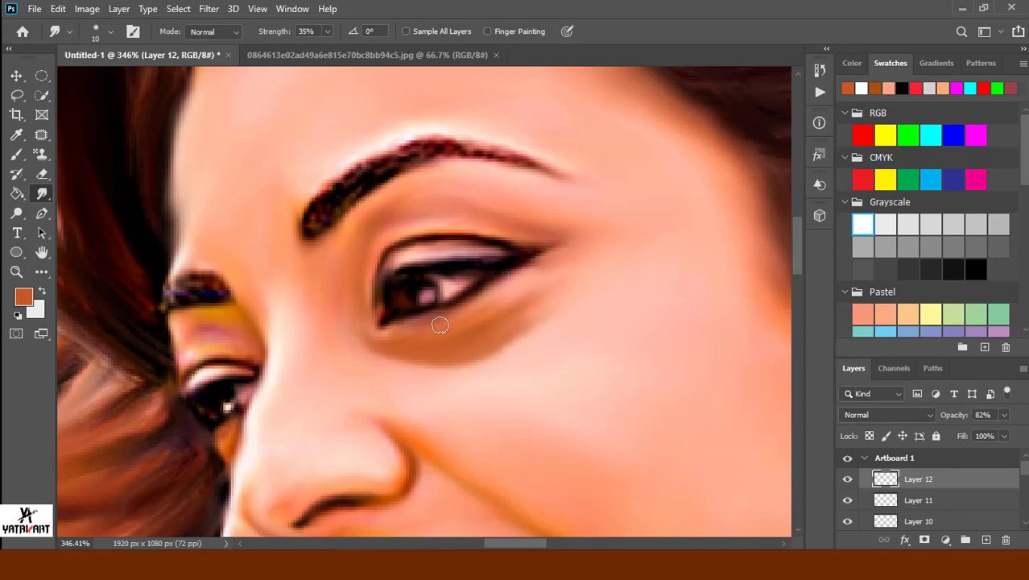
Set Layer 12 opacity to 83% and add an empty Layer 13 above it.
scroll(526, 429, "down", 5)
left_click_drag(567, 462, 513, 400)
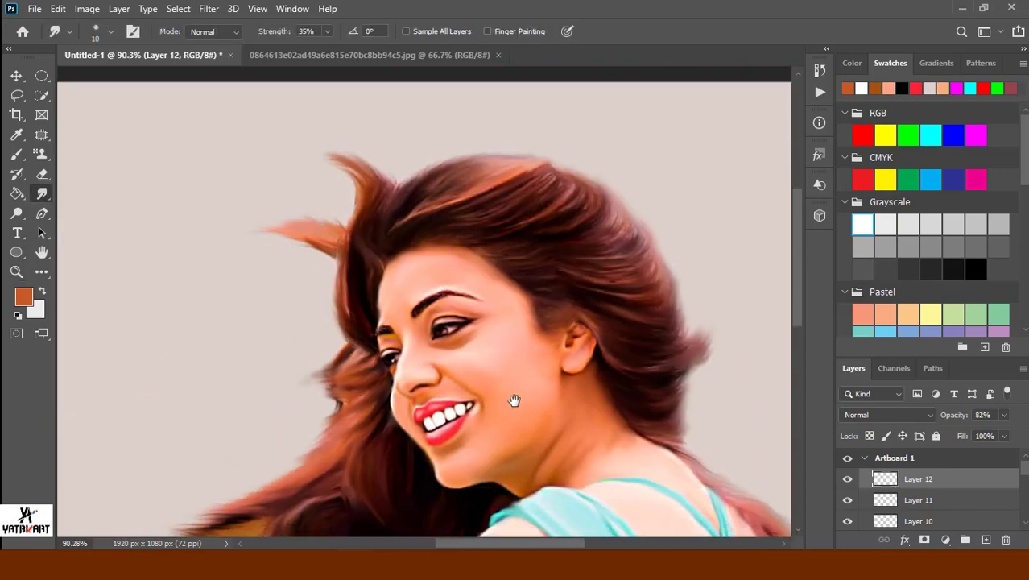
scroll(529, 360, "up", 3)
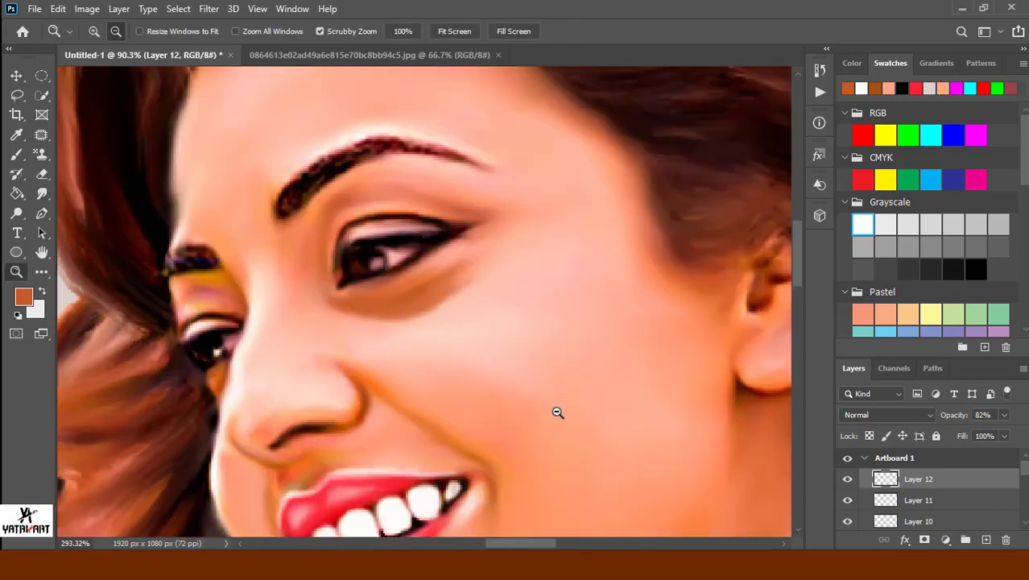
scroll(555, 411, "up", 2)
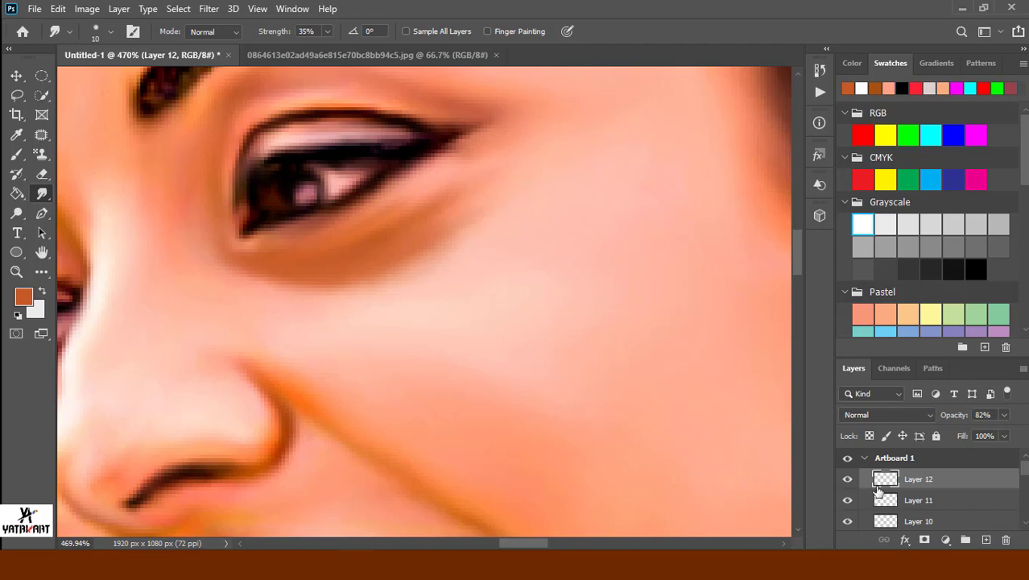
left_click(847, 479)
left_click(847, 479)
left_click(1003, 415)
left_click_drag(1004, 436, 995, 435)
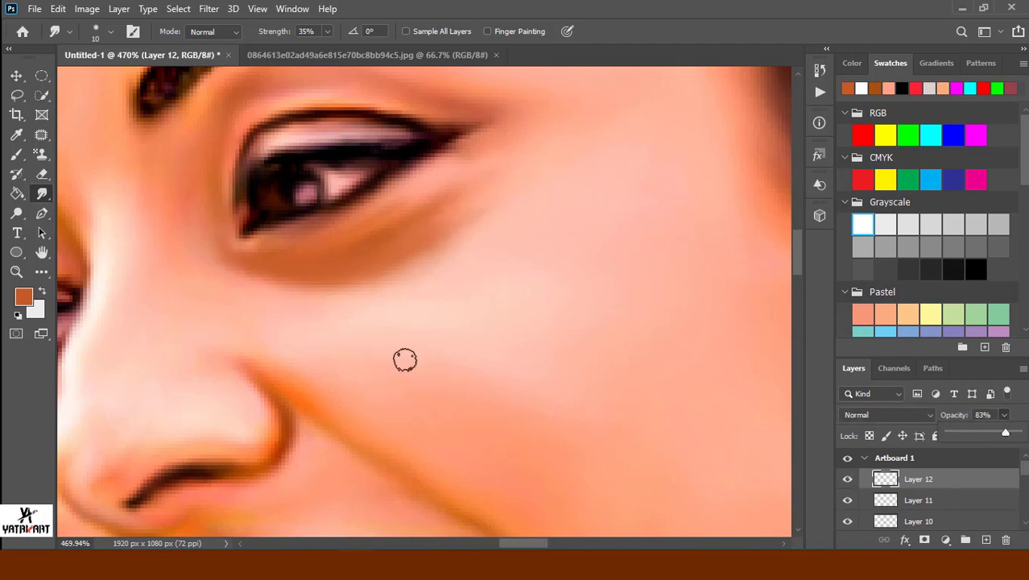
left_click_drag(405, 360, 344, 335)
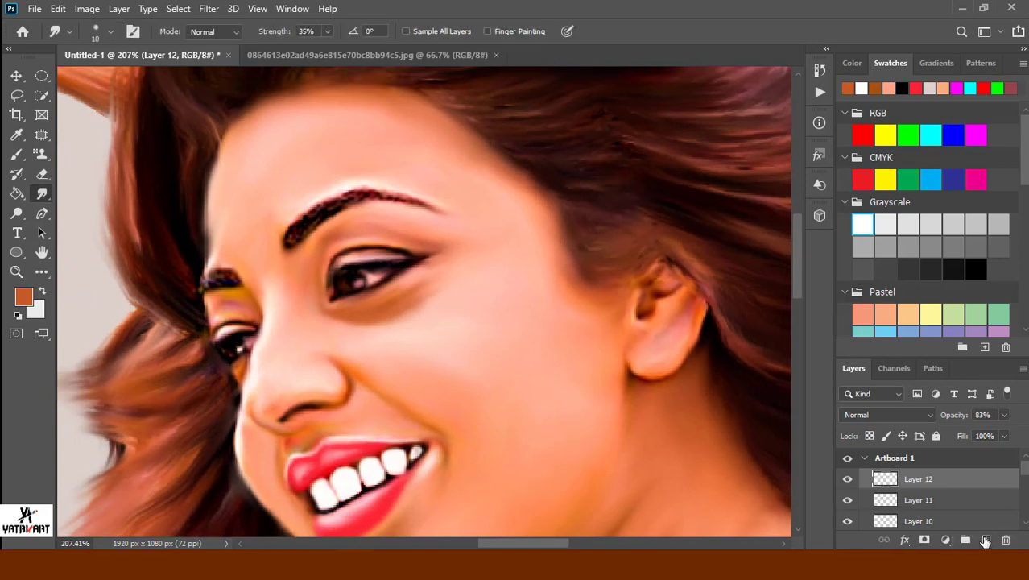
left_click(987, 539)
Paint orange over the yellow left eyelid and smudge it into the lid edge.
key("z")
left_click_drag(262, 310, 269, 299)
left_click(15, 157)
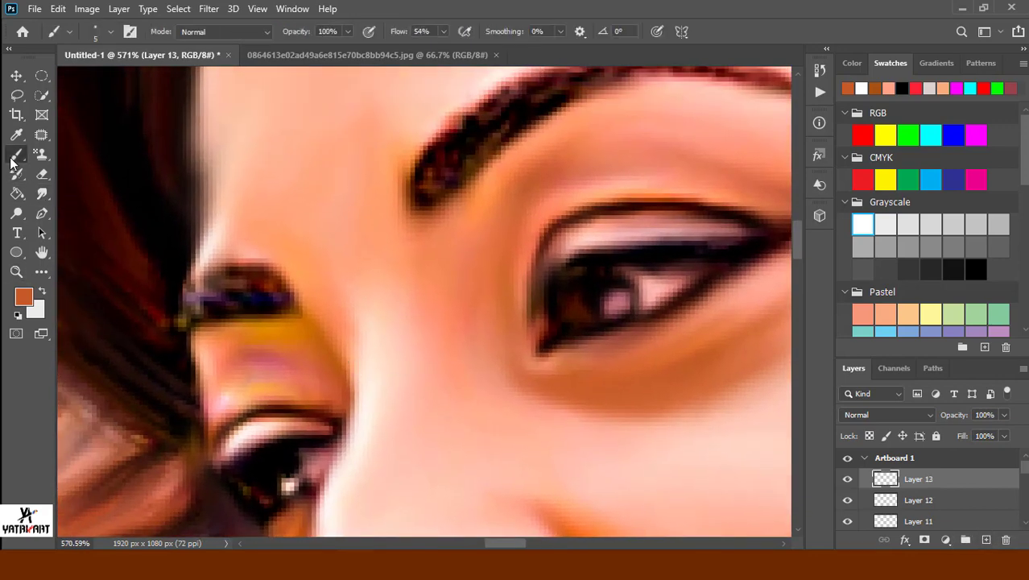
mouse_move(319, 356)
left_mouse_down()
mouse_move(278, 326)
mouse_move(271, 350)
mouse_move(211, 345)
left_mouse_up()
left_click(41, 193)
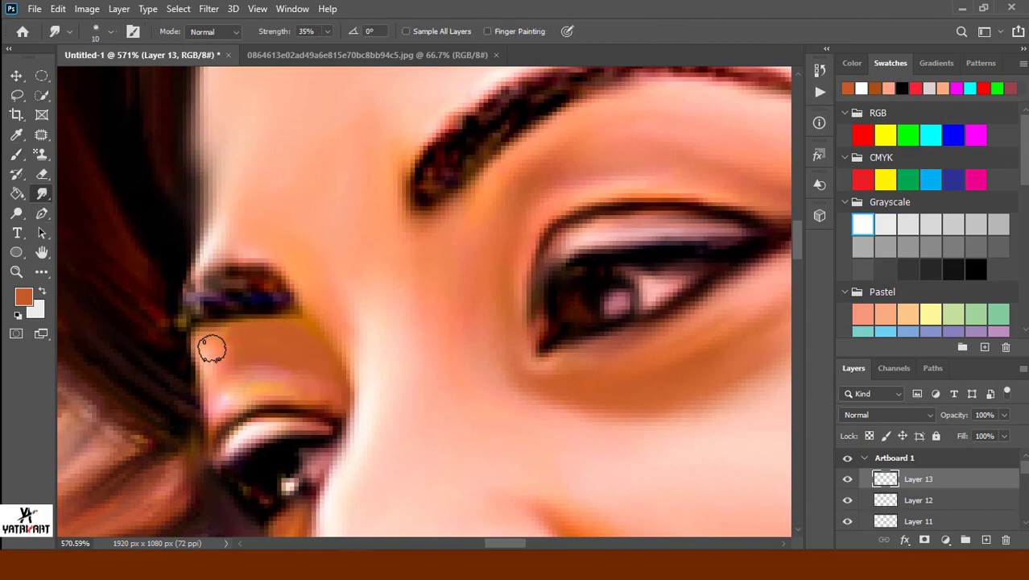
mouse_move(303, 341)
left_mouse_down()
mouse_move(281, 315)
mouse_move(241, 375)
mouse_move(221, 384)
mouse_move(202, 337)
left_mouse_up()
scroll(201, 339, "down", 3)
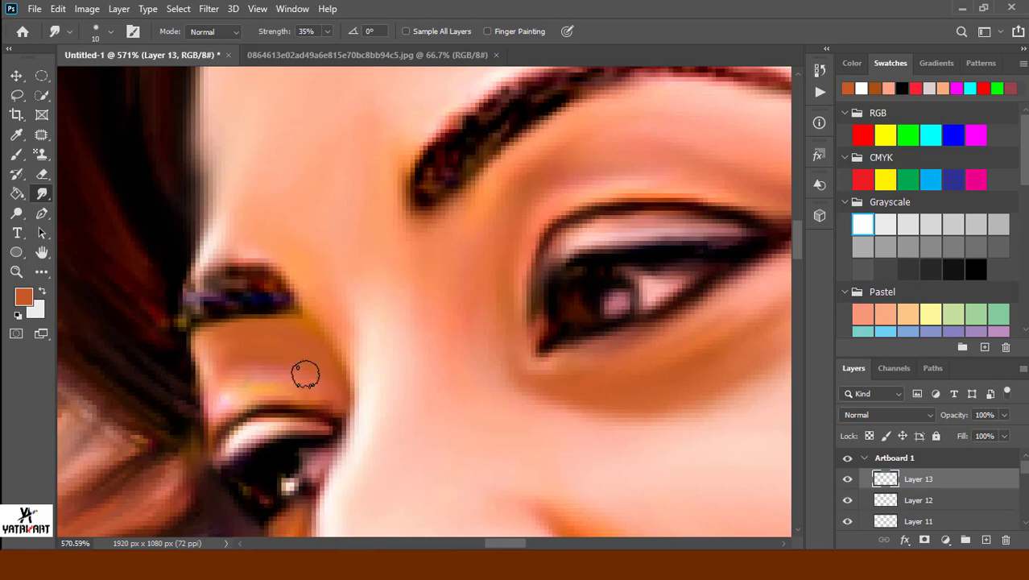
key("z")
scroll(471, 441, "down", 5)
scroll(471, 441, "up", 3)
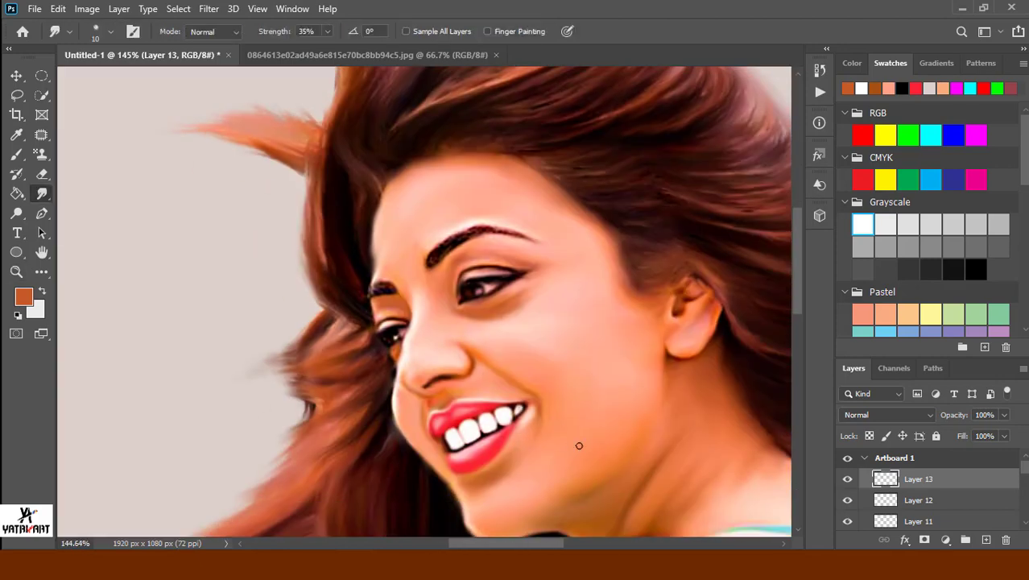
scroll(579, 445, "up", 2)
scroll(574, 391, "up", 4)
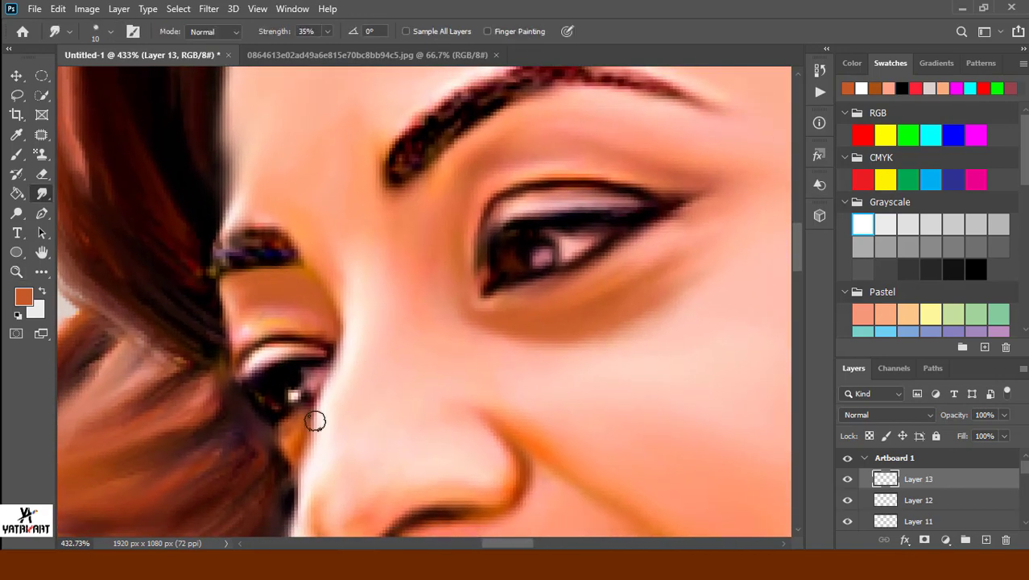
scroll(315, 420, "up", 1)
scroll(335, 416, "up", 3)
Sample a lighter skin tone, paint it over the upper eyelid and blend along the crease.
key("b")
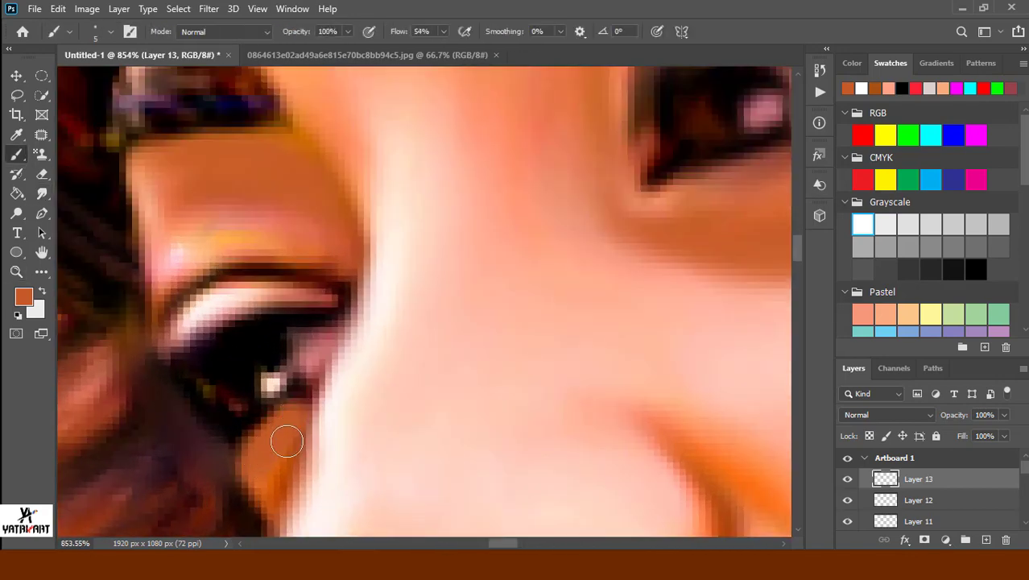
key("r")
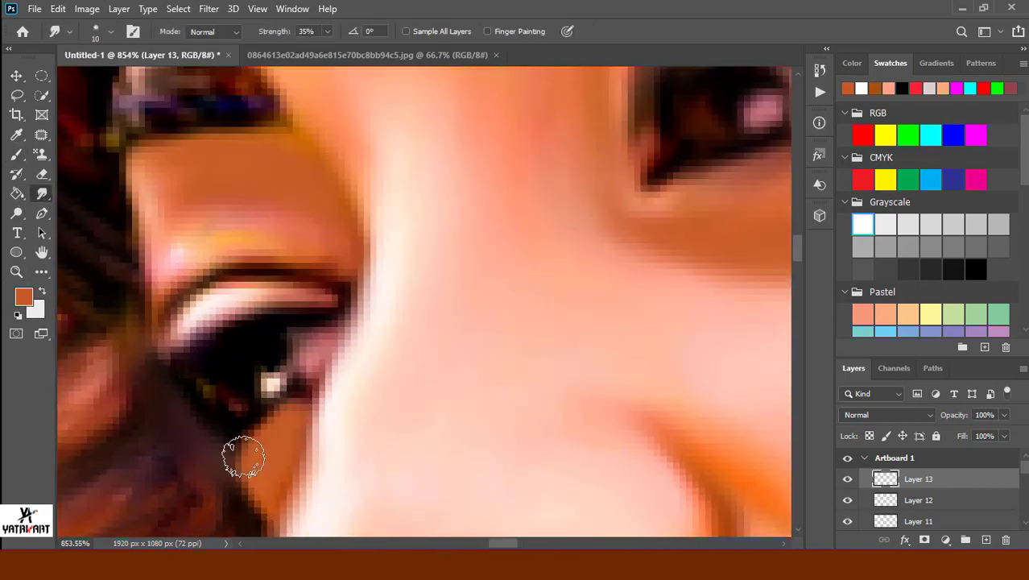
scroll(243, 457, "down", 3)
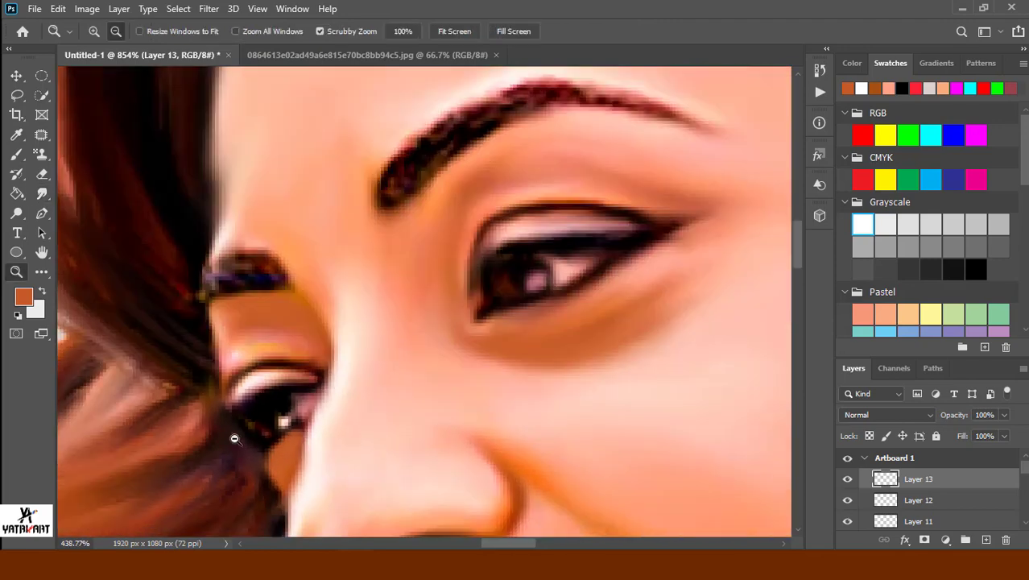
scroll(234, 438, "down", 3)
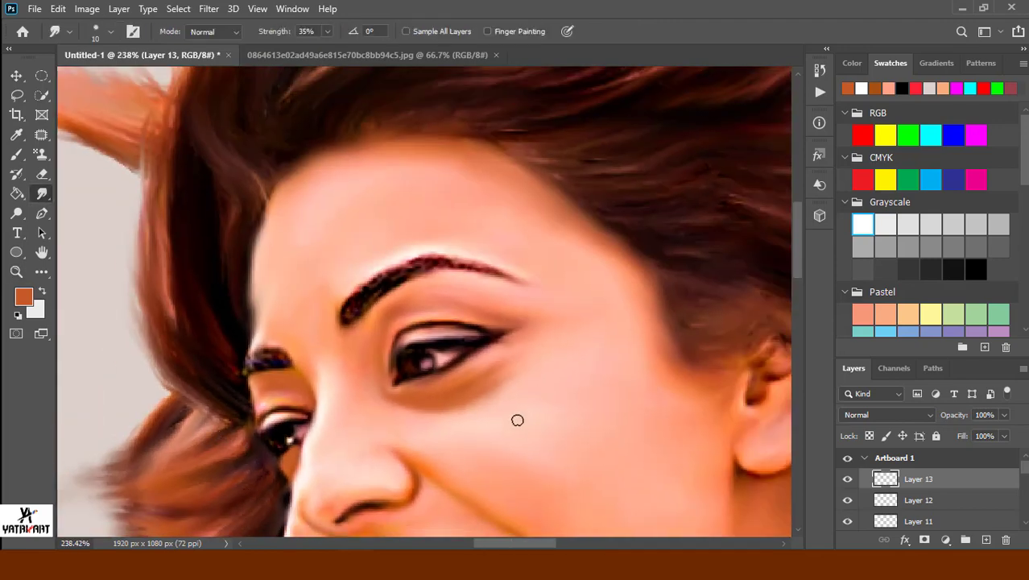
scroll(375, 432, "up", 2)
scroll(375, 432, "up", 3)
key("i")
left_click(207, 366)
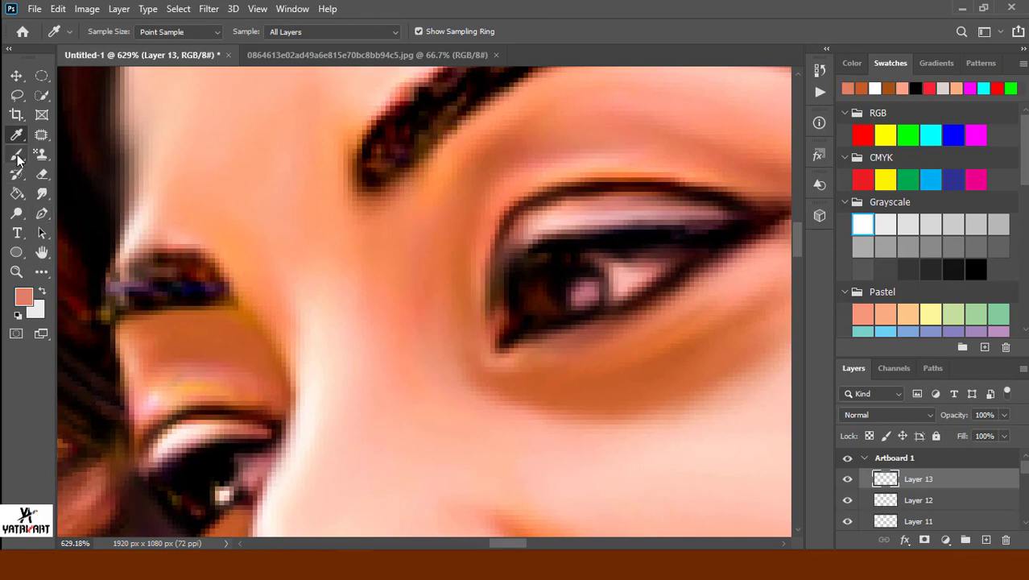
left_click(18, 154)
mouse_move(156, 395)
left_mouse_down()
mouse_move(207, 383)
mouse_move(214, 367)
mouse_move(265, 396)
left_mouse_up()
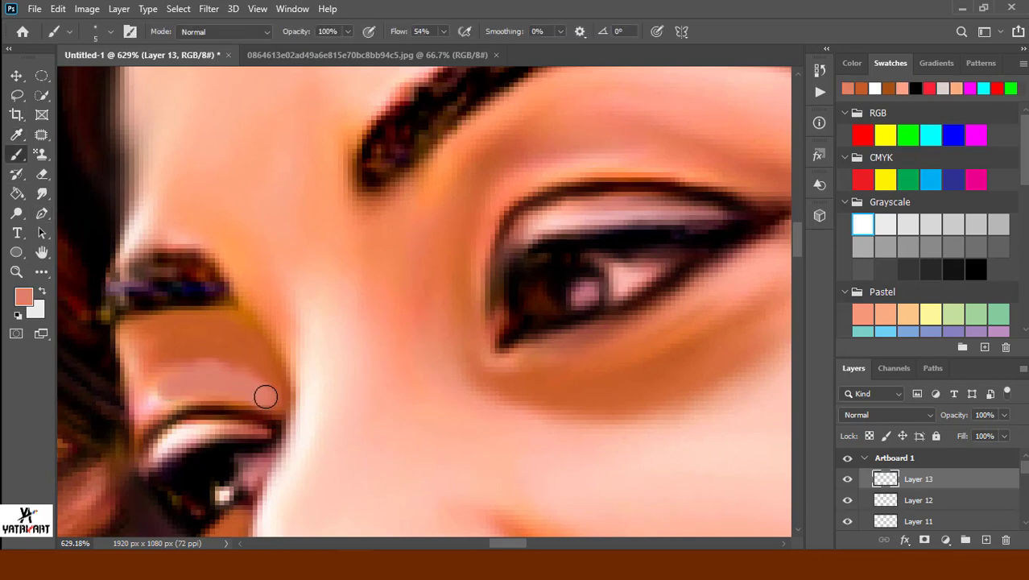
left_click(42, 194)
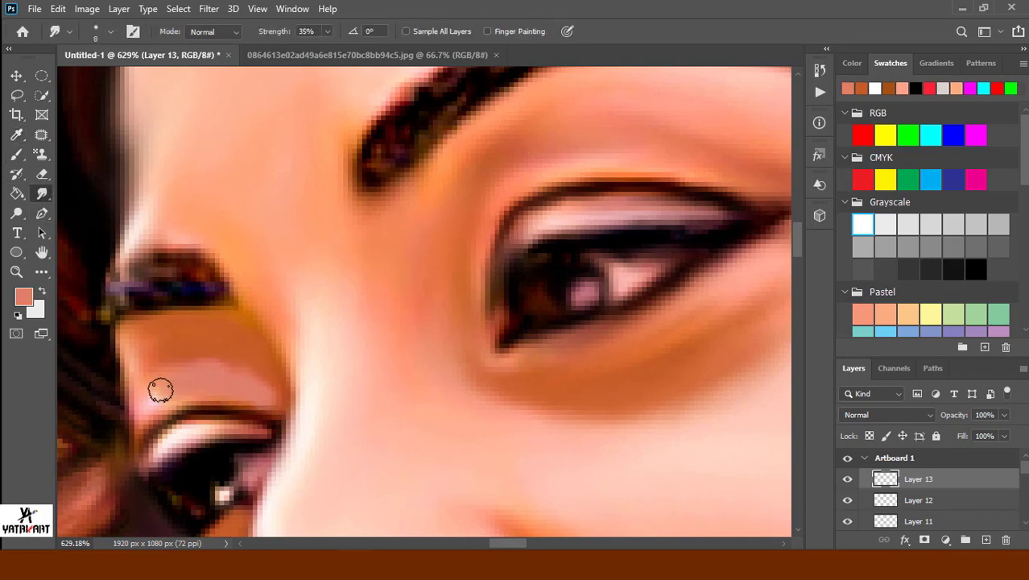
mouse_move(161, 390)
left_mouse_down()
mouse_move(230, 367)
mouse_move(275, 413)
mouse_move(165, 398)
mouse_move(178, 418)
mouse_move(271, 440)
mouse_move(174, 440)
mouse_move(223, 368)
mouse_move(121, 424)
left_mouse_up()
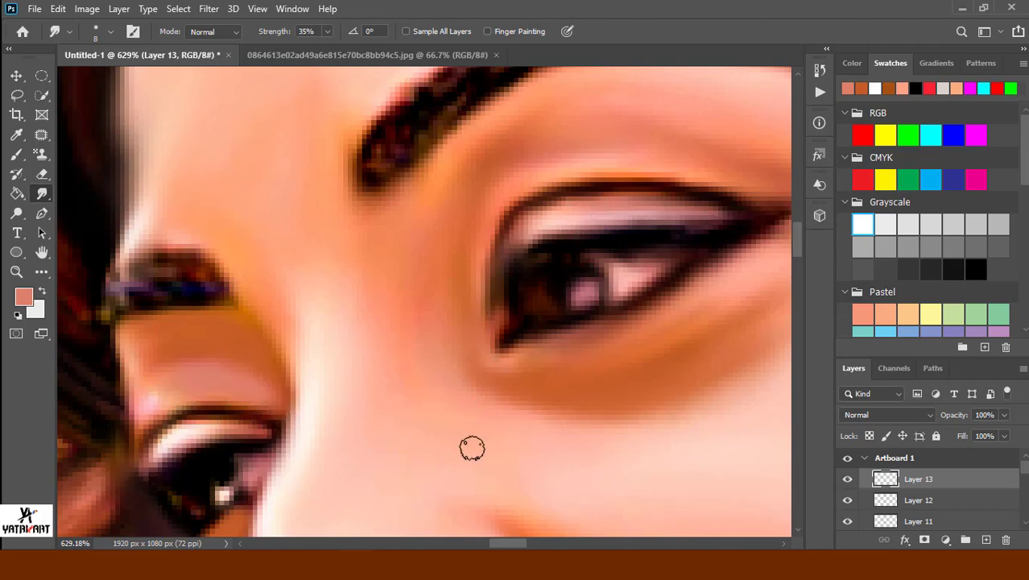
Add an empty Layer 14 above Layer 13.
scroll(472, 448, "down", 5, "alt")
scroll(452, 364, "down", 1)
left_click(986, 540)
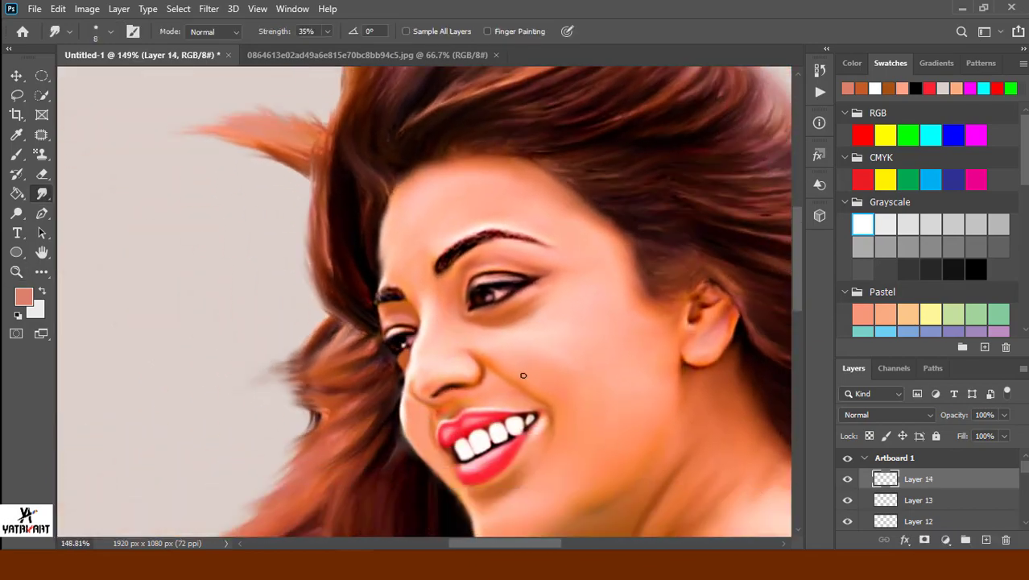
Brush a white highlight into the right iris and smudge it into shape.
key("z")
scroll(525, 366, "up", 2, "alt")
scroll(515, 345, "up", 2, "alt")
scroll(509, 346, "up", 1, "alt")
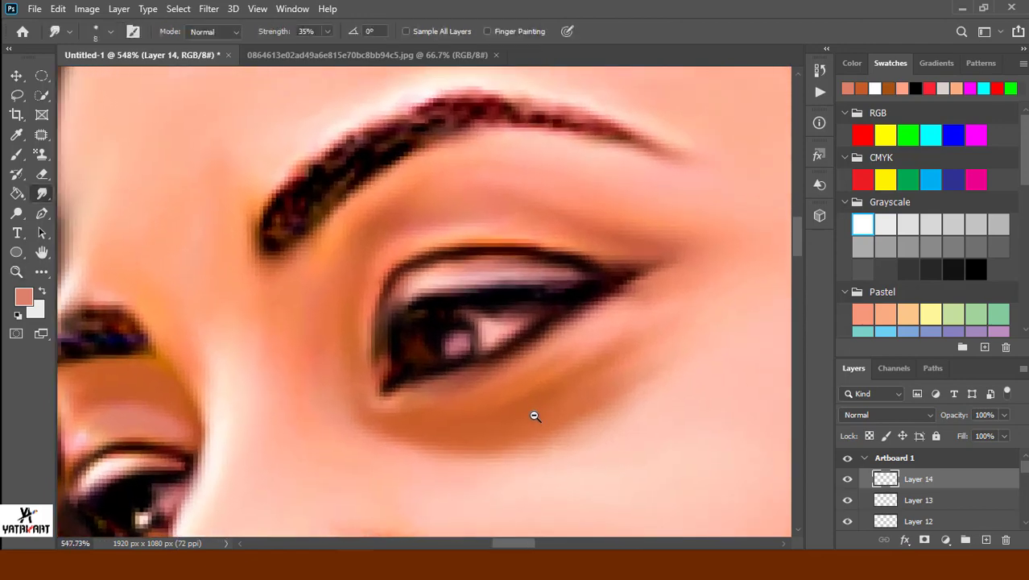
key("b")
left_click(862, 225)
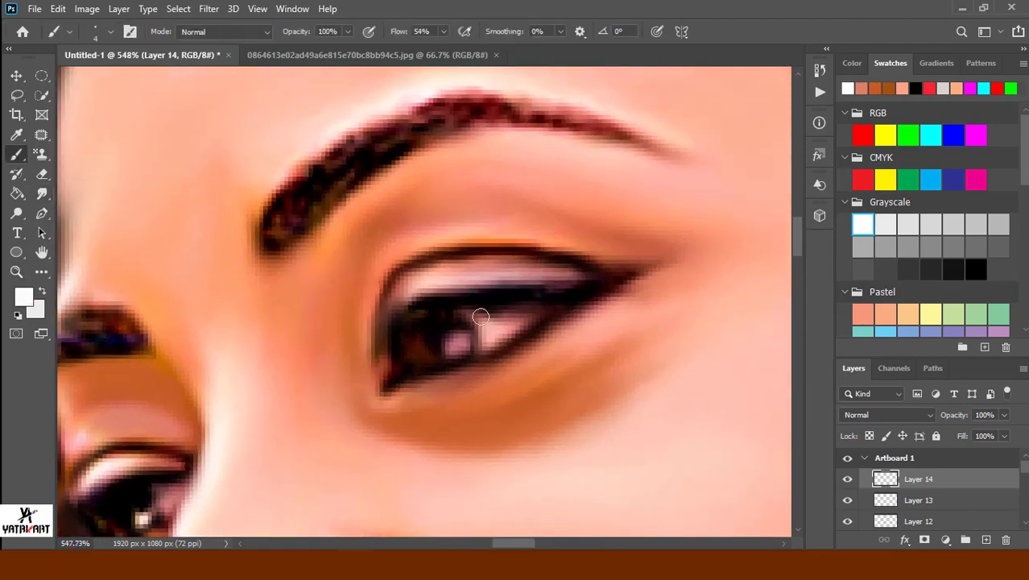
mouse_move(480, 316)
left_mouse_down()
mouse_move(491, 343)
mouse_move(535, 315)
left_mouse_up()
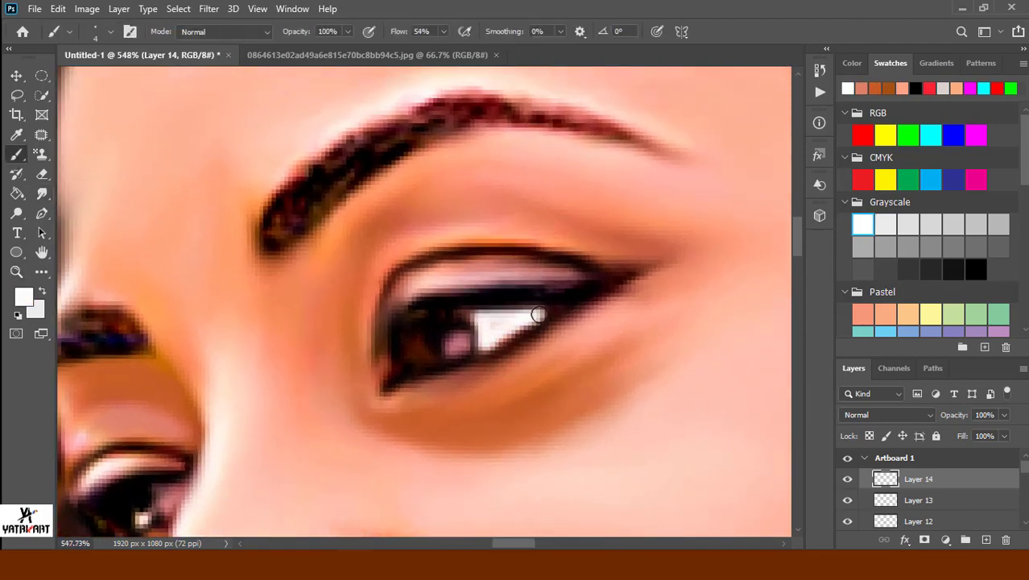
left_click(42, 194)
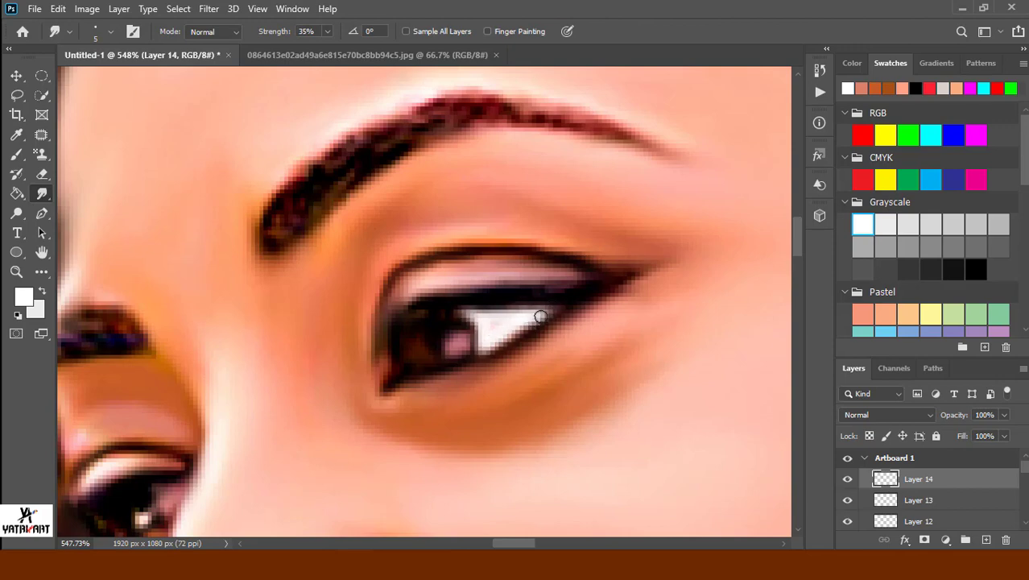
left_click_drag(527, 331, 545, 319)
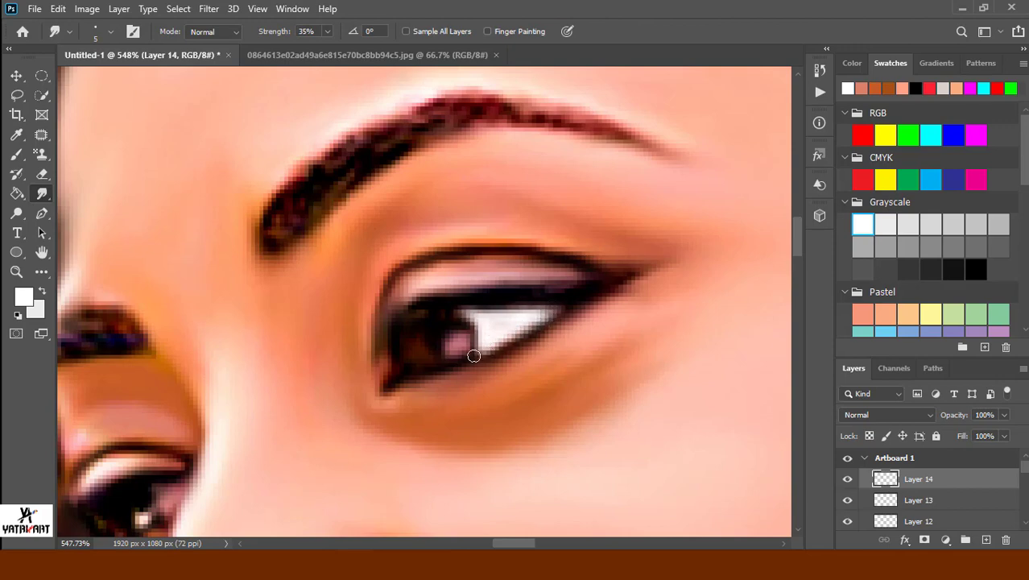
mouse_move(473, 356)
left_mouse_down()
mouse_move(532, 322)
mouse_move(484, 309)
mouse_move(503, 316)
left_mouse_up()
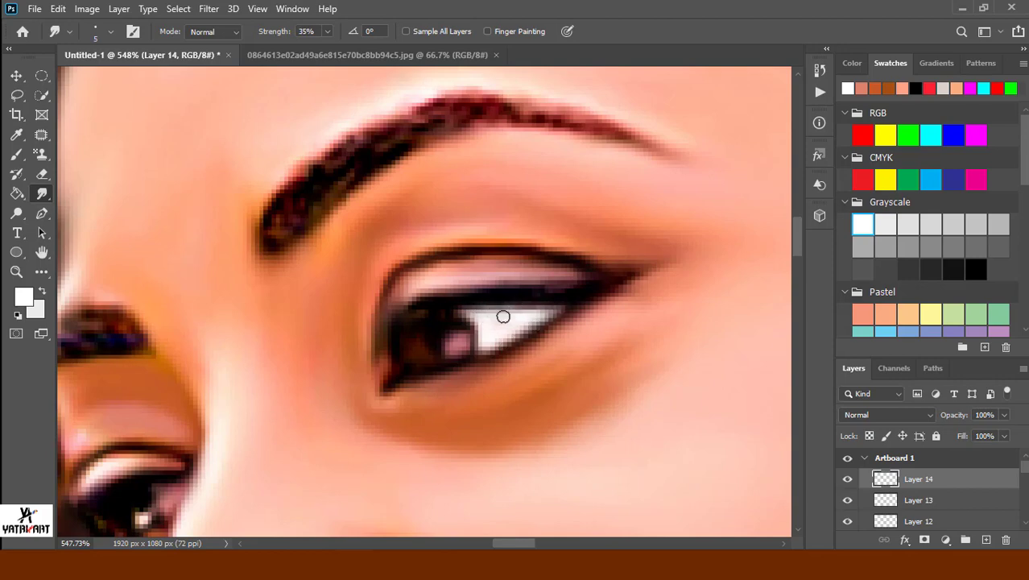
Paint a white upper-eyelid highlight and lower Layer 14 opacity to 96%.
key("b")
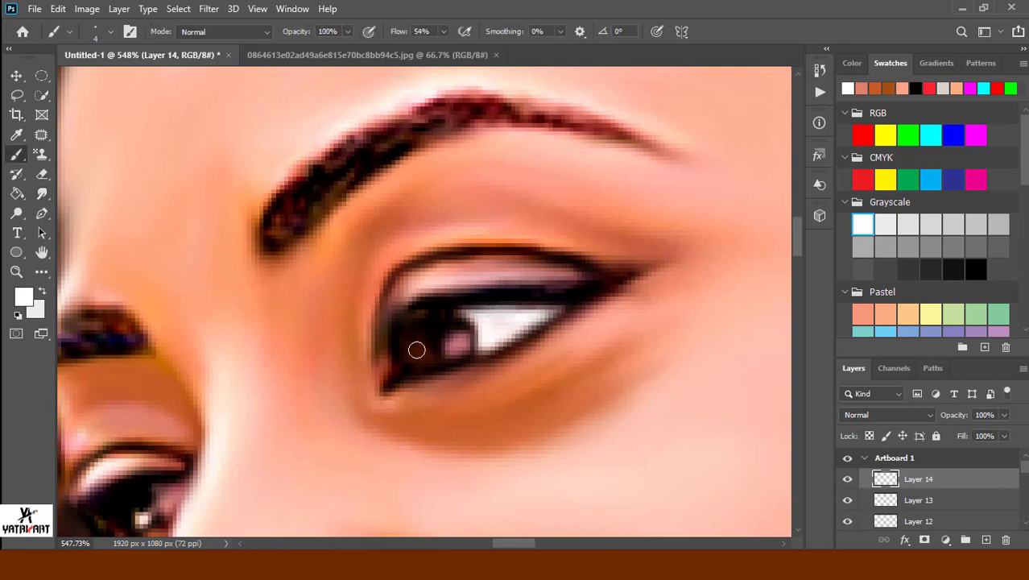
key("r")
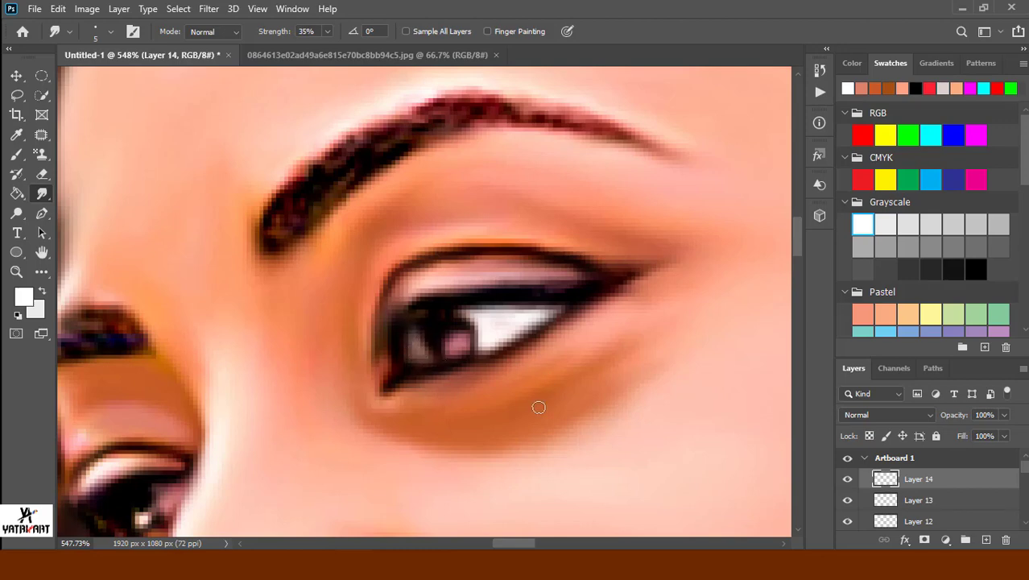
left_click(17, 153)
left_click_drag(402, 285, 487, 267)
left_click(42, 194)
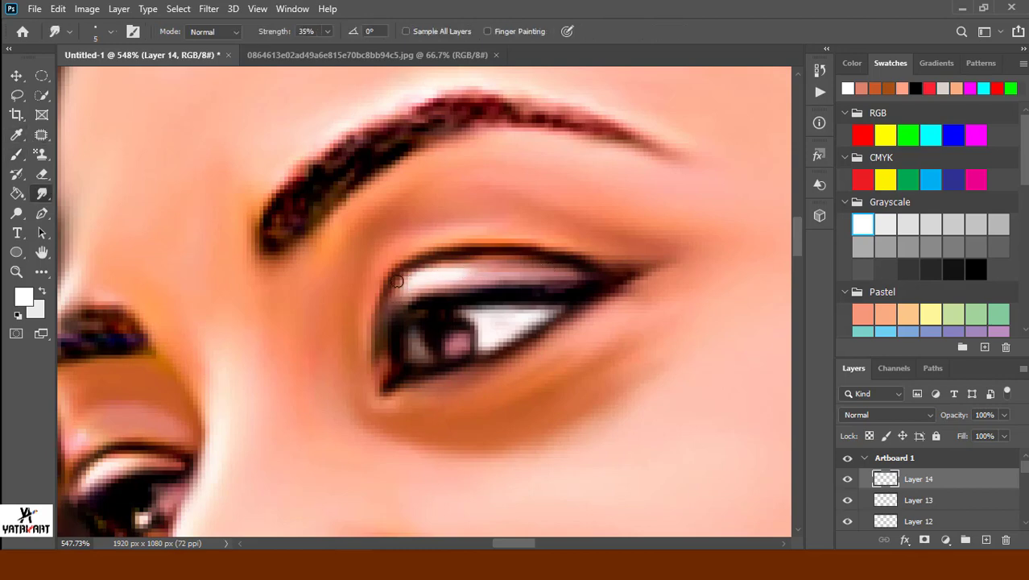
scroll(419, 275, "down", 8)
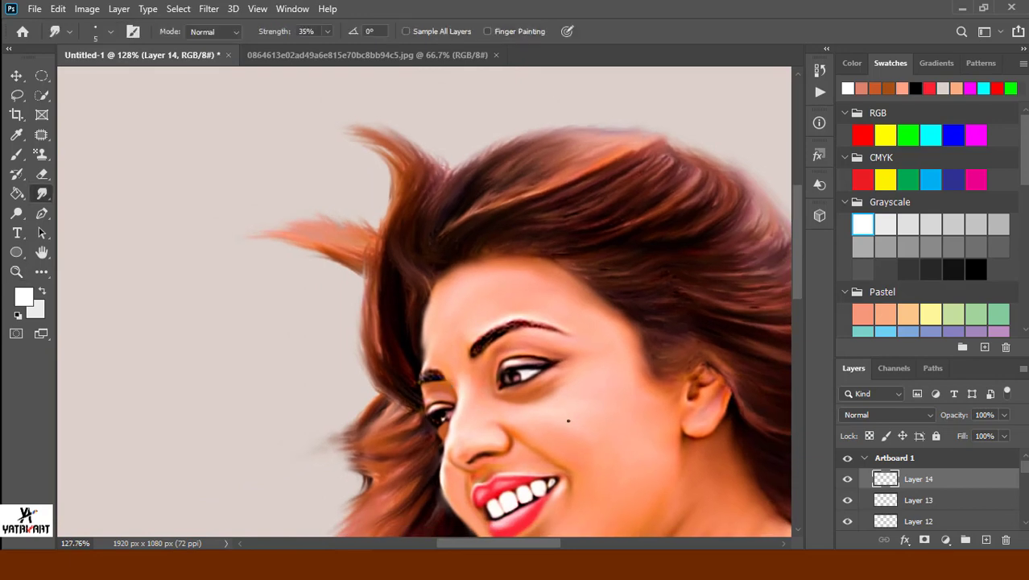
left_click(1004, 415)
left_click_drag(1004, 433, 1003, 435)
Add white catchlight, lower-lid and eyelid highlights to the left eye, then smudge them smooth.
key("z")
scroll(463, 406, "up", 8)
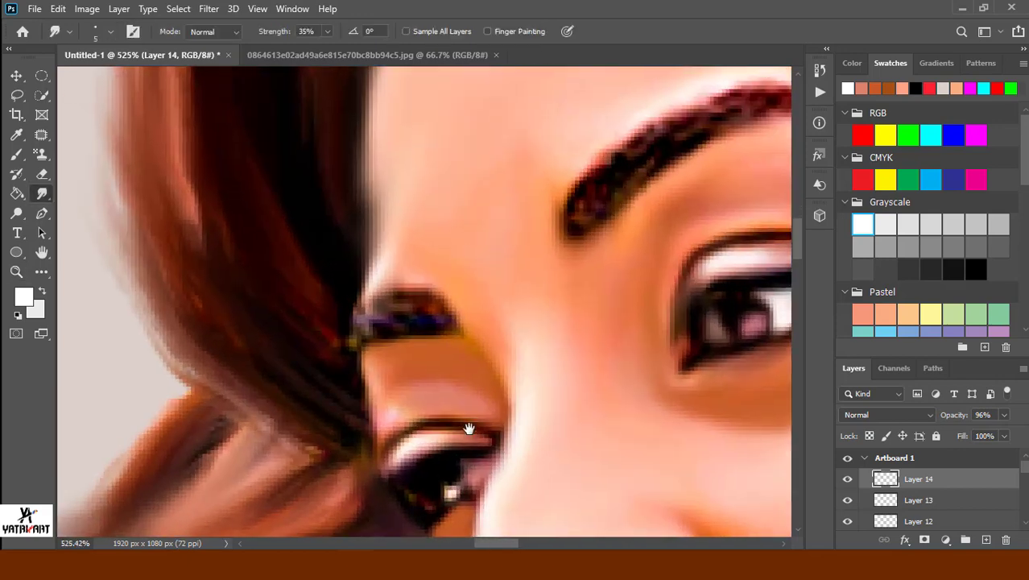
scroll(494, 360, "up", 3)
key("r")
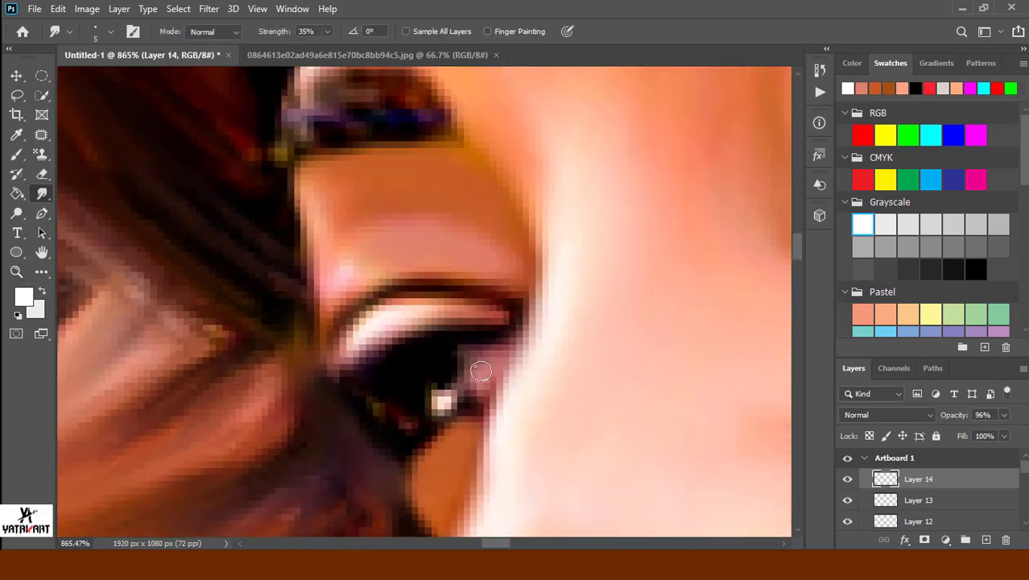
key("b")
mouse_move(479, 363)
left_mouse_down()
mouse_move(471, 344)
mouse_move(471, 367)
mouse_move(490, 361)
mouse_move(475, 342)
left_mouse_up()
mouse_move(356, 342)
left_mouse_down()
mouse_move(380, 308)
mouse_move(367, 329)
left_mouse_up()
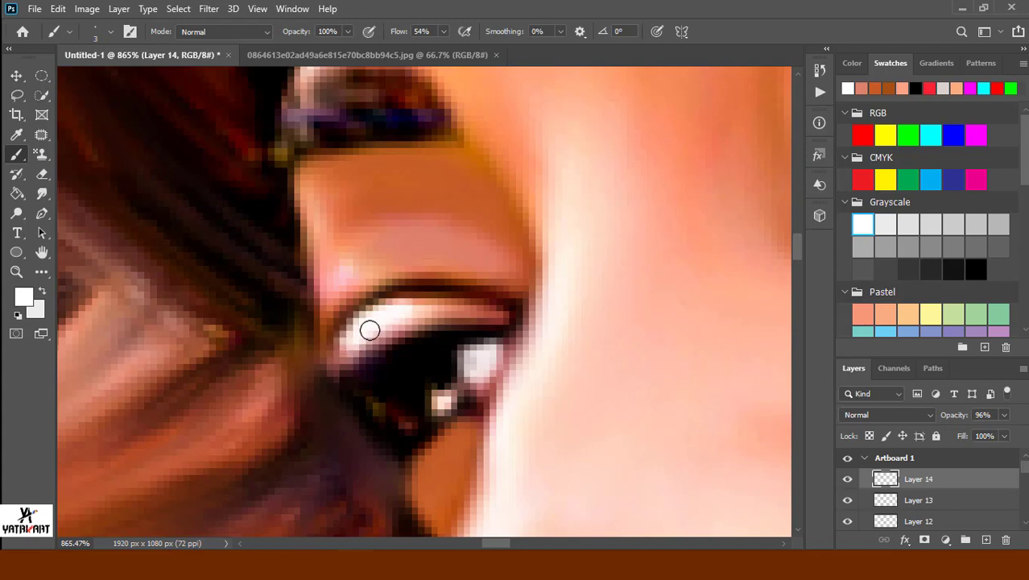
mouse_move(334, 278)
left_mouse_down()
mouse_move(349, 255)
mouse_move(364, 260)
mouse_move(340, 236)
left_mouse_up()
left_click(41, 193)
left_click_drag(414, 304, 400, 293)
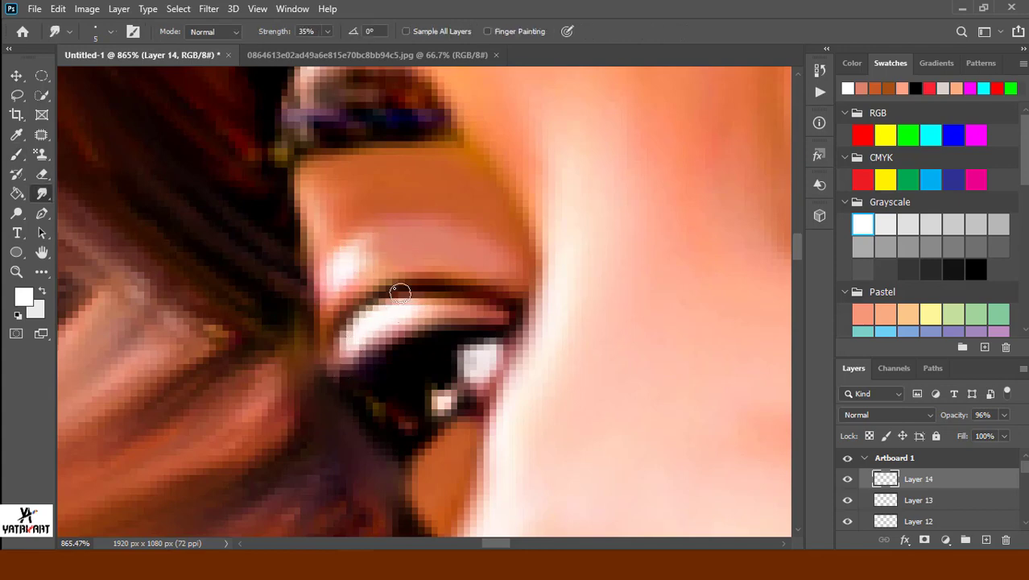
left_click_drag(457, 362, 510, 328)
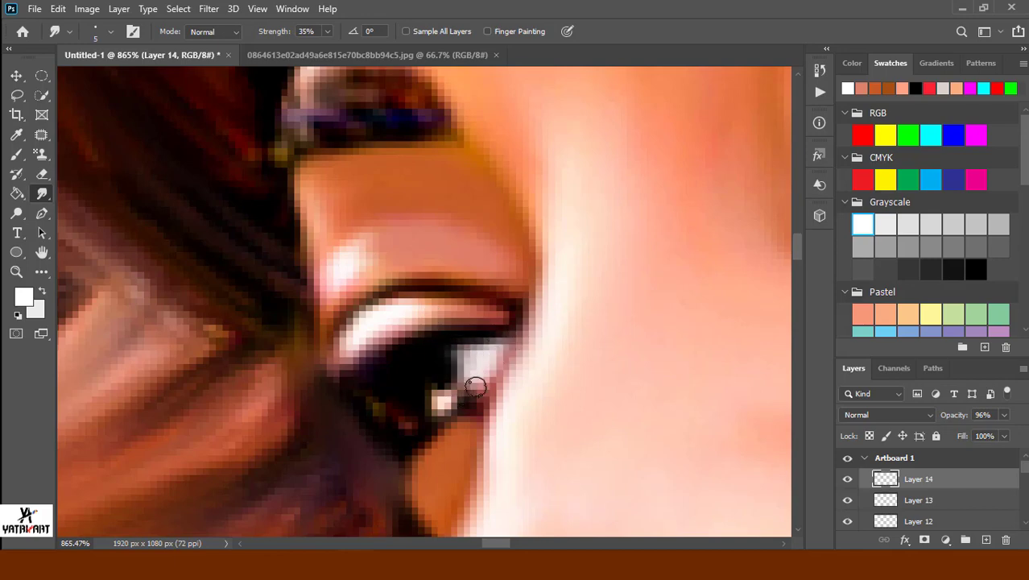
left_click_drag(412, 429, 381, 417)
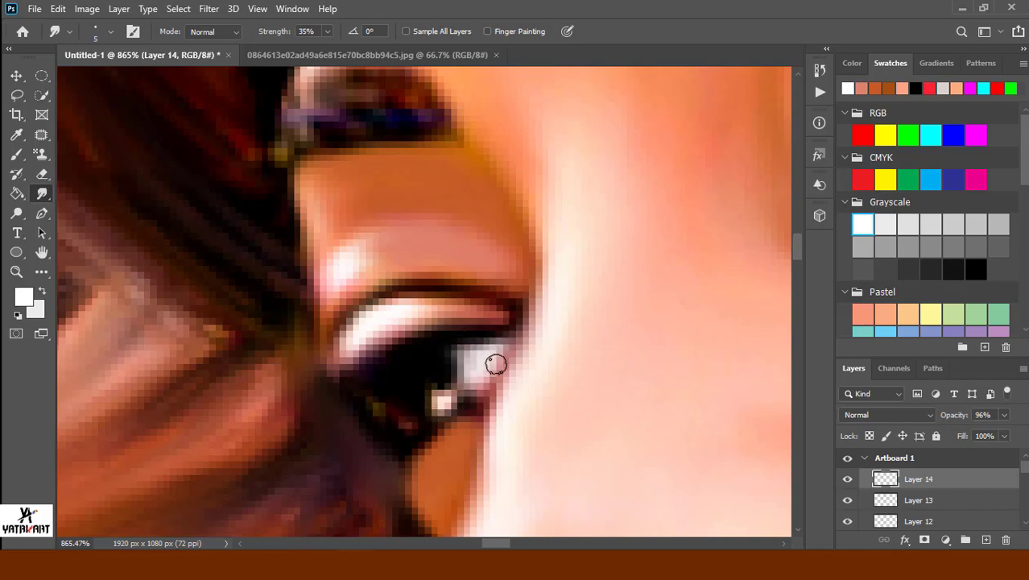
mouse_move(460, 368)
left_mouse_down()
mouse_move(488, 344)
mouse_move(439, 447)
left_mouse_up()
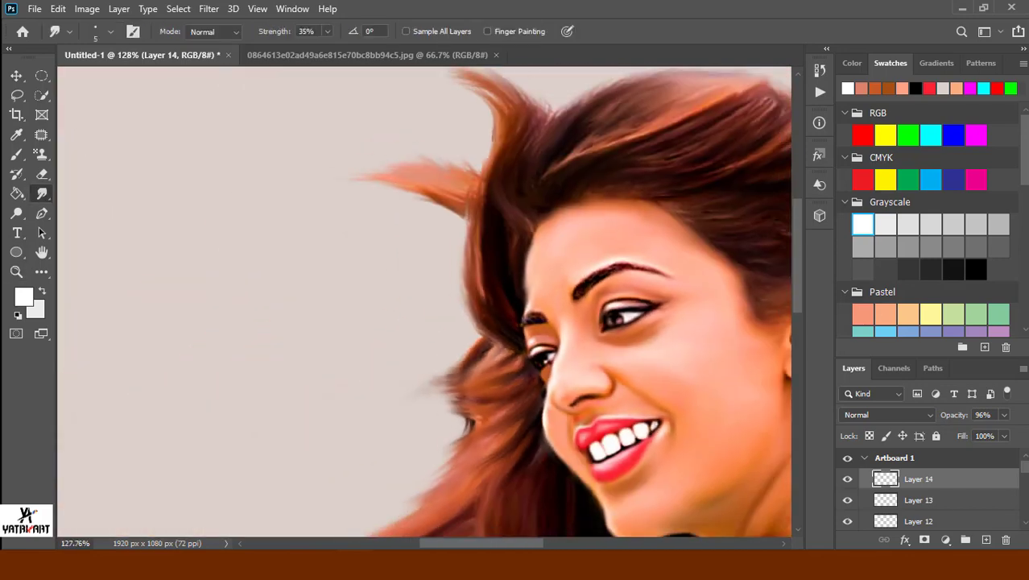
Darken both pupils with black paint and merge Layer 15 down into Layer 14.
left_click_drag(719, 419, 678, 462)
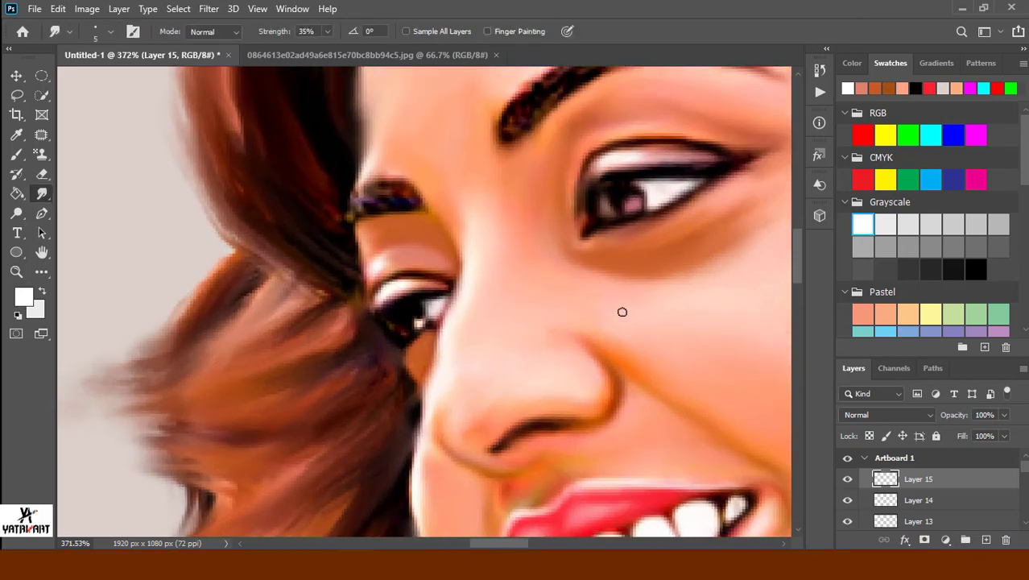
left_click_drag(608, 305, 628, 300)
left_click_drag(619, 346, 522, 378)
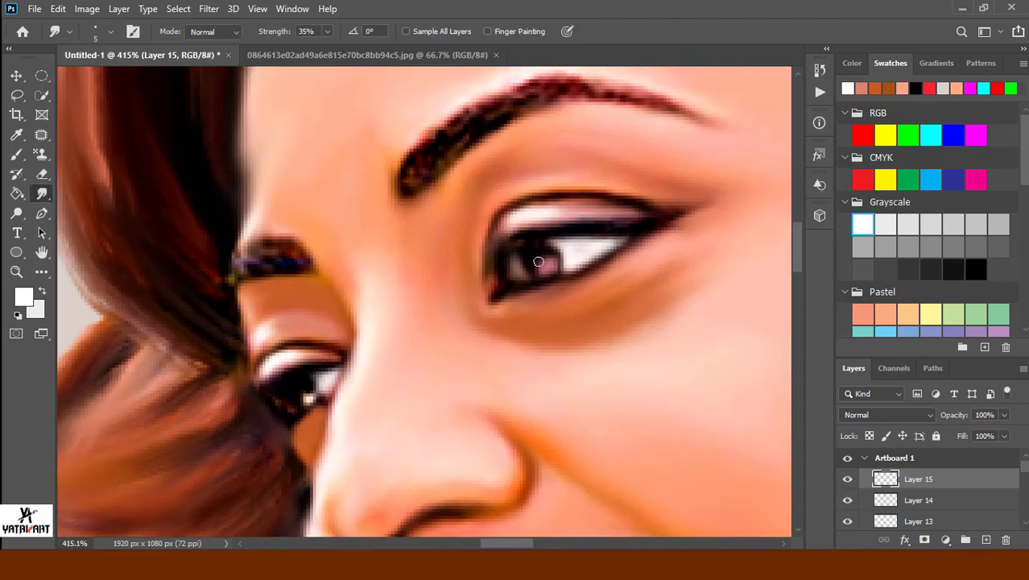
key("b")
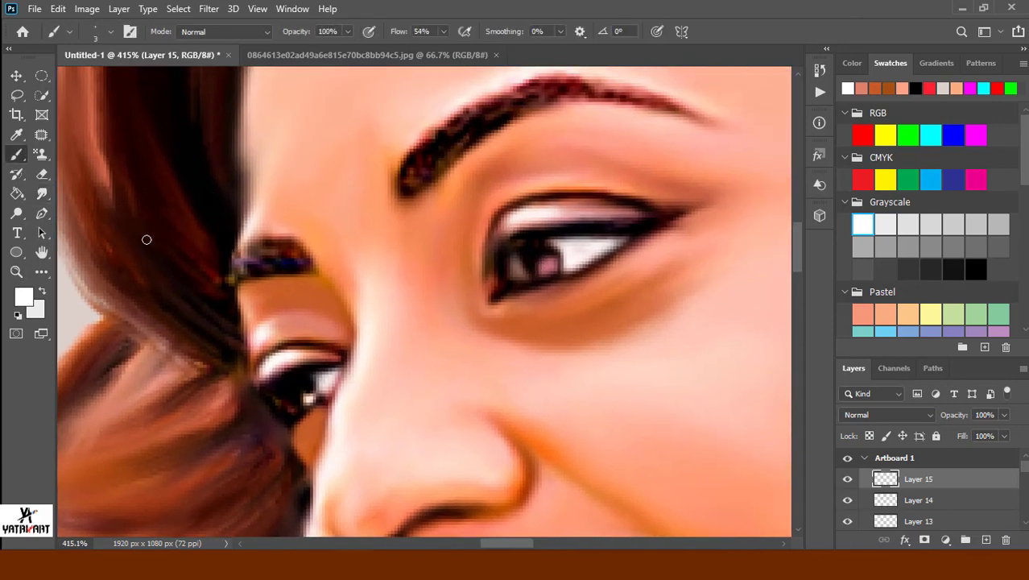
left_click(976, 268)
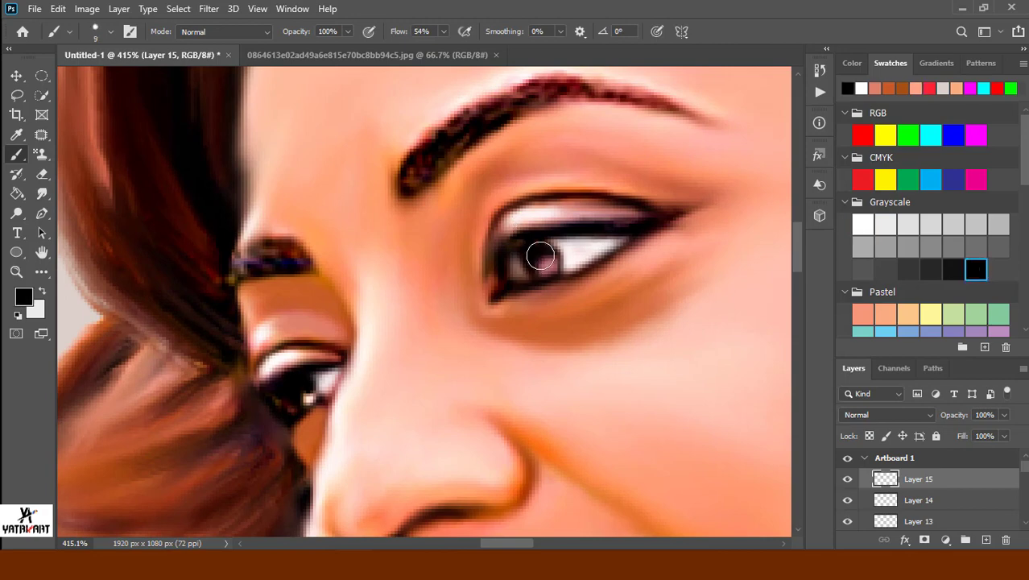
key("bracketright")
left_click_drag(542, 259, 543, 266)
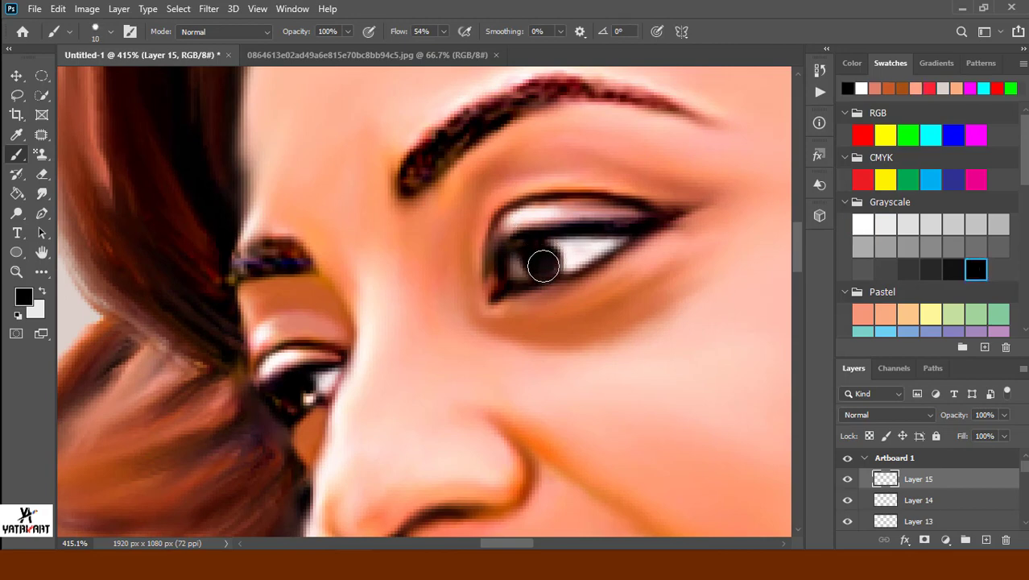
key("ctrl+e")
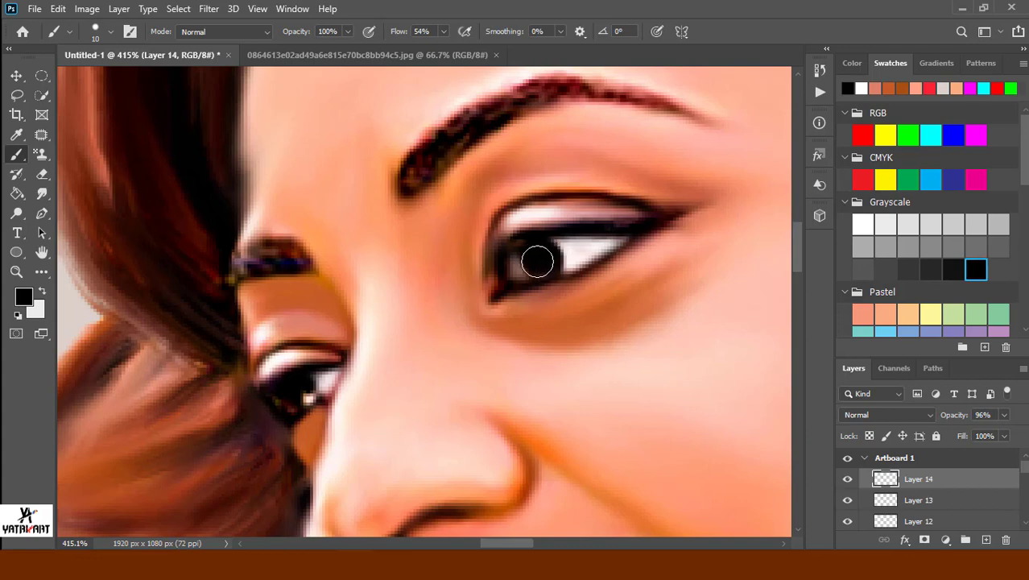
left_click_drag(298, 392, 304, 394)
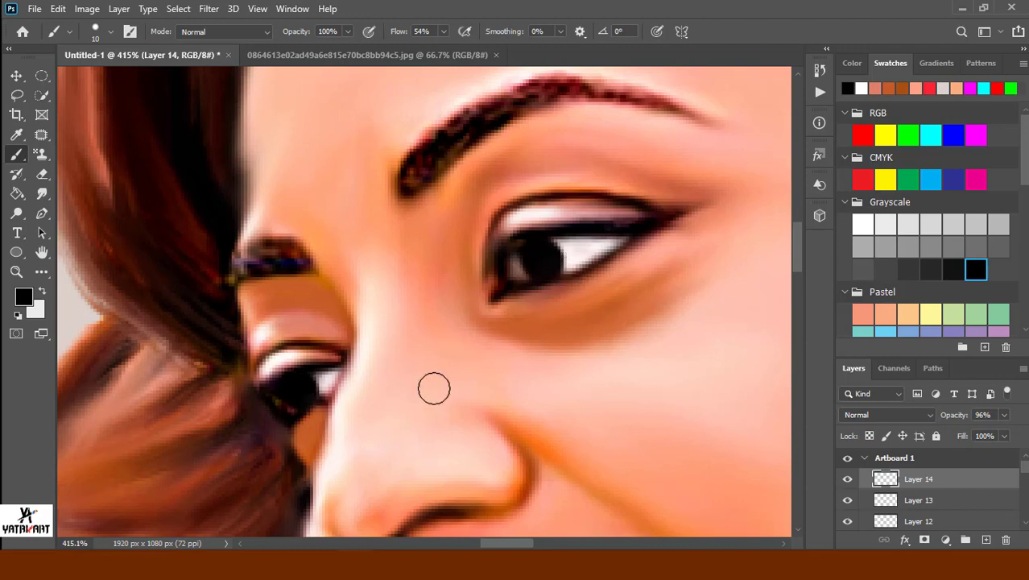
Darken and thicken the eyelid lines with a finer brush, smudging the eyeliner tip outward.
key("bracketleft")
key("bracketleft")
key("bracketleft")
mouse_move(551, 229)
left_mouse_down()
mouse_move(642, 226)
mouse_move(707, 206)
left_mouse_up()
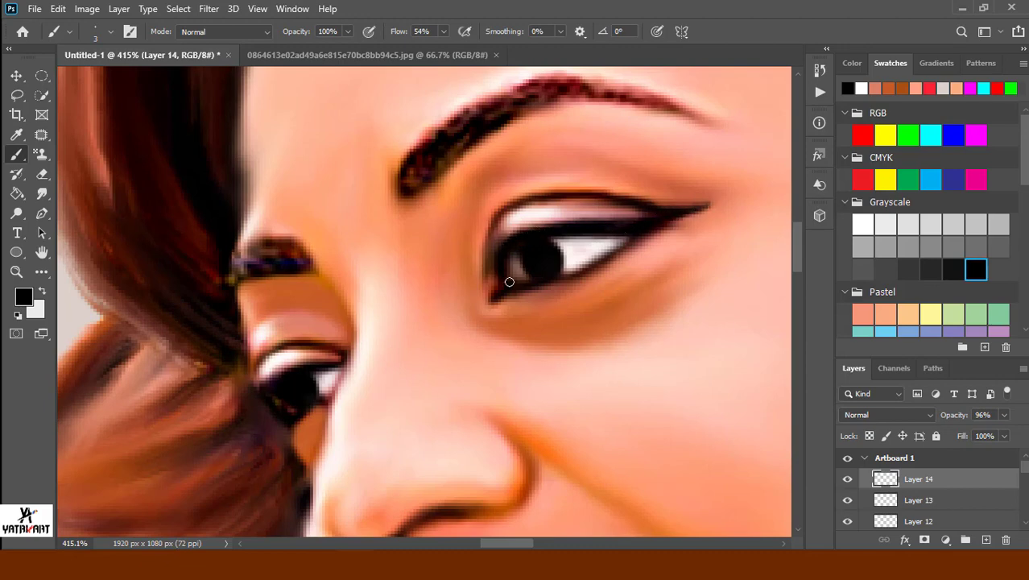
mouse_move(509, 282)
left_mouse_down()
mouse_move(594, 264)
mouse_move(678, 224)
left_mouse_up()
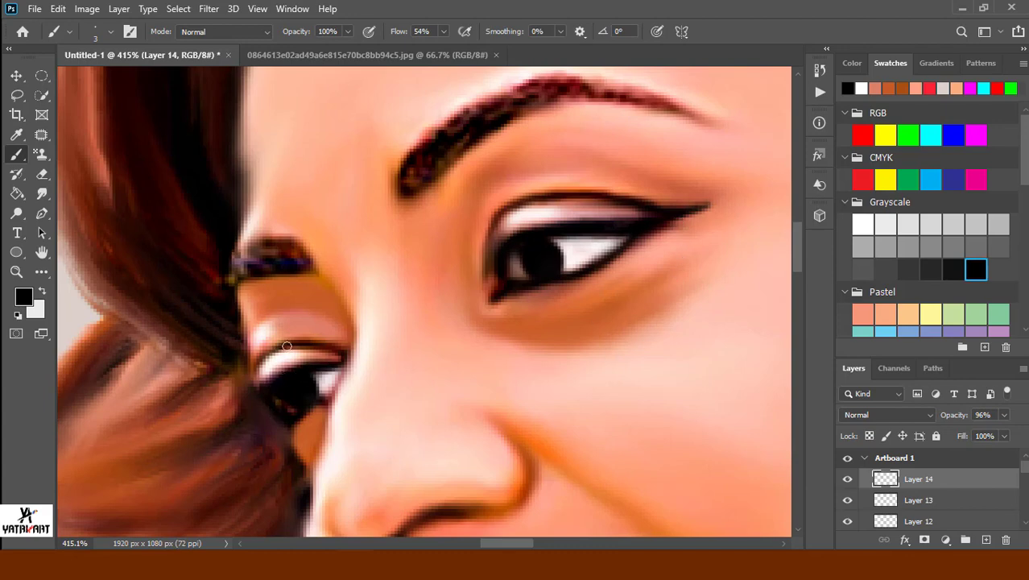
mouse_move(288, 345)
left_mouse_down()
mouse_move(334, 343)
mouse_move(264, 355)
left_mouse_up()
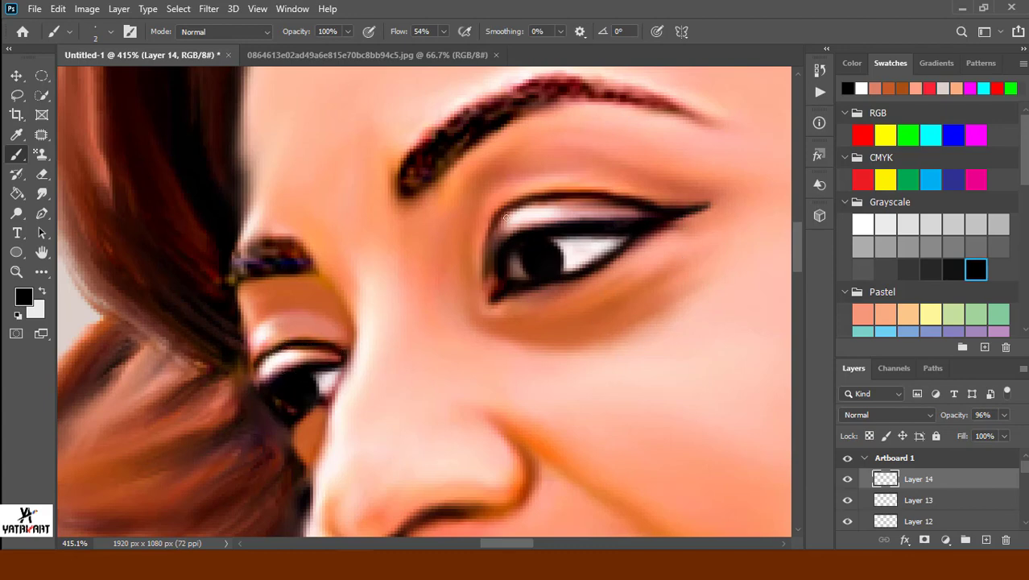
left_click_drag(505, 218, 485, 256)
left_click_drag(623, 198, 687, 209)
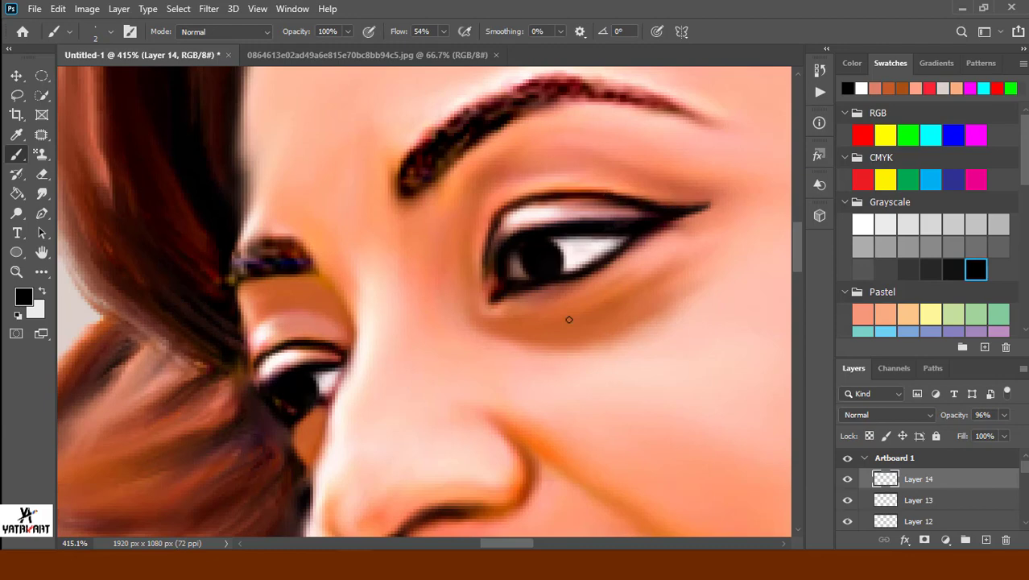
left_click(42, 194)
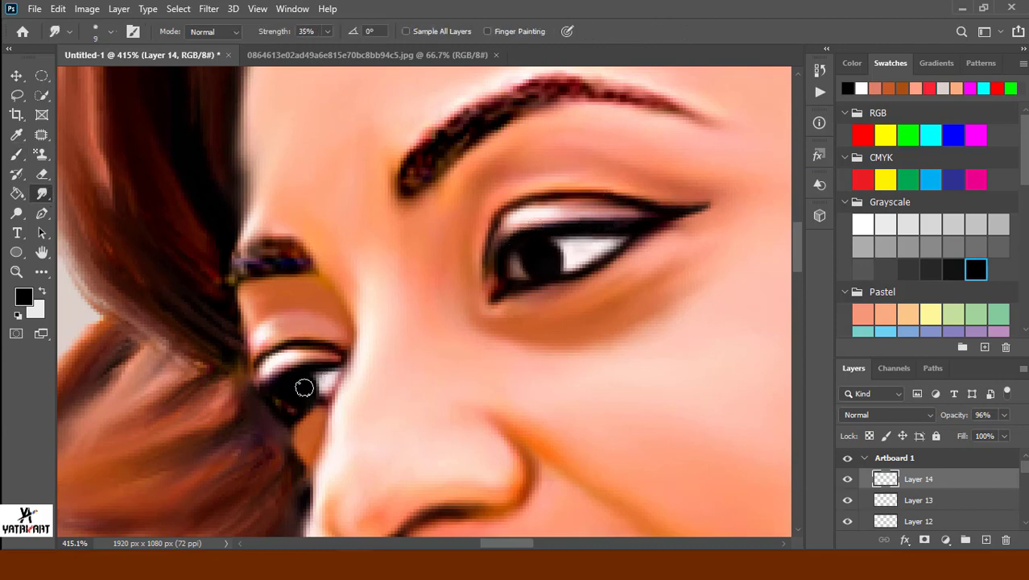
left_click_drag(687, 209, 715, 201)
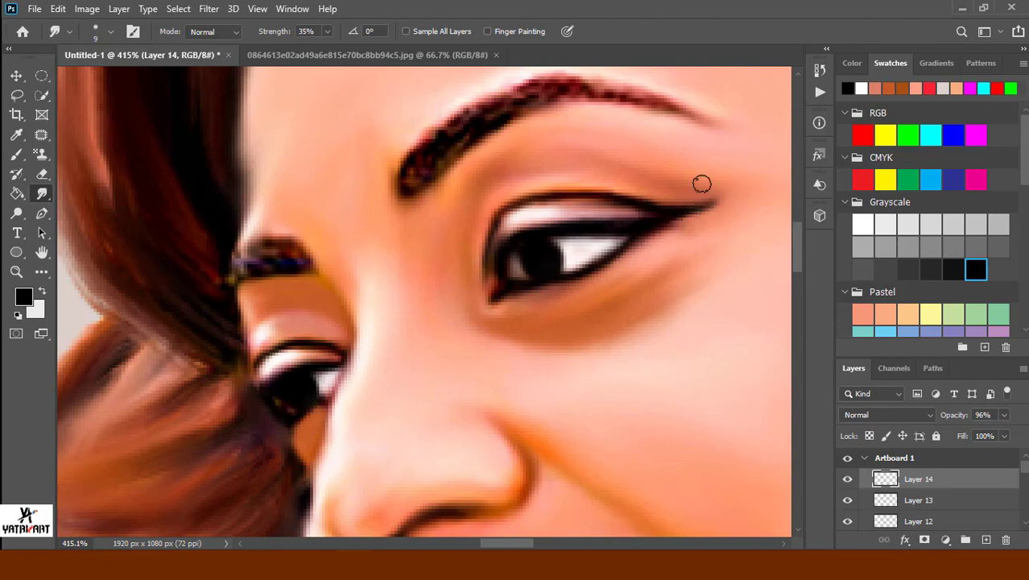
mouse_move(489, 234)
left_mouse_down()
mouse_move(521, 276)
mouse_move(592, 269)
mouse_move(553, 284)
left_mouse_up()
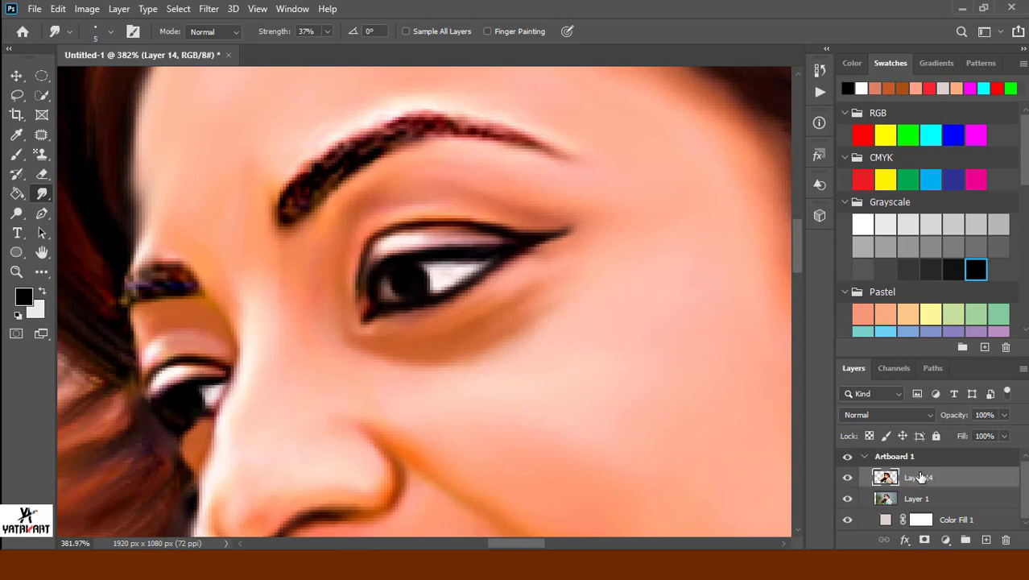
On a new Layer 15, paint orange-brown highlights across both irises.
left_click(986, 539)
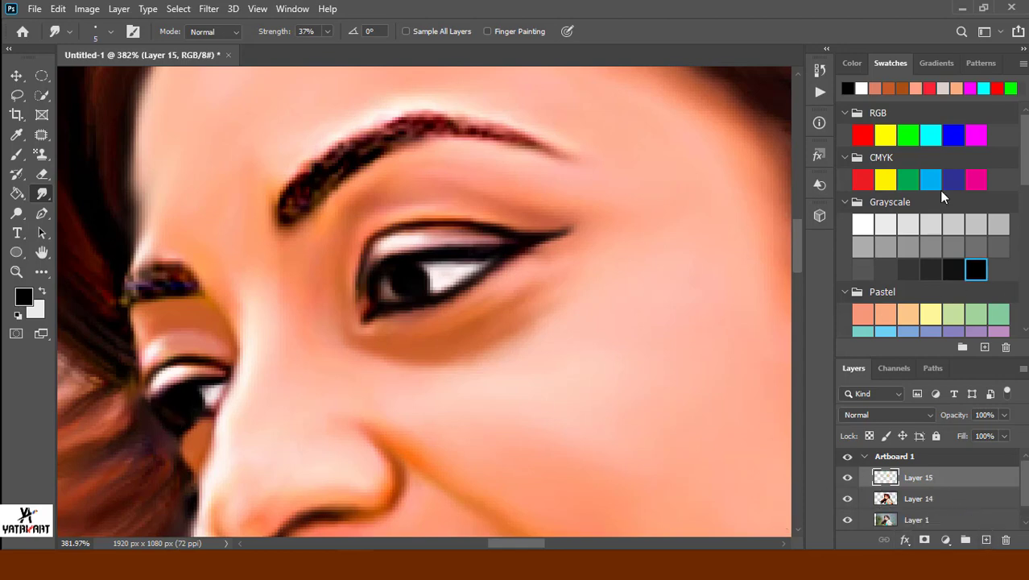
left_click(16, 154)
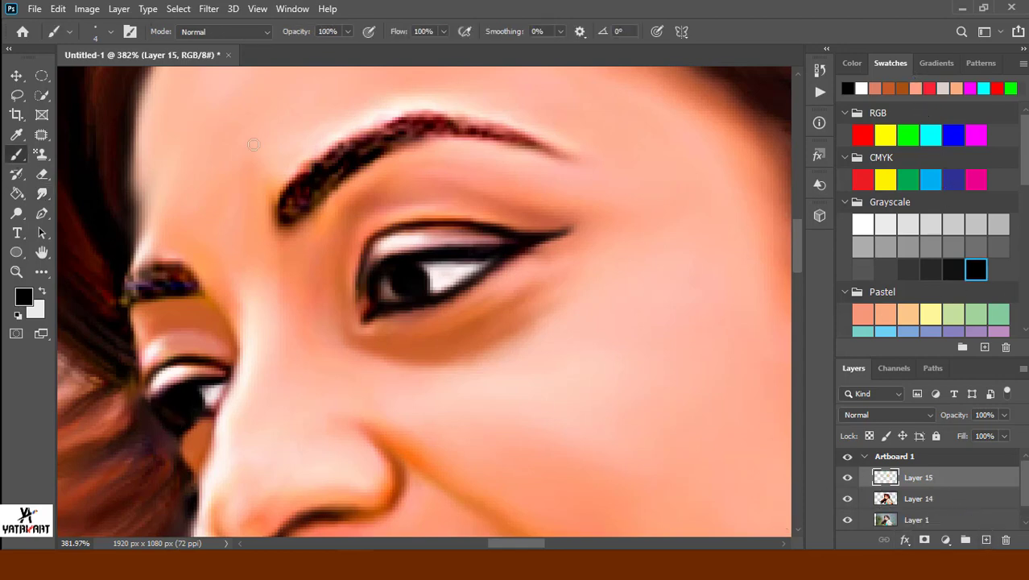
left_click(888, 87)
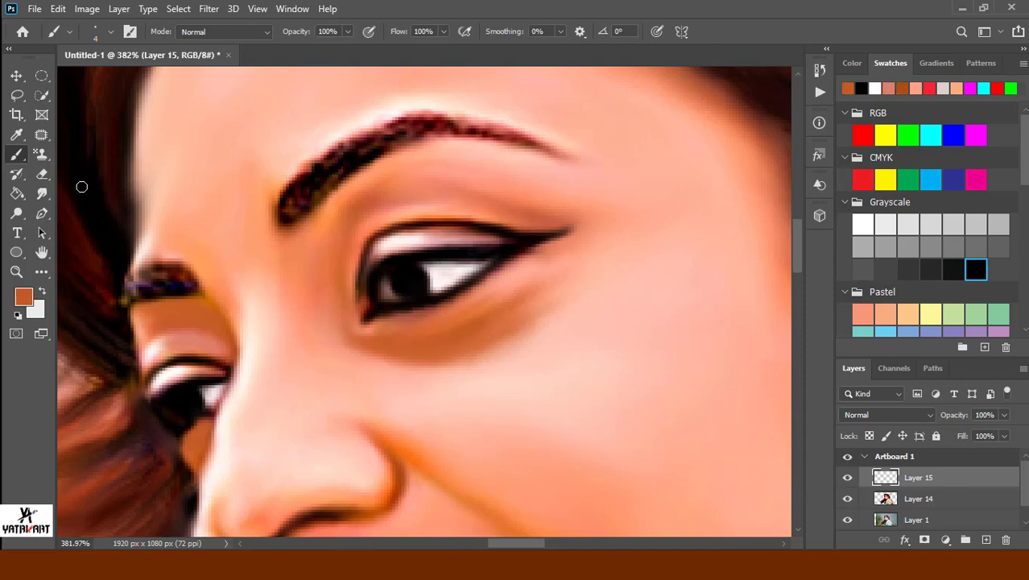
left_click_drag(417, 310, 445, 343)
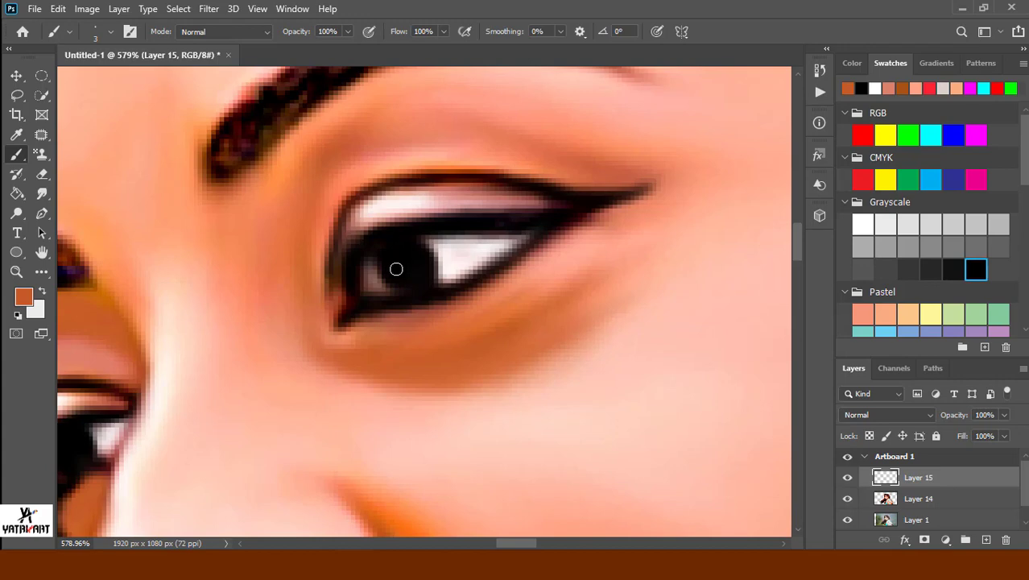
left_click_drag(397, 269, 422, 275)
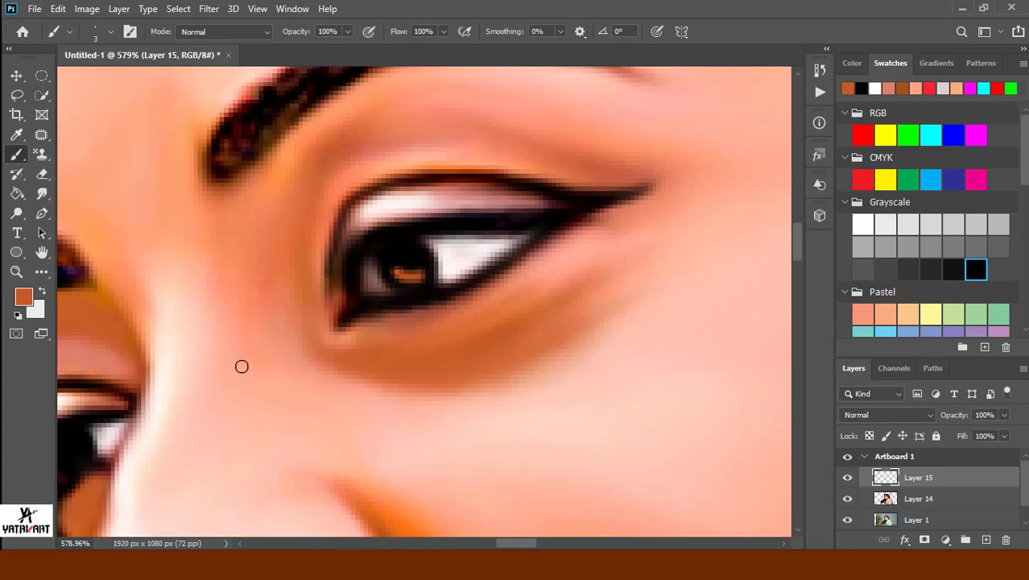
scroll(242, 366, "left", 5)
left_click_drag(147, 456, 169, 458)
Smudge the orange iris highlights into the eyes and blend pupil tone over them.
left_click(42, 197)
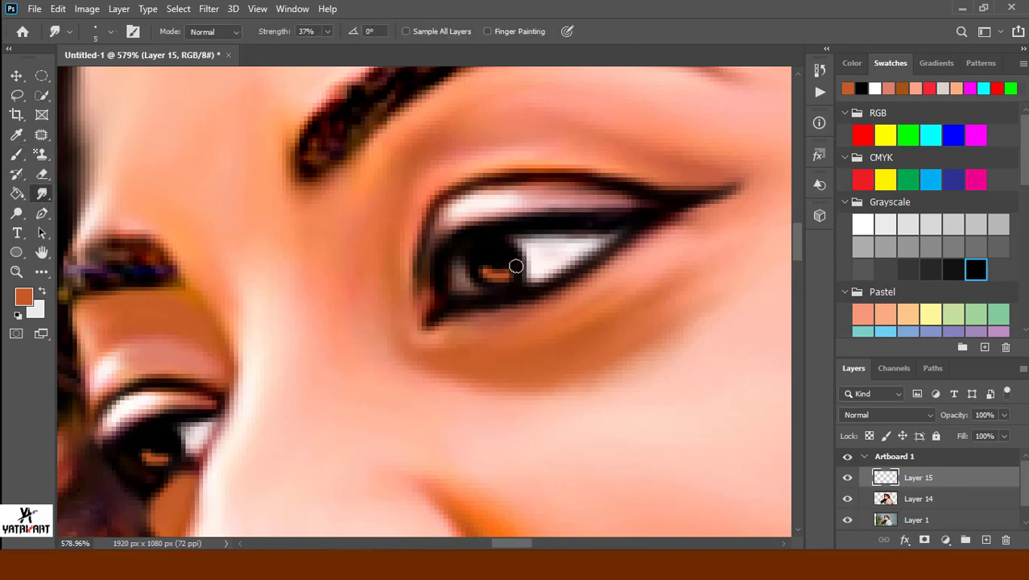
mouse_move(507, 267)
left_mouse_down()
mouse_move(482, 247)
mouse_move(495, 276)
left_mouse_up()
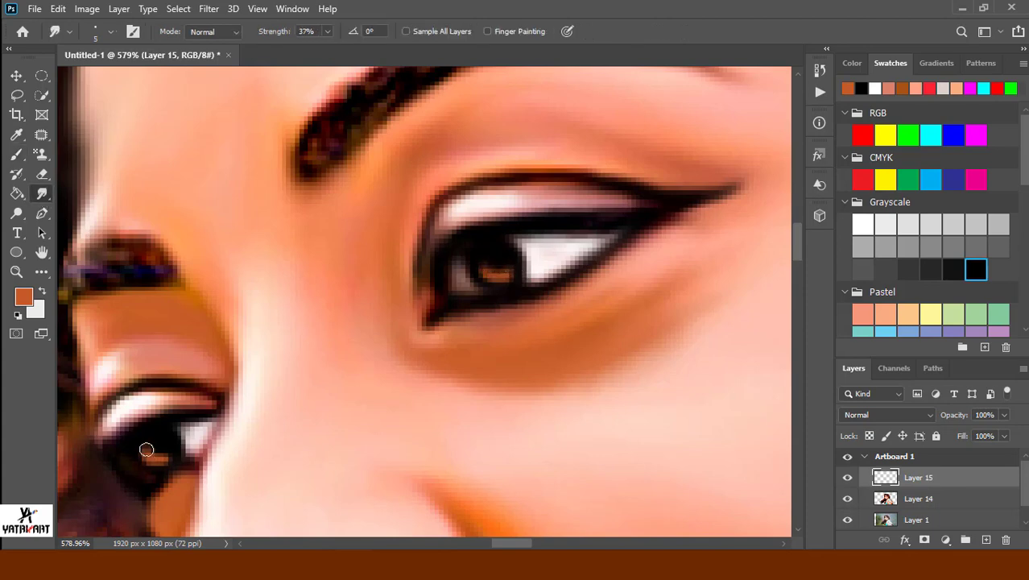
left_click_drag(140, 450, 175, 454)
scroll(563, 396, "down", 5)
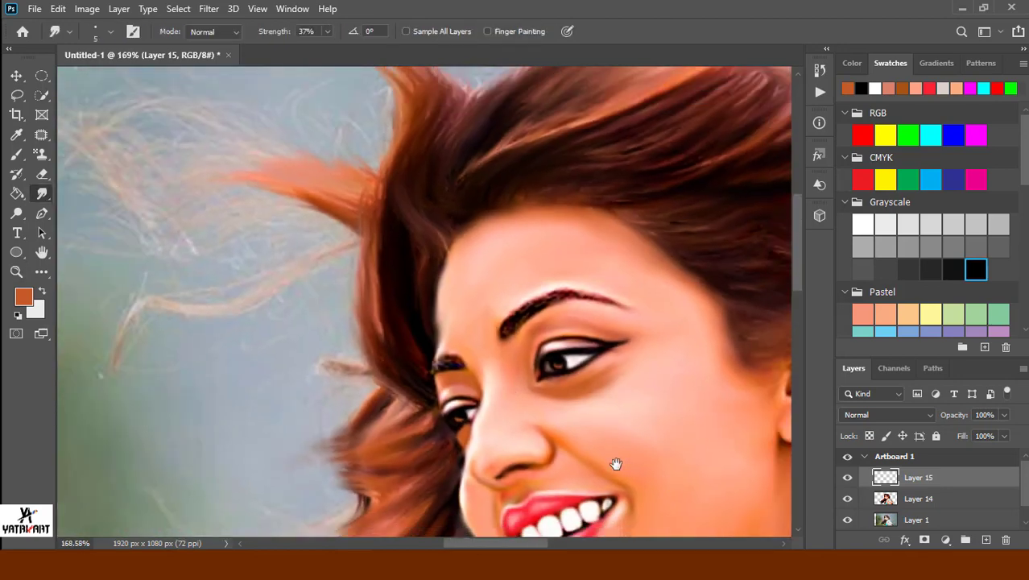
left_click_drag(616, 464, 539, 409)
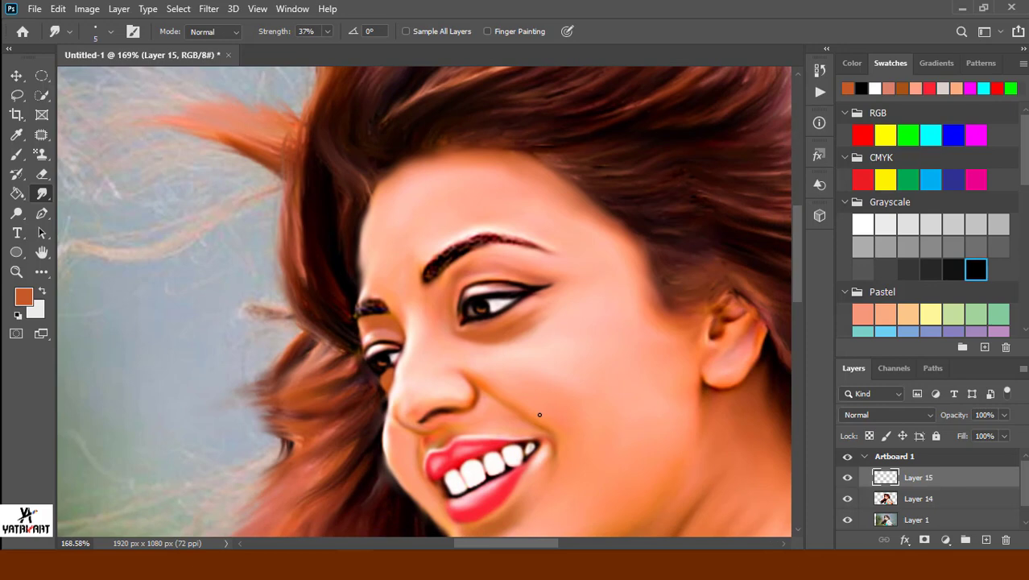
scroll(509, 339, "up", 5)
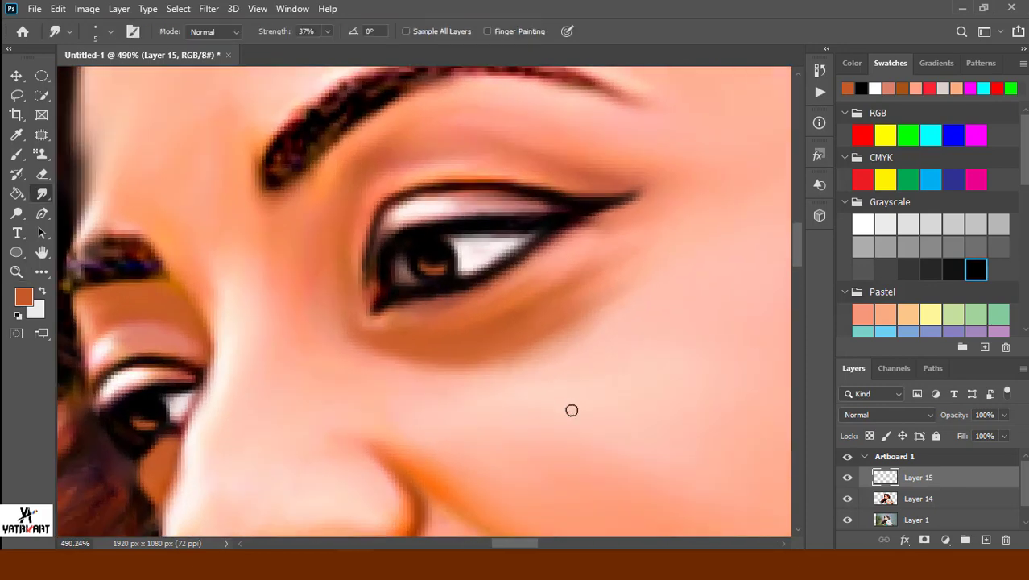
left_click(19, 154)
left_click(861, 227)
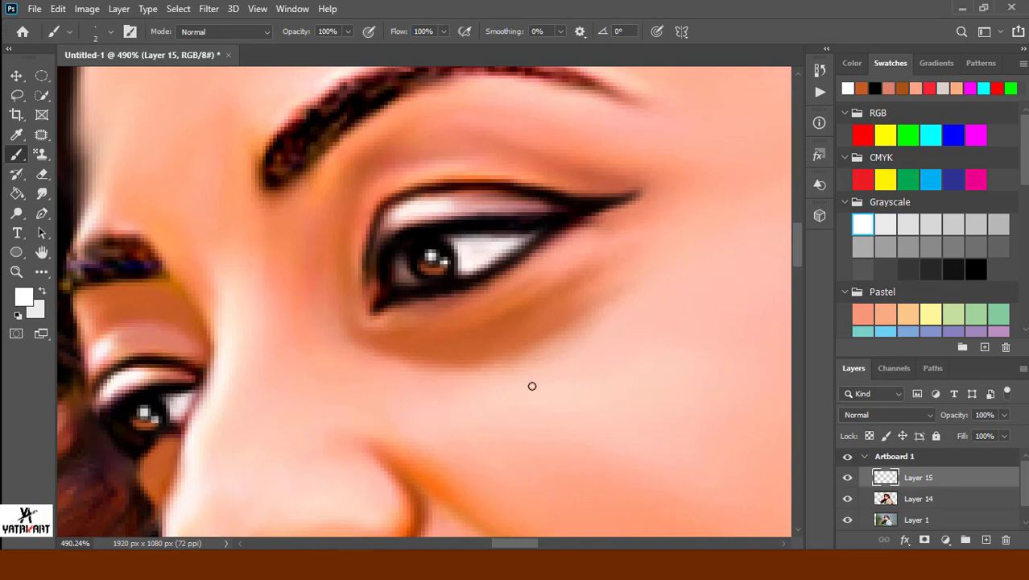
Dab a white catchlight into the left eye, then zoom out to the full artboard.
left_click_drag(532, 386, 457, 383)
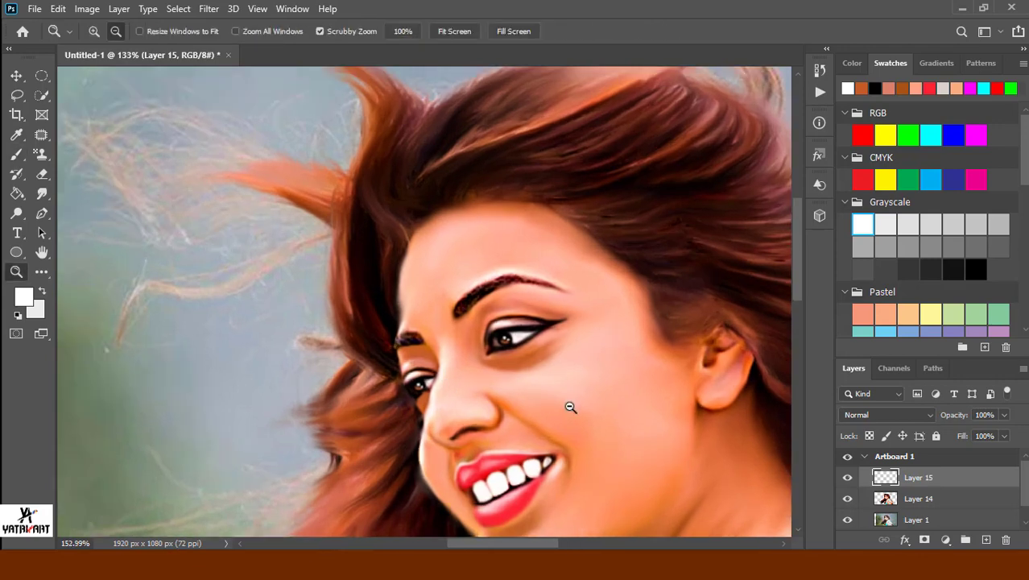
left_click_drag(569, 405, 616, 459)
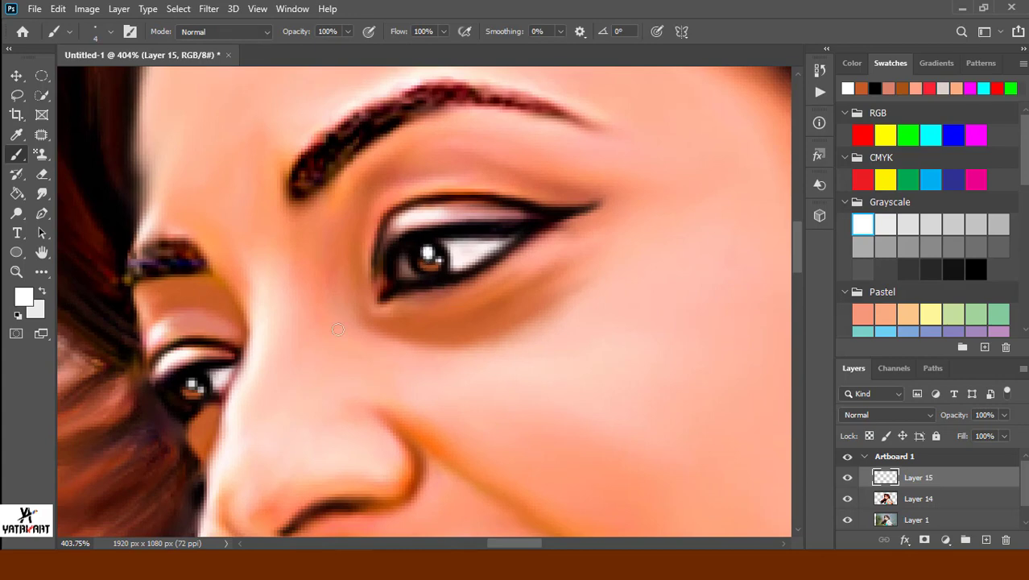
left_click(190, 380)
left_click_drag(511, 396, 436, 387)
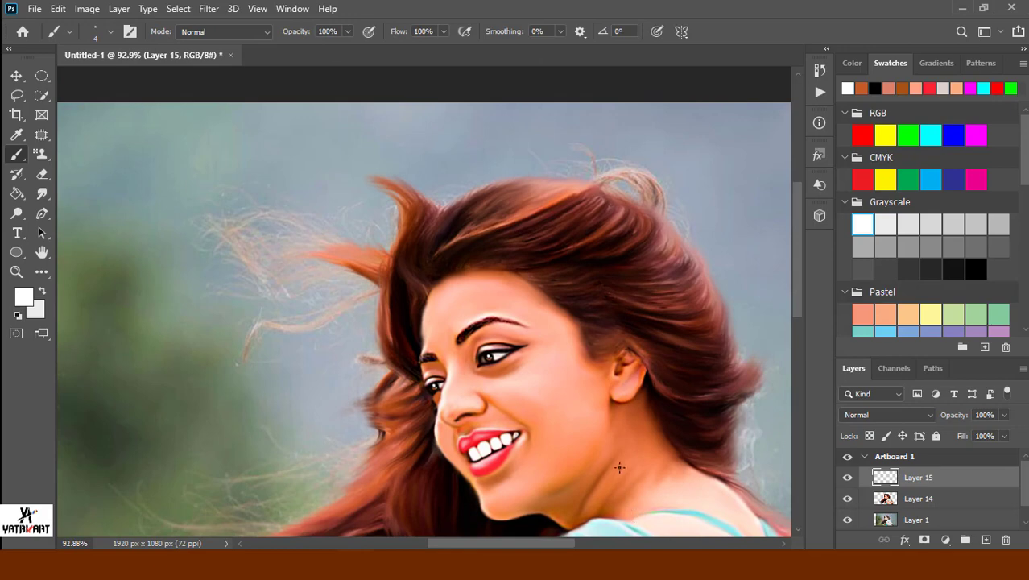
left_click_drag(619, 467, 484, 325)
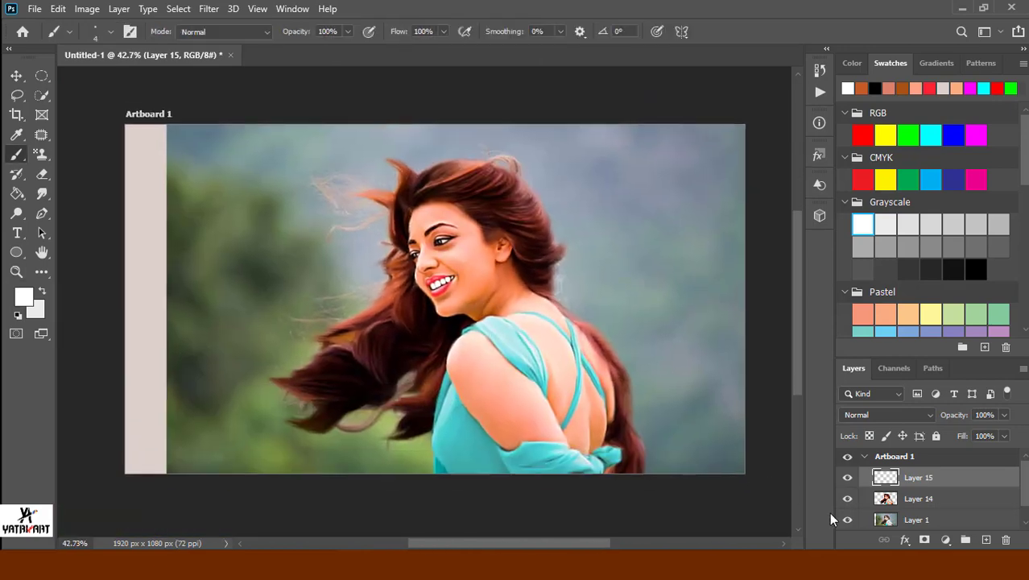
Hide the green background photo on Layer 1 and add an empty Layer 16.
left_click(850, 521)
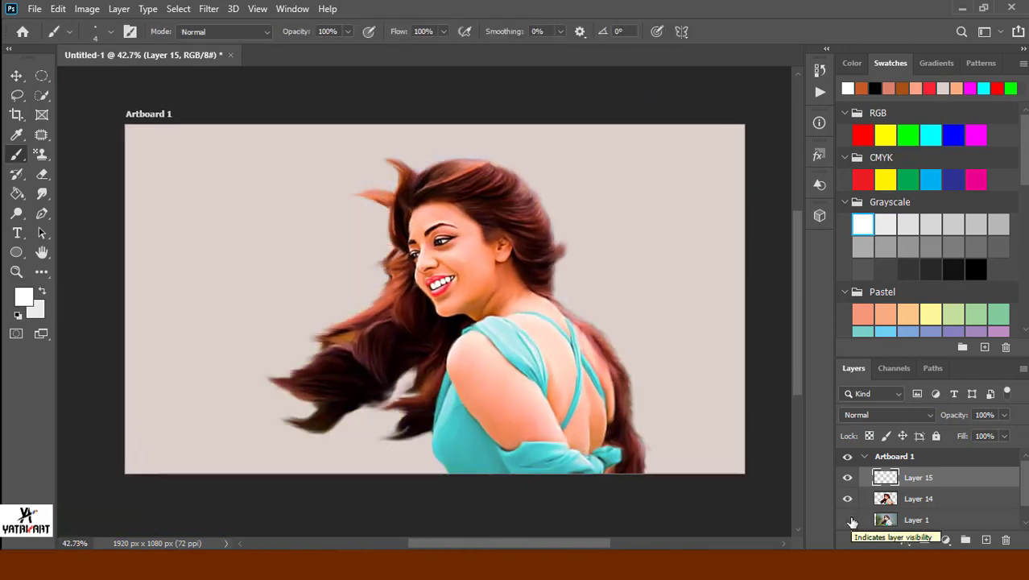
key("z")
left_click(562, 407)
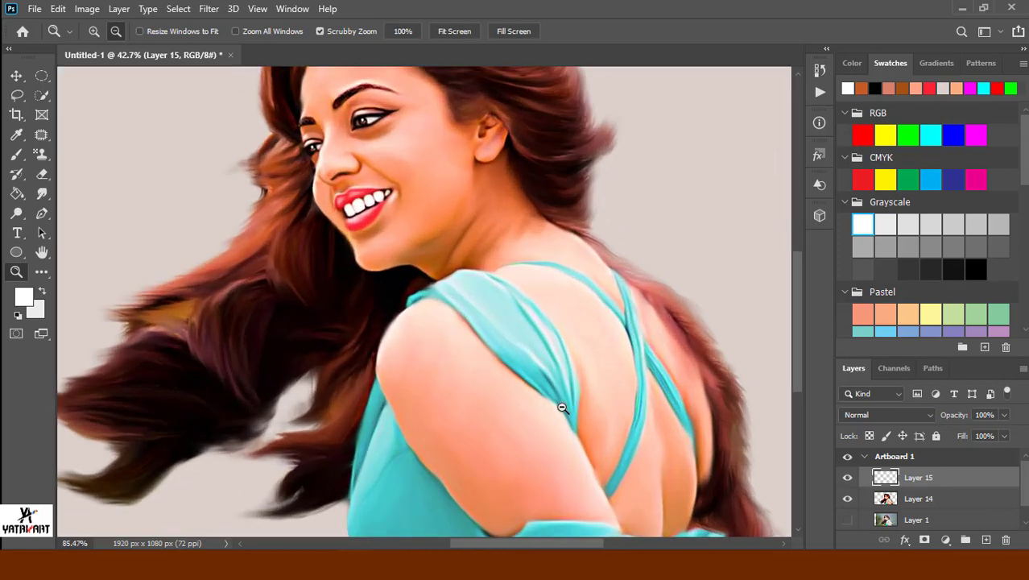
left_click_drag(562, 408, 564, 411)
key("b")
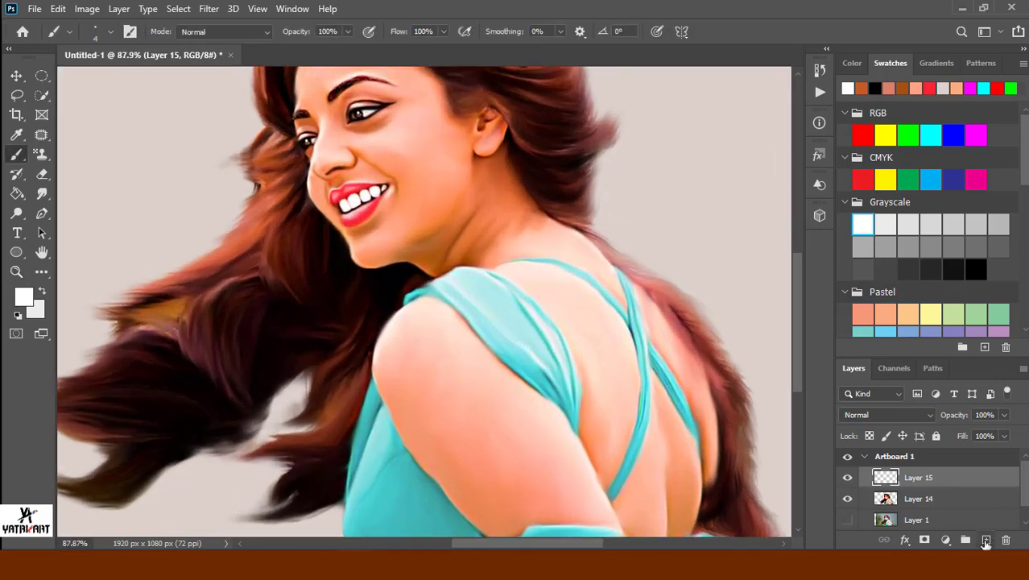
left_click(986, 541)
Paint and smudge a white highlight under the eye, then add one below the eyebrow.
key("z")
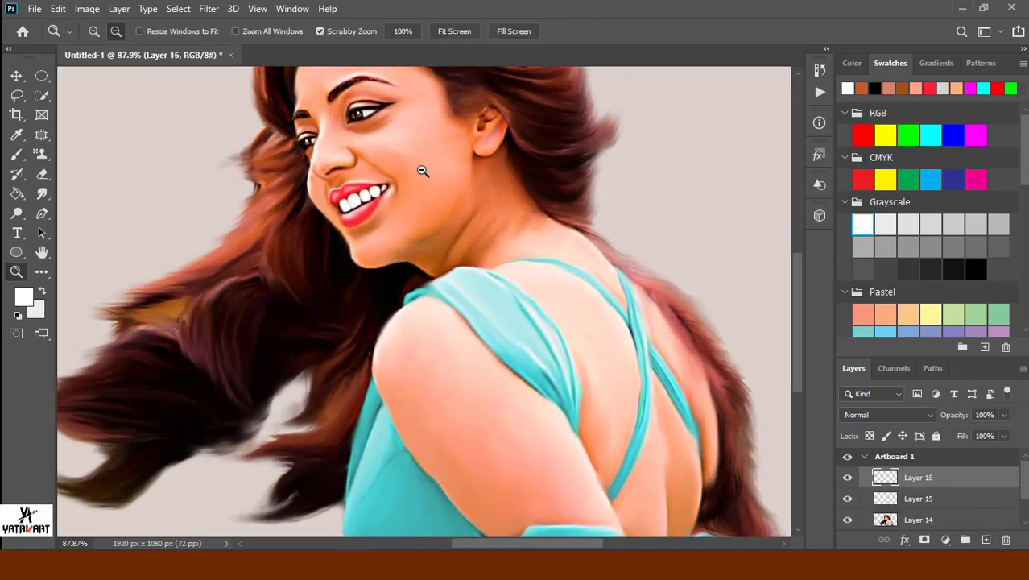
mouse_move(422, 168)
left_mouse_down()
mouse_move(483, 247)
mouse_move(487, 465)
left_mouse_up()
key("b")
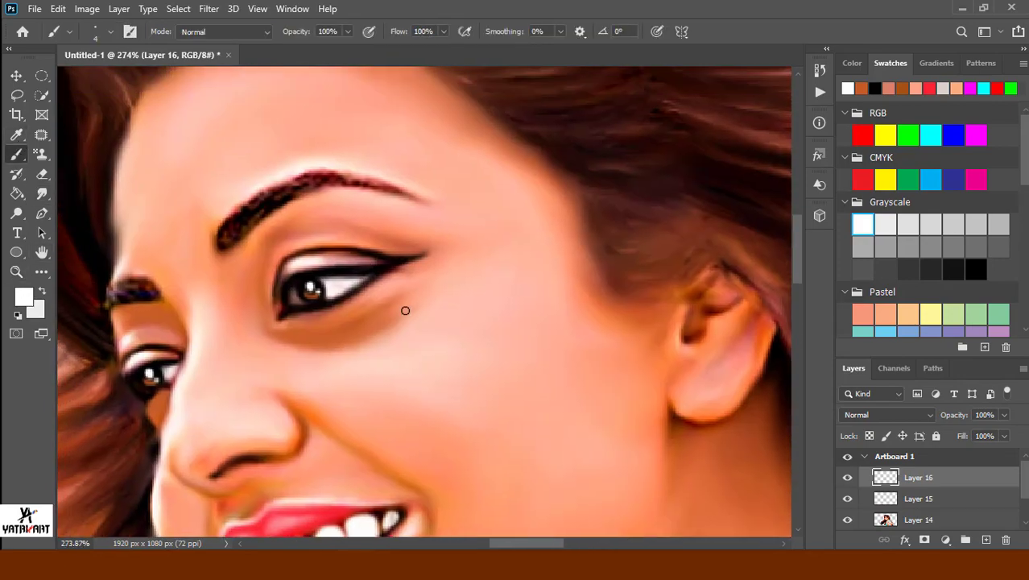
left_click_drag(361, 306, 387, 290)
left_click(42, 193)
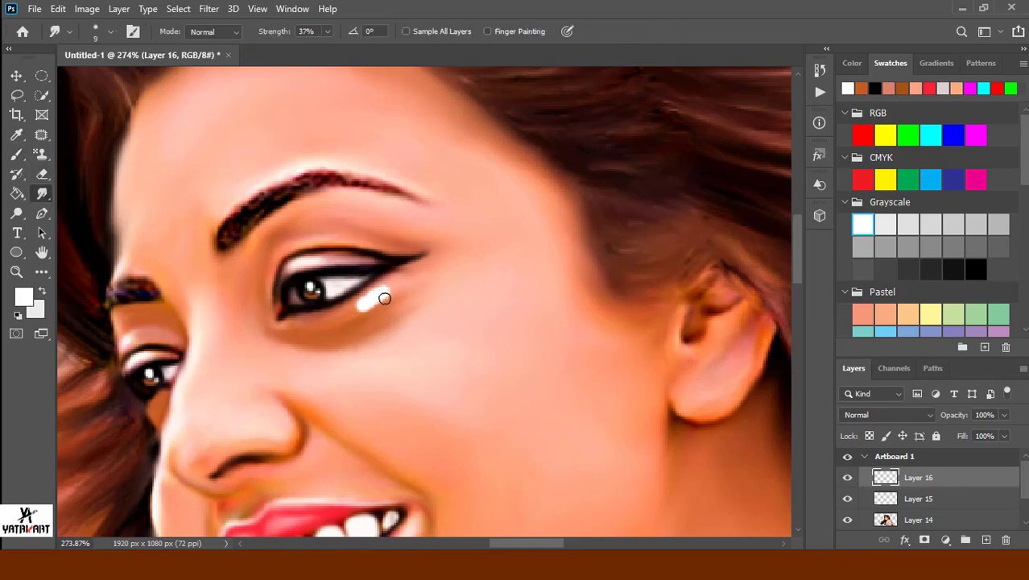
key("bracketright")
mouse_move(382, 289)
left_mouse_down()
mouse_move(390, 291)
mouse_move(356, 308)
mouse_move(369, 289)
mouse_move(345, 306)
mouse_move(353, 316)
mouse_move(409, 280)
mouse_move(356, 320)
mouse_move(344, 305)
mouse_move(339, 324)
left_mouse_up()
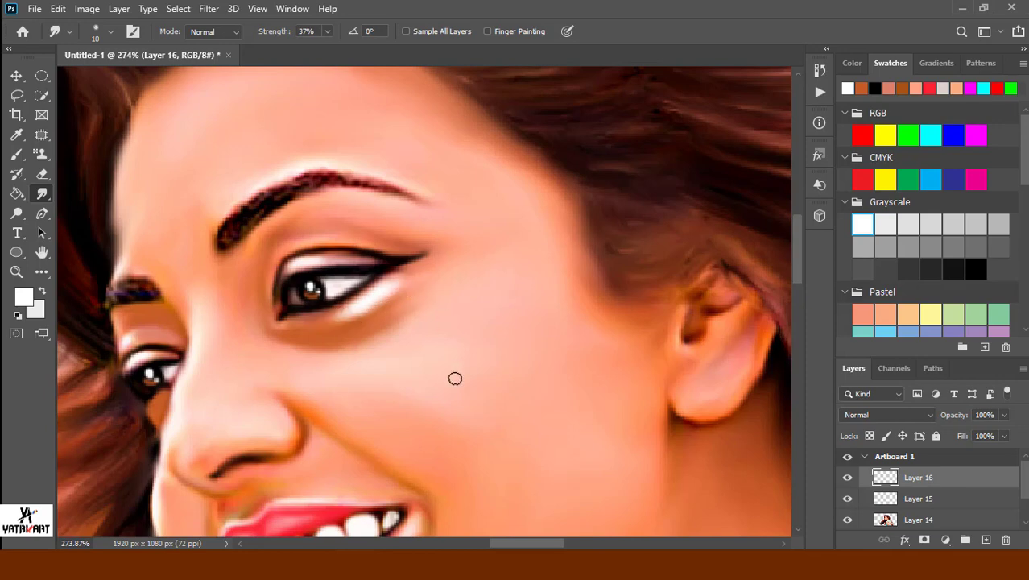
left_click(17, 155)
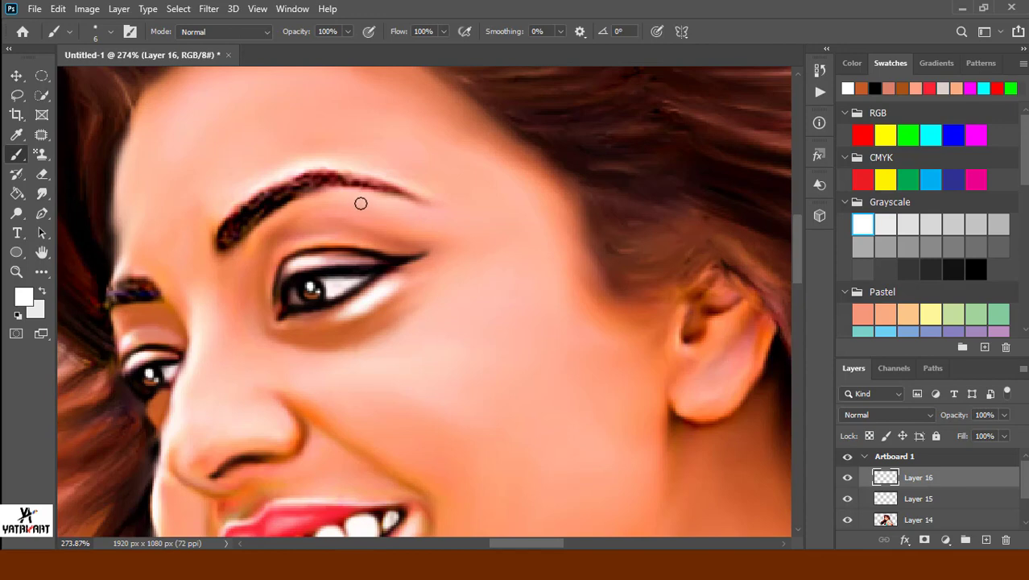
mouse_move(360, 203)
left_mouse_down()
mouse_move(393, 215)
mouse_move(386, 202)
mouse_move(361, 207)
mouse_move(390, 221)
mouse_move(377, 200)
mouse_move(420, 205)
mouse_move(388, 222)
mouse_move(383, 213)
mouse_move(395, 223)
mouse_move(339, 209)
mouse_move(461, 226)
mouse_move(409, 216)
mouse_move(439, 232)
mouse_move(411, 207)
mouse_move(374, 196)
mouse_move(305, 211)
mouse_move(389, 221)
left_mouse_up()
Paint a dark maroon shade along the lower lip and blend it with Smudge.
left_click(42, 193)
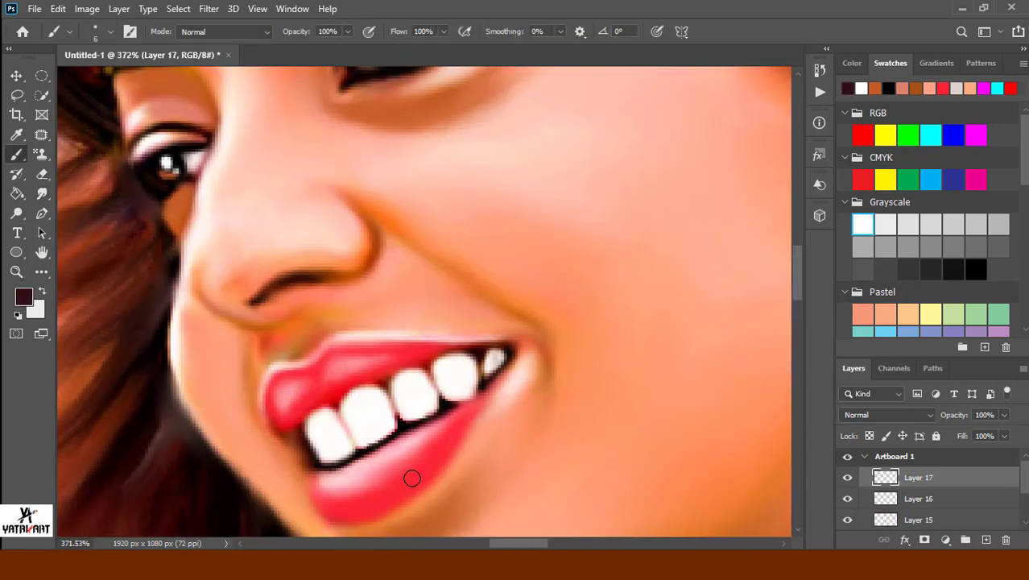
mouse_move(410, 480)
left_mouse_down()
mouse_move(431, 463)
mouse_move(398, 477)
mouse_move(434, 474)
mouse_move(418, 467)
mouse_move(416, 483)
mouse_move(374, 501)
mouse_move(413, 491)
mouse_move(425, 475)
mouse_move(415, 461)
mouse_move(412, 480)
mouse_move(472, 474)
mouse_move(374, 460)
left_mouse_up()
key("r")
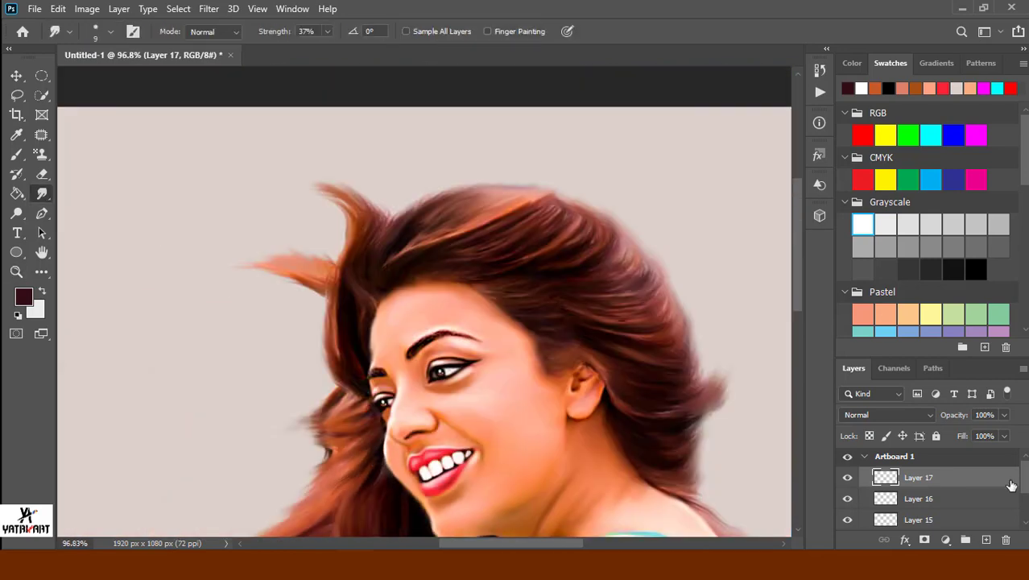
Add a new empty Layer 18 and zoom in close on the eye and eyebrow.
left_click(1004, 415)
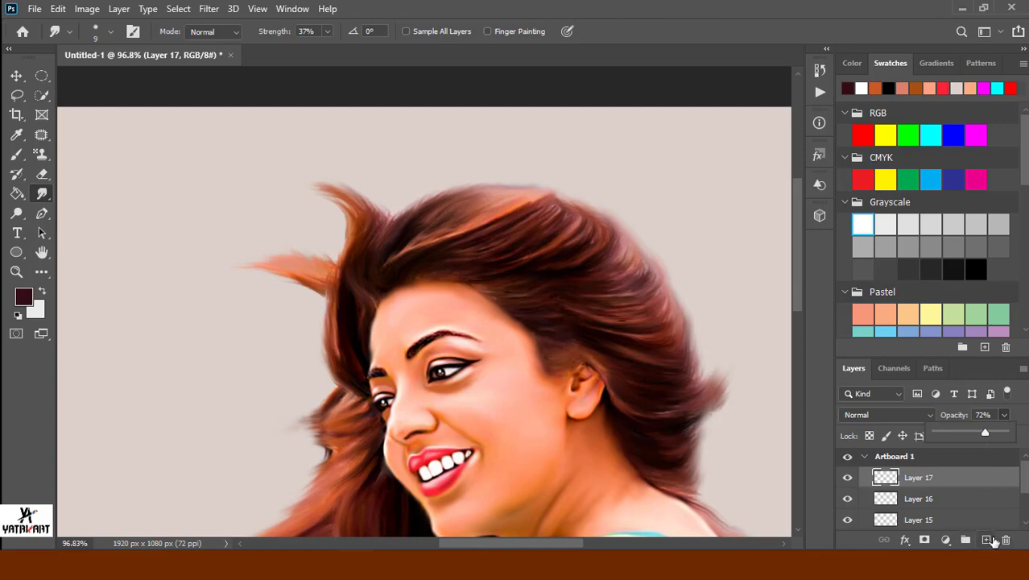
left_click(988, 543)
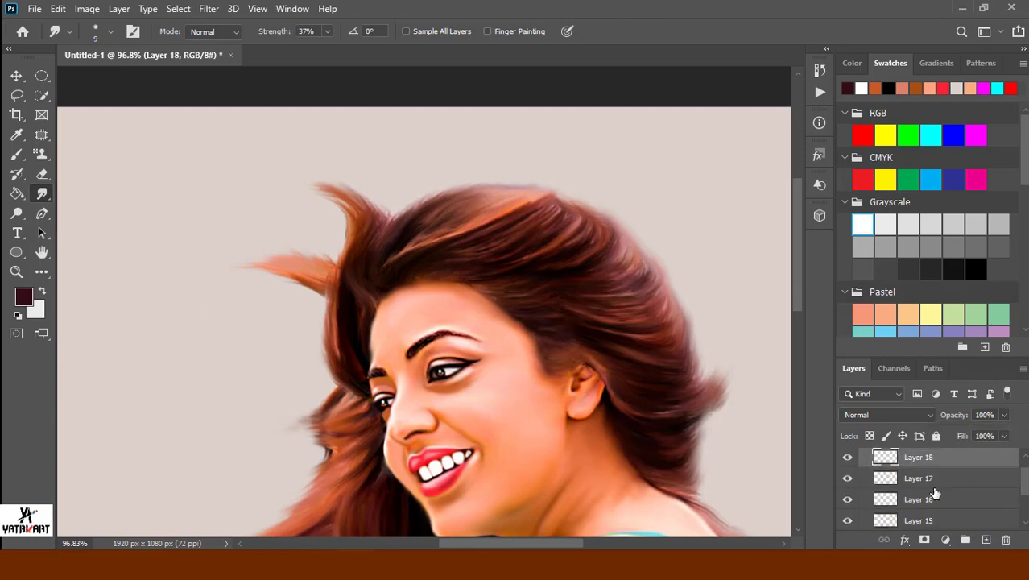
scroll(525, 405, "down", 3)
scroll(522, 411, "down", 2)
scroll(522, 412, "down", 5)
scroll(523, 411, "down", 5)
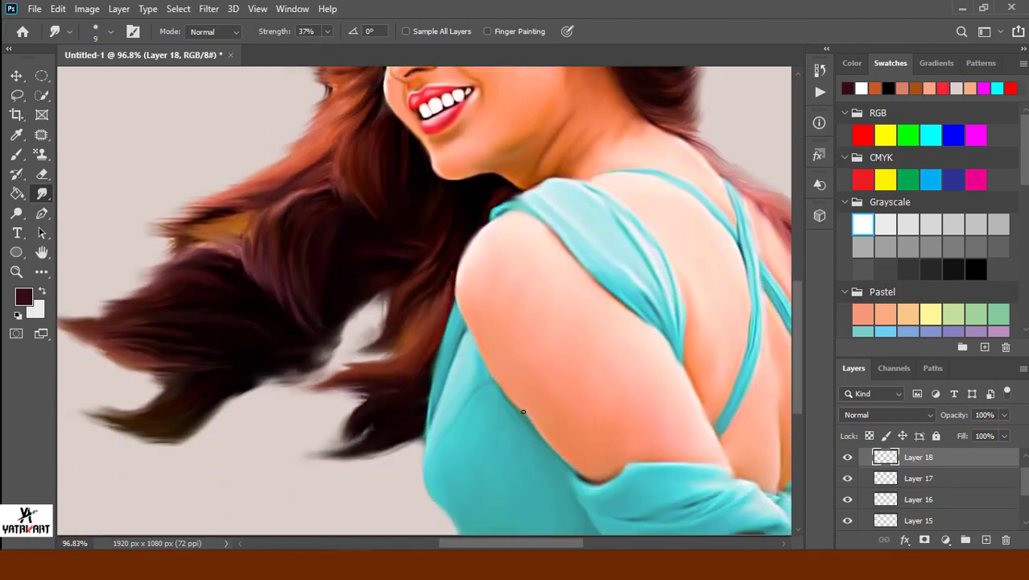
scroll(522, 411, "down", 2)
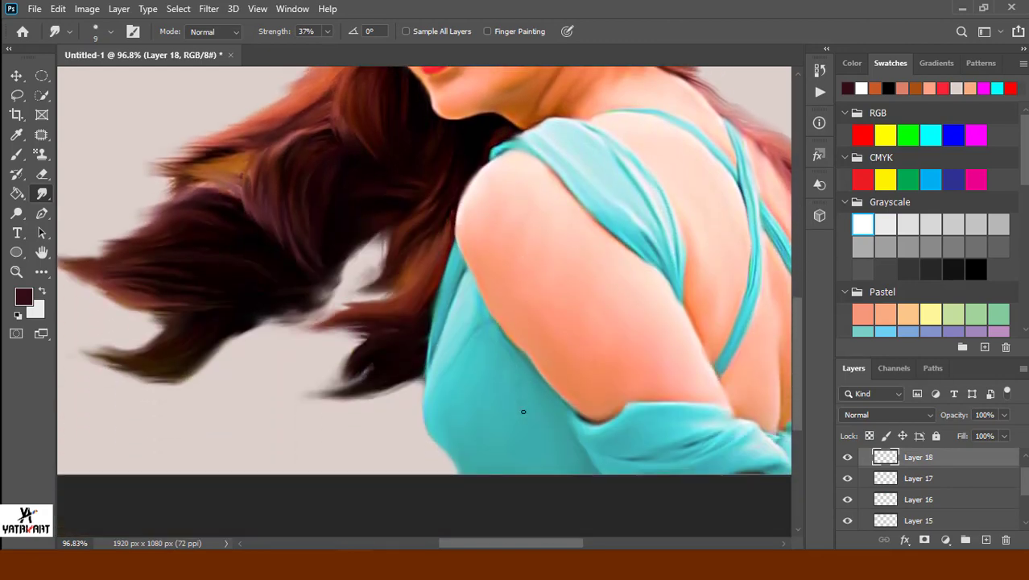
scroll(333, 302, "up", 2)
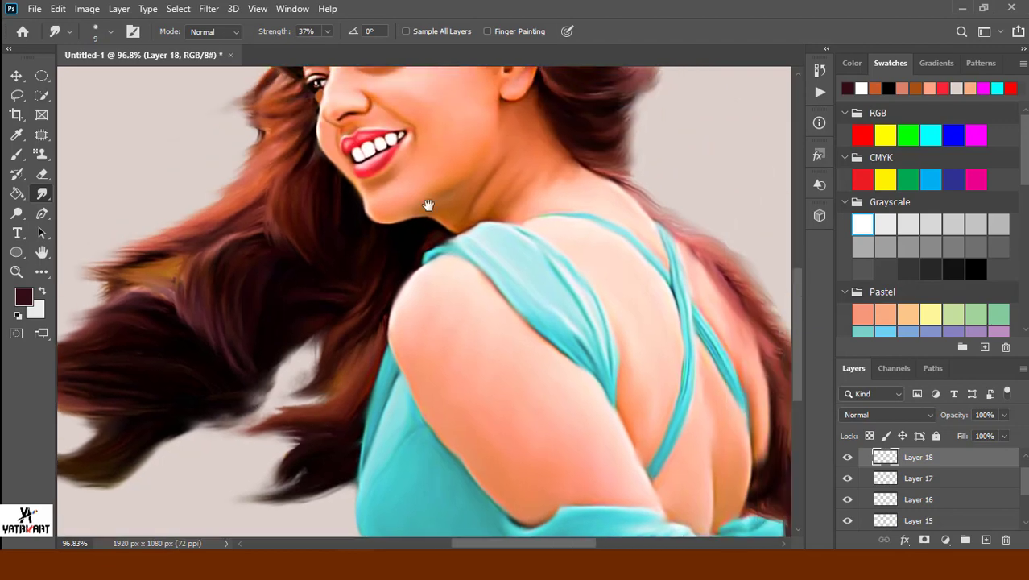
left_click_drag(427, 207, 386, 412)
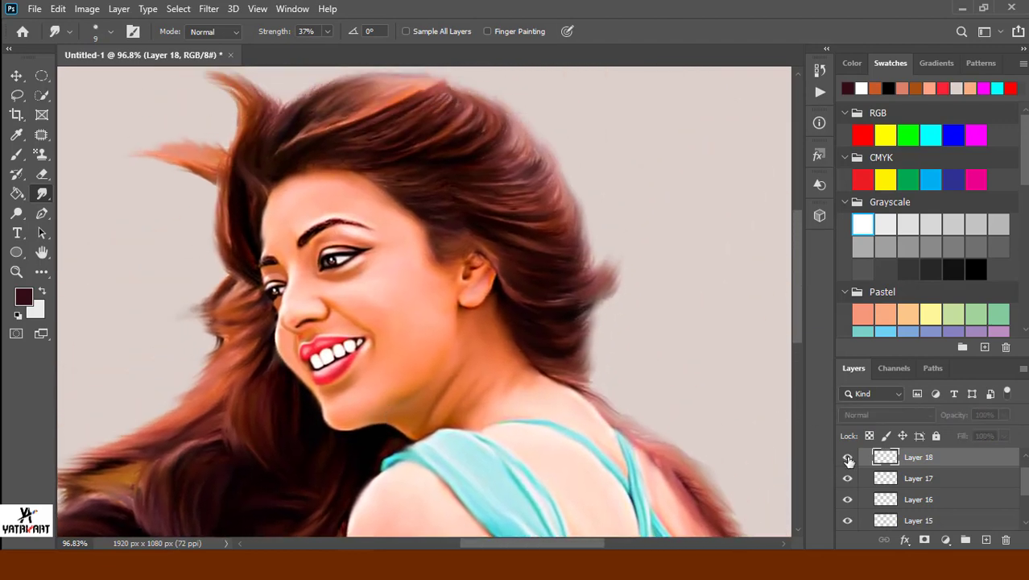
left_click_drag(404, 351, 407, 340)
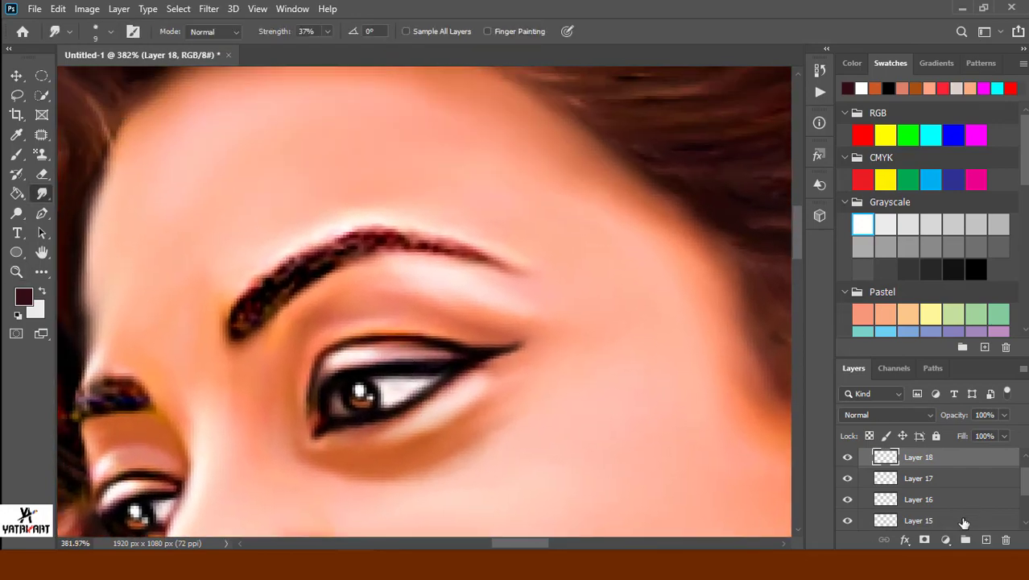
scroll(953, 477, "down", 1)
scroll(952, 477, "down", 2)
Merge Layers 14–18 into one Layer 18 and duplicate it with Ctrl+J.
left_click(953, 477, "shift")
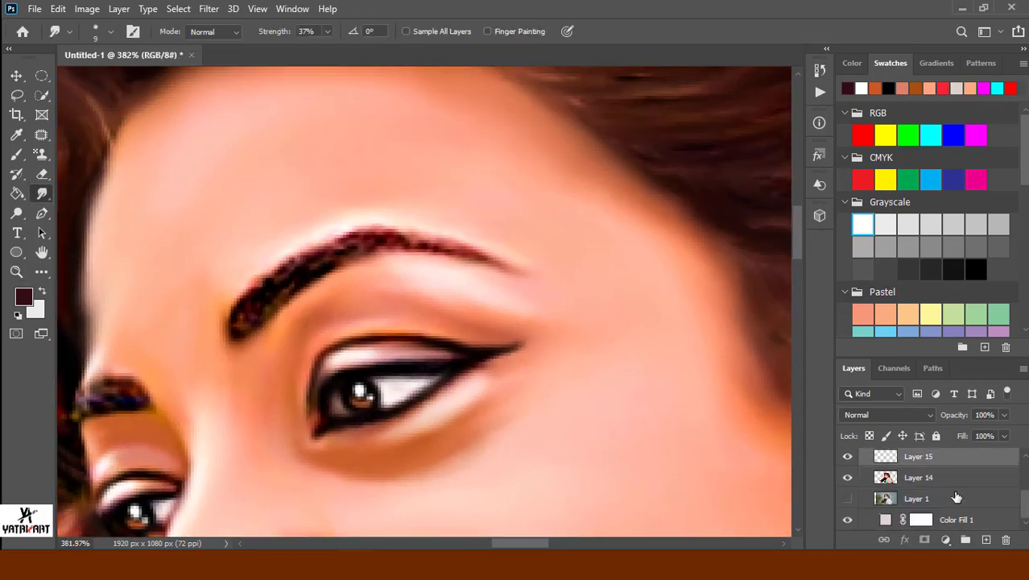
right_click(952, 478)
left_click(817, 446)
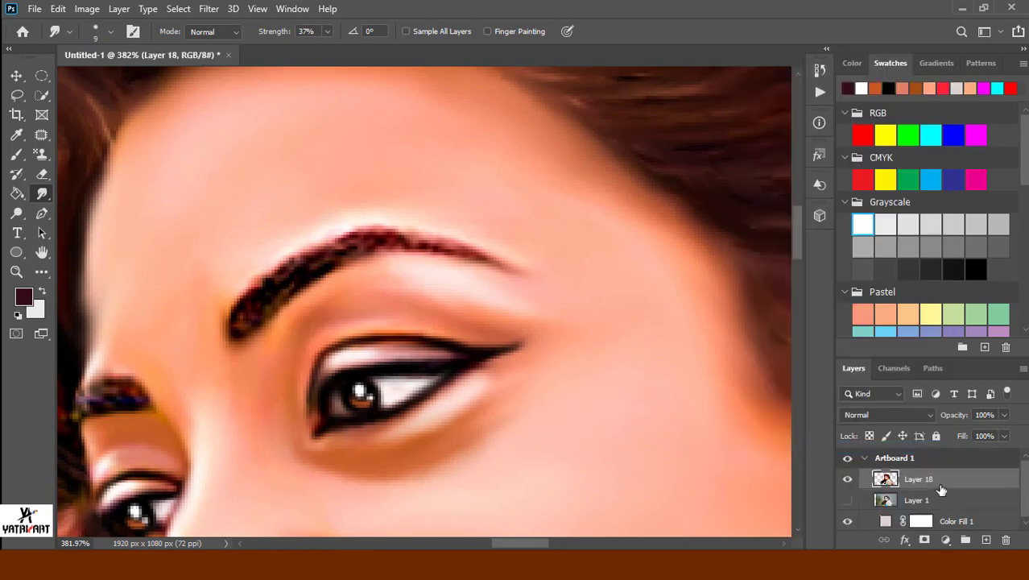
key("ctrl+j")
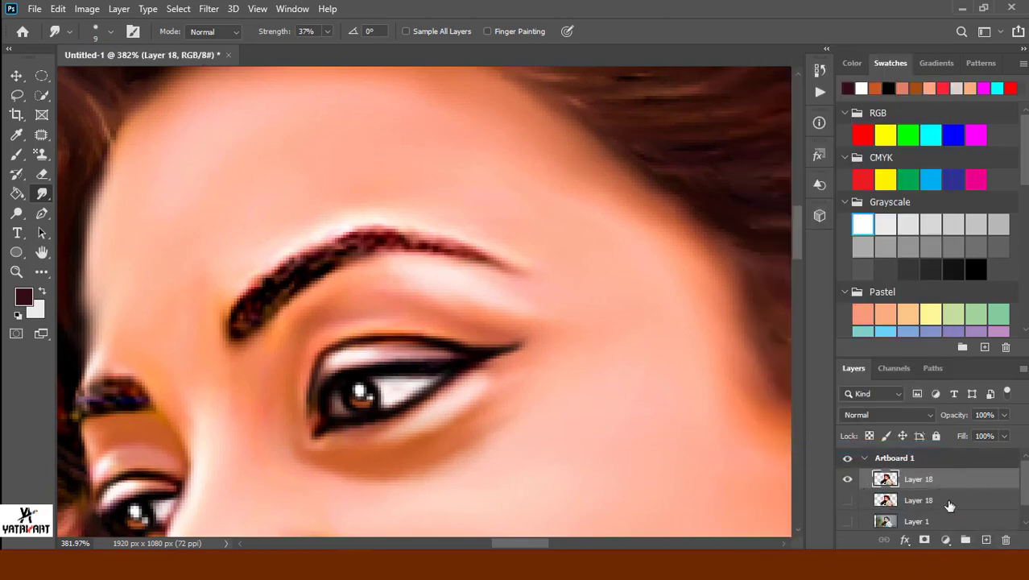
Choose the Hair 2 brush preset for the Smudge tool.
right_click(391, 229)
scroll(572, 403, "down", 2)
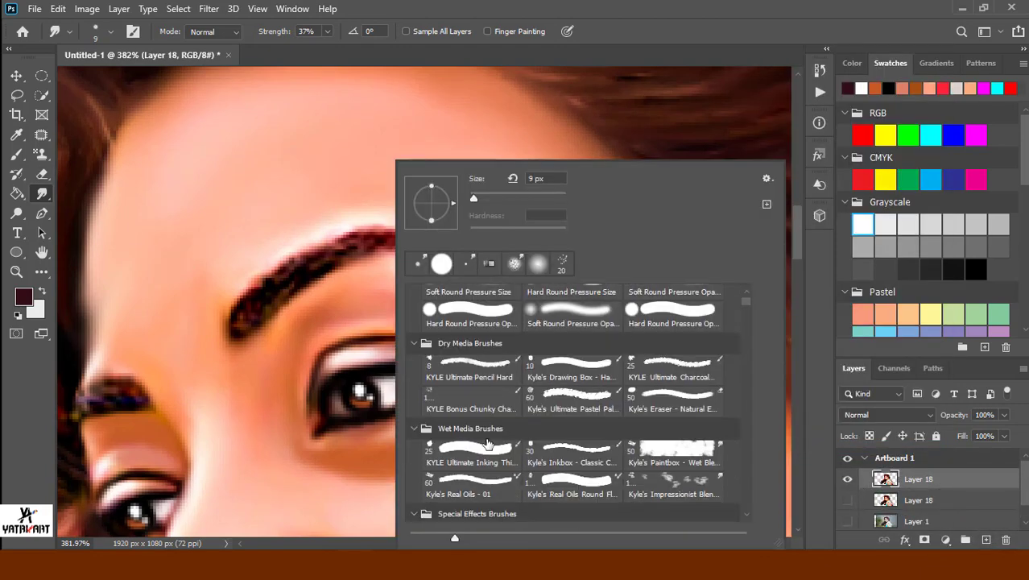
scroll(572, 403, "down", 3)
left_click_drag(745, 309, 745, 493)
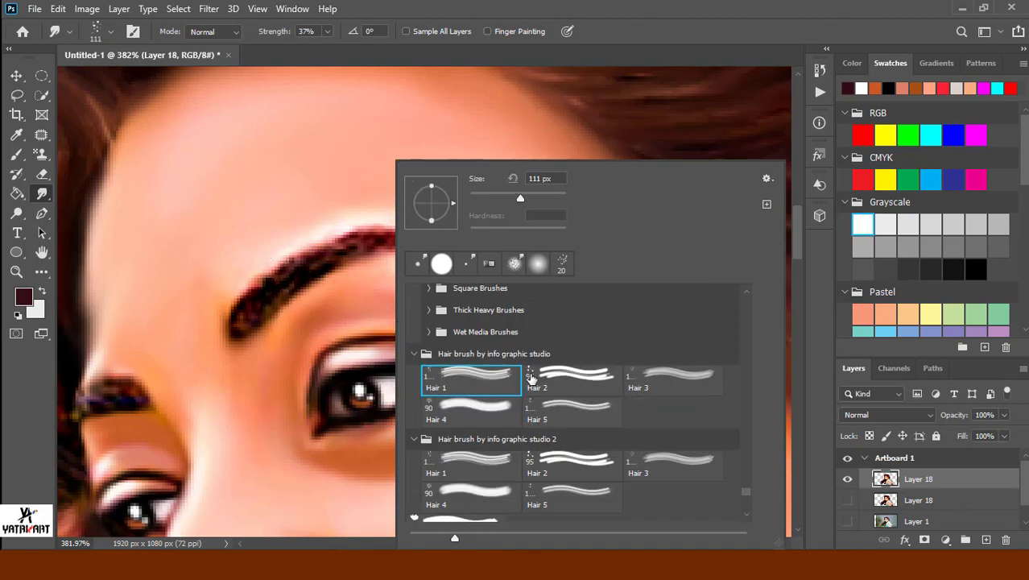
left_click(554, 377)
Set the hair tip to -34°, 9 px and 93% strength, then add Layer 19 above Layer 18.
left_click_drag(454, 201, 449, 215)
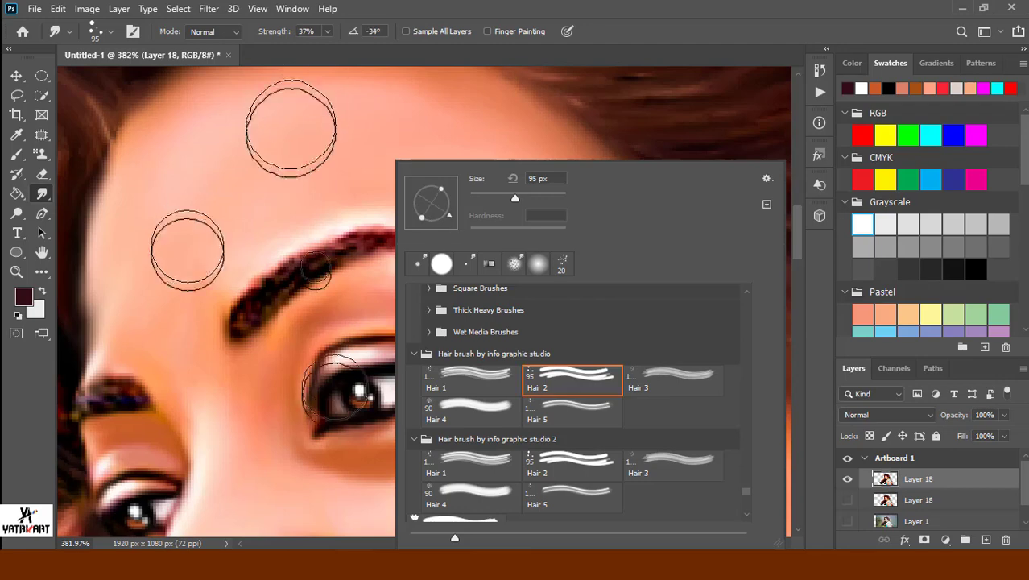
left_click_drag(514, 198, 481, 198)
type("9")
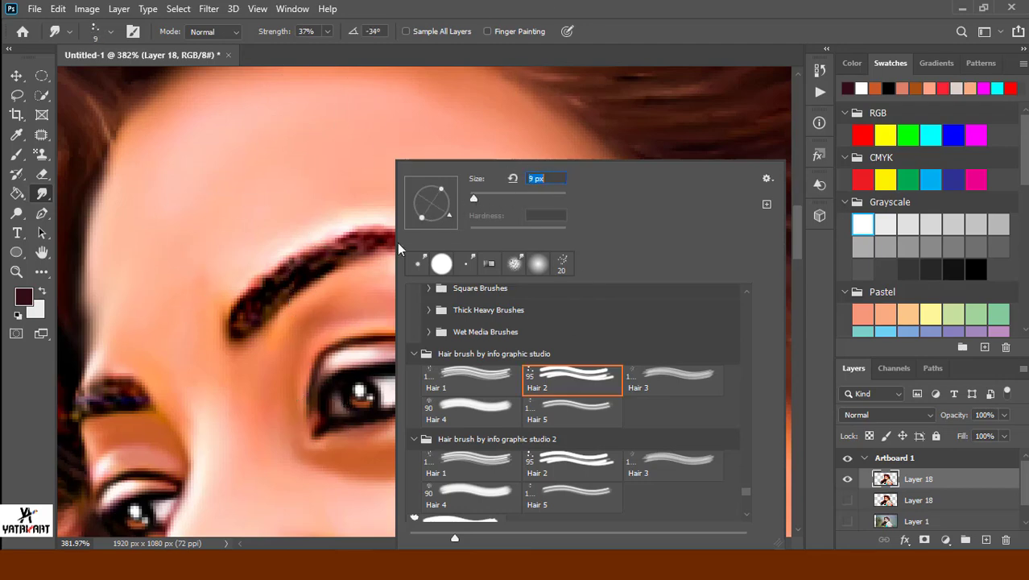
key("Return")
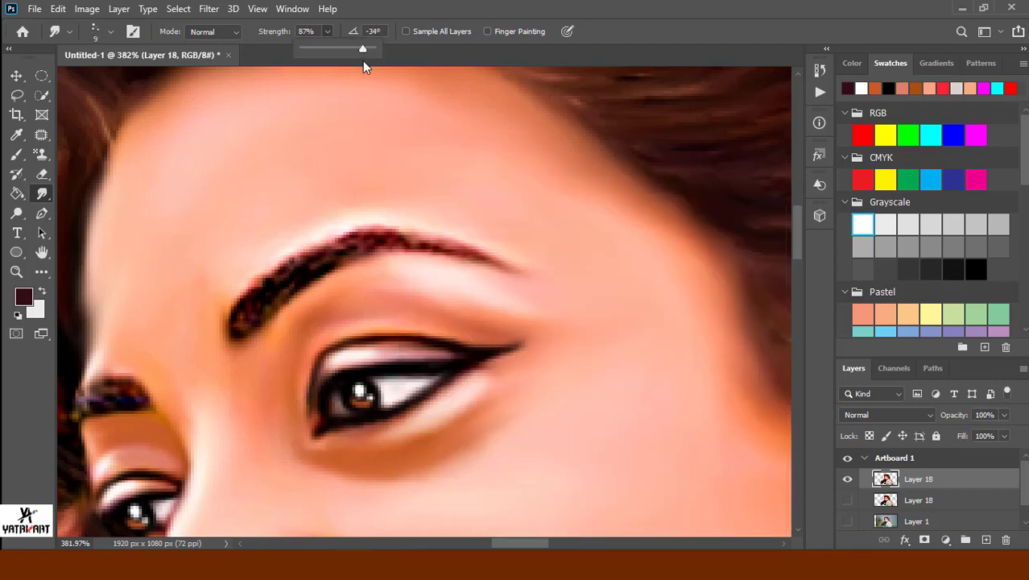
left_click_drag(363, 66, 368, 65)
left_click(262, 291)
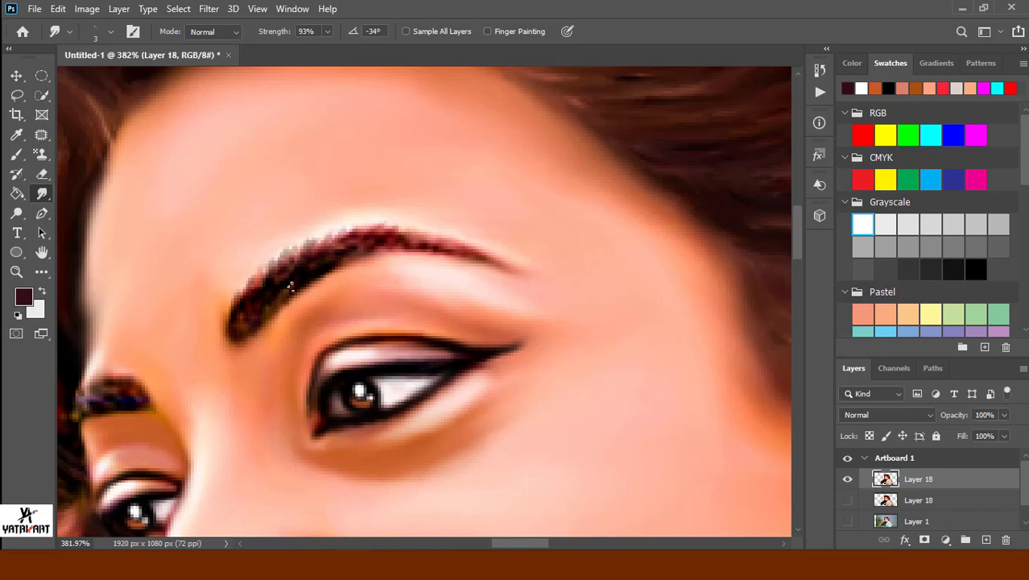
scroll(172, 357, "left", 2)
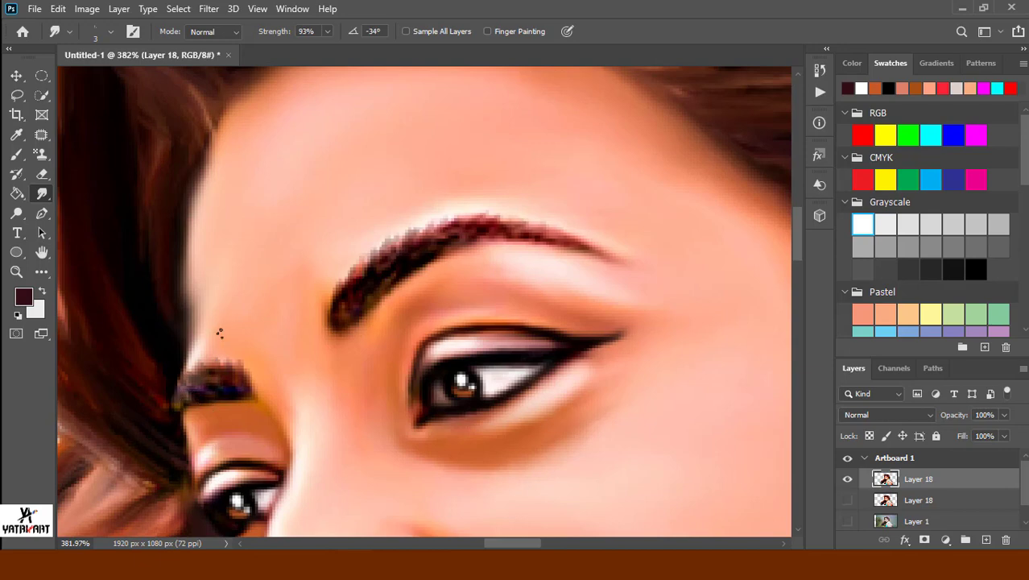
left_click(987, 540)
Paint the upper and lower eyebrows solid black with the Brush on Layer 19.
key("b")
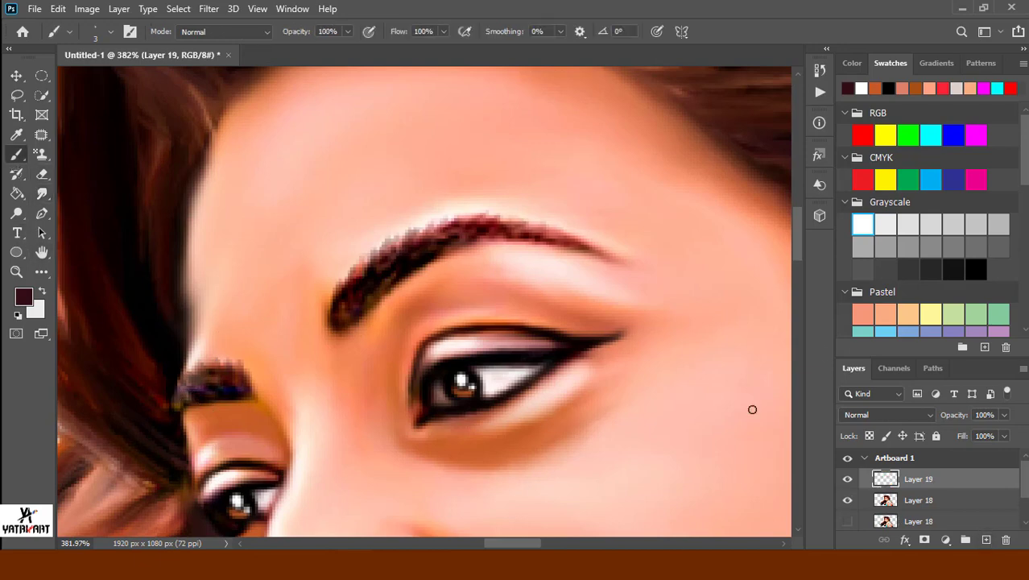
left_click(975, 270)
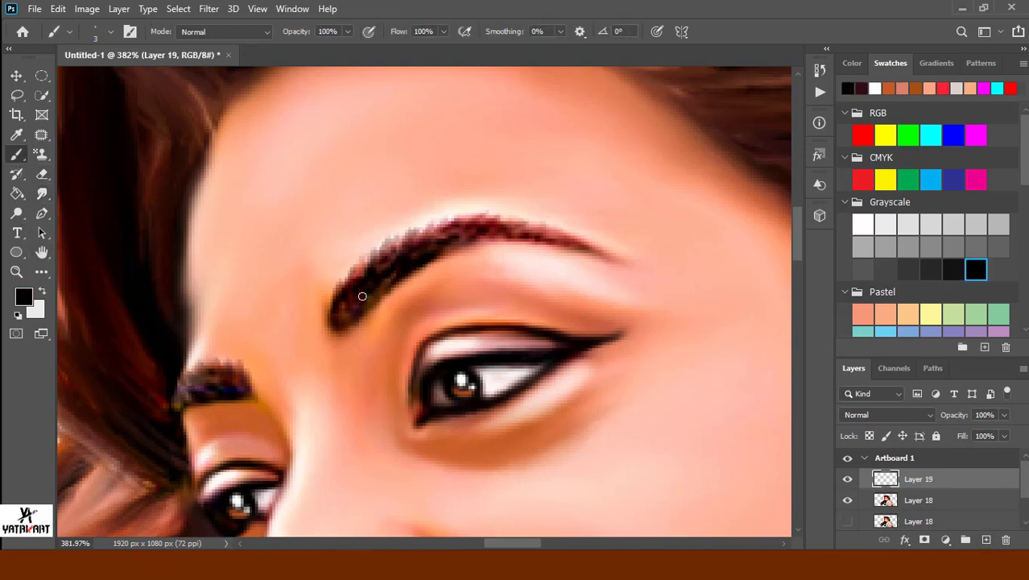
mouse_move(344, 323)
left_mouse_down()
mouse_move(350, 301)
mouse_move(395, 268)
left_mouse_up()
mouse_move(347, 322)
left_mouse_down()
mouse_move(363, 279)
mouse_move(388, 276)
mouse_move(409, 246)
mouse_move(487, 231)
mouse_move(478, 223)
mouse_move(575, 242)
left_mouse_up()
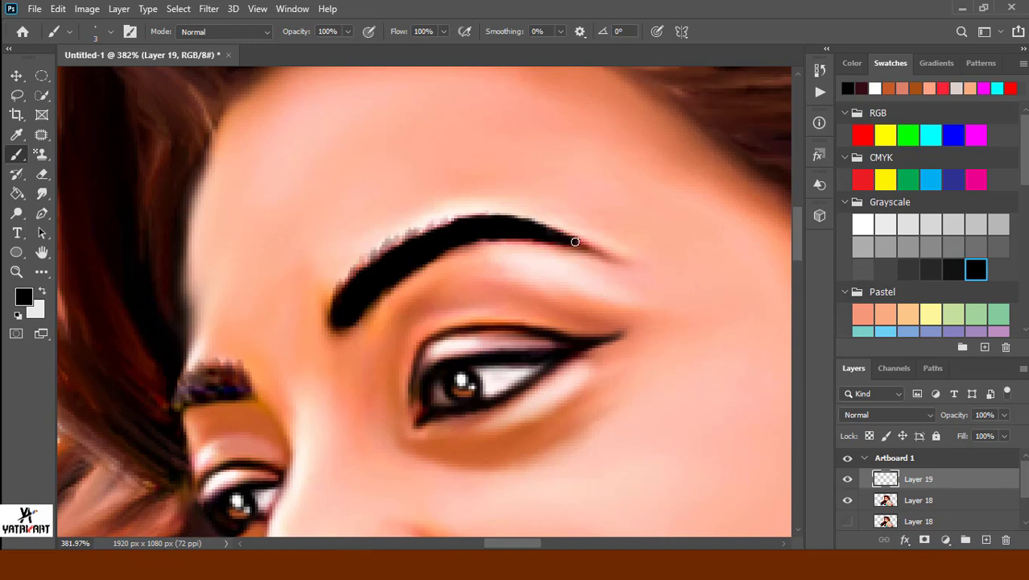
mouse_move(240, 391)
left_mouse_down()
mouse_move(237, 375)
mouse_move(182, 398)
left_mouse_up()
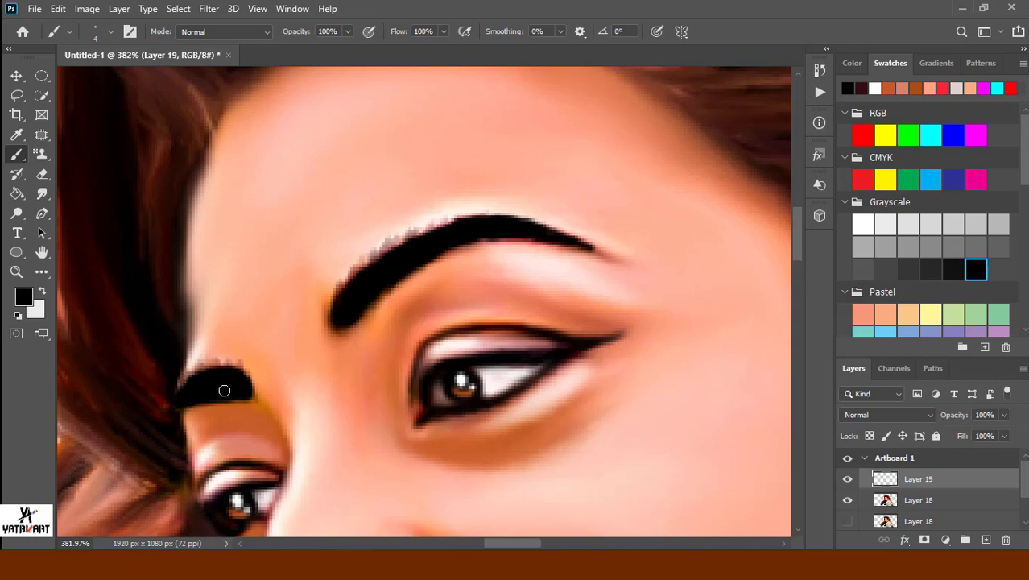
key("r")
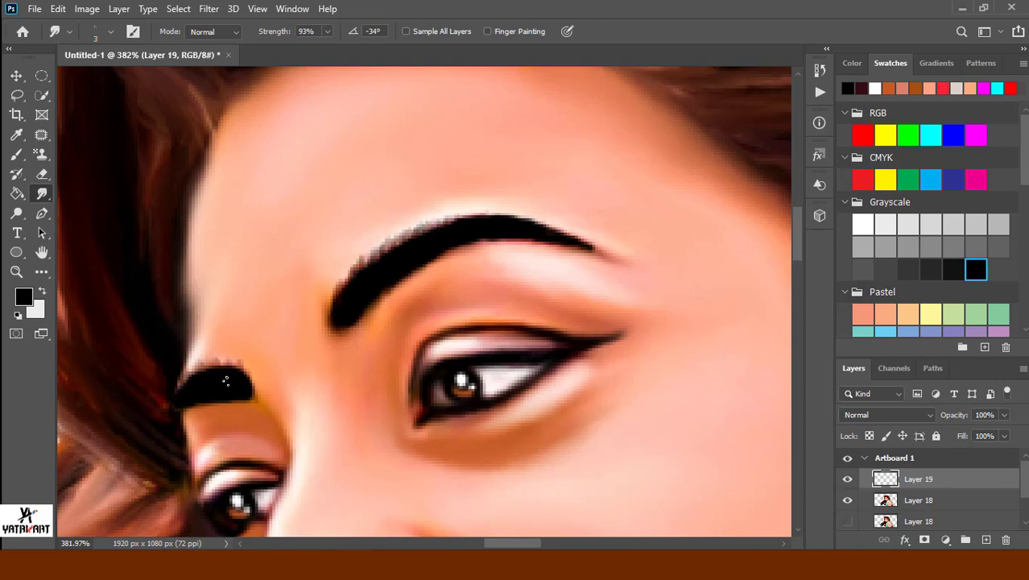
Smooth the edges of both black eyebrows with a small soft smudge tip.
right_click(366, 298)
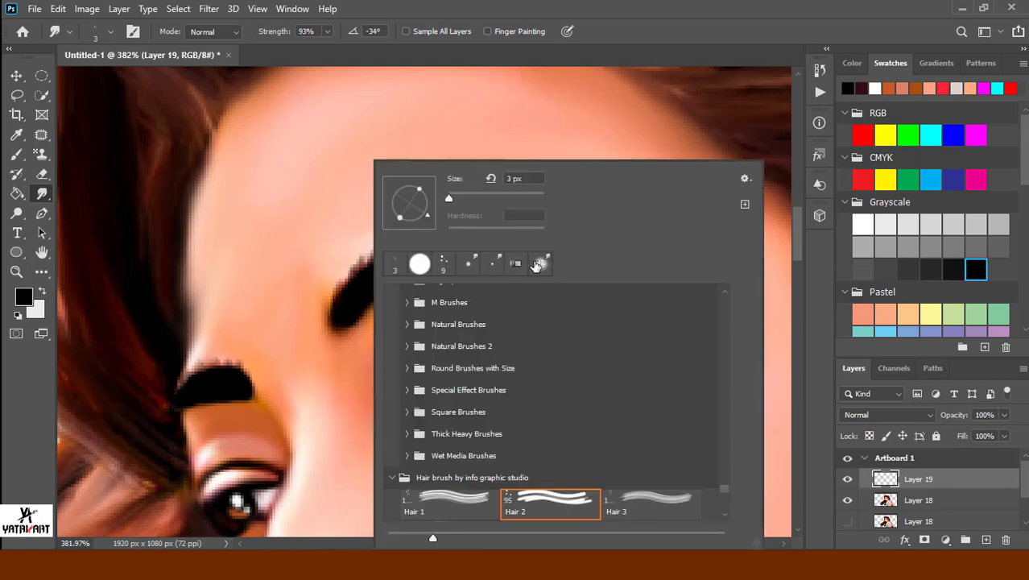
key("Return")
key("bracketright")
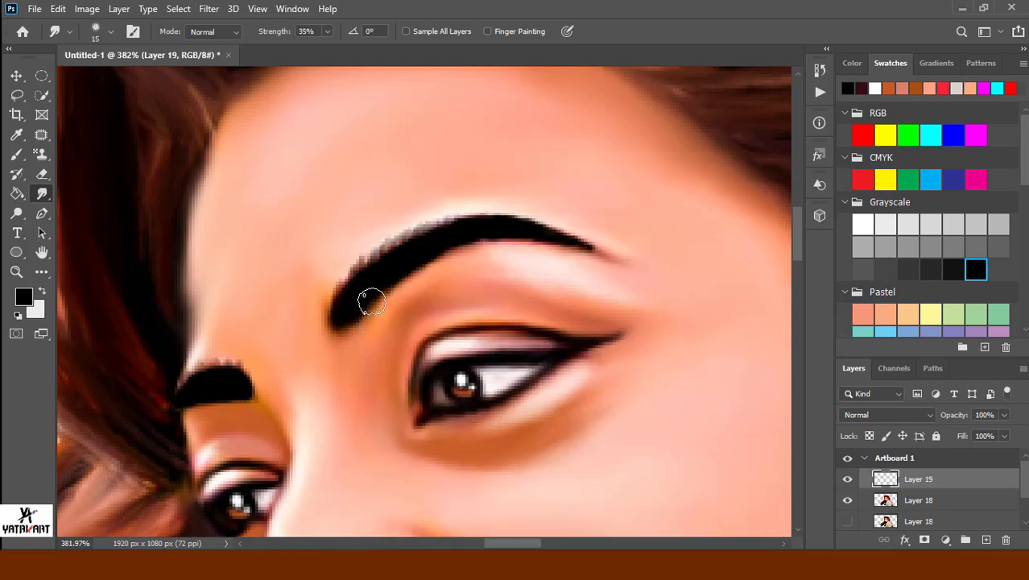
left_click_drag(357, 301, 384, 282)
mouse_move(500, 231)
left_mouse_down()
mouse_move(600, 249)
mouse_move(415, 236)
mouse_move(337, 305)
left_mouse_up()
key("bracketleft")
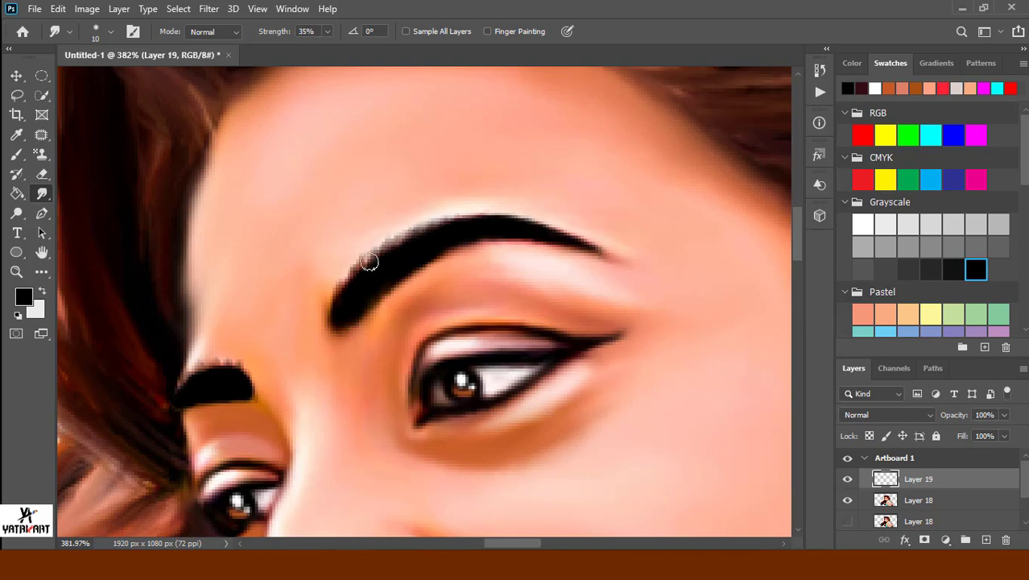
mouse_move(230, 374)
left_mouse_down()
mouse_move(172, 402)
mouse_move(176, 413)
mouse_move(195, 384)
left_mouse_up()
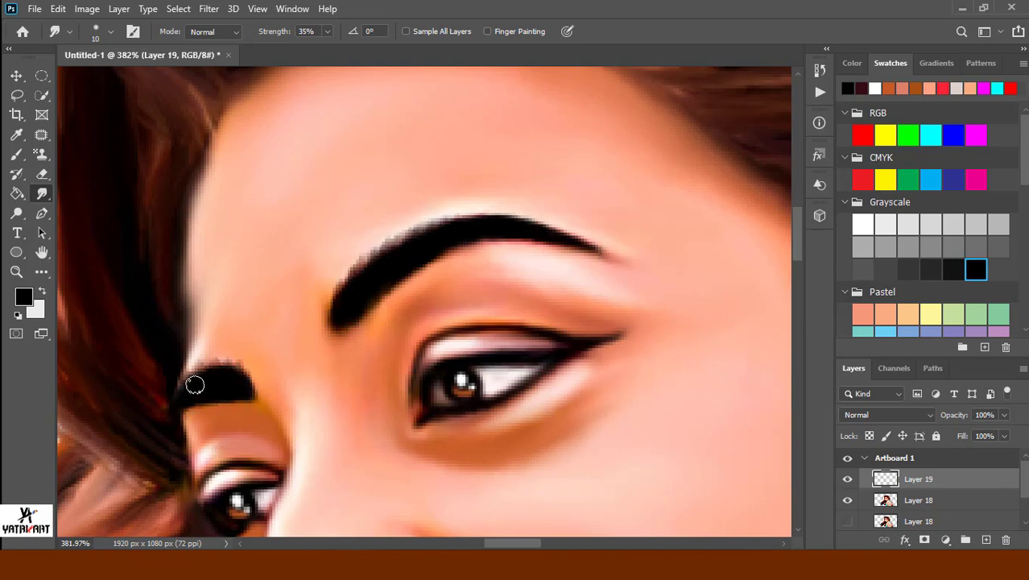
Set Layer 19 opacity to 87% and add a new Layer 20 for hair strands.
left_click(1005, 414)
mouse_move(1006, 432)
left_mouse_down()
mouse_move(980, 447)
mouse_move(995, 434)
left_mouse_up()
key("x")
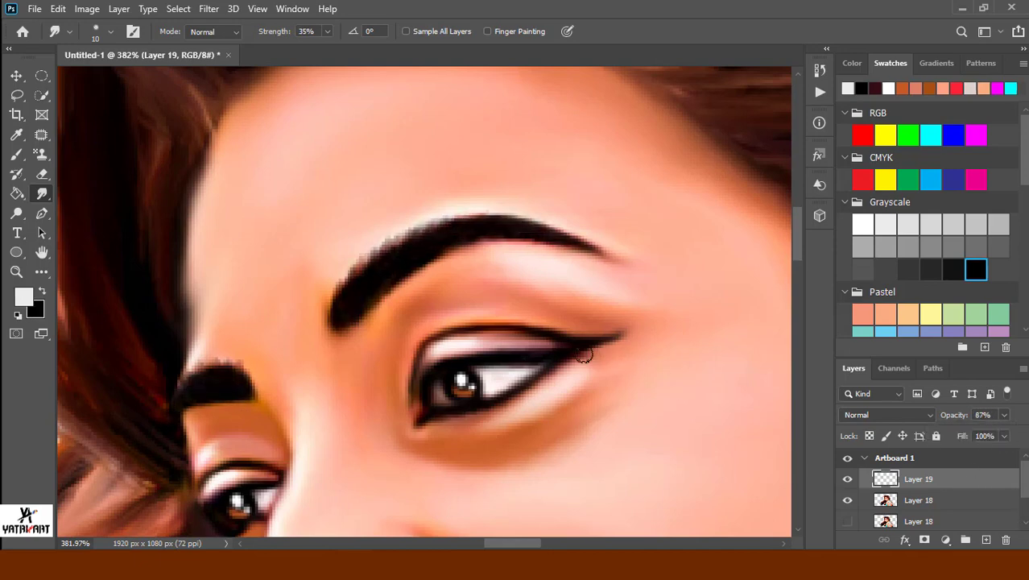
key("z")
key("ctrl+0")
key("ctrl+shift+alt+n")
Stroke a dark strand along a Pen path on the hair's right edge, then delete the path.
key("p")
left_click(538, 350)
left_click_drag(585, 323, 592, 305)
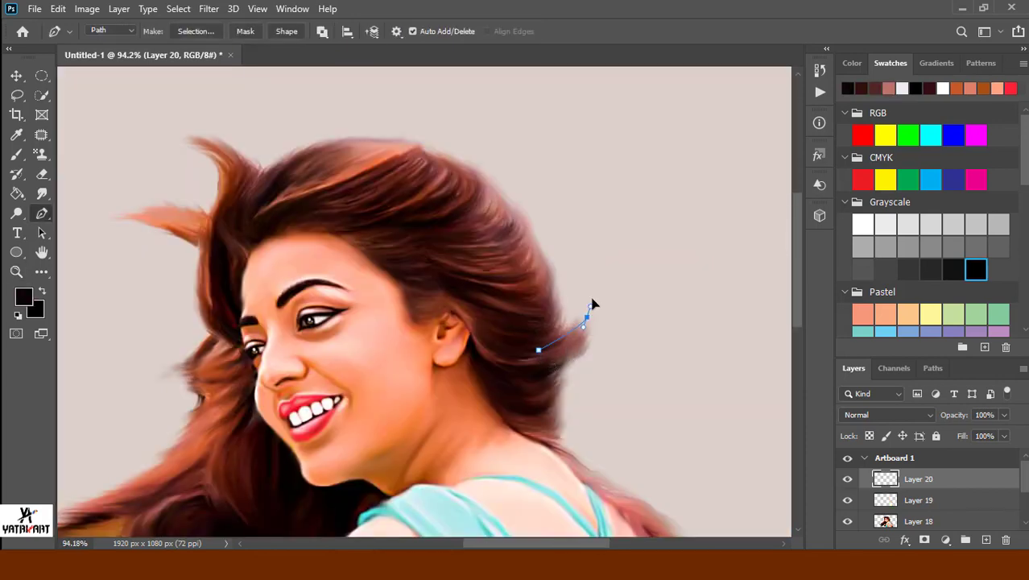
right_click(623, 346)
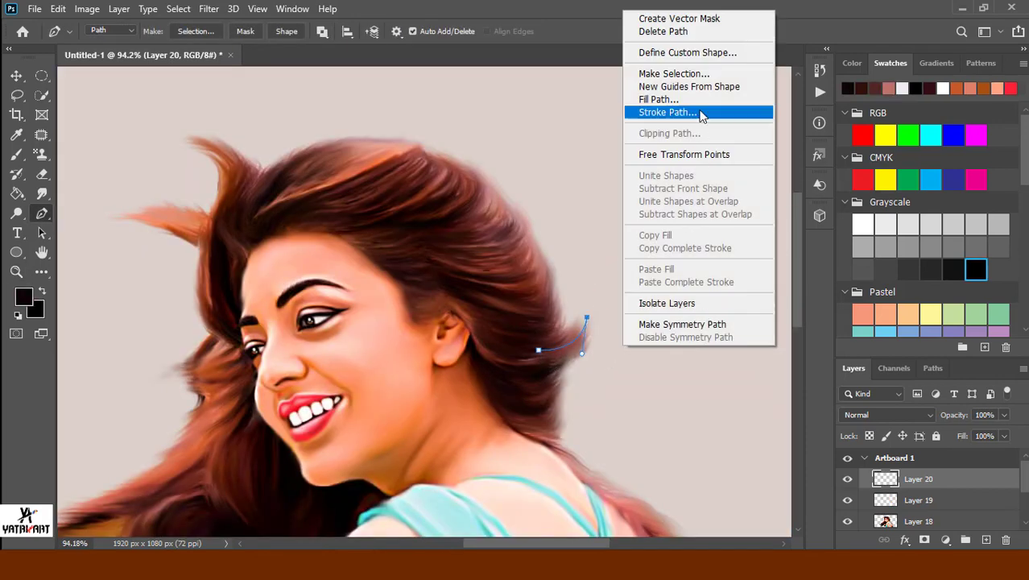
left_click(701, 112)
key("Return")
right_click(635, 268)
left_click(662, 233)
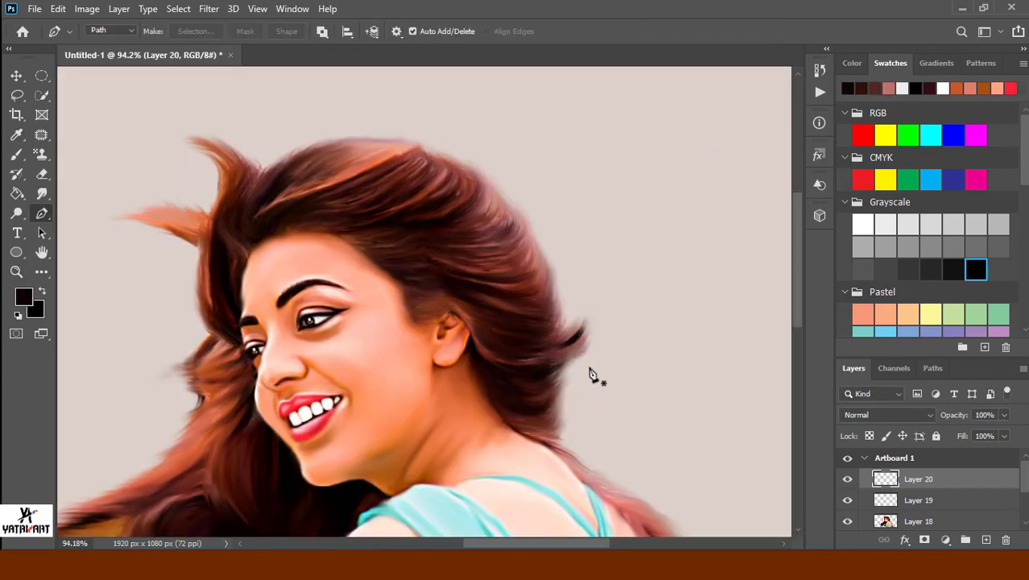
Draw several curved strand paths along the right side of the hair.
key("b")
right_click(420, 204)
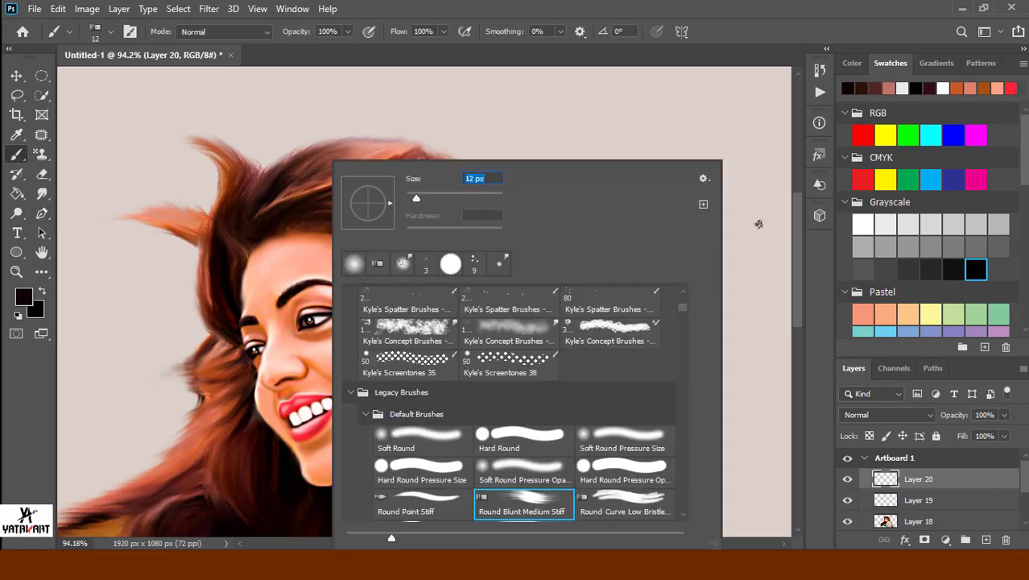
key("Escape")
key("p")
left_click(531, 323)
mouse_move(561, 328)
left_mouse_down()
mouse_move(568, 279)
mouse_move(555, 277)
mouse_move(552, 258)
mouse_move(535, 259)
left_mouse_up()
left_click(521, 301)
left_click(518, 281)
left_click(508, 260)
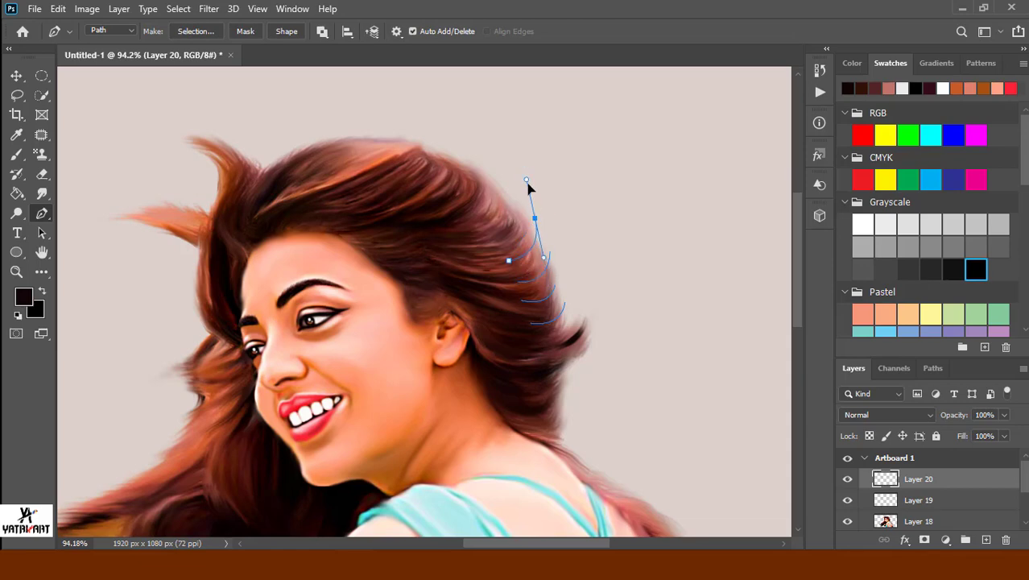
Add a strand path at the top of the hair, stroke all paths with the brush, and delete them.
left_click(488, 240)
left_click_drag(520, 209, 517, 190)
left_click(535, 218)
right_click(625, 304)
left_click(660, 292)
key("Return")
right_click(637, 313)
left_click(689, 253)
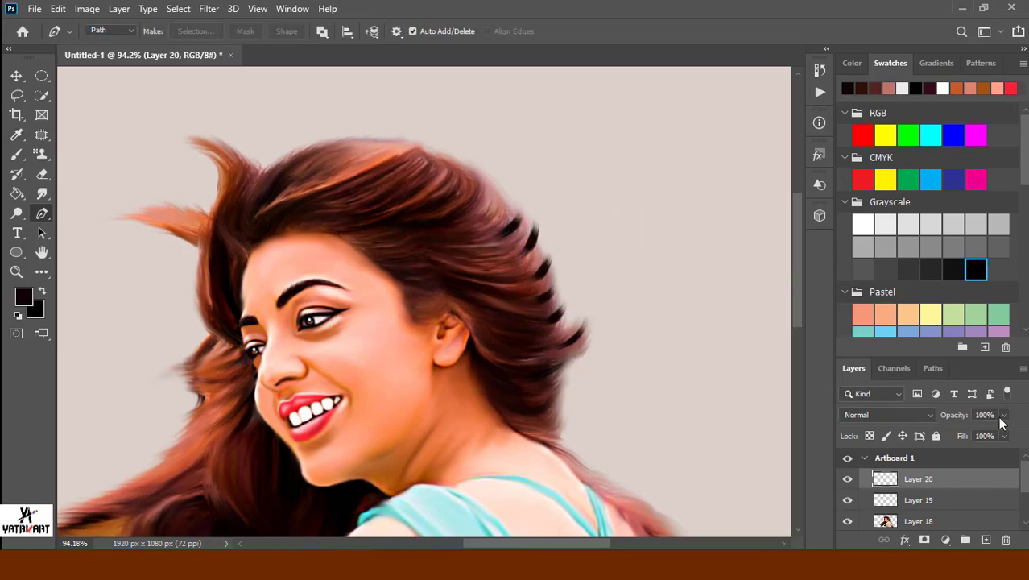
Lower Layer 20 to 90% opacity, smudge the strands into the hair, and sample its dark red-brown.
mouse_move(1004, 415)
left_mouse_down()
mouse_move(986, 435)
mouse_move(998, 439)
left_mouse_up()
left_click(41, 193)
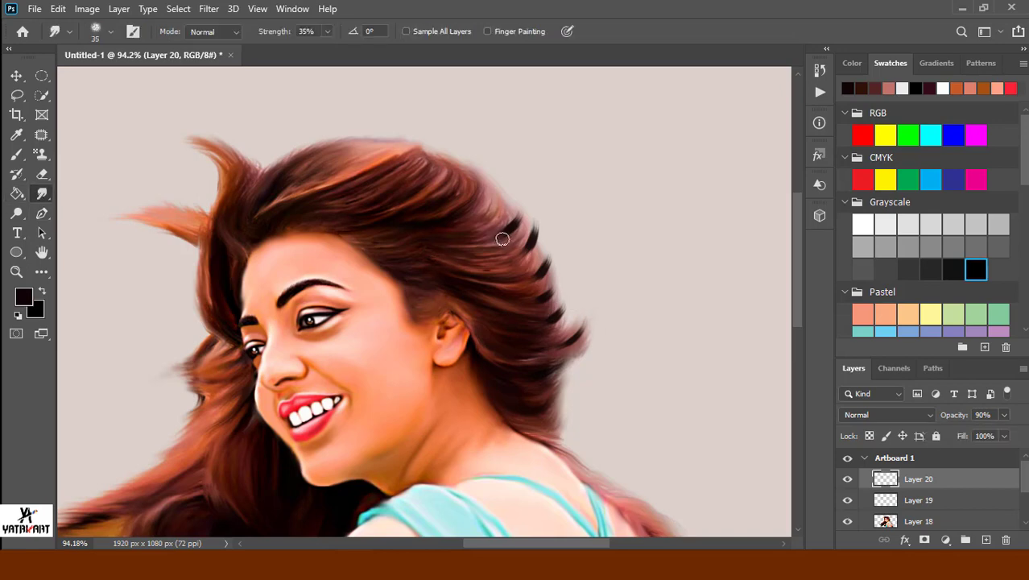
mouse_move(519, 252)
left_mouse_down()
mouse_move(547, 277)
mouse_move(527, 242)
left_mouse_up()
left_click_drag(551, 273, 491, 178)
mouse_move(540, 233)
left_mouse_down()
mouse_move(503, 202)
mouse_move(558, 271)
mouse_move(564, 314)
mouse_move(556, 269)
mouse_move(519, 213)
mouse_move(574, 293)
mouse_move(492, 181)
left_mouse_up()
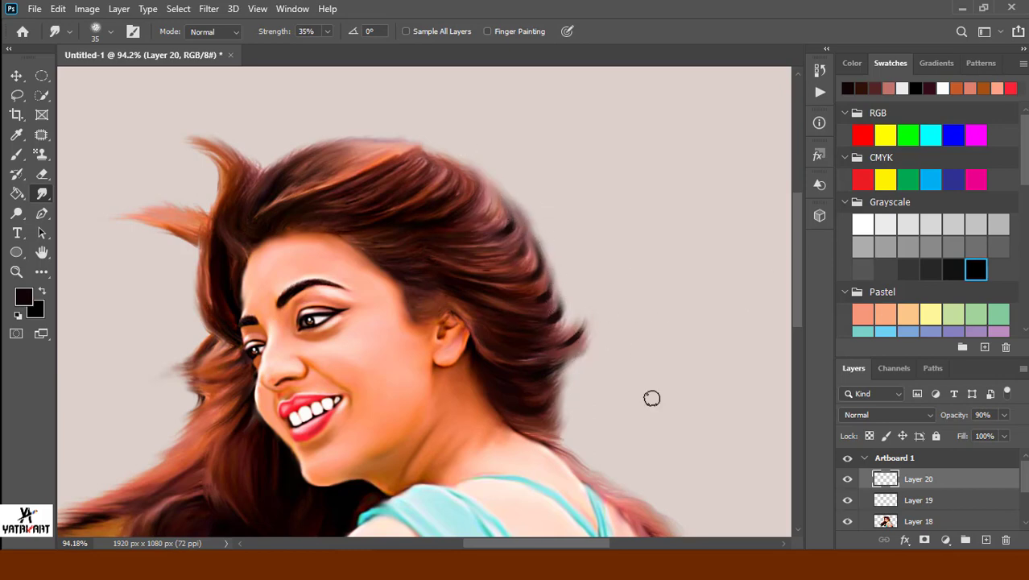
key("i")
left_click(464, 194)
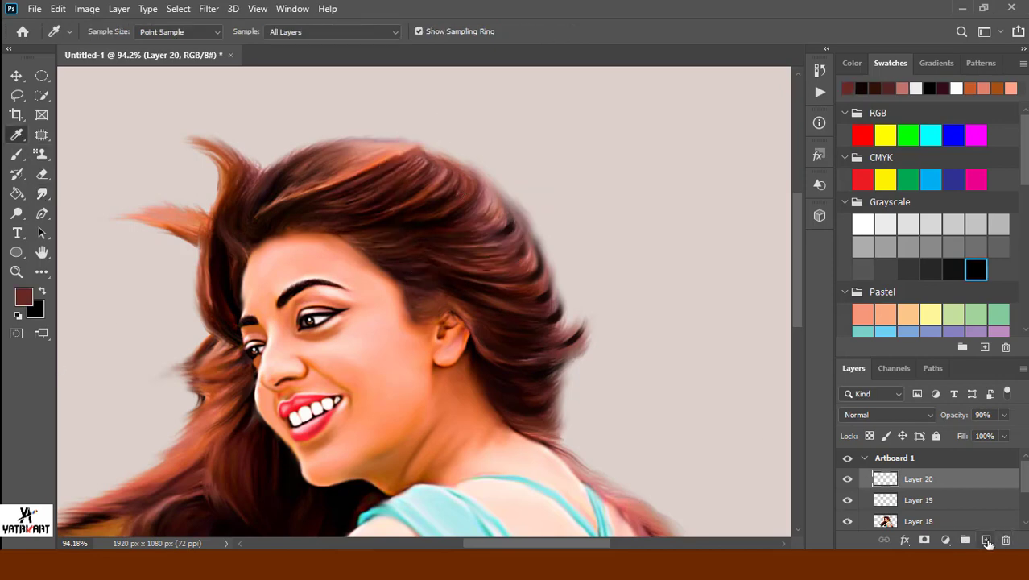
Add Layer 21 and draw a trial strand curve at the top of the hair, then delete it.
left_click(985, 539)
key("p")
left_click(421, 178)
left_click_drag(429, 144, 414, 126)
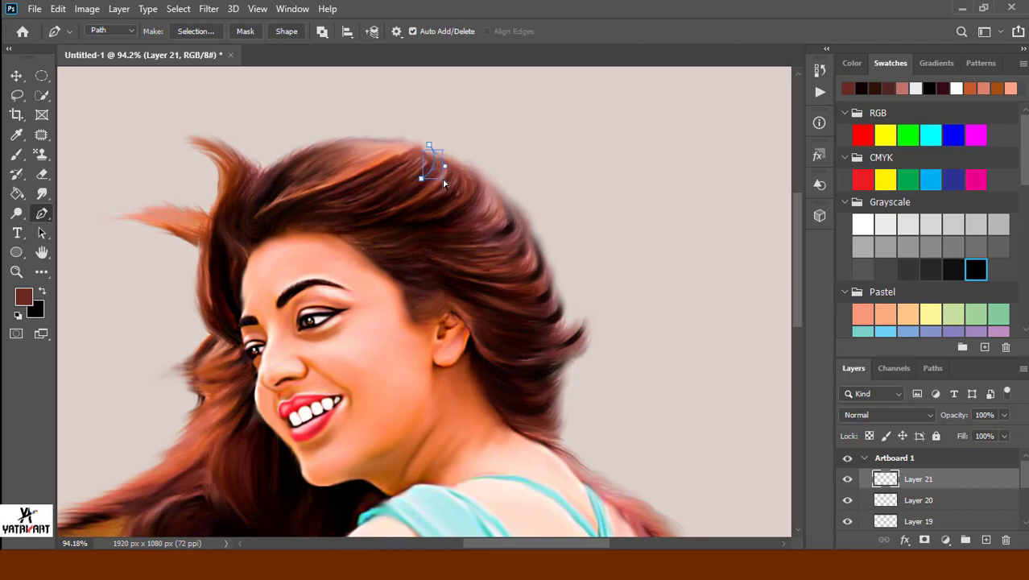
key("b")
right_click(262, 181)
left_click(671, 183)
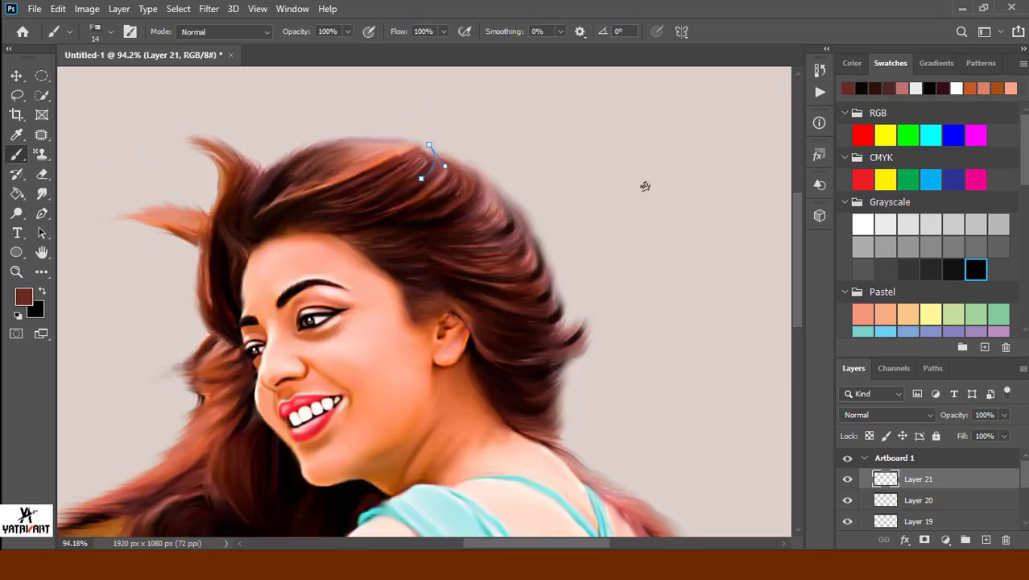
key("p")
right_click(492, 173)
right_click(577, 143)
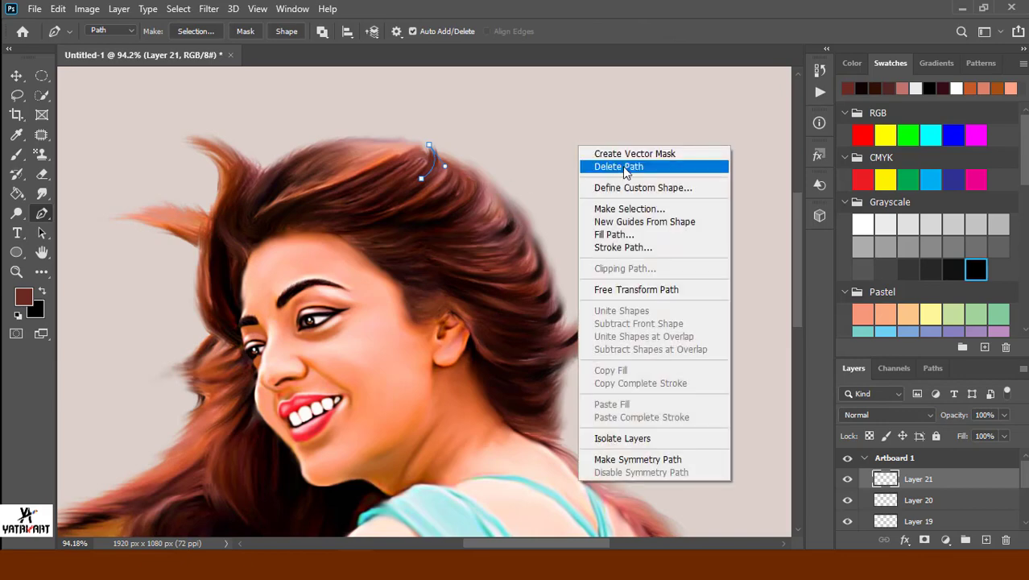
left_click(622, 166)
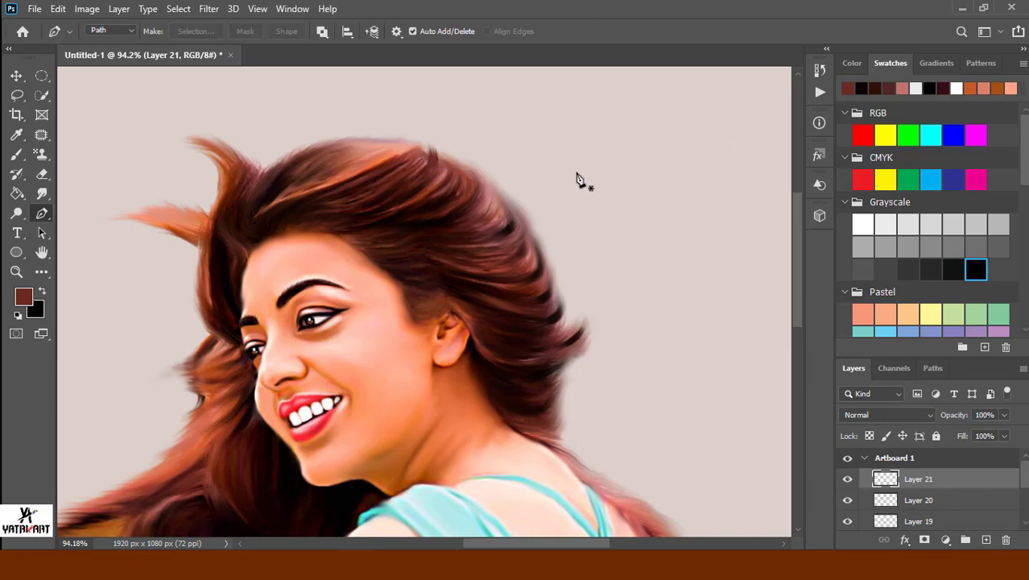
Draw a strand curve on the hair's right side and delete the misplaced path.
left_click(528, 343)
left_click_drag(576, 319, 589, 290)
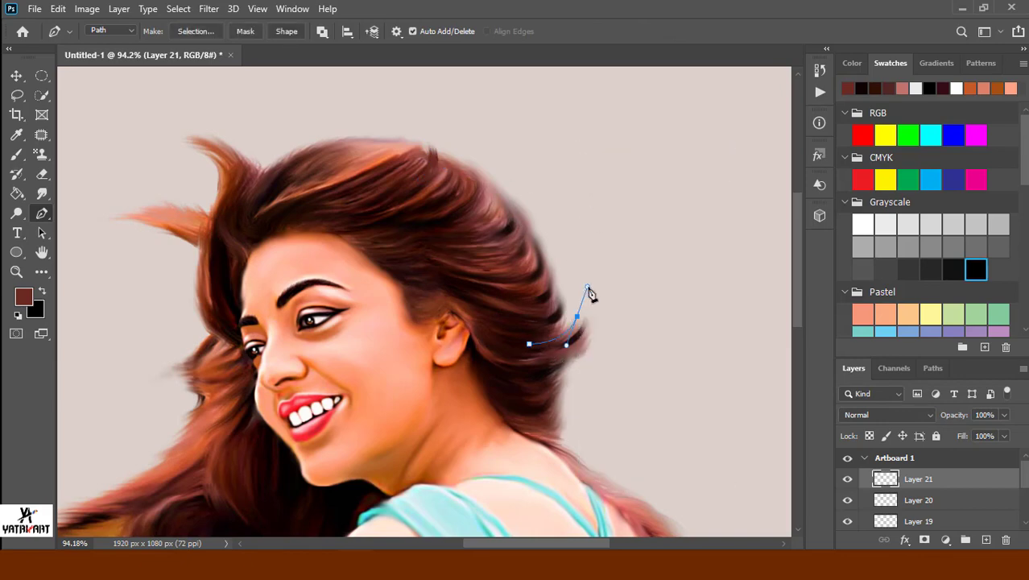
right_click(617, 322)
right_click(628, 269)
left_click(667, 235)
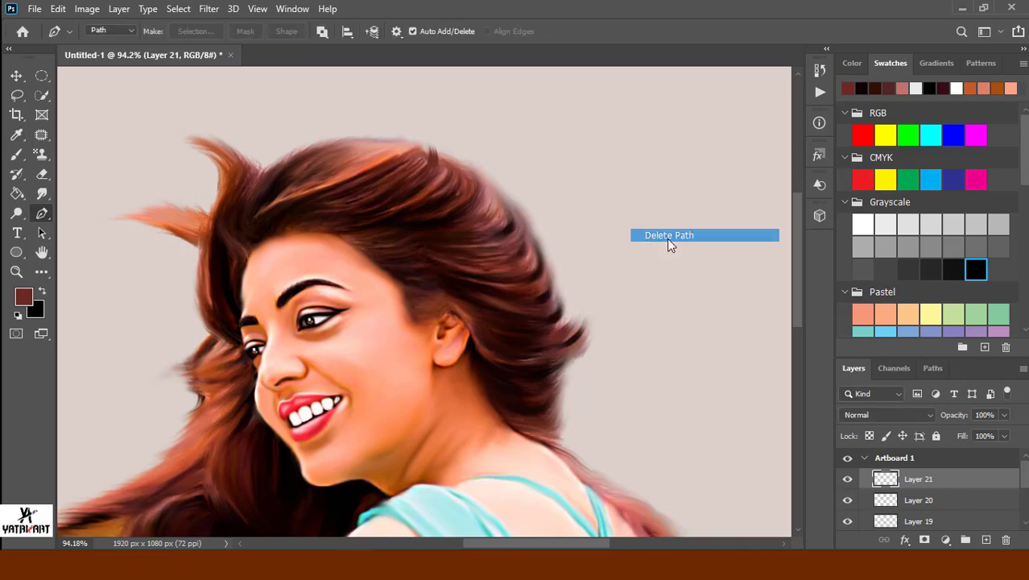
Stroke brush strands along curves near the neck hair, delete the paths, and smudge them in.
left_click(529, 417)
mouse_move(566, 395)
left_mouse_down()
mouse_move(577, 380)
mouse_move(576, 390)
left_mouse_up()
left_click(567, 414)
left_click(535, 397)
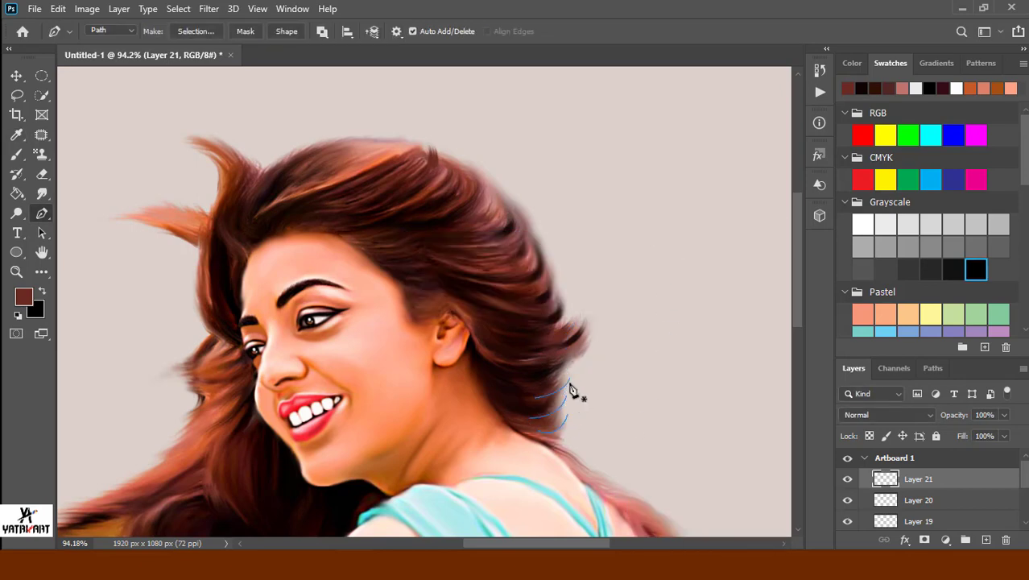
right_click(596, 416)
left_click(659, 158)
key("Return")
right_click(668, 269)
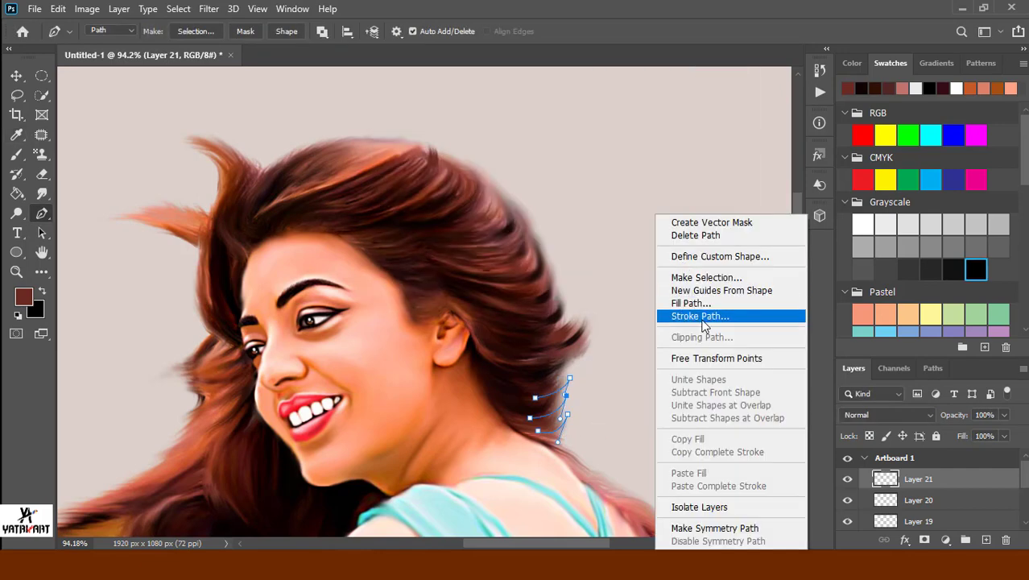
key("Escape")
right_click(631, 280)
left_click(682, 243)
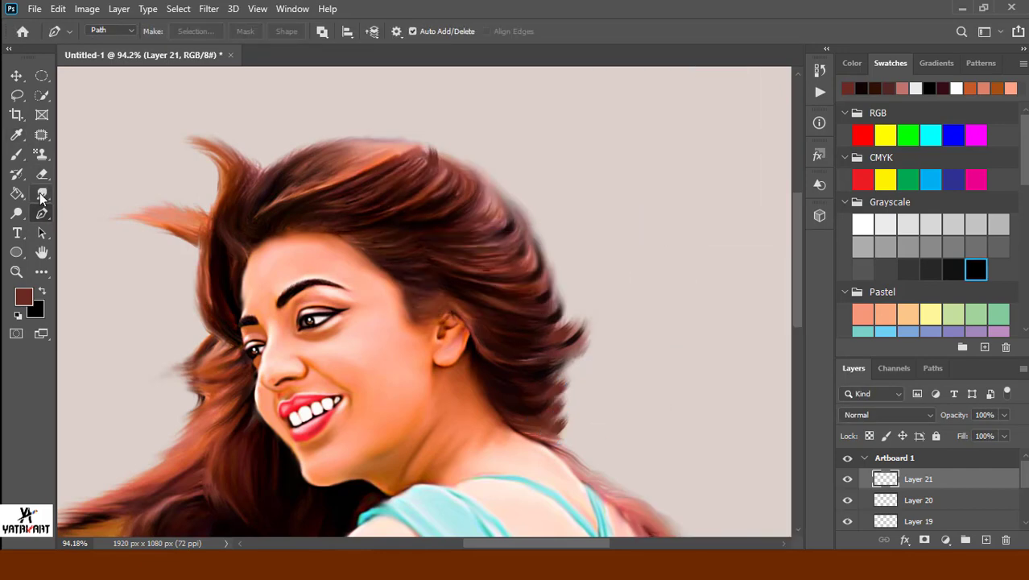
key("r")
mouse_move(563, 398)
left_mouse_down()
mouse_move(562, 342)
mouse_move(574, 415)
left_mouse_up()
Stroke a brush strand along a curve at the top of the hair and delete the path.
key("p")
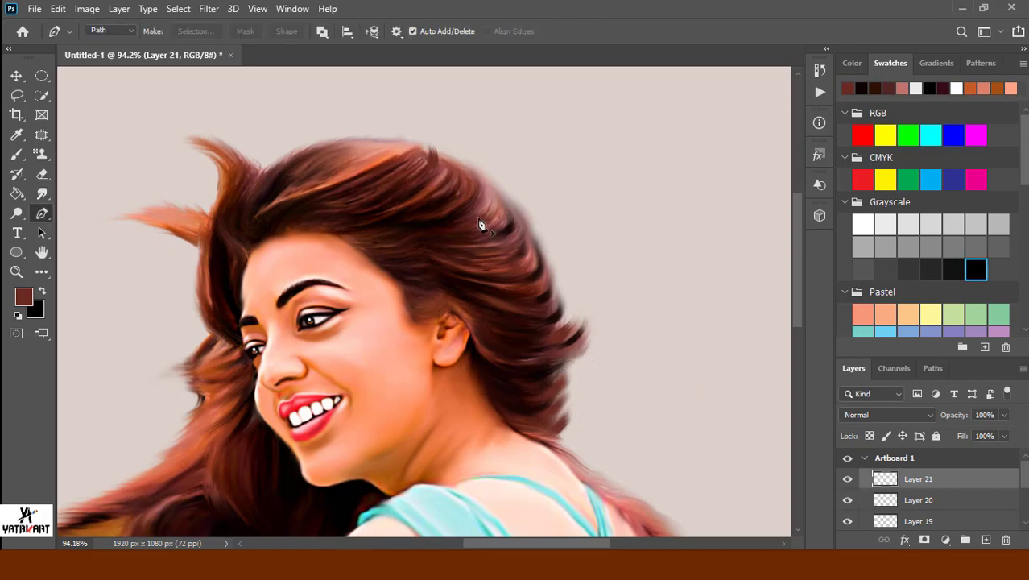
left_click(470, 216)
left_click_drag(487, 168, 478, 131)
key("ctrl+z")
key("b")
right_click(197, 139)
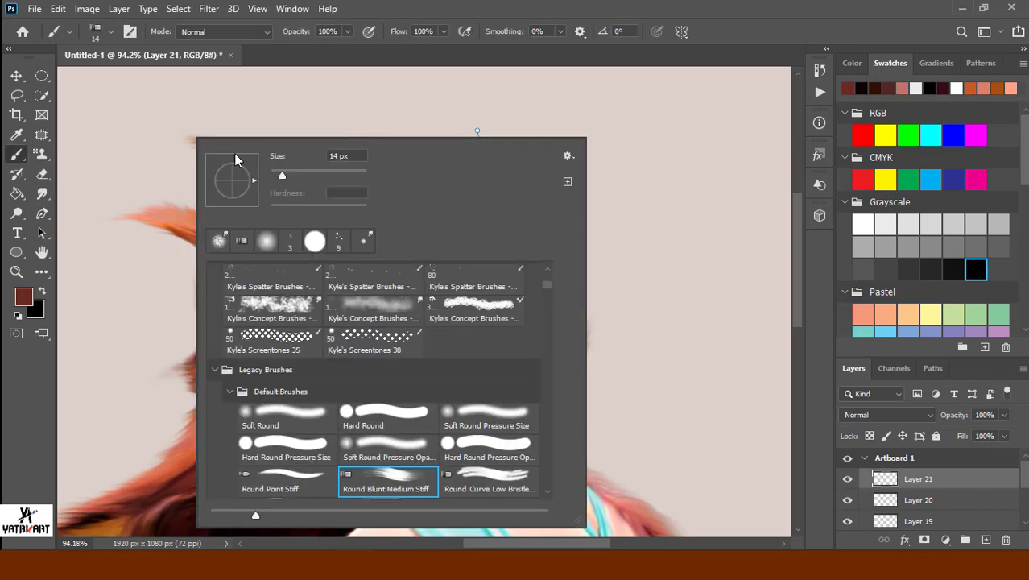
key("Escape")
key("p")
right_click(541, 199)
left_click(616, 272)
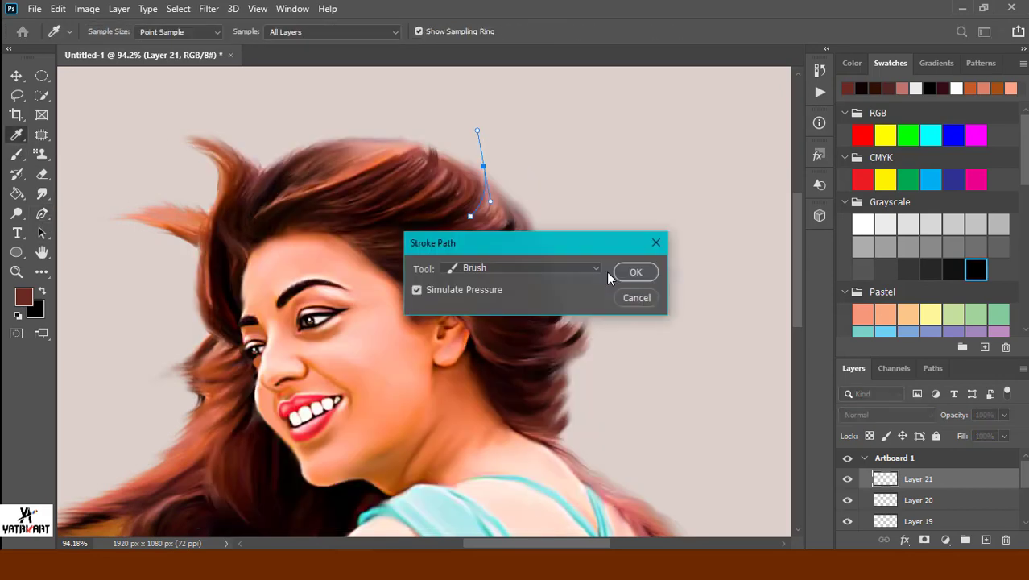
right_click(635, 271)
left_click(689, 242)
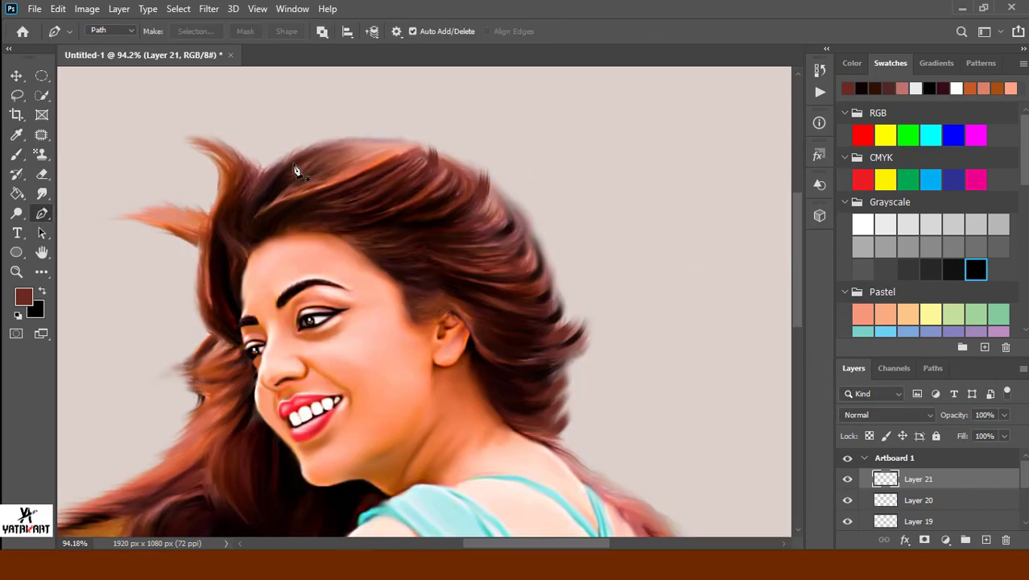
Paint a flyaway strand rising from the top-left hair by brush-stroking a Pen curve, then delete the path.
left_click(249, 180)
left_click_drag(232, 132, 201, 117)
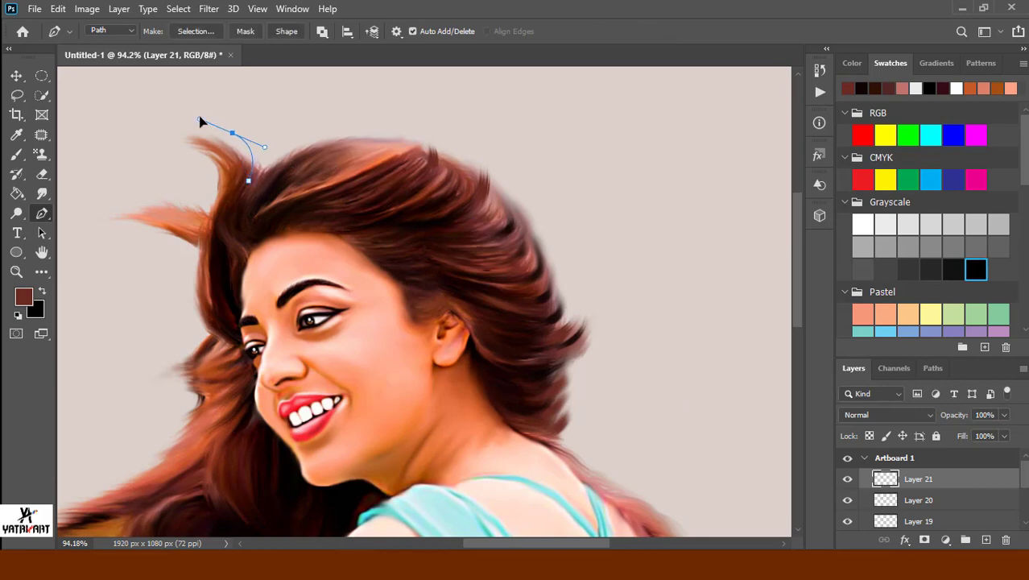
left_click(232, 133, "alt")
right_click(274, 153)
left_click(338, 255)
right_click(362, 148)
left_click(391, 155)
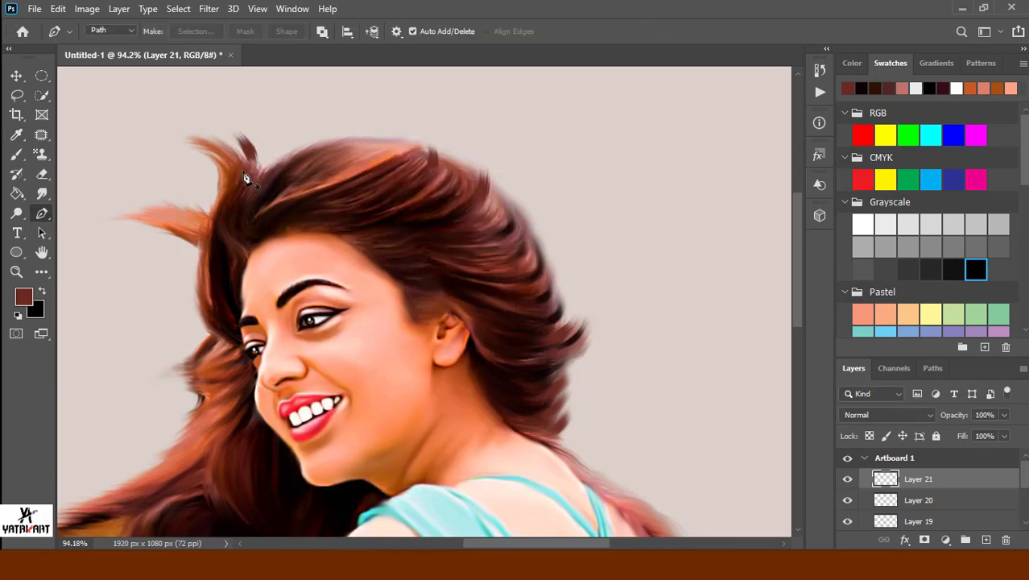
Add a second flyaway strand out of the top-left hair with a stroked, then deleted, Pen curve.
left_click_drag(206, 123, 173, 118)
left_click(207, 123, "alt")
right_click(310, 124)
left_click(374, 227)
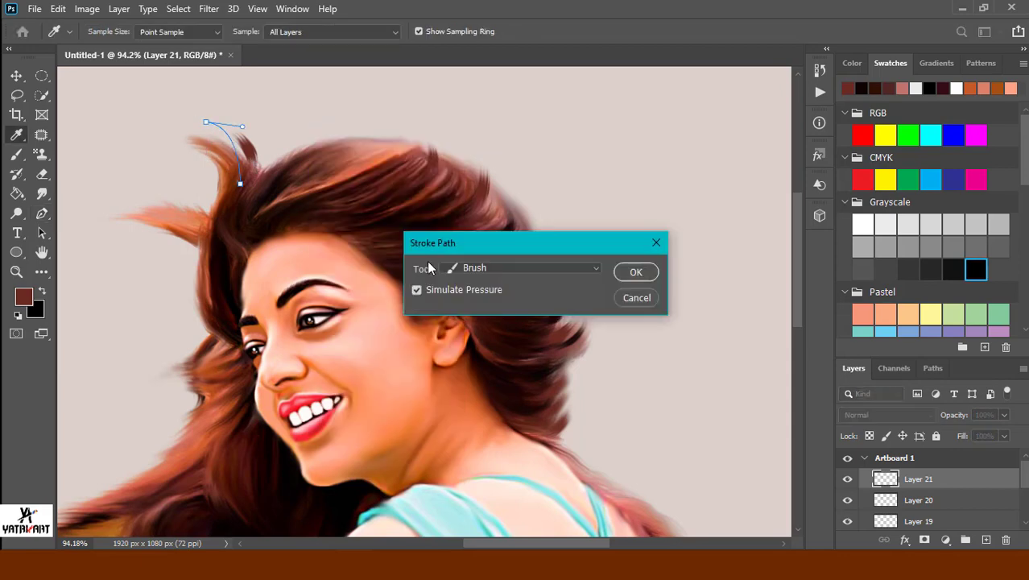
left_click(635, 271)
right_click(514, 167)
left_click(547, 185)
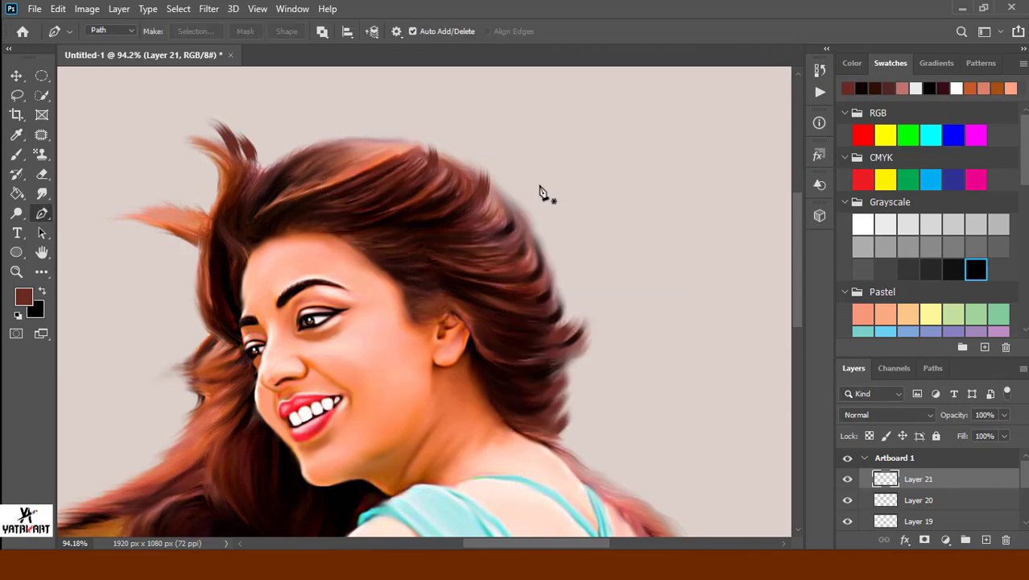
Add a third strand at the top-left hair with a stroked Pen path.
left_click(42, 193)
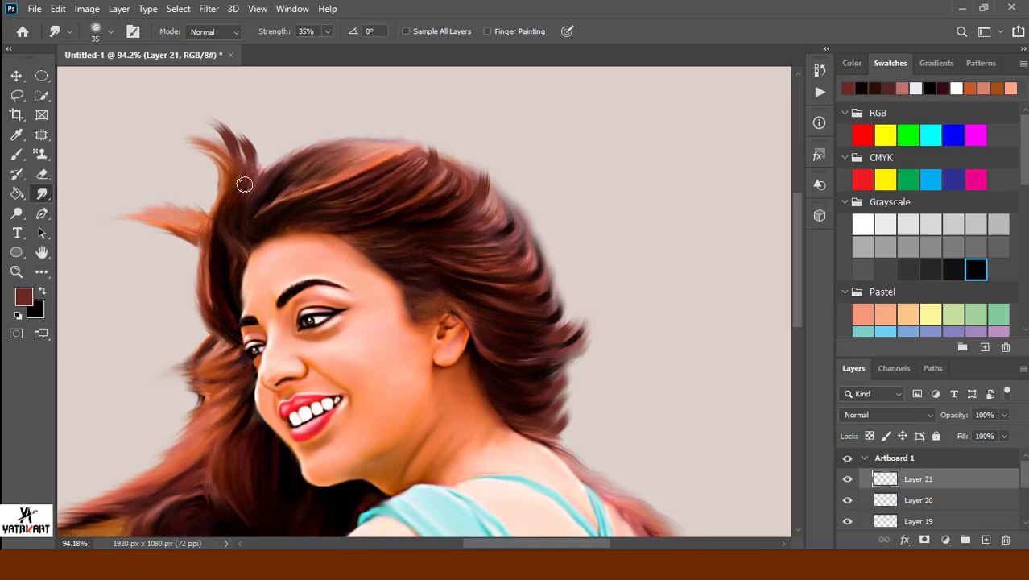
key("p")
left_click(249, 189)
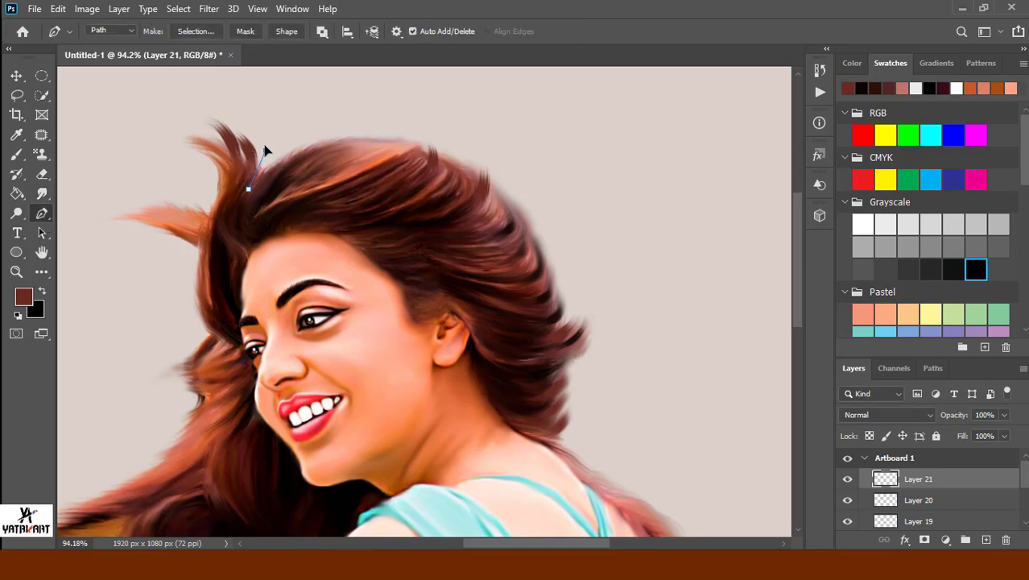
right_click(268, 180)
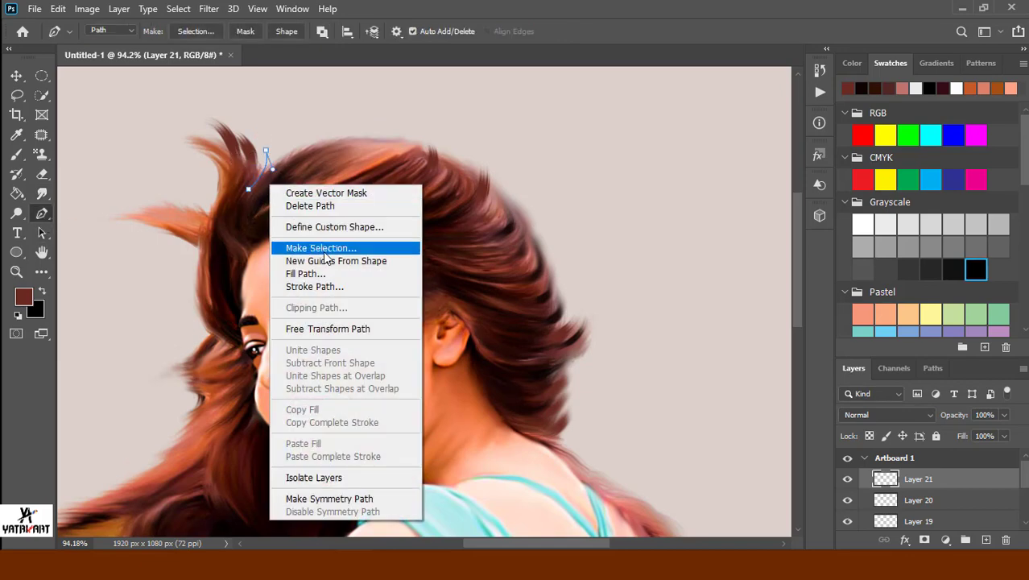
left_click(299, 274)
left_click(634, 269)
right_click(345, 182)
left_click(385, 201)
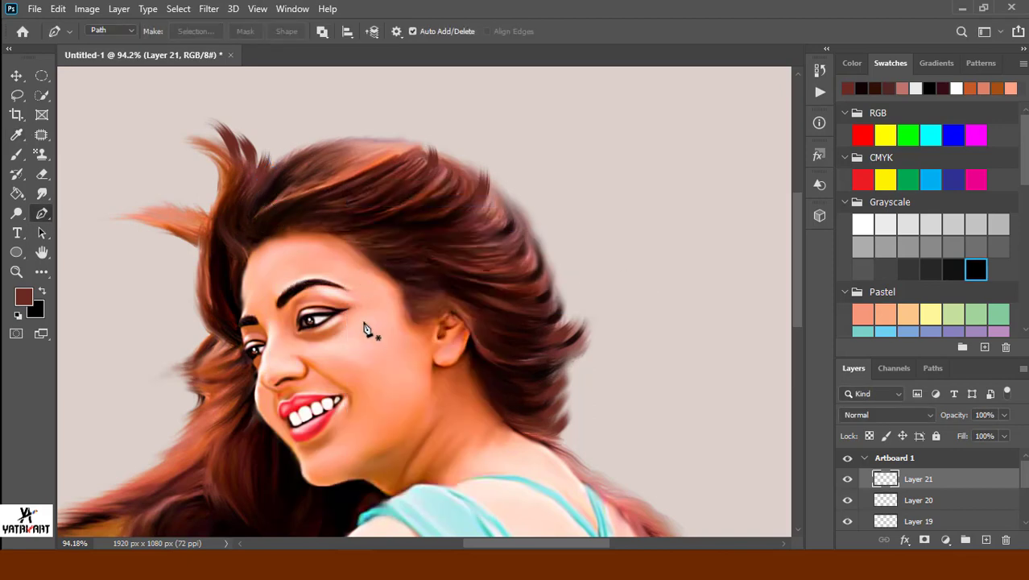
Draw Pen strand curves along the left-side hair, bending them to follow the hair.
scroll(423, 396, "down", 3)
scroll(423, 396, "down", 3)
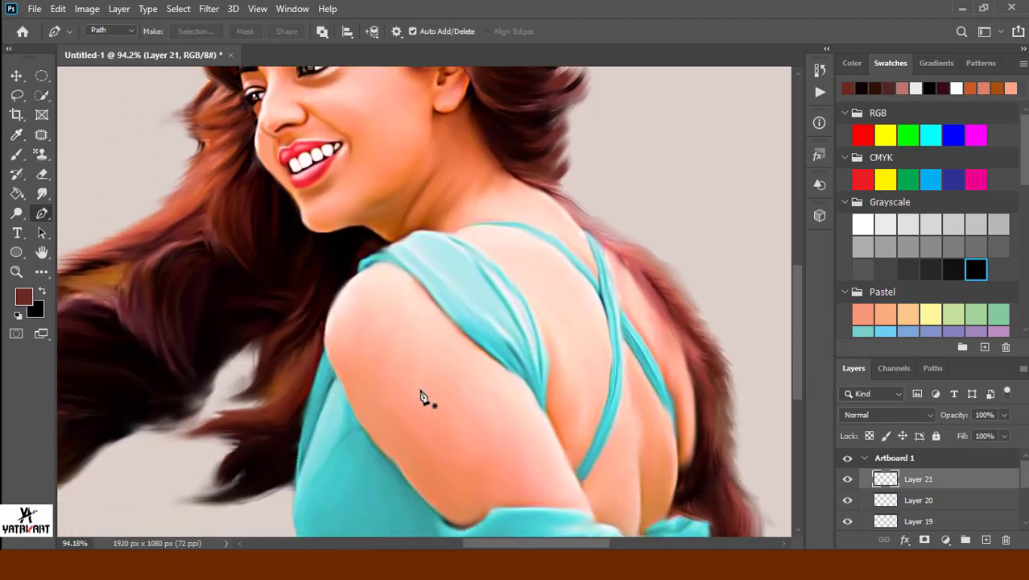
mouse_move(351, 248)
left_mouse_down()
mouse_move(379, 356)
mouse_move(326, 328)
mouse_move(315, 340)
left_mouse_up()
left_click(388, 318)
left_click(380, 372)
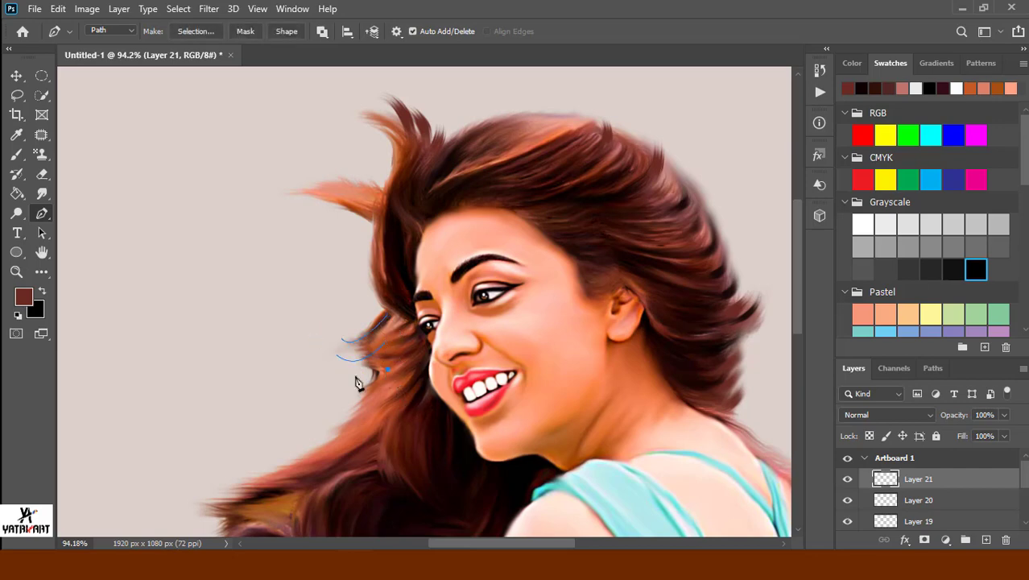
left_click_drag(349, 376, 343, 361)
Add a long strand curve sweeping left, then brush-stroke all curves and delete the paths.
left_click_drag(261, 189, 277, 223)
left_click(370, 194)
left_click_drag(322, 167, 298, 171)
right_click(375, 266)
left_click(419, 122)
left_click(633, 271)
right_click(542, 257)
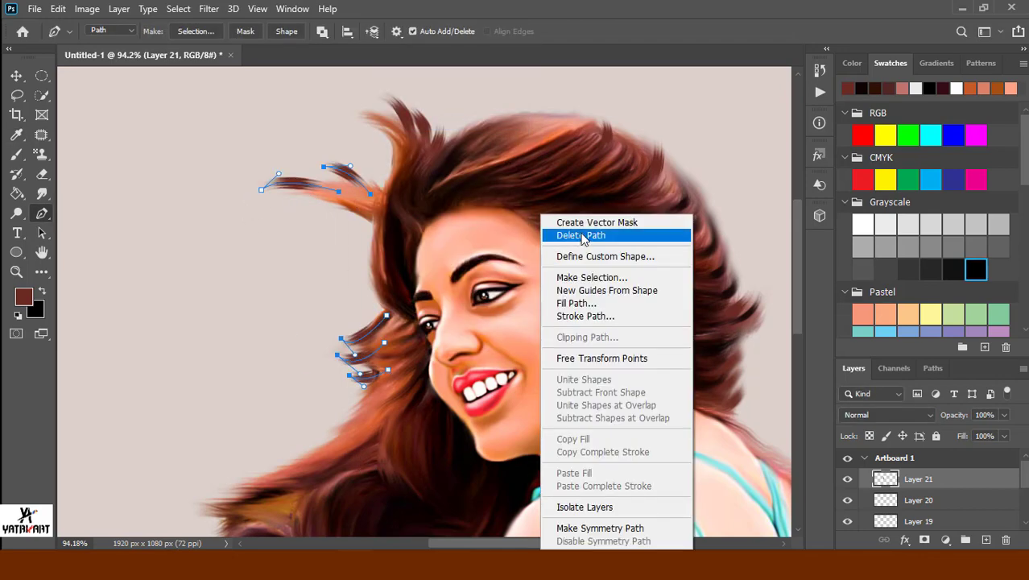
left_click(583, 235)
Smudge the left strand's dark tip into the hair.
key("r")
mouse_move(306, 186)
left_mouse_down()
mouse_move(351, 174)
mouse_move(346, 191)
left_mouse_up()
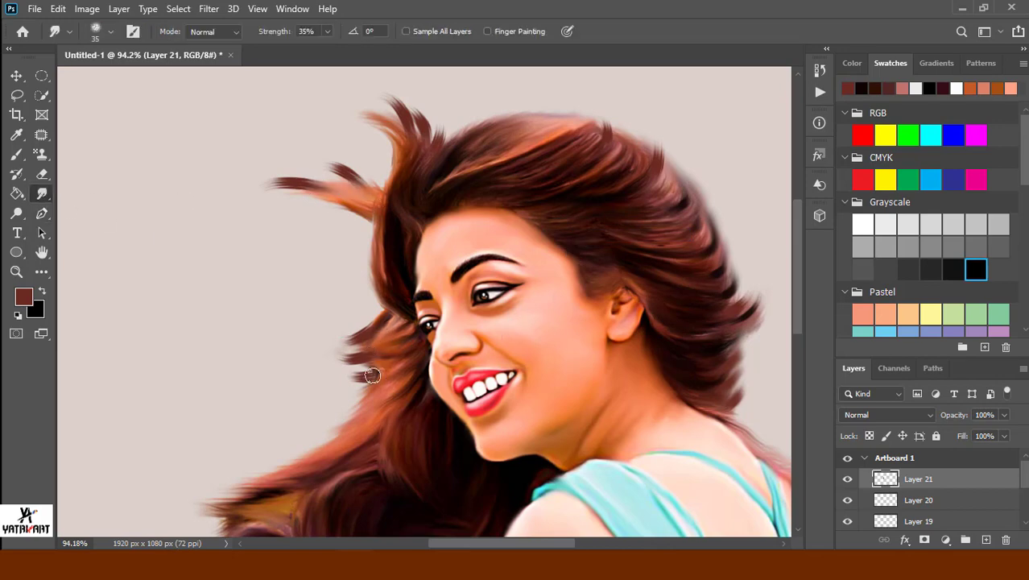
scroll(419, 440, "down", 2)
scroll(420, 440, "down", 3)
scroll(420, 441, "down", 2)
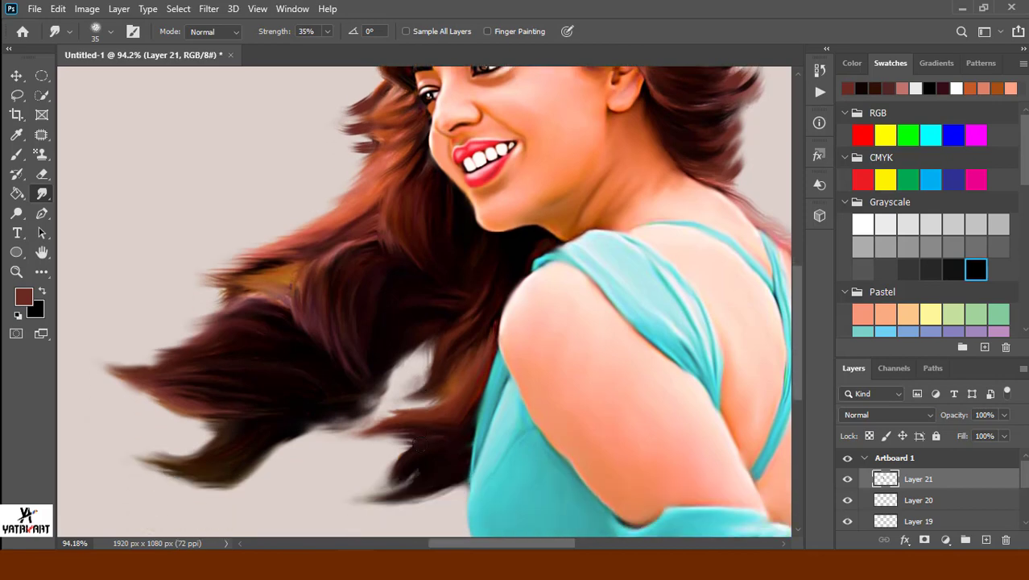
scroll(420, 444, "down", 2)
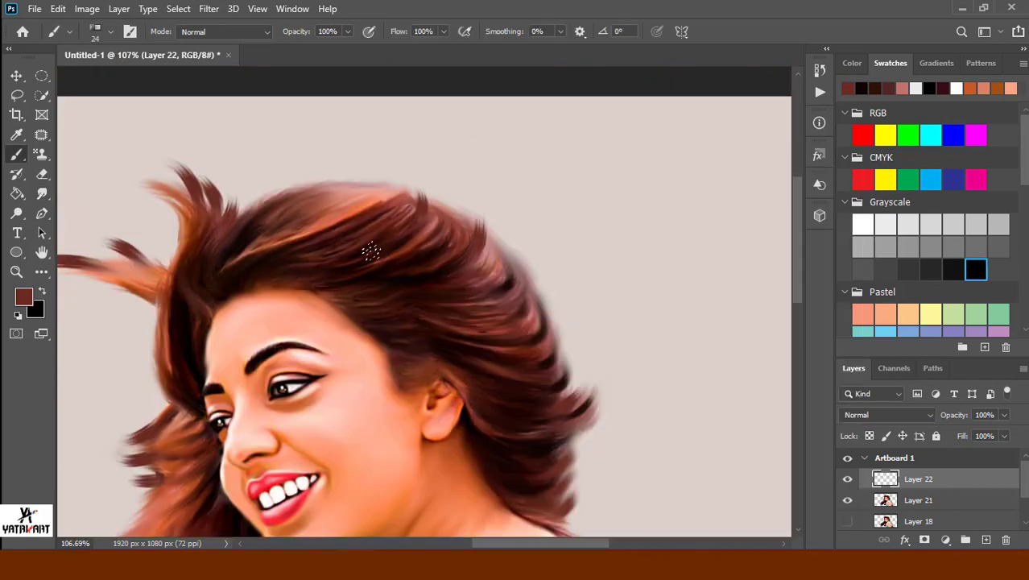
Lower the brush flow to 63% and sample an orange from the hair.
key("Escape")
left_click_drag(442, 32, 419, 61)
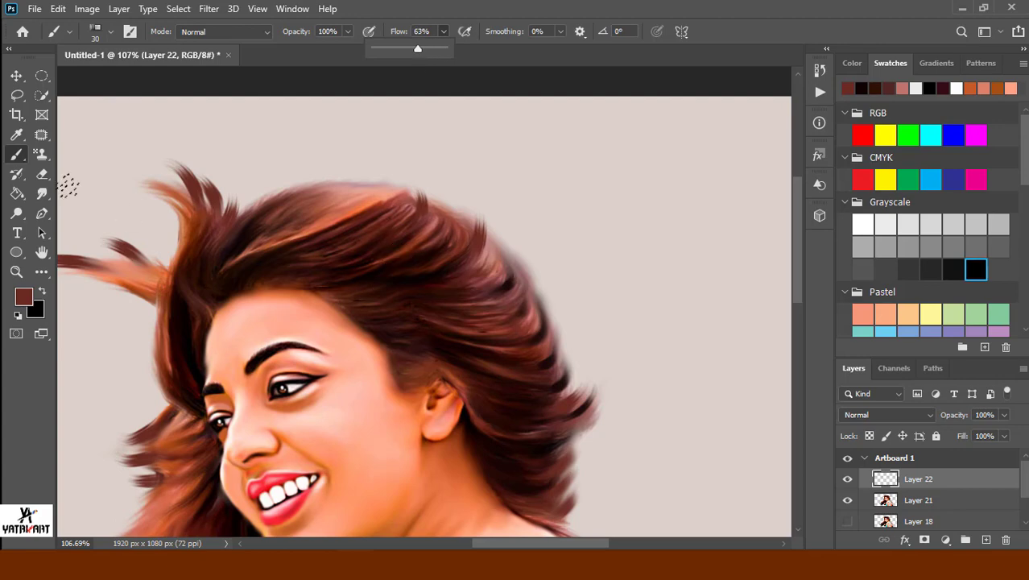
key("i")
left_click(360, 205)
key("b")
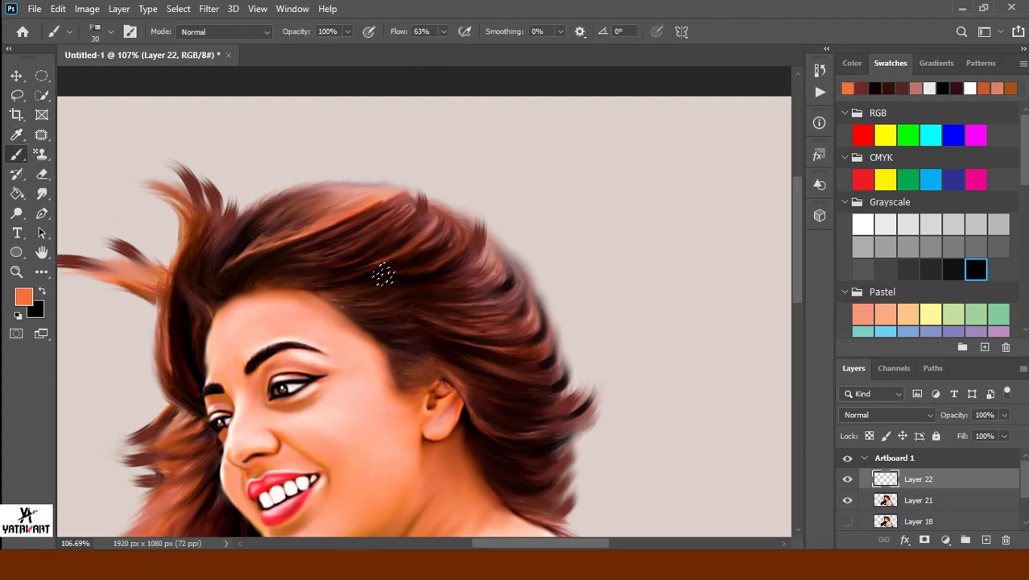
Paint orange highlight strands across the upper hair, down the right side and on the left.
mouse_move(386, 276)
left_mouse_down()
mouse_move(431, 246)
mouse_move(422, 210)
left_mouse_up()
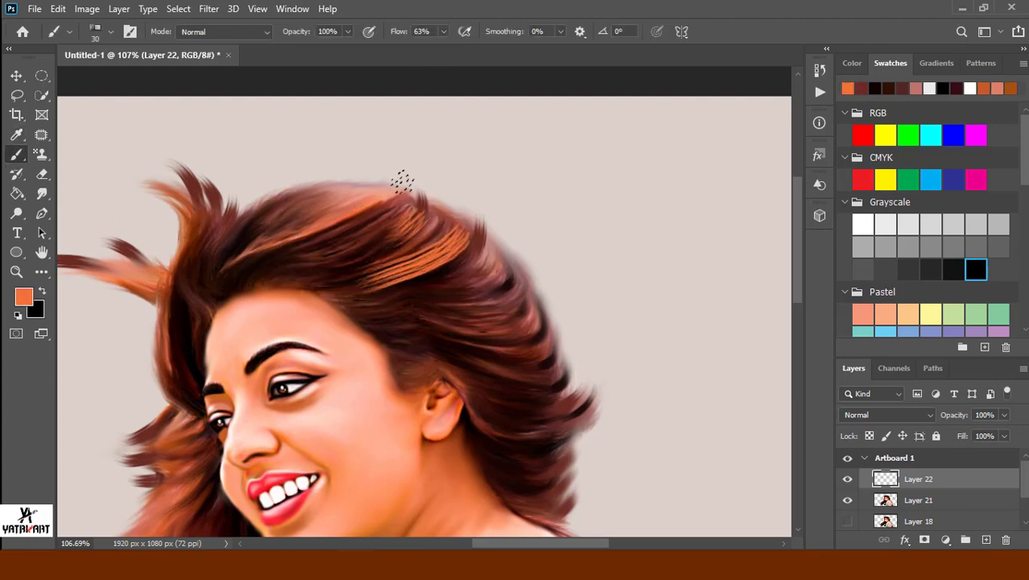
left_click_drag(466, 322, 522, 300)
left_click_drag(495, 368, 555, 346)
left_click_drag(503, 456, 562, 431)
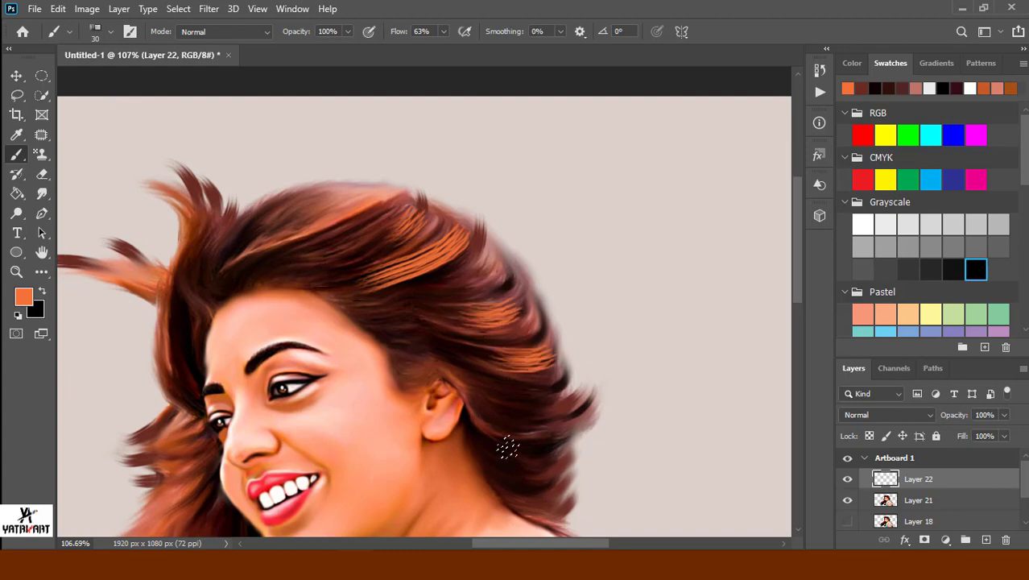
left_click_drag(254, 231, 312, 206)
left_click_drag(183, 326, 190, 277)
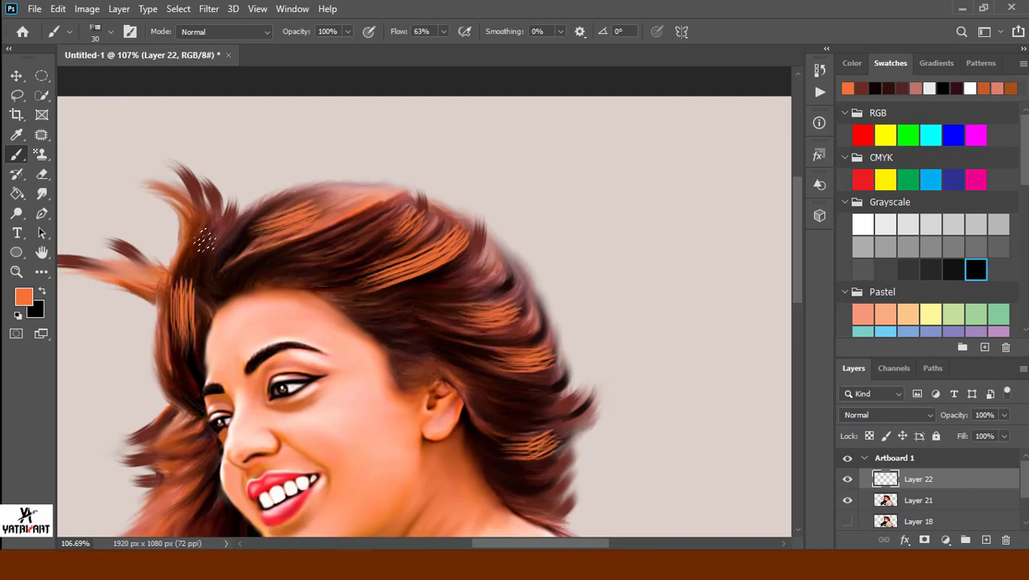
Erase excess orange strokes at the top, right edge and left hair with 43% Eraser flow.
key("e")
left_click(381, 32)
left_click_drag(388, 55, 395, 55)
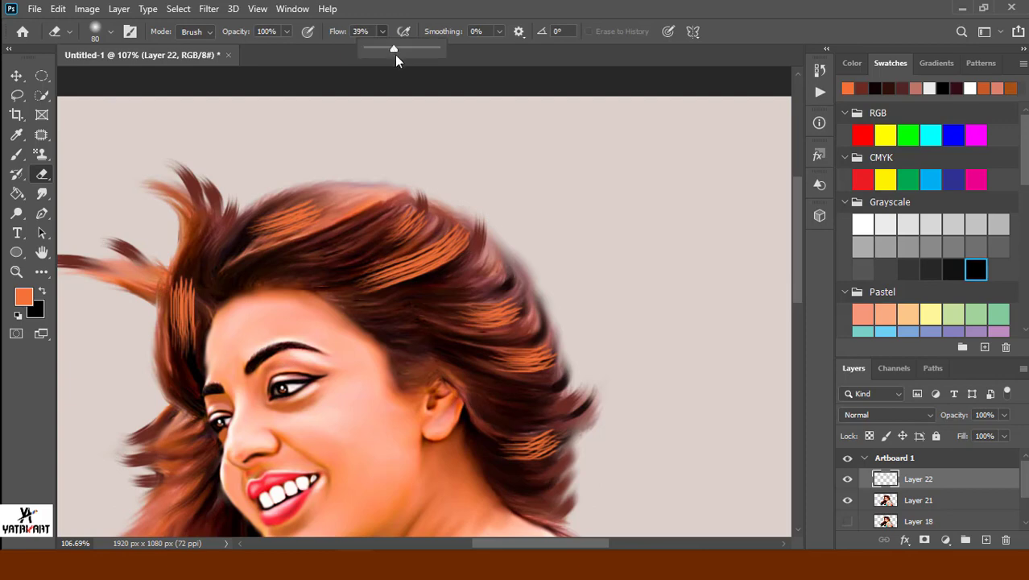
left_click_drag(482, 226, 438, 262)
left_click_drag(479, 190, 439, 258)
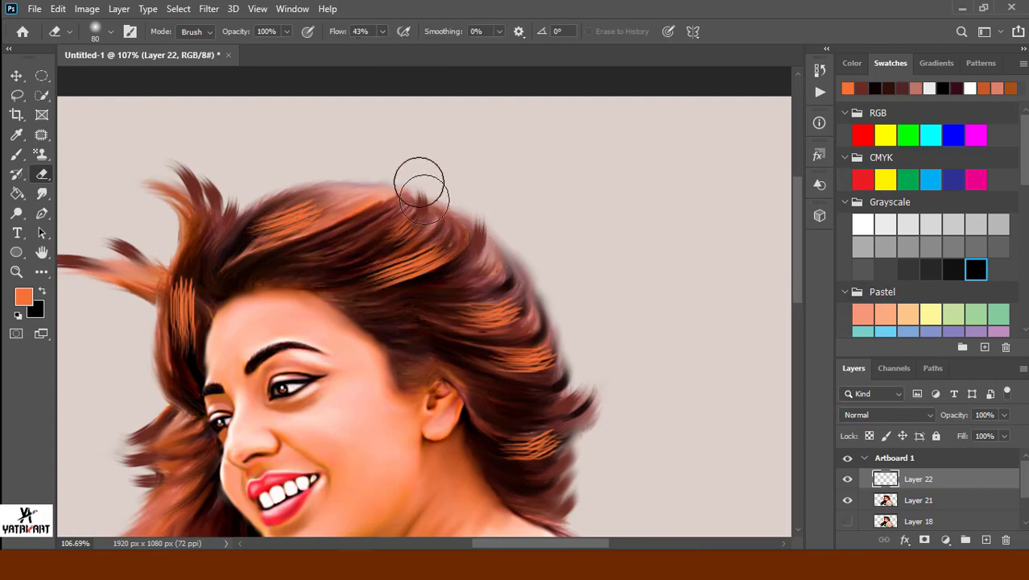
left_click_drag(418, 178, 363, 255)
left_click_drag(328, 194, 248, 218)
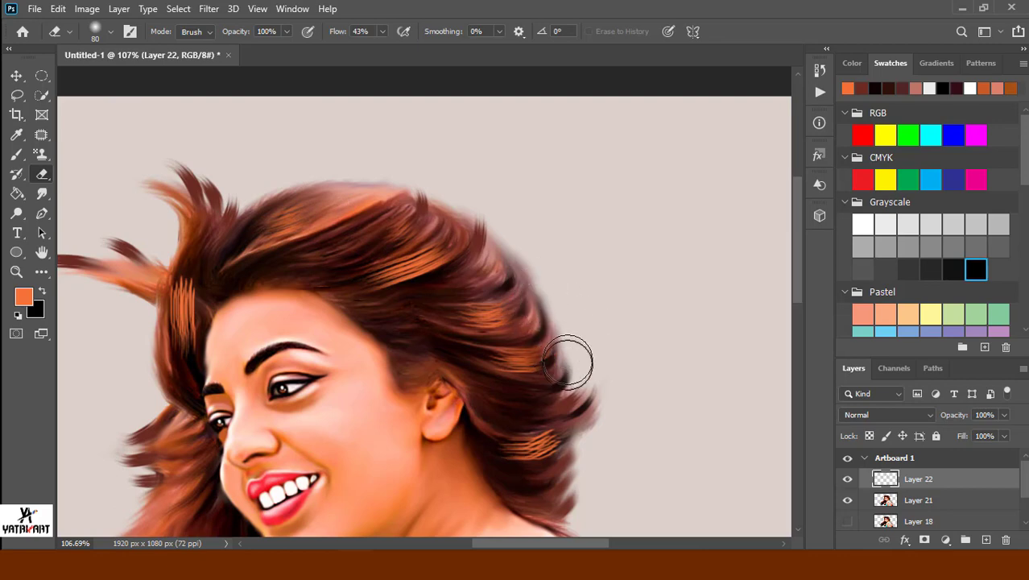
left_click_drag(574, 356, 488, 363)
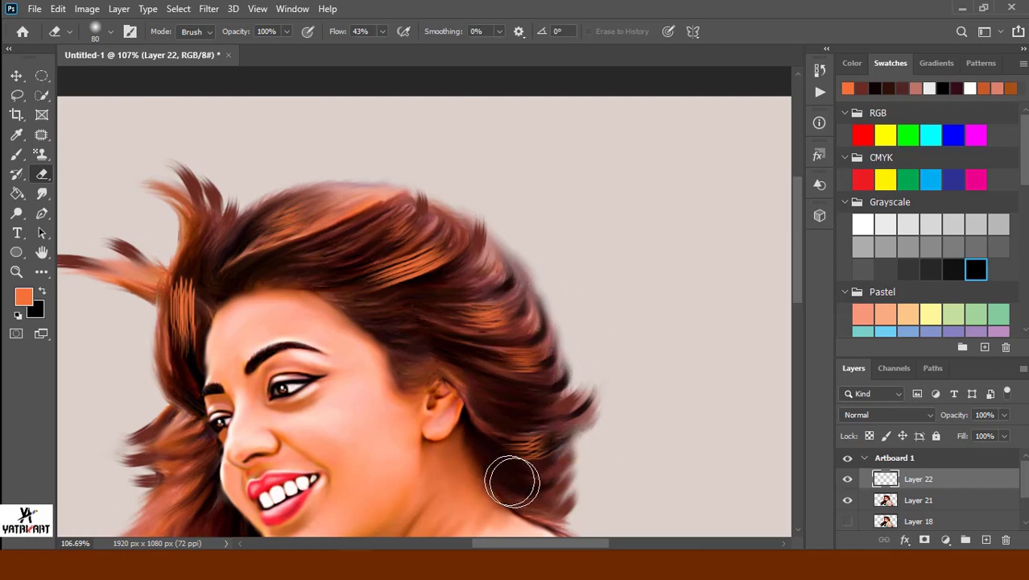
left_click_drag(197, 269, 169, 355)
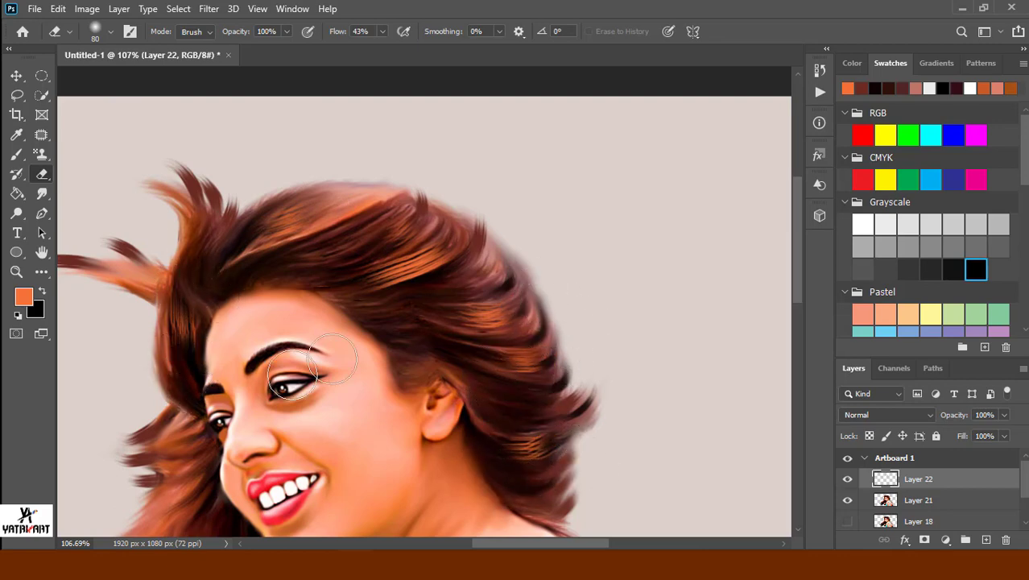
Soften the orange strands, alternating between Smudge, Brush and Eraser tools.
left_click(42, 194)
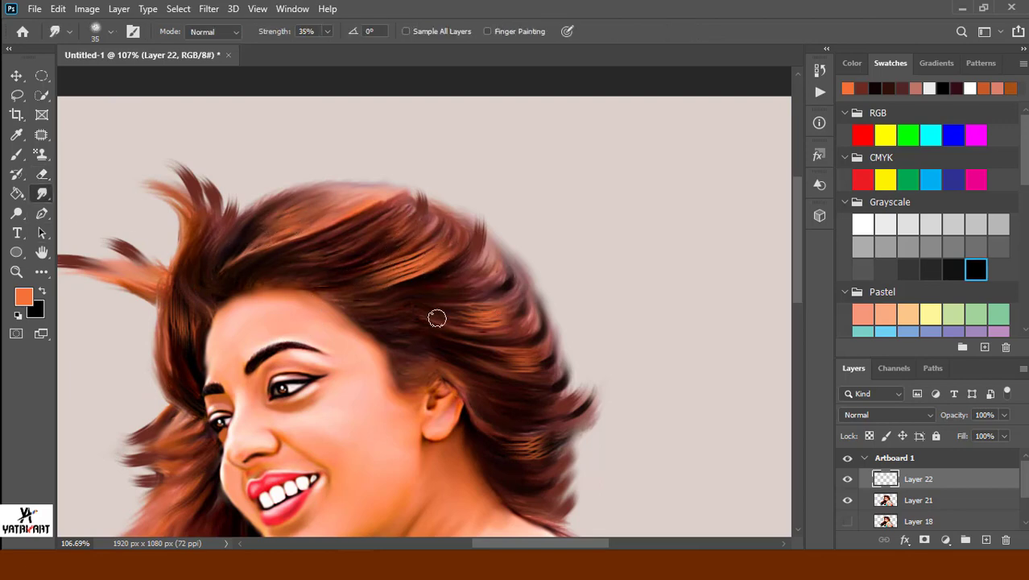
scroll(542, 416, "down", 1)
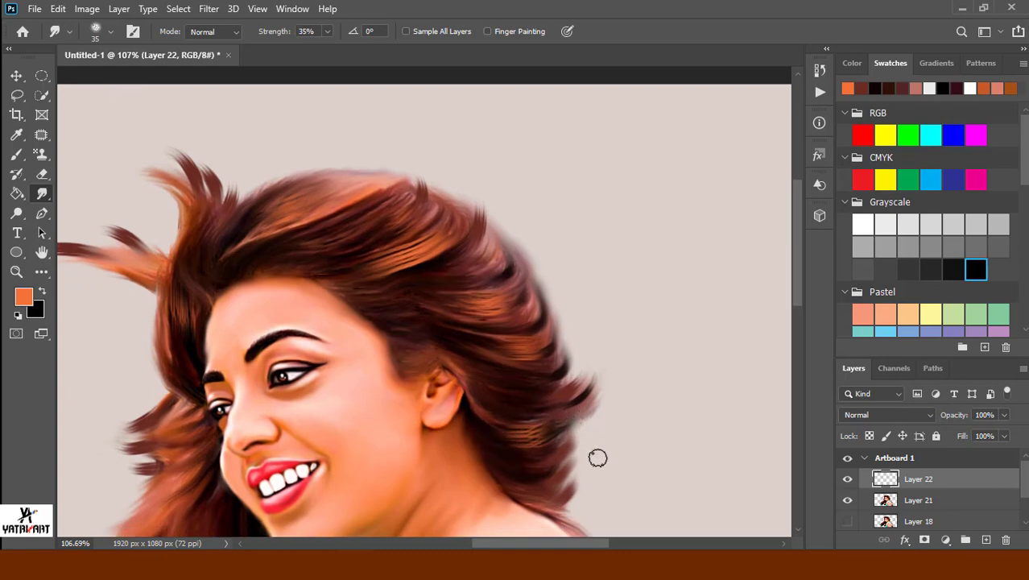
left_click(17, 156)
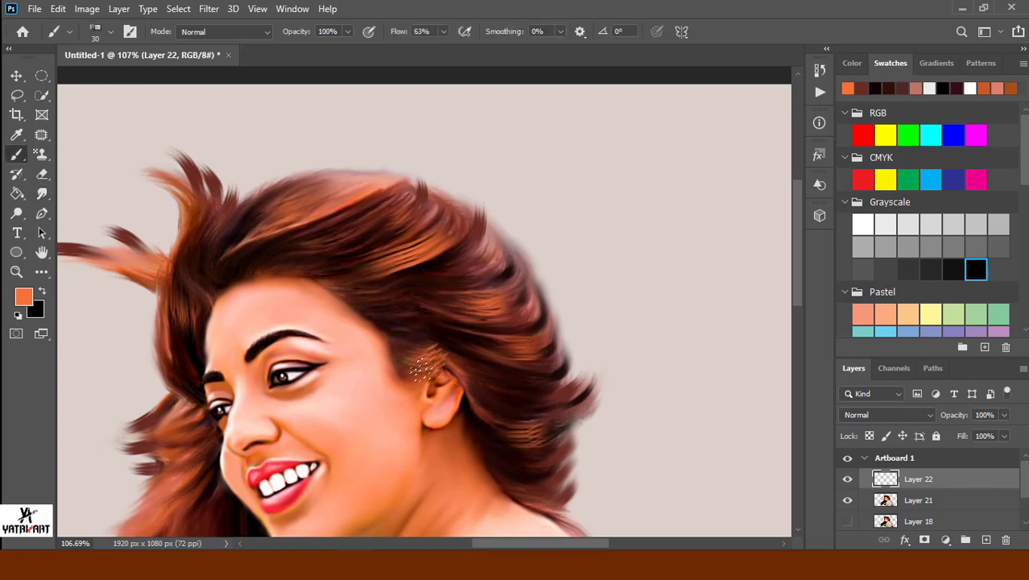
key("e")
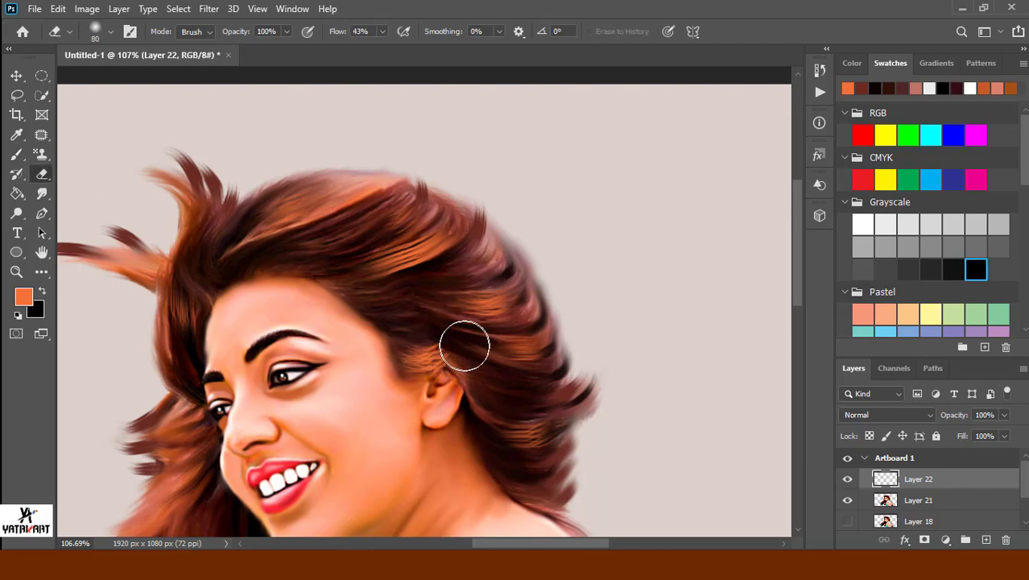
left_click(43, 198)
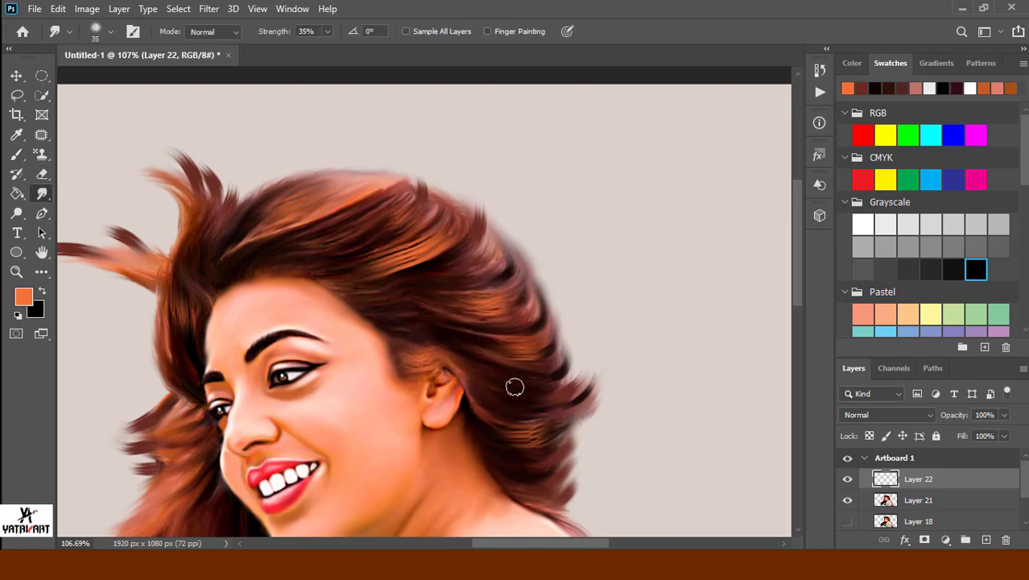
Paint orange strands over the hair near the chin, shoulder and lower-left sweep.
left_click_drag(471, 423, 564, 255)
left_click_drag(482, 340, 499, 252)
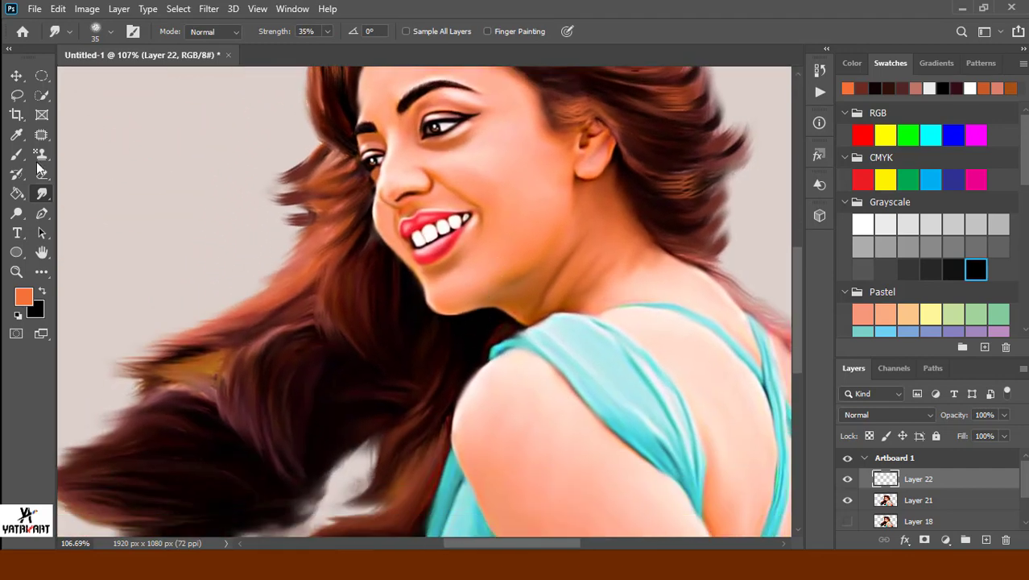
key("b")
mouse_move(409, 283)
left_mouse_down()
mouse_move(413, 326)
mouse_move(400, 354)
left_mouse_up()
left_click_drag(468, 342, 432, 393)
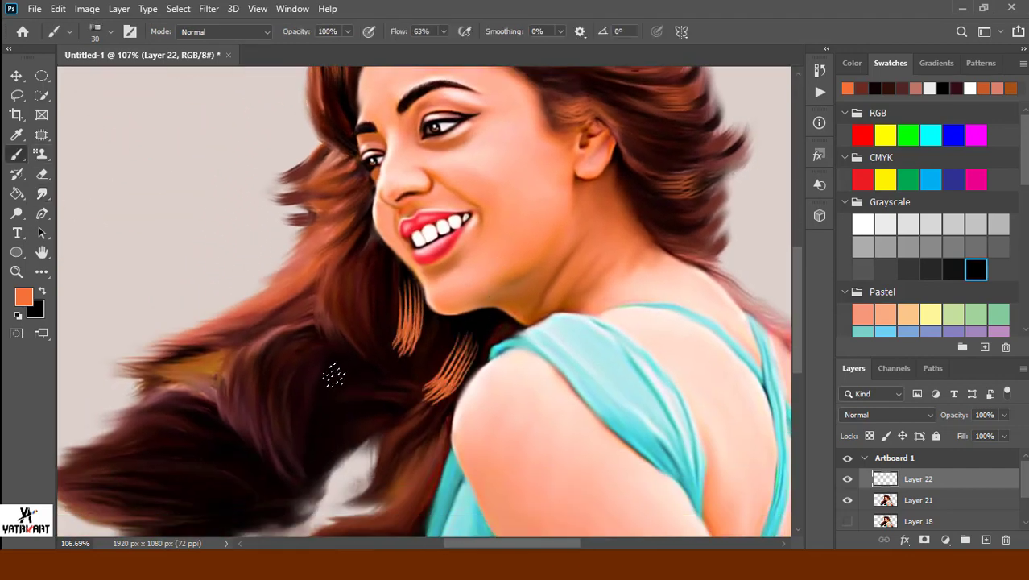
left_click_drag(335, 367, 310, 455)
left_click_drag(297, 355, 270, 435)
mouse_move(254, 361)
left_mouse_down()
mouse_move(233, 425)
mouse_move(113, 422)
left_mouse_up()
left_click_drag(237, 497, 141, 481)
left_click_drag(299, 470, 306, 370)
left_click_drag(427, 358, 378, 415)
left_click_drag(188, 447, 101, 487)
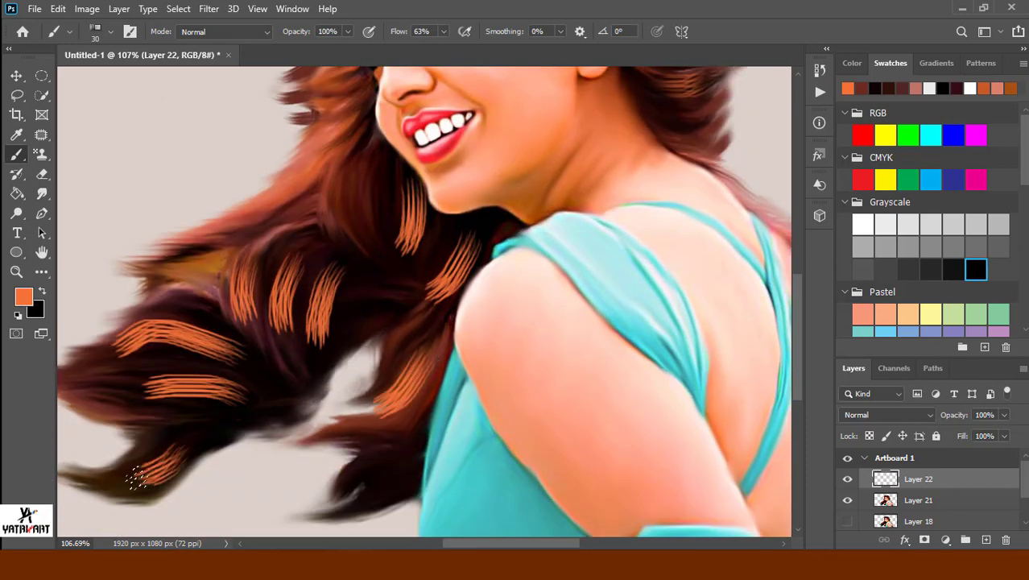
Trim the tops and ends of the orange strokes with the Eraser.
key("e")
mouse_move(299, 241)
left_mouse_down()
mouse_move(265, 248)
mouse_move(338, 259)
left_mouse_up()
left_click_drag(404, 200, 430, 352)
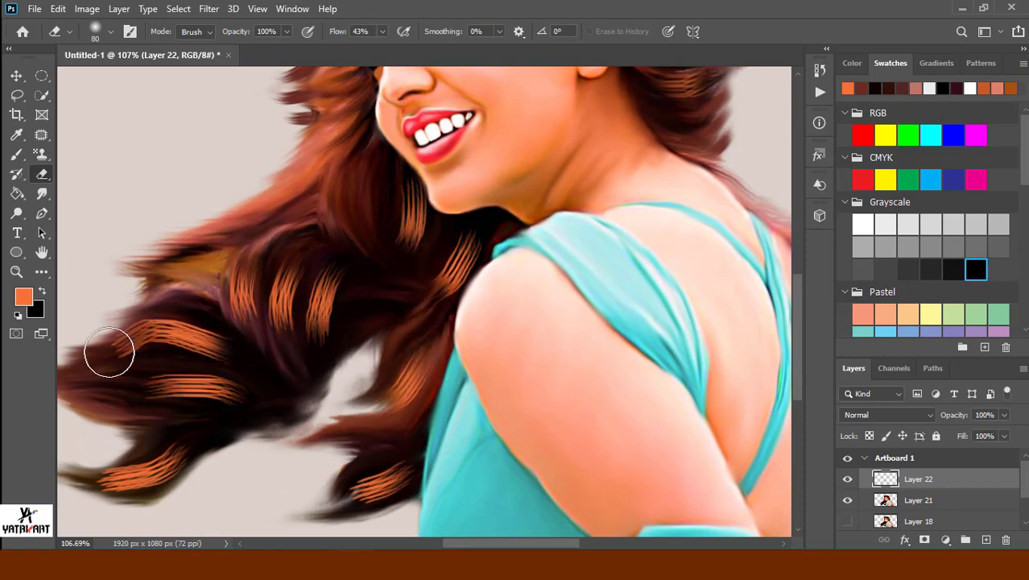
left_click_drag(108, 349, 127, 338)
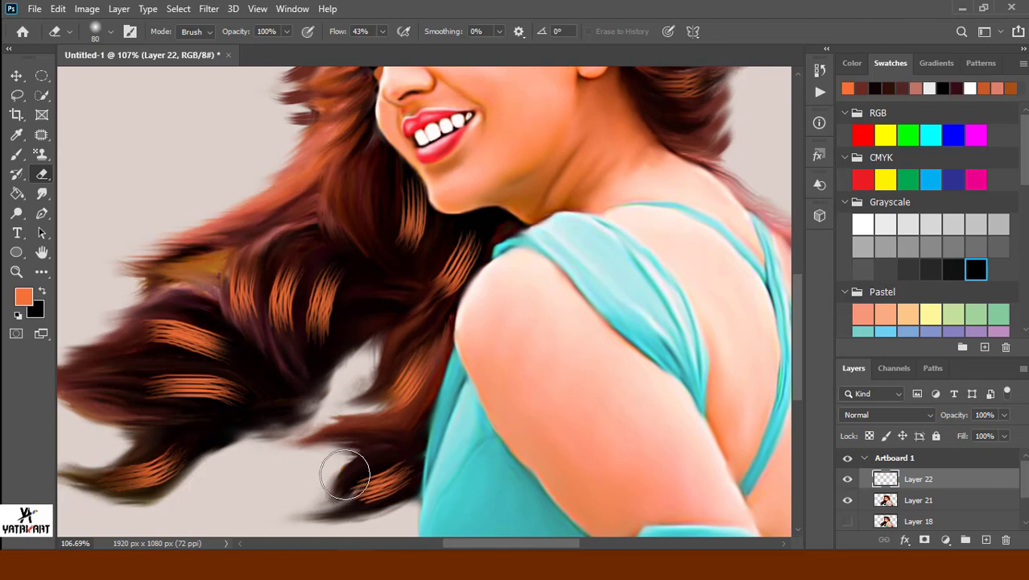
left_click_drag(345, 471, 339, 501)
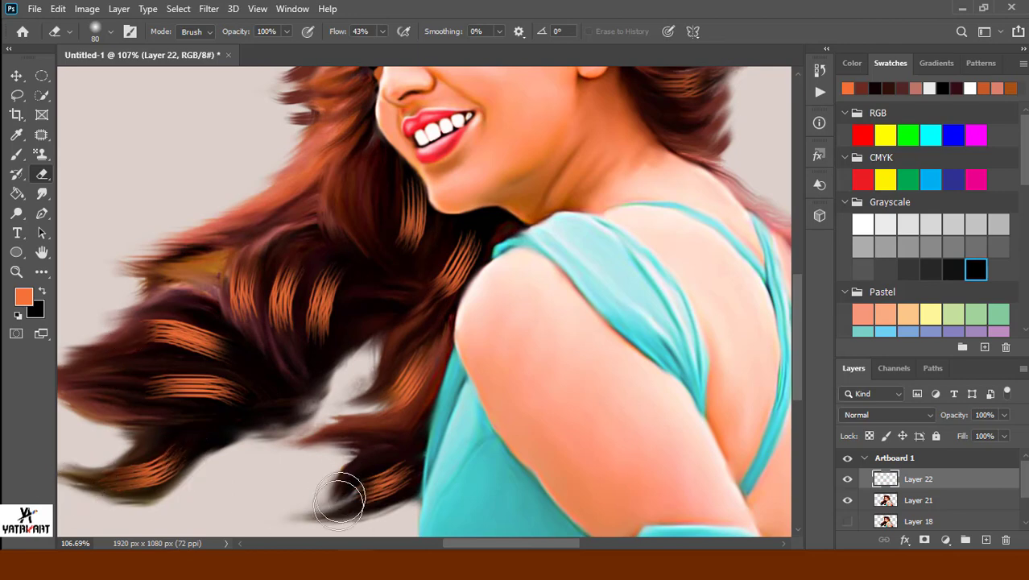
Smudge the orange strands into the lower-left hair and zoom out to the whole artboard.
left_click(42, 193)
mouse_move(446, 284)
left_mouse_down()
mouse_move(494, 220)
mouse_move(444, 283)
mouse_move(409, 231)
mouse_move(425, 214)
mouse_move(379, 177)
mouse_move(294, 366)
mouse_move(289, 256)
mouse_move(283, 324)
mouse_move(268, 344)
mouse_move(258, 253)
mouse_move(252, 375)
mouse_move(137, 340)
mouse_move(101, 375)
mouse_move(177, 372)
mouse_move(87, 395)
mouse_move(243, 399)
mouse_move(135, 482)
left_mouse_up()
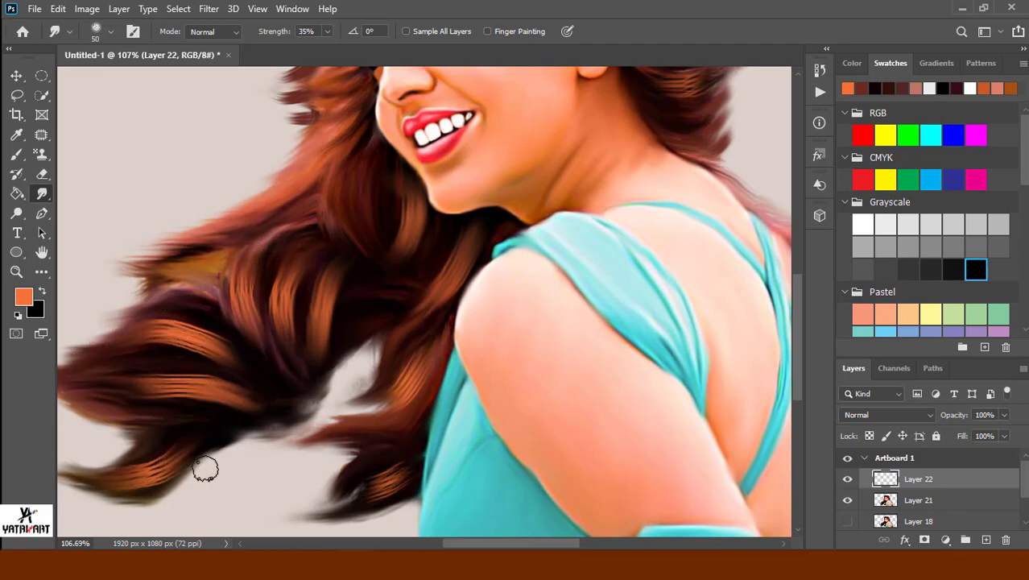
left_click_drag(205, 469, 133, 473)
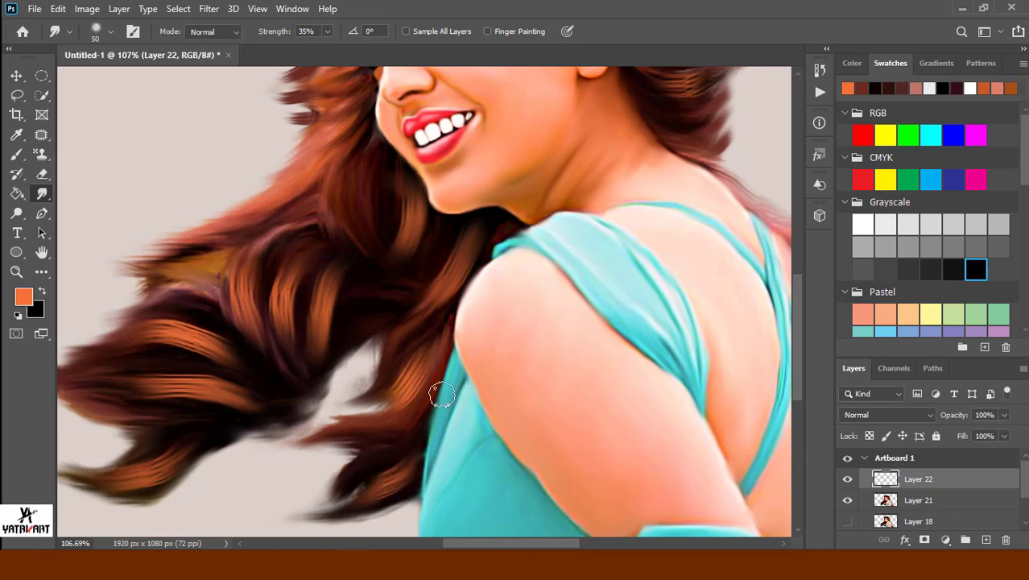
key("ctrl+minus")
key("ctrl+minus")
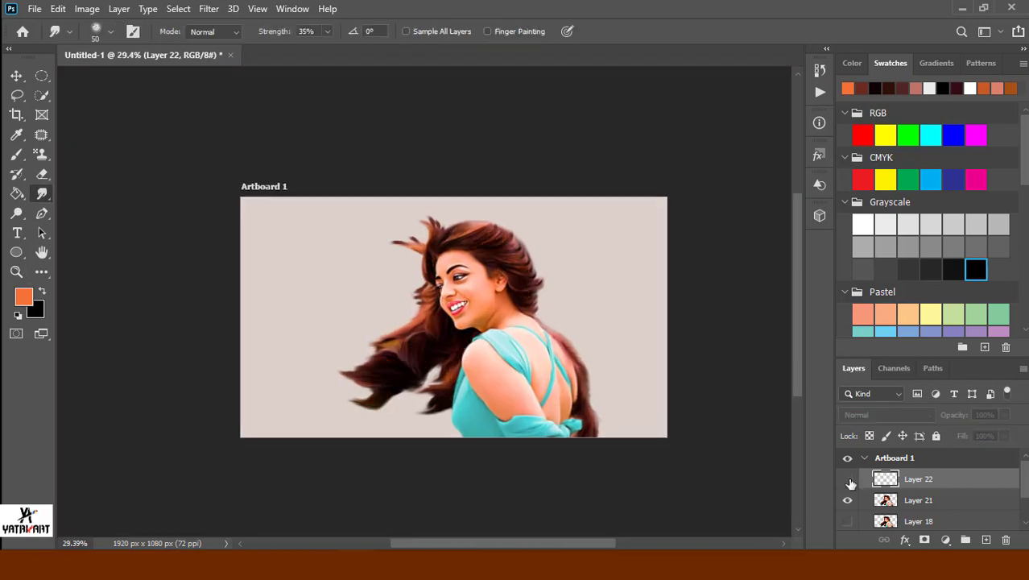
Lower Layer 22's opacity and add a new Layer 23, zoomed on the hair behind the shoulder.
mouse_move(1004, 415)
left_mouse_down()
mouse_move(1003, 436)
mouse_move(980, 437)
mouse_move(991, 435)
left_mouse_up()
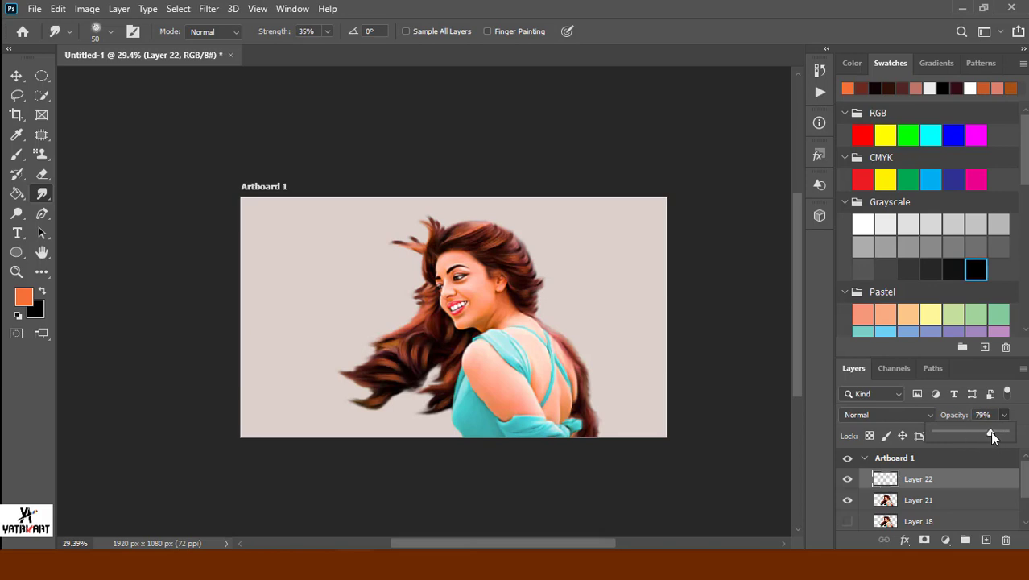
left_click(985, 539)
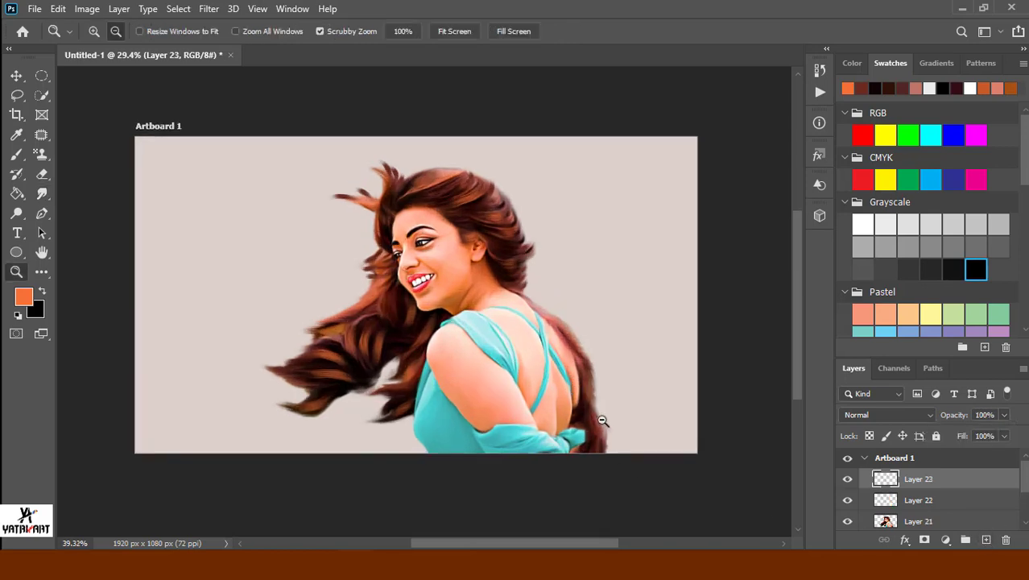
scroll(444, 392, "up", 3)
mouse_move(443, 392)
left_mouse_down()
mouse_move(499, 414)
mouse_move(515, 483)
left_mouse_up()
Paint orange strands along the back hair edge and smudge them into the hair.
left_click(24, 161)
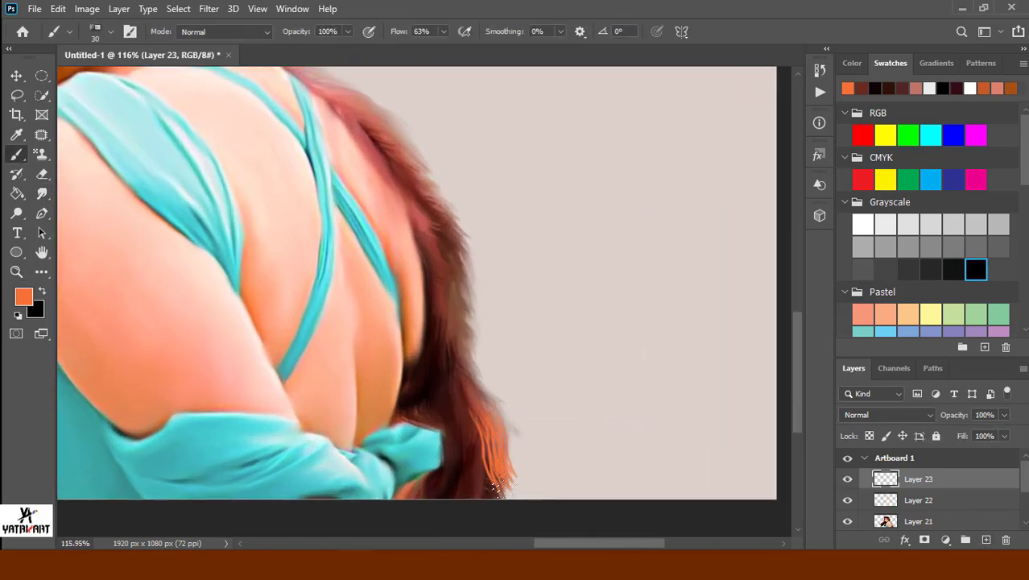
left_click_drag(463, 343, 493, 377)
left_click_drag(452, 267, 487, 306)
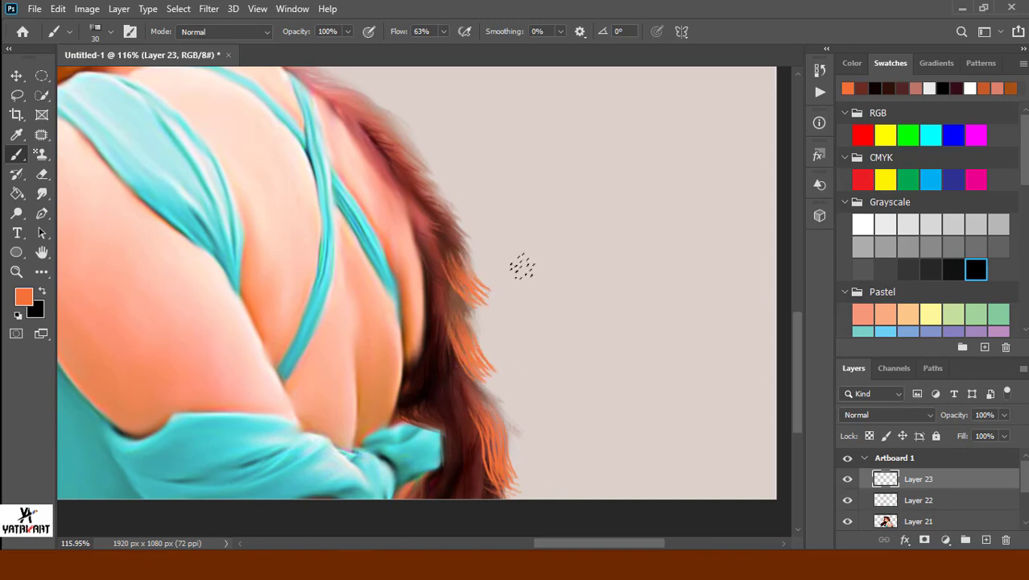
left_click_drag(437, 187, 466, 222)
left_click_drag(403, 135, 443, 171)
left_click_drag(361, 91, 394, 114)
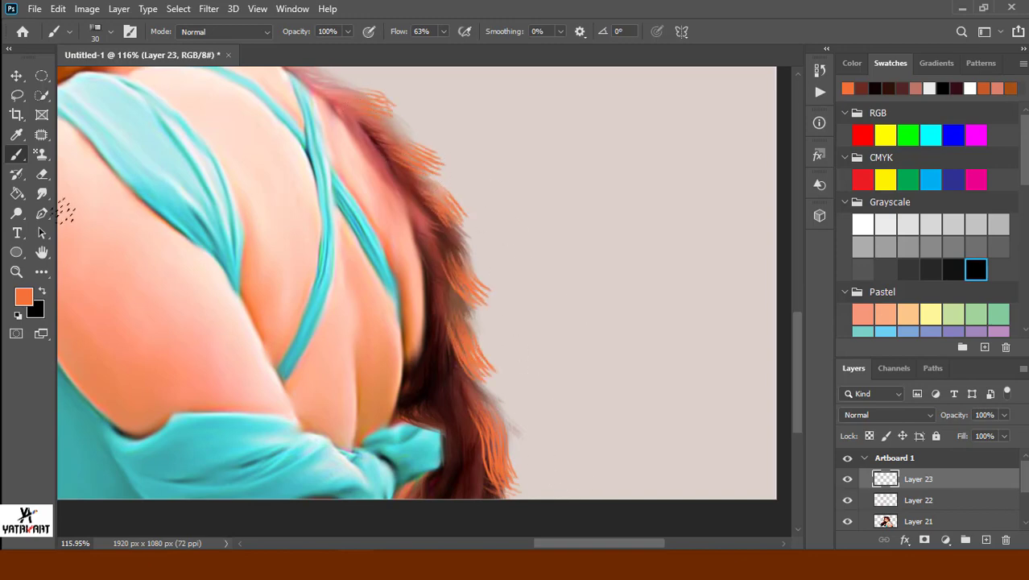
left_click(42, 193)
left_click_drag(443, 172, 443, 181)
mouse_move(361, 97)
left_mouse_down()
mouse_move(444, 165)
mouse_move(459, 214)
mouse_move(448, 242)
mouse_move(459, 298)
mouse_move(515, 462)
left_mouse_up()
Erase orange wisps along the hair's outer edge and zoom out to the whole portrait.
scroll(514, 462, "down", 3)
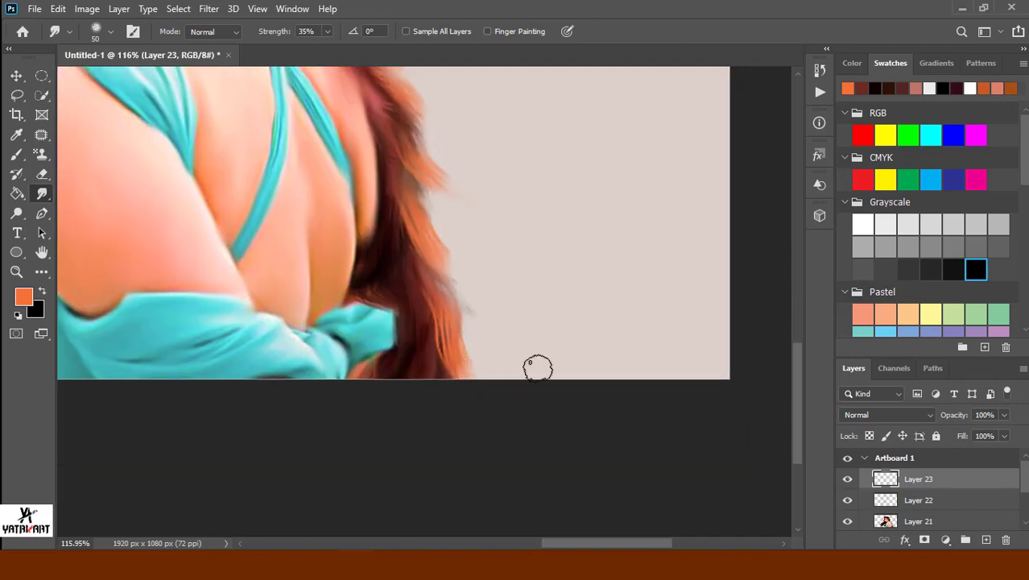
scroll(538, 367, "up", 3)
scroll(532, 349, "up", 2)
key("e")
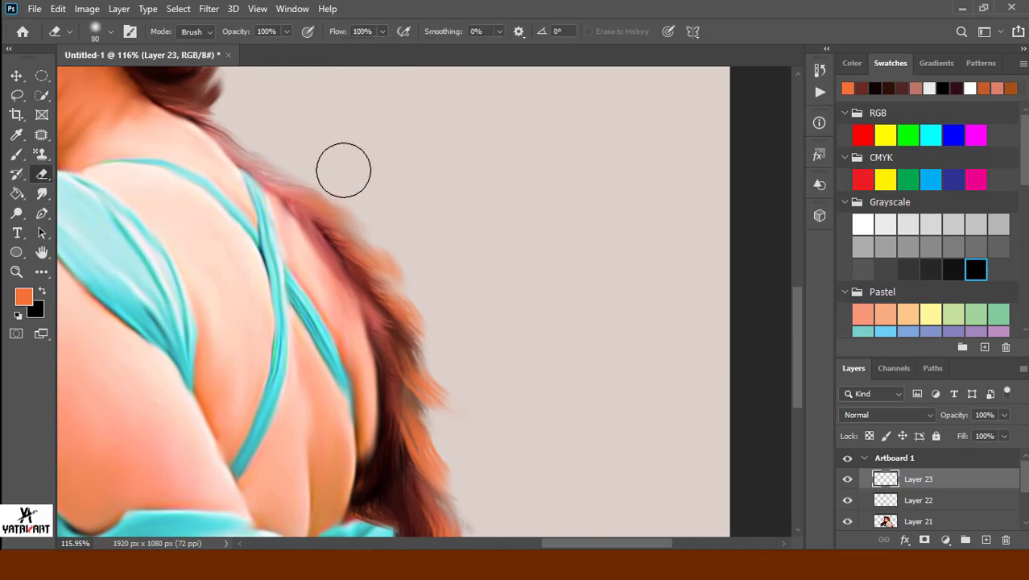
mouse_move(343, 170)
left_mouse_down()
mouse_move(409, 223)
mouse_move(382, 230)
mouse_move(445, 306)
mouse_move(454, 370)
left_mouse_up()
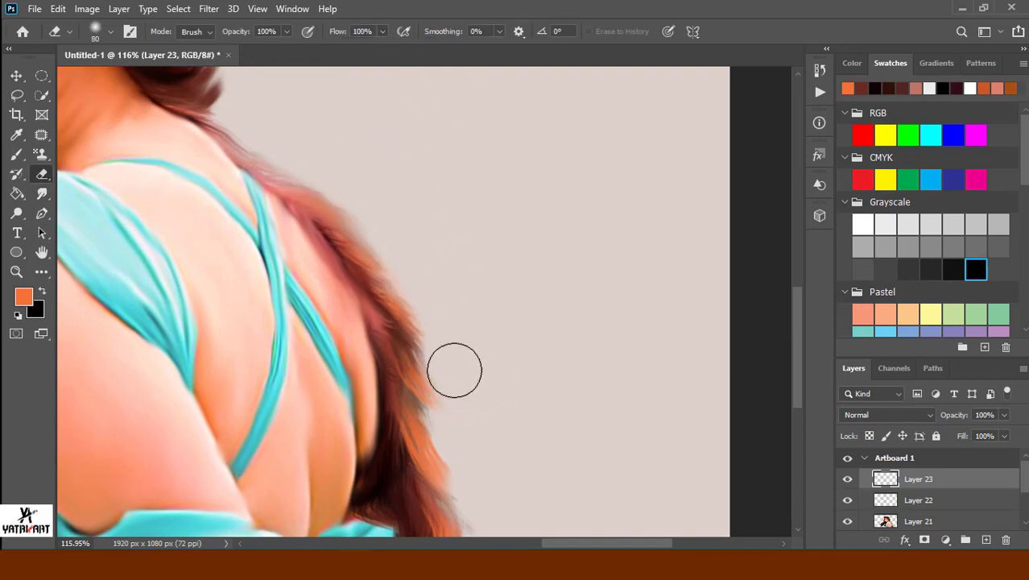
left_click_drag(466, 456, 441, 278)
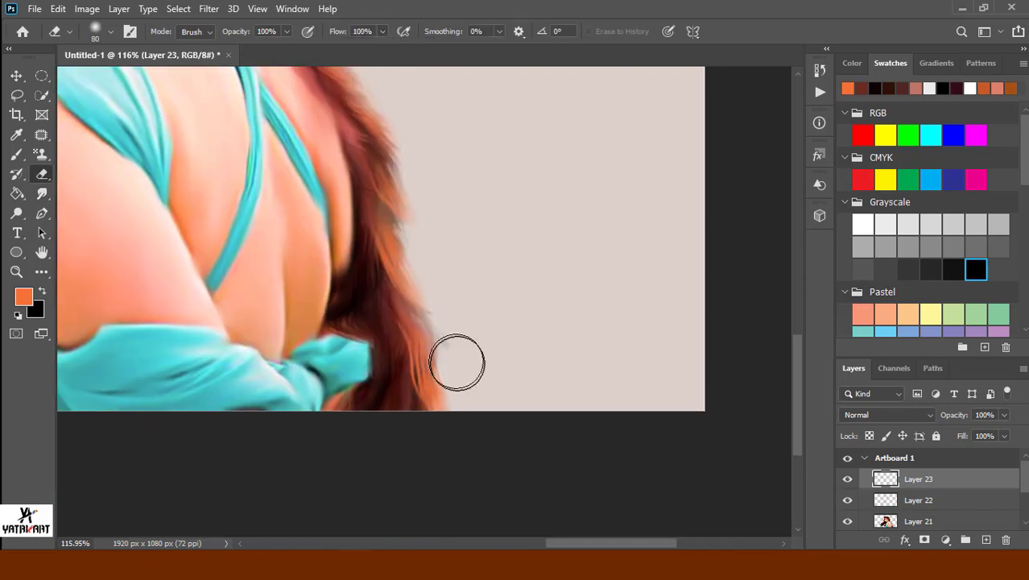
key("z")
left_click_drag(500, 327, 371, 306)
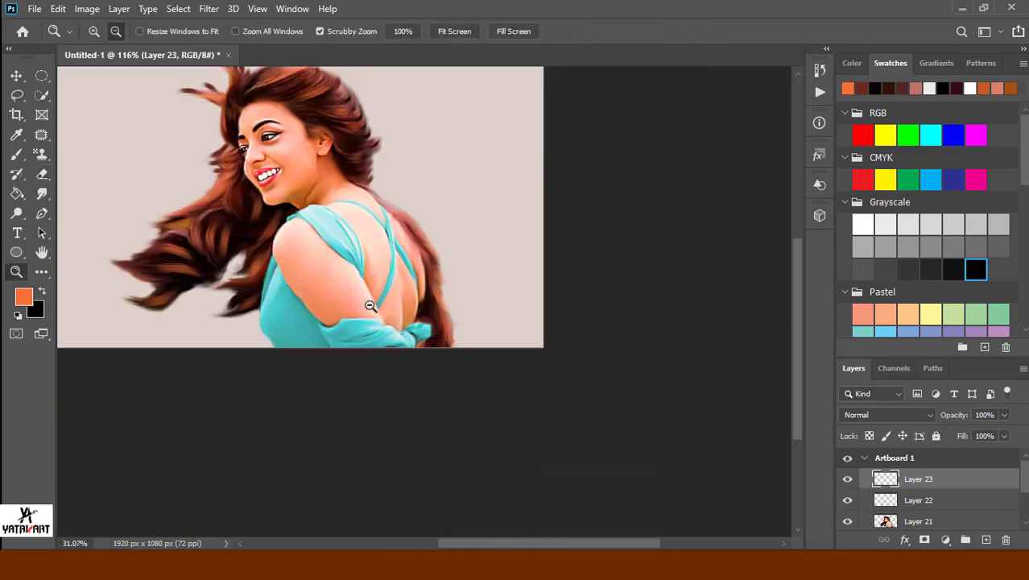
key("e")
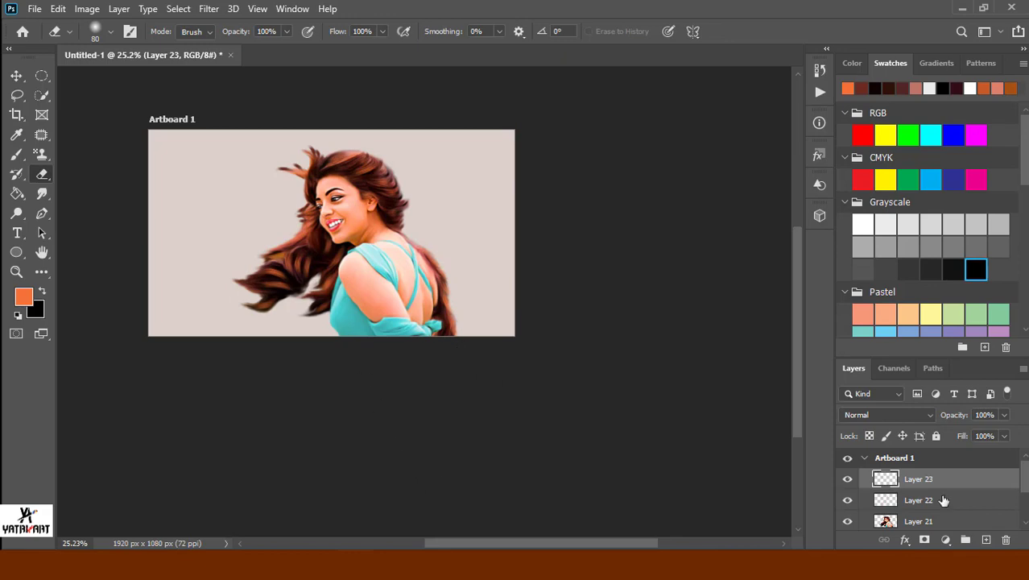
Zoom in on the flowing hair and sample its dark colour with the Eyedropper.
left_click(933, 505)
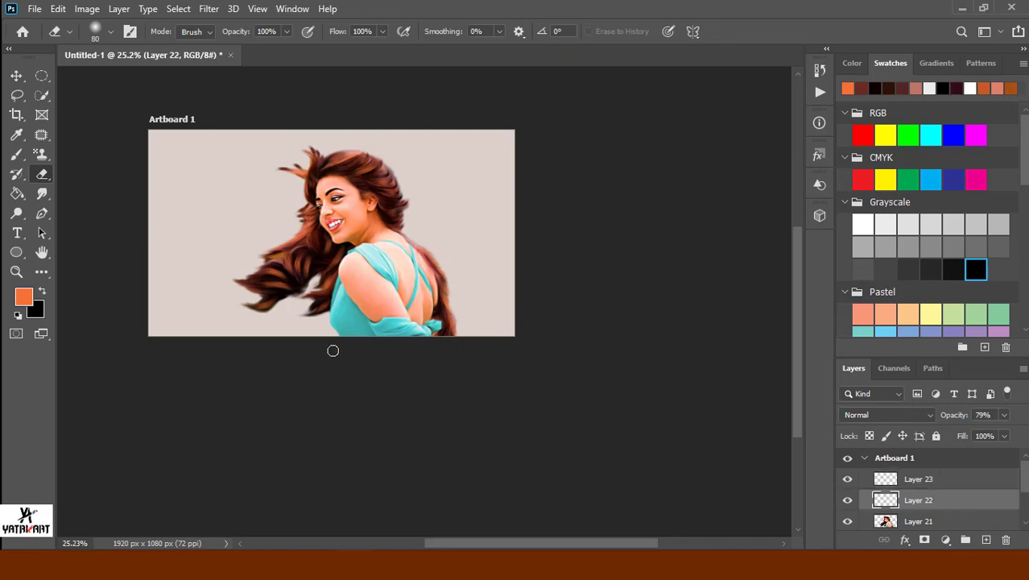
left_click_drag(332, 350, 406, 429)
left_click(43, 194)
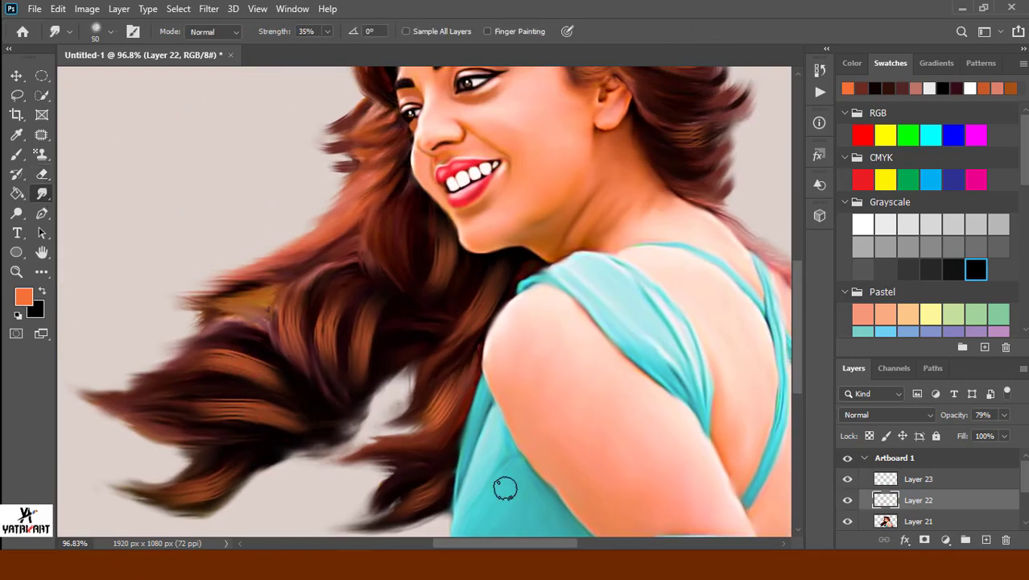
left_click_drag(569, 401, 515, 402)
left_click(847, 500)
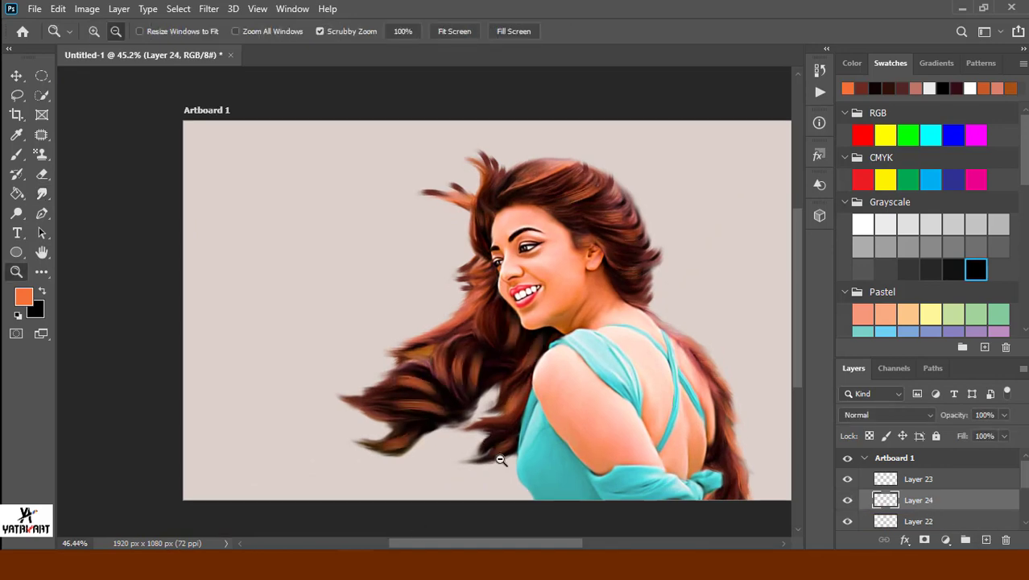
left_click_drag(483, 427, 556, 427)
left_click(17, 154)
left_click(17, 135)
left_click(418, 315)
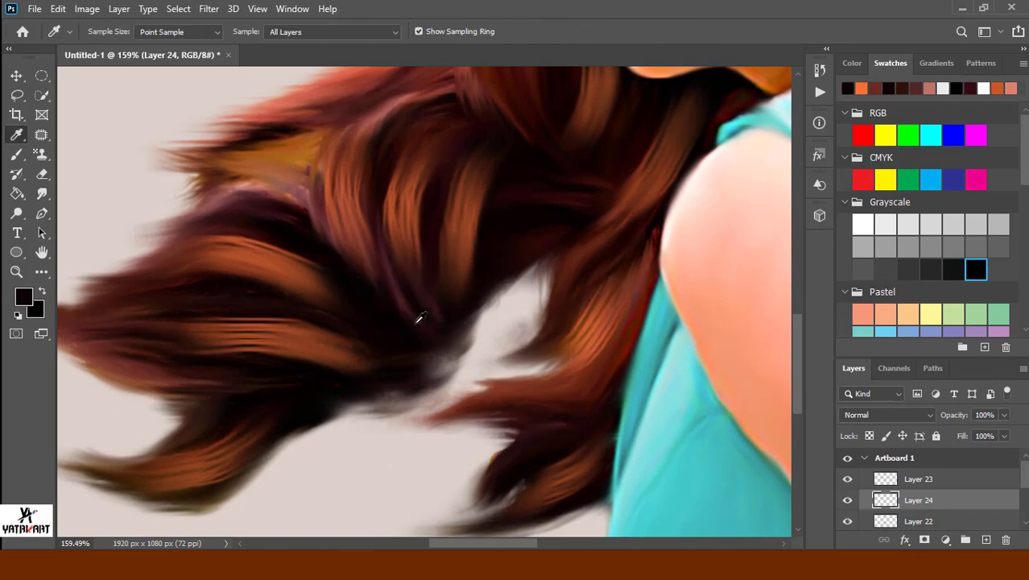
key("b")
Paint two long thin dark strands through the hair and smudge them in.
mouse_move(359, 396)
left_mouse_down()
mouse_move(346, 392)
mouse_move(525, 284)
left_mouse_up()
mouse_move(257, 457)
left_mouse_down()
mouse_move(483, 343)
mouse_move(552, 259)
left_mouse_up()
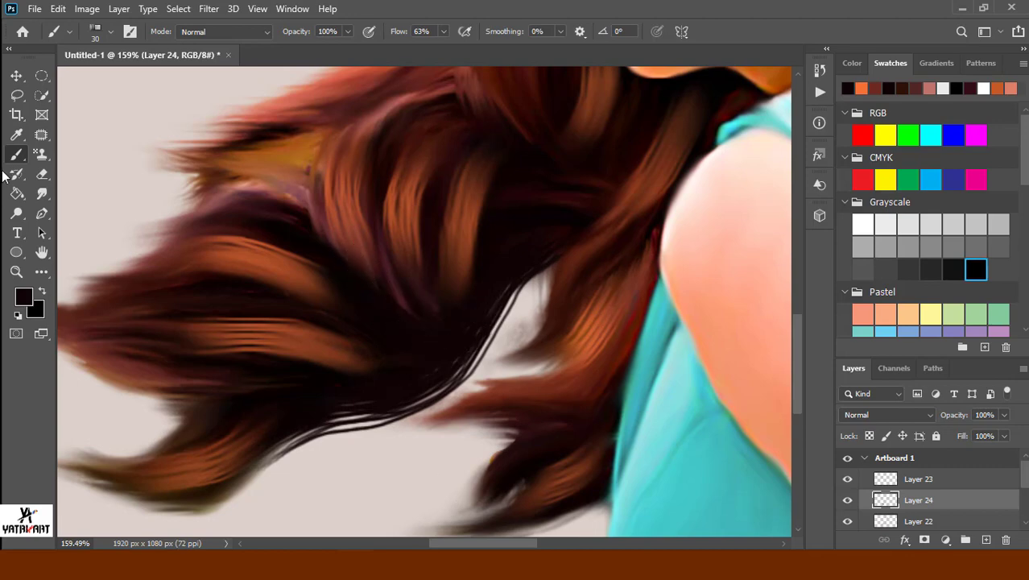
key("r")
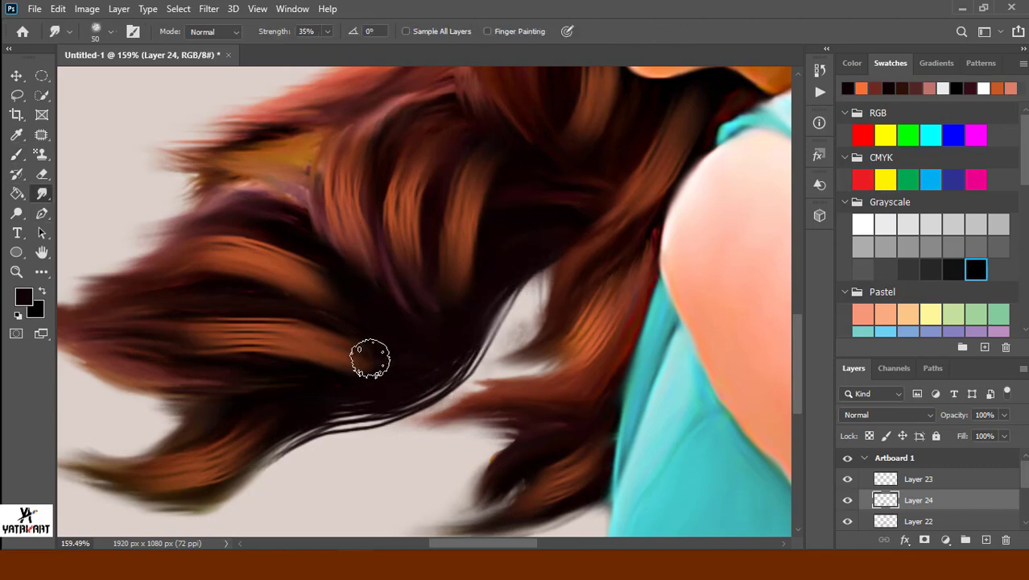
mouse_move(370, 359)
left_mouse_down()
mouse_move(383, 407)
mouse_move(193, 466)
left_mouse_up()
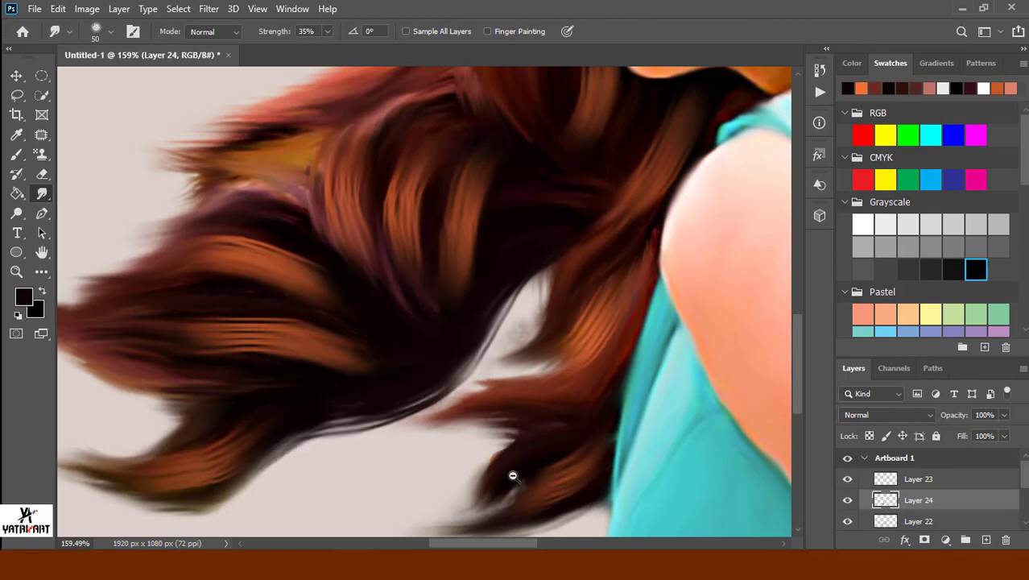
Add more dark strands to the lower and upper hair, then smudge them softly.
key("b")
mouse_move(370, 367)
left_mouse_down()
mouse_move(234, 270)
mouse_move(238, 338)
left_mouse_up()
left_click_drag(479, 229, 407, 308)
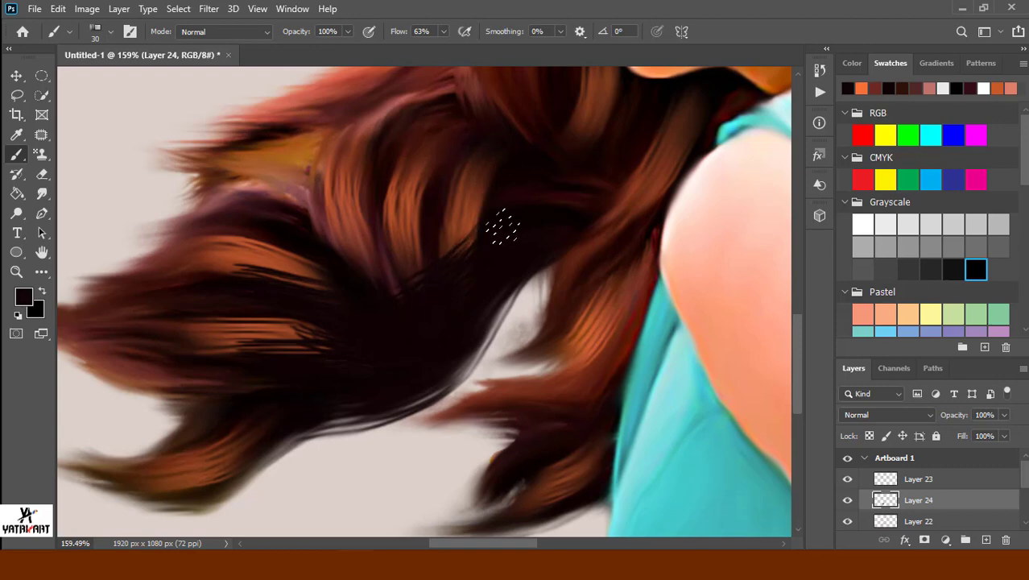
left_click_drag(479, 225, 370, 273)
key("r")
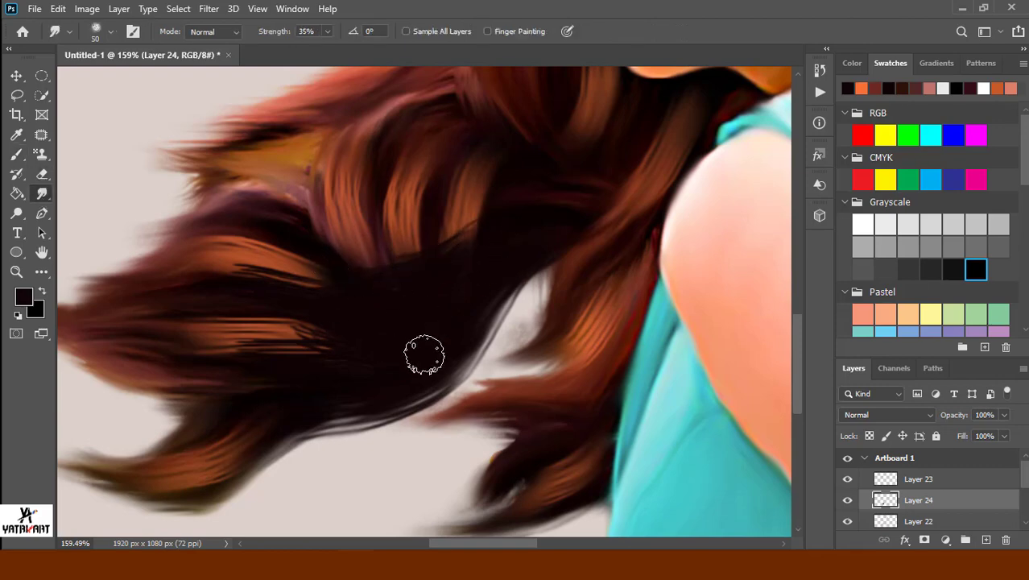
mouse_move(423, 351)
left_mouse_down()
mouse_move(293, 271)
mouse_move(292, 368)
left_mouse_up()
scroll(220, 419, "down", 5)
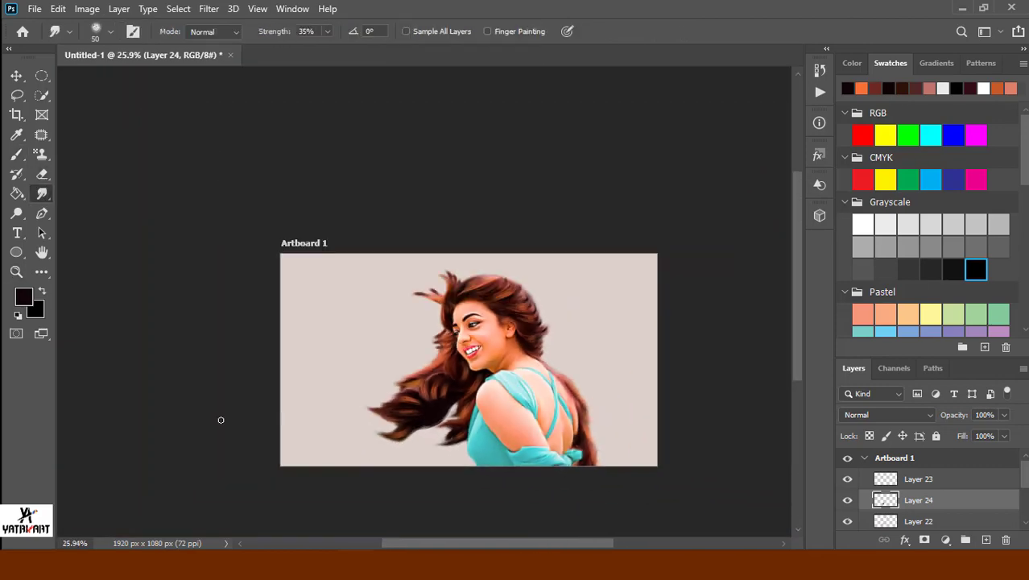
scroll(456, 430, "up", 4)
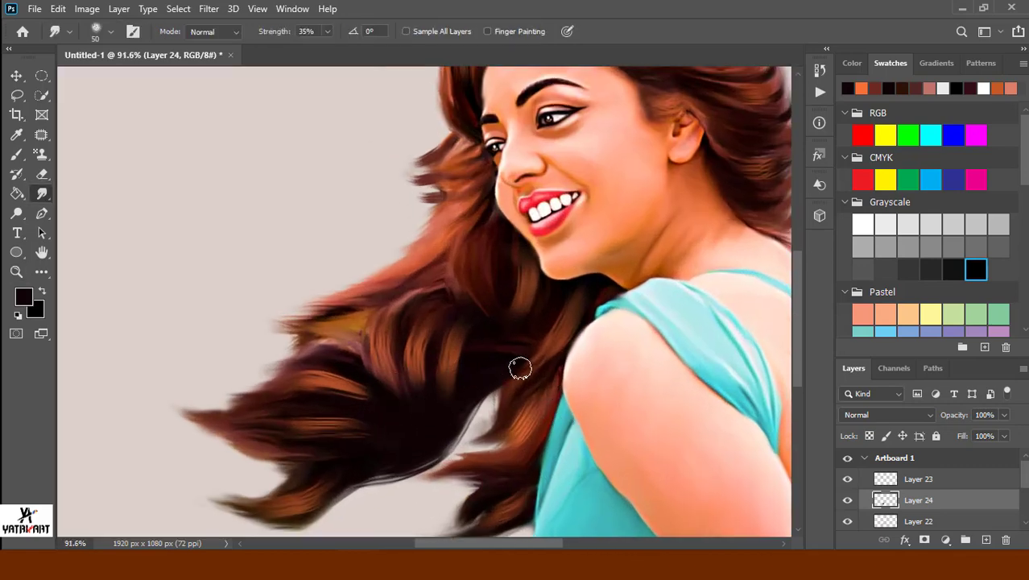
scroll(520, 368, "down", 5)
scroll(439, 331, "up", 3)
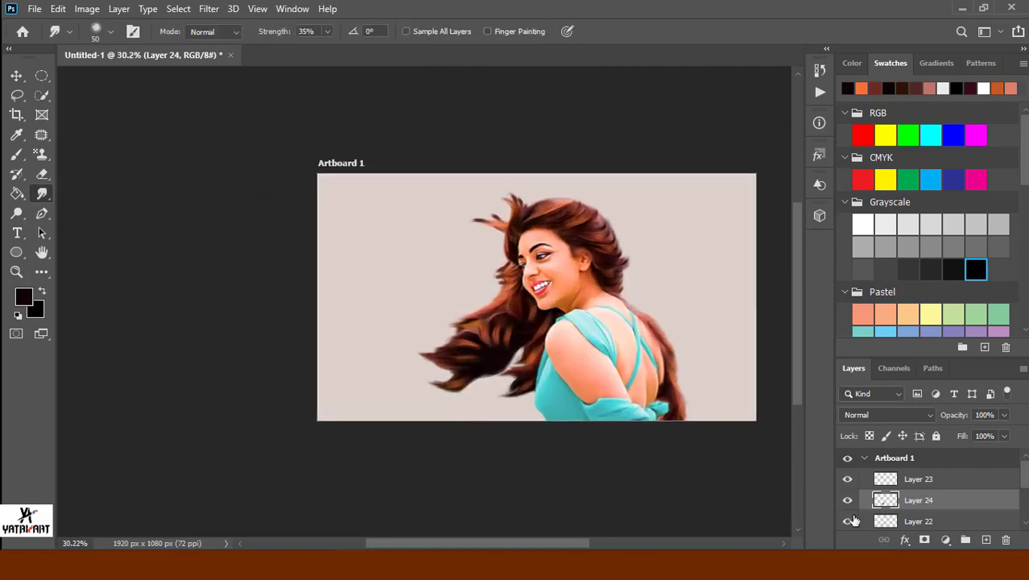
Select Layers 21 through 23 and merge them into one layer.
scroll(853, 521, "down", 1)
left_click(964, 496, "shift")
left_click(965, 518, "shift")
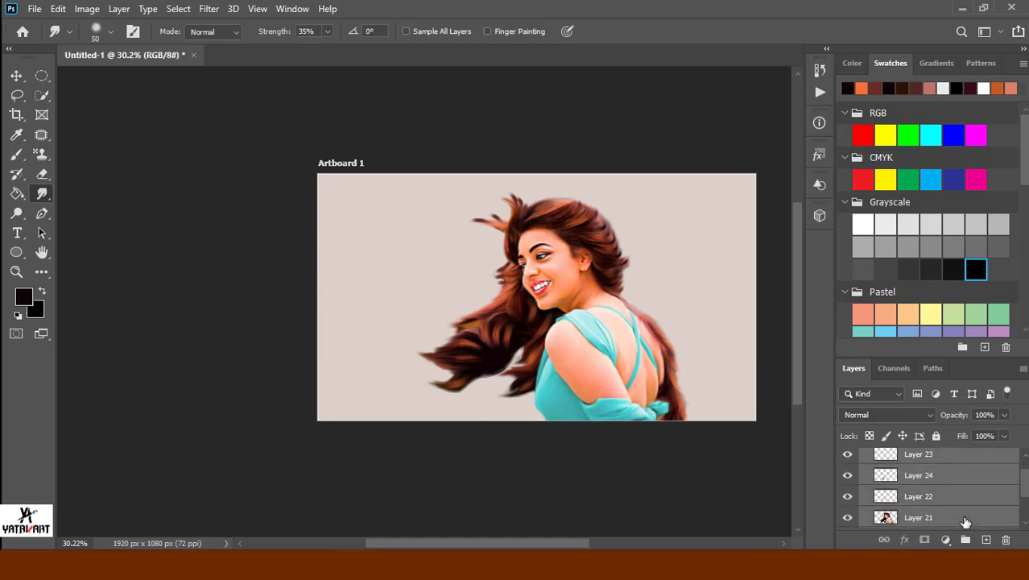
scroll(962, 511, "up", 1)
scroll(954, 497, "down", 1)
right_click(954, 497)
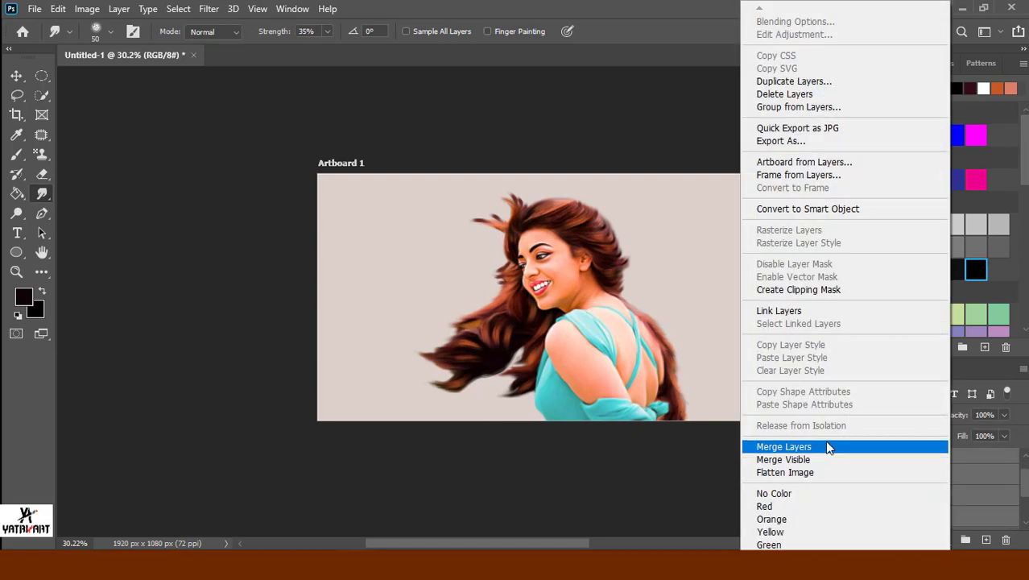
left_click(828, 447)
Add a new layer and stamp all visible layers into it.
left_click(986, 539)
mouse_move(512, 337)
left_mouse_down()
mouse_move(512, 348)
mouse_move(384, 347)
left_mouse_up()
left_click(507, 419, "ctrl")
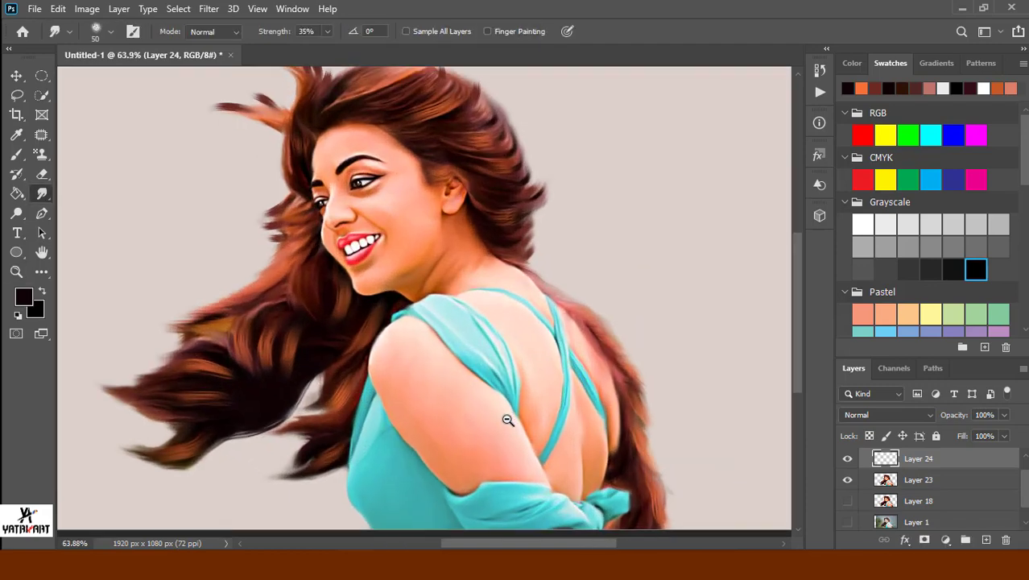
key("ctrl+shift+alt+e")
Use the Camera Raw Filter to warm the temperature and set contrast -13, whites +13, vibrance +23, saturation +6.
left_click(208, 8)
left_click(230, 108)
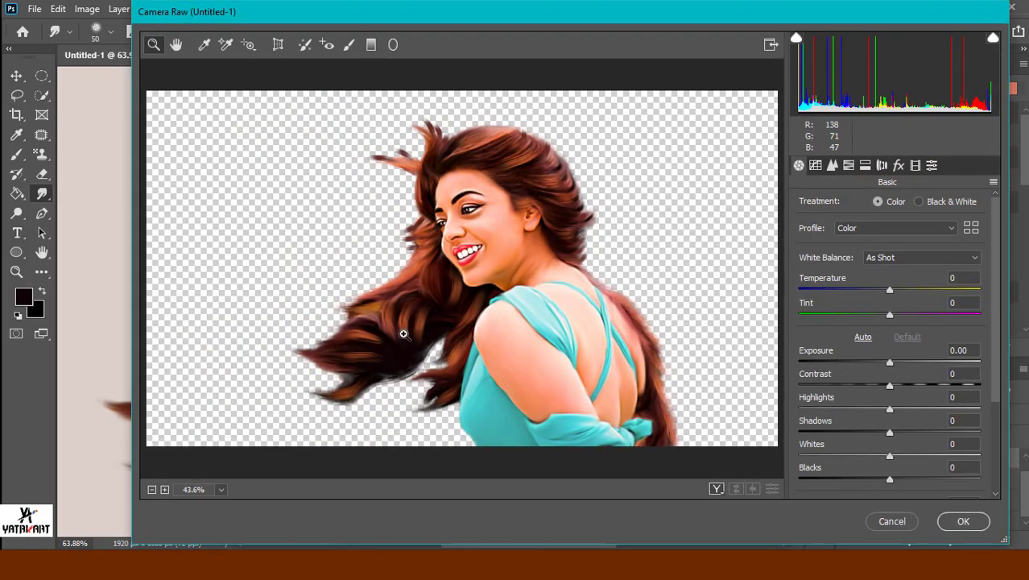
mouse_move(890, 292)
left_mouse_down()
mouse_move(907, 324)
mouse_move(887, 324)
mouse_move(896, 295)
mouse_move(881, 316)
mouse_move(908, 319)
left_mouse_up()
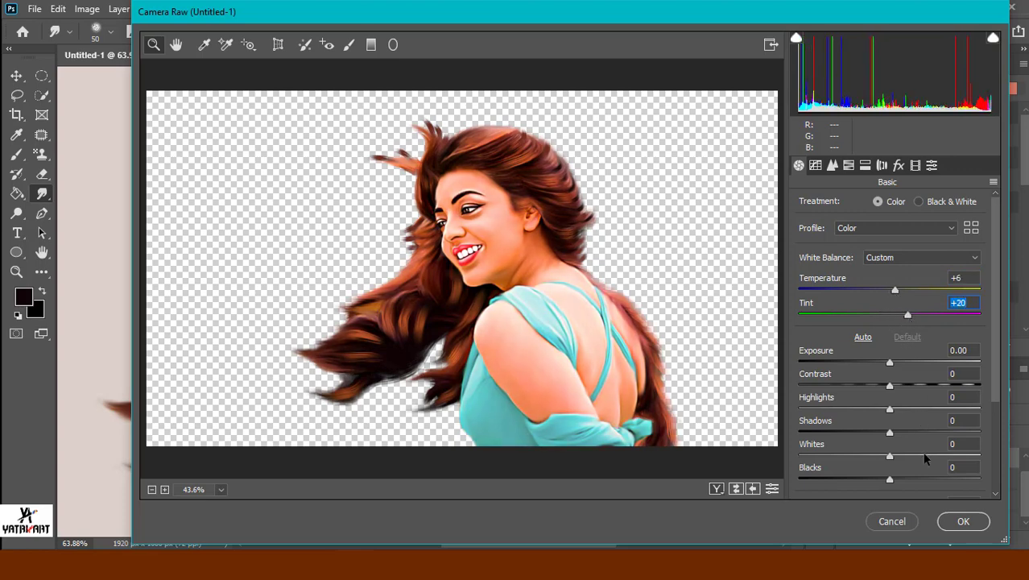
mouse_move(890, 386)
left_mouse_down()
mouse_move(773, 405)
mouse_move(866, 389)
left_mouse_up()
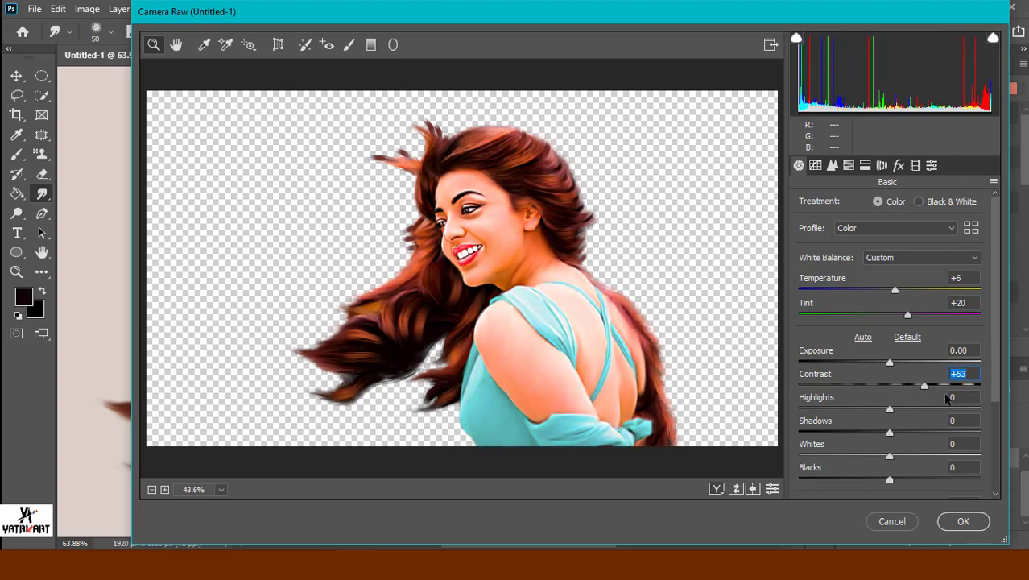
mouse_move(867, 386)
left_mouse_down()
mouse_move(898, 421)
mouse_move(880, 434)
mouse_move(917, 458)
mouse_move(903, 475)
mouse_move(846, 486)
mouse_move(912, 467)
mouse_move(900, 492)
left_mouse_up()
scroll(901, 478, "down", 3)
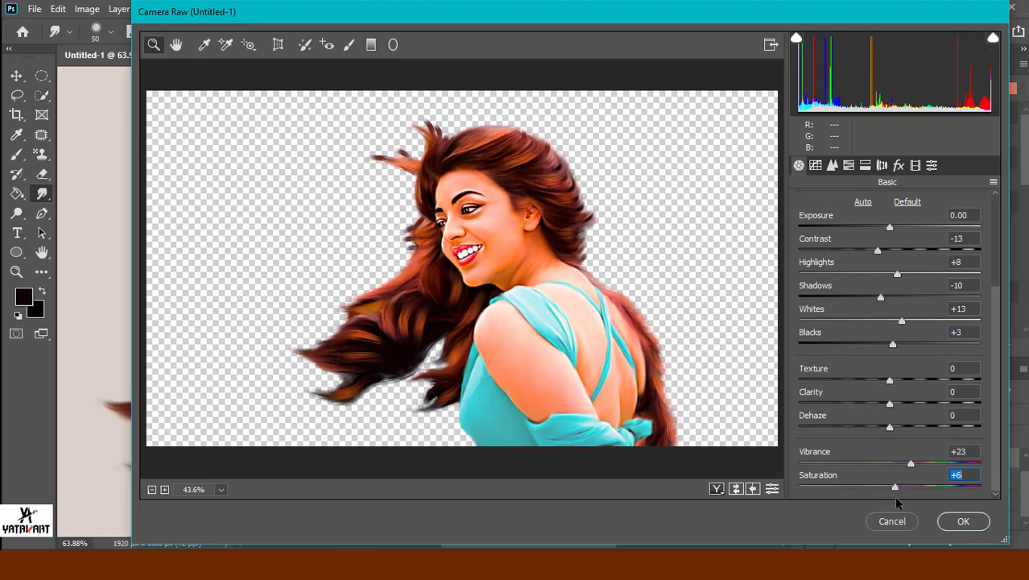
left_click(966, 521)
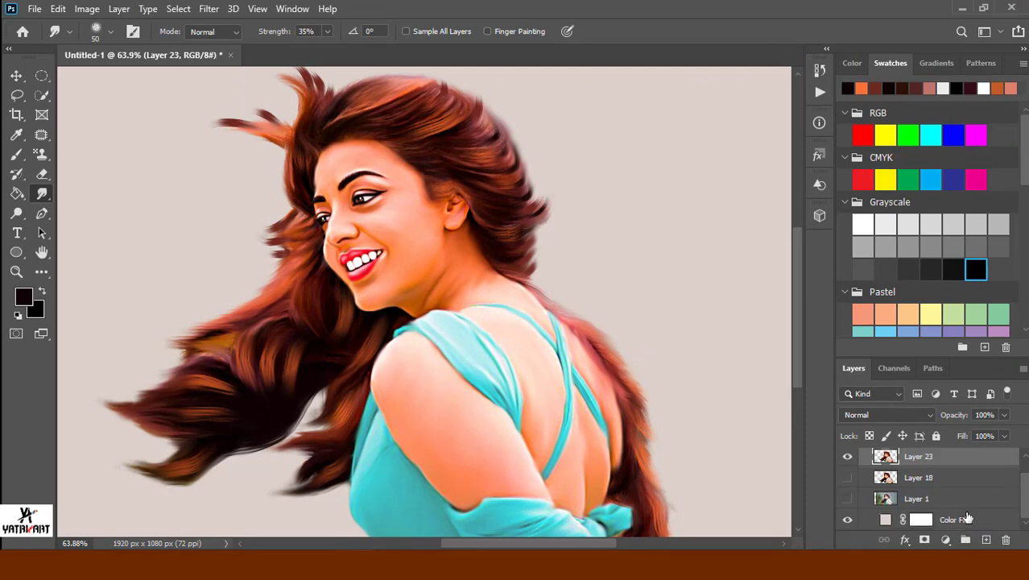
On a new layer, set up a red soft brush at size 100 and 18% flow.
left_click(986, 539)
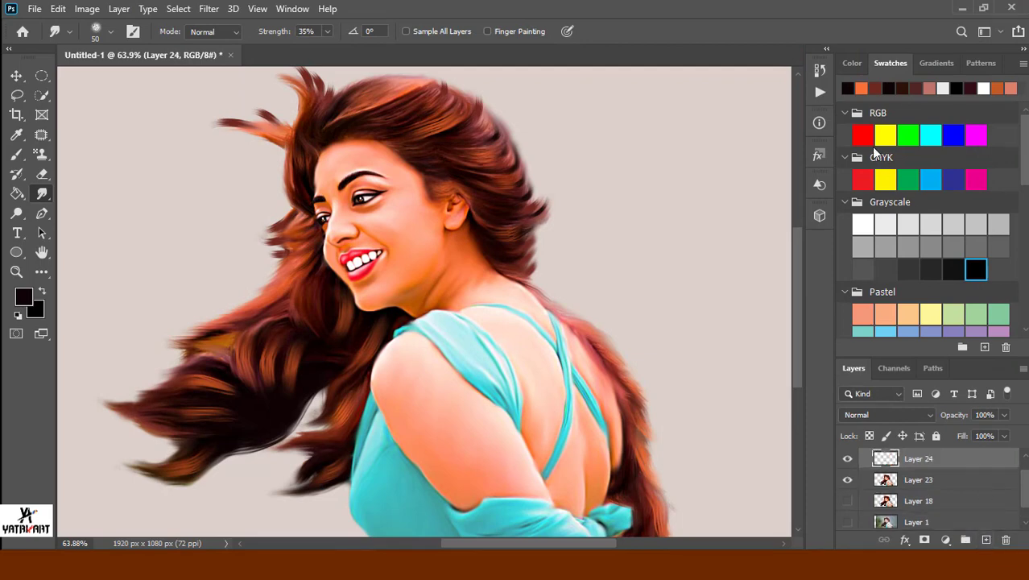
left_click(875, 139)
left_click(17, 155)
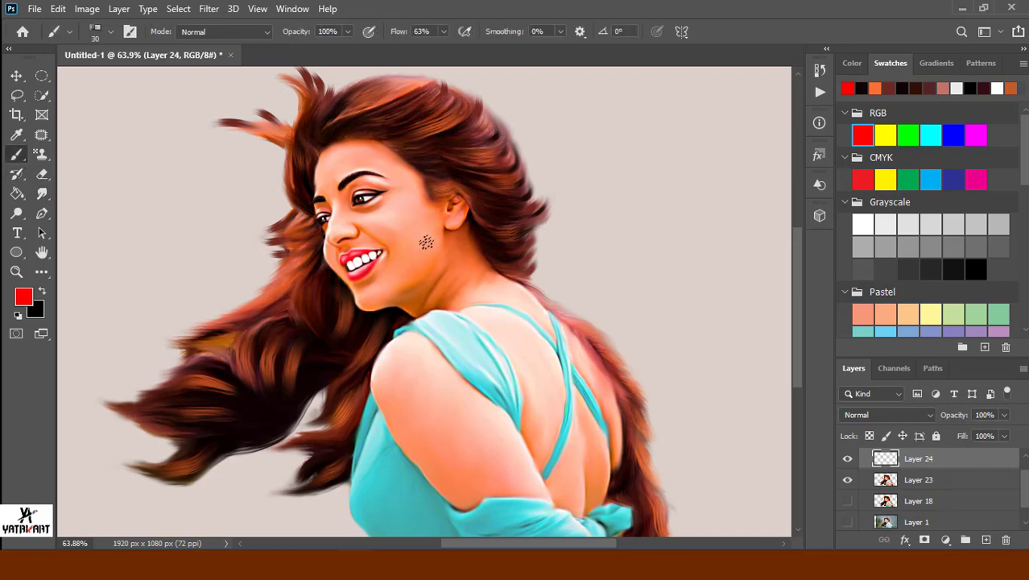
right_click(425, 243)
left_click(574, 504)
left_click(244, 255)
key("bracketright")
key("bracketright")
key("bracketright")
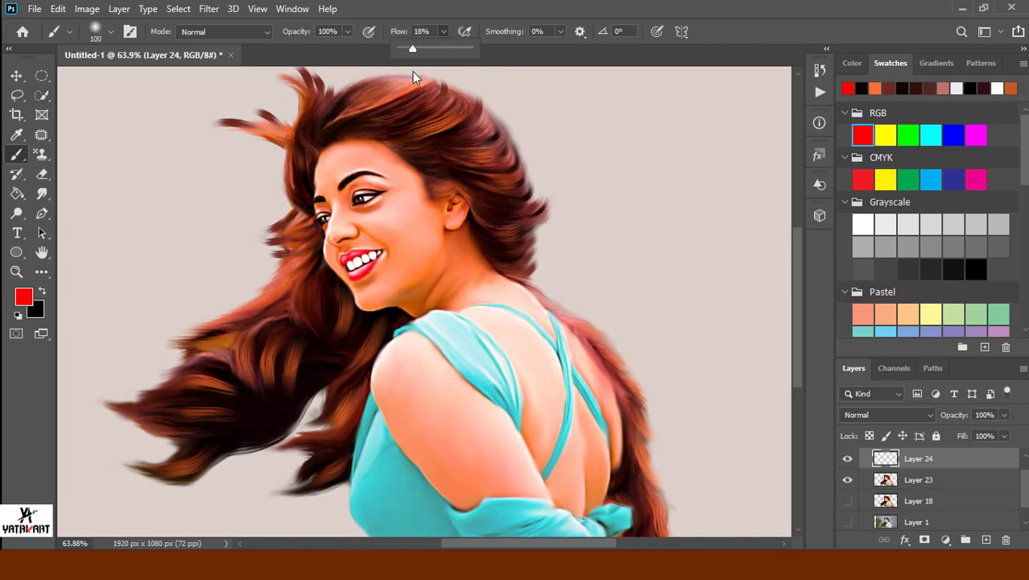
left_click(366, 157)
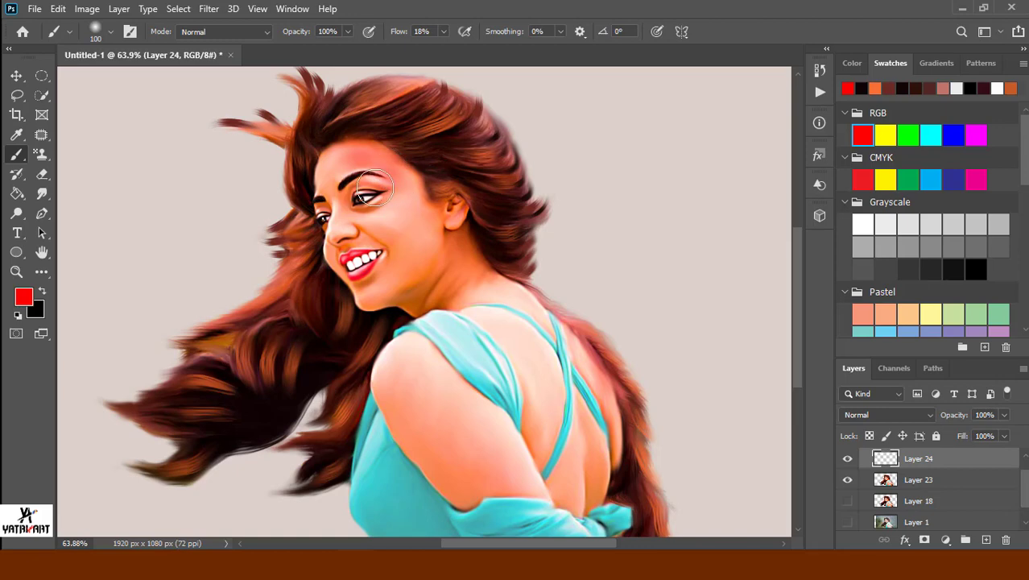
Paint red tint over the cheek, jaw, upper arm and back at brush size 125.
mouse_move(390, 200)
left_mouse_down()
mouse_move(390, 184)
mouse_move(376, 224)
mouse_move(397, 237)
mouse_move(418, 232)
mouse_move(427, 254)
left_mouse_up()
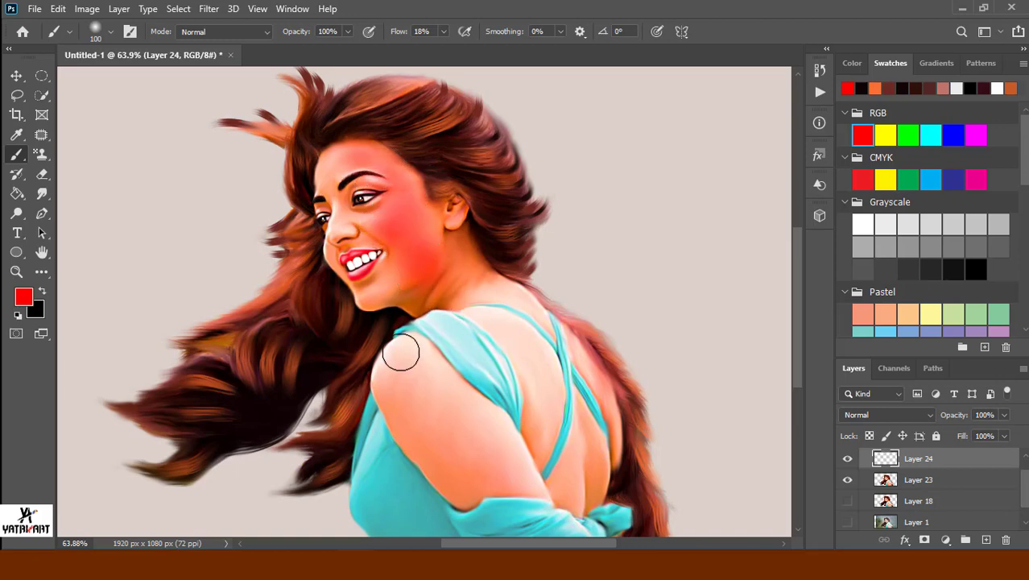
key("bracketright")
mouse_move(406, 356)
left_mouse_down()
mouse_move(448, 425)
mouse_move(466, 420)
mouse_move(483, 467)
left_mouse_up()
left_click_drag(379, 383, 459, 482)
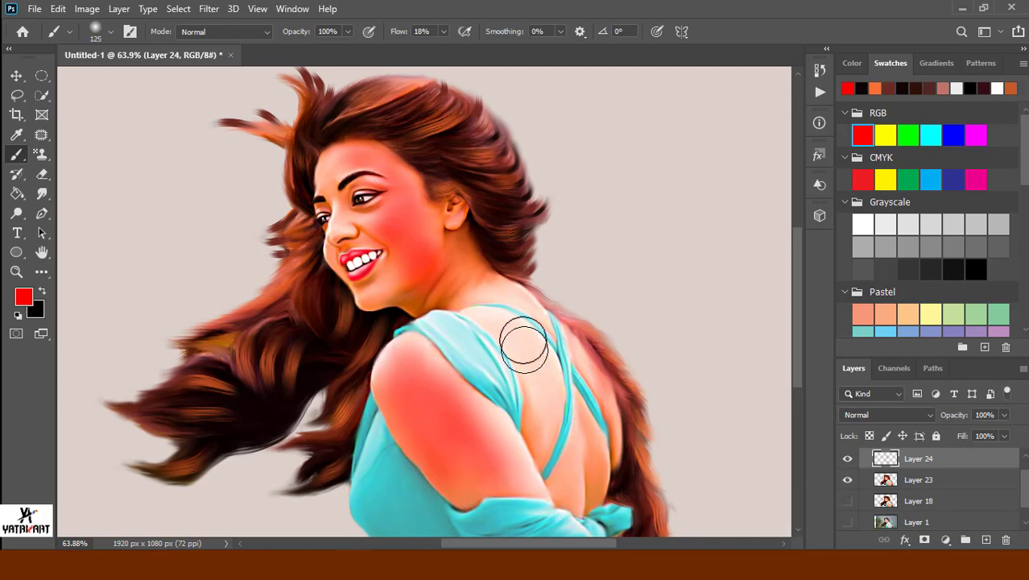
mouse_move(523, 344)
left_mouse_down()
mouse_move(515, 329)
mouse_move(585, 477)
mouse_move(586, 515)
left_mouse_up()
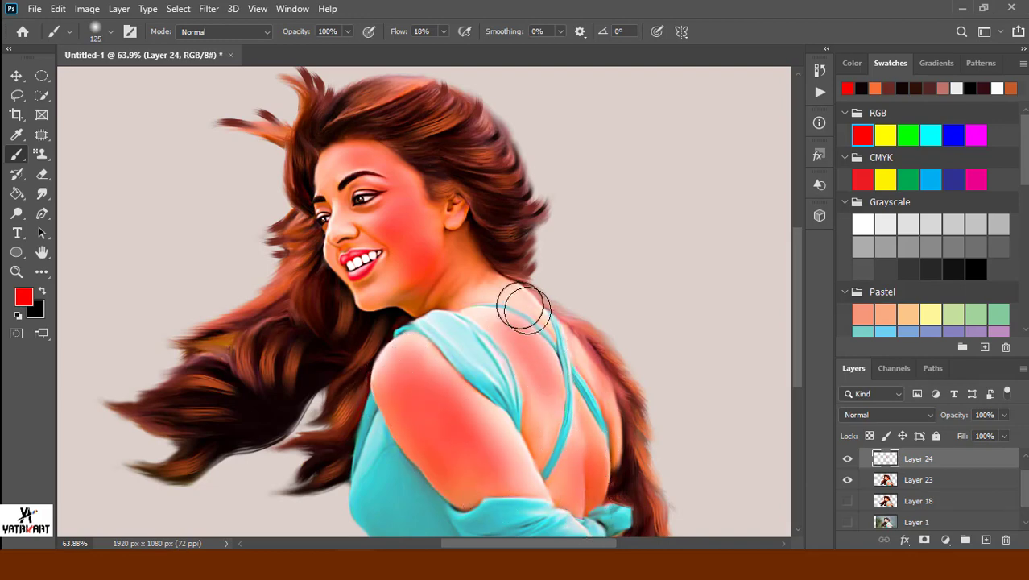
mouse_move(424, 212)
left_mouse_down()
mouse_move(384, 291)
mouse_move(396, 211)
mouse_move(322, 177)
mouse_move(441, 272)
mouse_move(420, 214)
mouse_move(413, 337)
mouse_move(497, 295)
left_mouse_up()
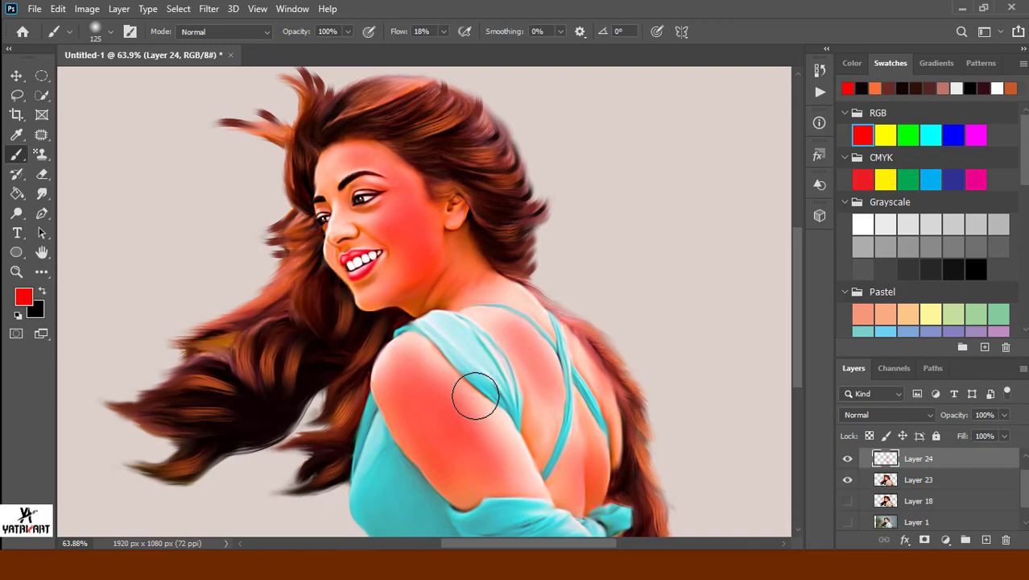
mouse_move(473, 391)
left_mouse_down()
mouse_move(476, 496)
mouse_move(545, 416)
mouse_move(515, 338)
mouse_move(550, 365)
left_mouse_up()
Fade the red tint layer to 61% opacity and lightly erase it along the arm at 11% flow.
left_click(1004, 414)
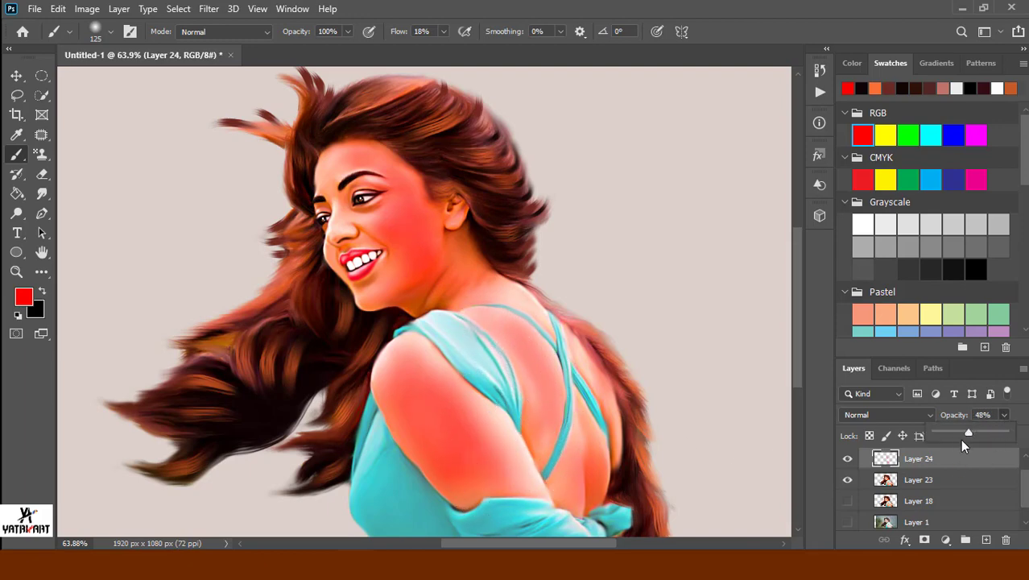
mouse_move(962, 439)
left_mouse_down()
mouse_move(944, 441)
mouse_move(978, 441)
left_mouse_up()
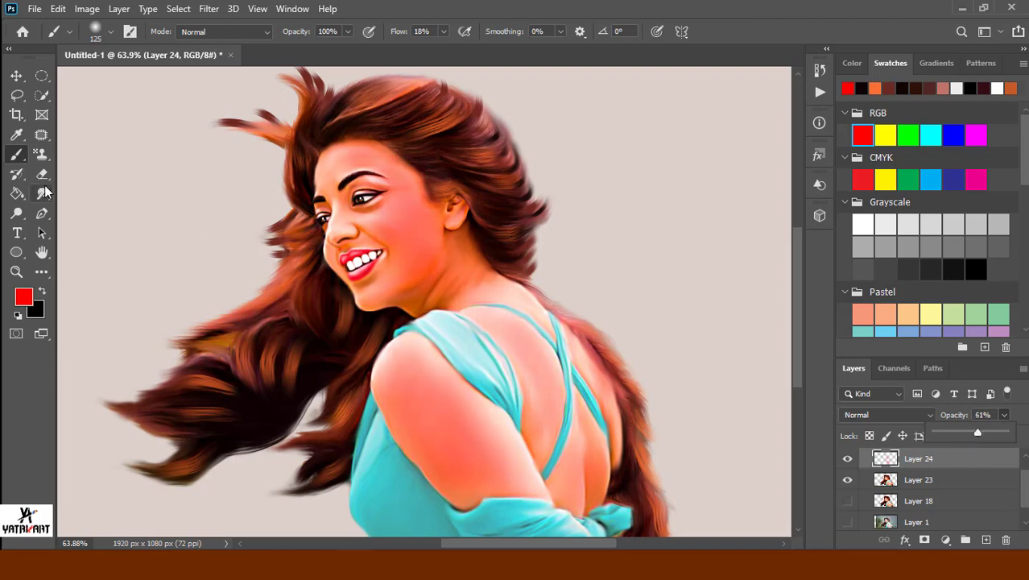
key("e")
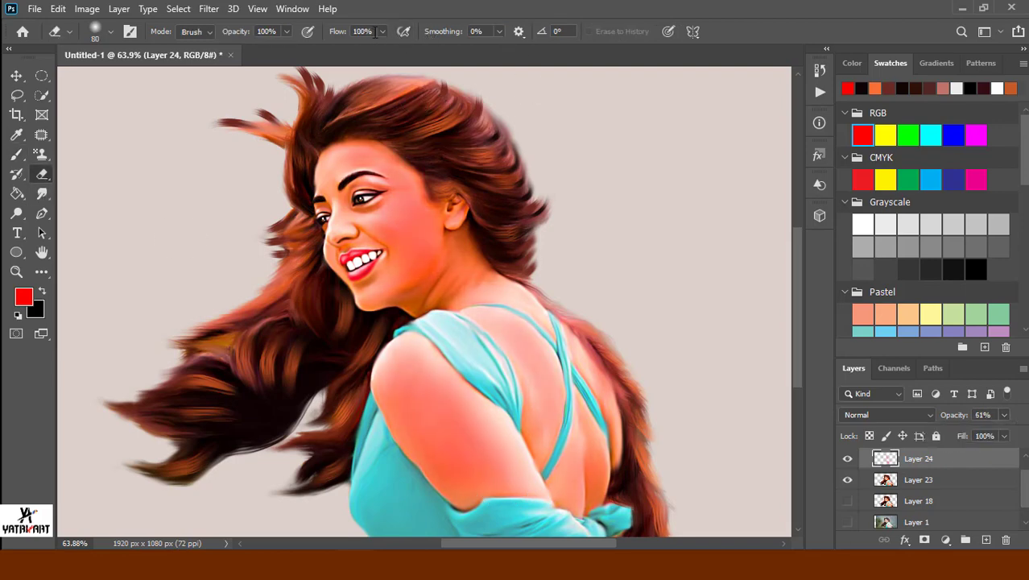
left_click(382, 32)
left_click_drag(326, 72, 322, 72)
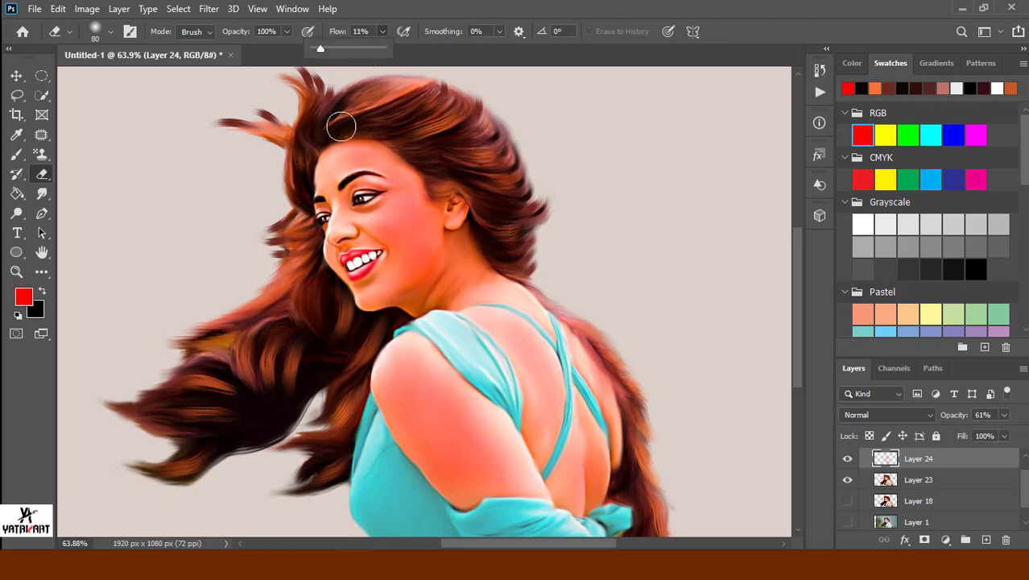
left_click(519, 463)
mouse_move(487, 488)
left_mouse_down()
mouse_move(381, 364)
mouse_move(531, 446)
left_mouse_up()
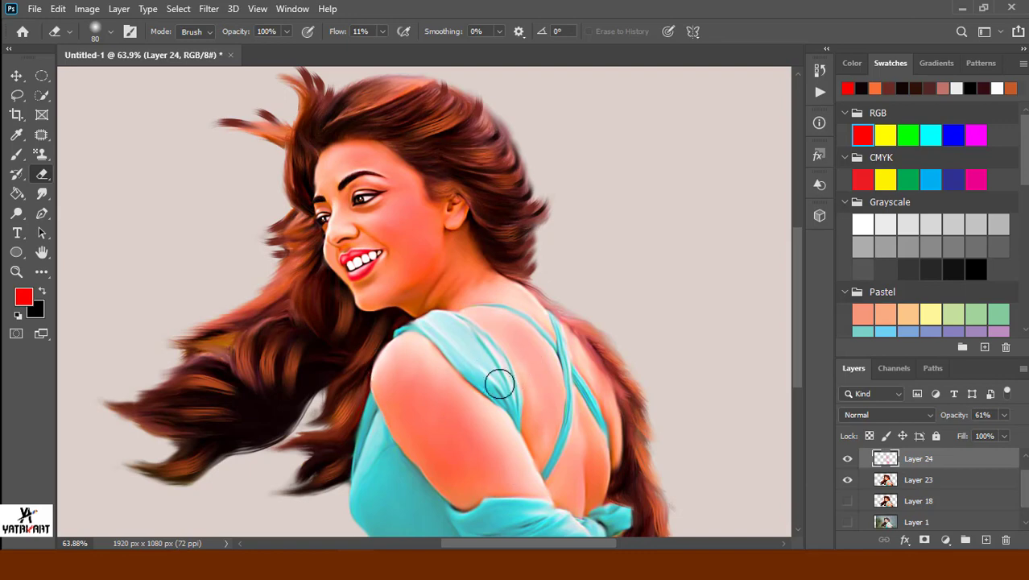
Smudge the eyebrow darker with a size-90 Smudge brush and fade Layer 24 to 30% opacity.
left_click(44, 196)
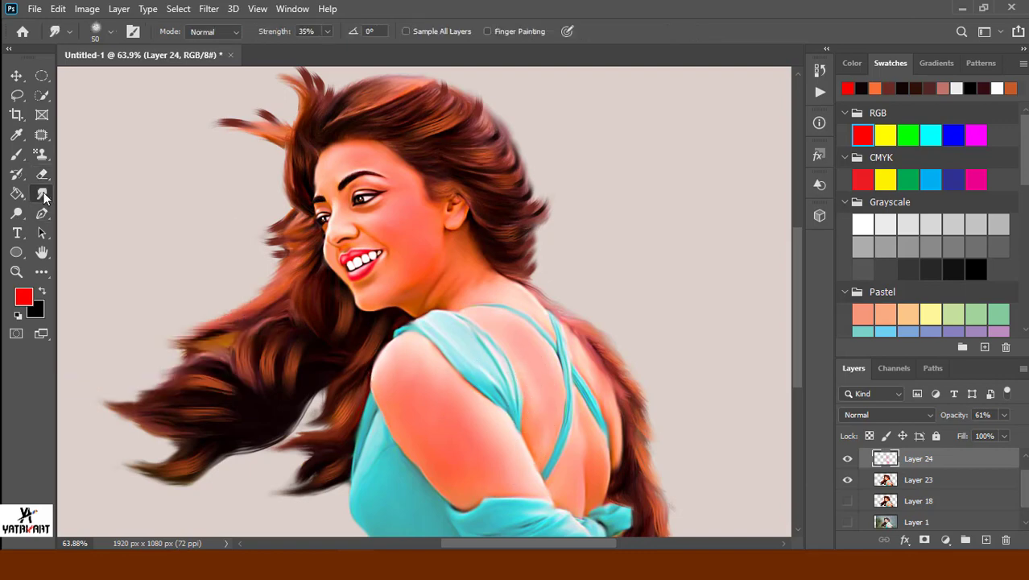
key("bracketright")
key("bracketright")
key("bracketright")
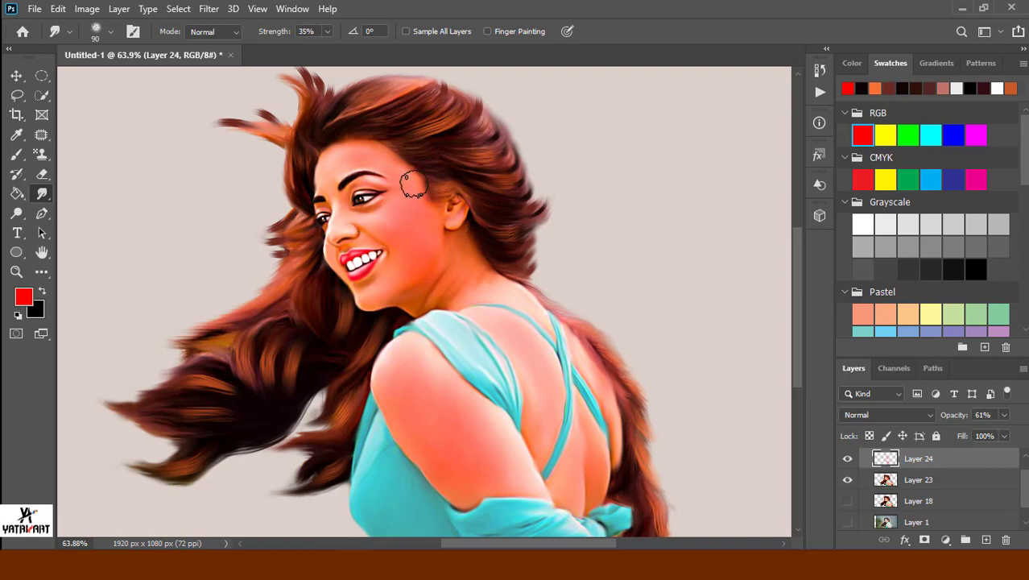
left_click_drag(347, 163, 347, 177)
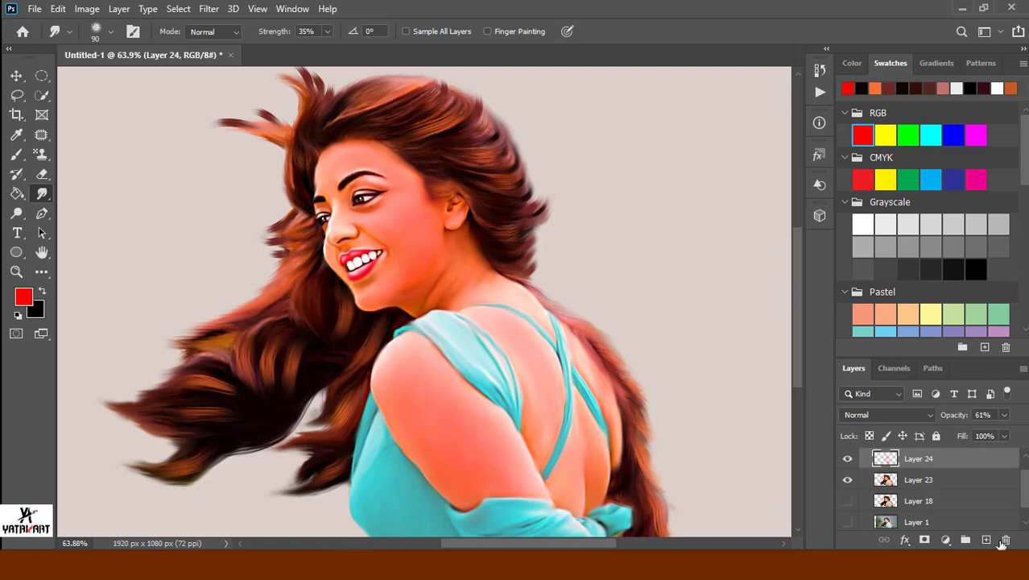
left_click_drag(985, 433, 977, 436)
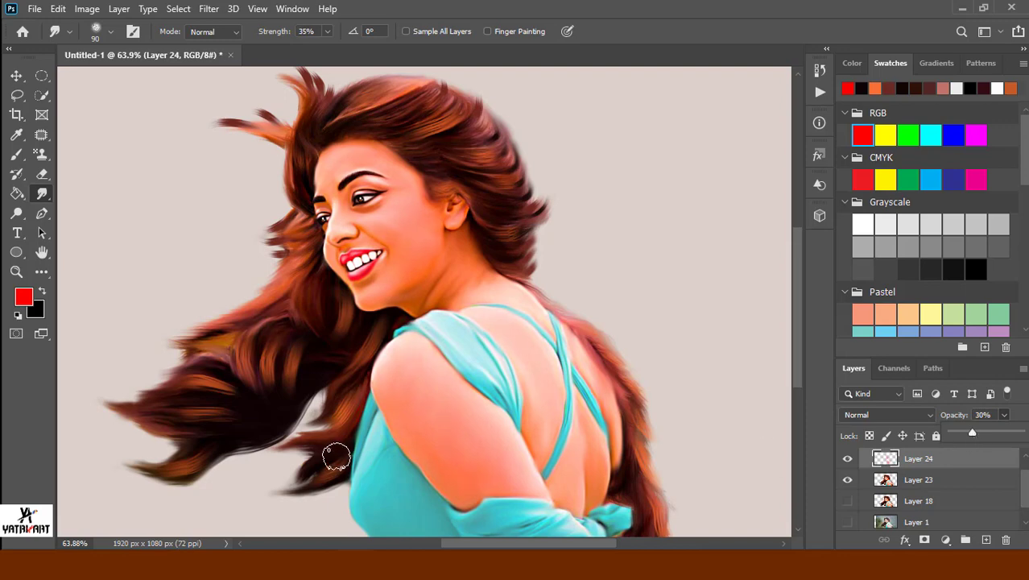
On new Layer 25, paint a soft cyan shadow along the jaw with a size-80 brush.
left_click(987, 540)
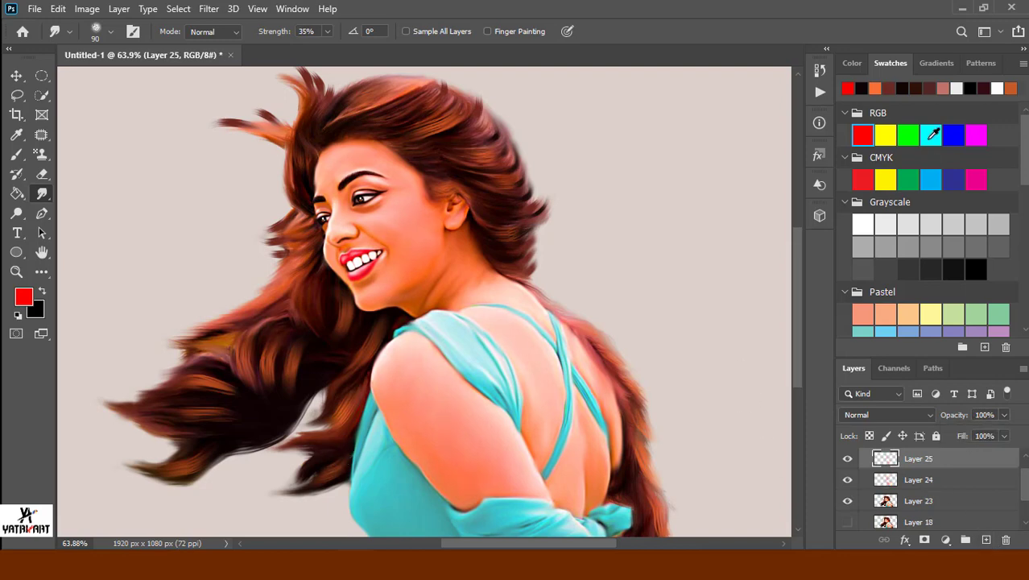
left_click(930, 178)
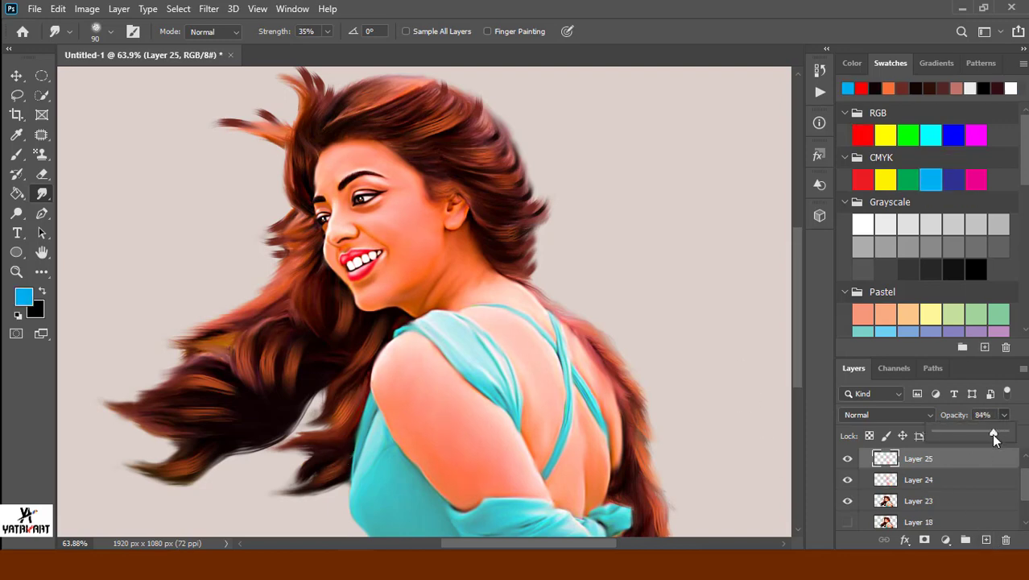
left_click_drag(964, 448, 973, 454)
key("b")
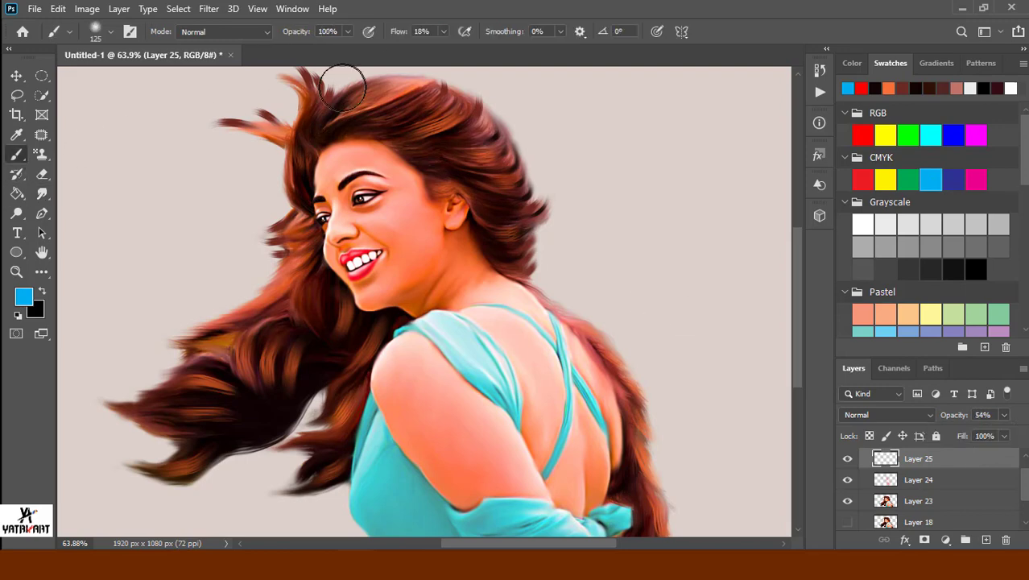
key("bracketleft")
key("bracketleft")
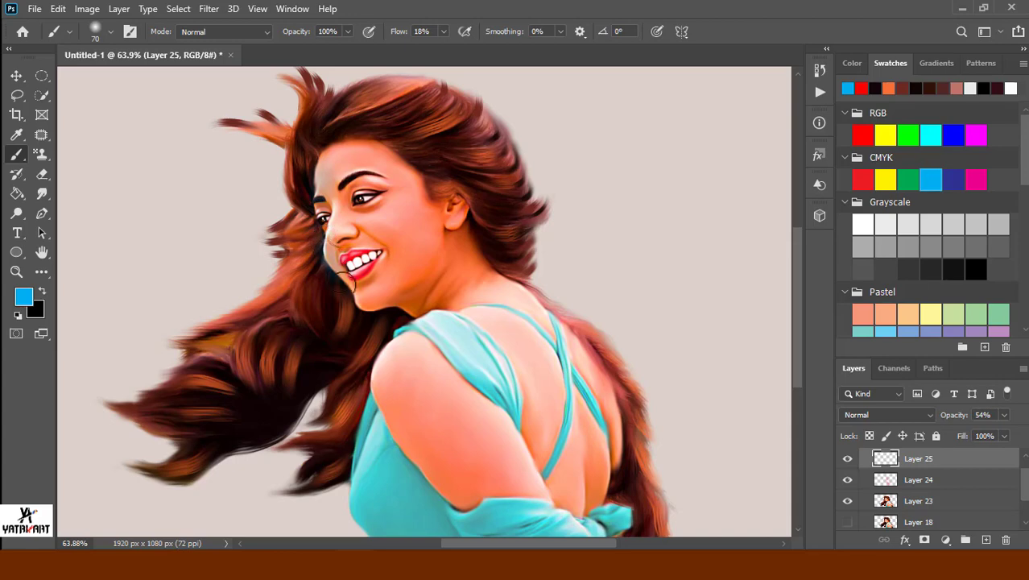
left_click_drag(346, 279, 366, 315)
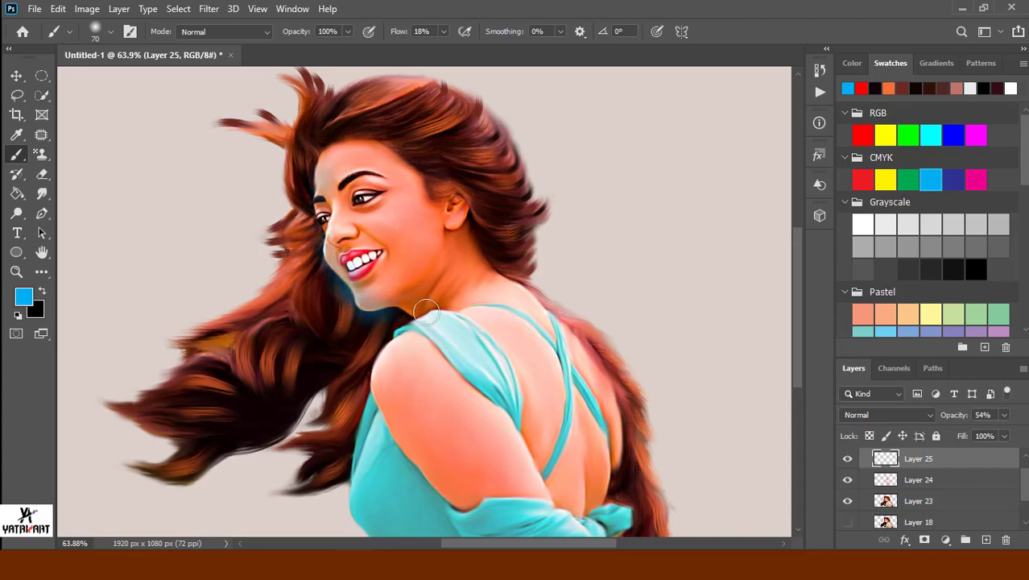
Erase the cyan from the hair beside the jaw and smudge the chin shading.
key("r")
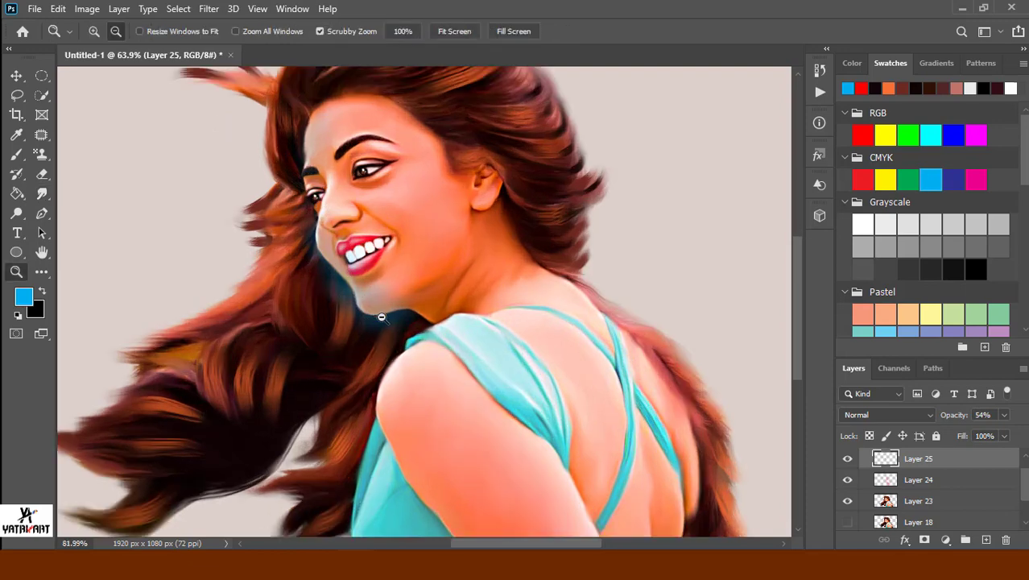
left_click_drag(364, 306, 413, 277)
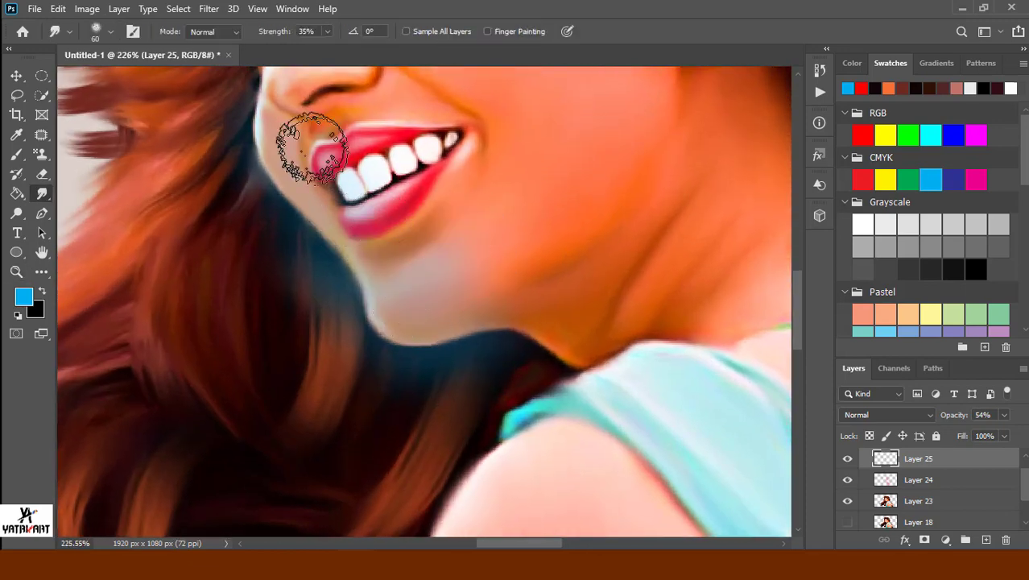
key("e")
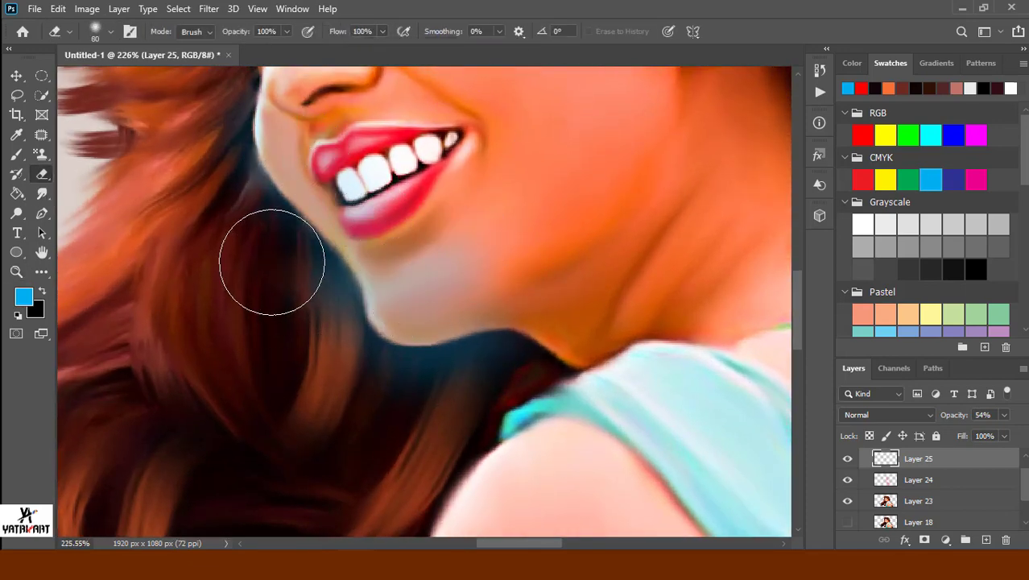
mouse_move(271, 260)
left_mouse_down()
mouse_move(313, 328)
mouse_move(431, 402)
mouse_move(487, 402)
mouse_move(370, 390)
left_mouse_up()
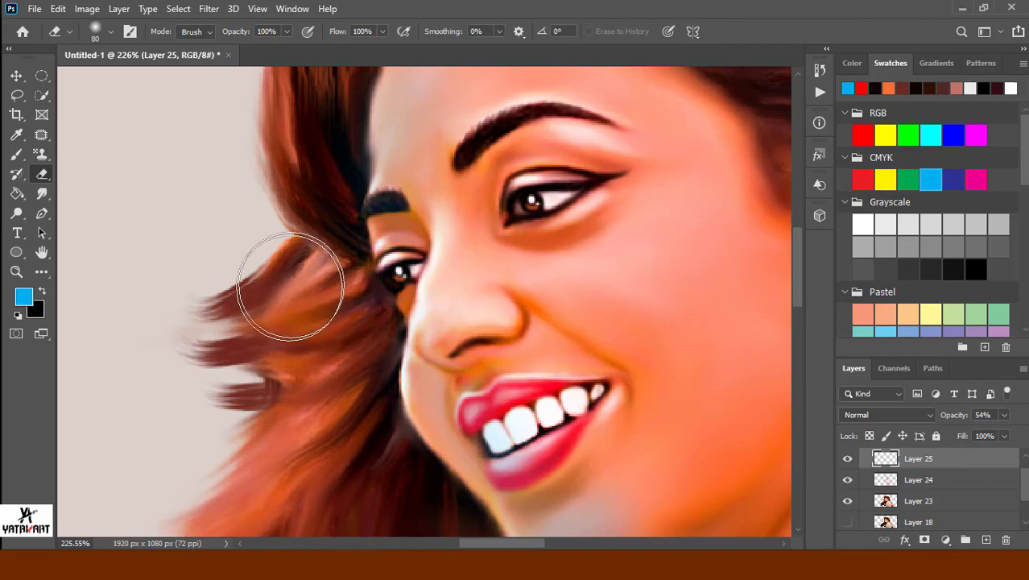
left_click_drag(291, 323, 281, 481)
scroll(299, 339, "up", 2)
scroll(276, 246, "down", 2)
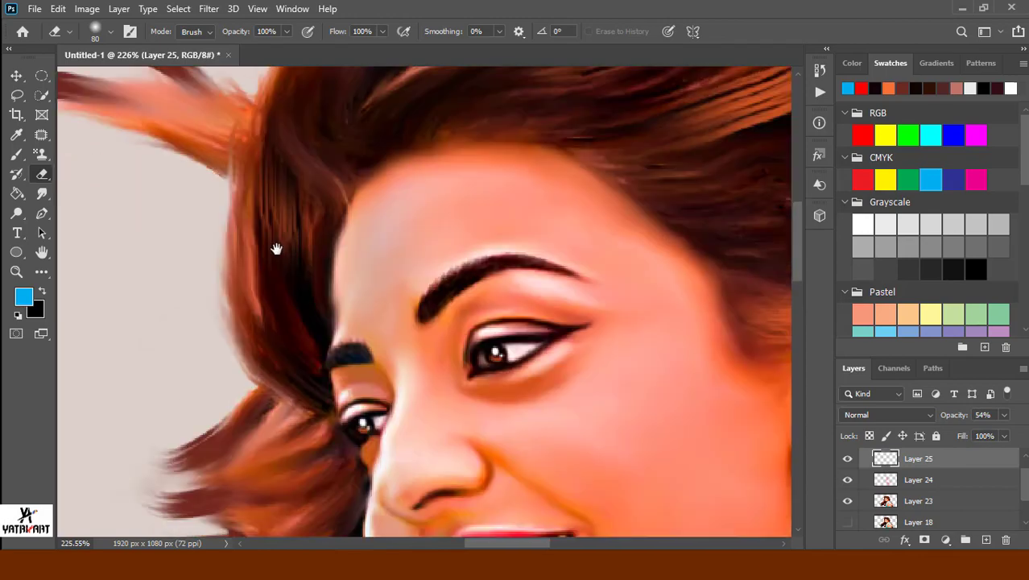
scroll(247, 334, "down", 5)
mouse_move(379, 493)
left_mouse_down()
mouse_move(339, 436)
mouse_move(455, 443)
left_mouse_up()
left_click(42, 194)
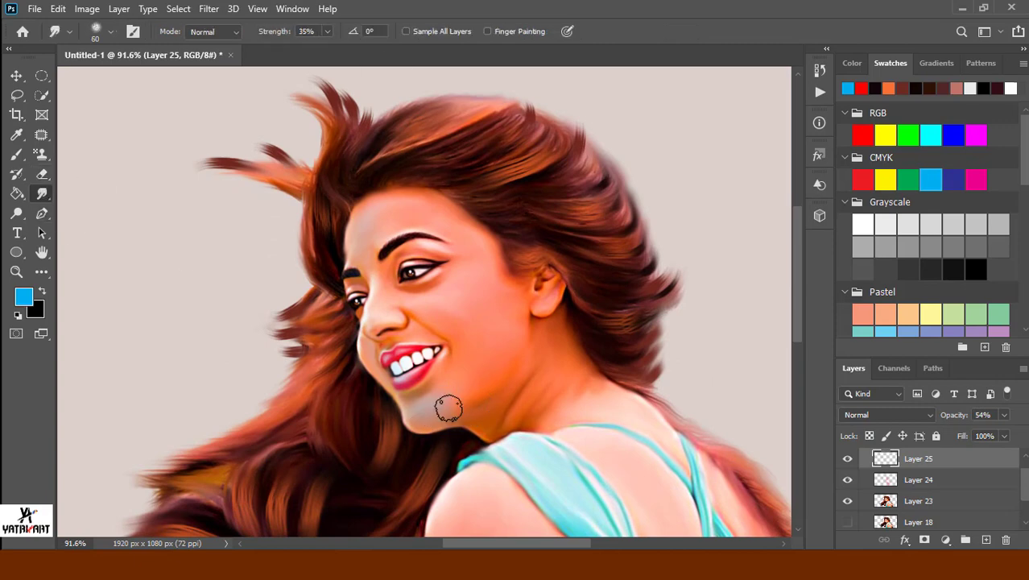
left_click_drag(442, 392, 459, 409)
Set Layer 25 to 78% opacity, erase the overlay from the lower lip at size 20, and add Layer 26.
left_click_drag(1005, 417, 1000, 434)
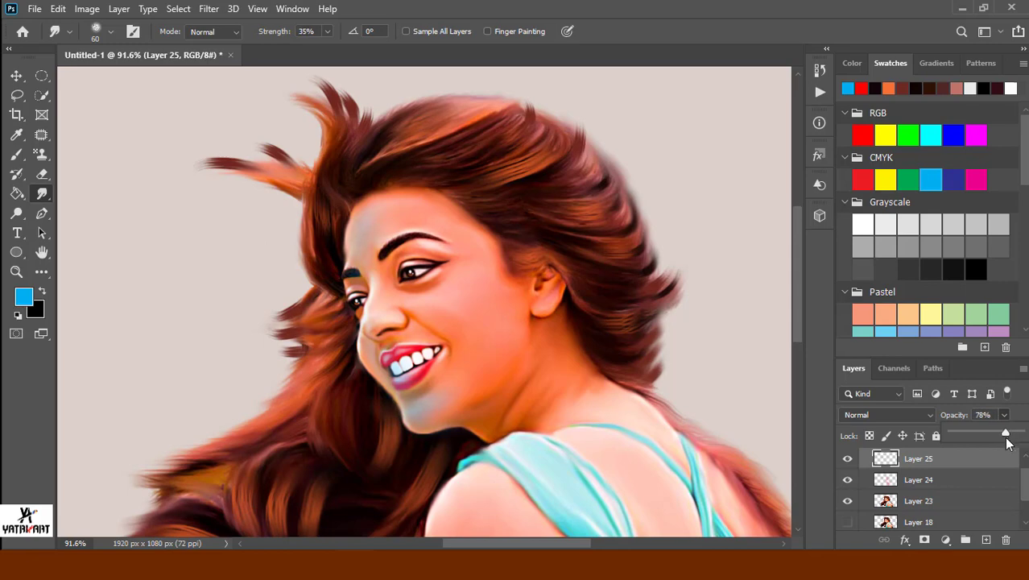
scroll(450, 489, "up", 5)
key("e")
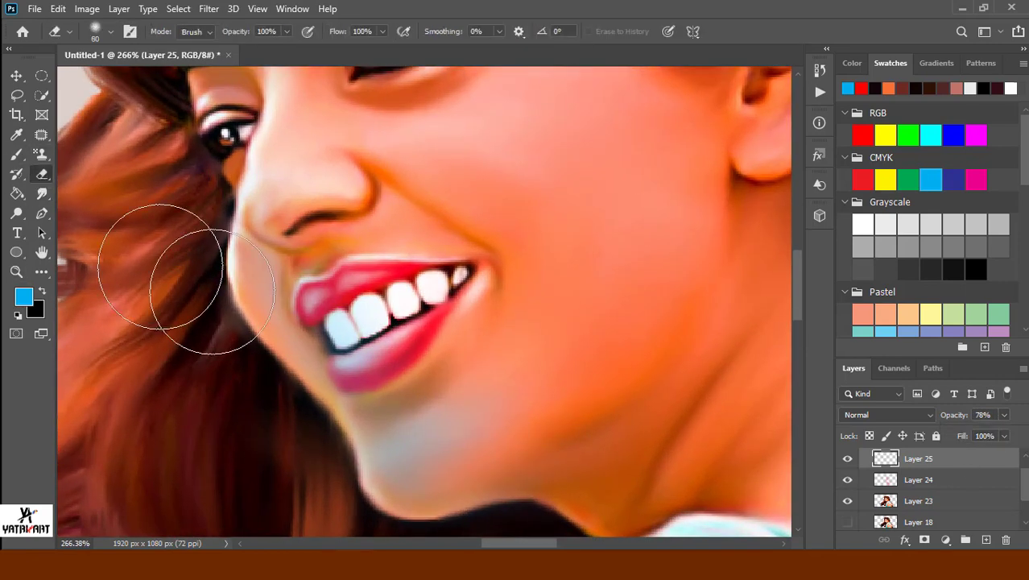
key("bracketleft")
key("bracketleft")
key("bracketleft")
mouse_move(347, 362)
left_mouse_down()
mouse_move(340, 367)
mouse_move(402, 360)
mouse_move(426, 326)
left_mouse_up()
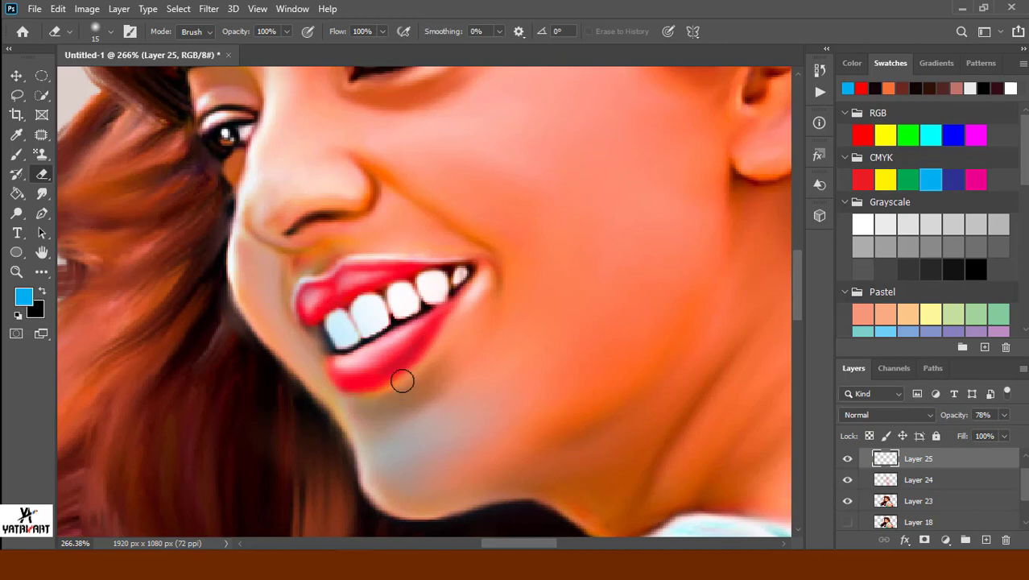
scroll(402, 380, "down", 5)
left_click(42, 193)
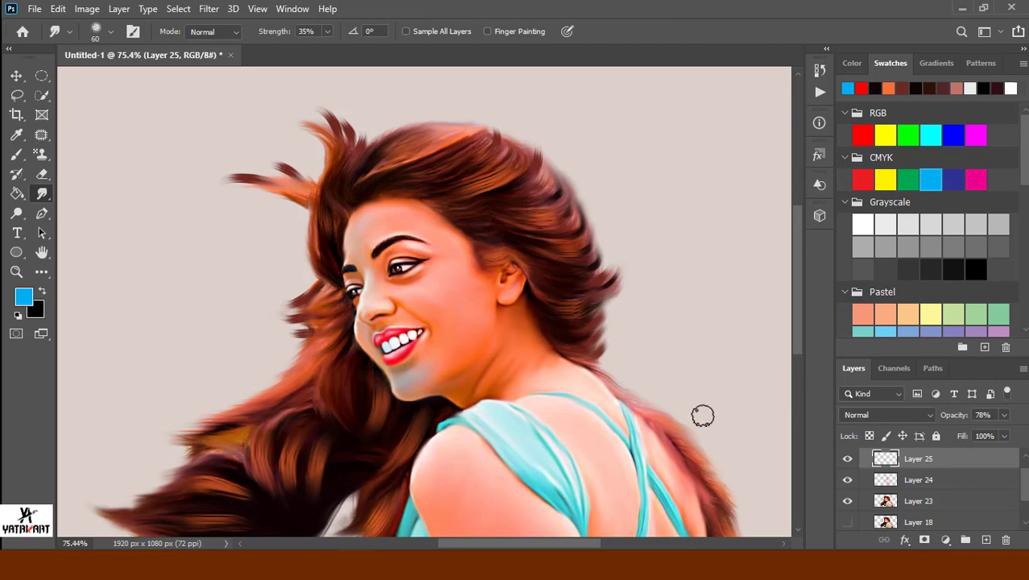
left_click(985, 540)
Paint magenta strokes over the right side of the hair.
left_click(976, 134)
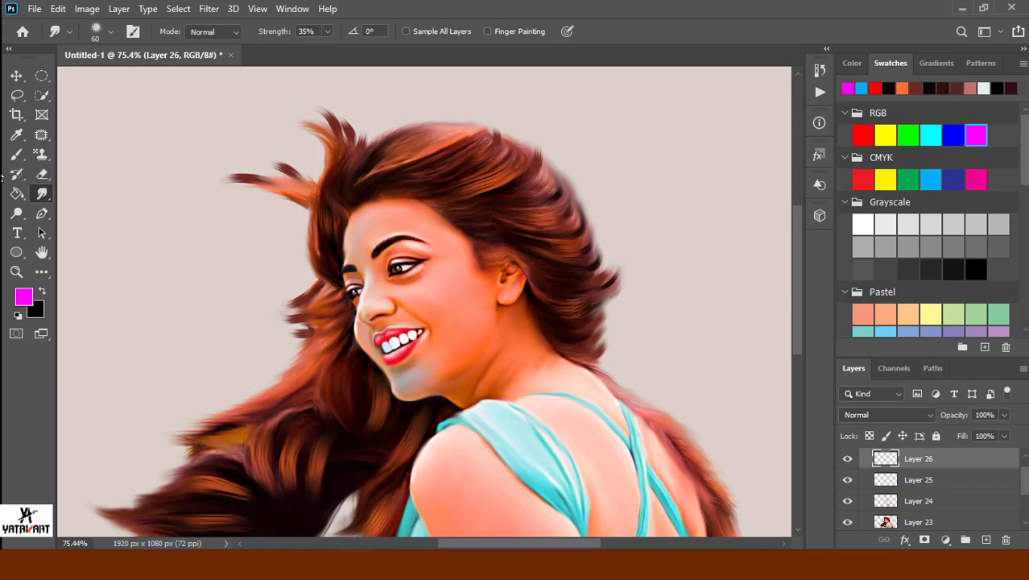
key("b")
mouse_move(438, 137)
left_mouse_down()
mouse_move(471, 156)
mouse_move(582, 280)
mouse_move(510, 157)
mouse_move(446, 137)
mouse_move(601, 271)
mouse_move(471, 156)
mouse_move(420, 153)
left_mouse_up()
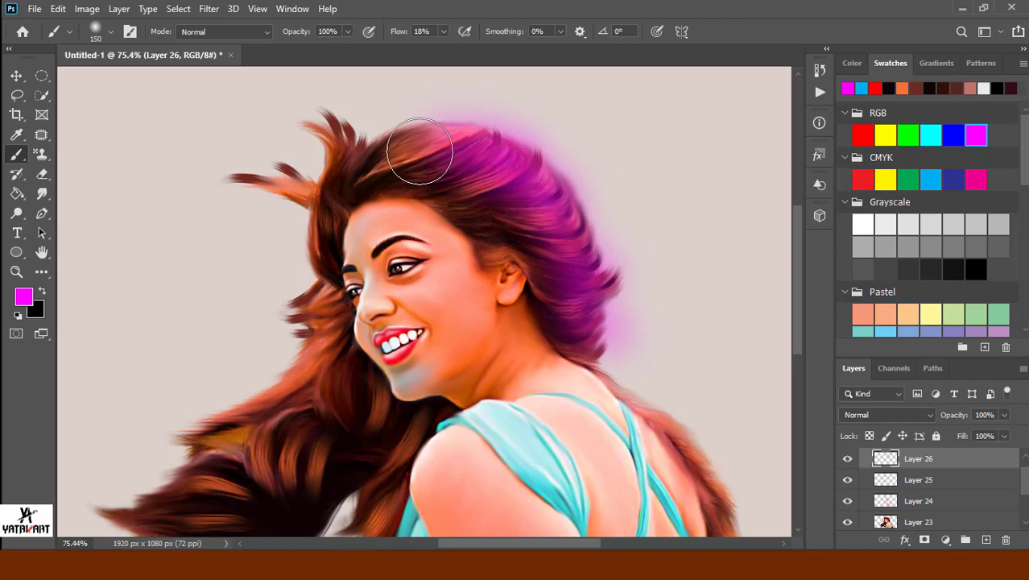
Erase the pink haze above and beside the hair with a size-50 eraser, then add Layer 27.
left_click(42, 174)
key("bracketright")
key("bracketright")
key("bracketright")
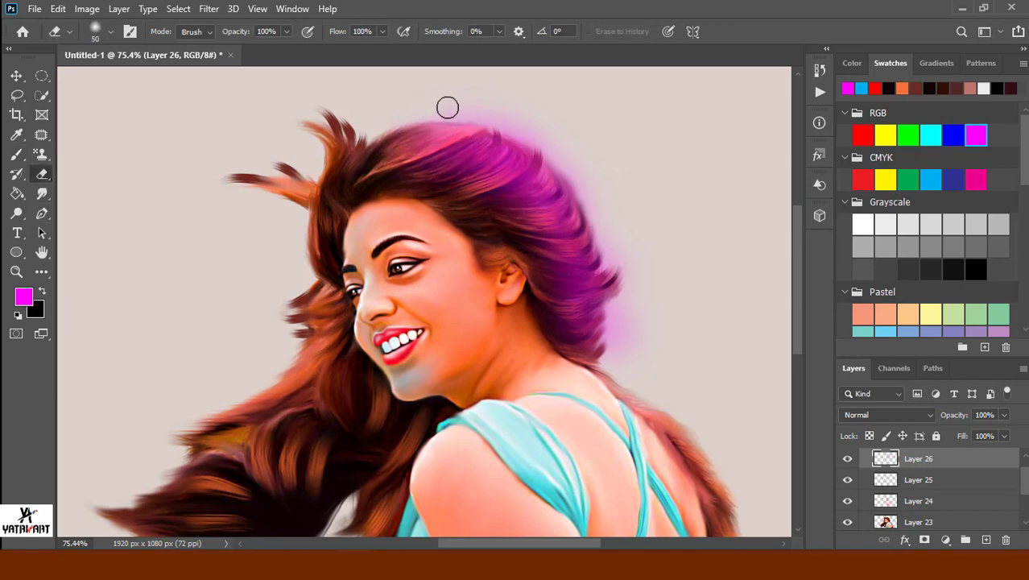
mouse_move(445, 108)
left_mouse_down()
mouse_move(493, 113)
mouse_move(638, 207)
left_mouse_up()
mouse_move(619, 244)
left_mouse_down()
mouse_move(616, 337)
mouse_move(626, 223)
left_mouse_up()
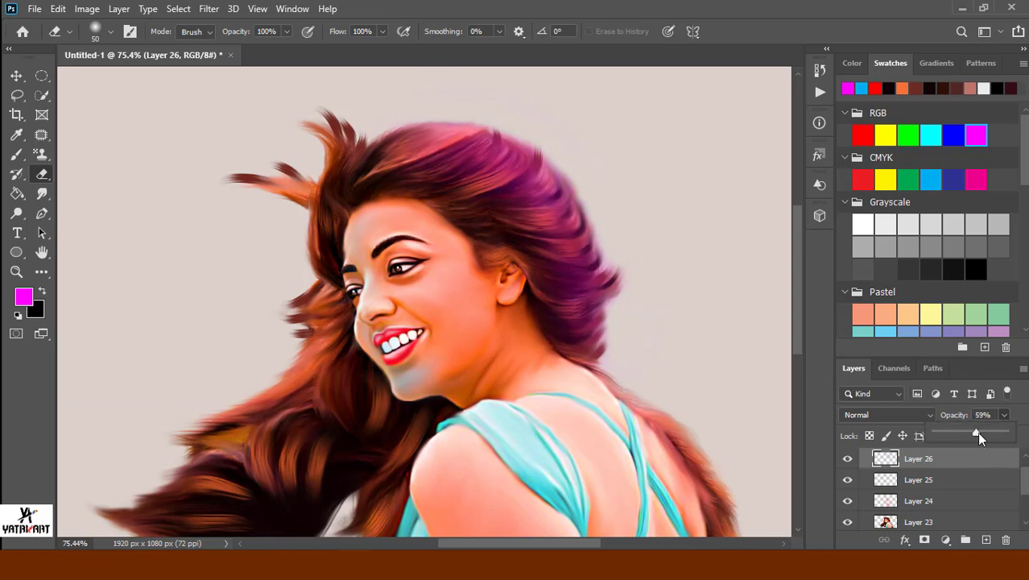
left_click(985, 539)
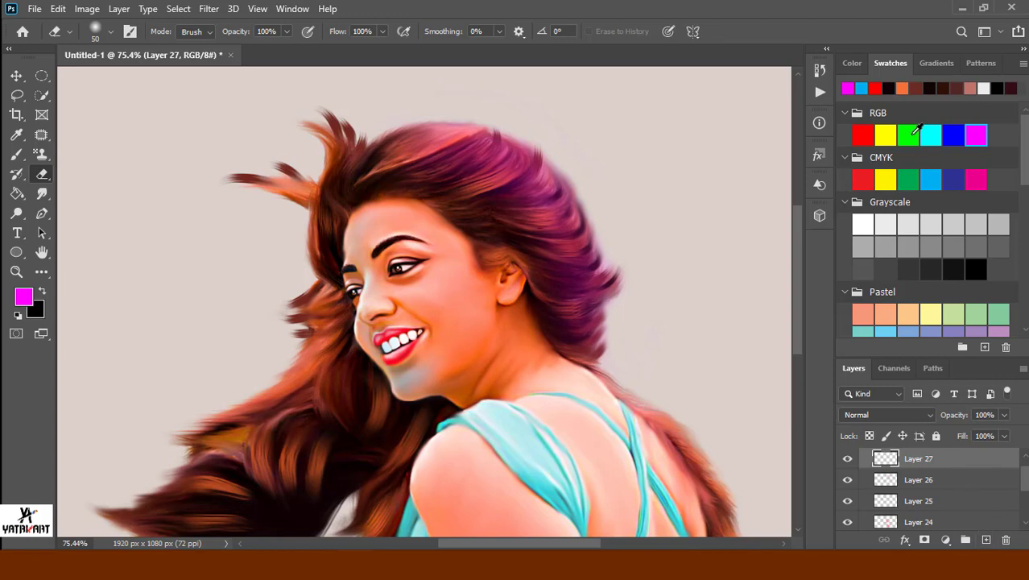
Paint green across the top and right of the hair with the soft brush.
left_click(910, 135)
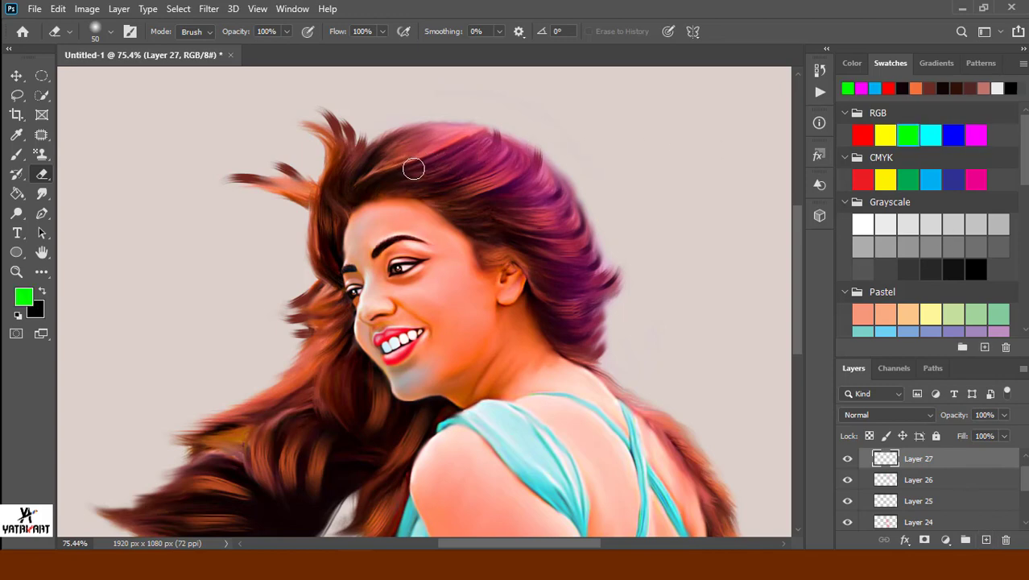
left_click(17, 154)
mouse_move(424, 172)
left_mouse_down()
mouse_move(394, 161)
mouse_move(489, 167)
mouse_move(563, 258)
left_mouse_up()
left_click_drag(499, 185, 565, 274)
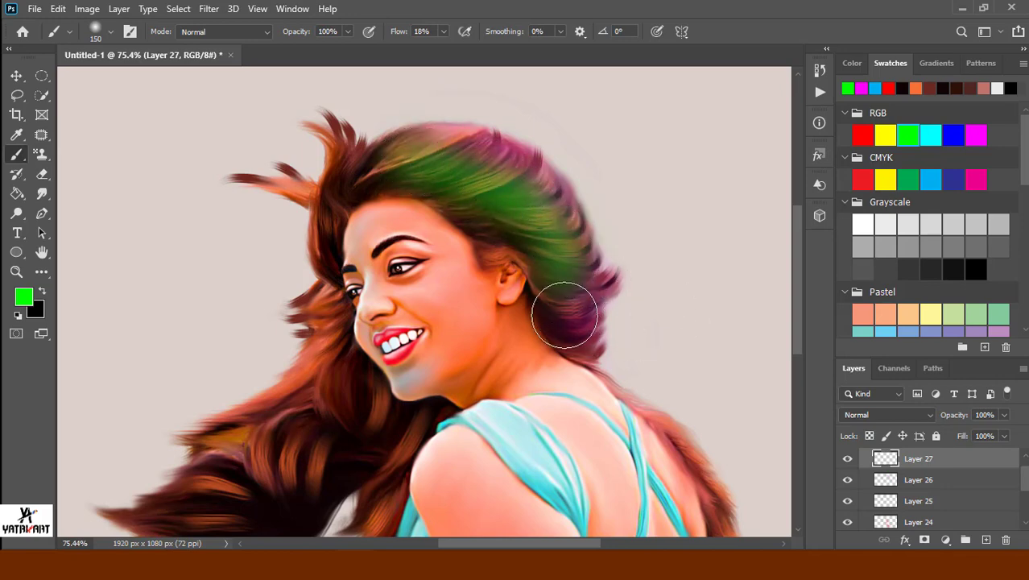
left_click(42, 193)
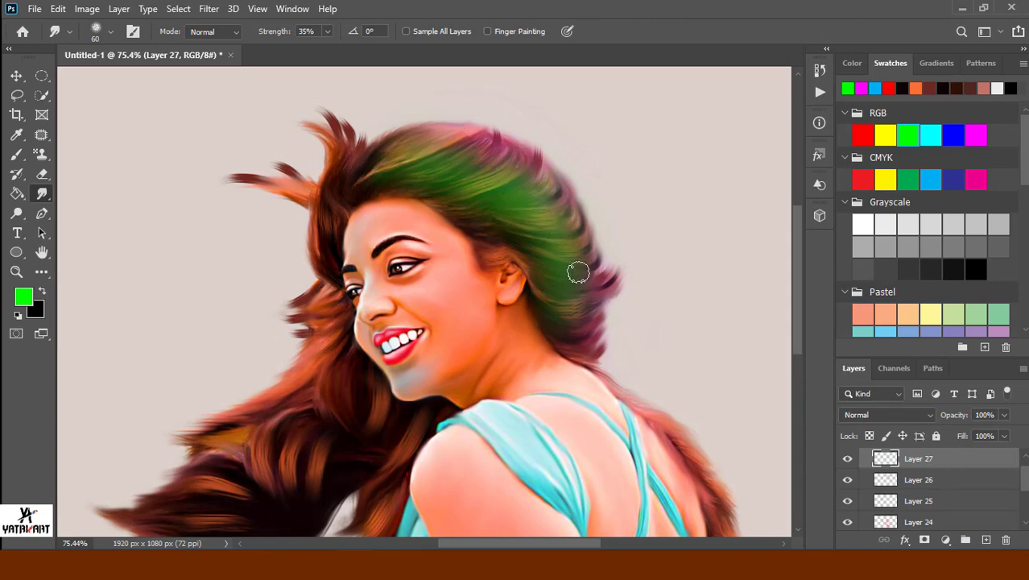
Fade Layer 27's green tint from about 55% down to 38% opacity.
left_click(1004, 415)
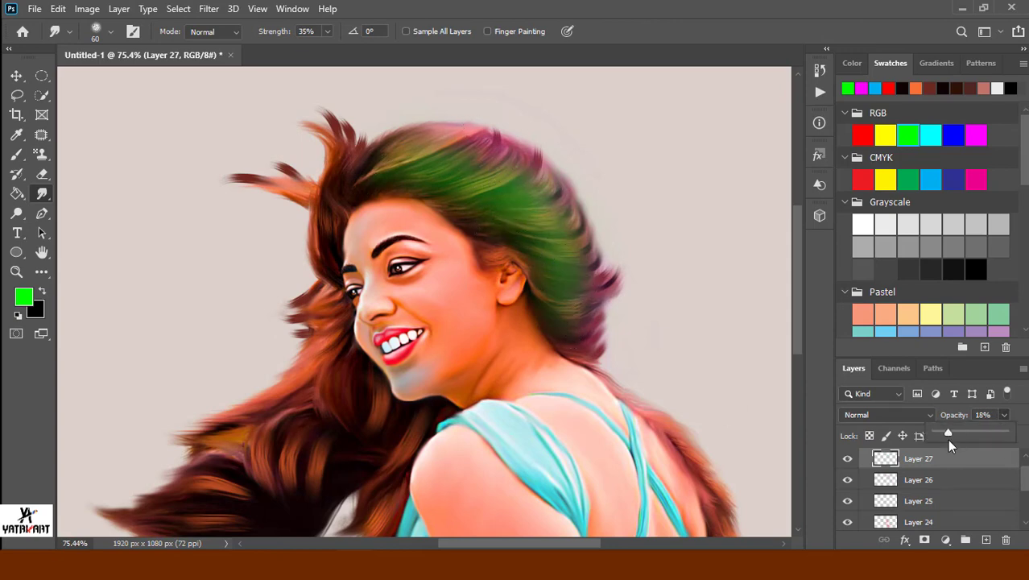
left_click_drag(947, 439, 972, 432)
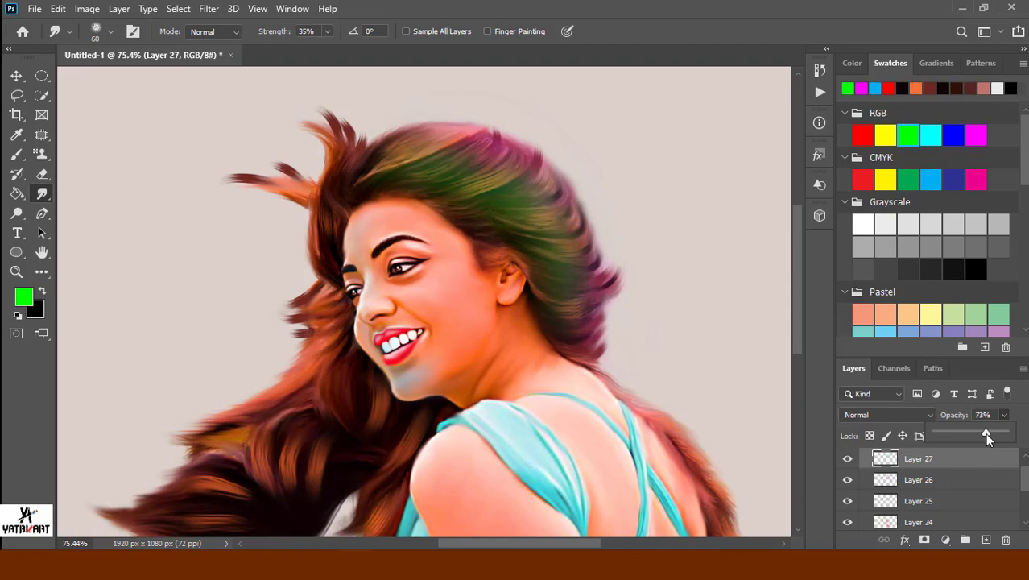
scroll(696, 398, "down", 5)
left_click(1004, 414)
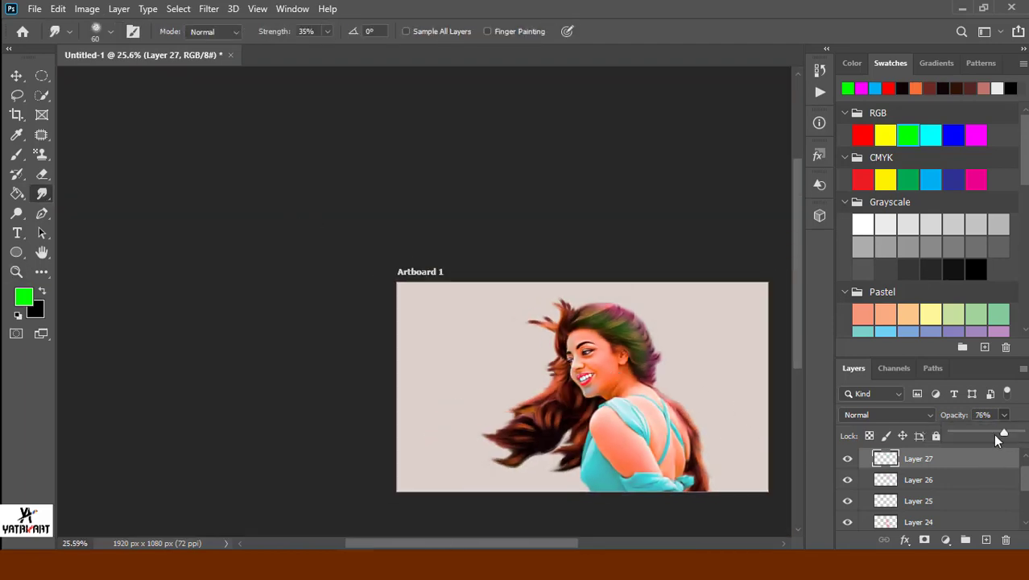
left_click_drag(992, 433, 977, 435)
On Layer 28, paint red over the dark hair strands left of the face.
left_click(986, 541)
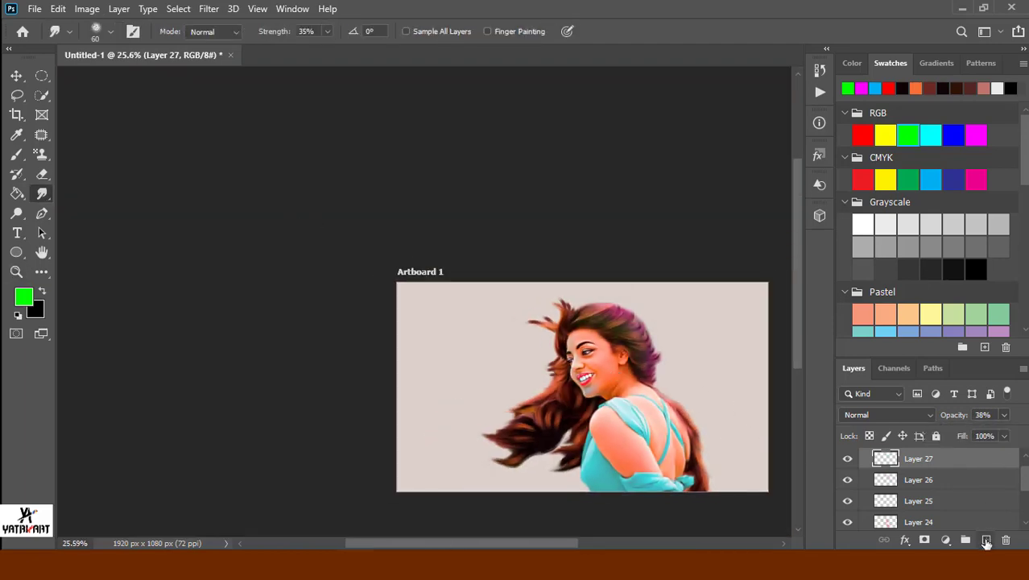
scroll(936, 265, "down", 1)
scroll(936, 286, "down", 3)
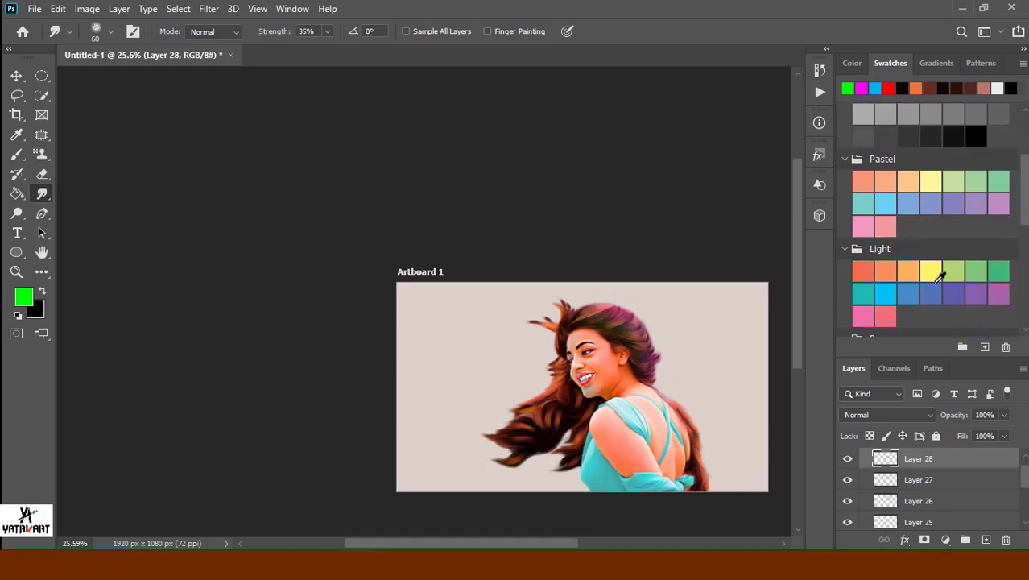
scroll(936, 273, "up", 1)
scroll(937, 266, "up", 2)
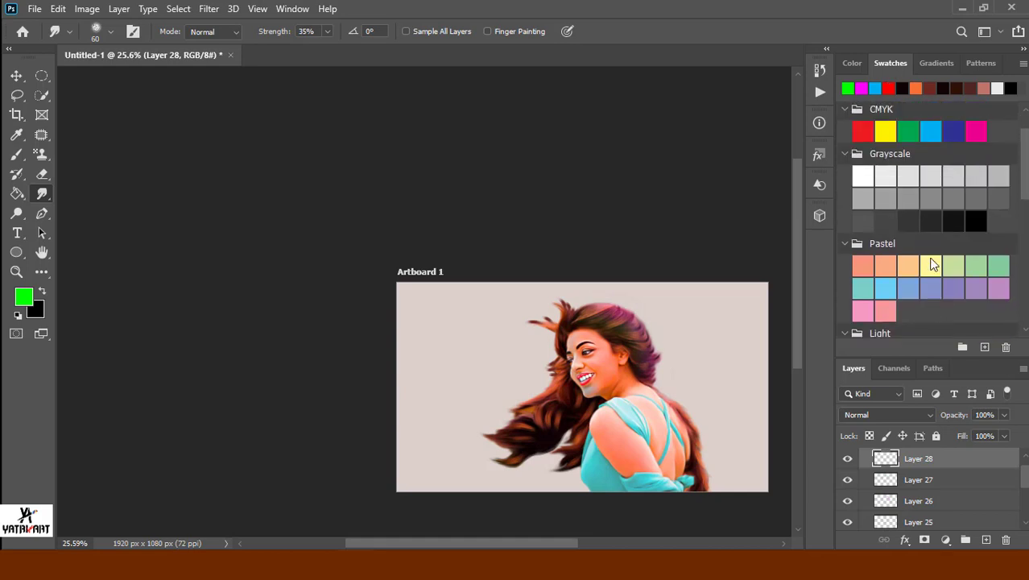
left_click(862, 143)
key("b")
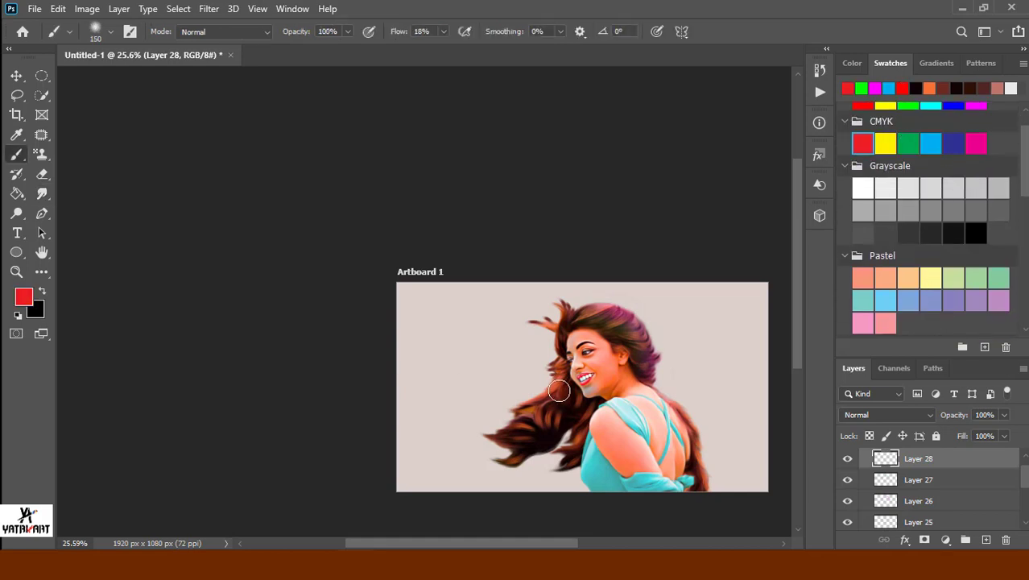
mouse_move(559, 392)
left_mouse_down()
mouse_move(522, 425)
mouse_move(549, 432)
mouse_move(563, 398)
mouse_move(548, 437)
left_mouse_up()
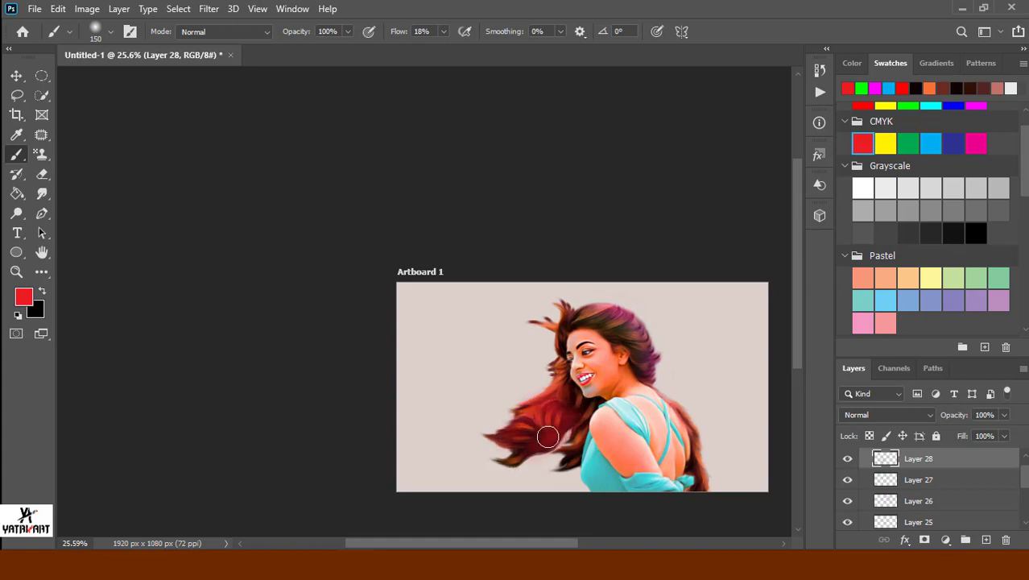
Fade Layer 28 to about 45% opacity, compare it on and off, and add Layer 29.
left_click(1004, 415)
left_click_drag(1006, 432, 968, 453)
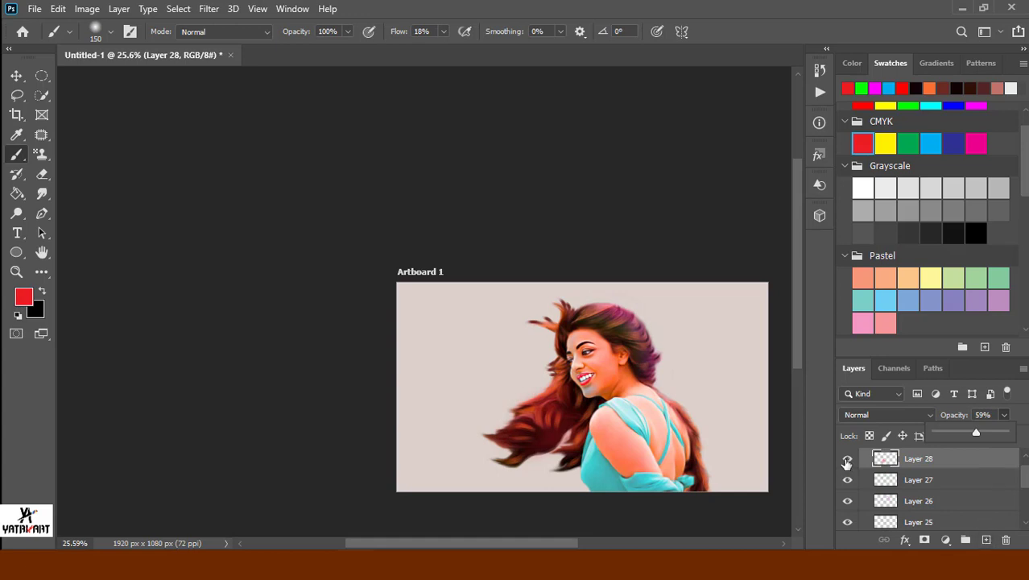
left_click(847, 461)
left_click(847, 461)
left_click(986, 540)
Smudge Layer 29's green streaks through the flowing hair and fade the layer to 20% opacity.
left_click(862, 89)
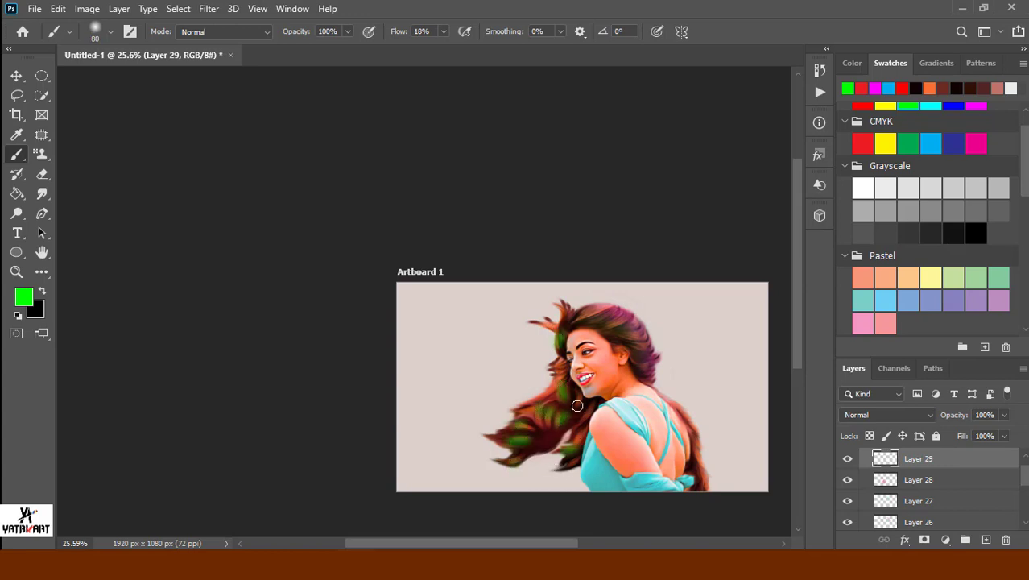
left_click_drag(1003, 414, 990, 440)
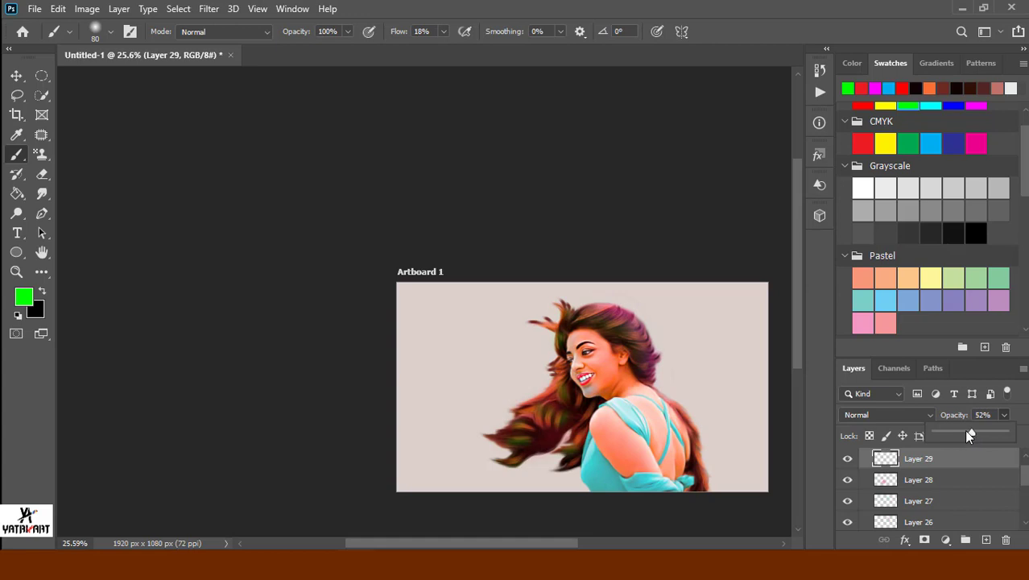
left_click_drag(711, 391, 773, 390)
left_click(42, 193)
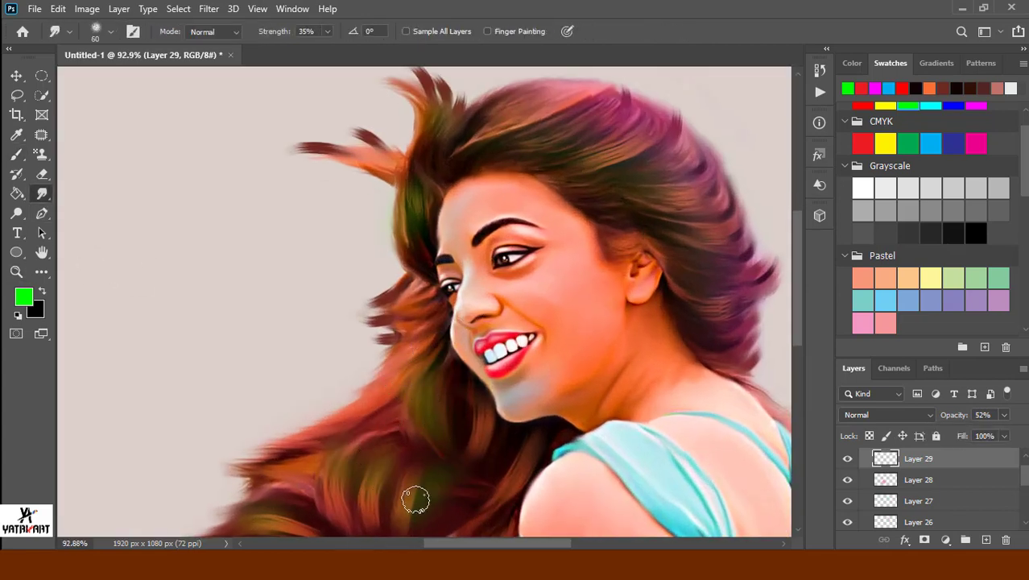
left_click_drag(413, 527, 445, 423)
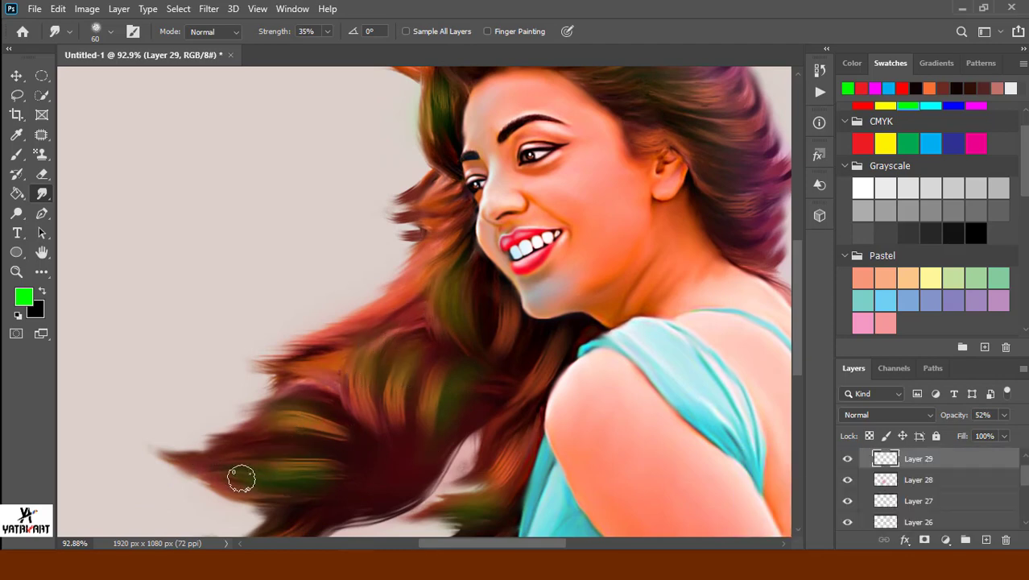
left_click_drag(502, 317, 482, 506)
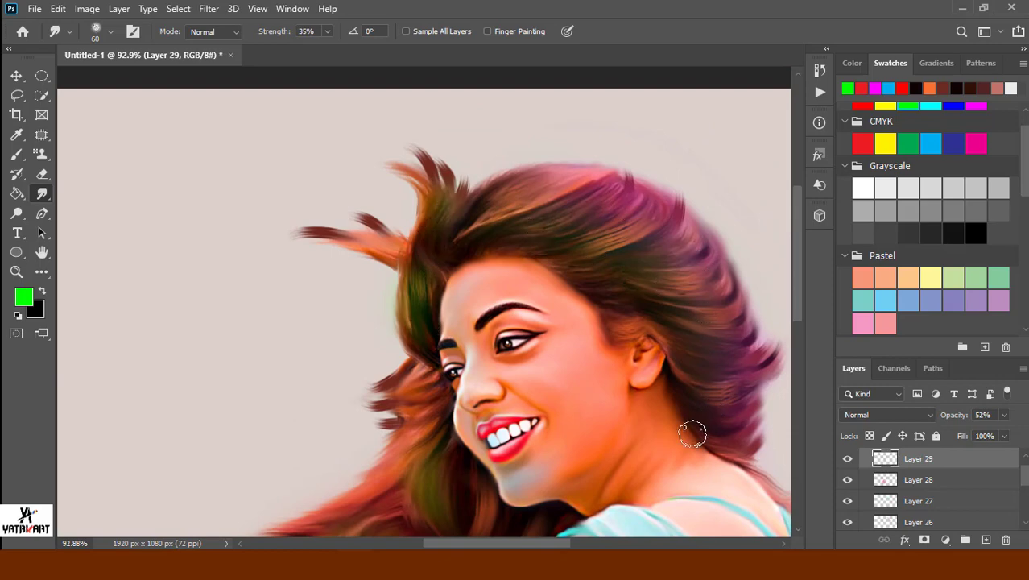
scroll(691, 434, "down", 5)
left_click_drag(642, 414, 539, 292)
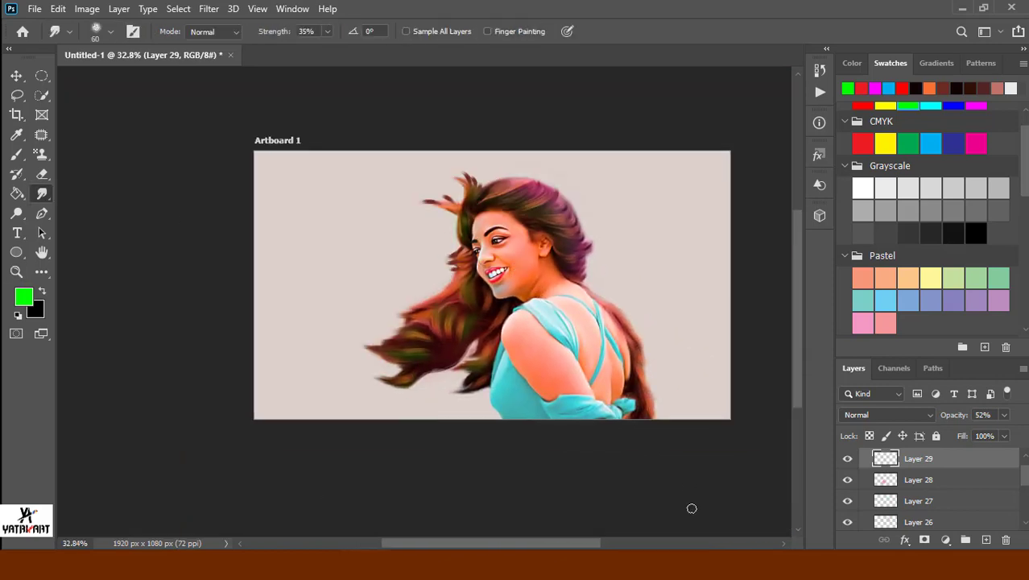
left_click(1004, 415)
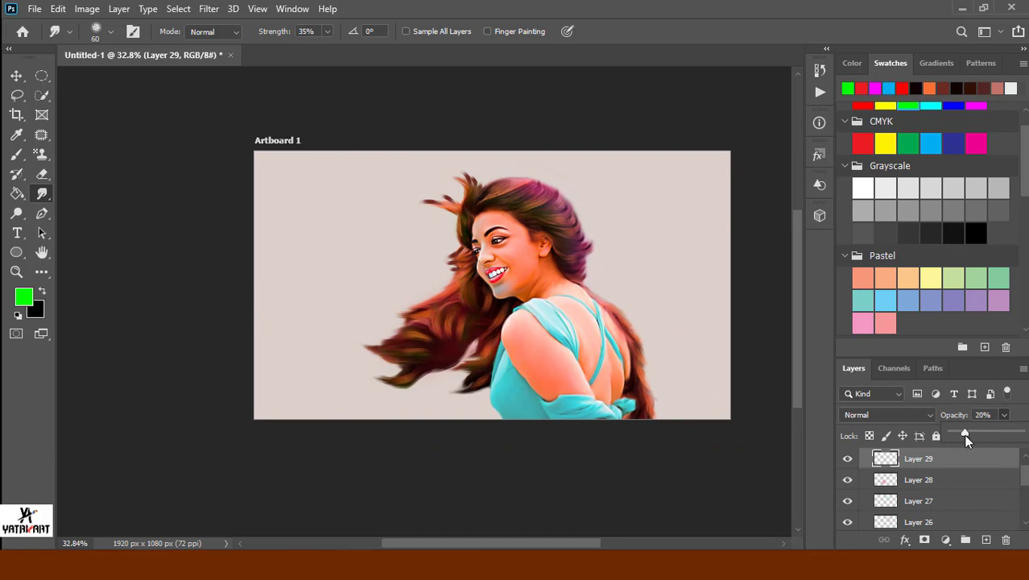
left_click(966, 483)
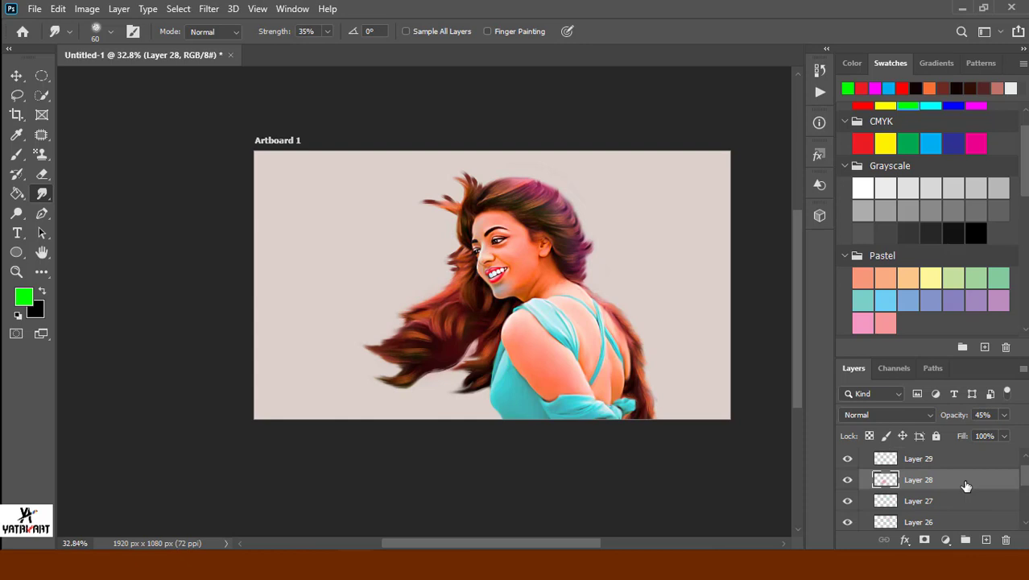
Toggle hair layers 23, 18 and 26 to compare, then show the strokes on Layers 24 and 25.
scroll(948, 507, "down", 3)
left_click(847, 501)
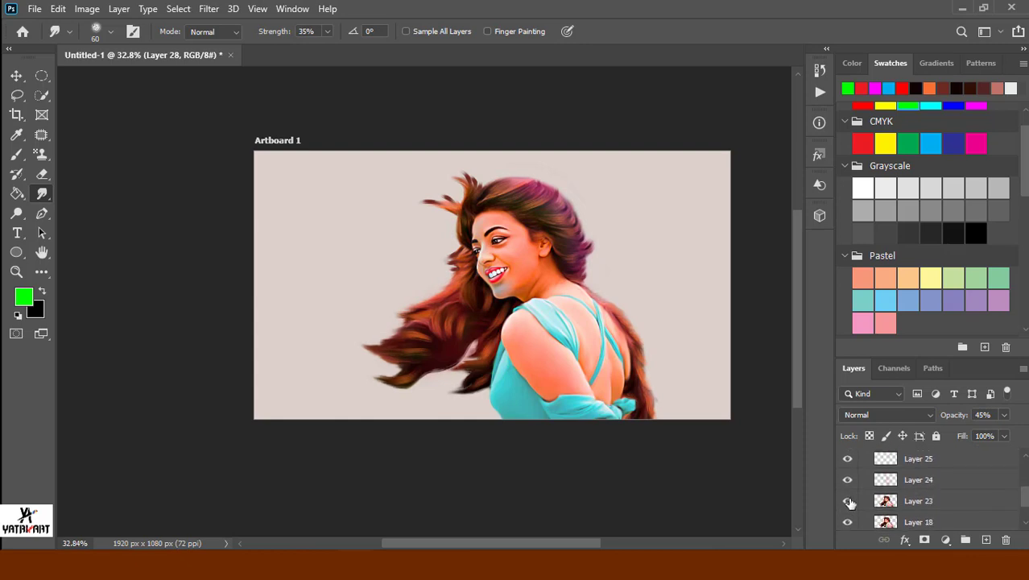
left_click(847, 501)
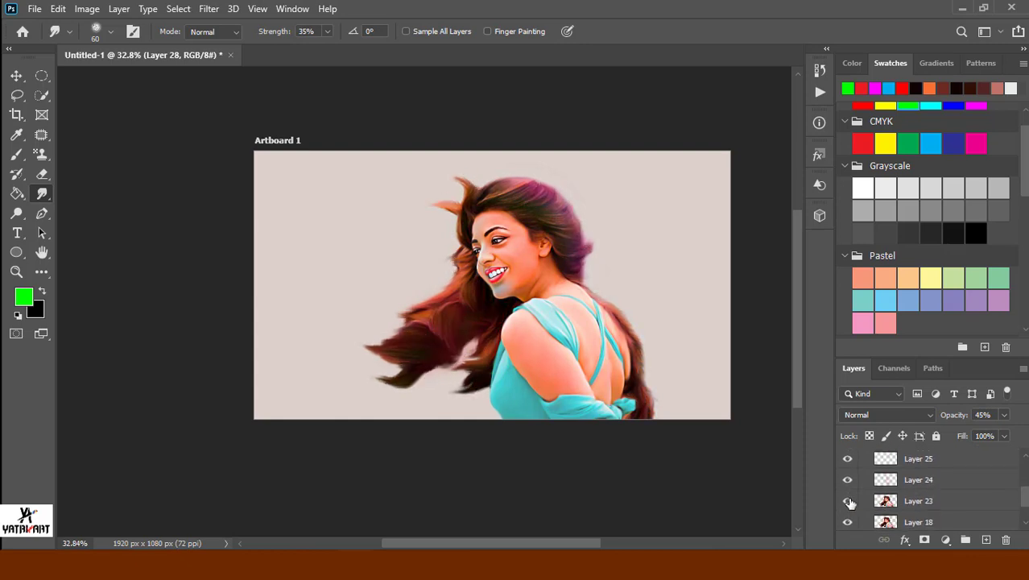
left_click(847, 500)
left_click(847, 522)
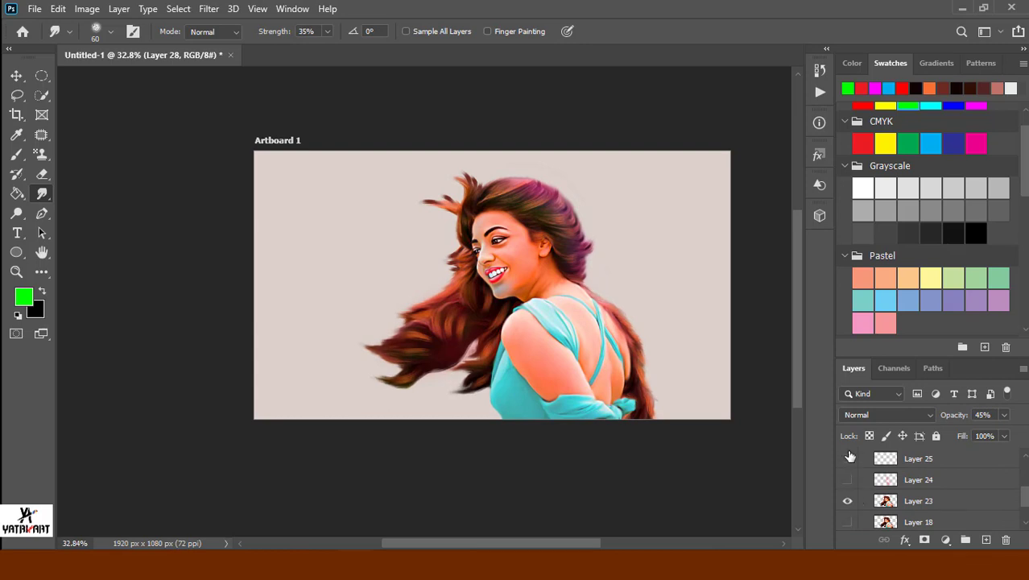
scroll(885, 475, "up", 3)
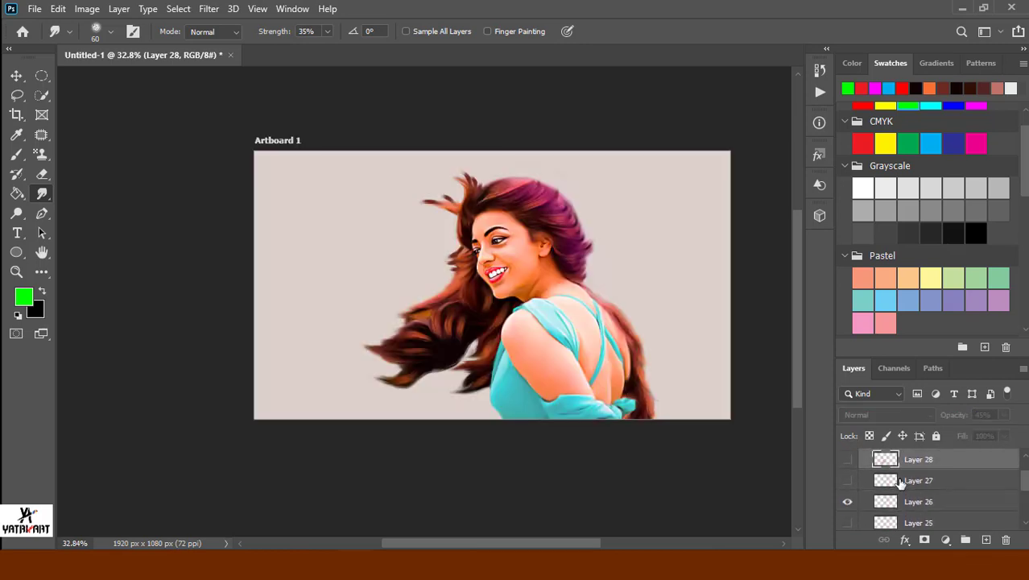
scroll(894, 479, "down", 2)
left_click(848, 462)
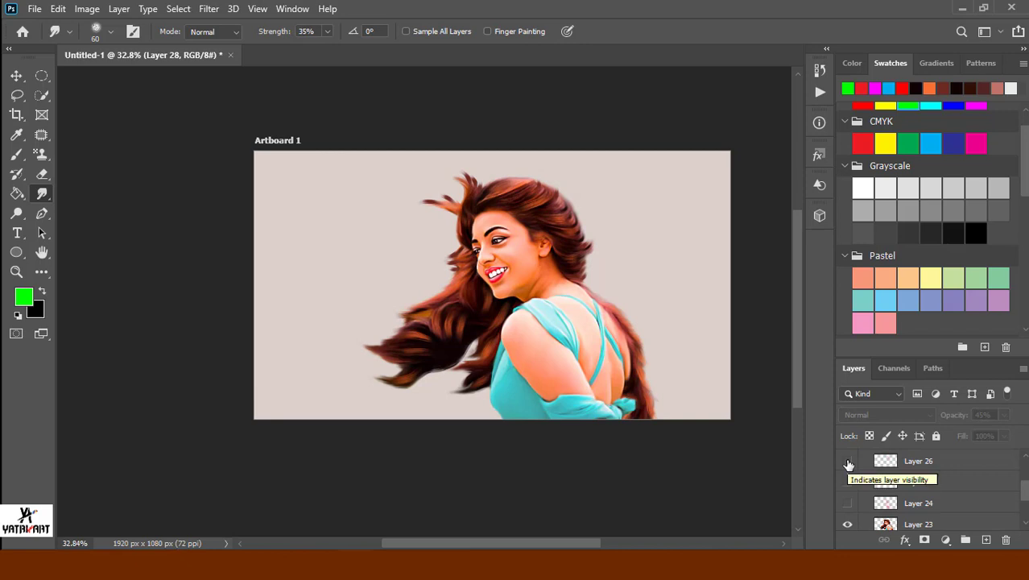
left_click(847, 502)
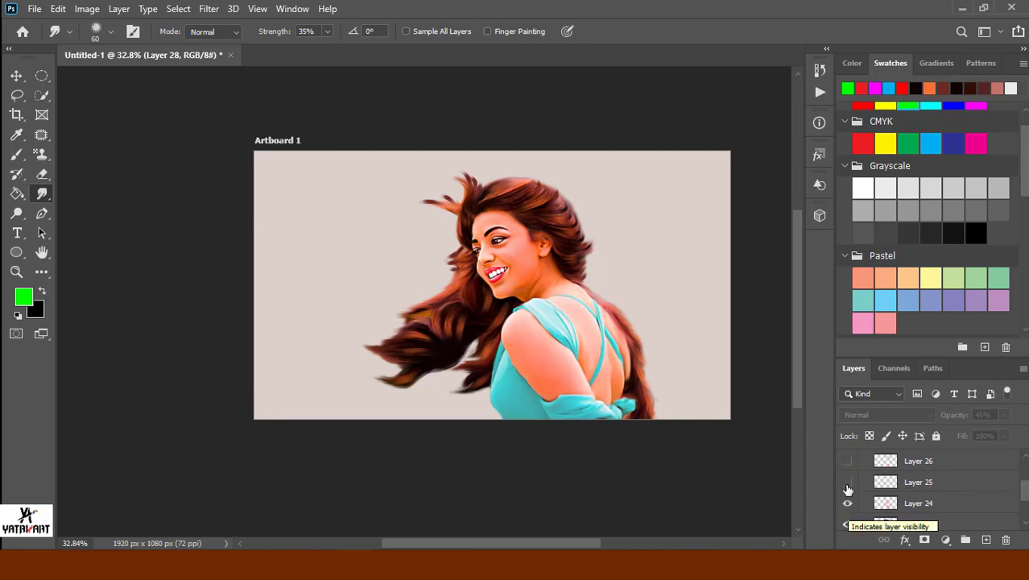
left_click(847, 483)
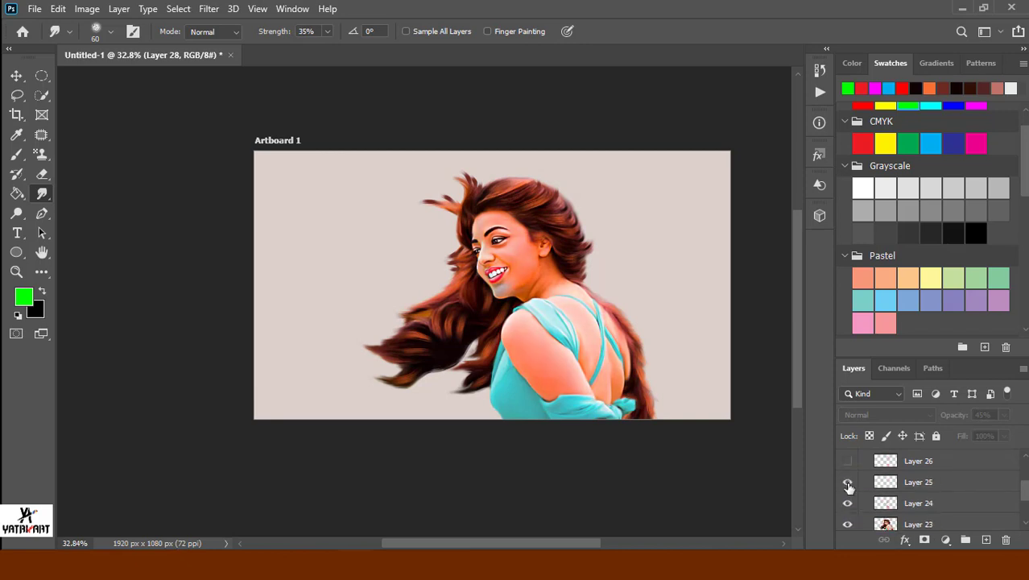
Lower Layer 25's opacity, zoom on the hair, and start reducing Layer 26's purple tint.
left_click(961, 484)
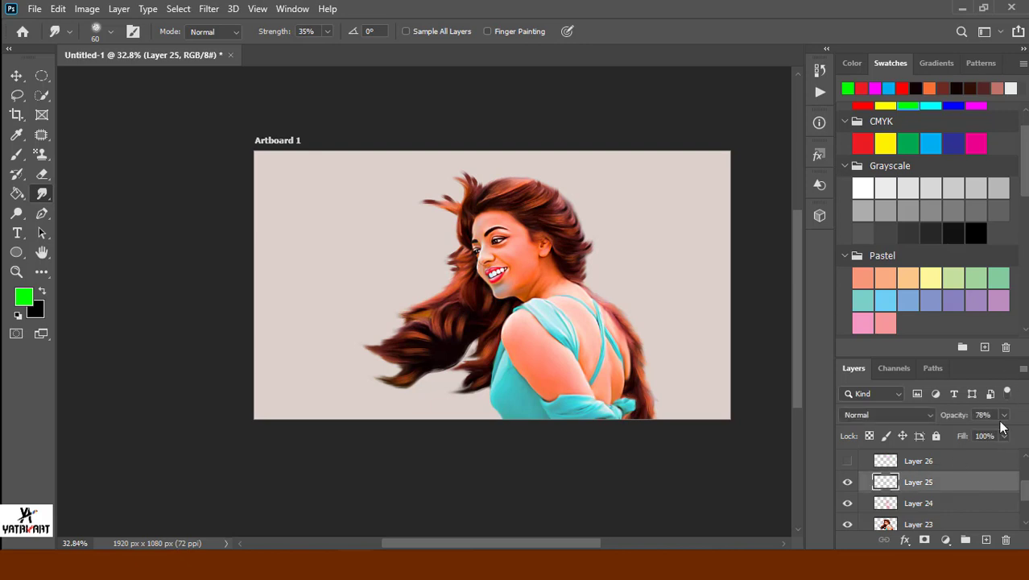
left_click_drag(1001, 421, 989, 435)
key("Return")
left_click_drag(561, 322, 609, 368)
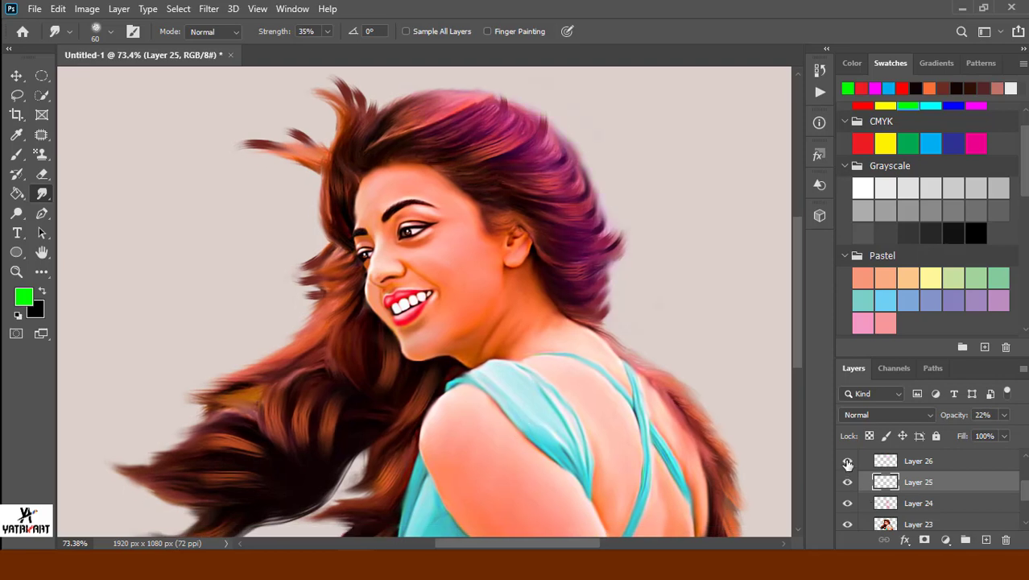
left_click(953, 461)
left_click(1004, 415)
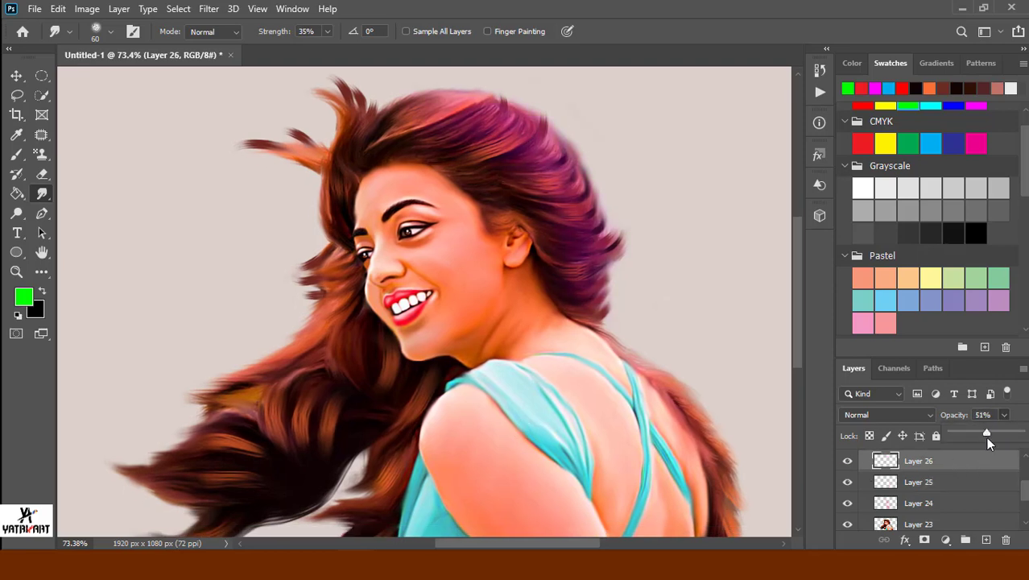
mouse_move(986, 436)
left_mouse_down()
mouse_move(1016, 445)
mouse_move(975, 434)
left_mouse_up()
Show the Layer 27 tint and set magenta Layer 26's opacity to 51%.
scroll(934, 482, "up", 2)
left_click(848, 481)
left_click(1004, 415)
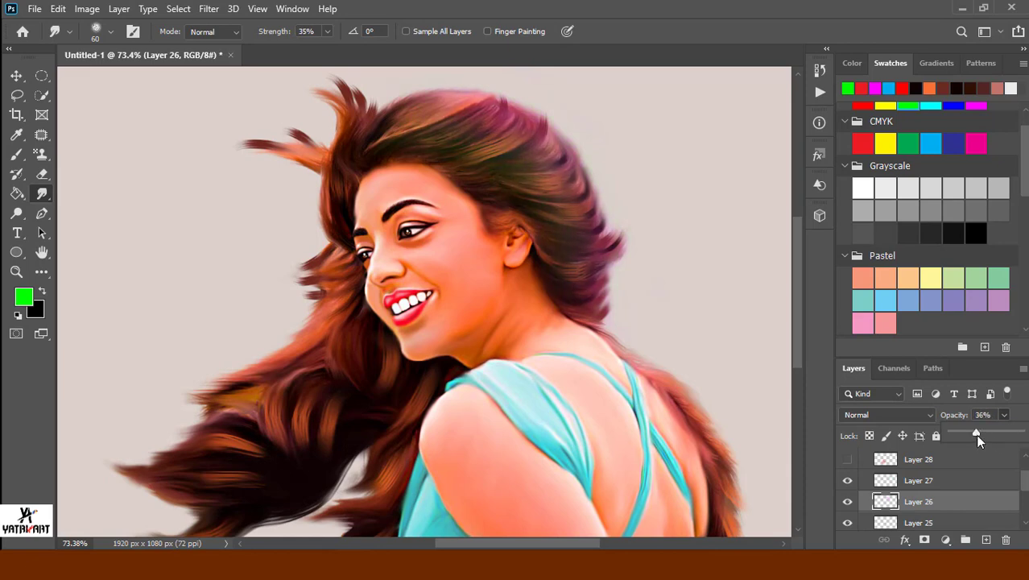
left_click(847, 502)
left_click(1005, 415)
left_click_drag(983, 431, 985, 440)
left_click(847, 480)
left_click(847, 479)
left_click(954, 480)
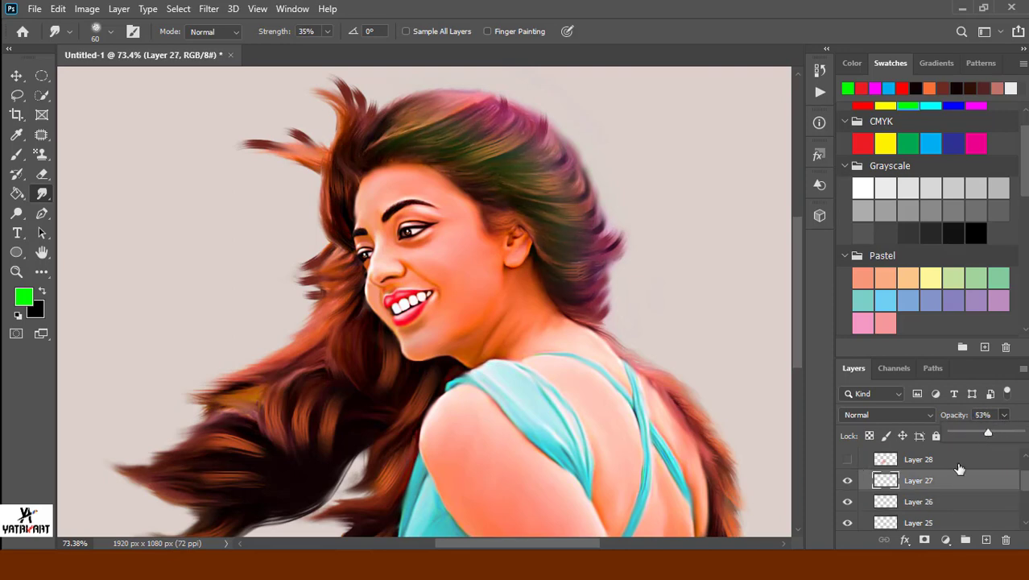
Show the red hair tint on Layer 28 and drop its opacity to 13%.
scroll(959, 469, "up", 2)
left_click(847, 500)
left_click(960, 500)
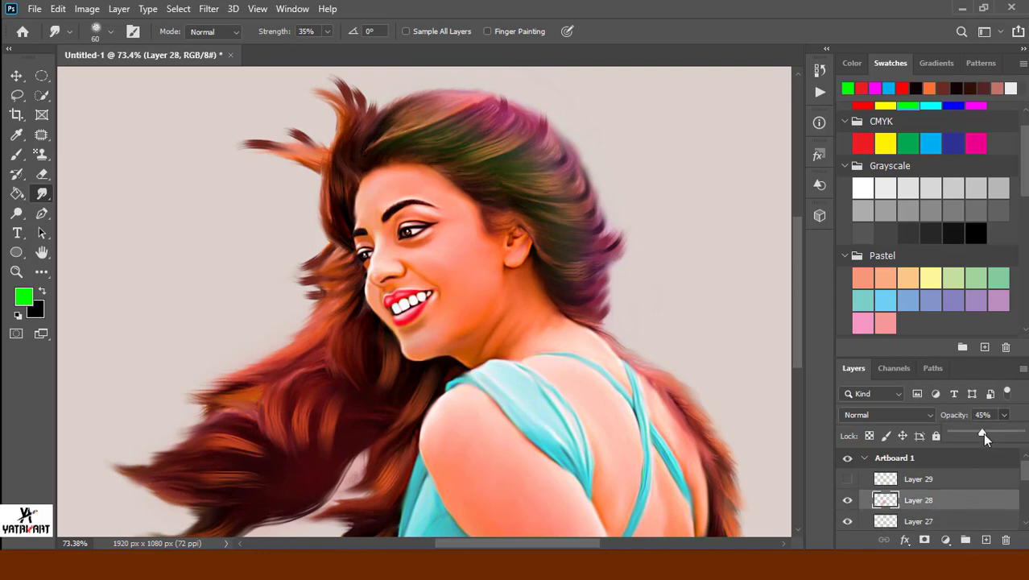
left_click(846, 480)
left_click(1004, 415)
left_click_drag(965, 439, 959, 434)
scroll(966, 483, "down", 2)
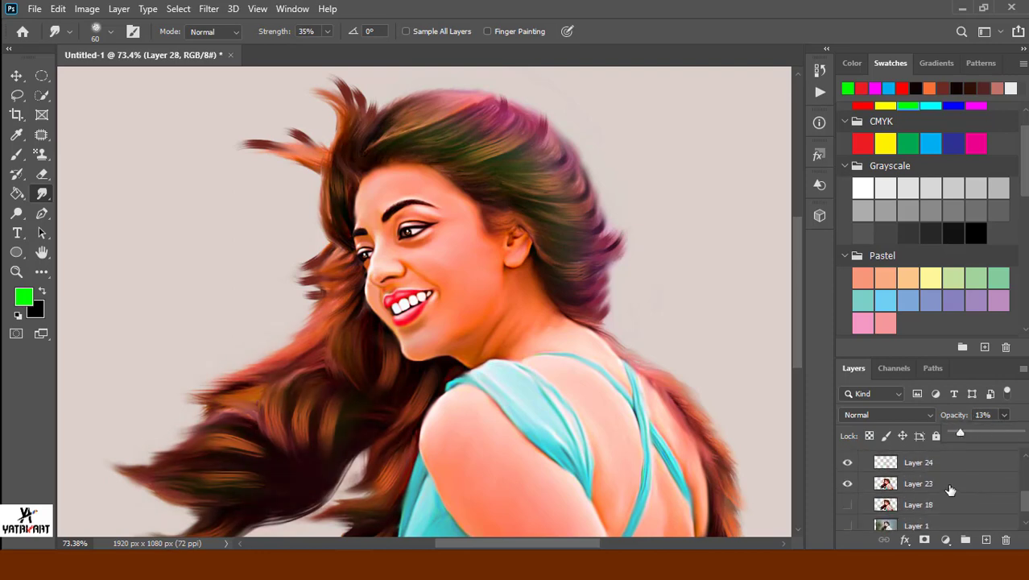
Merge the portrait and tint layers from Layer 23 upward into Layer 29.
scroll(953, 483, "down", 2)
scroll(954, 479, "down", 1)
left_click(953, 483)
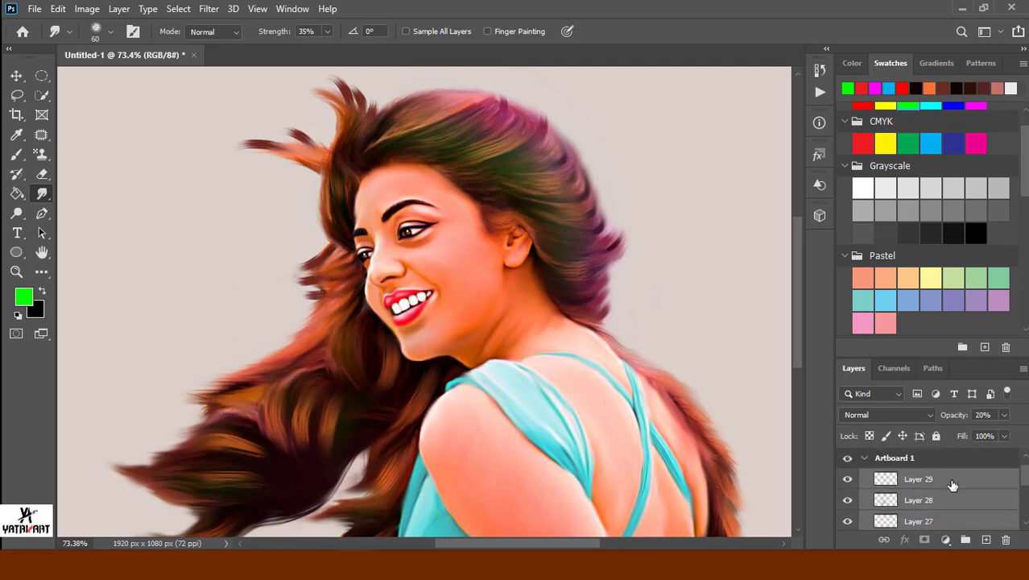
scroll(953, 487, "down", 1)
right_click(952, 471)
left_click(813, 446)
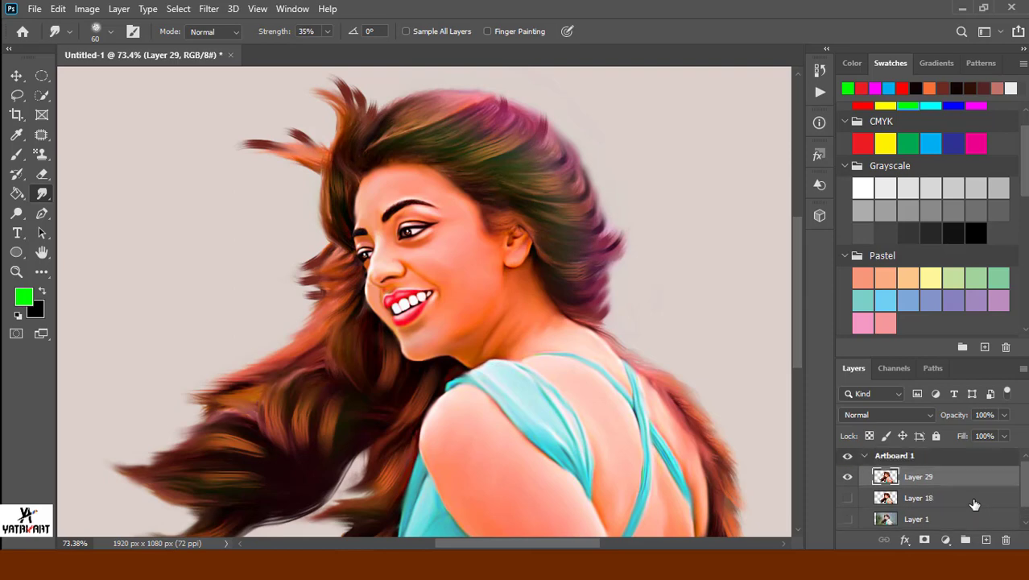
Add new Layer 30 above Layer 18 and set a soft brush to size 700.
left_click(958, 497)
left_click(985, 540)
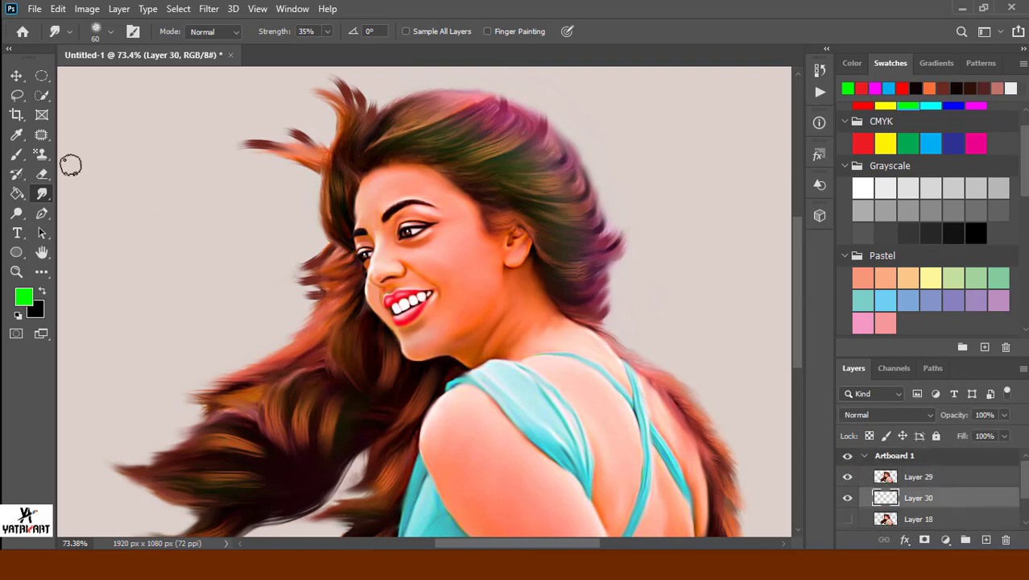
left_click(17, 153)
key("bracketright")
key("bracketright")
key("bracketright")
key("bracketright")
key("bracketright")
key("bracketright")
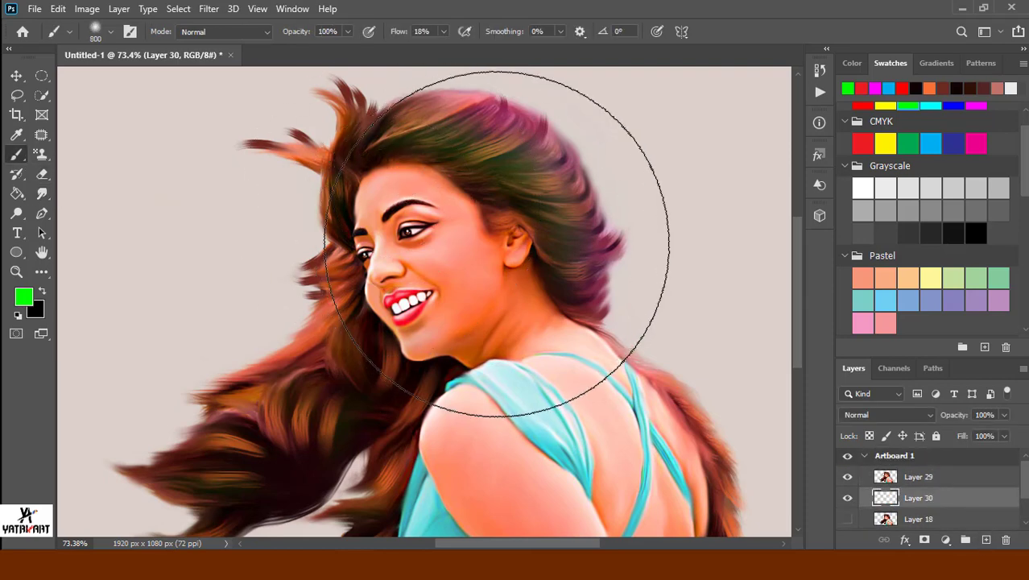
key("bracketleft")
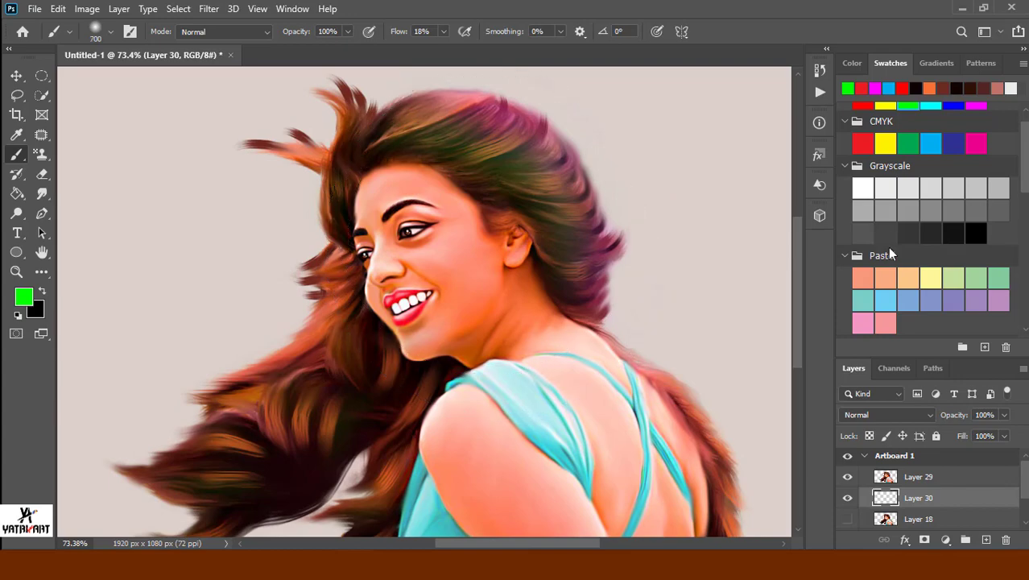
scroll(888, 247, "up", 1)
Paint cyan and then blue into the background around the hair and right of her back.
left_click(932, 137)
mouse_move(494, 218)
left_mouse_down()
mouse_move(506, 149)
mouse_move(390, 172)
mouse_move(552, 400)
left_mouse_up()
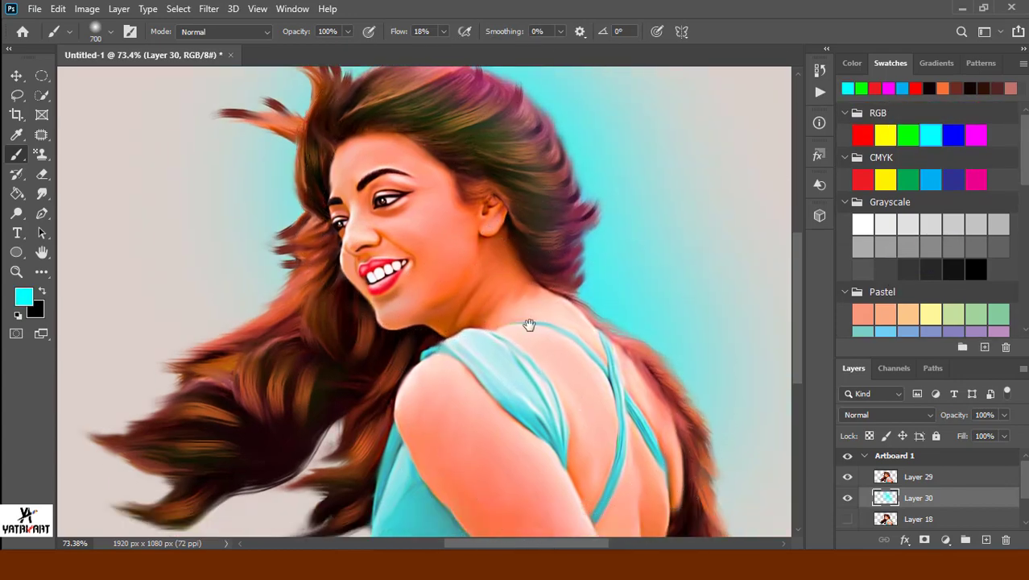
left_click_drag(620, 425, 463, 244)
mouse_move(588, 307)
left_mouse_down()
mouse_move(535, 250)
mouse_move(651, 454)
mouse_move(654, 503)
left_mouse_up()
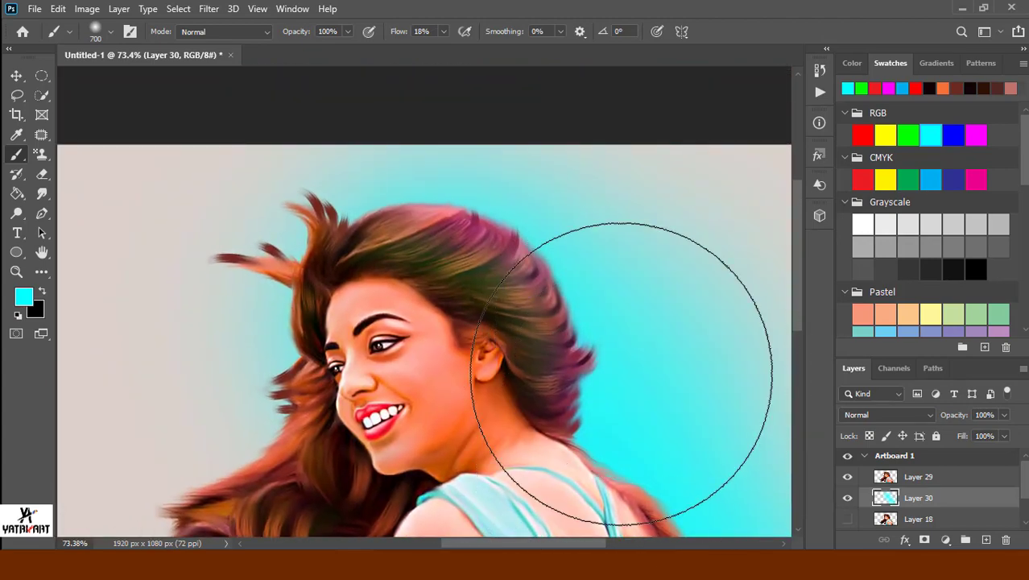
scroll(952, 320, "down", 1)
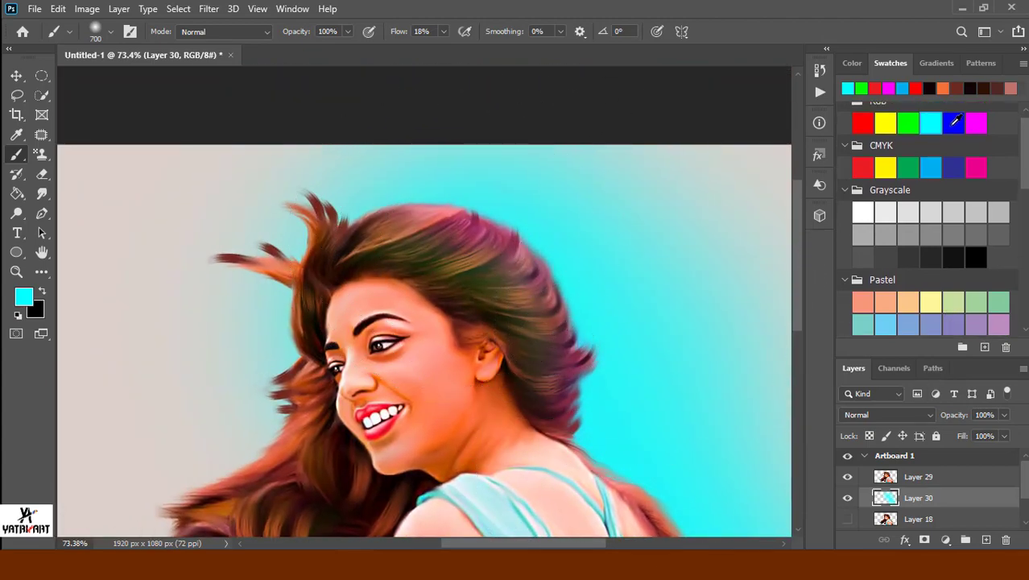
left_click(953, 123)
mouse_move(436, 264)
left_mouse_down()
mouse_move(494, 344)
mouse_move(459, 298)
left_mouse_up()
left_click_drag(593, 523, 488, 346)
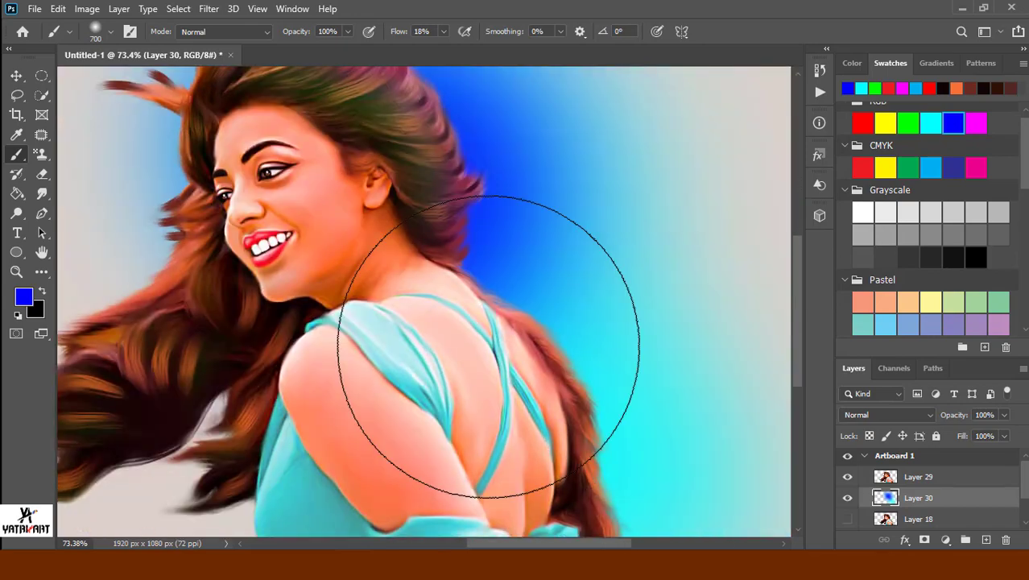
left_click_drag(390, 394, 625, 465)
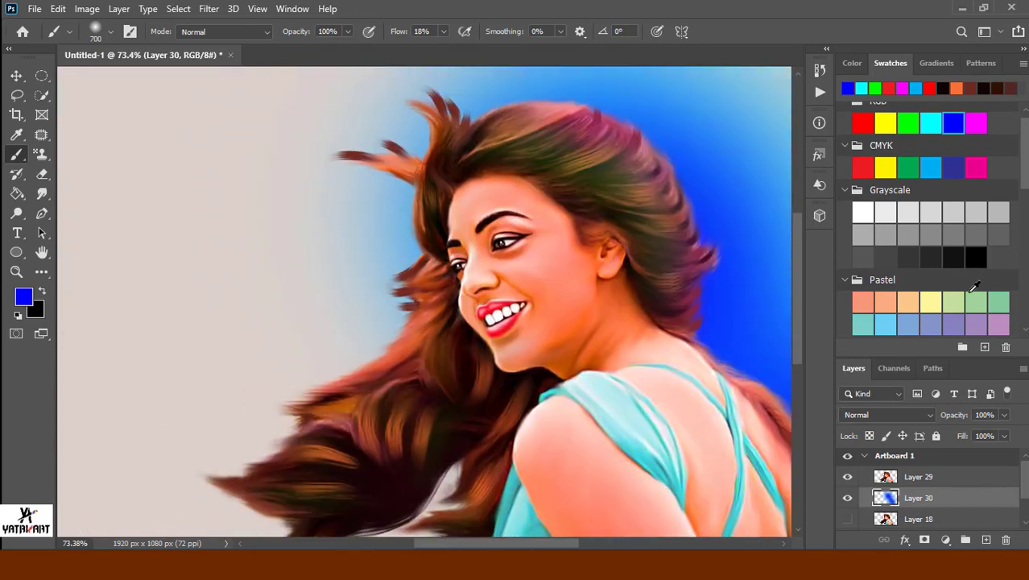
Paint red into the background left of and below the flowing hair.
left_click(863, 123)
left_click_drag(471, 253, 527, 184)
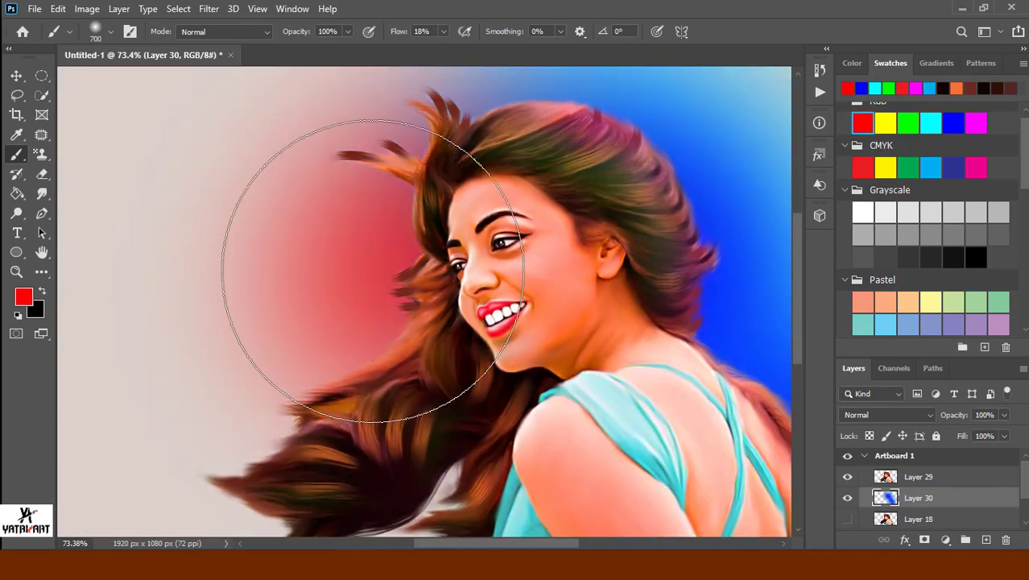
left_click_drag(436, 448, 471, 306)
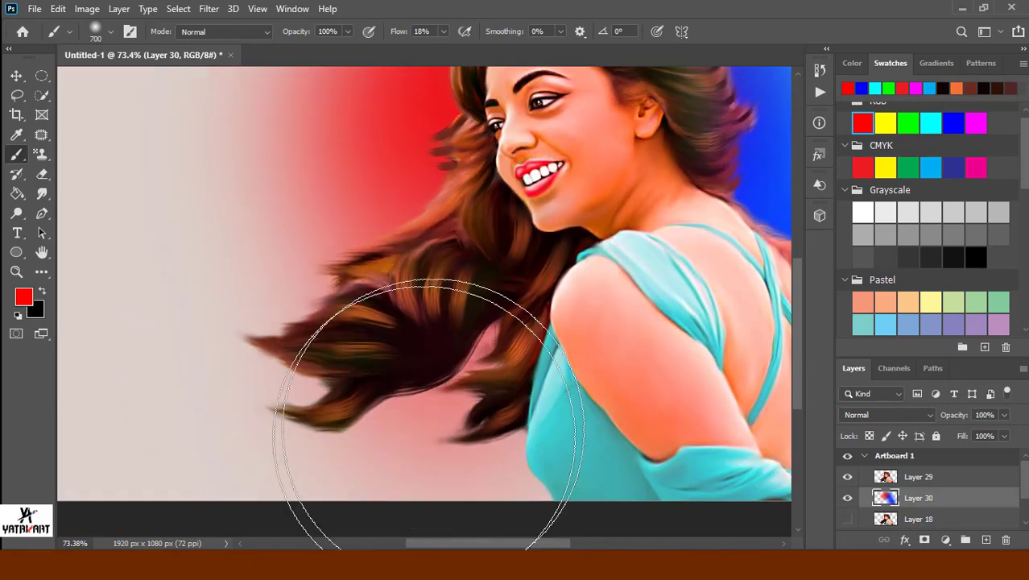
mouse_move(367, 413)
left_mouse_down()
mouse_move(483, 469)
mouse_move(425, 403)
mouse_move(448, 437)
left_mouse_up()
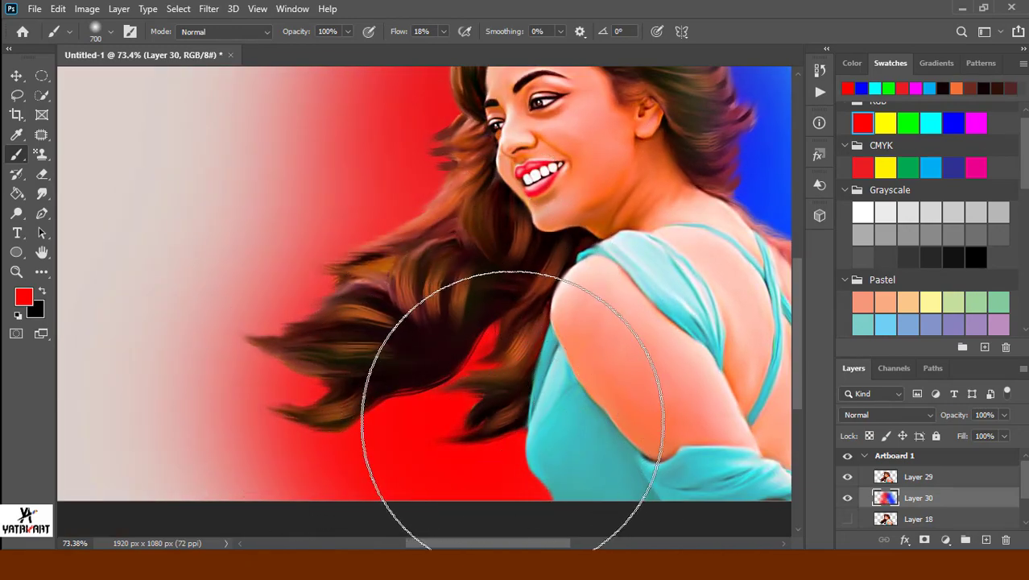
key("s")
scroll(517, 397, "down", 3)
Paint red over the lower-left background and cyan along the lower edges and upper right.
left_click_drag(619, 437, 505, 436)
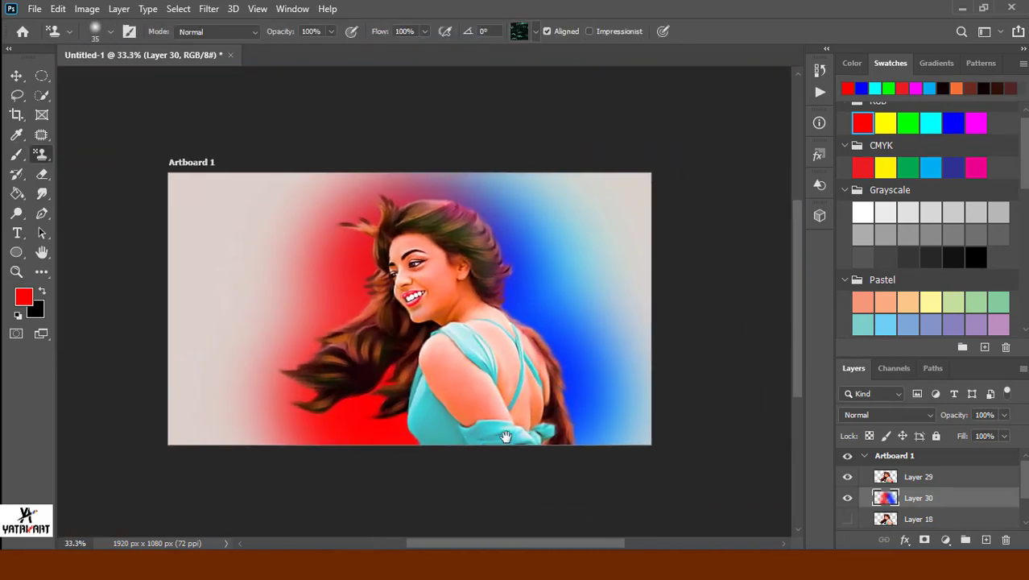
key("b")
mouse_move(209, 379)
left_mouse_down()
mouse_move(310, 367)
mouse_move(305, 333)
mouse_move(323, 444)
left_mouse_up()
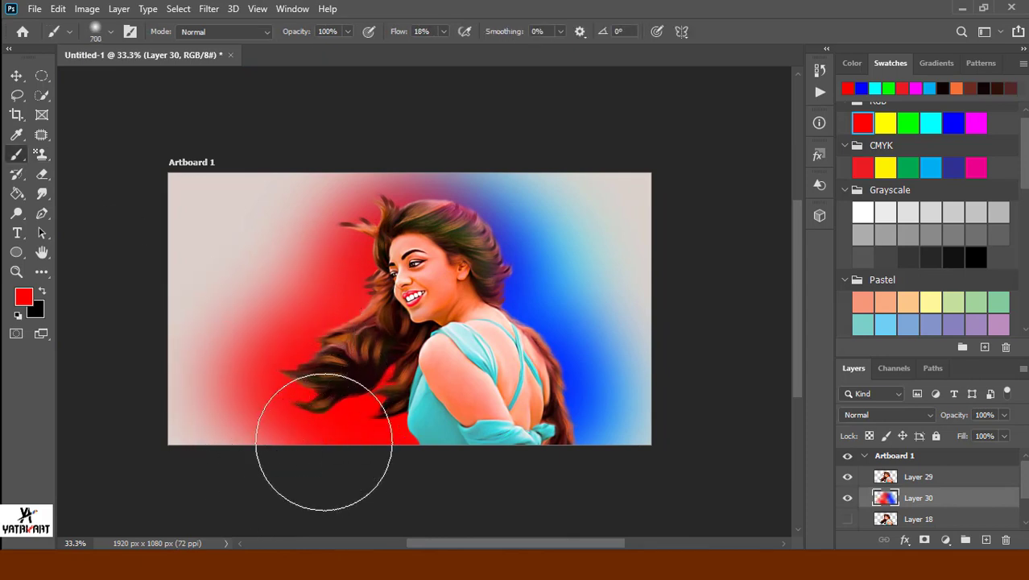
left_click(931, 124)
left_click_drag(655, 485, 637, 418)
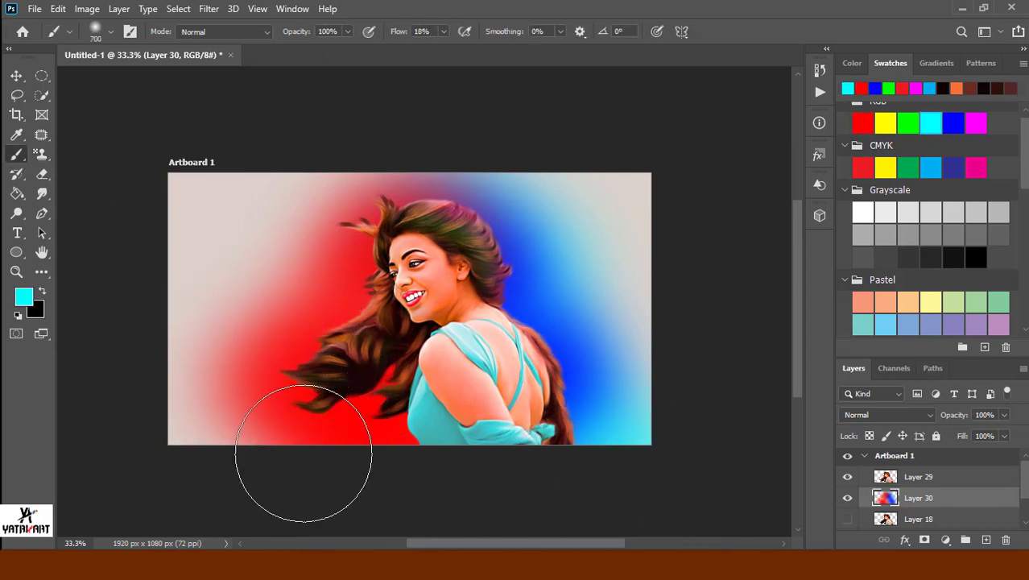
mouse_move(303, 448)
left_mouse_down()
mouse_move(278, 386)
mouse_move(345, 391)
mouse_move(219, 356)
mouse_move(310, 184)
mouse_move(93, 247)
left_mouse_up()
left_click_drag(650, 248, 620, 126)
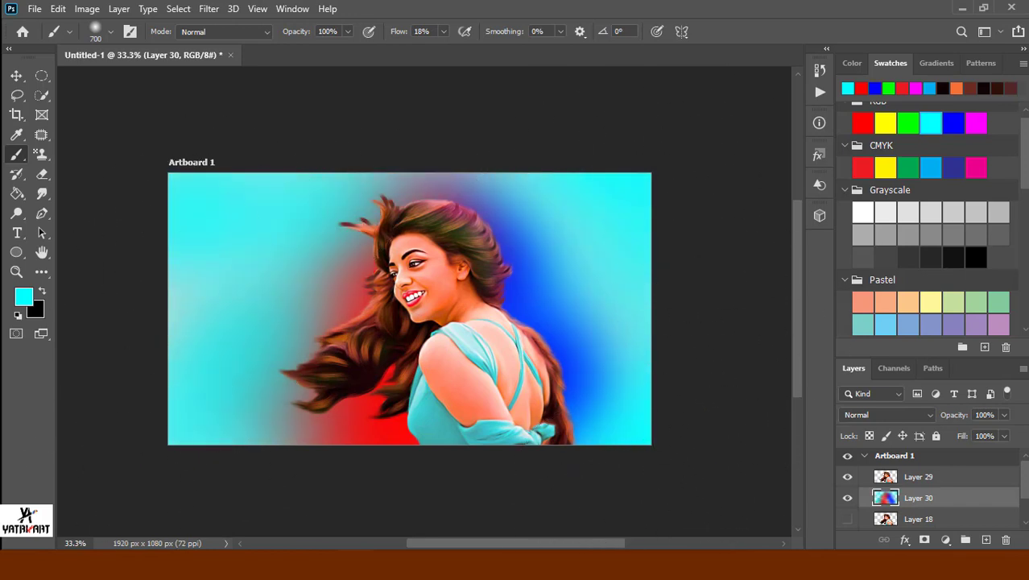
Deepen the right background with blue and brush yellow-green into the left corners.
left_click(953, 123)
mouse_move(560, 459)
left_mouse_down()
mouse_move(643, 367)
mouse_move(459, 240)
mouse_move(551, 188)
mouse_move(585, 333)
left_mouse_up()
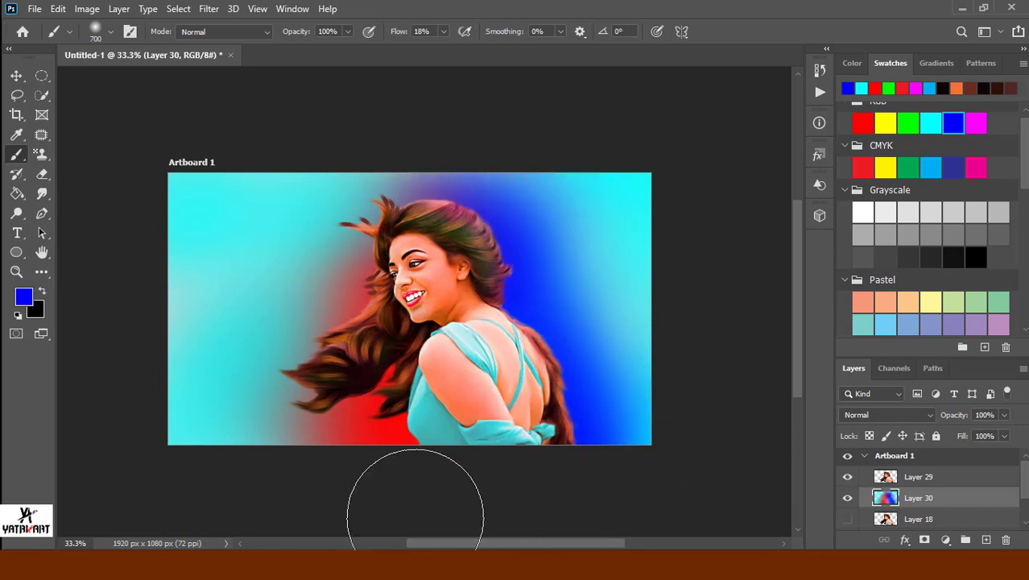
left_click(885, 123)
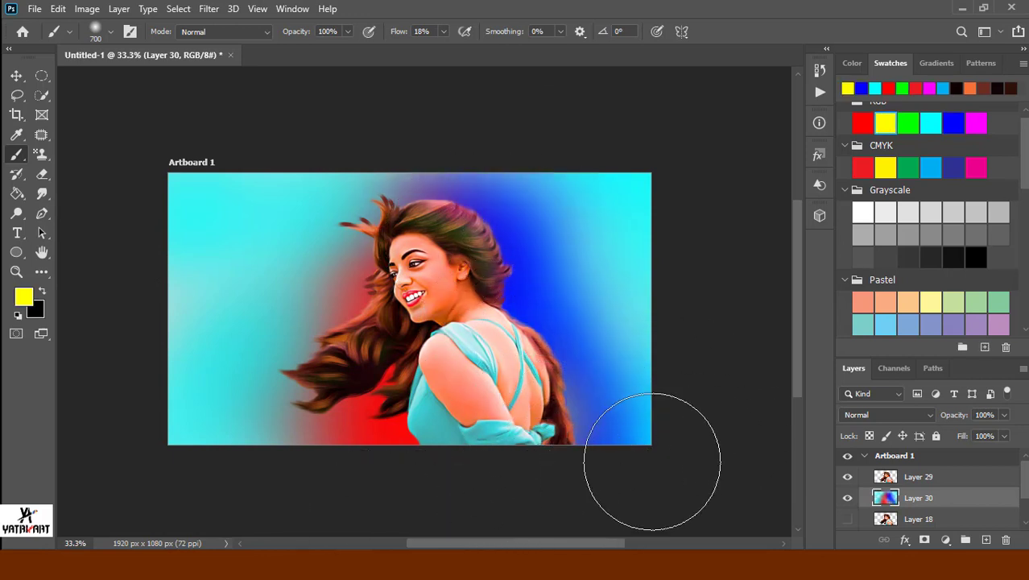
left_click_drag(654, 460, 589, 331)
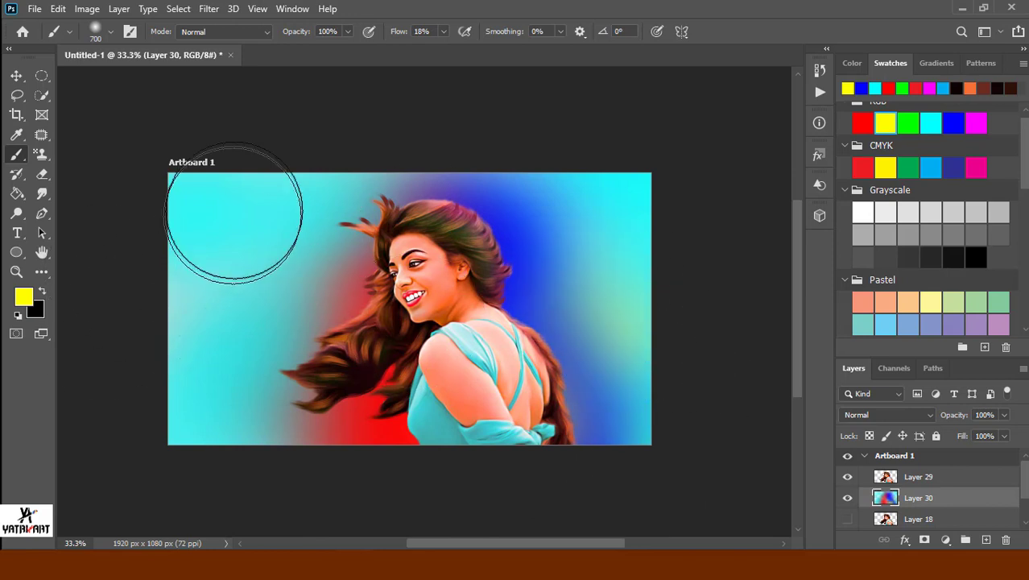
left_click_drag(237, 202, 179, 191)
mouse_move(291, 447)
left_mouse_down()
mouse_move(242, 483)
mouse_move(331, 483)
left_mouse_up()
scroll(978, 285, "up", 1)
scroll(978, 285, "down", 2)
scroll(978, 285, "down", 5)
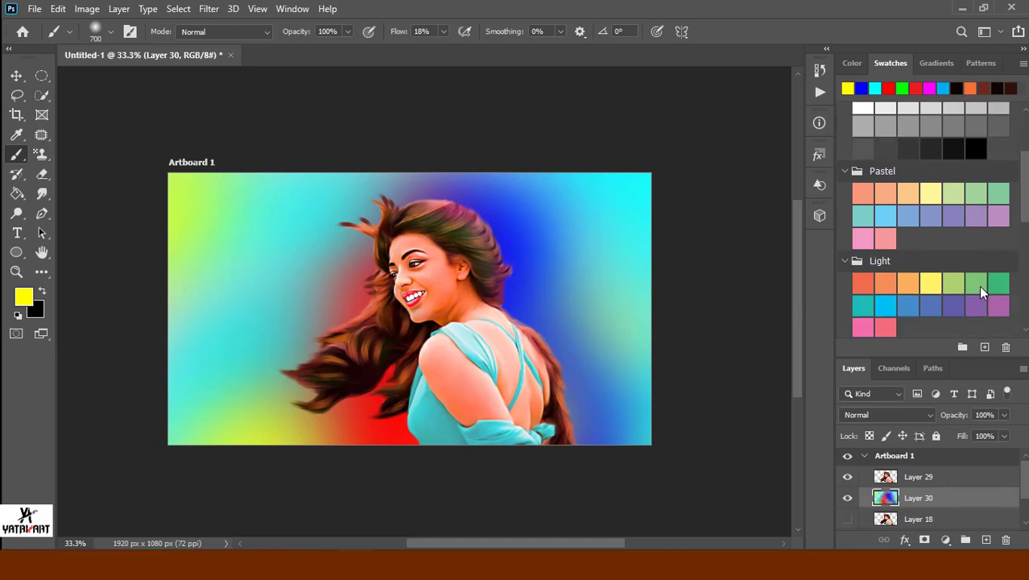
scroll(974, 492, "up", 1)
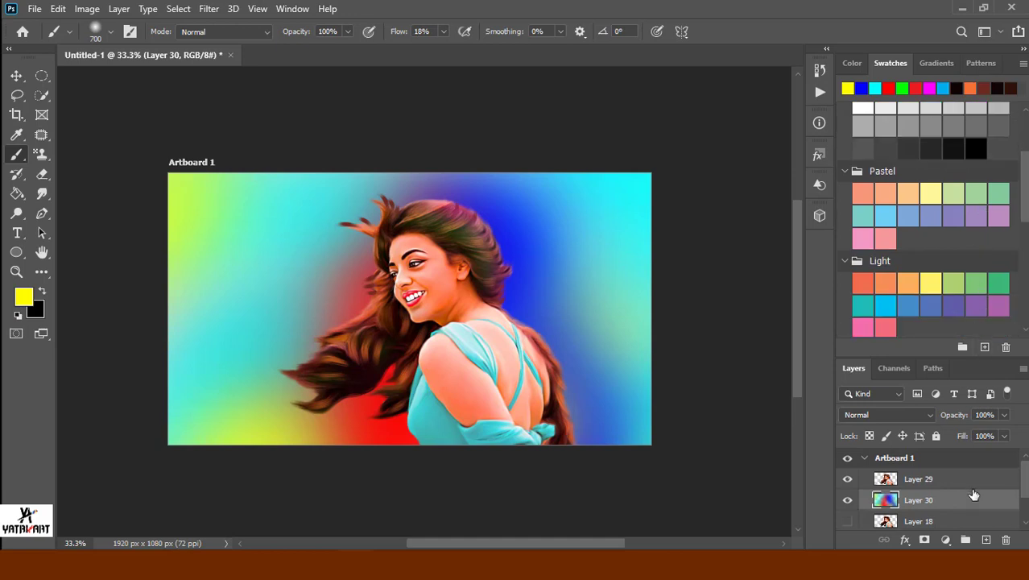
left_click(42, 196)
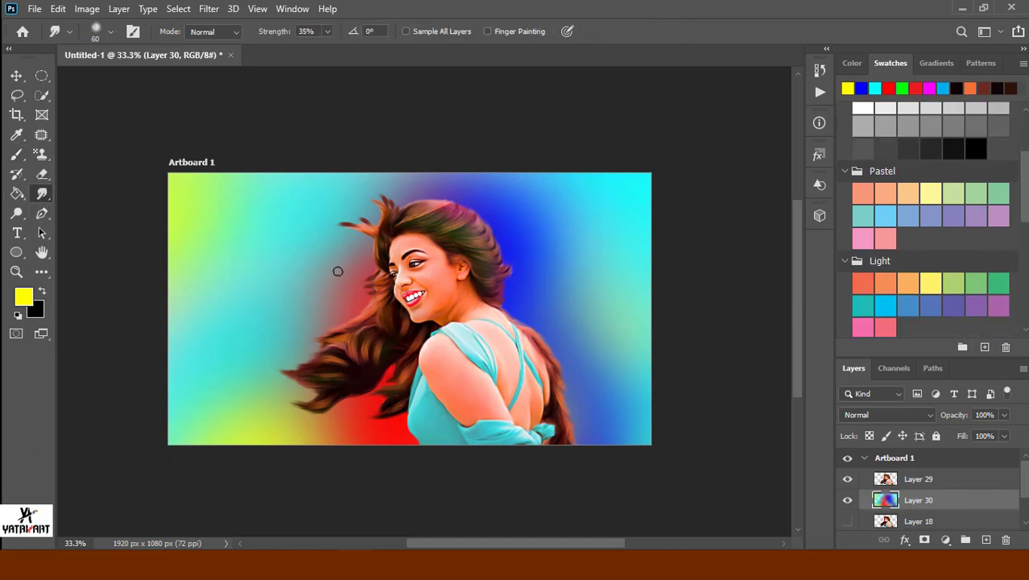
Resize the Smudge brush from 700 to 300 to blend the background left of the face.
key("bracketright")
key("bracketright")
key("bracketright")
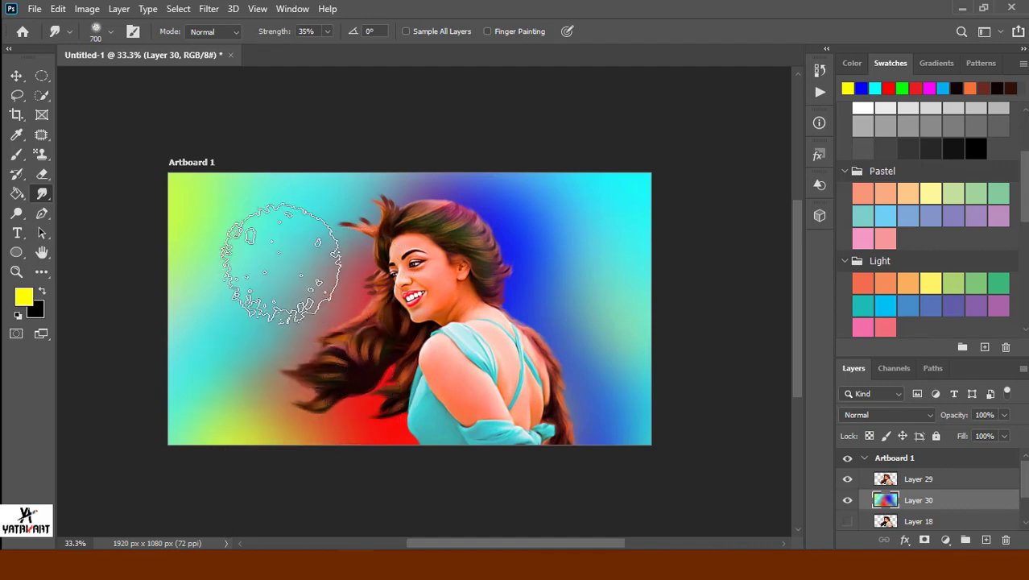
key("bracketleft")
key("bracketleft")
key("bracketleft")
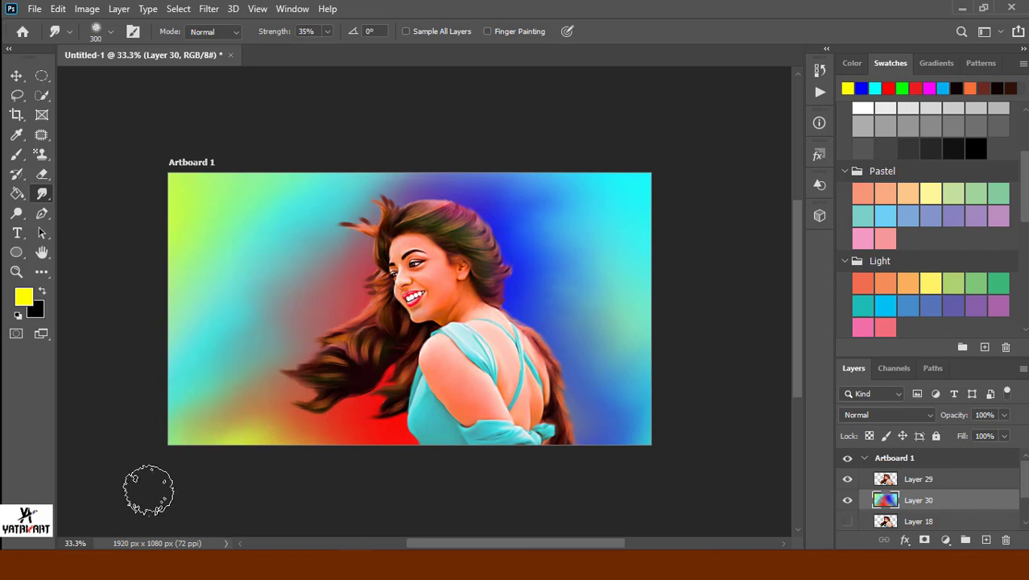
Add a new layer above Layer 29 and paint magenta along the bottom of the canvas.
key("b")
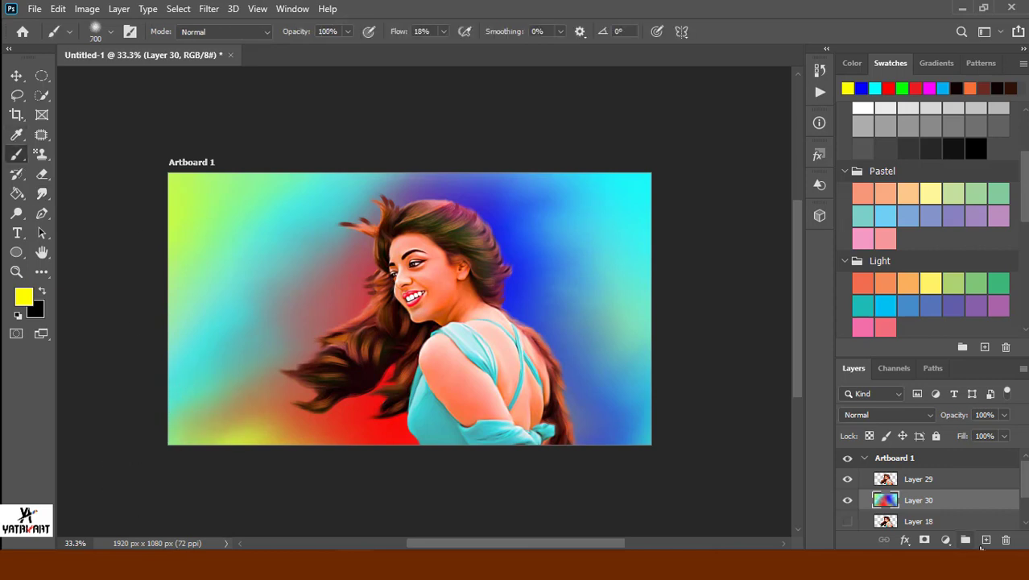
left_click(918, 478)
left_click(986, 540)
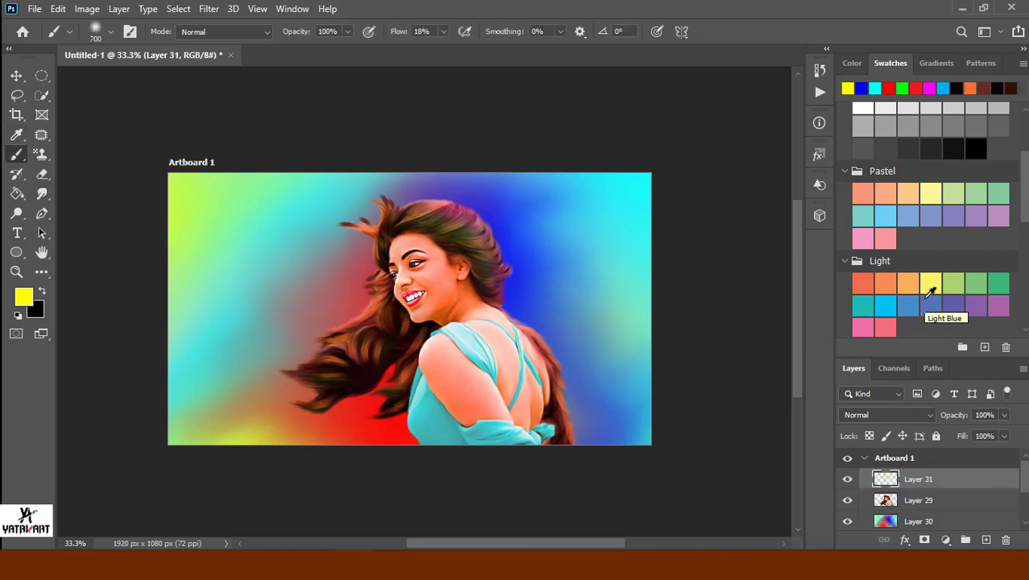
scroll(931, 266, "up", 2)
scroll(873, 213, "up", 1)
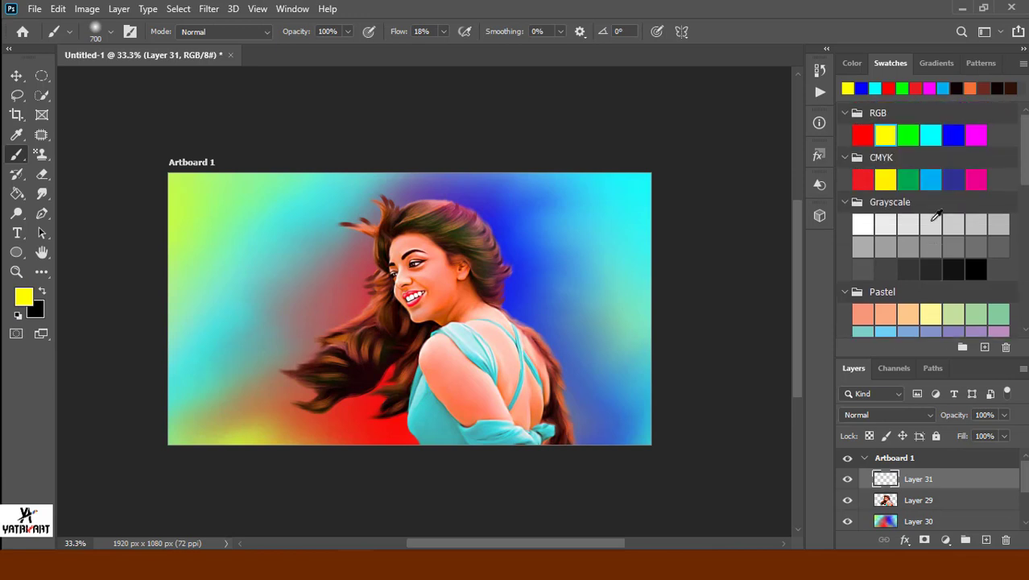
left_click(977, 135)
mouse_move(682, 494)
left_mouse_down()
mouse_move(464, 496)
mouse_move(471, 468)
mouse_move(264, 482)
mouse_move(253, 471)
left_mouse_up()
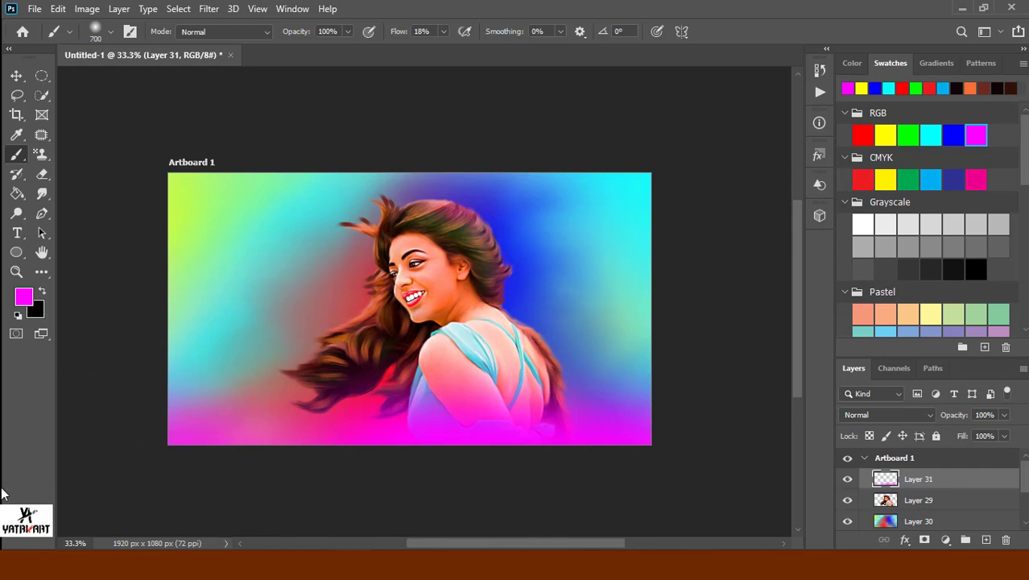
Erase the magenta off the shoulder and back with a 500-size, 14%-flow eraser.
key("e")
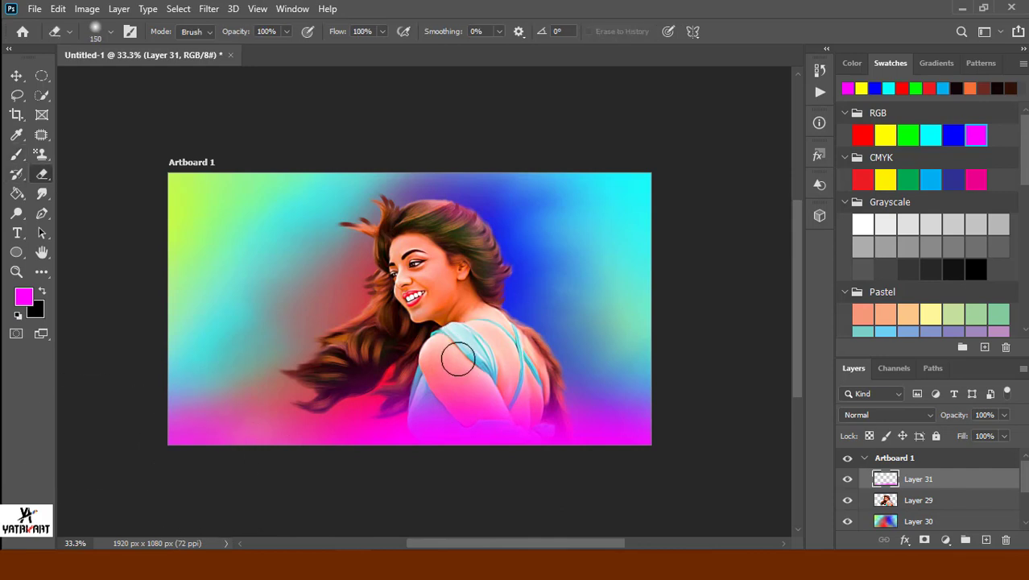
key("bracketright")
key("bracketright")
key("bracketright")
left_click(382, 31)
left_click_drag(385, 48, 318, 48)
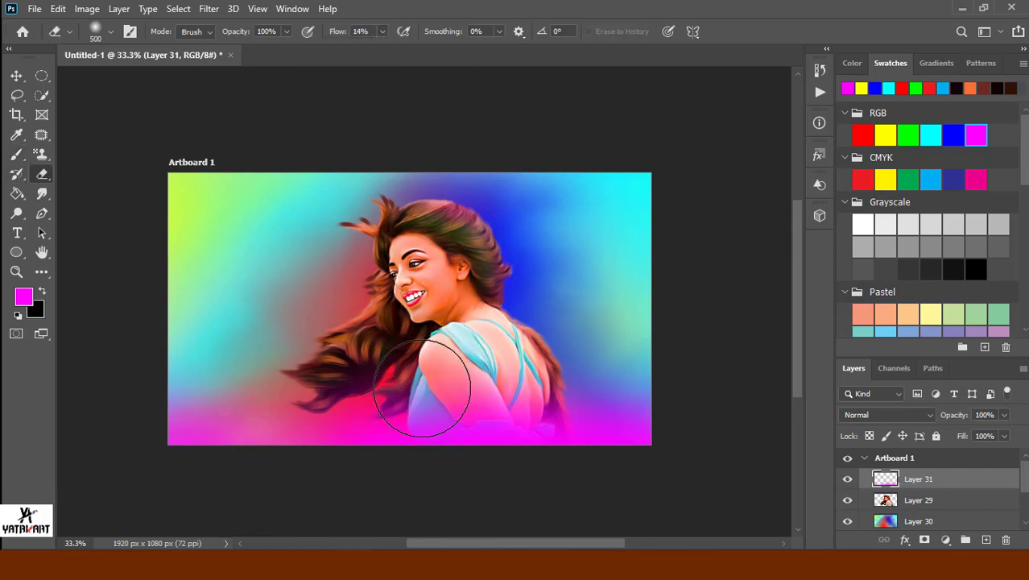
left_click_drag(372, 386, 608, 374)
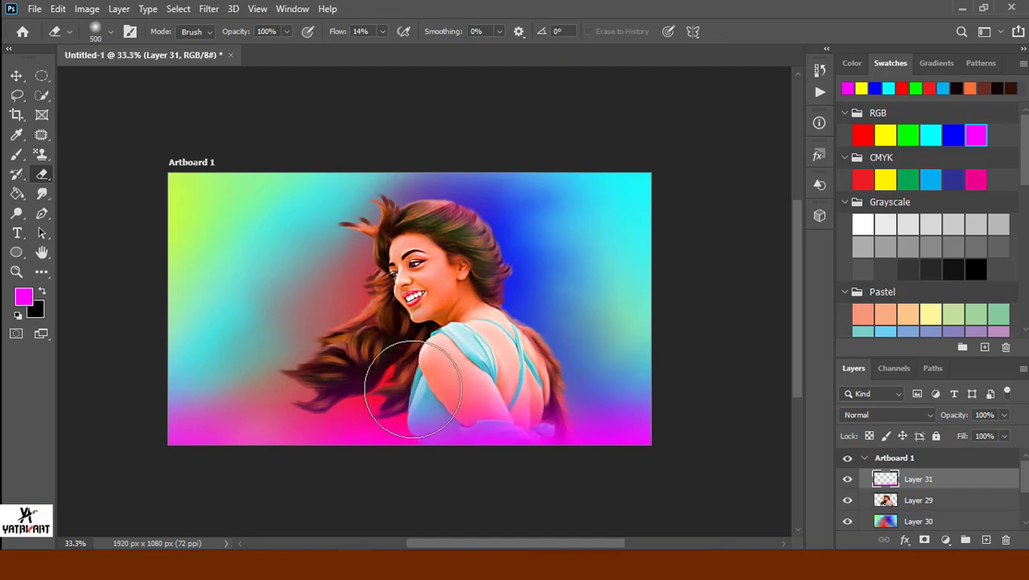
mouse_move(413, 388)
left_mouse_down()
mouse_move(310, 356)
mouse_move(501, 379)
mouse_move(551, 368)
mouse_move(711, 390)
left_mouse_up()
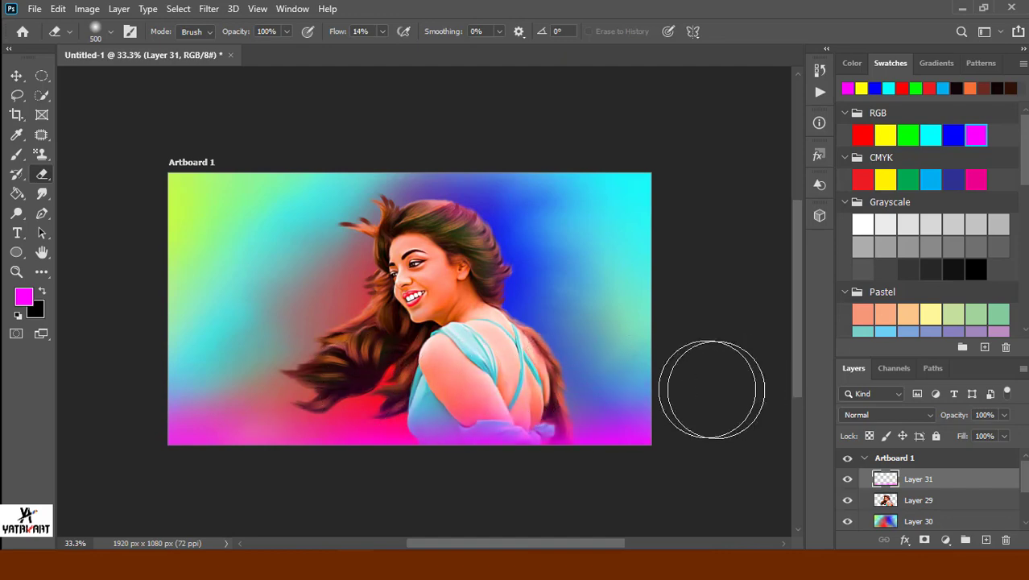
key("z")
left_click_drag(425, 292, 456, 348)
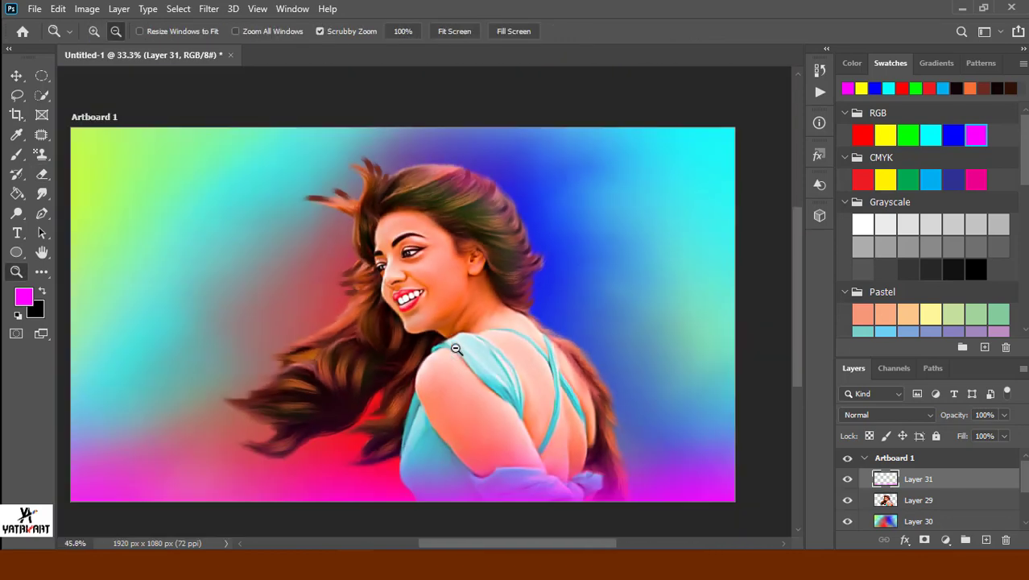
key("e")
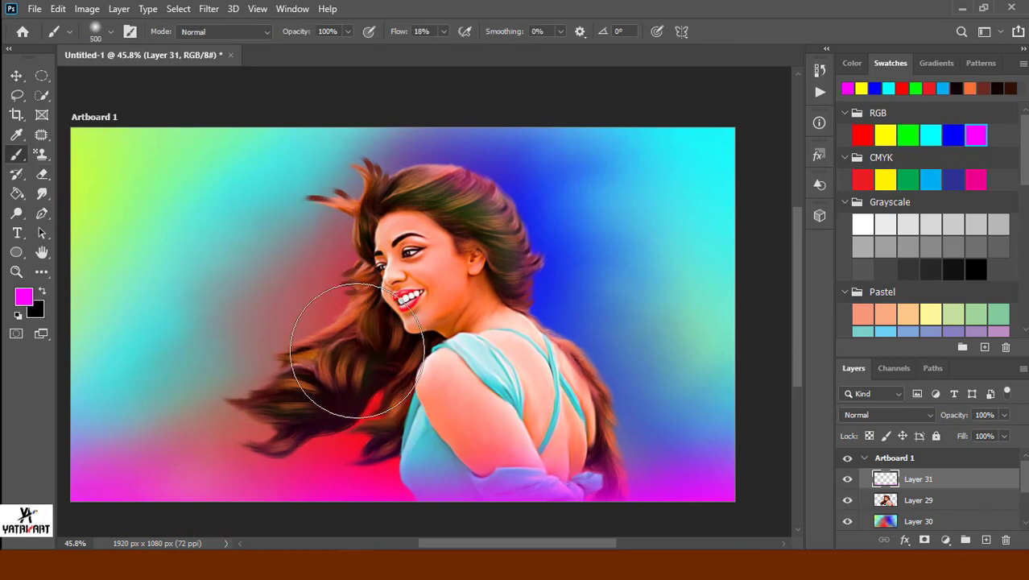
Return to the brush and reselect Layer 29, the portrait layer.
key("b")
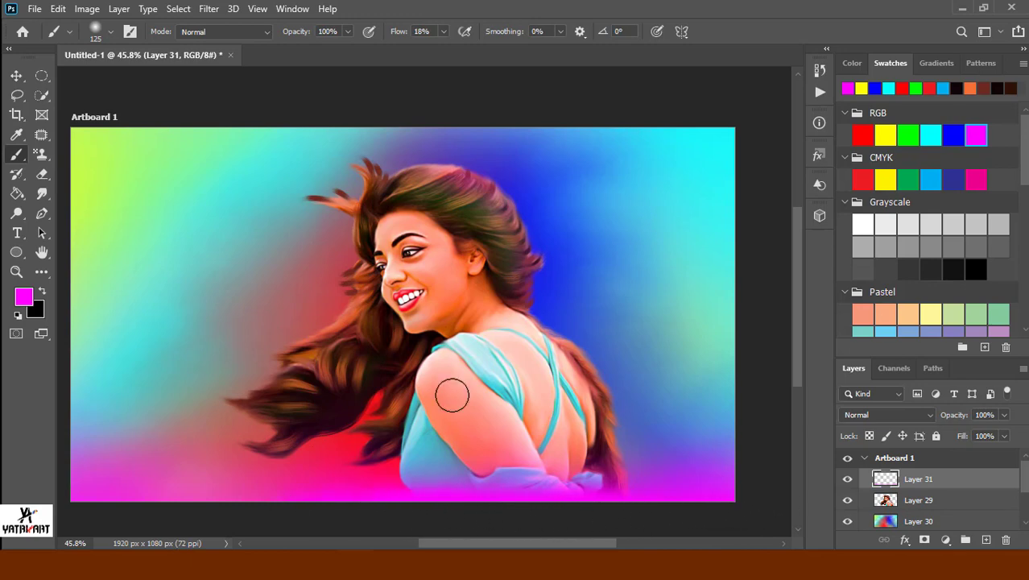
left_click(945, 540)
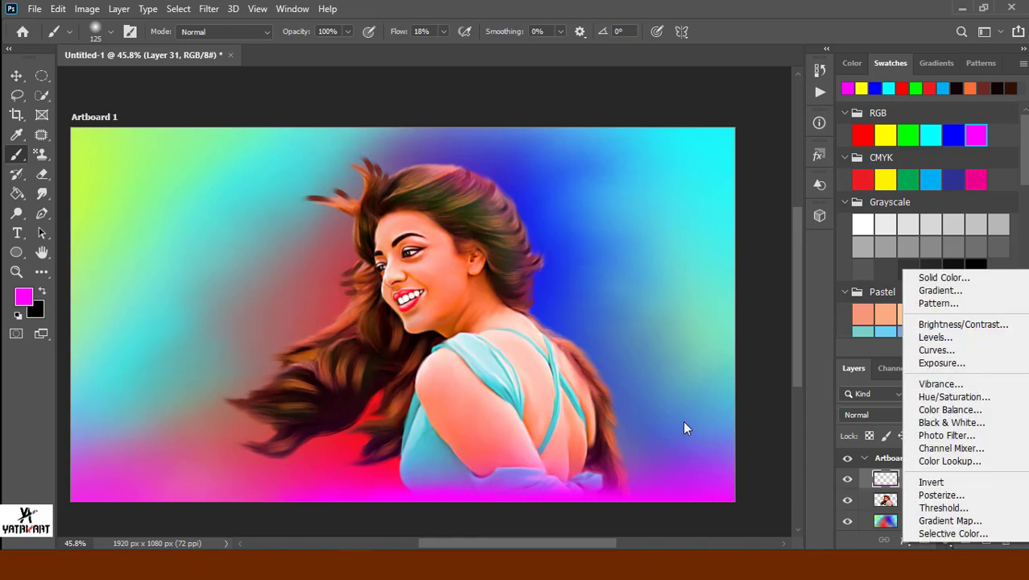
left_click(926, 500)
left_click(178, 8)
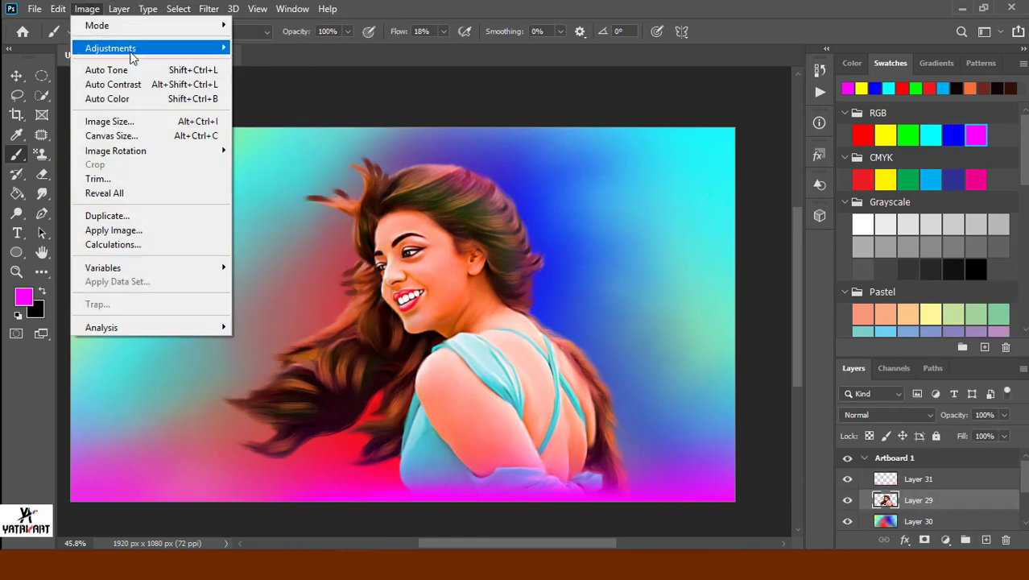
Trial a Hue/Saturation change on Layer 29's yellows (hue +7, saturation +21), then cancel it.
left_click(298, 131)
left_click_drag(767, 278, 771, 281)
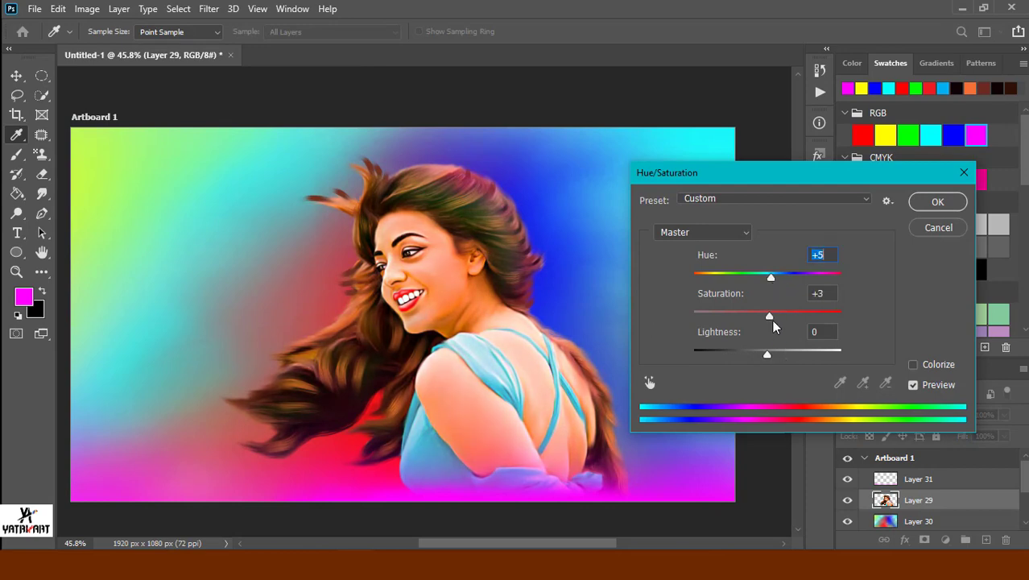
mouse_move(771, 320)
left_mouse_down()
mouse_move(754, 324)
mouse_move(770, 330)
mouse_move(771, 359)
left_mouse_up()
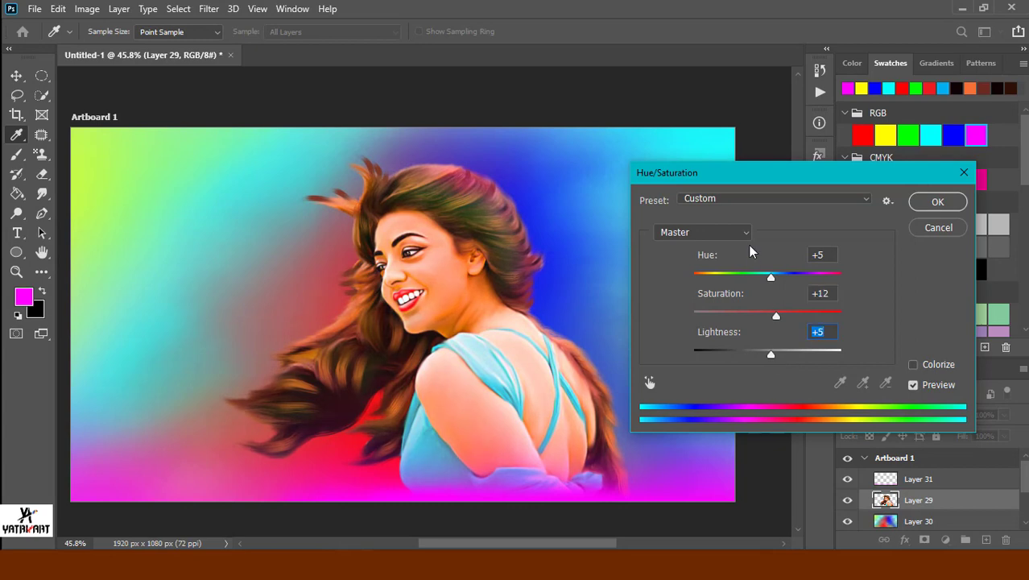
left_click(746, 234)
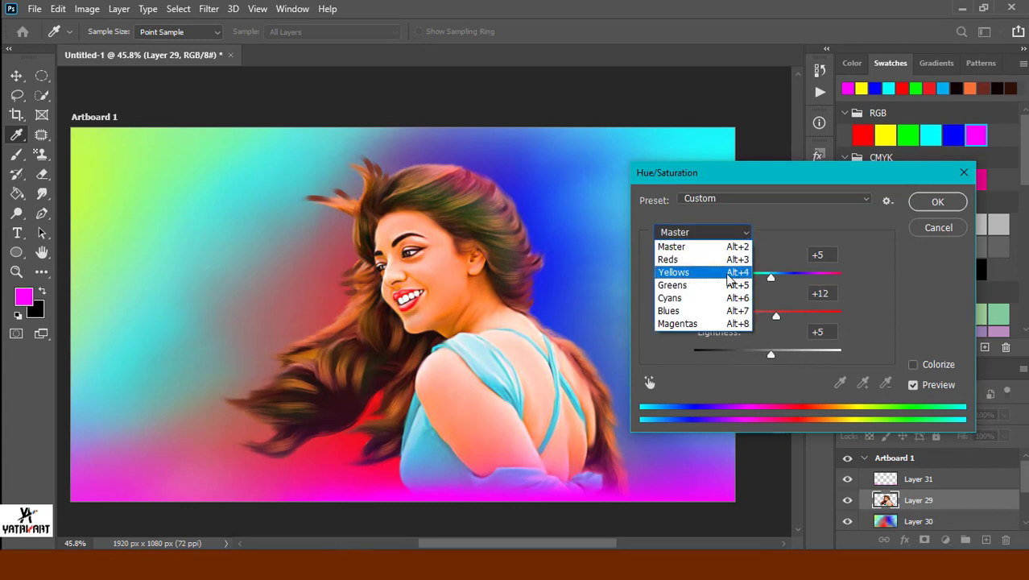
left_click(745, 269)
mouse_move(785, 282)
left_mouse_down()
mouse_move(798, 279)
mouse_move(700, 281)
mouse_move(772, 278)
left_mouse_up()
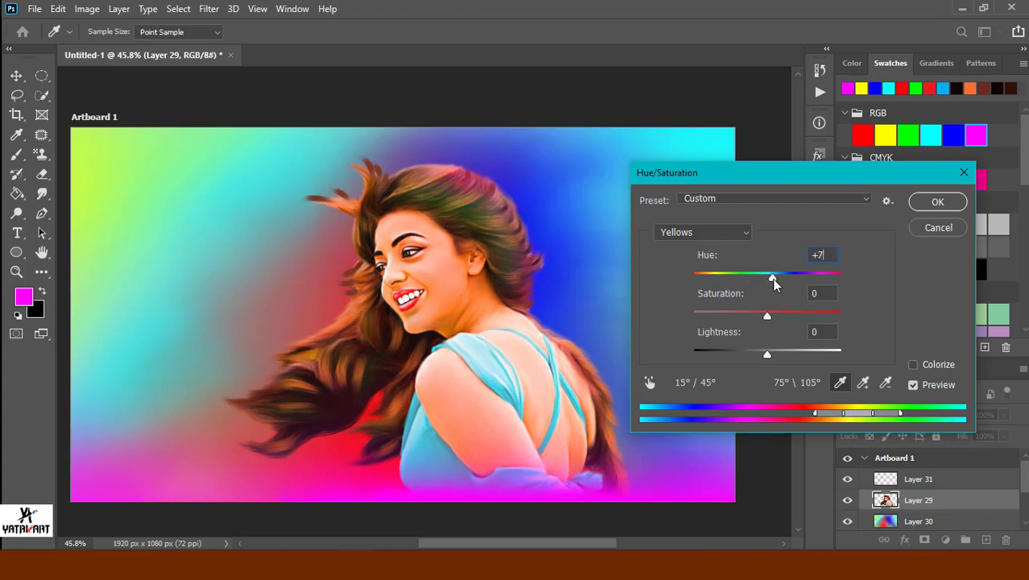
mouse_move(769, 354)
left_mouse_down()
mouse_move(719, 354)
mouse_move(752, 356)
left_mouse_up()
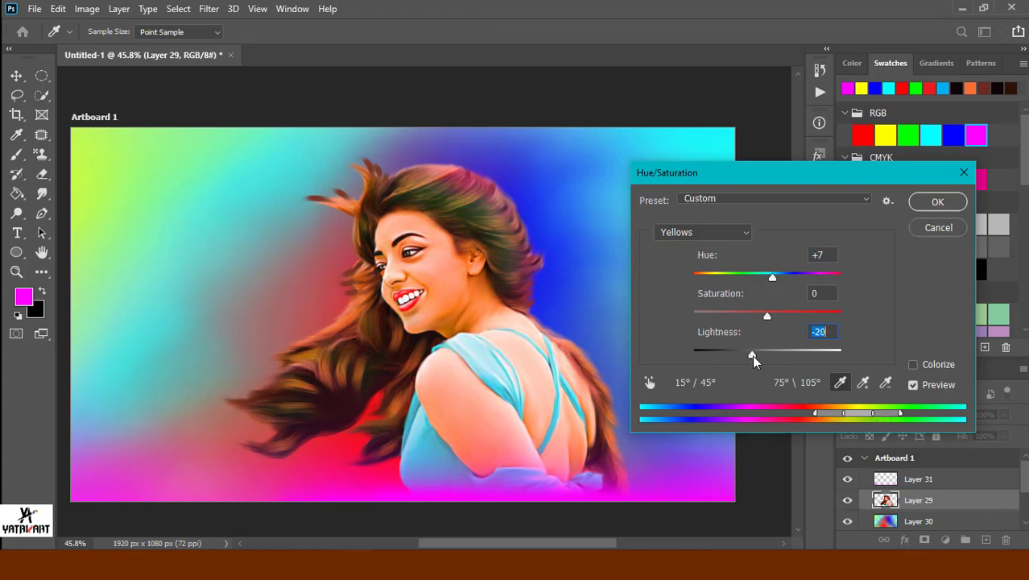
left_click_drag(766, 315, 777, 315)
mouse_move(750, 355)
left_mouse_down()
mouse_move(864, 359)
mouse_move(769, 360)
left_mouse_up()
left_click_drag(773, 316, 782, 315)
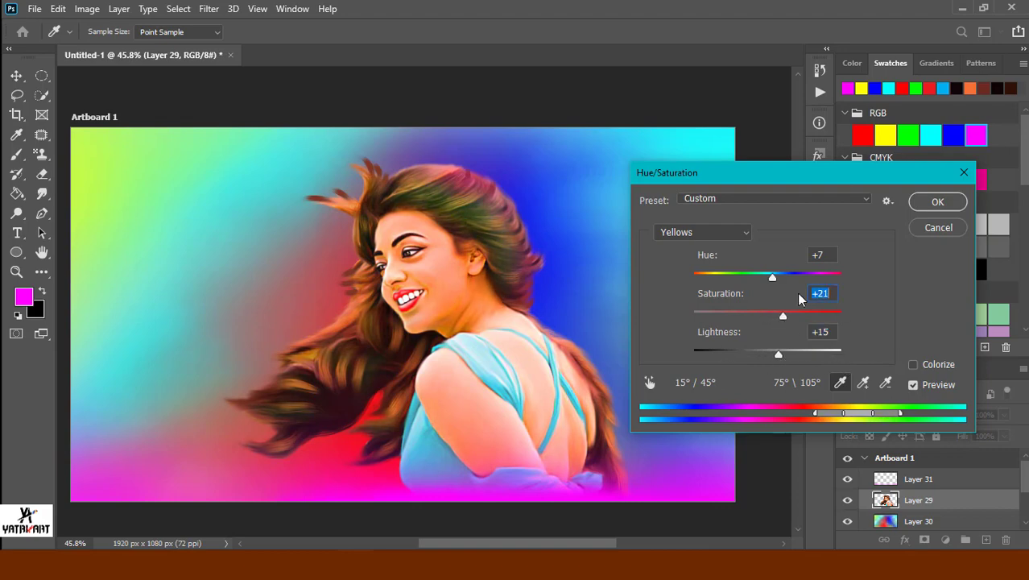
left_click(938, 228)
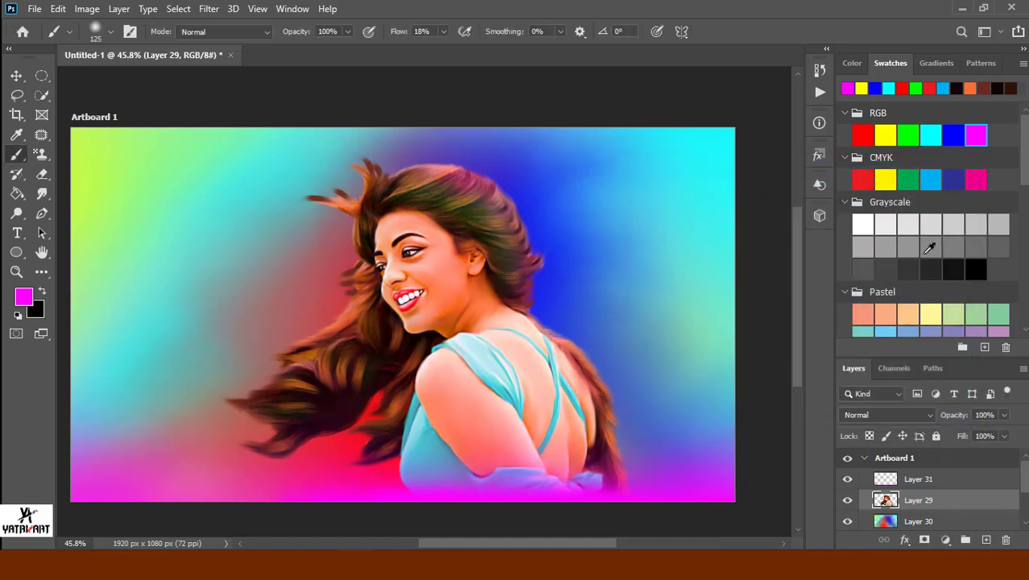
Preview Color Balance on Layer 29: midtones, shadows +8/+6/+15, highlights +8/+4/+3.
left_click(87, 9)
mouse_move(110, 48)
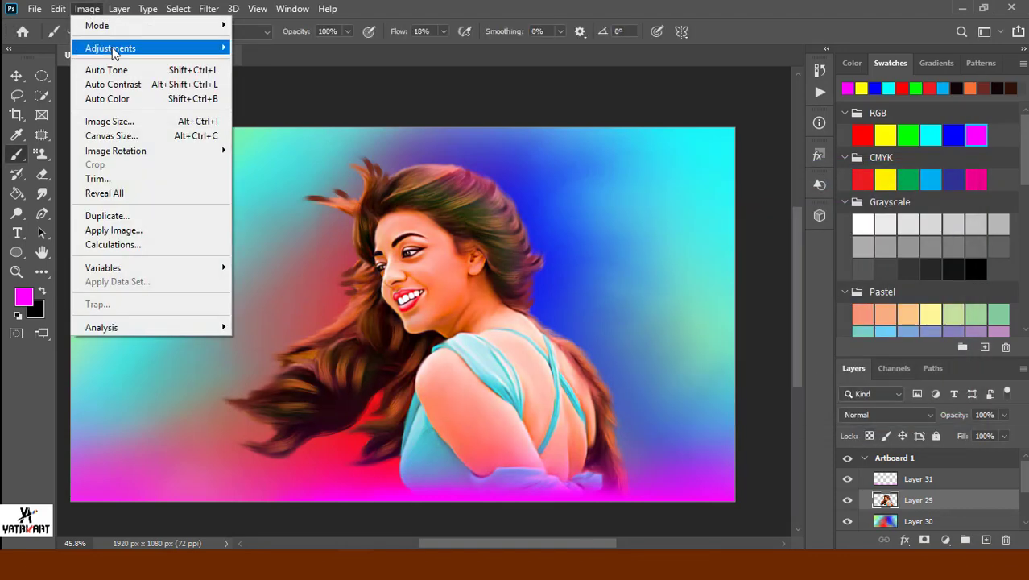
left_click(319, 145)
left_click_drag(442, 339, 727, 268)
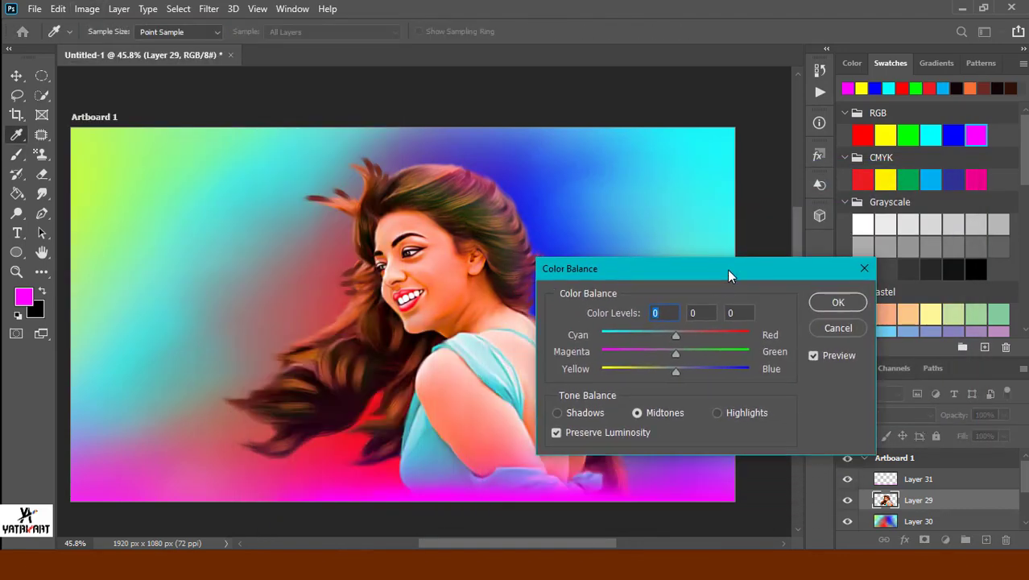
mouse_move(675, 334)
left_mouse_down()
mouse_move(658, 355)
mouse_move(682, 354)
mouse_move(673, 376)
left_mouse_up()
left_click(557, 412)
mouse_move(676, 335)
left_mouse_down()
mouse_move(669, 345)
mouse_move(681, 344)
mouse_move(665, 352)
mouse_move(682, 353)
mouse_move(686, 374)
left_mouse_up()
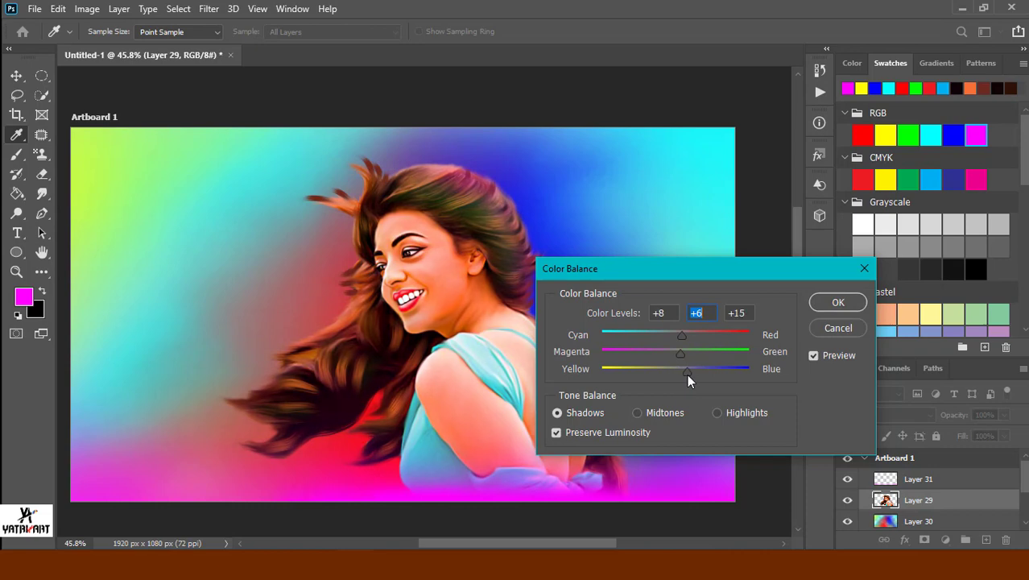
left_click(717, 413)
mouse_move(677, 338)
left_mouse_down()
mouse_move(691, 337)
mouse_move(639, 335)
mouse_move(686, 336)
mouse_move(680, 373)
left_mouse_up()
Apply the colour balance, then bend the RGB curve to deepen shadows and brighten highlights.
left_click(838, 301)
left_click(87, 9)
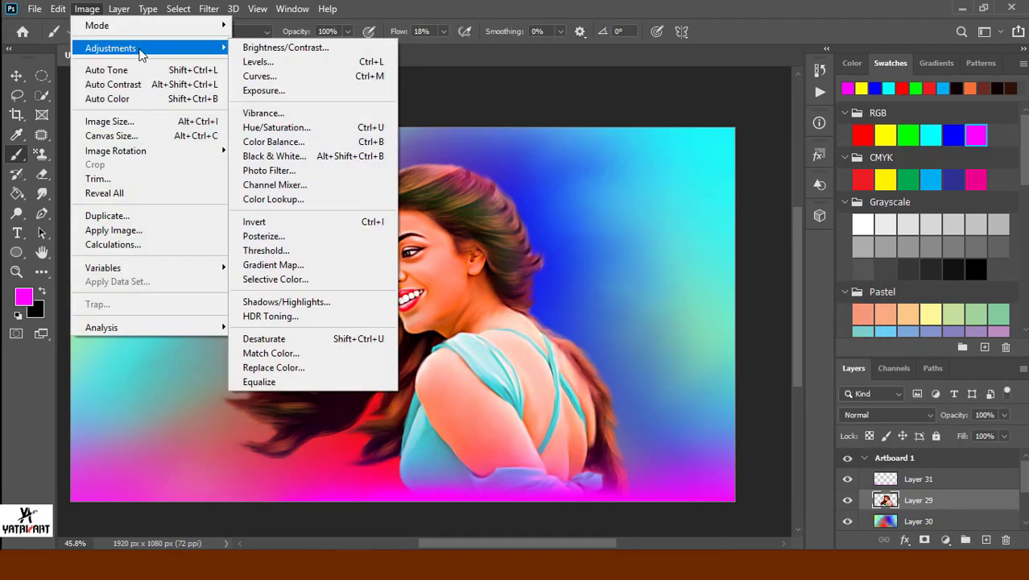
left_click(277, 76)
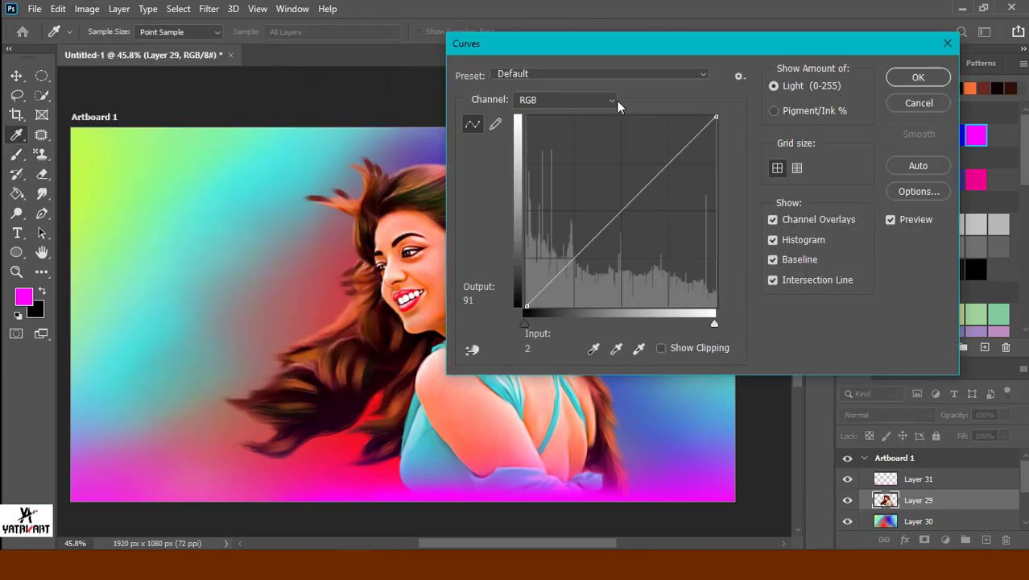
left_click_drag(616, 43, 705, 63)
mouse_move(636, 304)
left_mouse_down()
mouse_move(627, 311)
mouse_move(642, 319)
mouse_move(628, 308)
left_mouse_up()
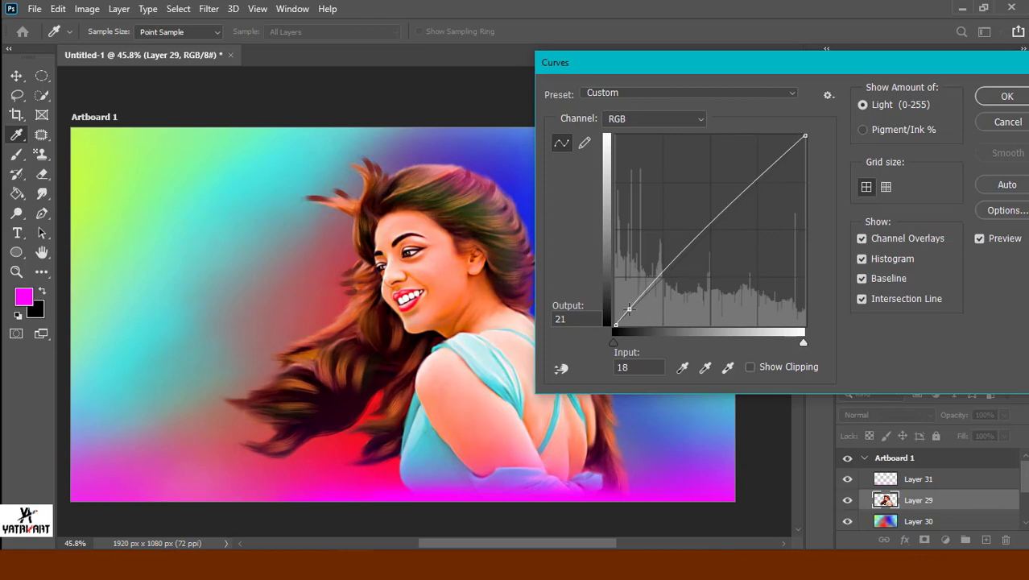
left_click_drag(754, 177, 761, 165)
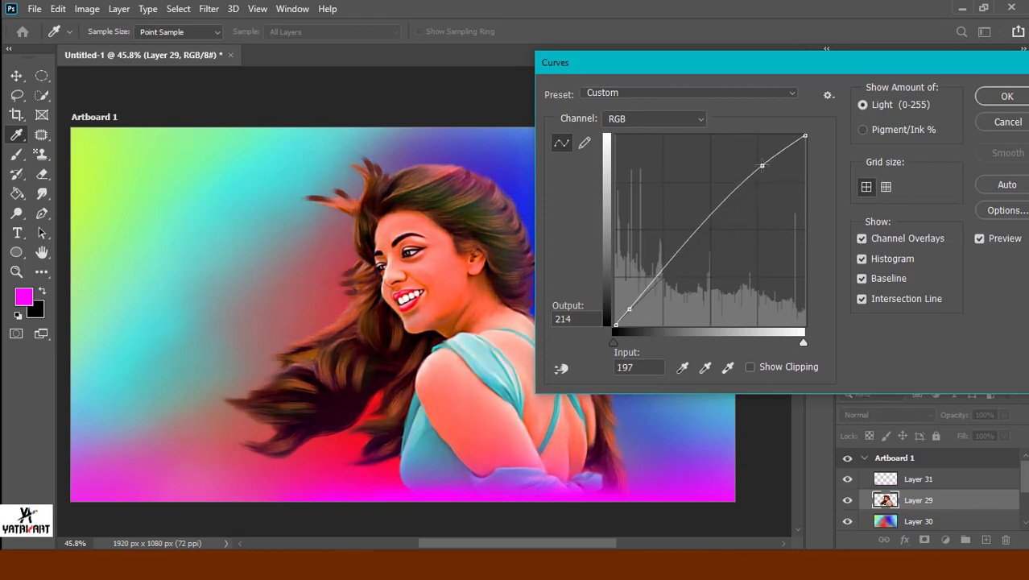
left_click_drag(629, 308, 634, 301)
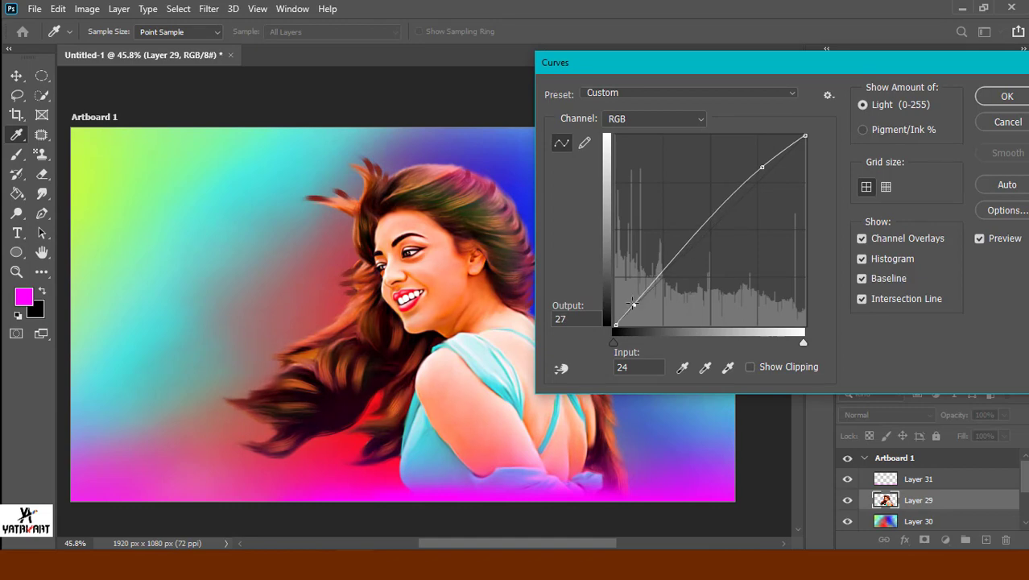
left_click_drag(635, 305, 636, 304)
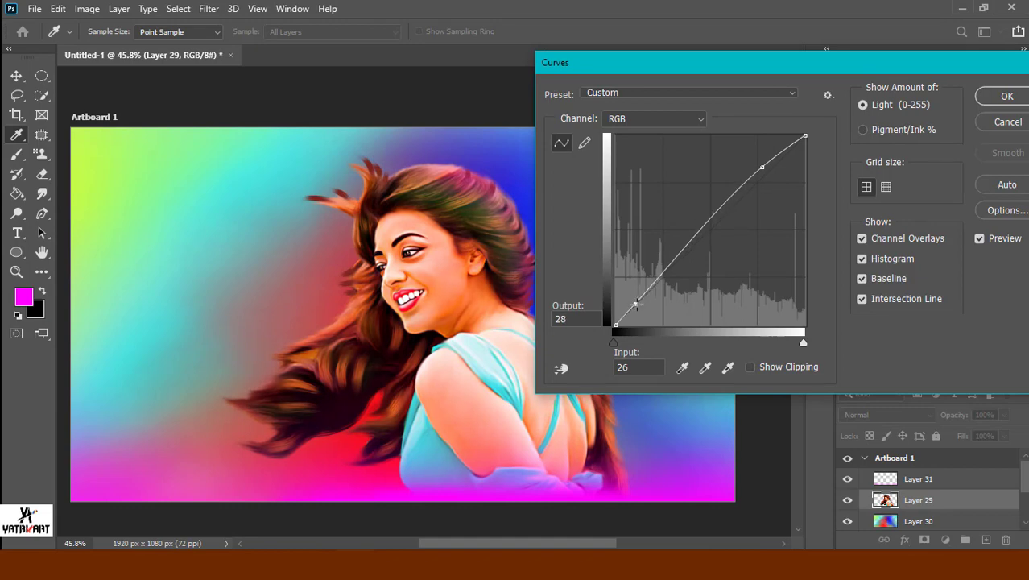
Nudge the Red, Blue and Green channel curves slightly and apply the Curves adjustment.
left_click(694, 121)
left_click(644, 142)
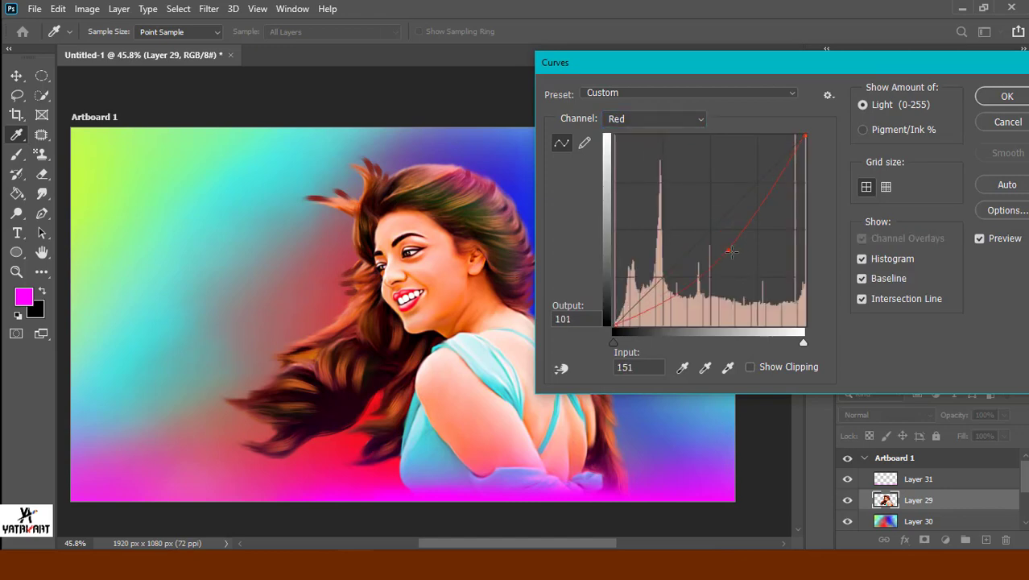
mouse_move(730, 251)
left_mouse_down()
mouse_move(733, 260)
mouse_move(709, 214)
mouse_move(719, 234)
mouse_move(712, 228)
left_mouse_up()
left_click(677, 121)
left_click(636, 170)
left_click(676, 119)
left_click(636, 156)
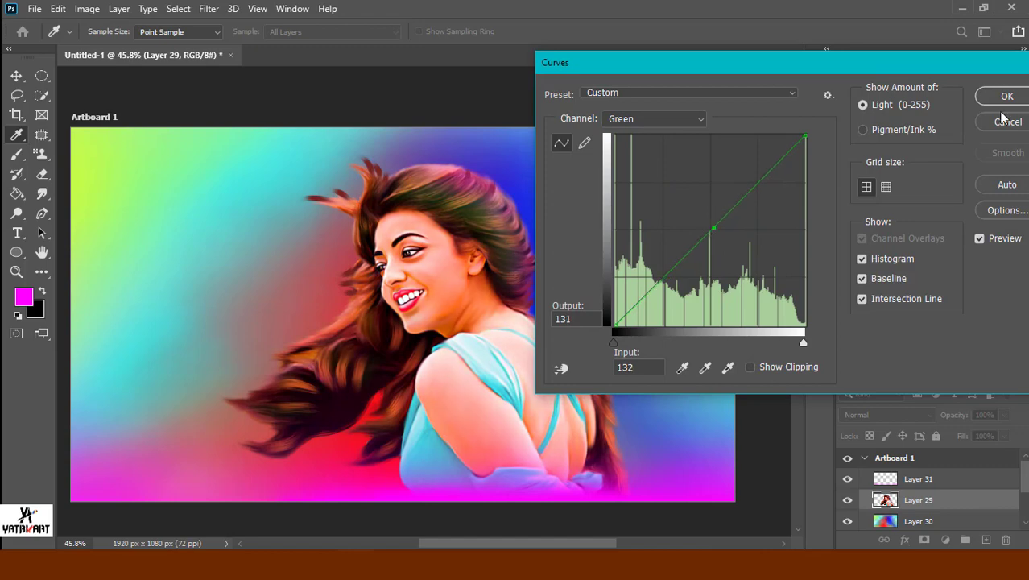
left_click(699, 119)
left_click(636, 137)
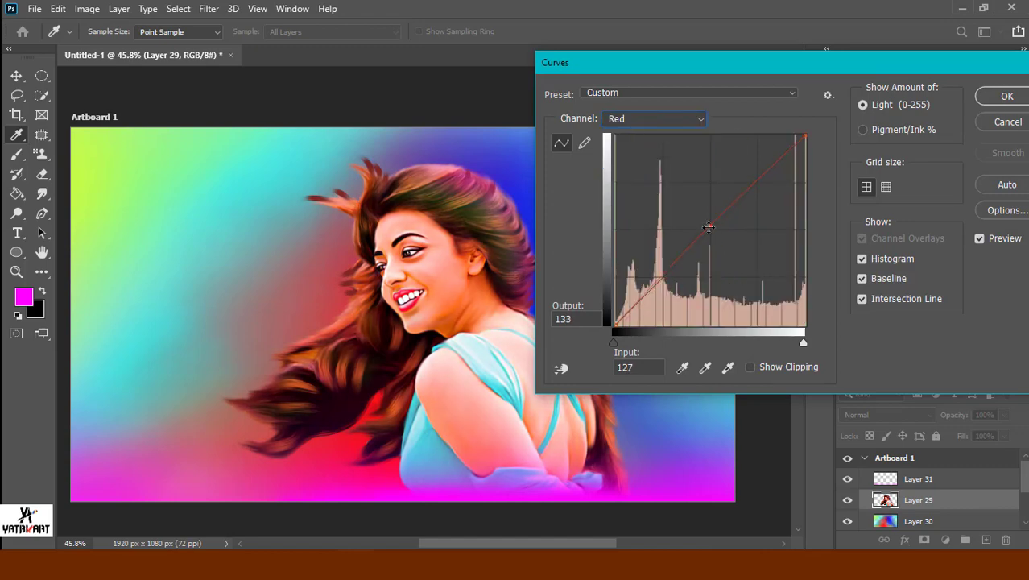
left_click(1006, 100)
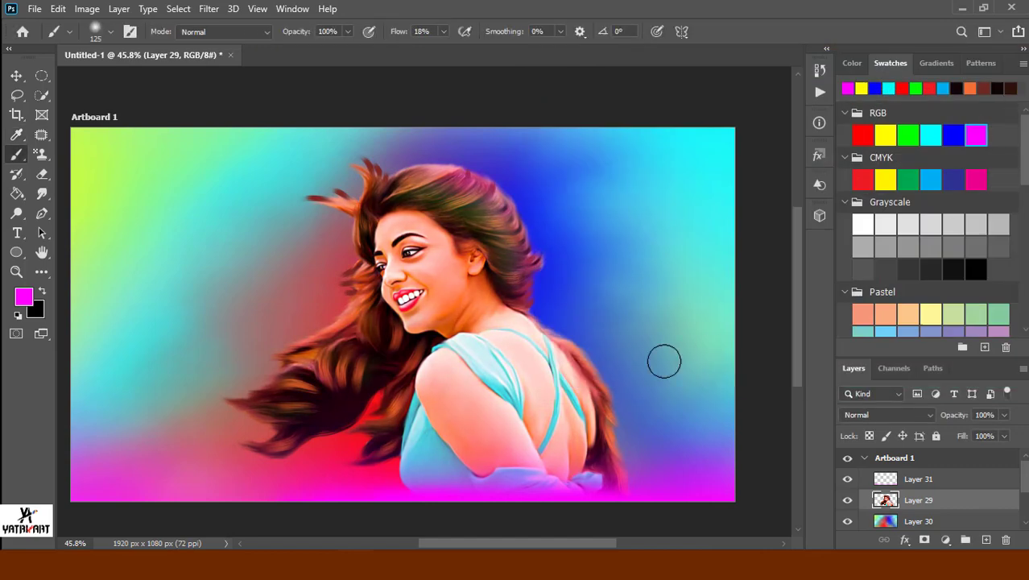
left_click(35, 8)
Open YA-YATRI ART jj.png from Desktop > Ai images as a separate document.
left_click(52, 37)
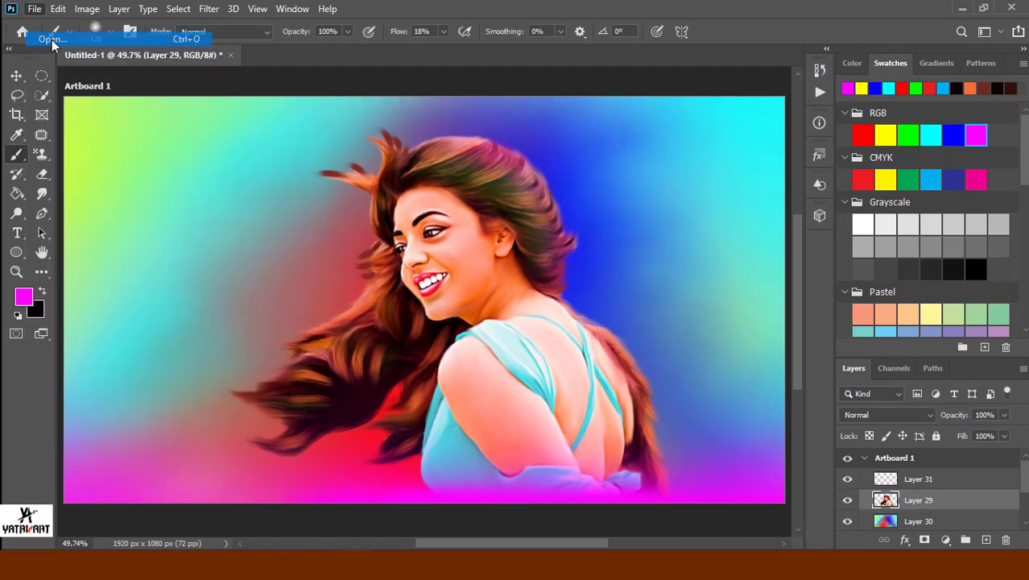
left_click(72, 283)
scroll(218, 245, "down", 2)
scroll(222, 243, "up", 2)
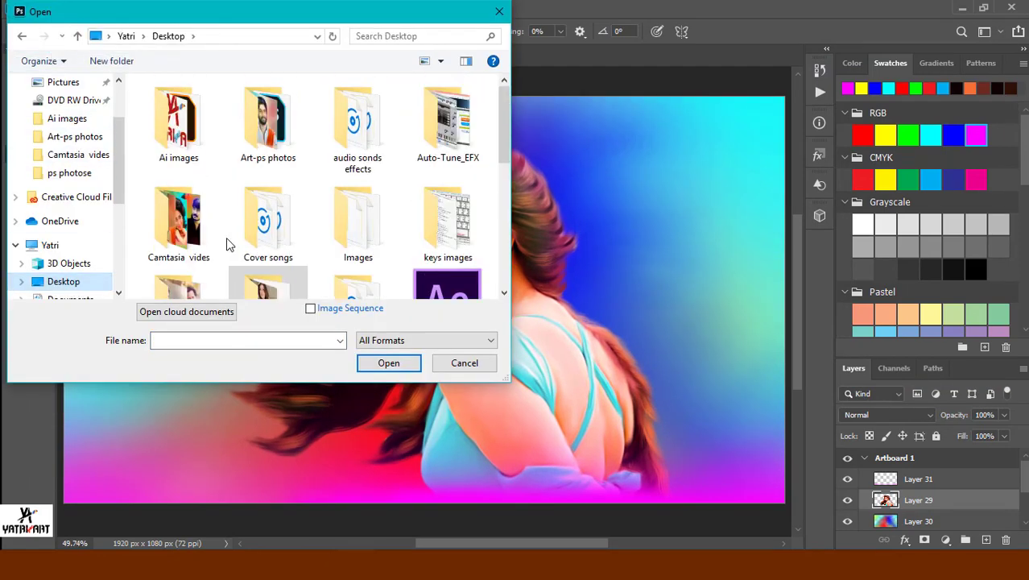
double_click(193, 144)
scroll(311, 207, "down", 5)
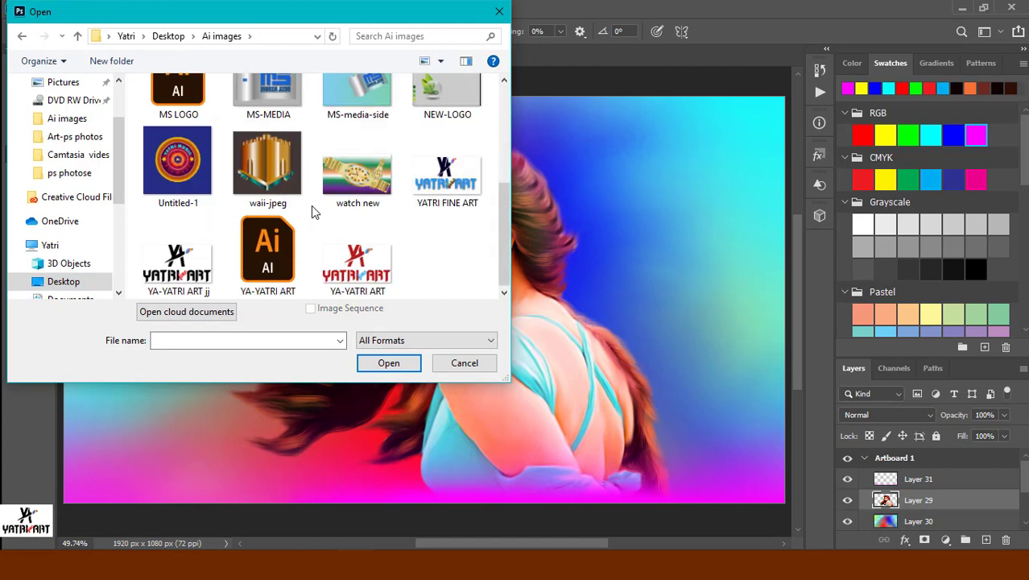
left_click(191, 264)
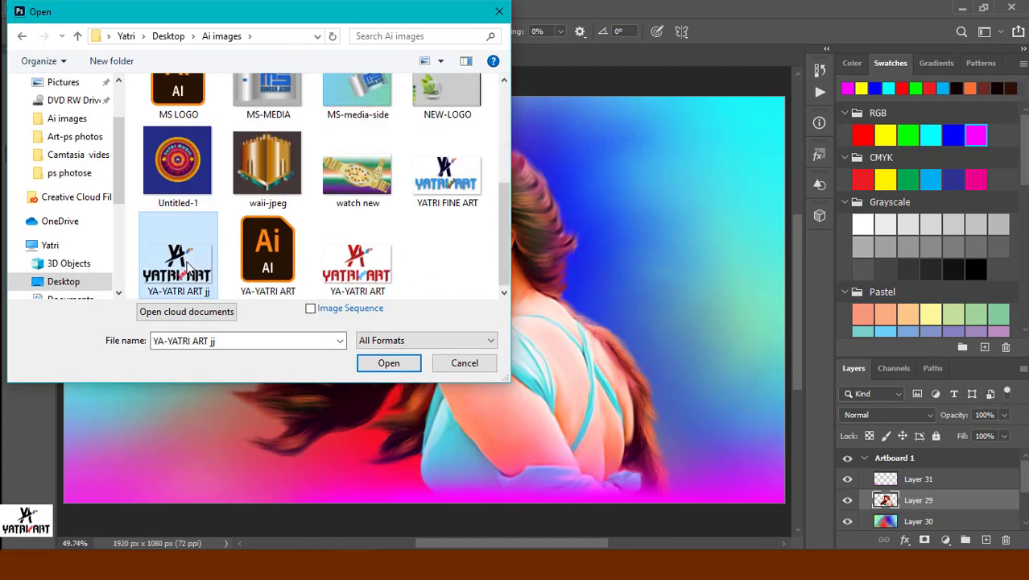
left_click(388, 363)
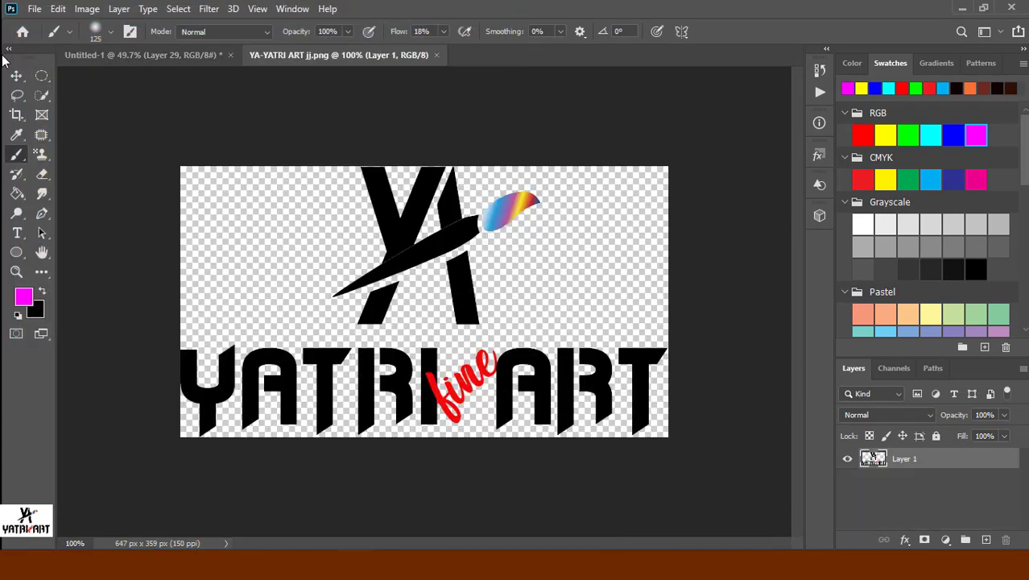
left_click(18, 78)
Drag the logo into the portrait, then shrink it and place it bottom-right.
left_click_drag(374, 319, 408, 327)
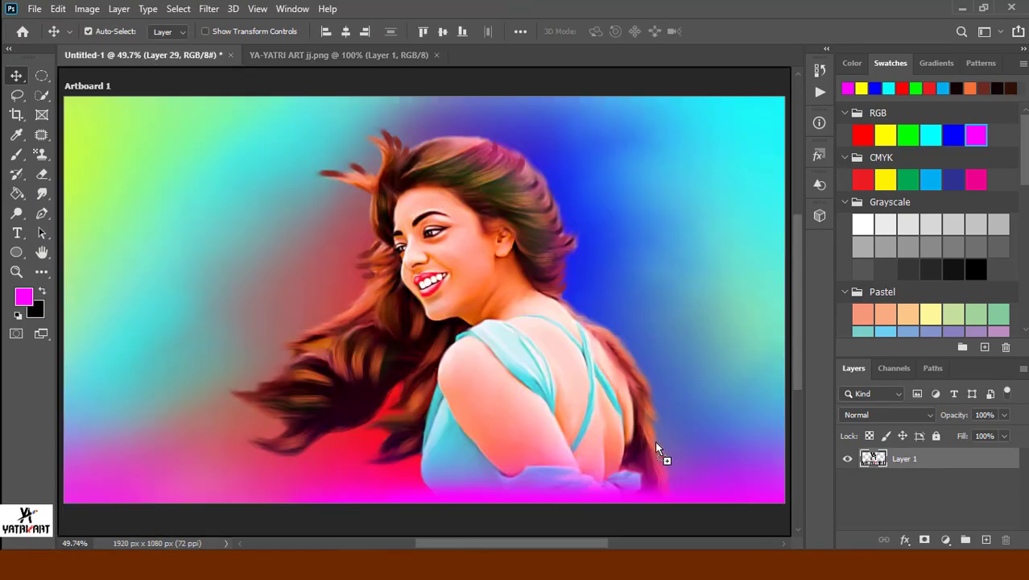
left_click_drag(656, 443, 642, 379)
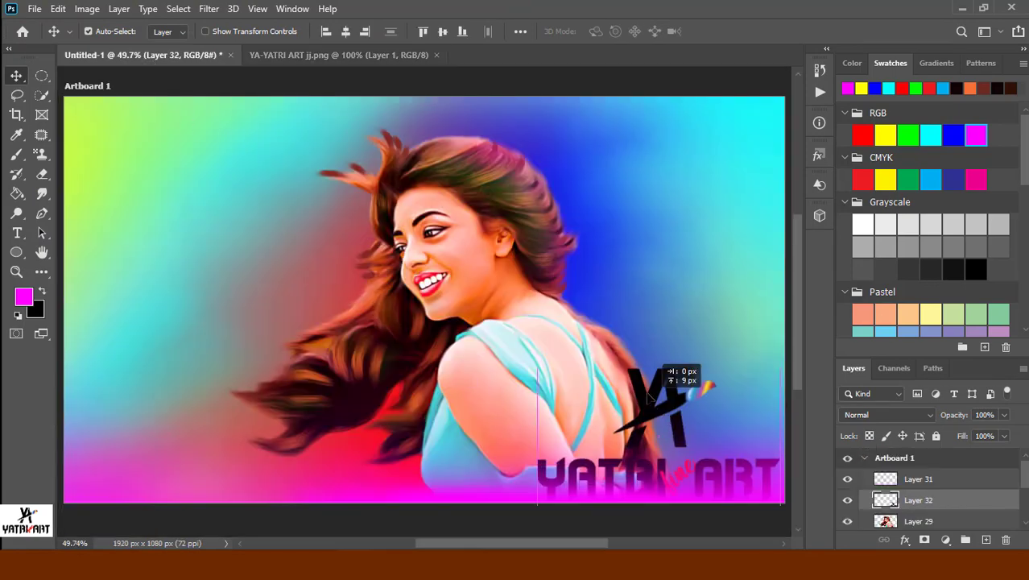
key("ctrl+t")
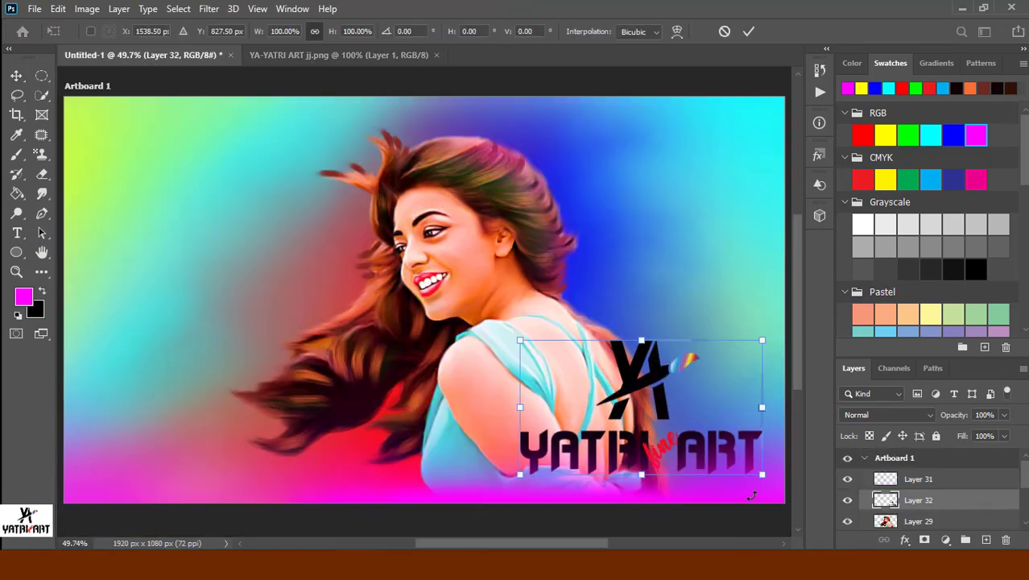
mouse_move(762, 476)
left_mouse_down()
mouse_move(593, 432)
mouse_move(568, 387)
left_mouse_up()
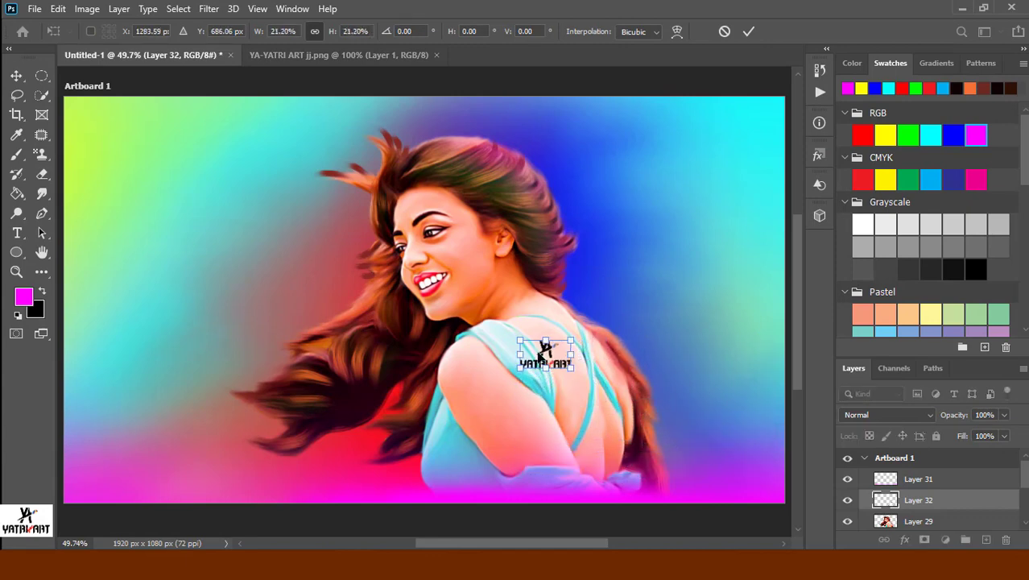
left_click_drag(539, 350, 682, 472)
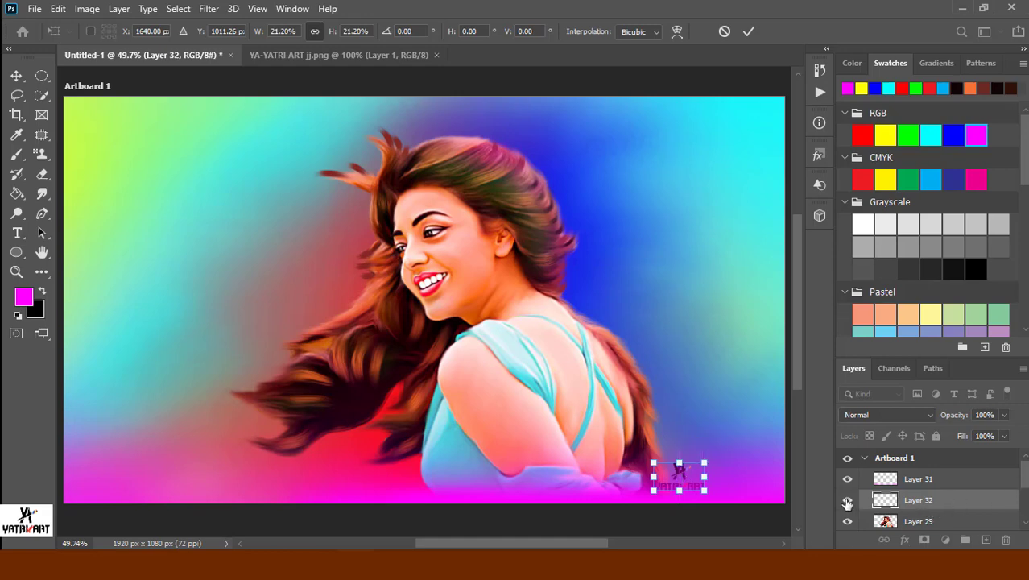
key("Return")
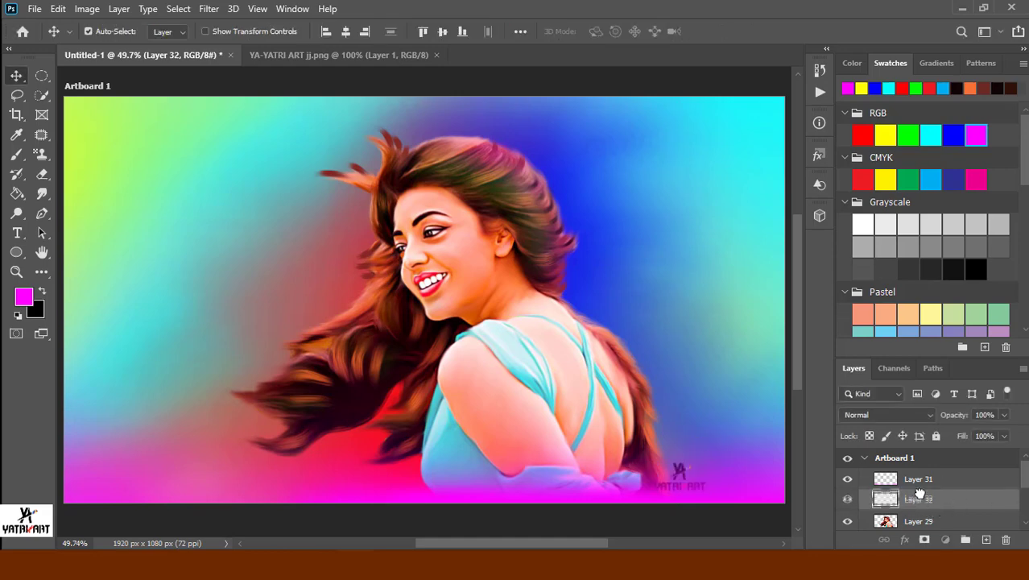
Move the logo's Layer 32 above Layer 31 and shrink the logo slightly.
left_click_drag(921, 502, 919, 470)
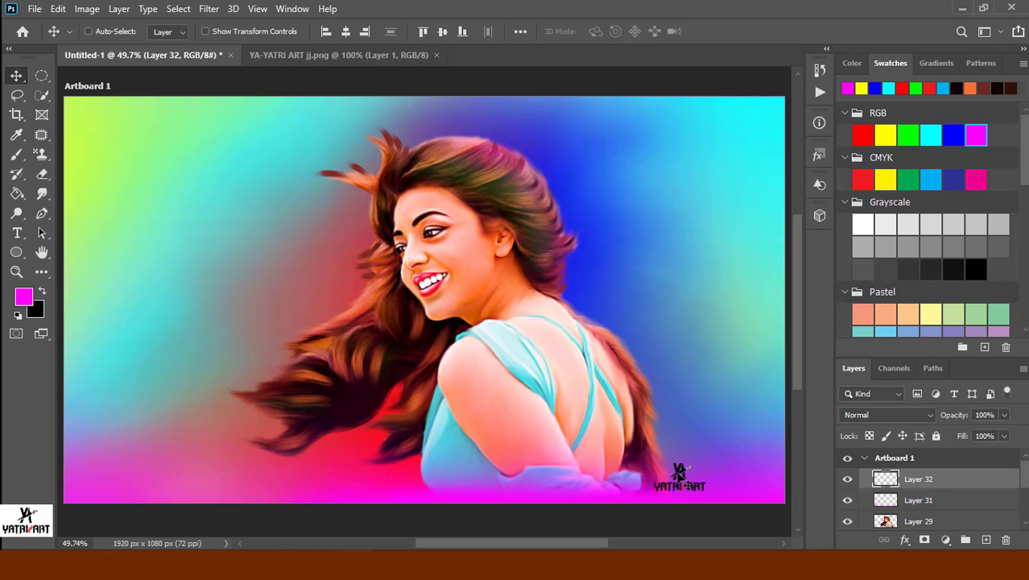
key("ctrl+t")
left_click_drag(705, 490, 696, 484)
left_click(939, 500)
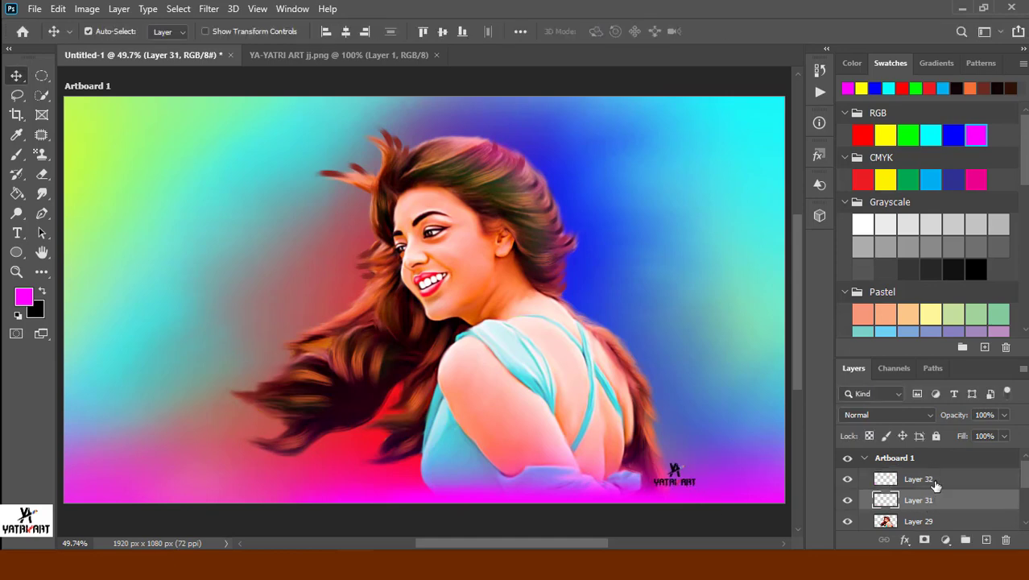